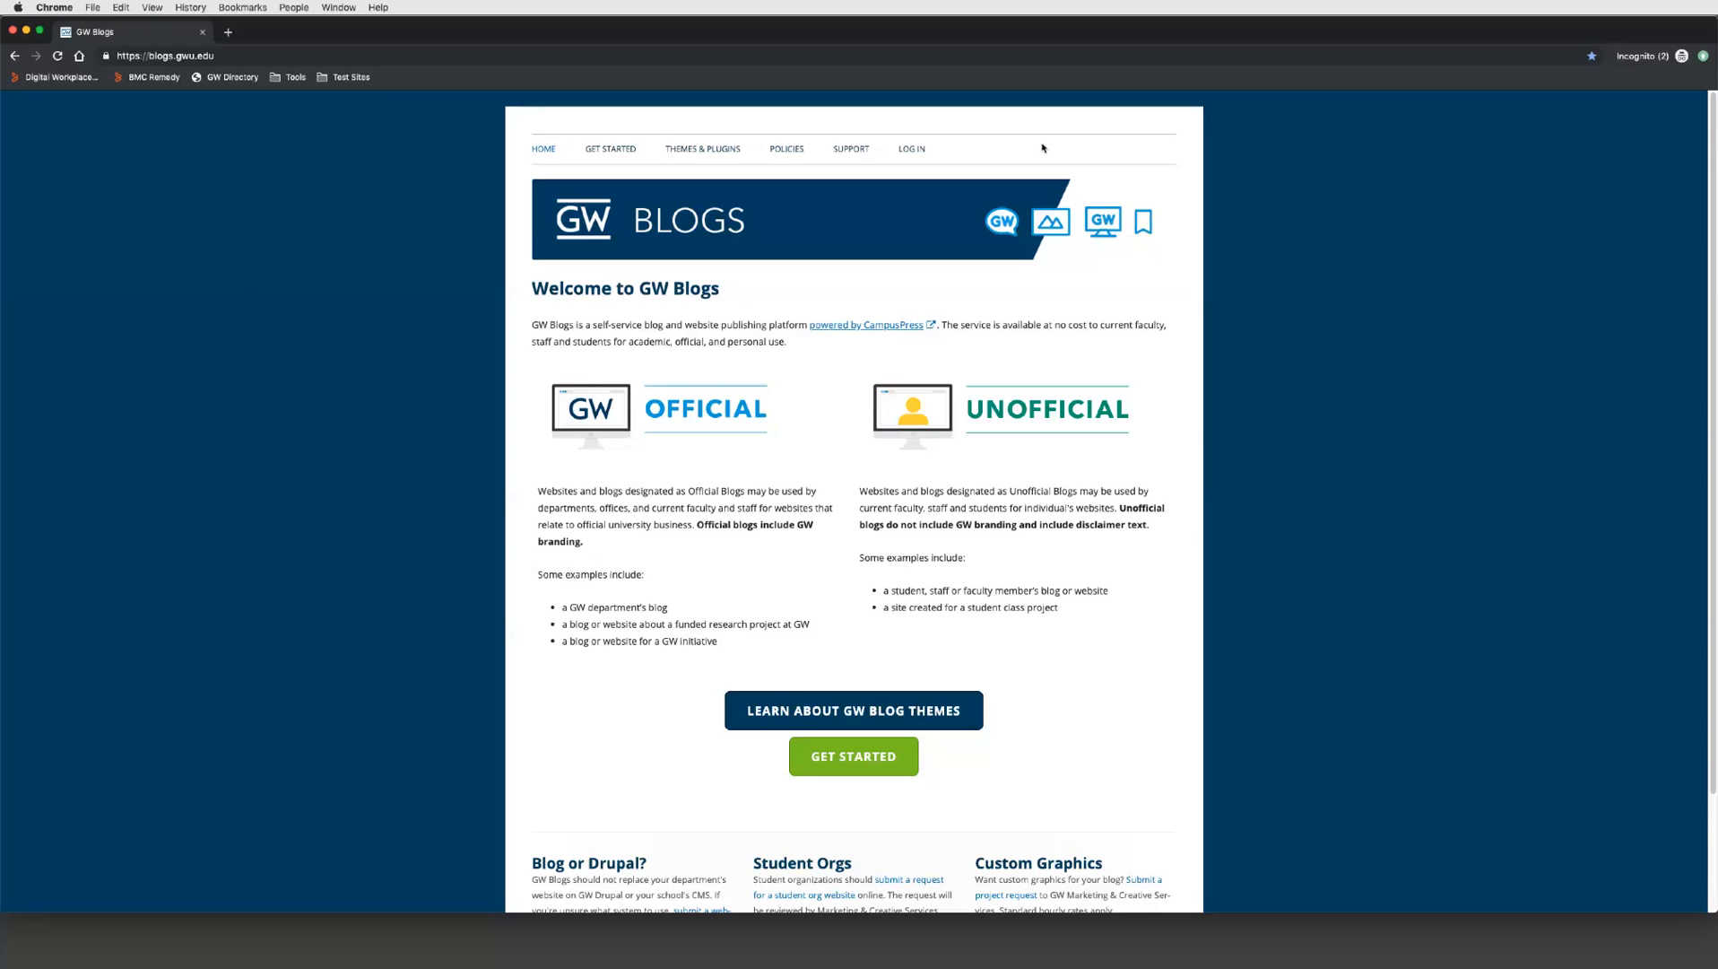
Step: Open the GW Blogs login page and choose to sign in with a NetID
click(910, 149)
click(913, 150)
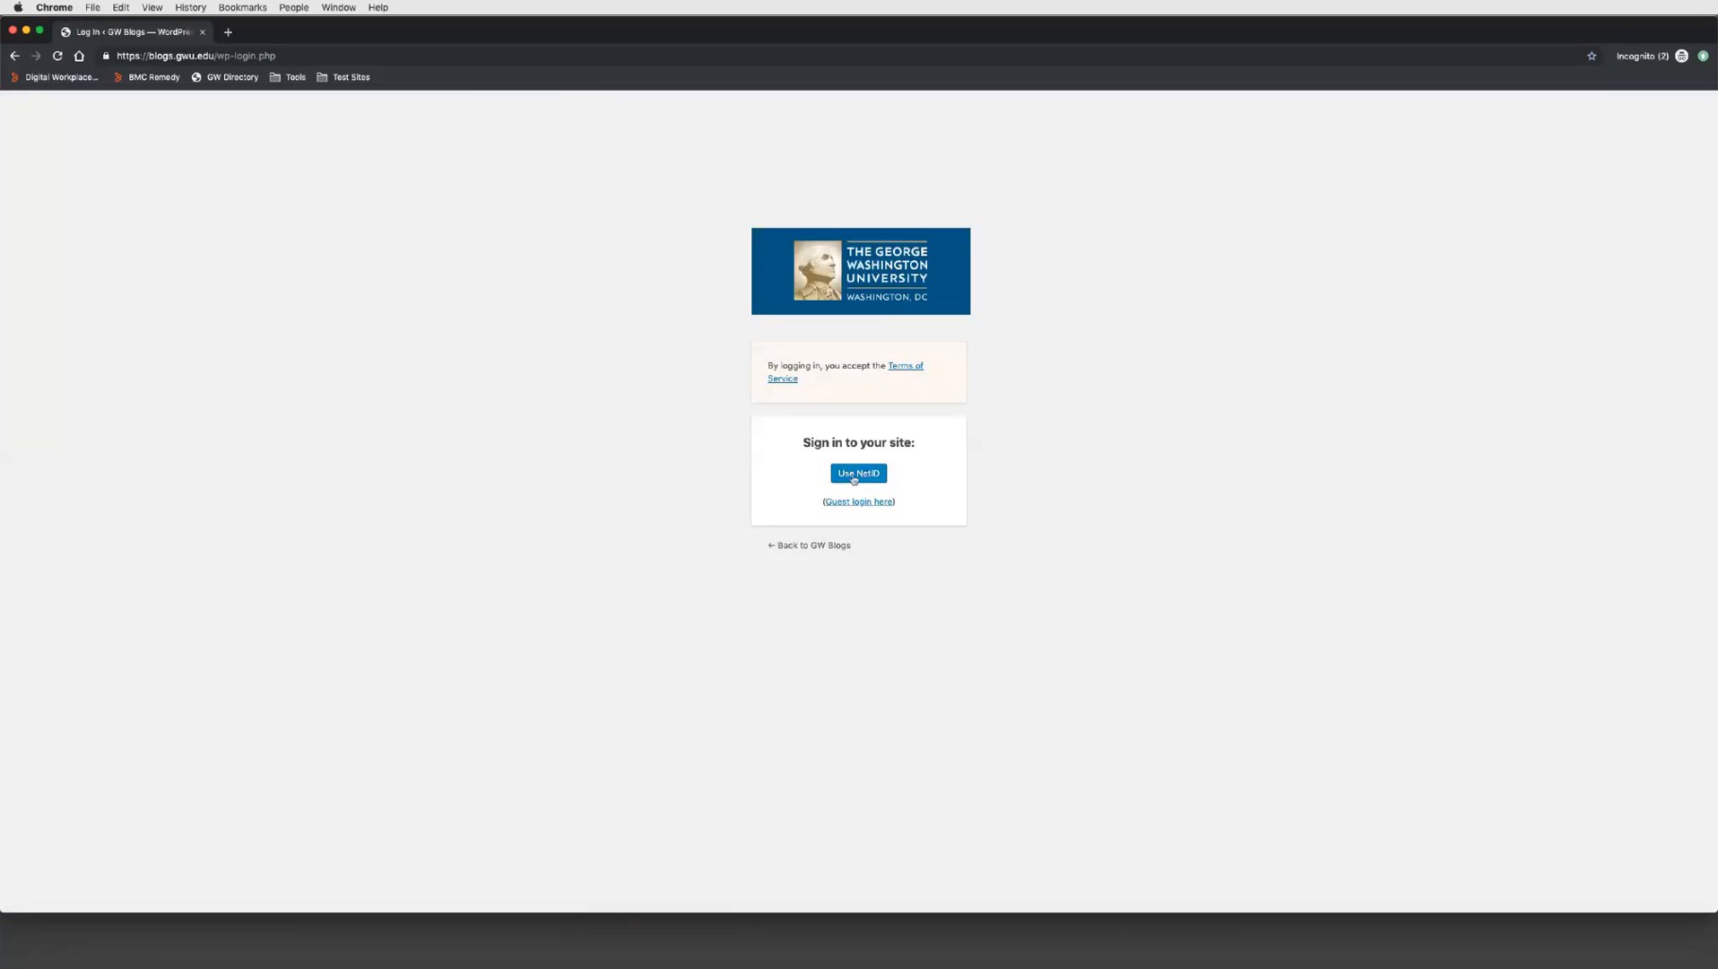
click(857, 474)
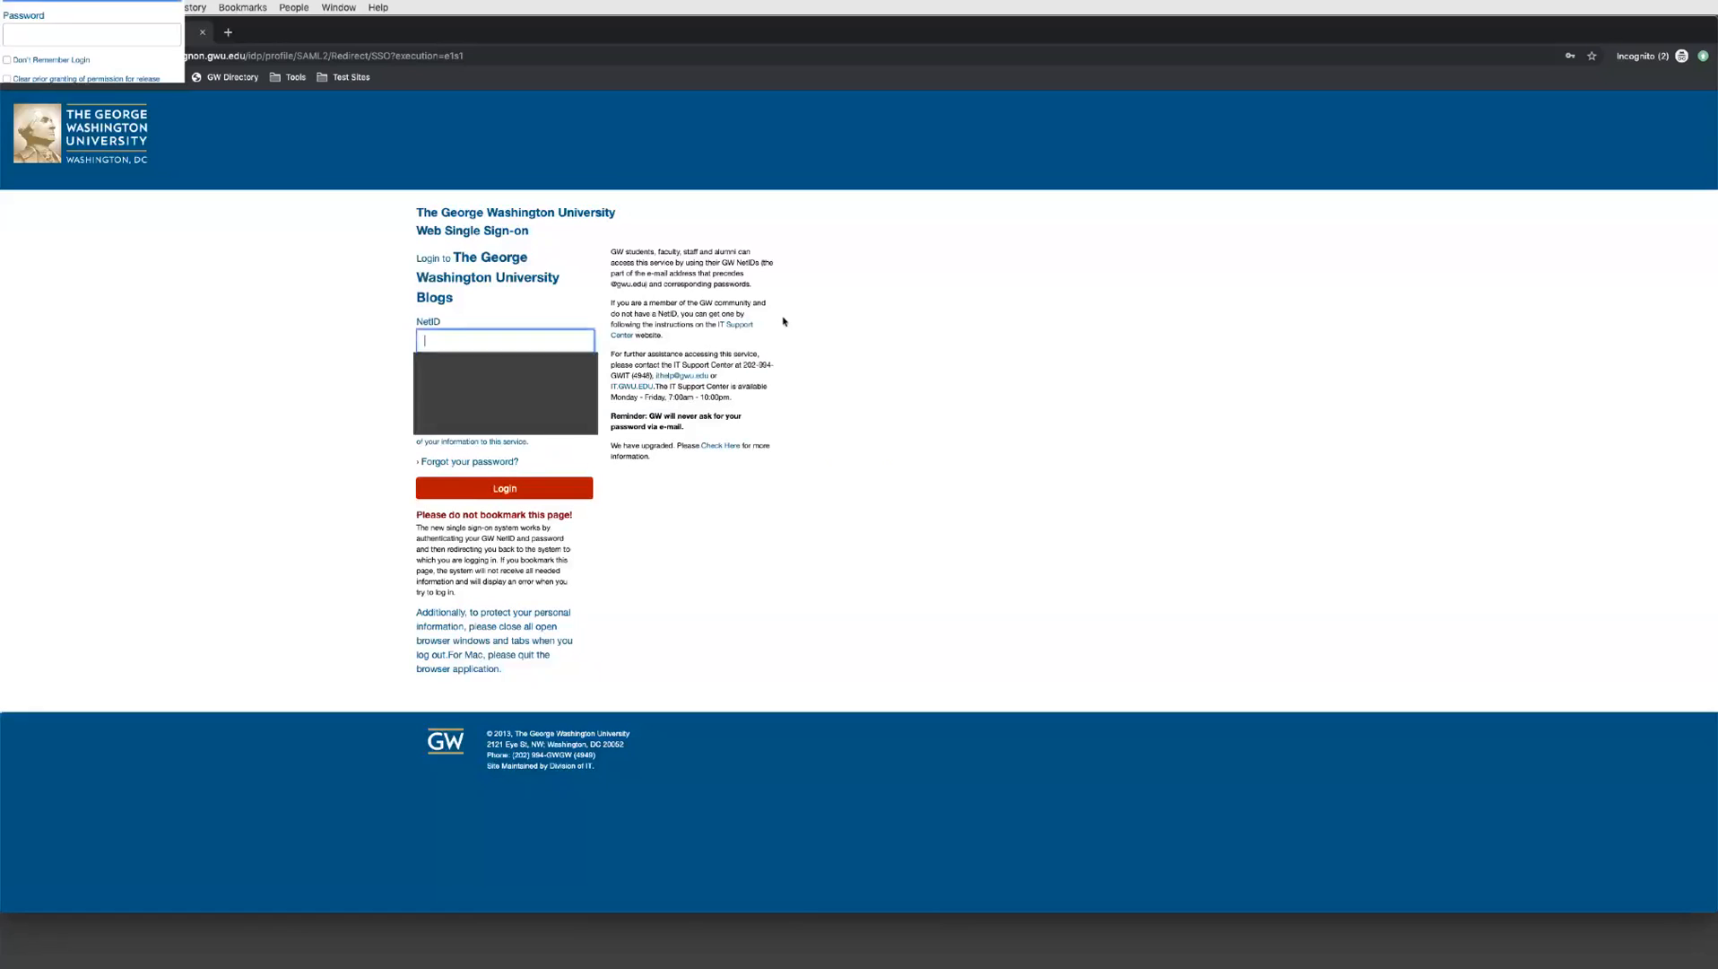
Step: Enter the NetID and the account password, and log in to the blog dashboard
click(506, 339)
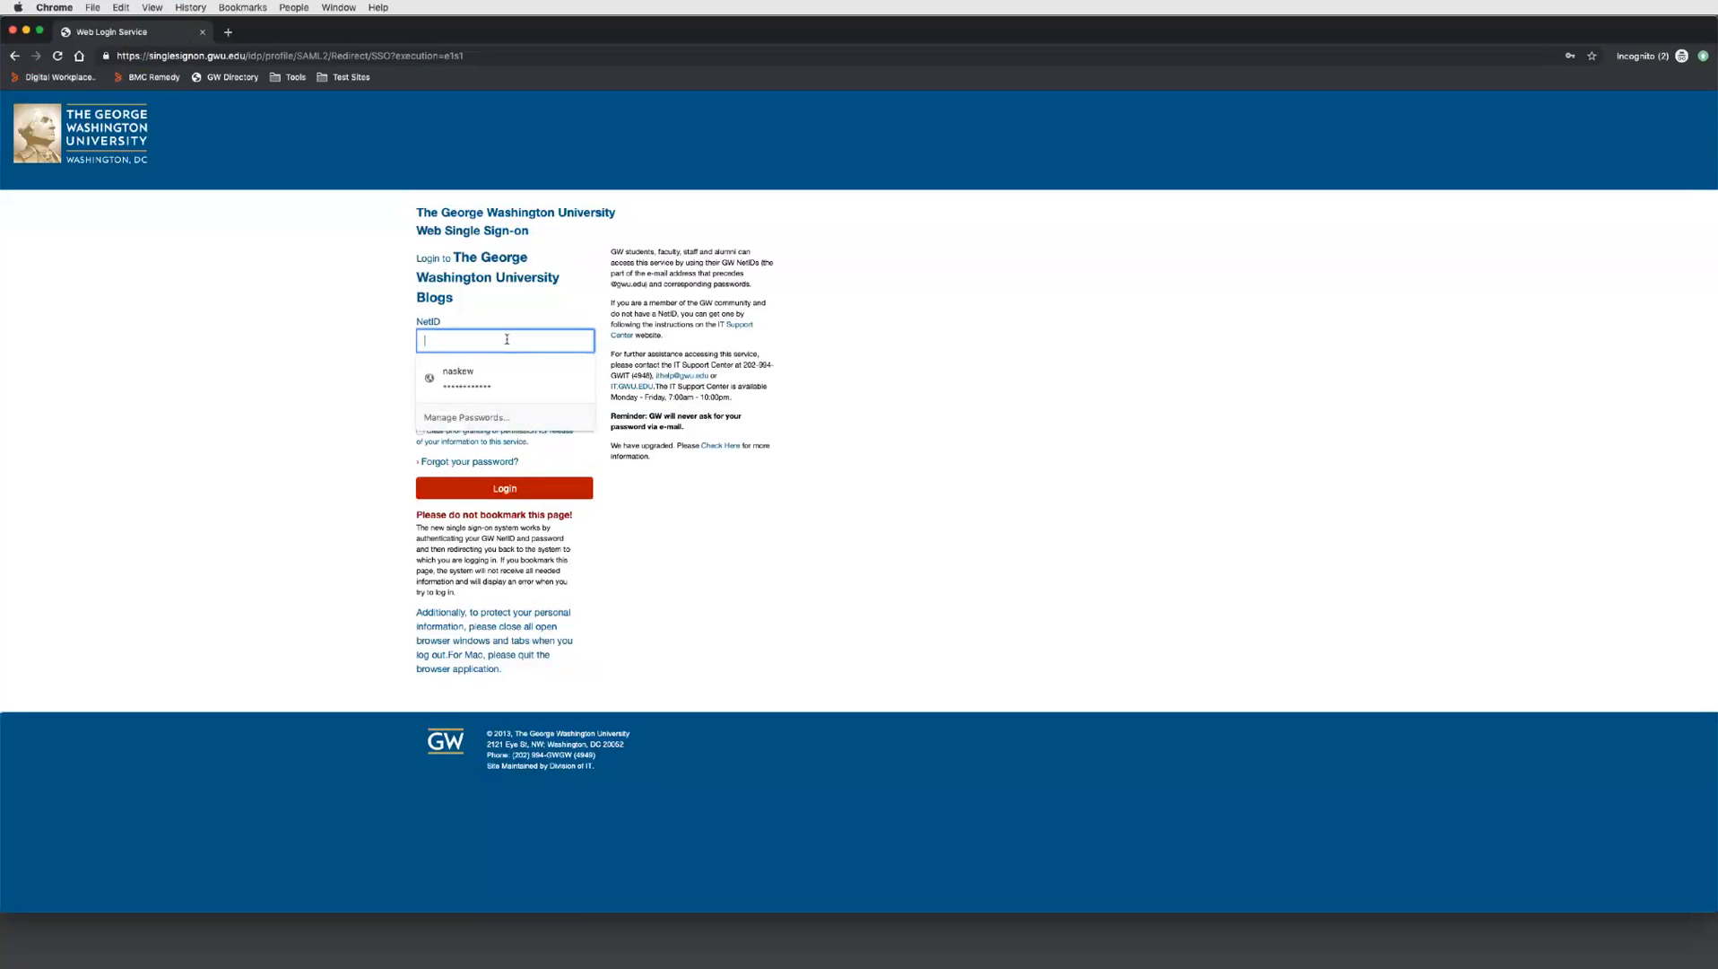
text(onlinestr)
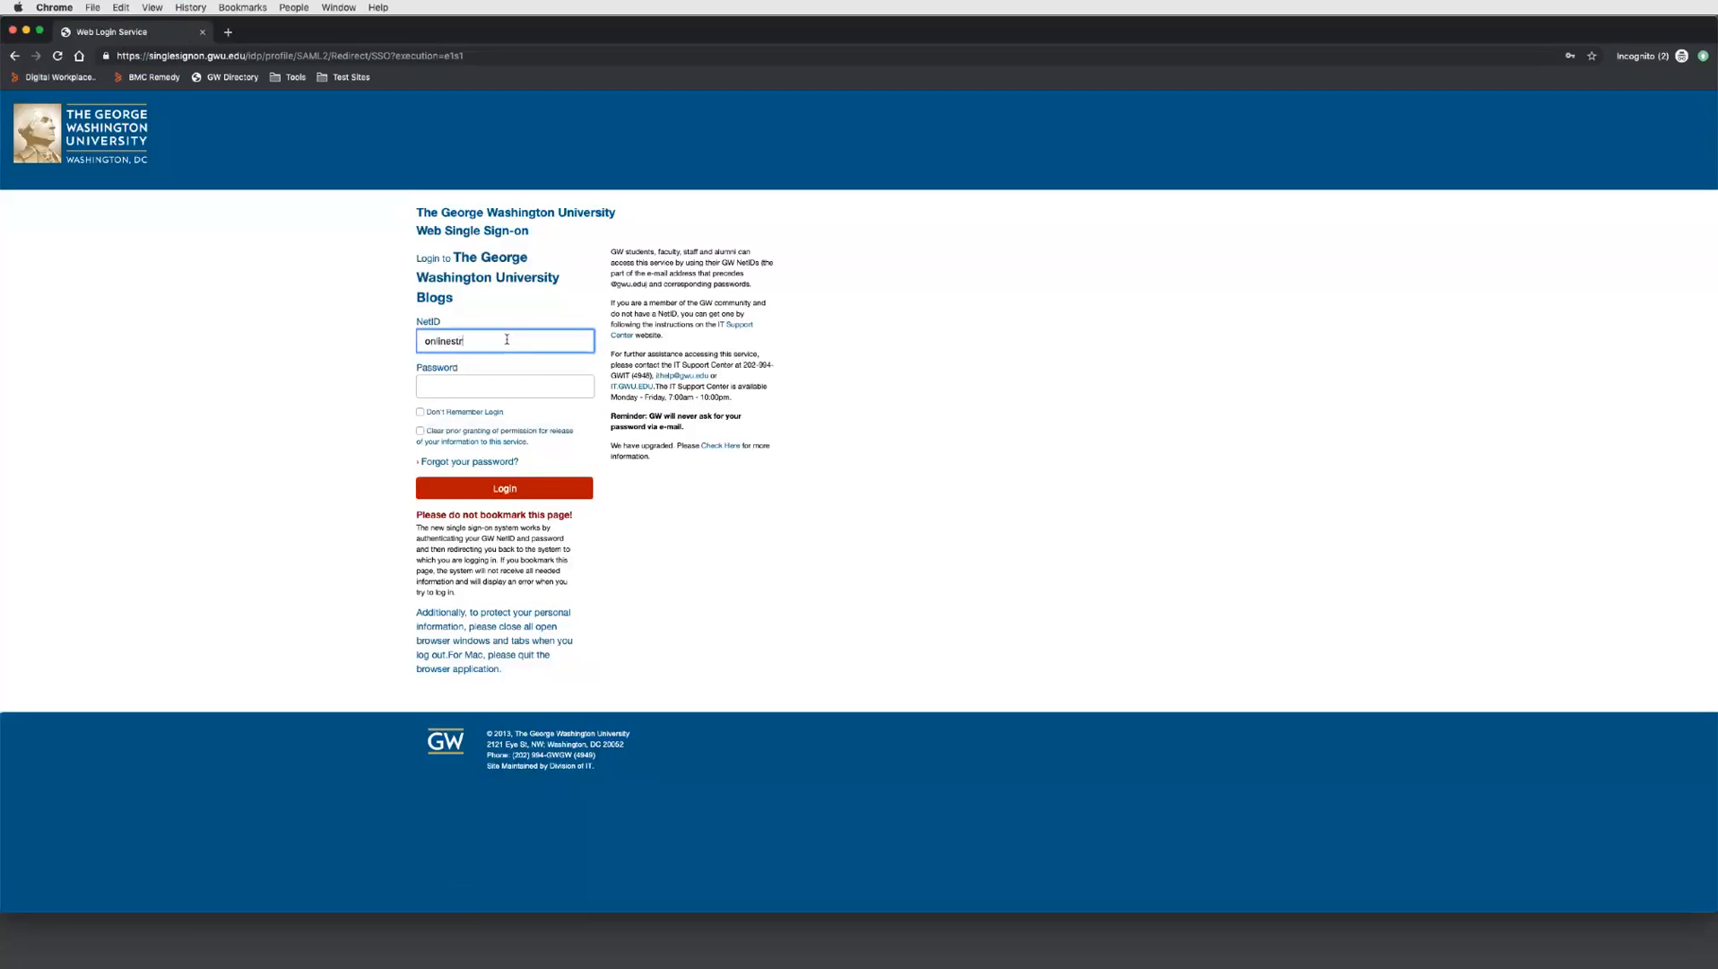
text(ategy)
key(Tab)
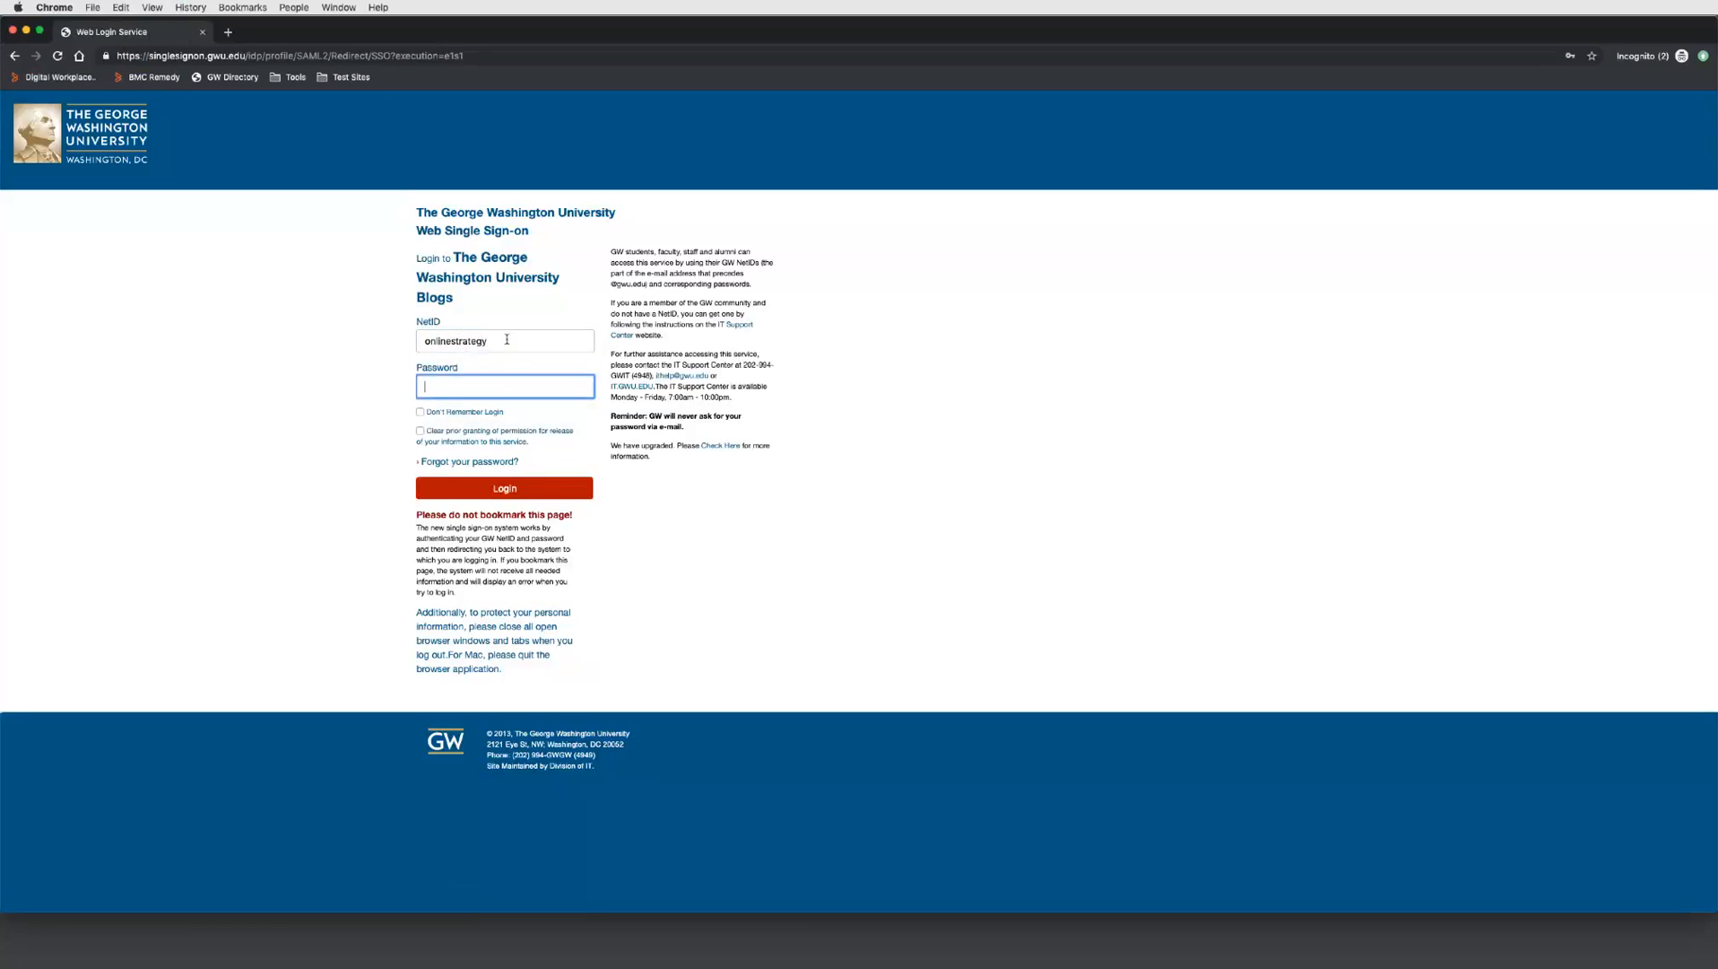
text(••••••••)
key(Return)
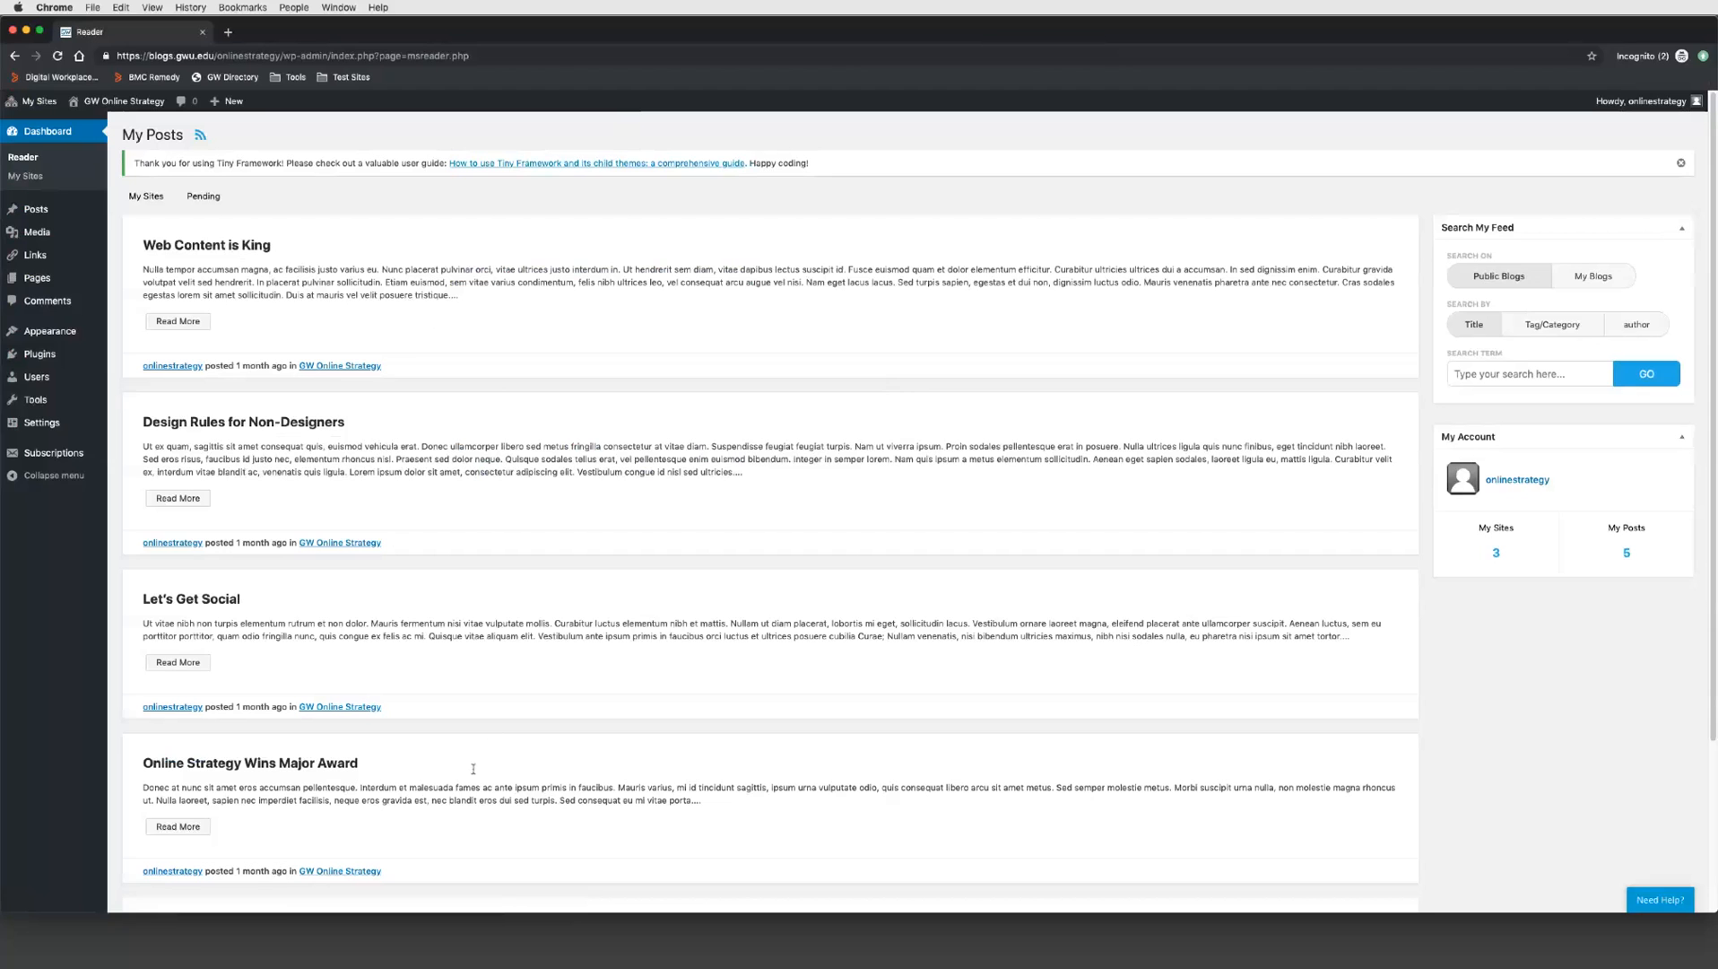
Step: Open the public GW Online Strategy site in a separate browser tab and switch to it
scroll(508, 535, down, 1)
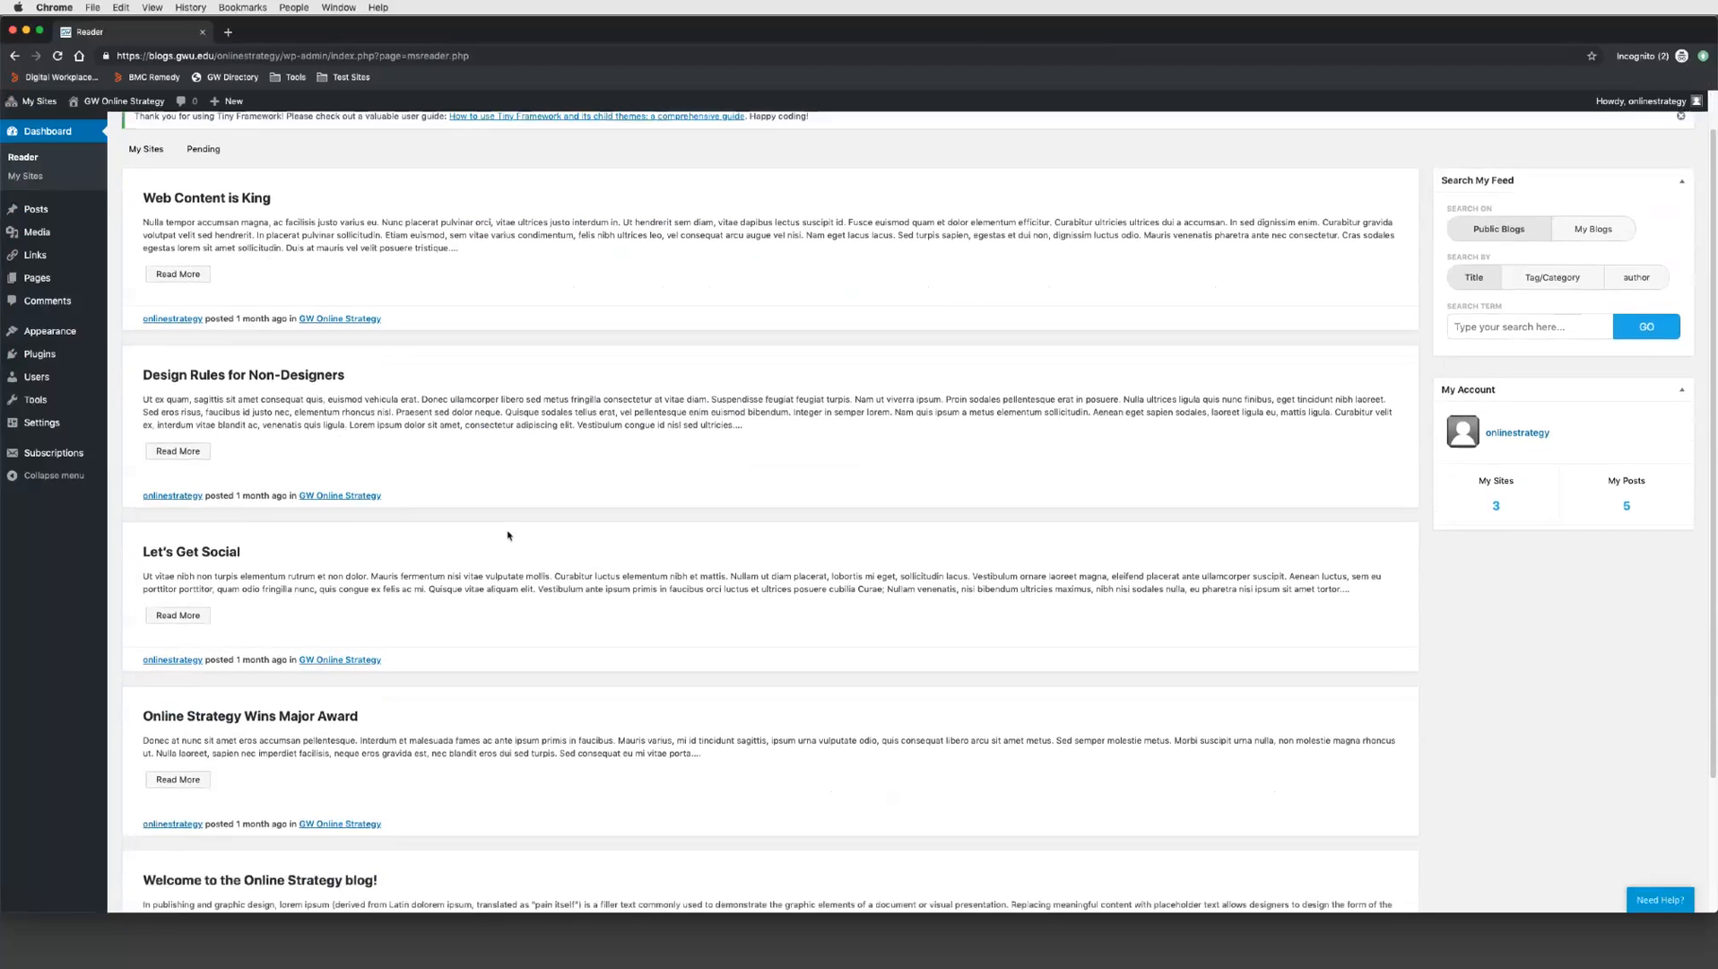
scroll(507, 536, up, 1)
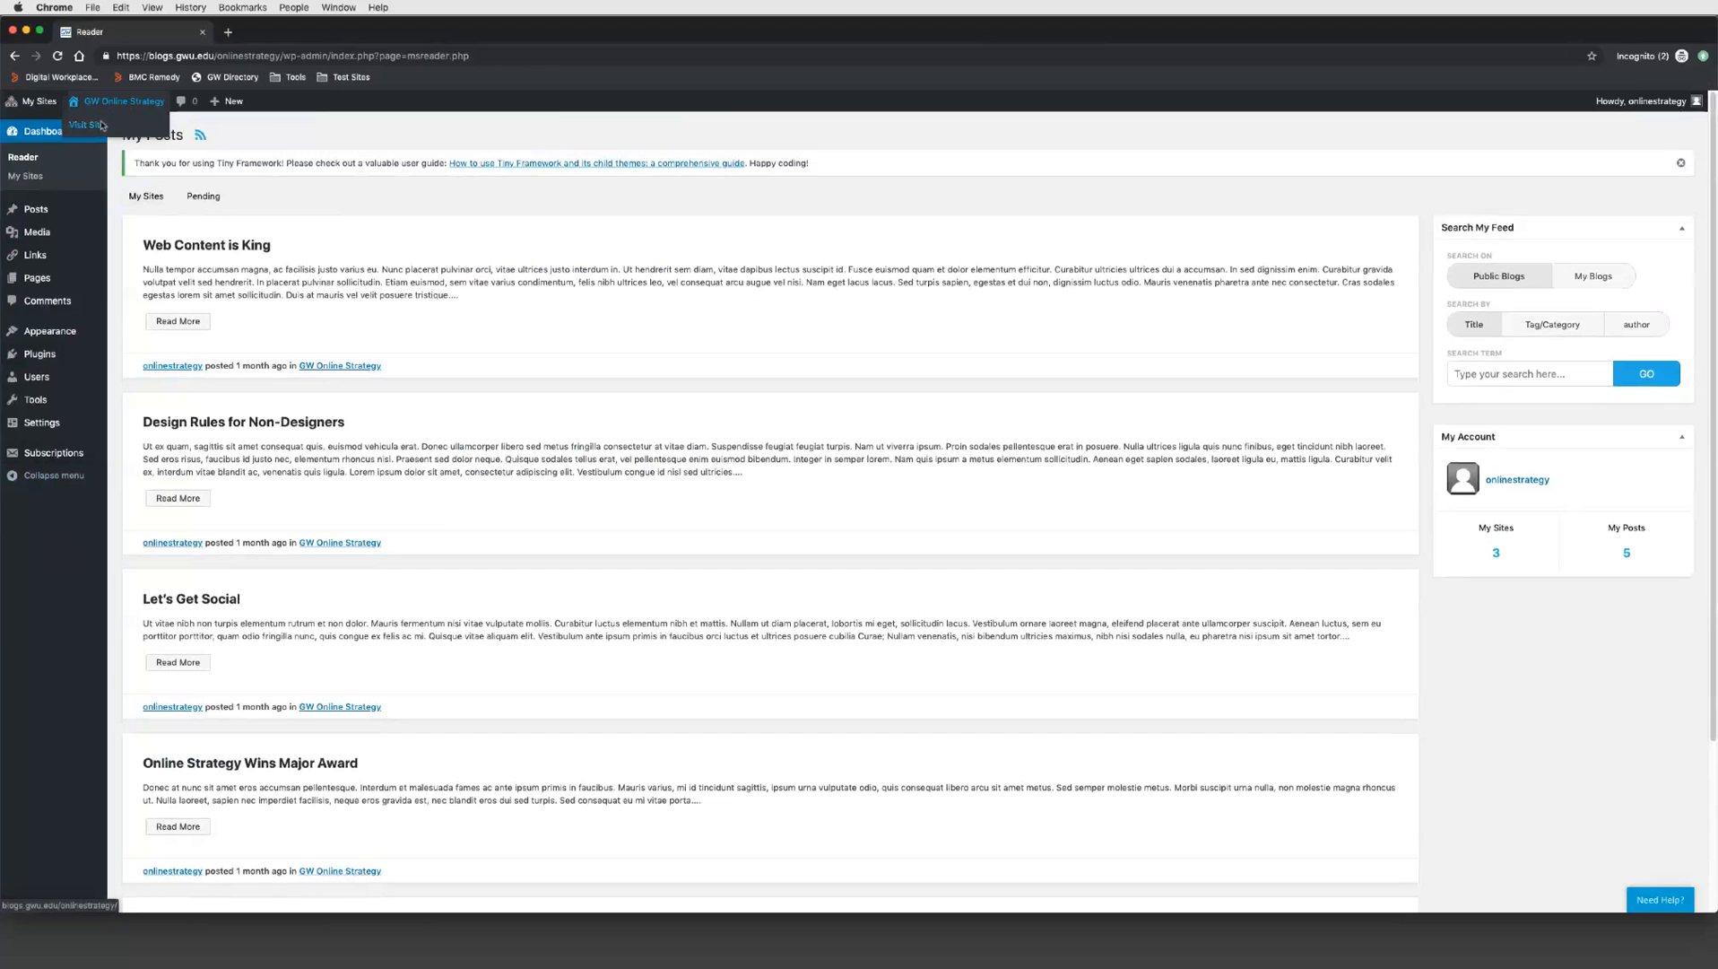
right_click(104, 123)
click(128, 130)
click(301, 36)
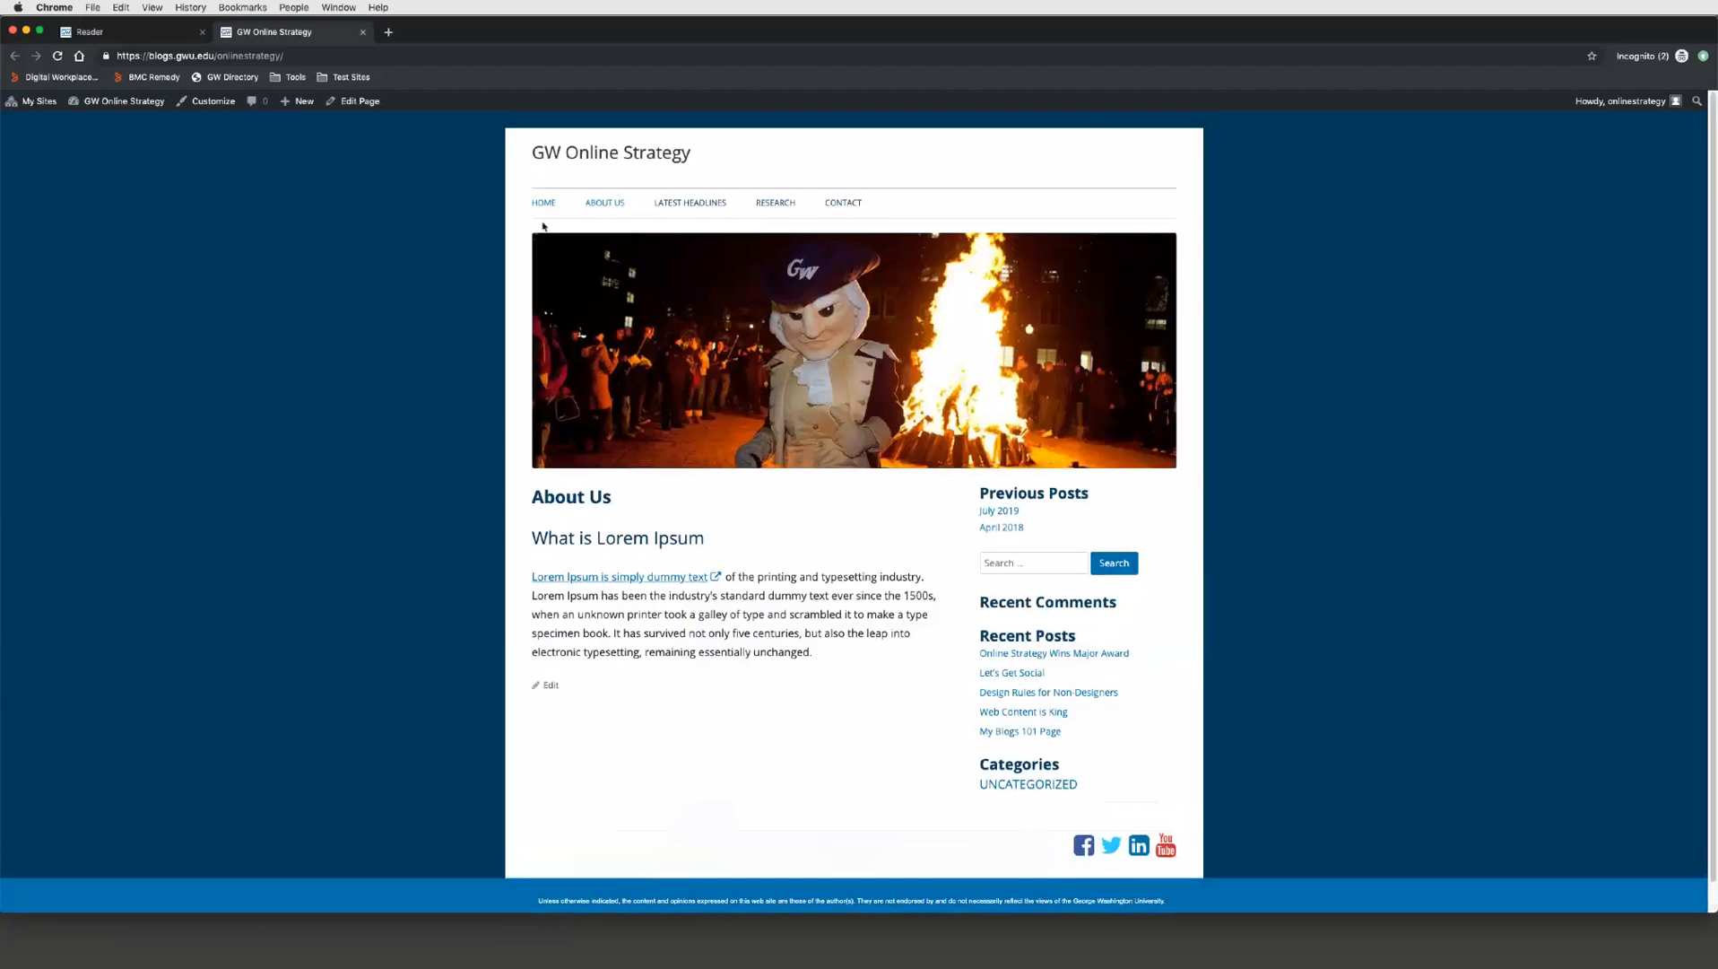
Step: Look through the site's About Us, Latest Headlines, Research and Contact pages, and return to the home page
click(599, 204)
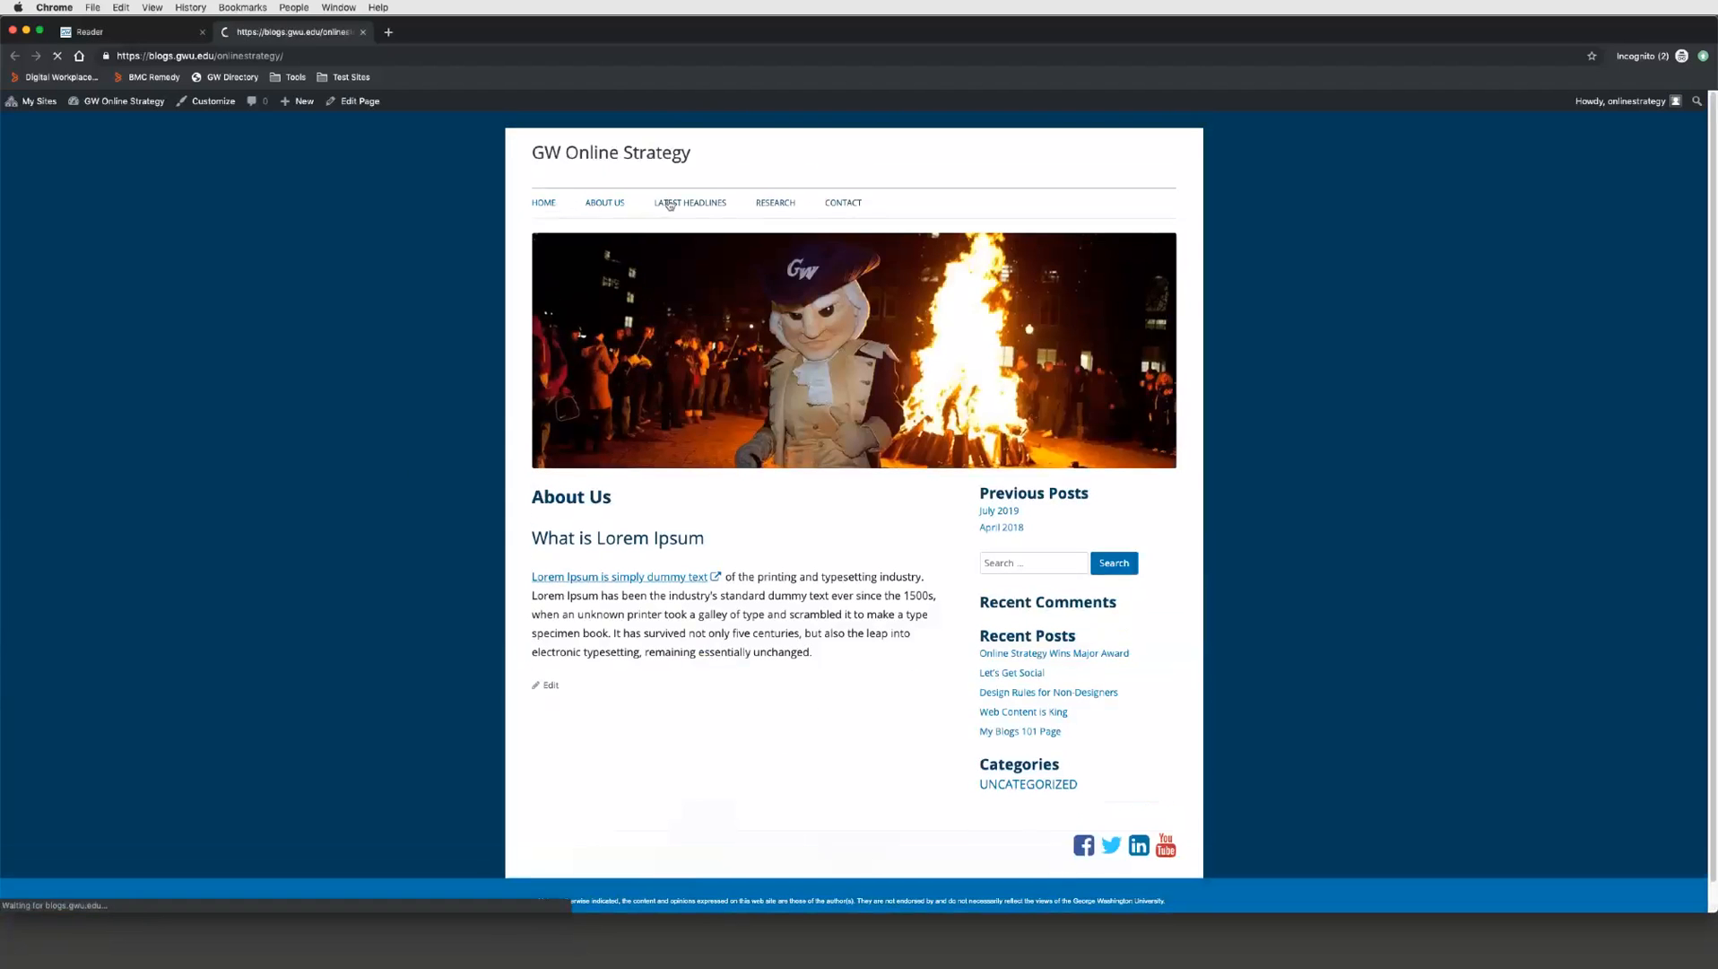
click(667, 203)
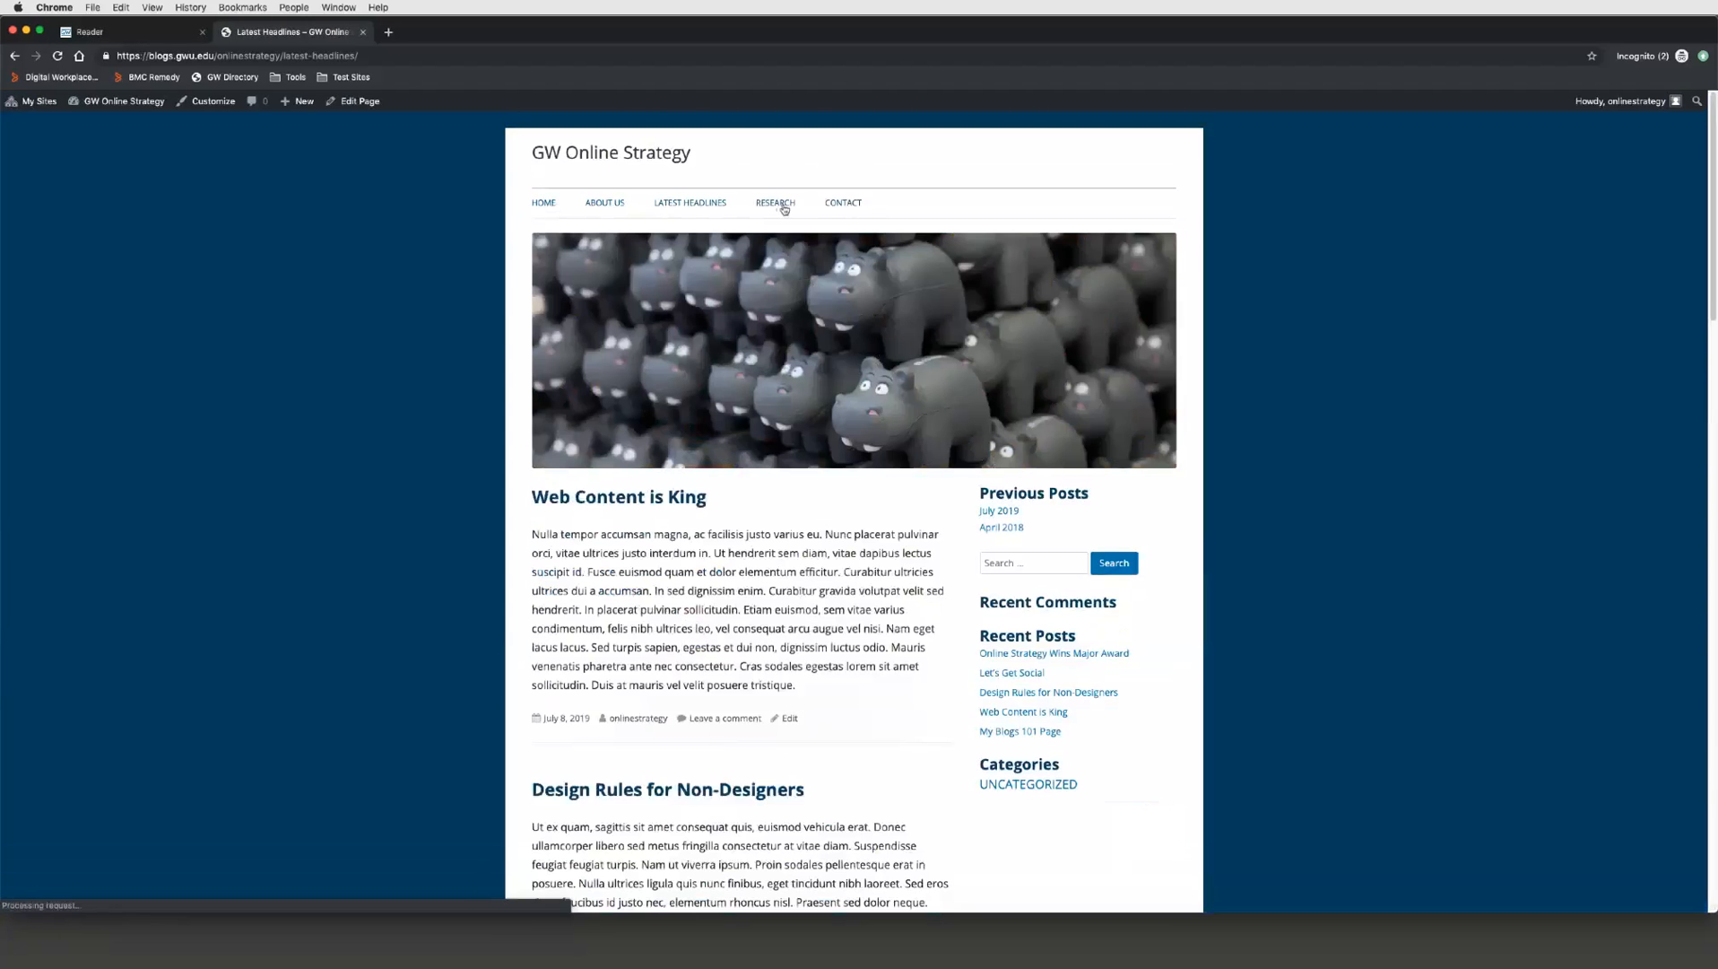
scroll(778, 569, down, 10)
scroll(777, 568, up, 10)
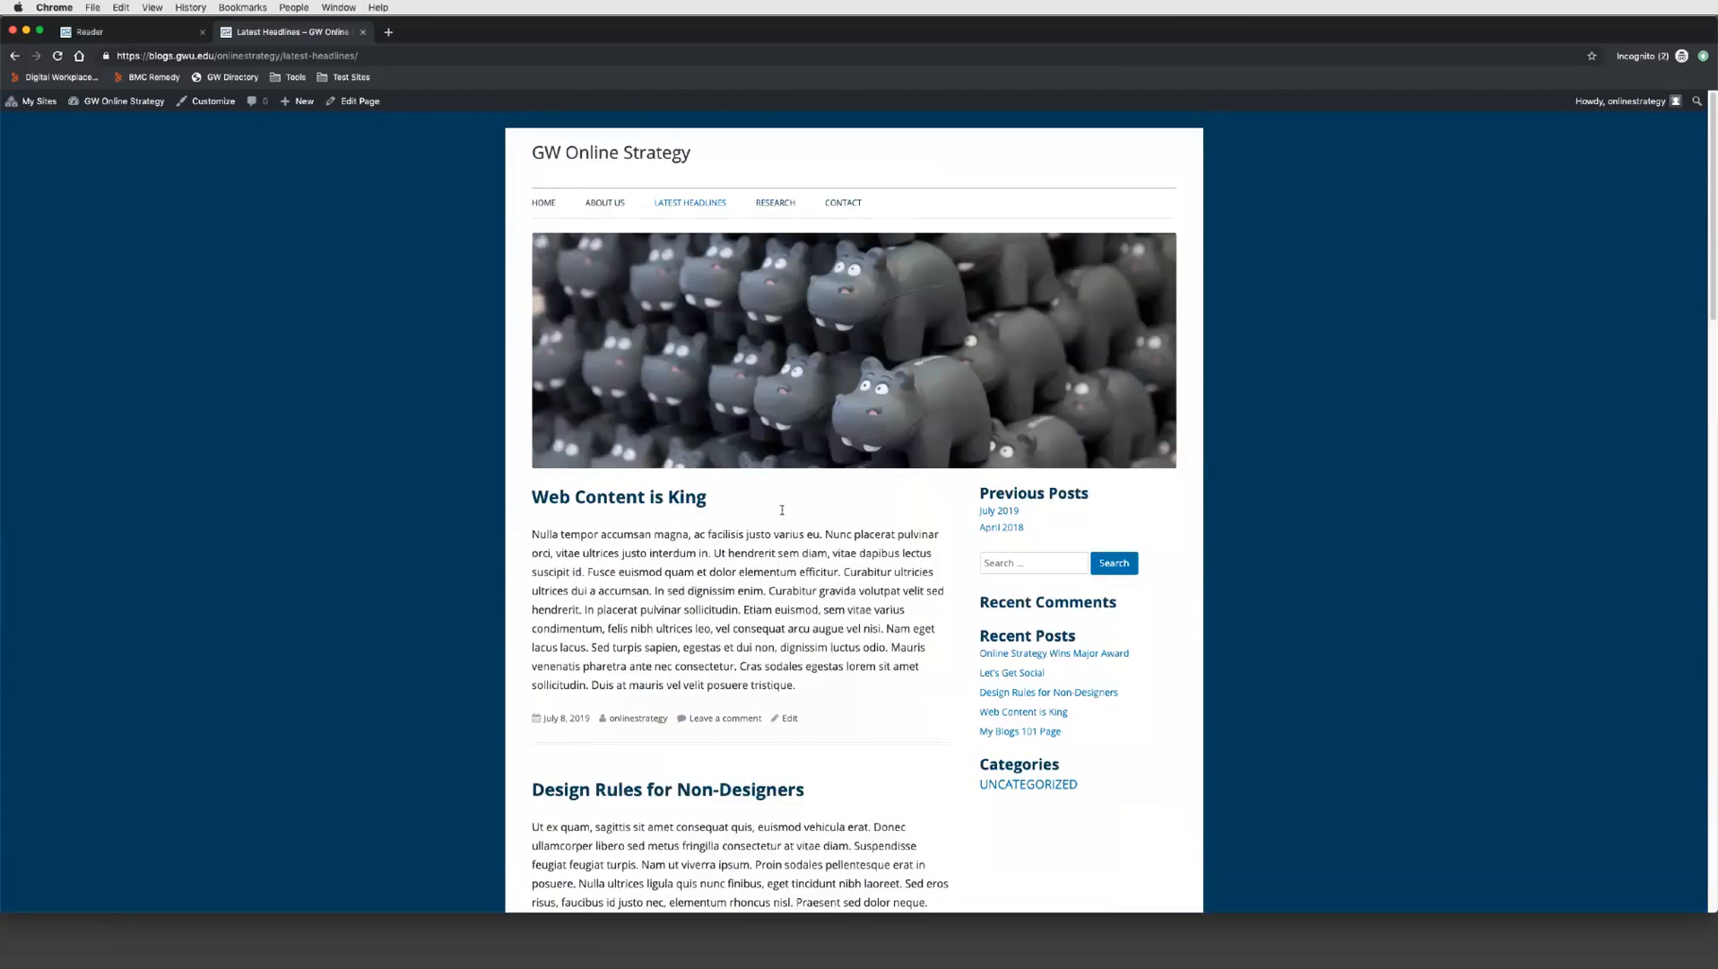
click(775, 204)
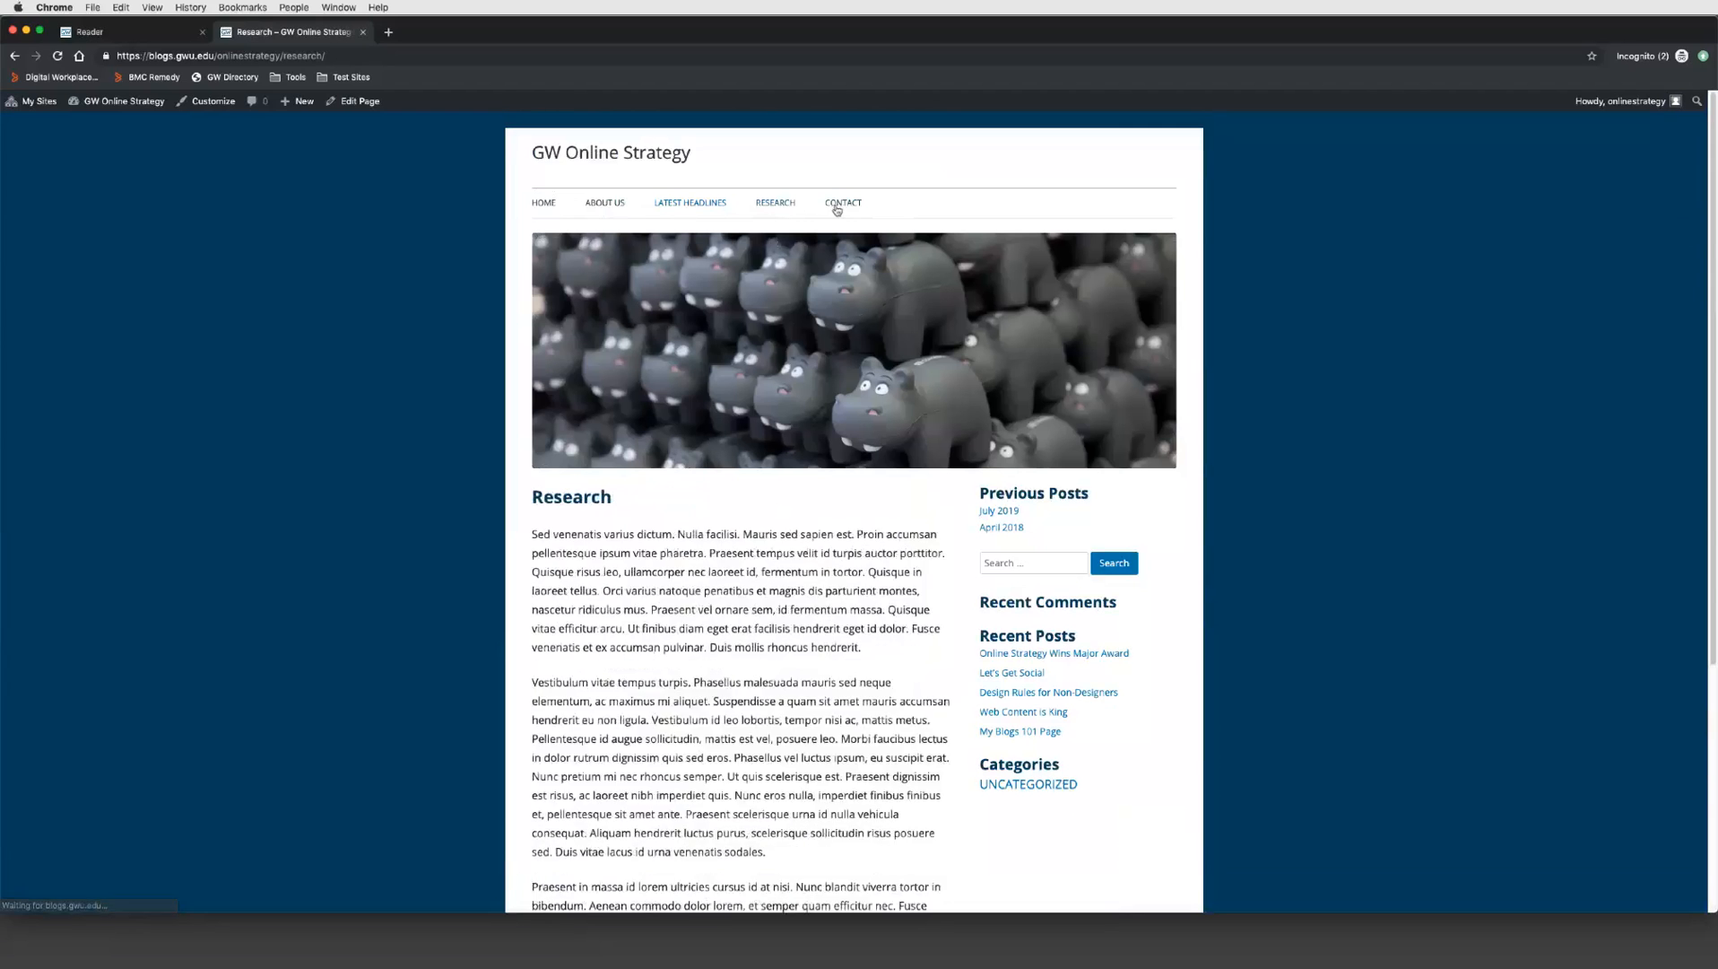
click(836, 207)
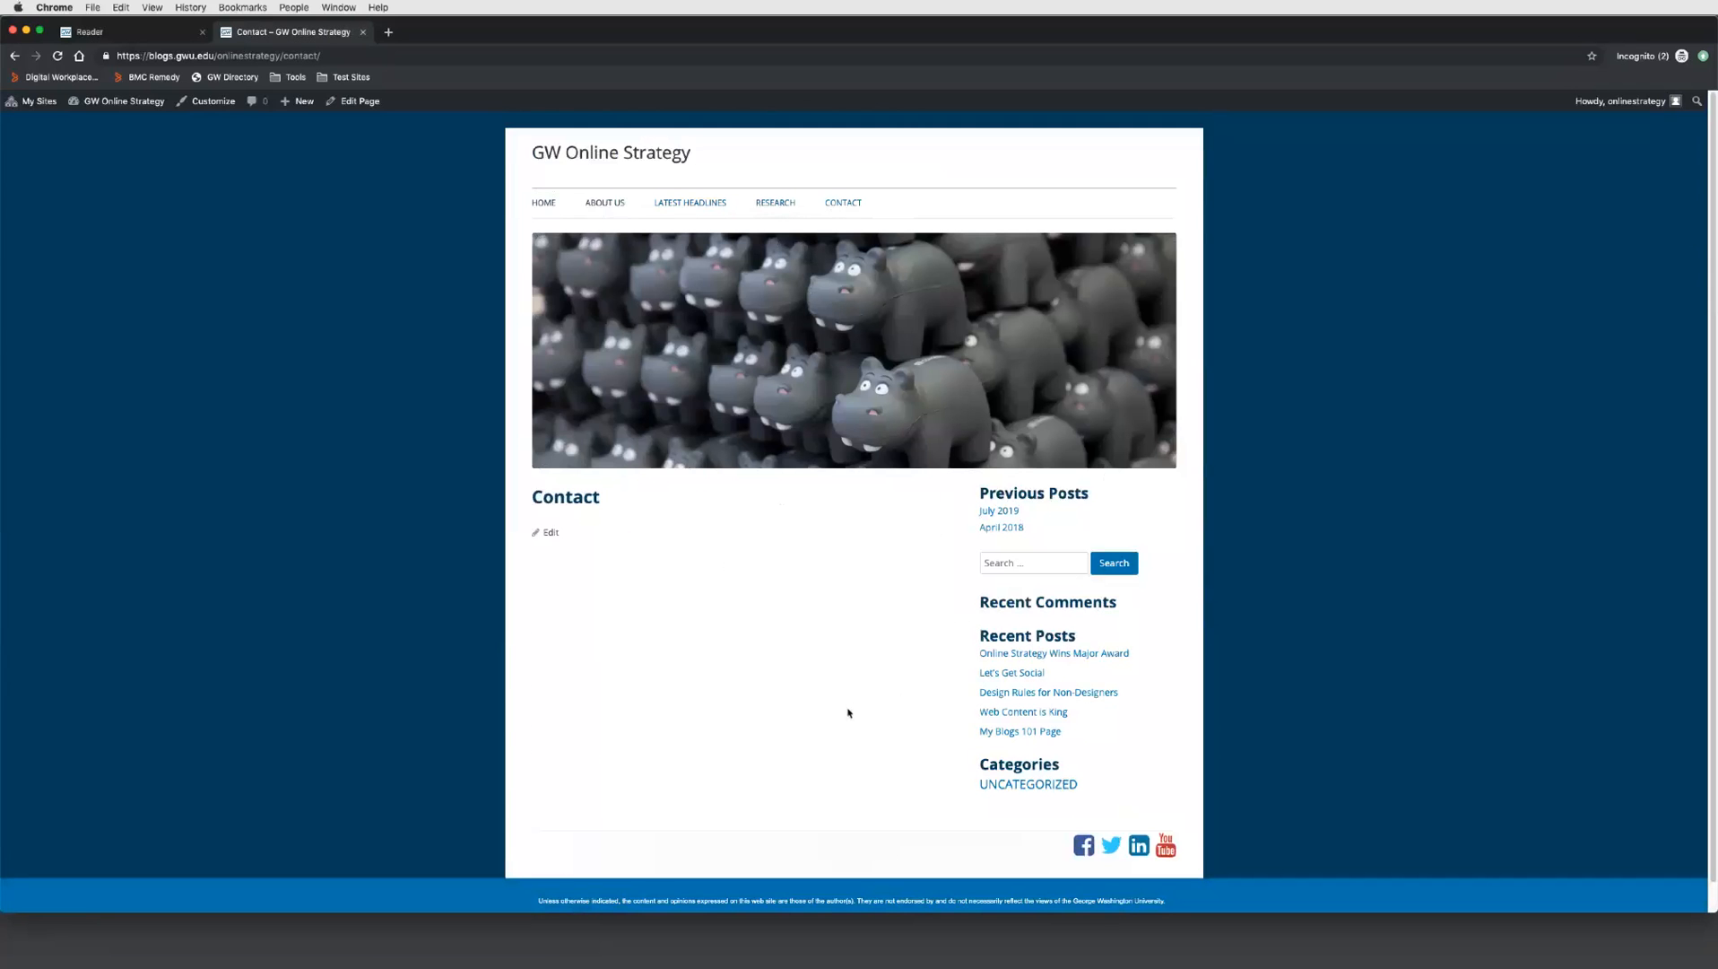
click(544, 202)
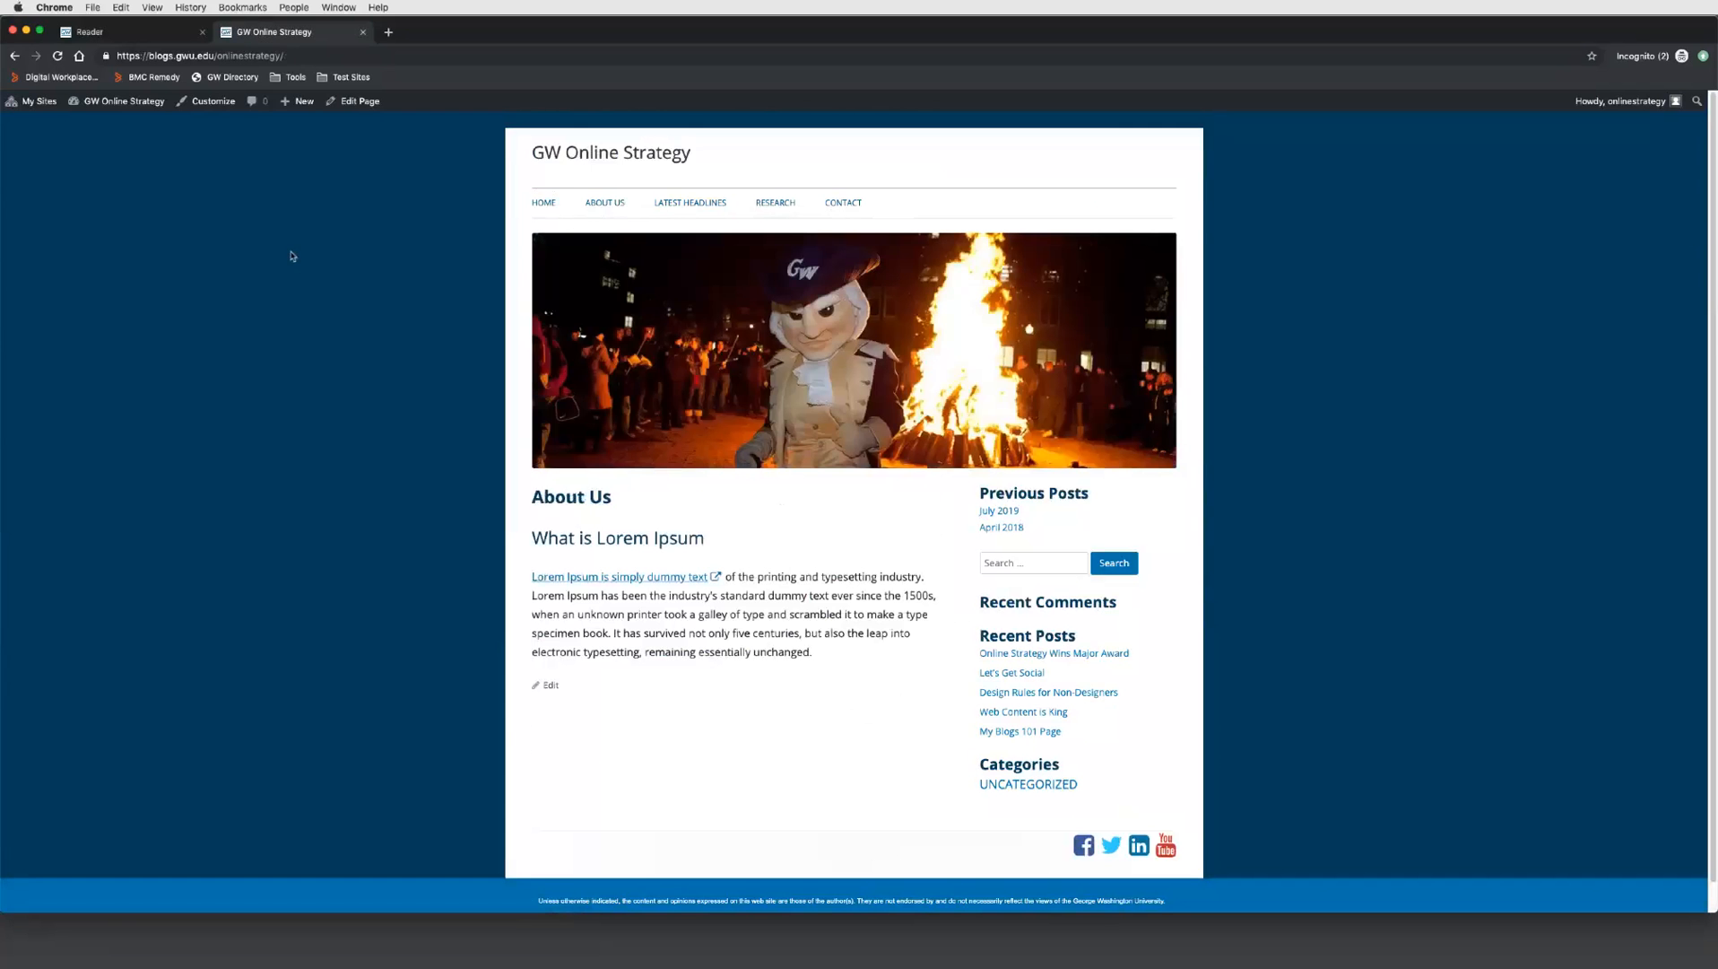
Step: Return to the dashboard, open the Plugins page, and compare the active and inactive plugins, ending on the inactive list
click(123, 34)
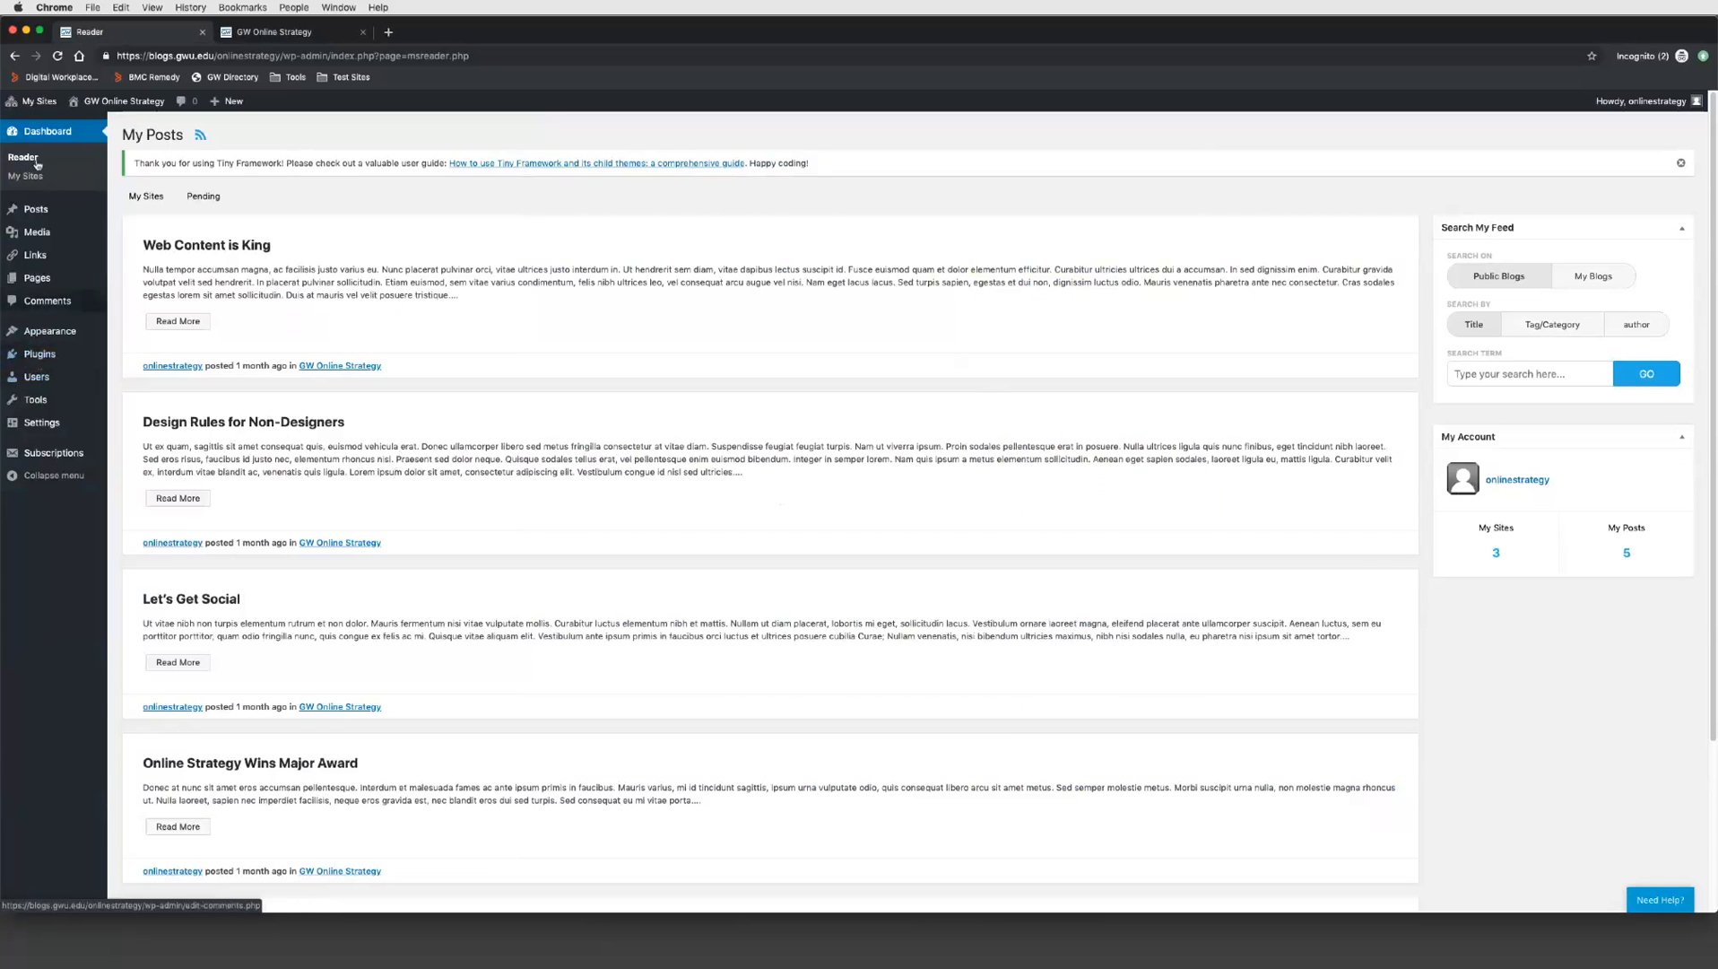
click(45, 358)
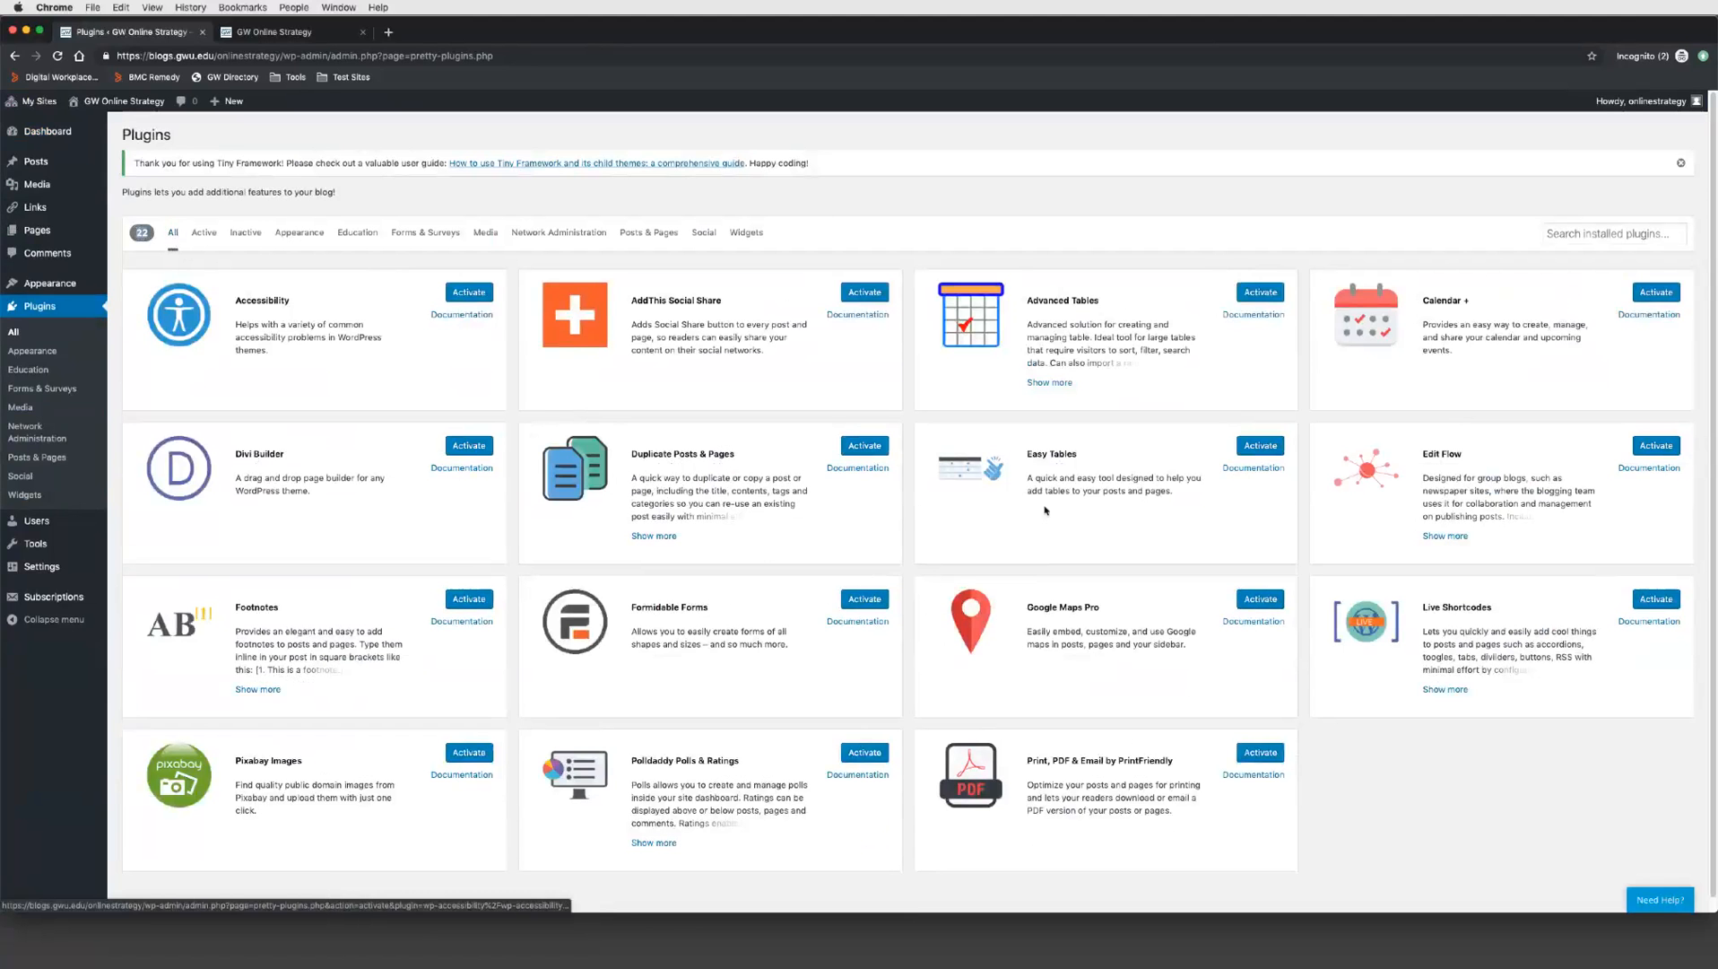
click(205, 233)
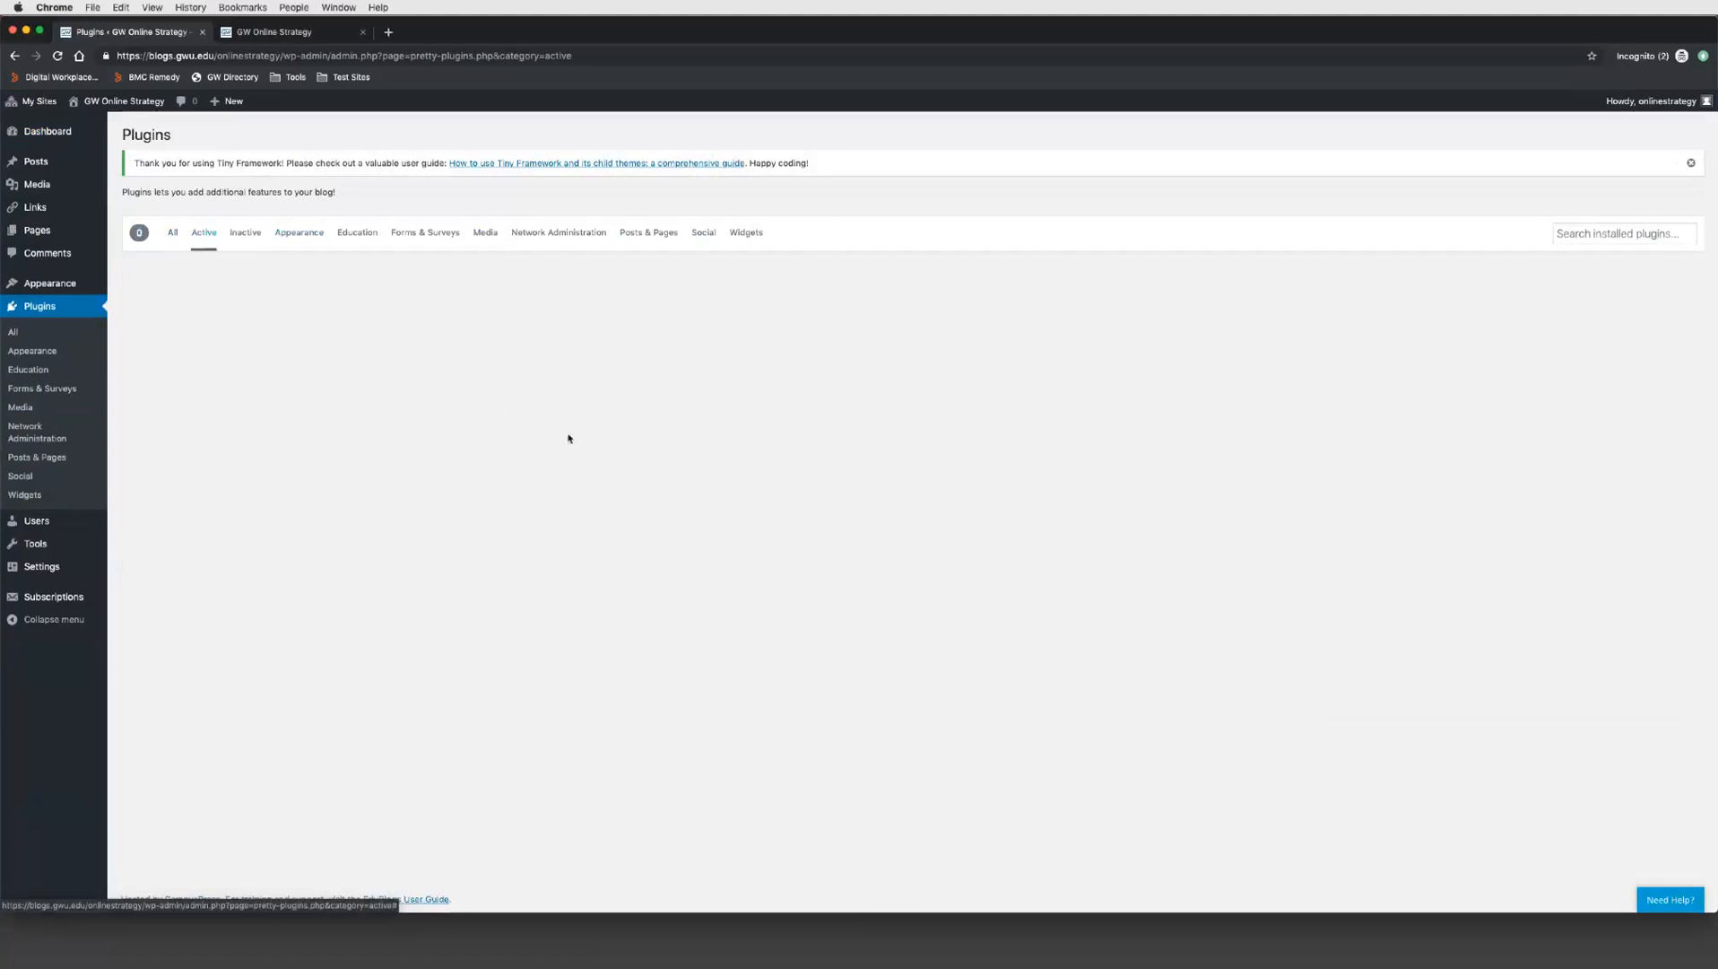
click(244, 236)
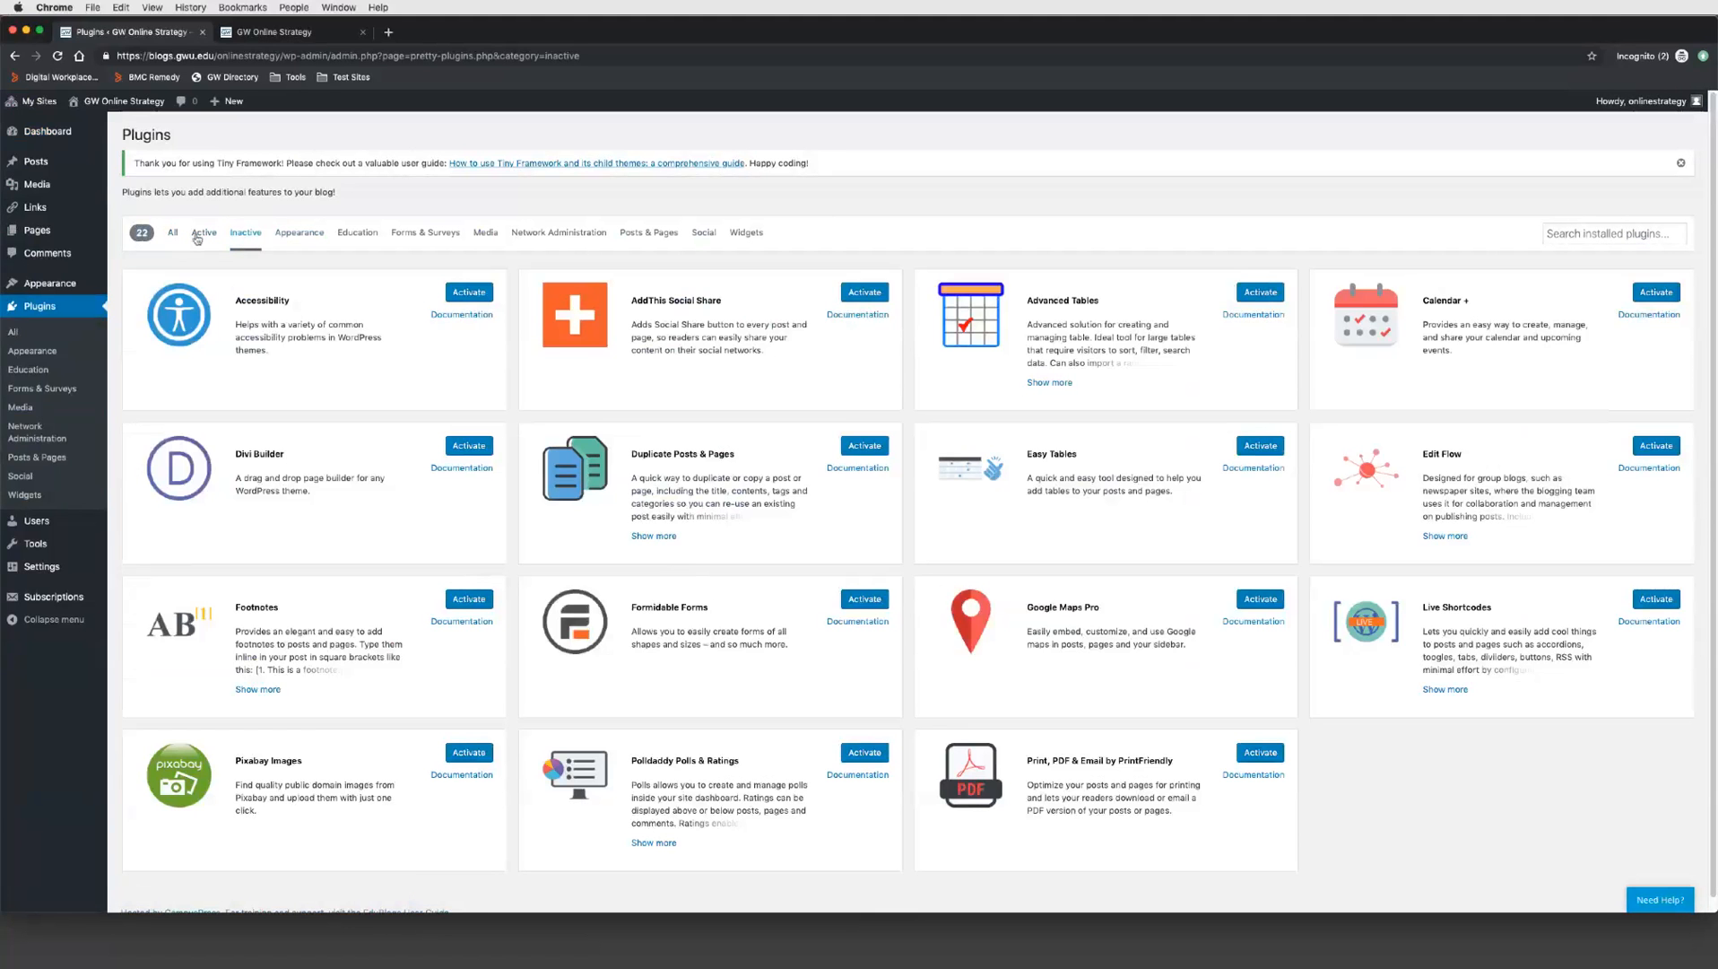
click(210, 245)
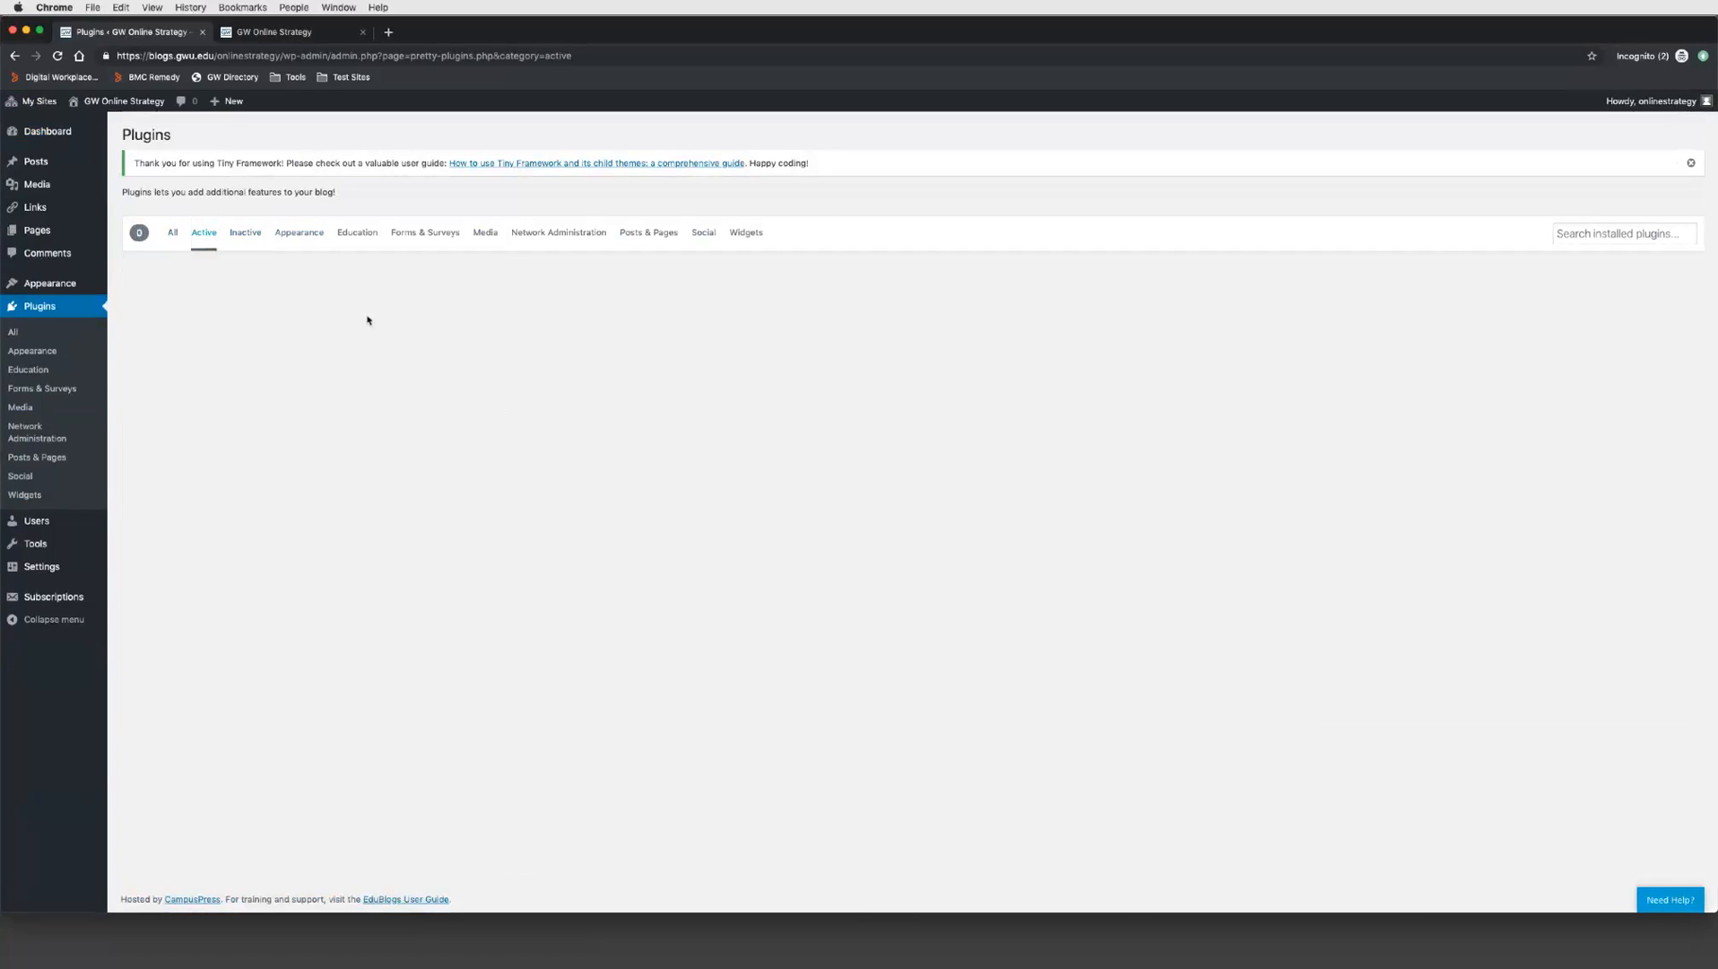
click(242, 238)
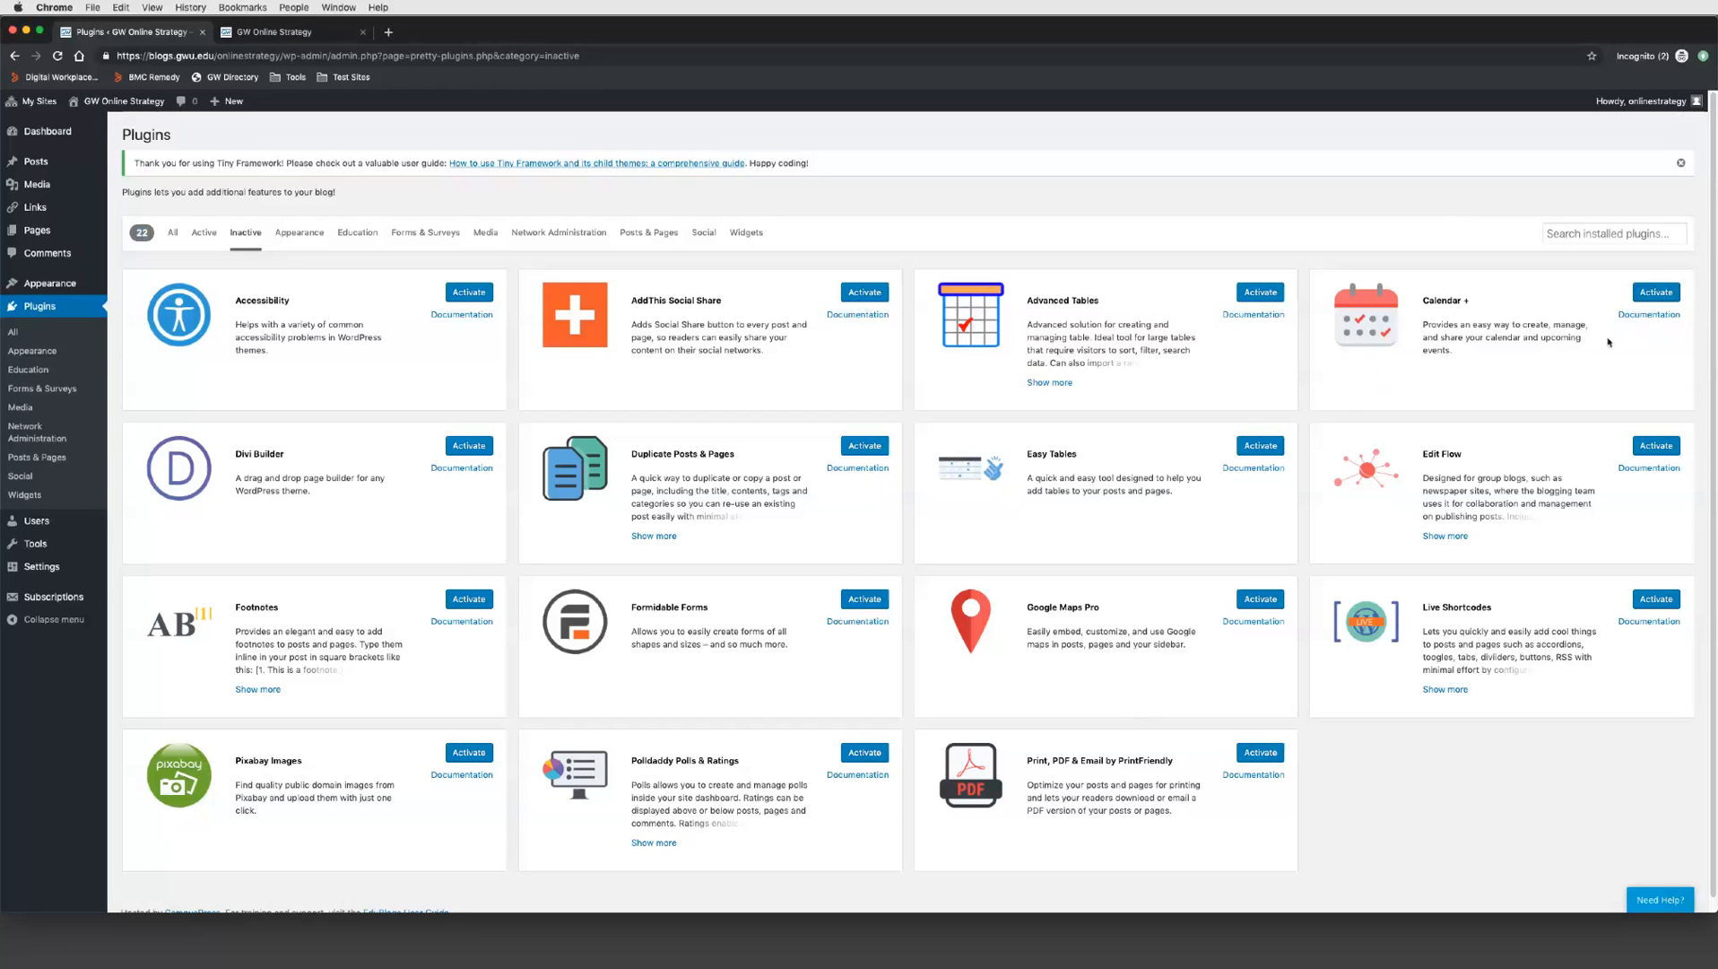
Step: Activate the Calendar+, Accessibility, Divi Builder, Formidable Forms and Edit Flow plugins
click(1650, 296)
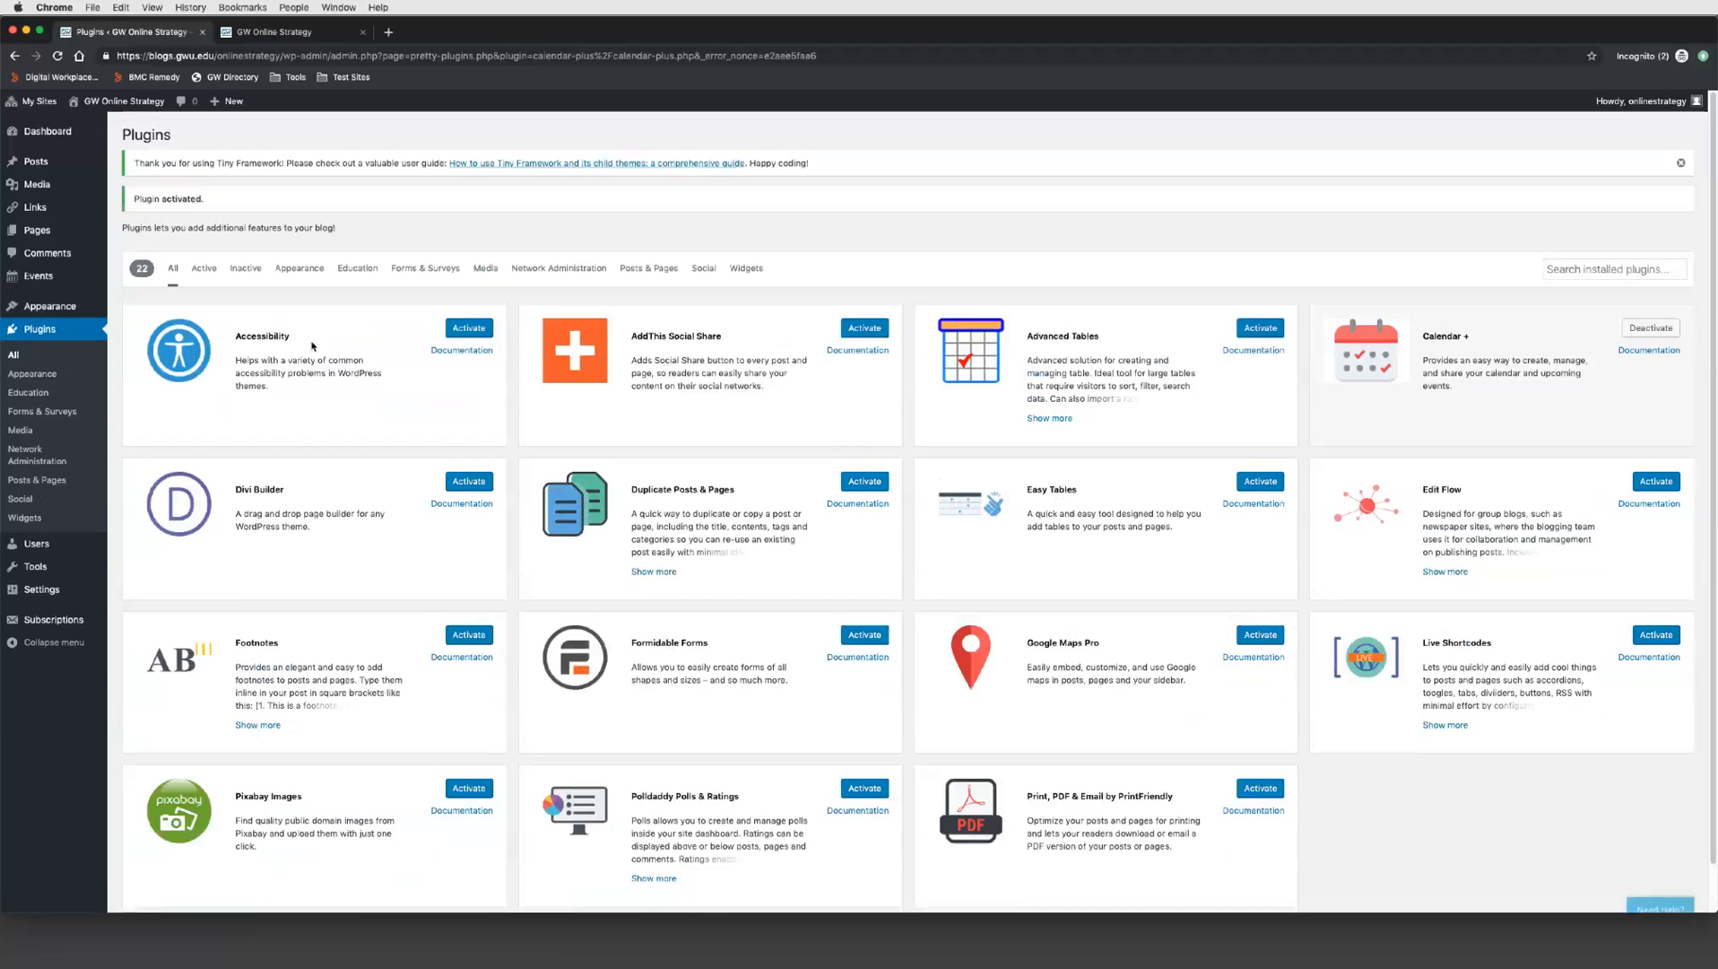
click(462, 329)
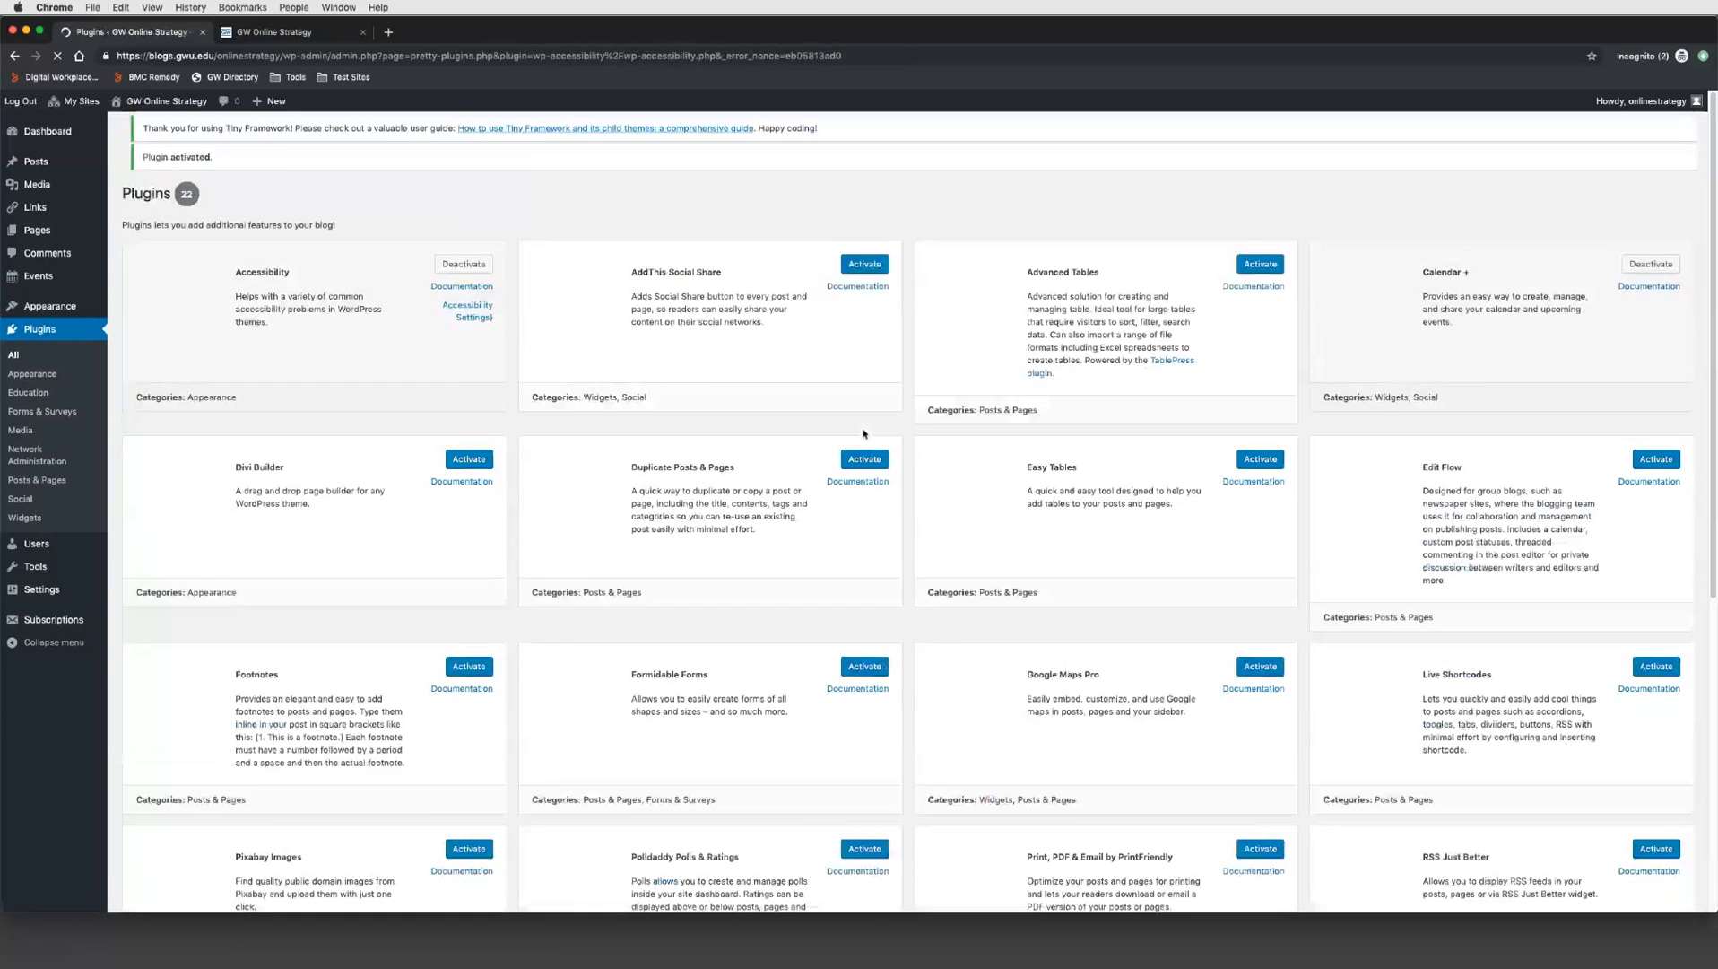
click(466, 481)
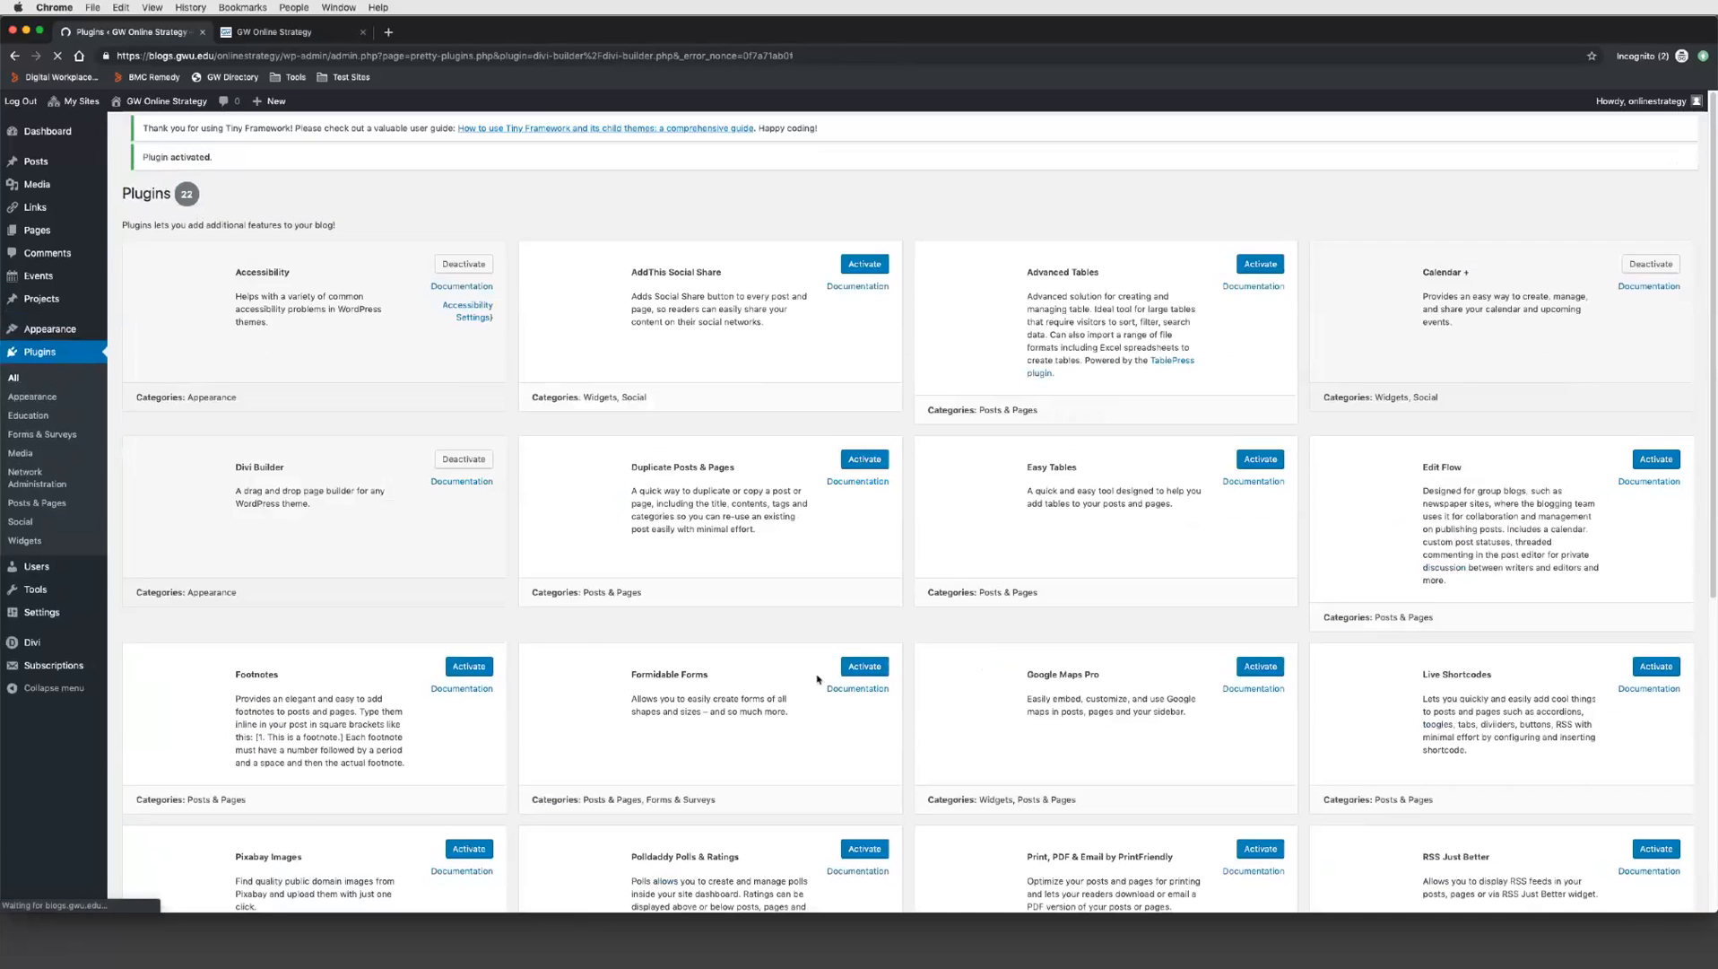
click(866, 634)
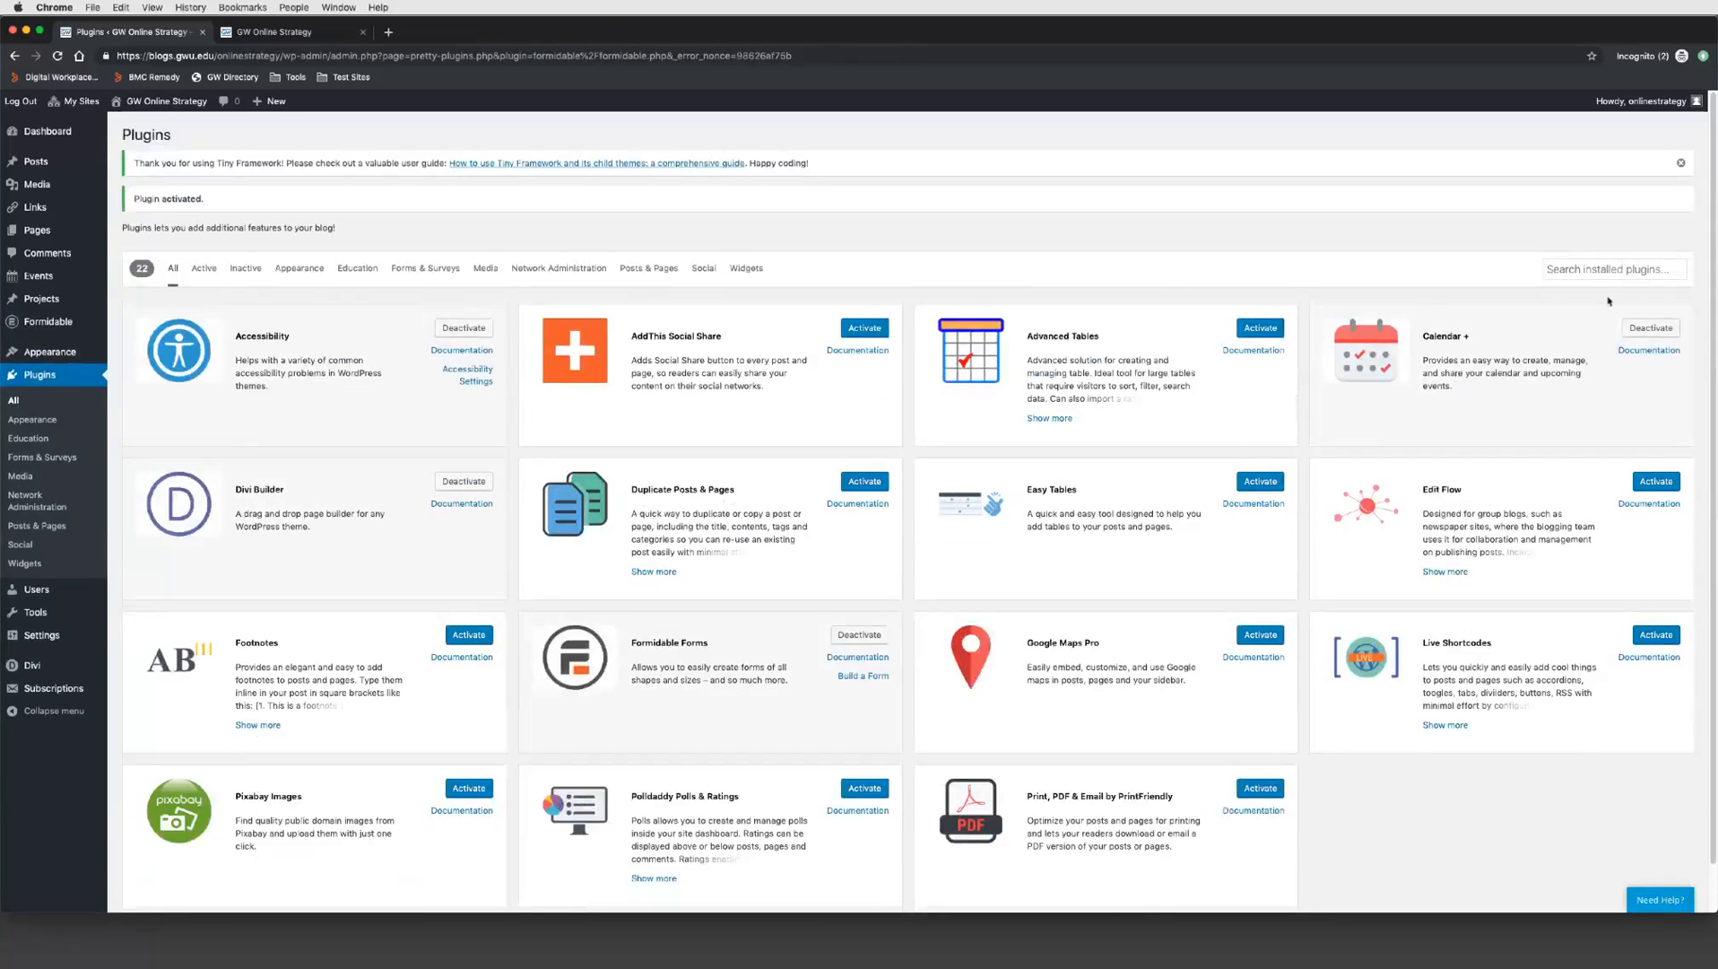
click(1666, 482)
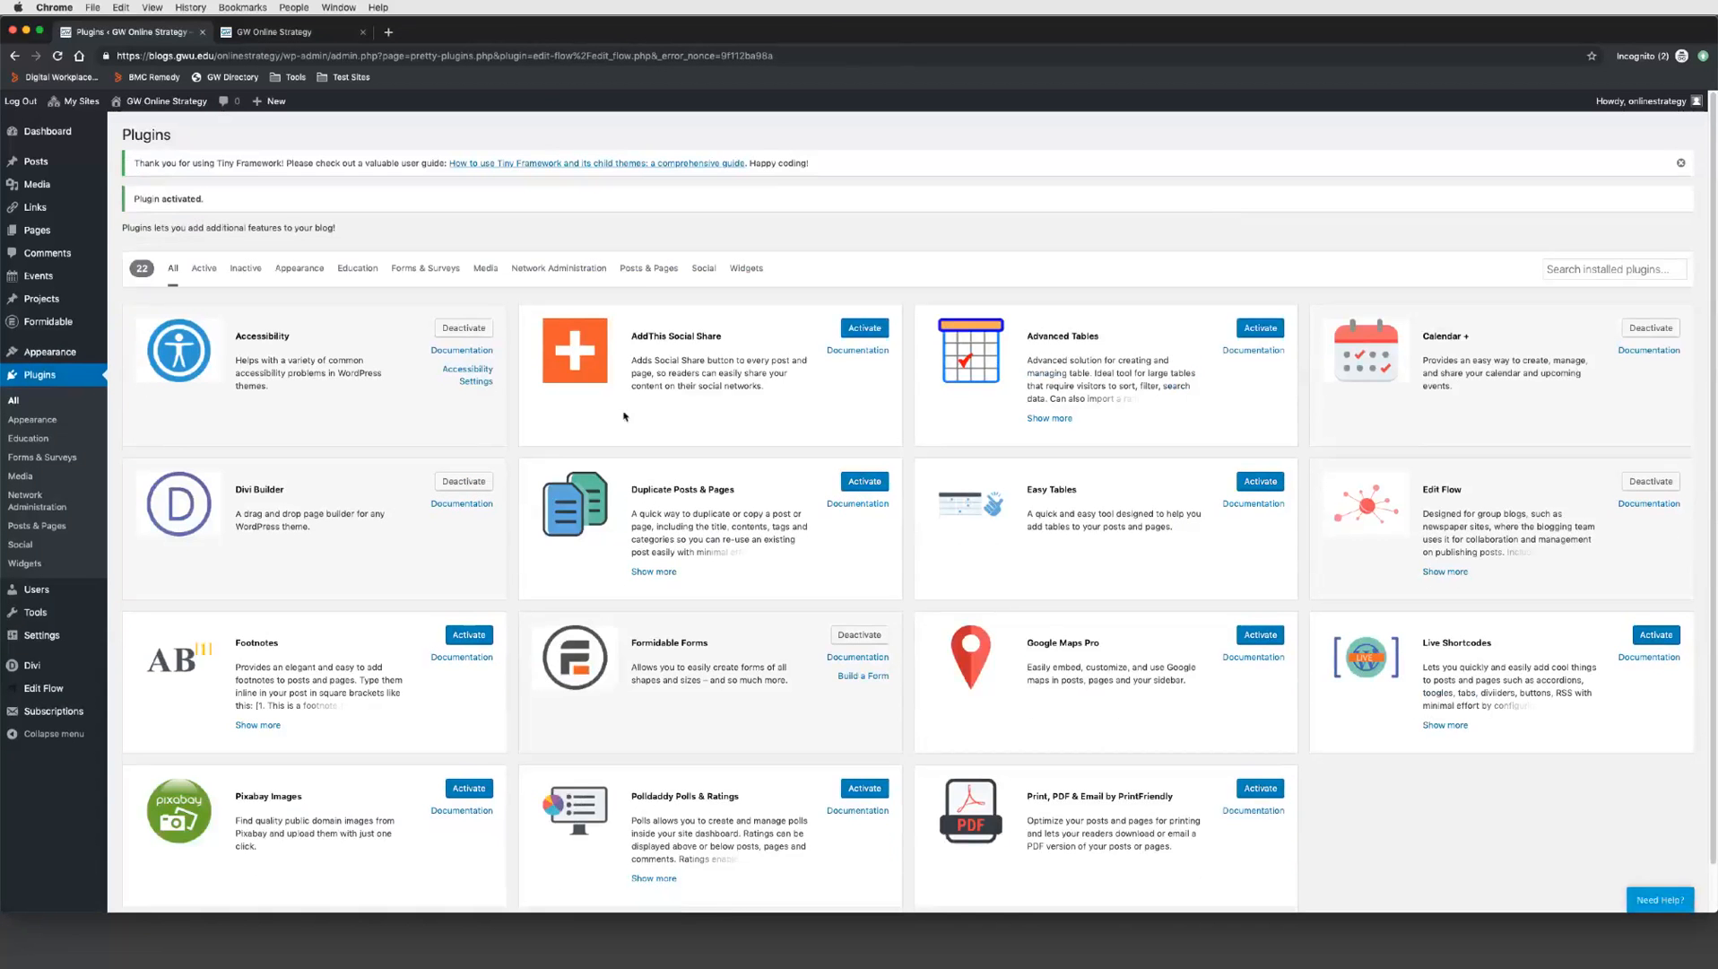
Step: Review the active and inactive plugin lists, and activate the Pixabay Images plugin
click(204, 270)
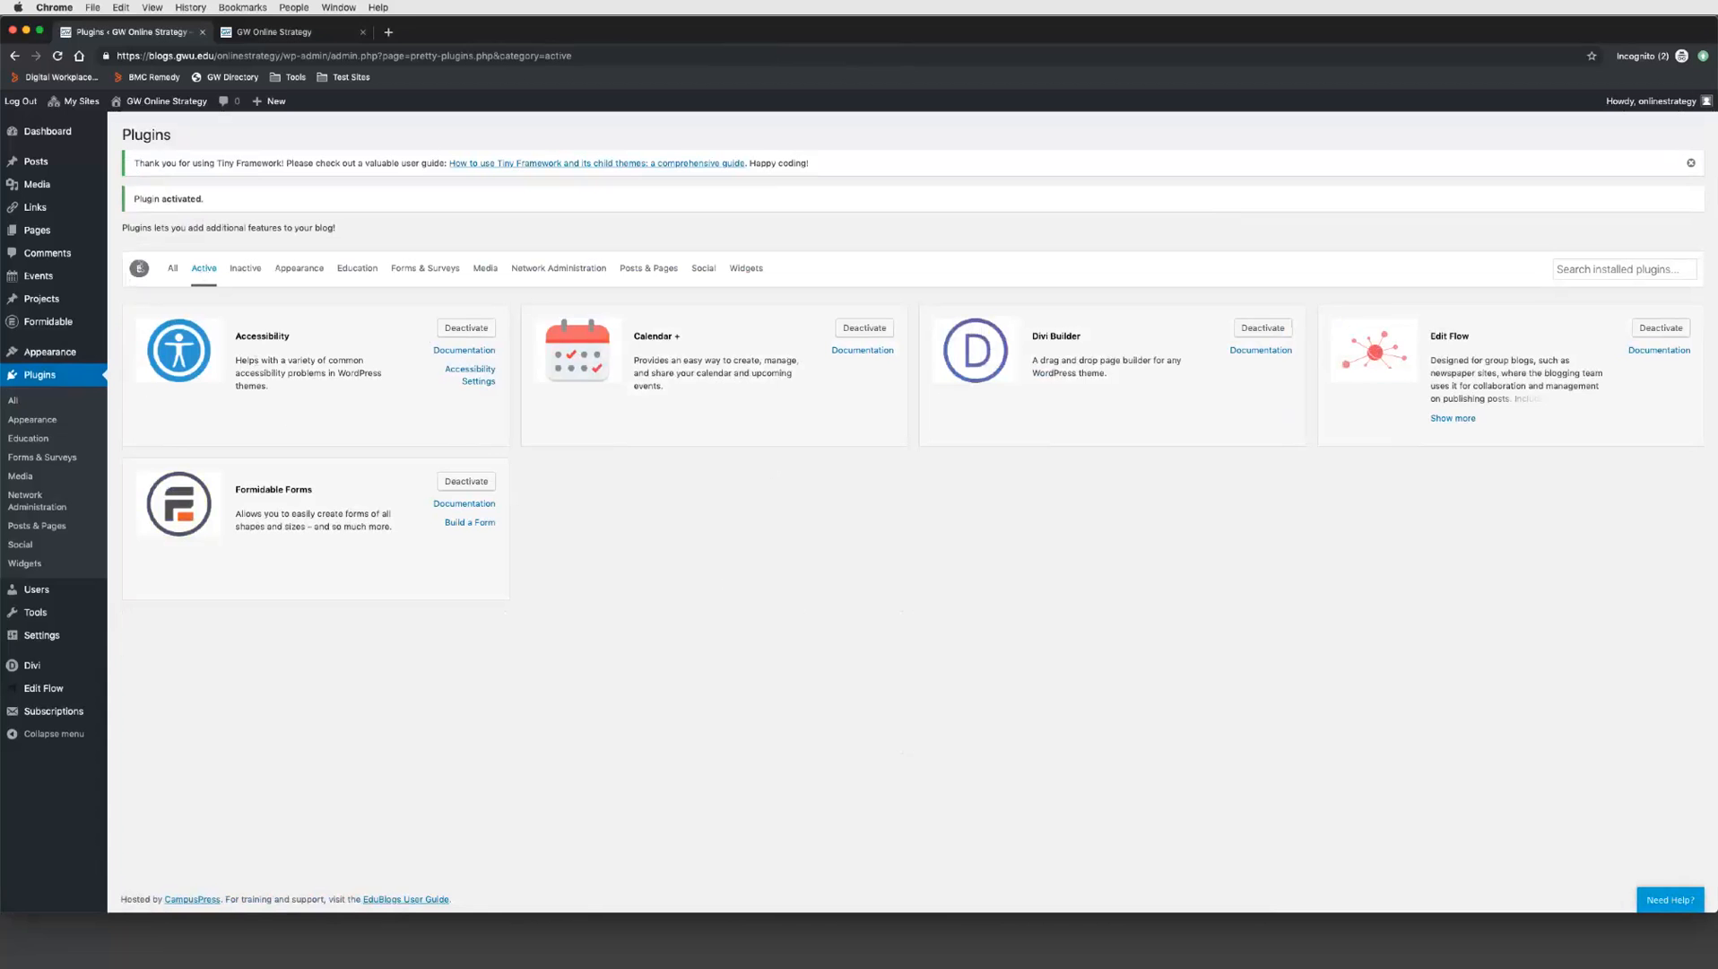
click(245, 268)
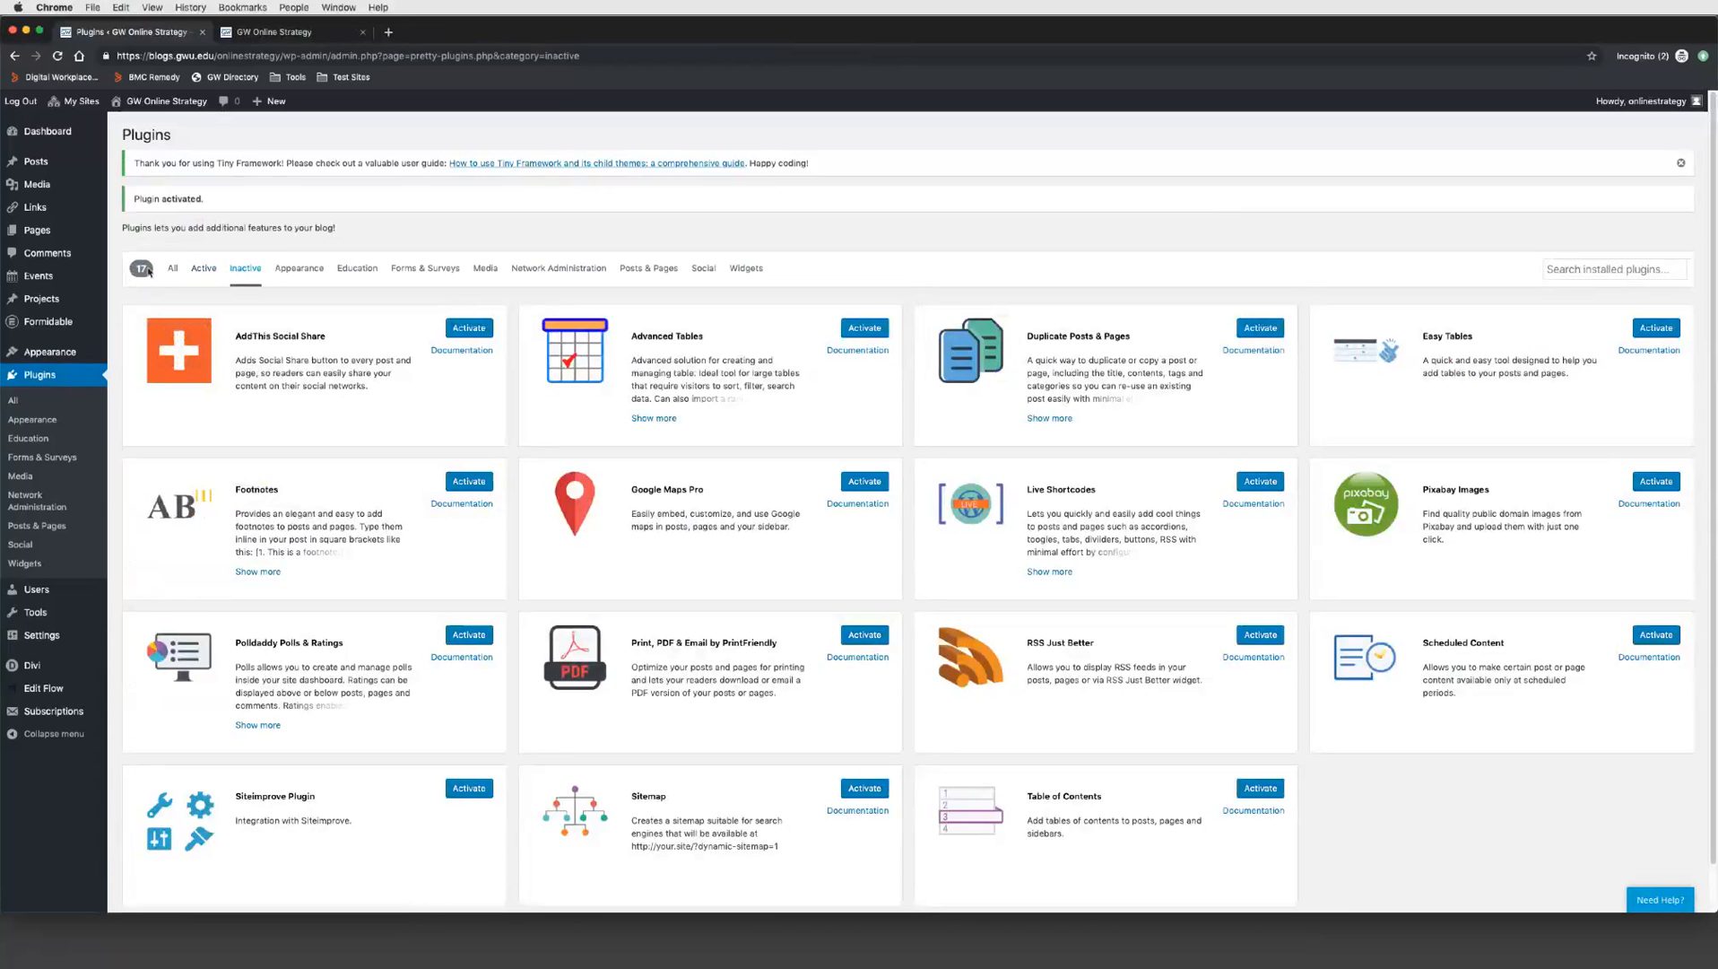
scroll(866, 559, down, 3)
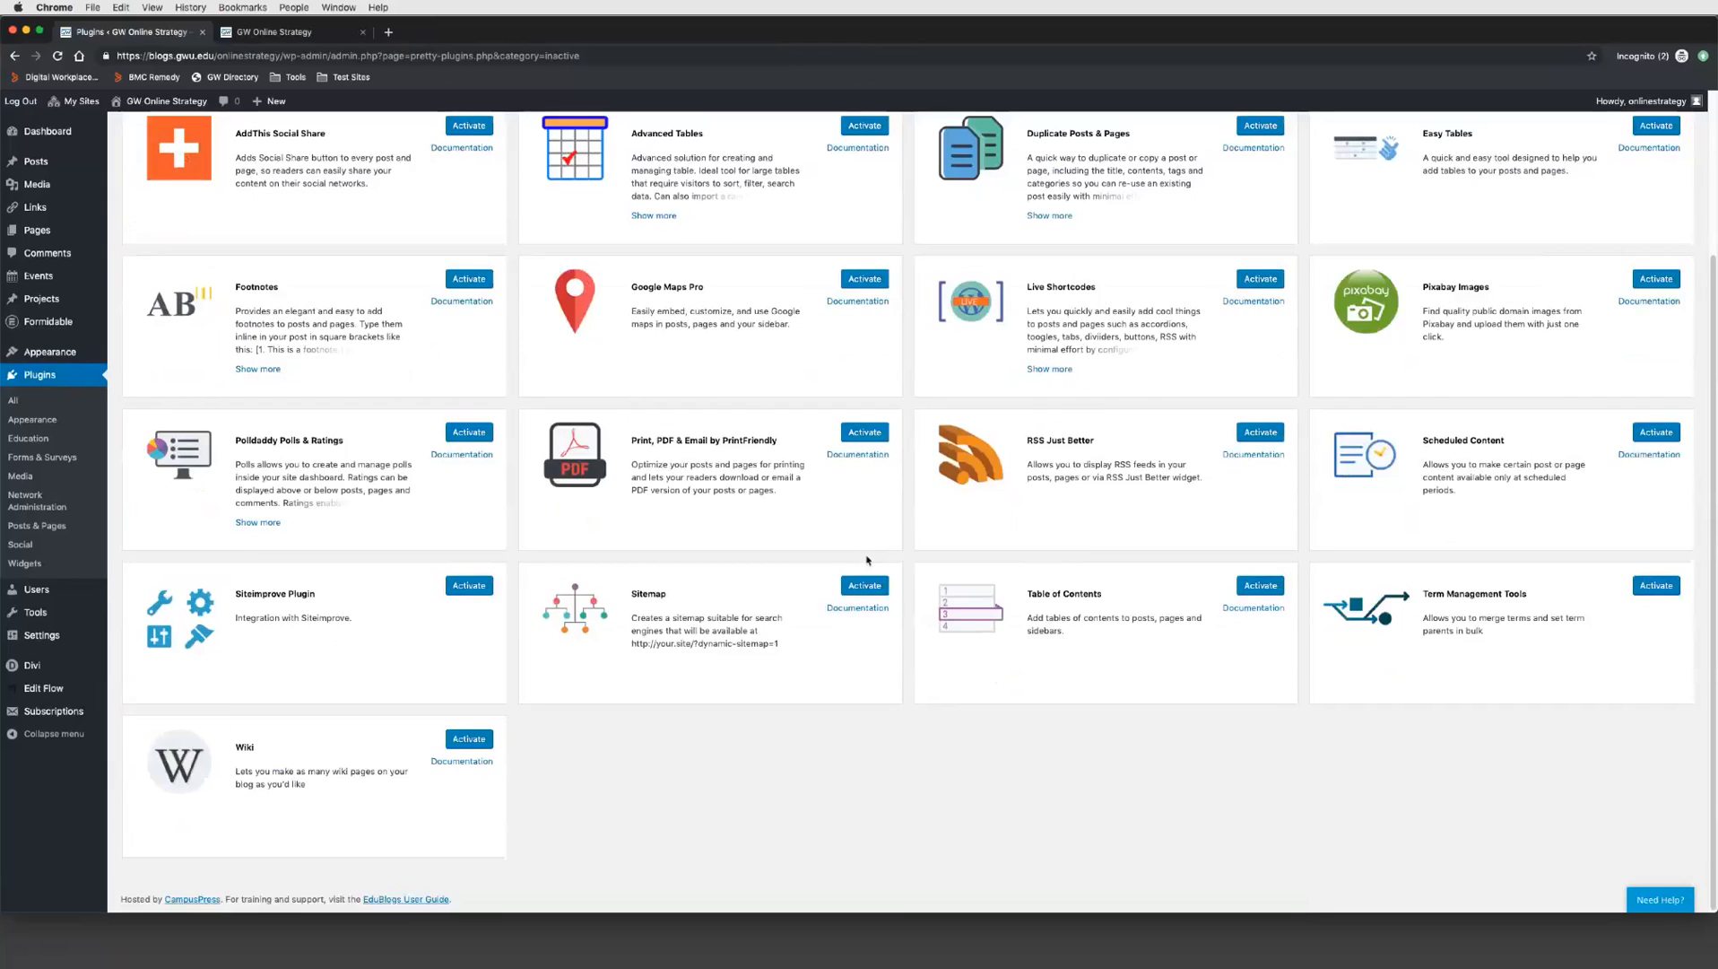
scroll(863, 563, up, 3)
click(1658, 481)
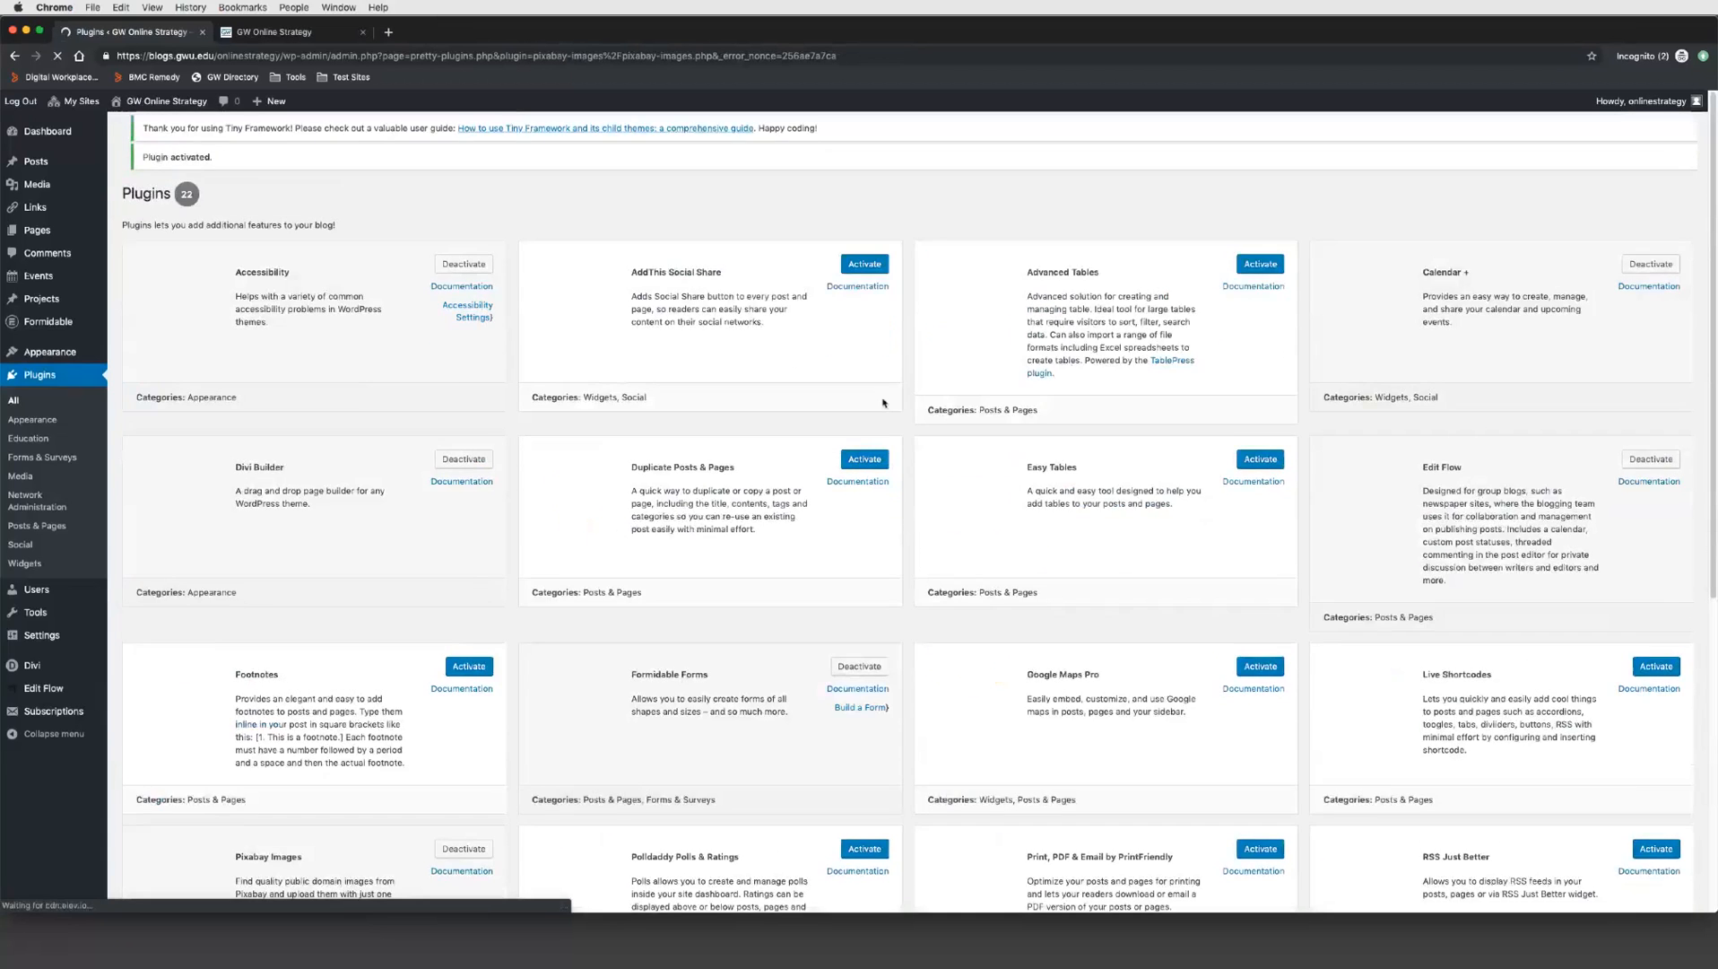
Step: Filter the plugins to the active ones, and read the documentation of the Calendar+ plugin
click(207, 269)
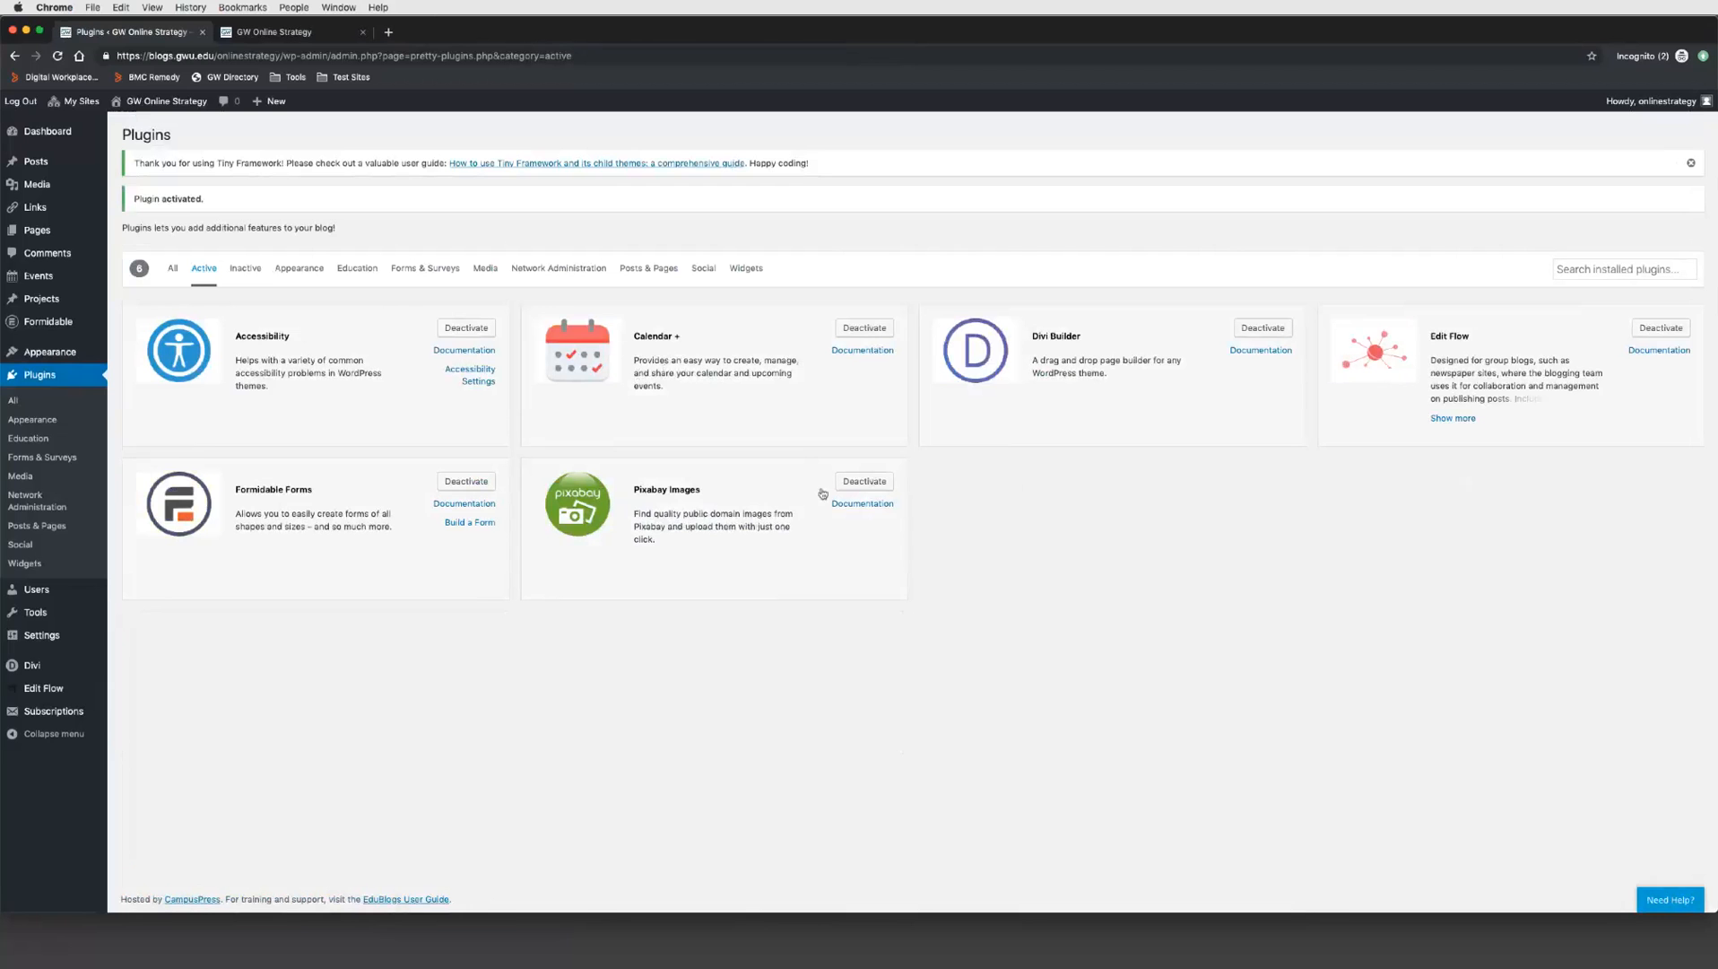
click(856, 351)
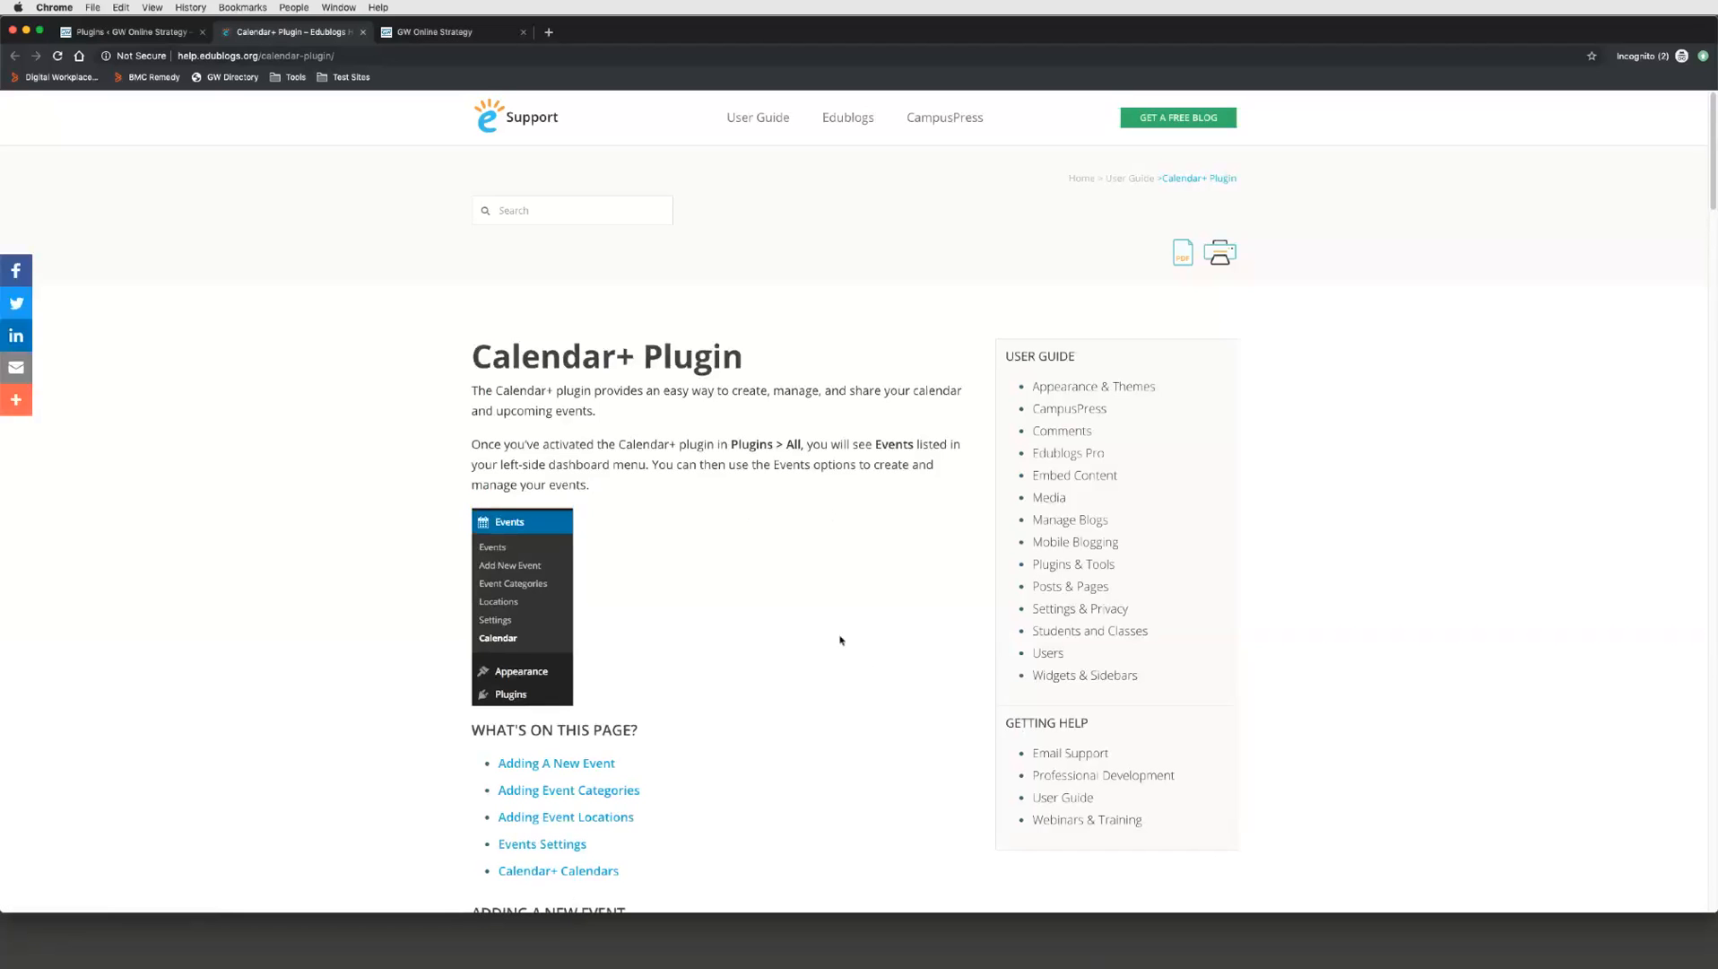
scroll(840, 639, down, 1)
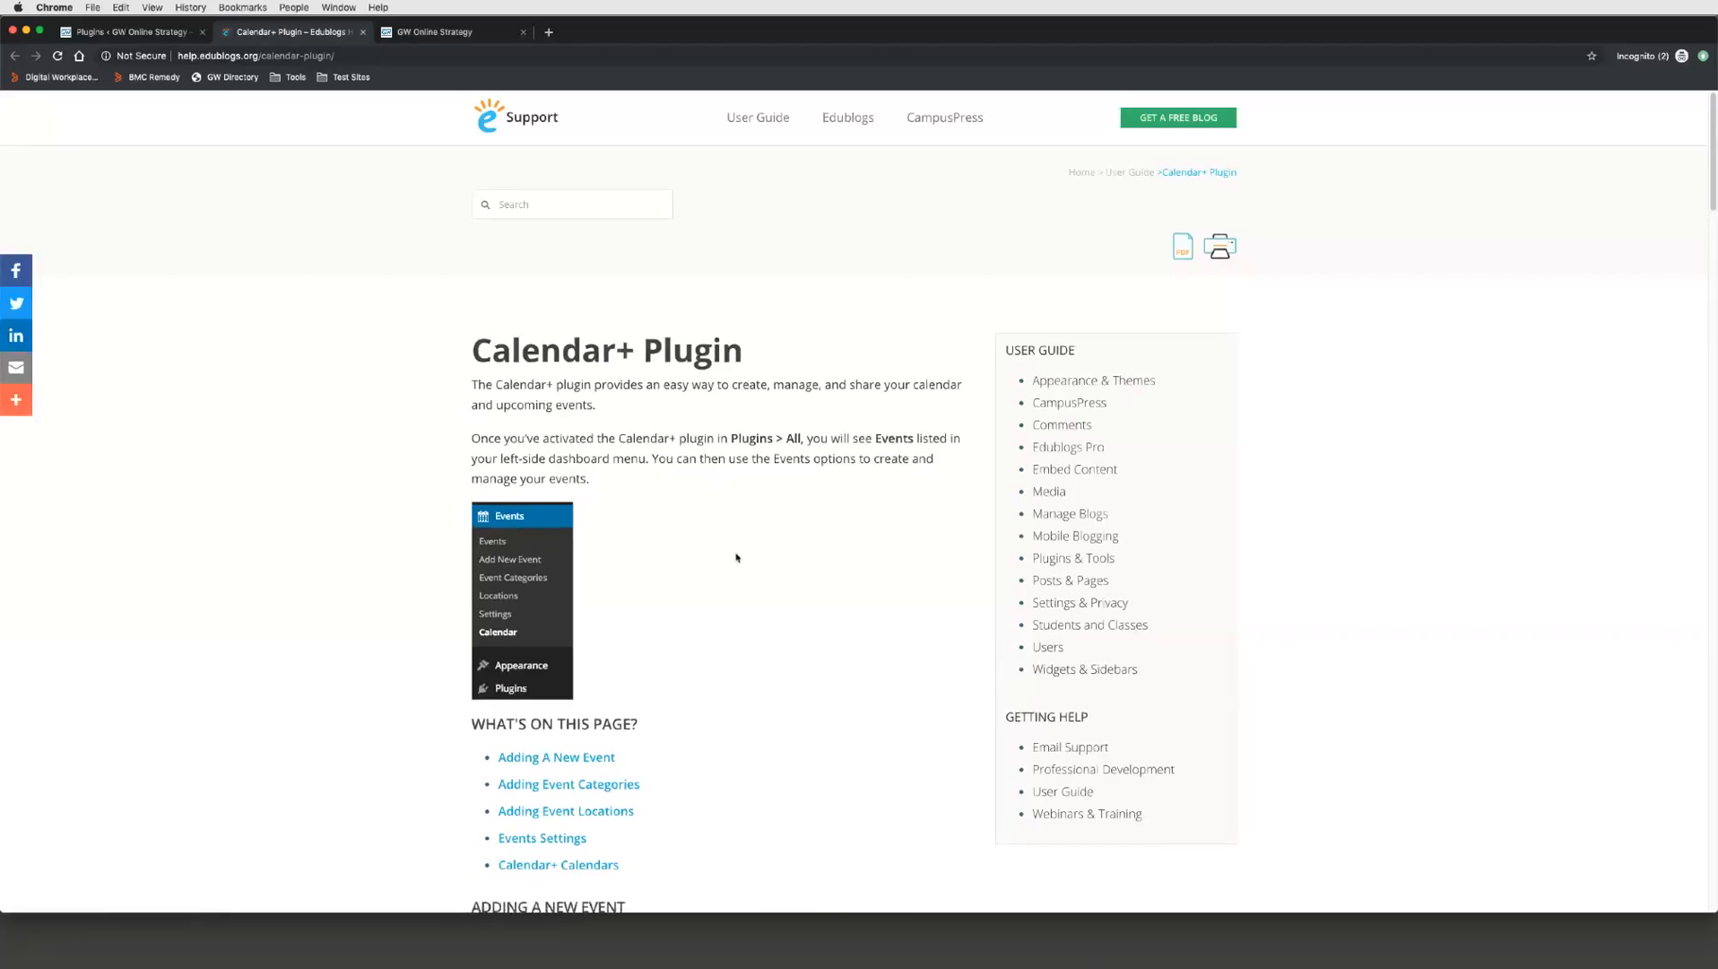
scroll(737, 557, down, 5)
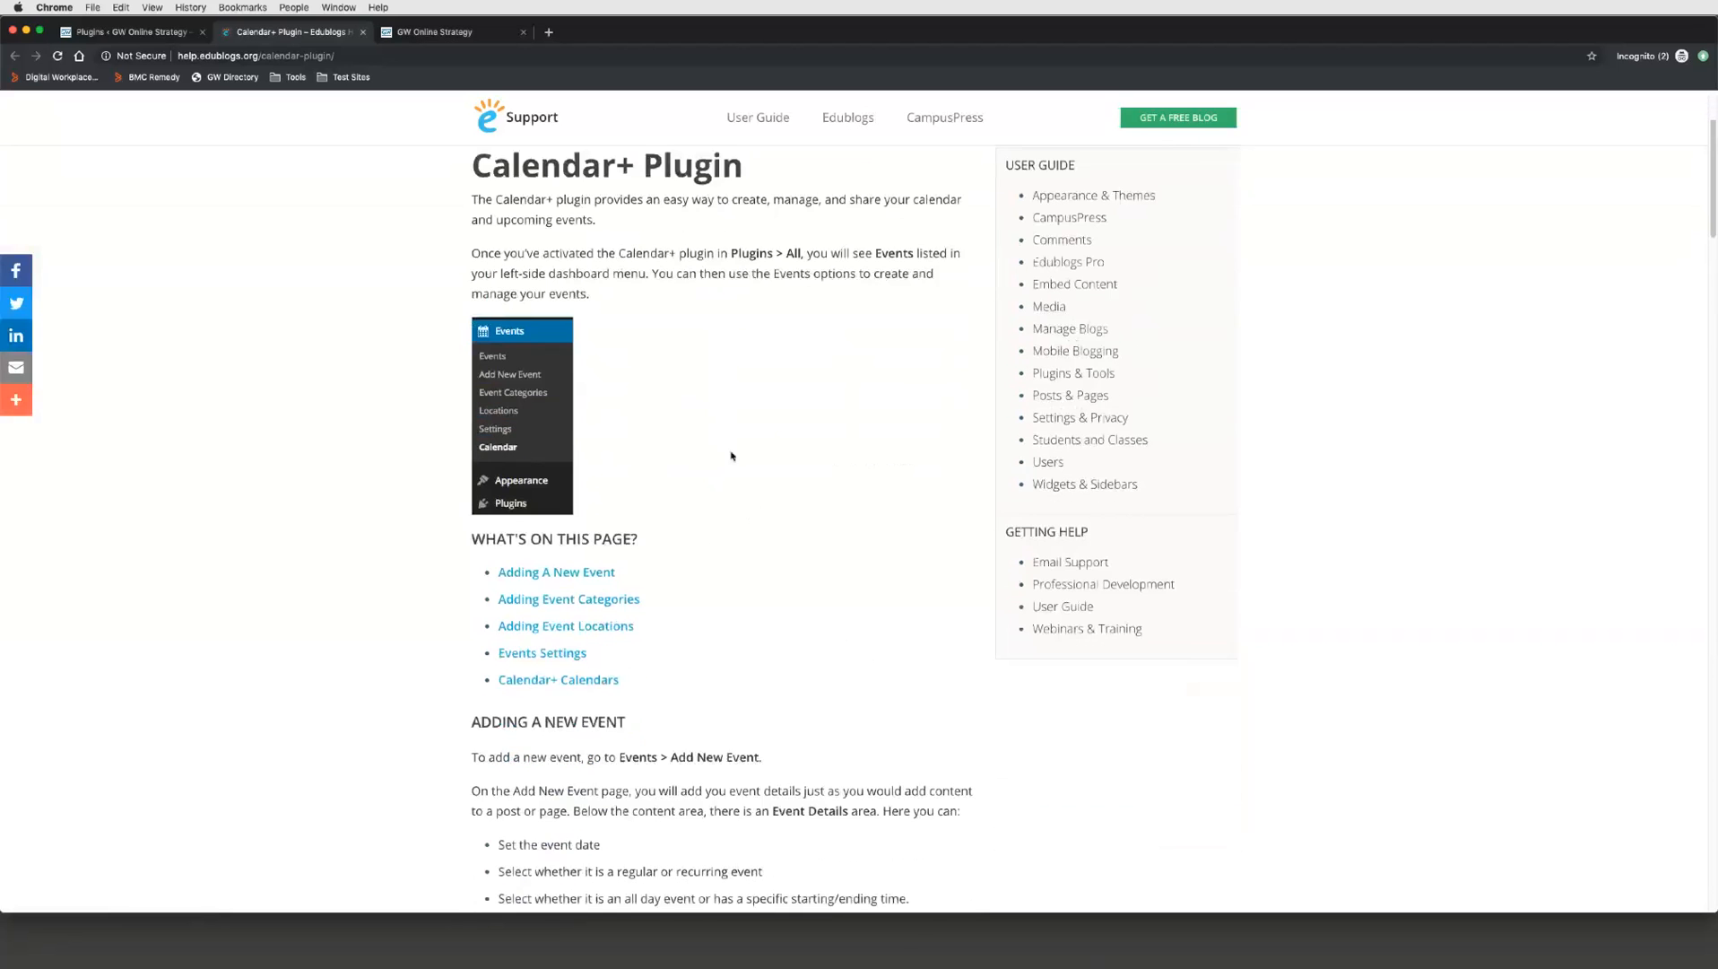
scroll(821, 563, down, 2)
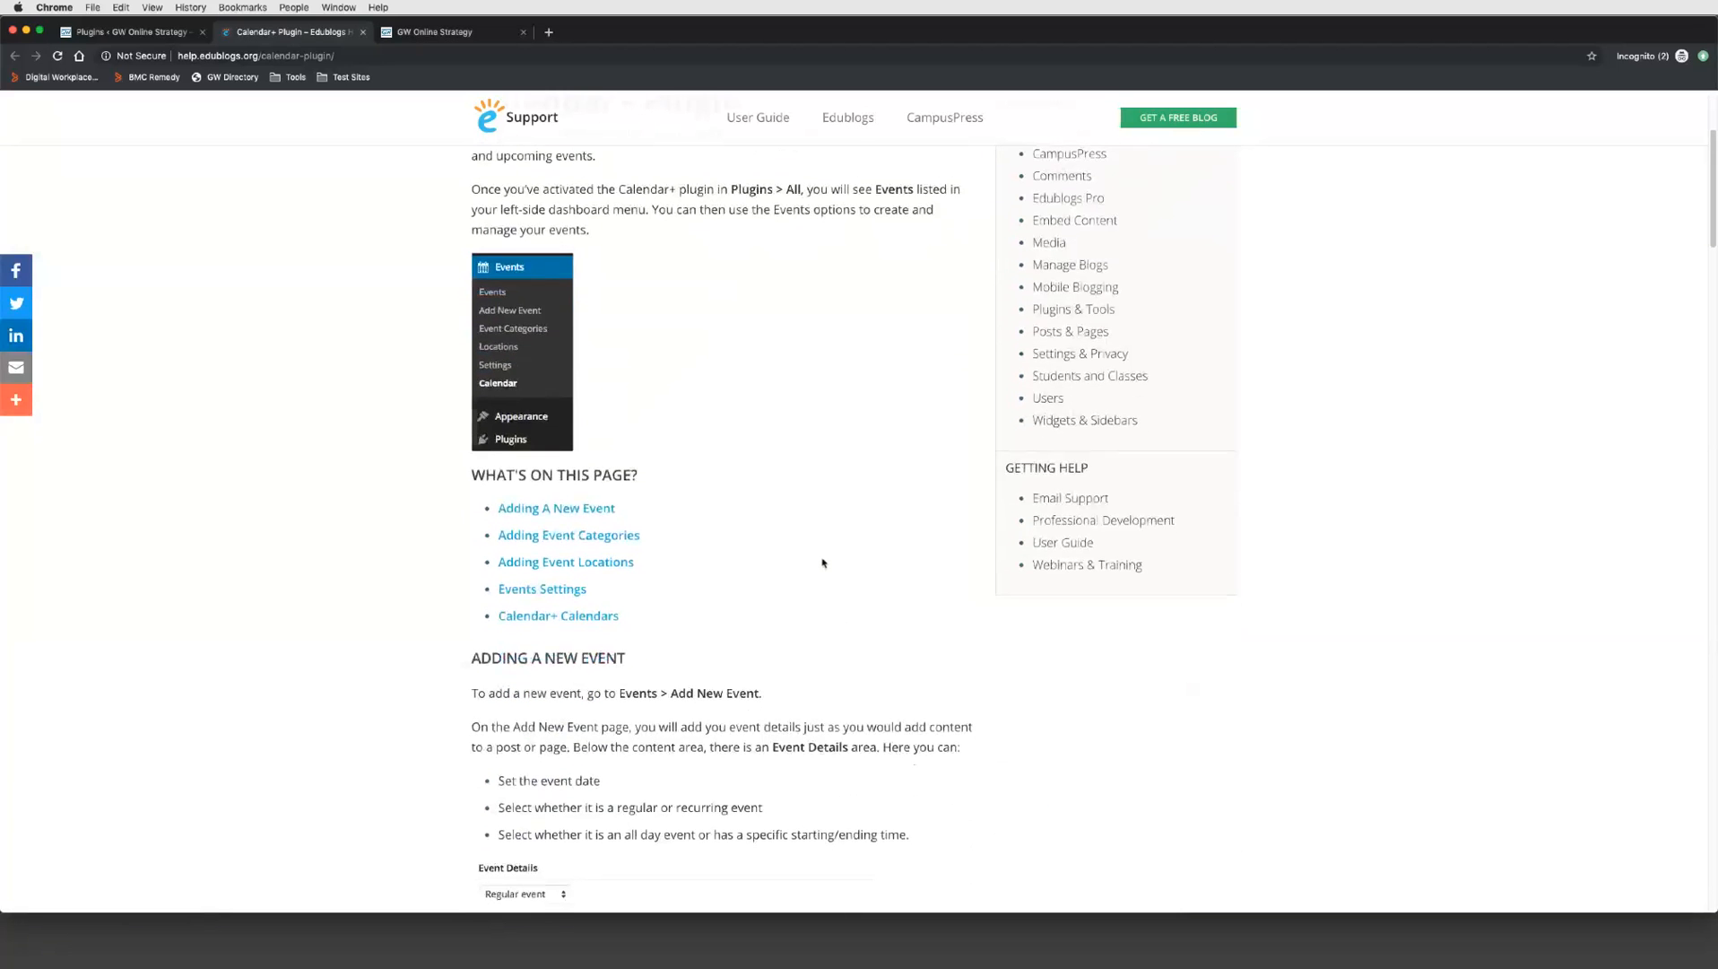
Step: Read the Calendar+ documentation on adding events, event categories and locations, and on the events, sidebar and media settings
scroll(789, 484, down, 2)
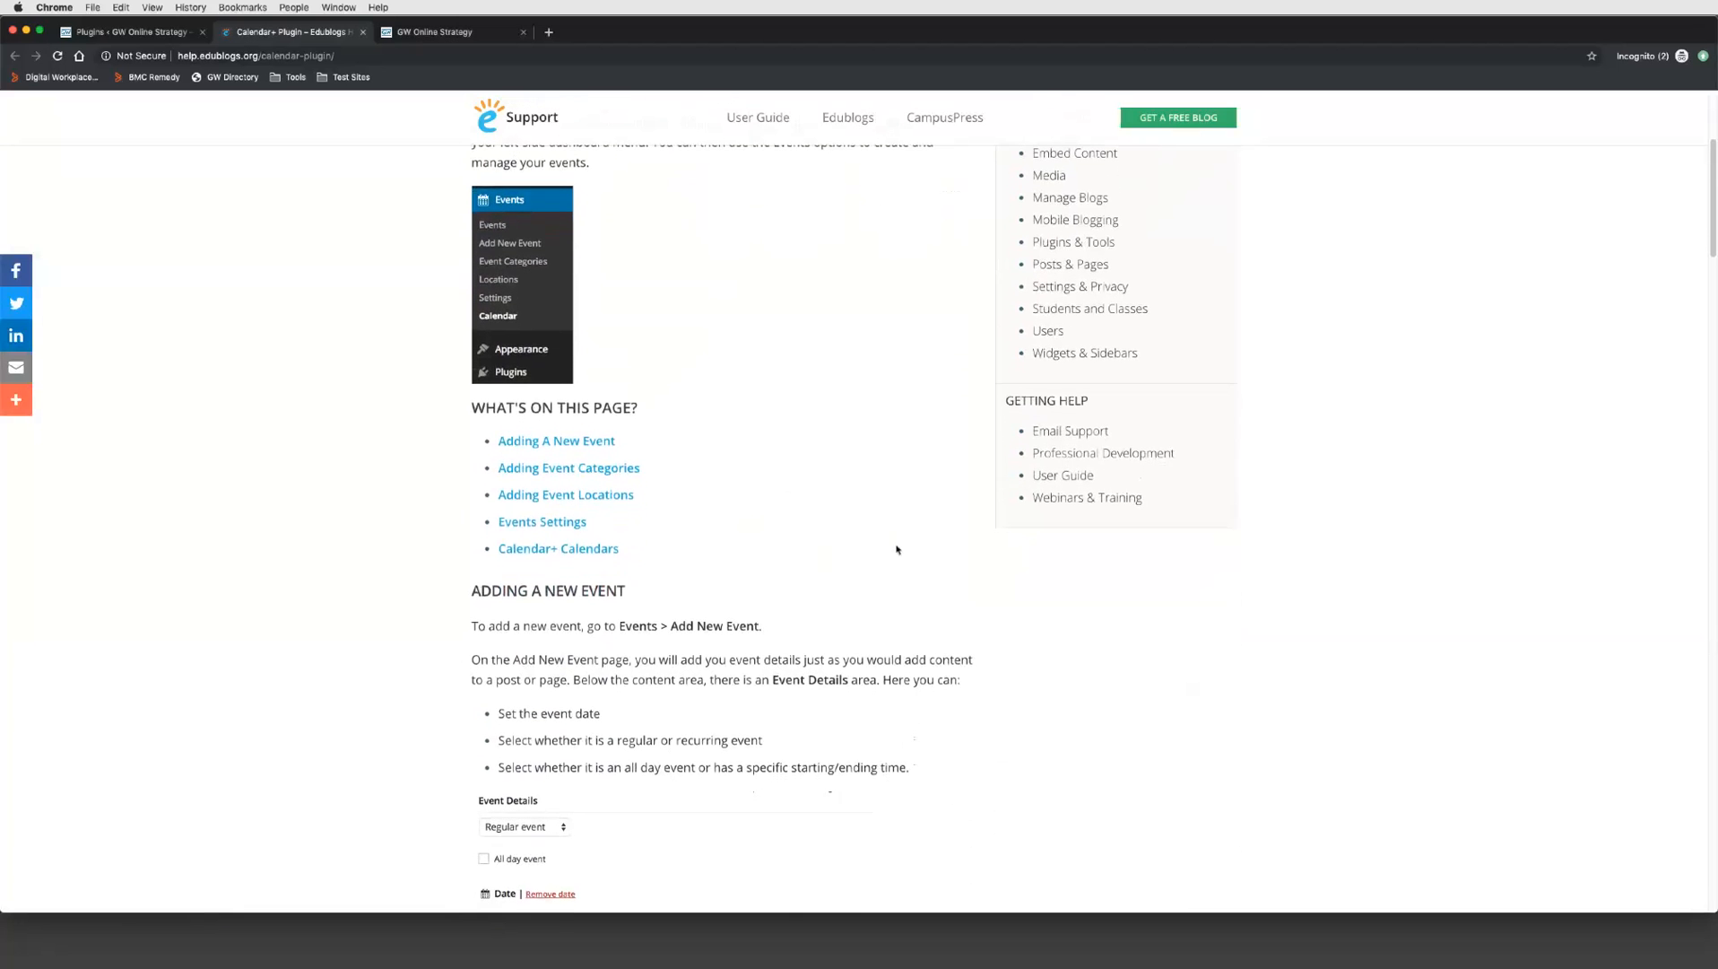
scroll(900, 545, down, 4)
scroll(1141, 576, down, 10)
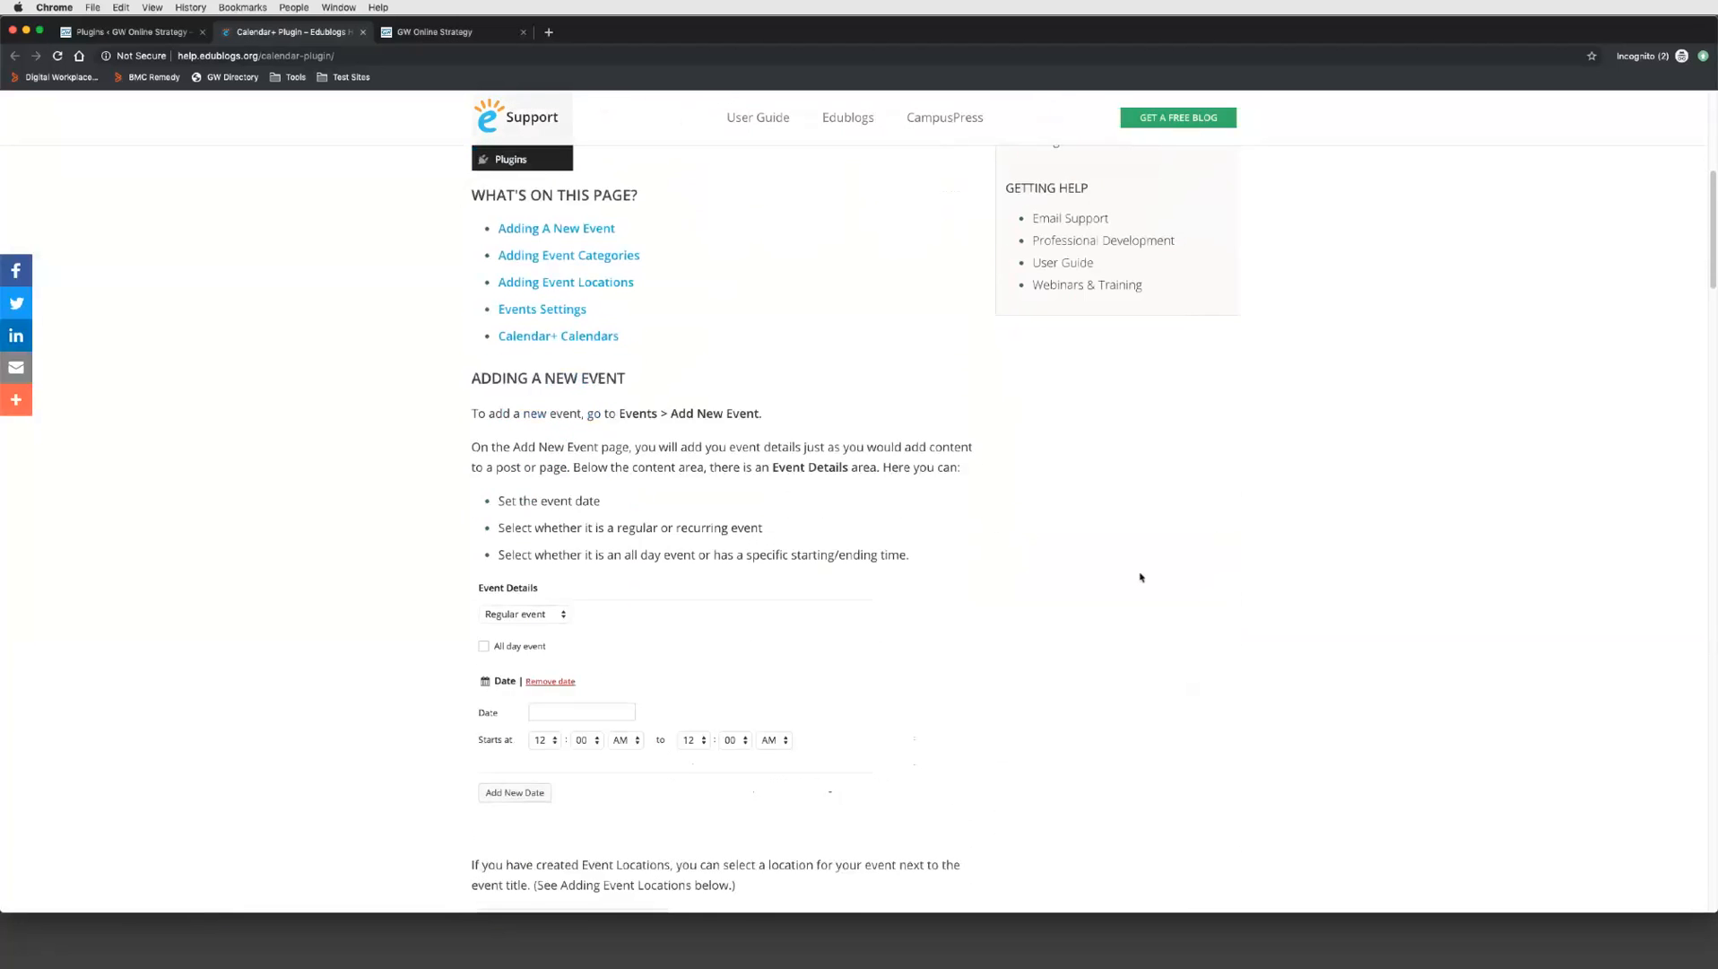
scroll(1141, 577, down, 17)
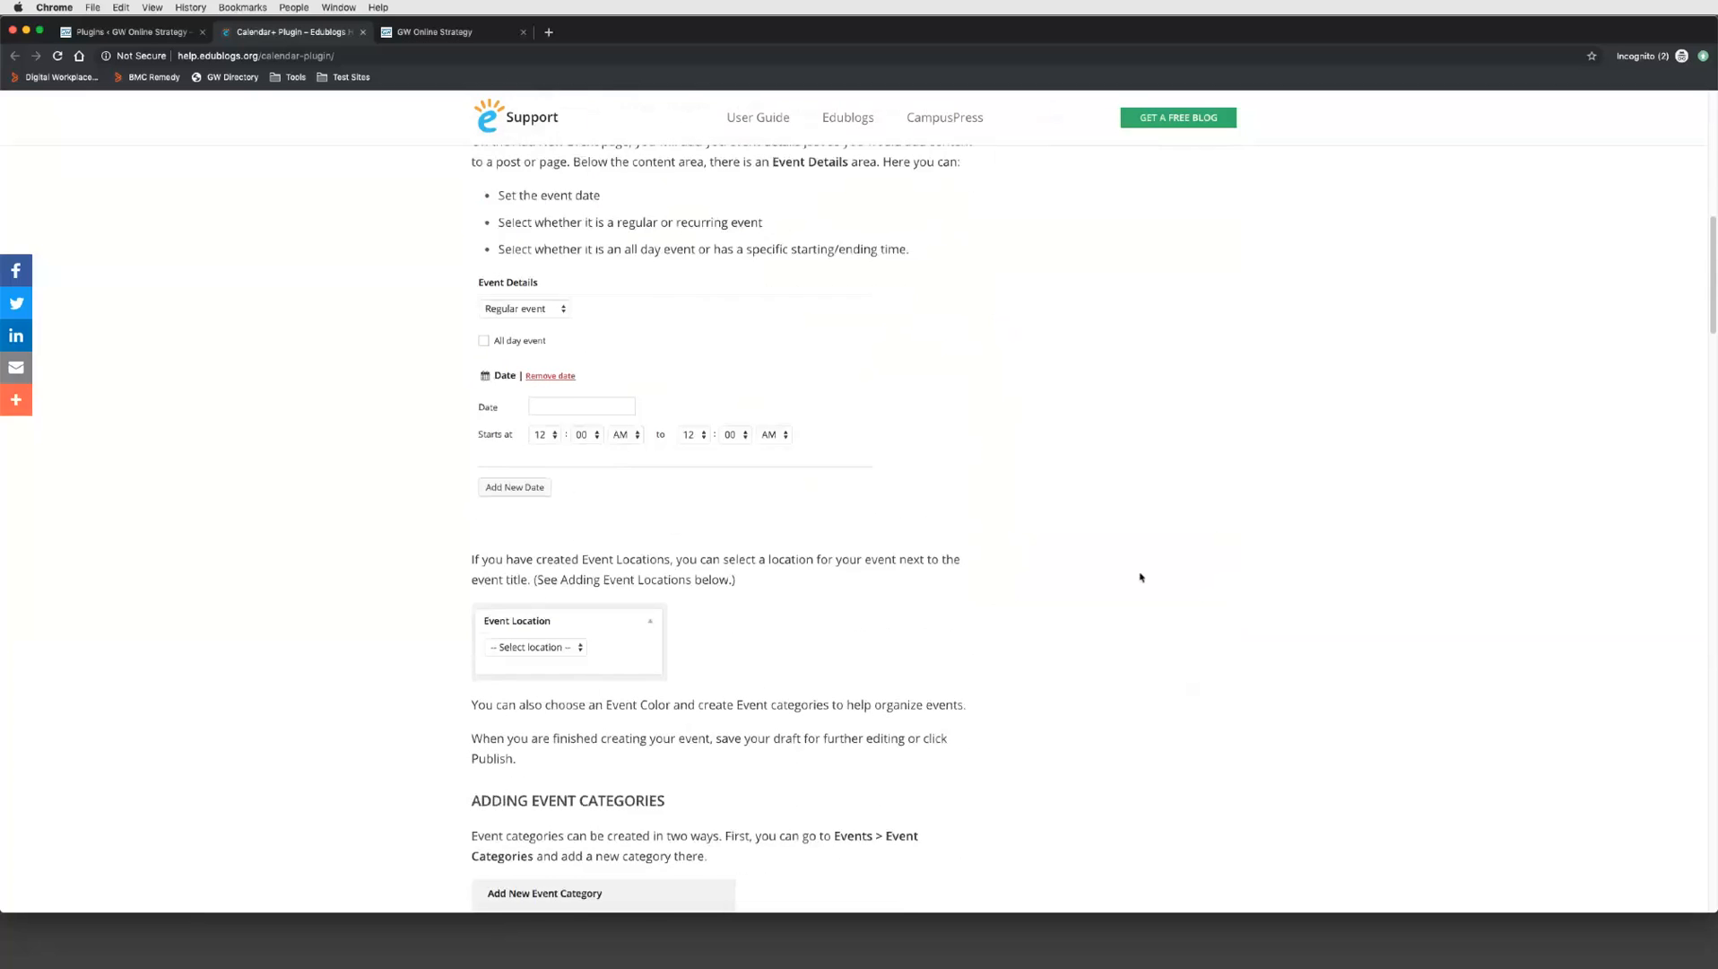
scroll(1141, 577, down, 20)
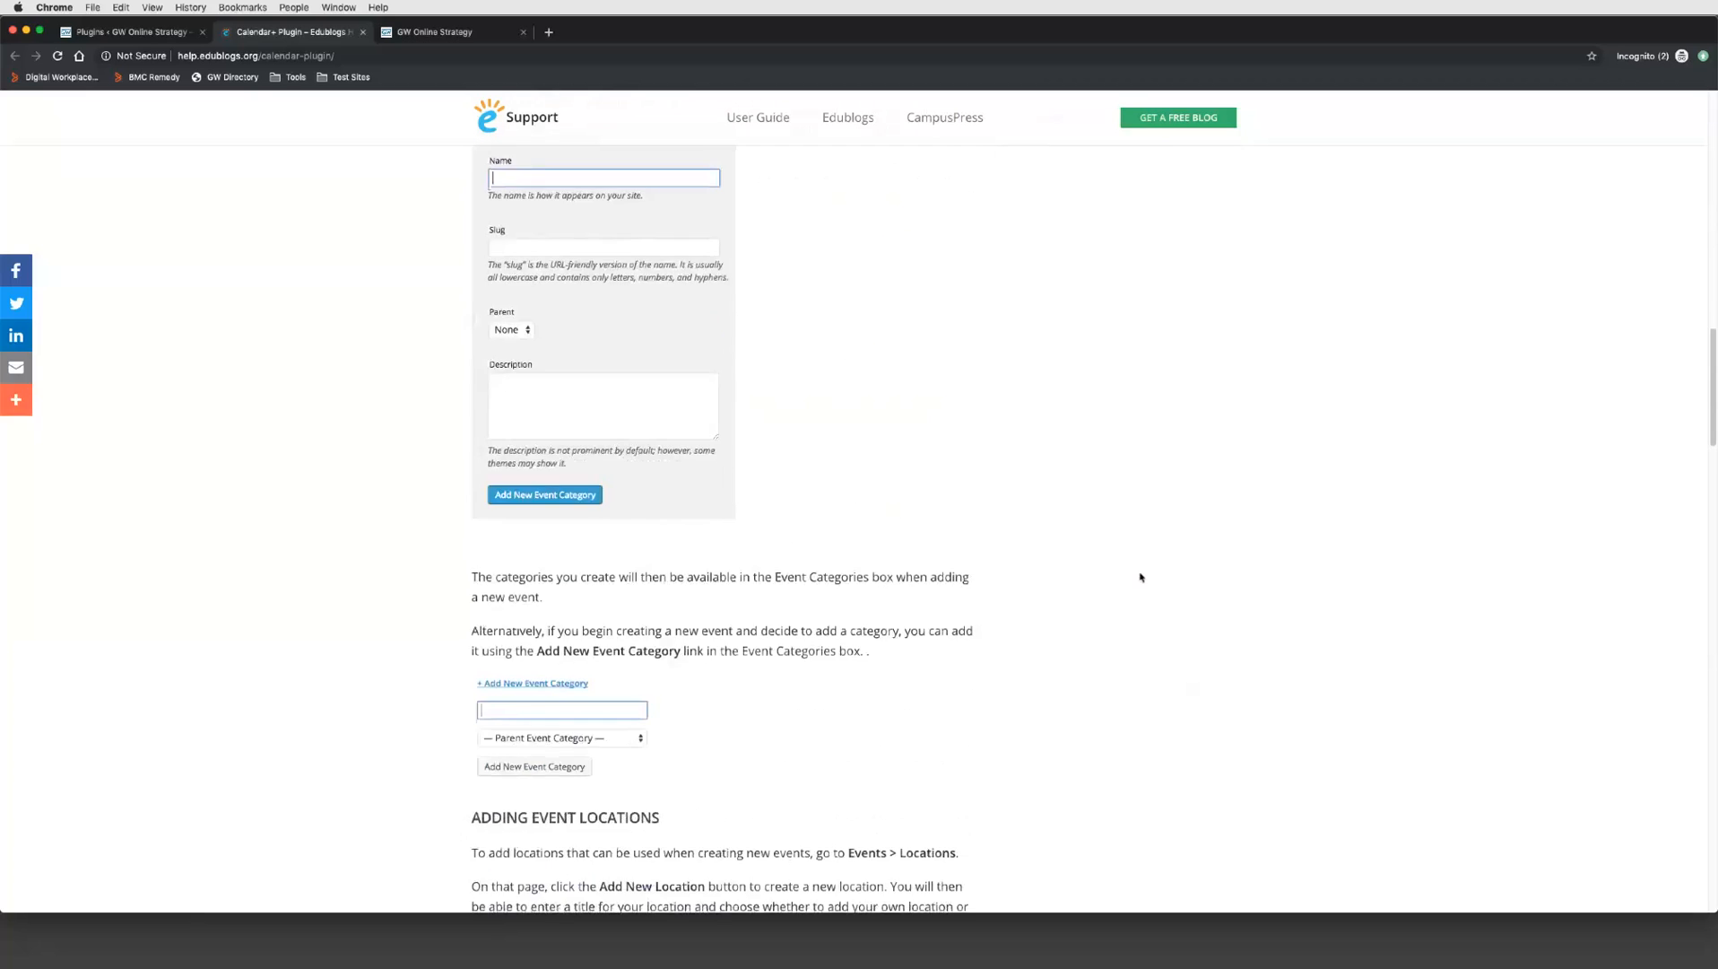
scroll(1141, 576, down, 10)
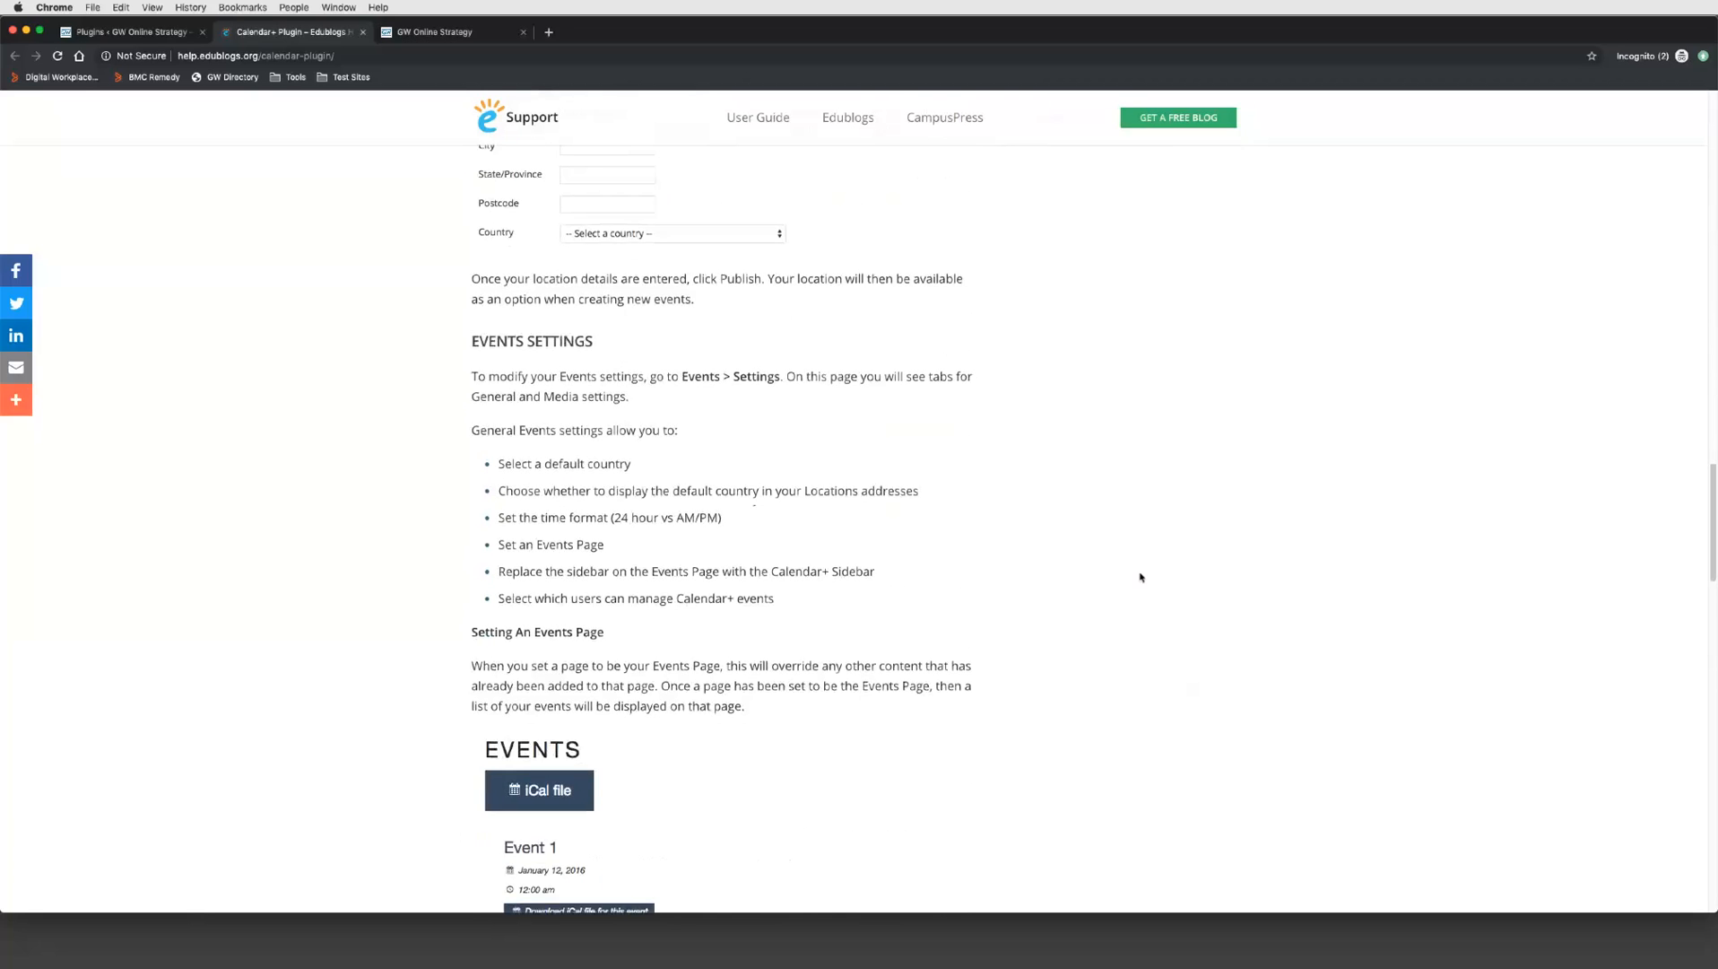
scroll(1141, 577, down, 20)
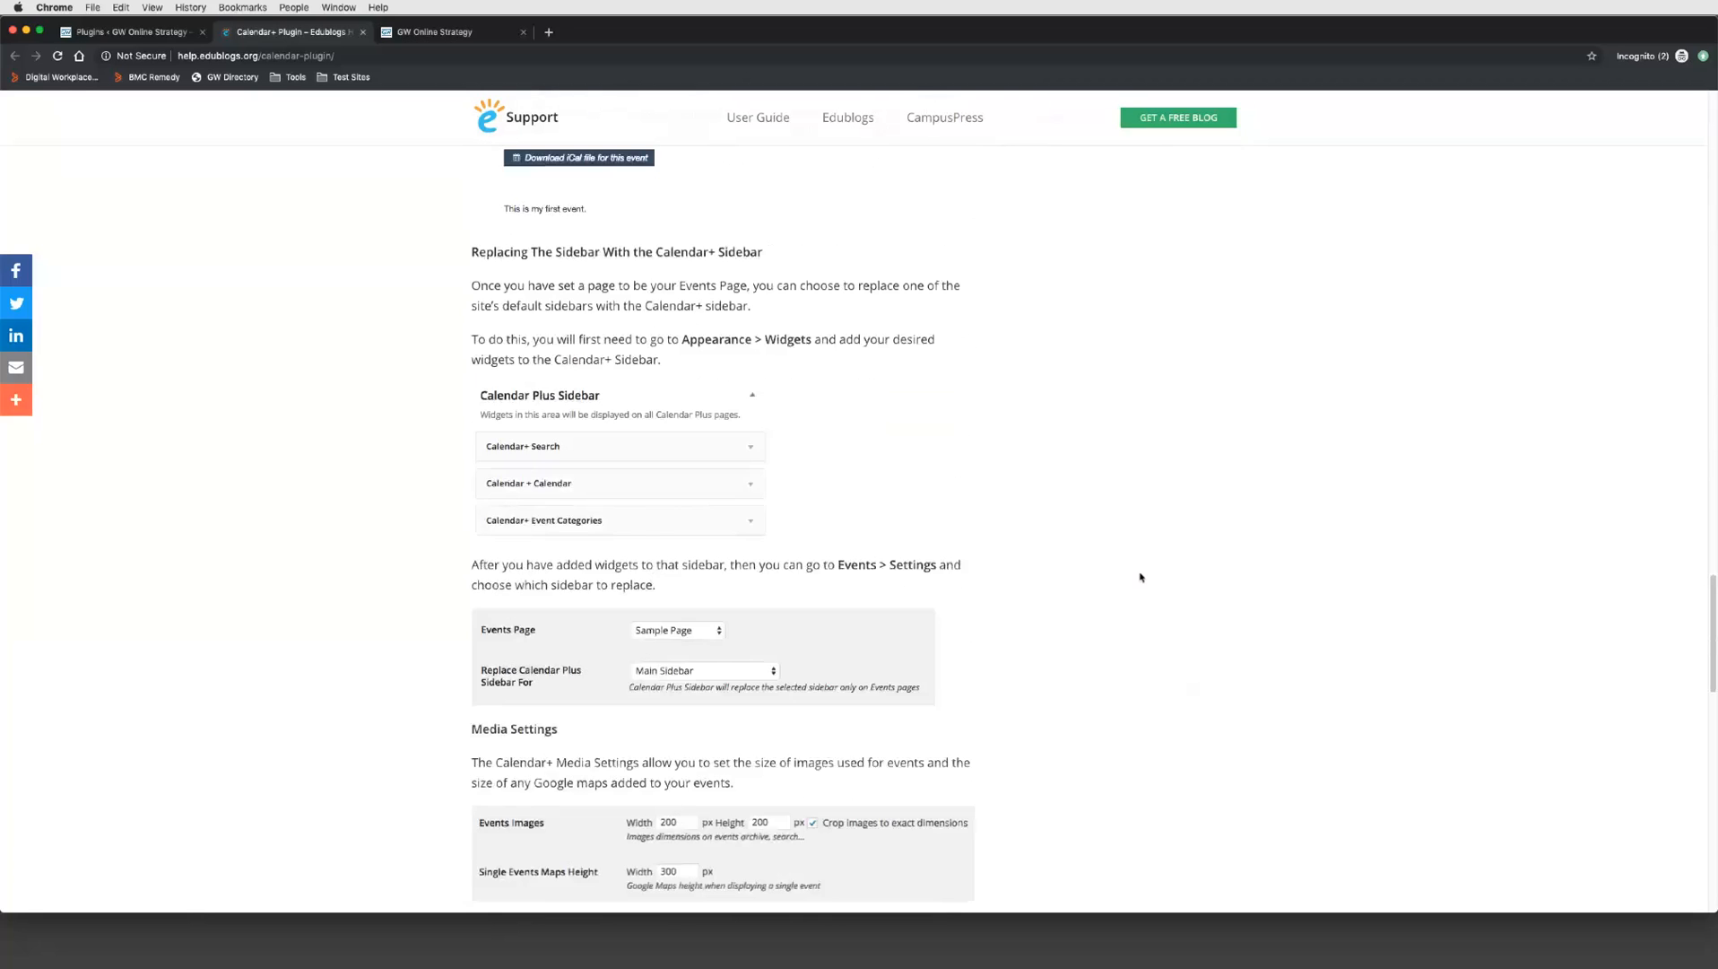
scroll(1141, 577, down, 4)
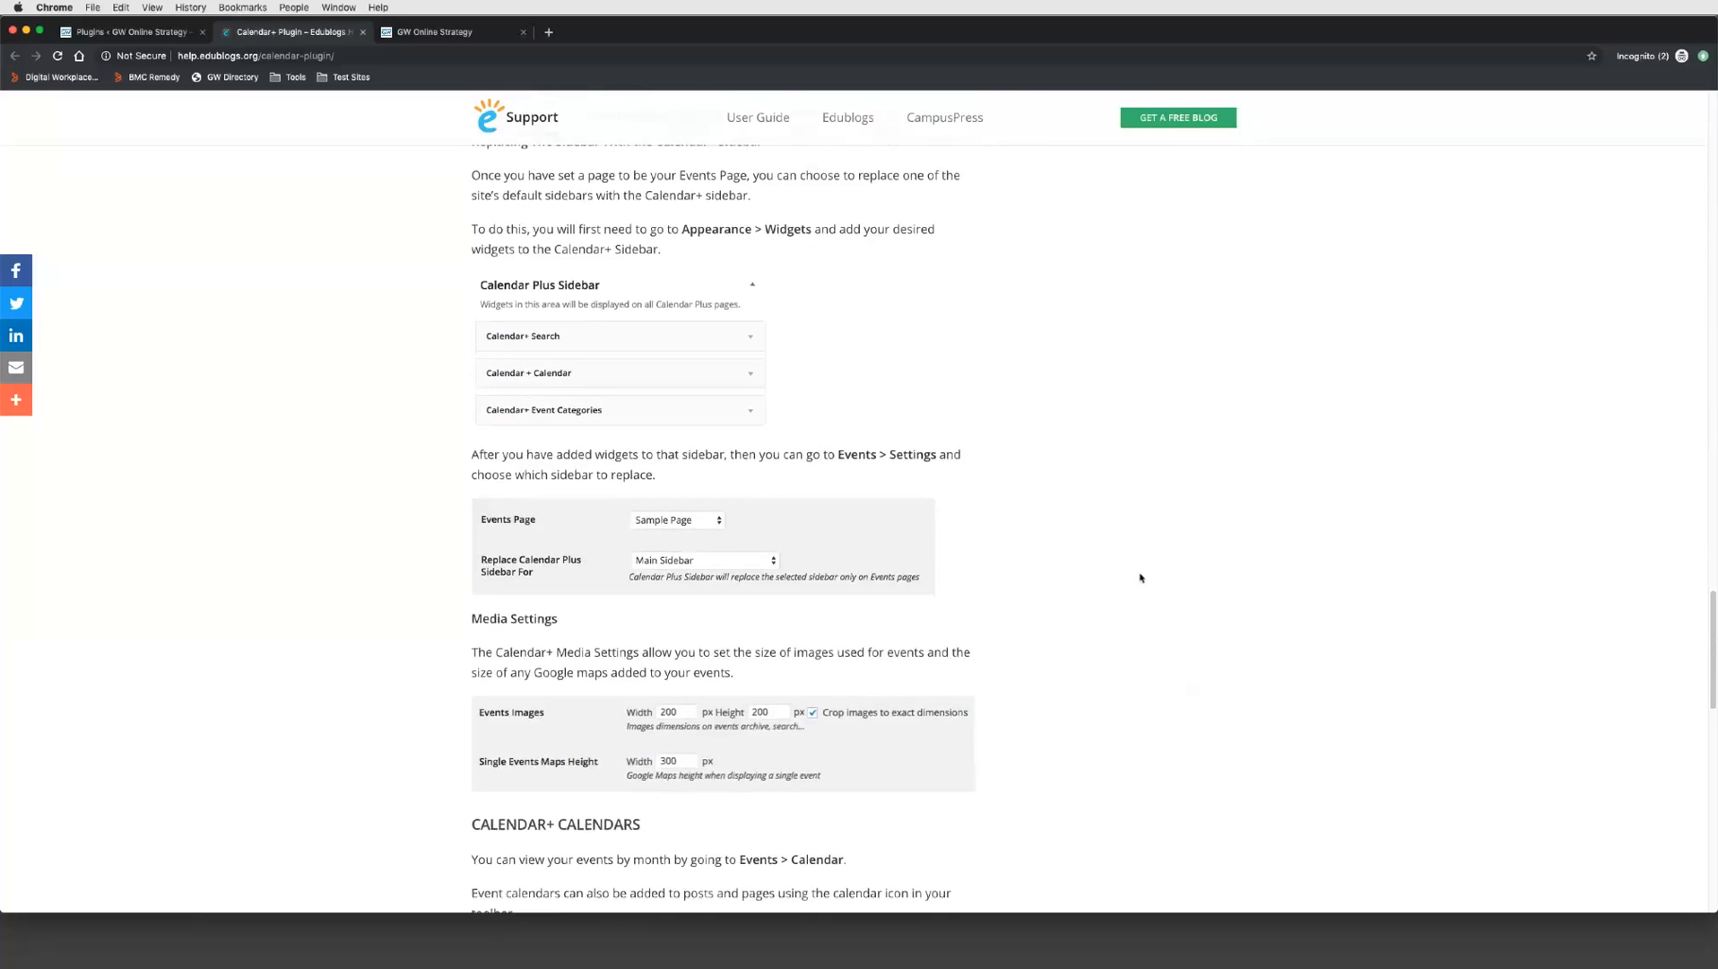
scroll(1141, 577, down, 2)
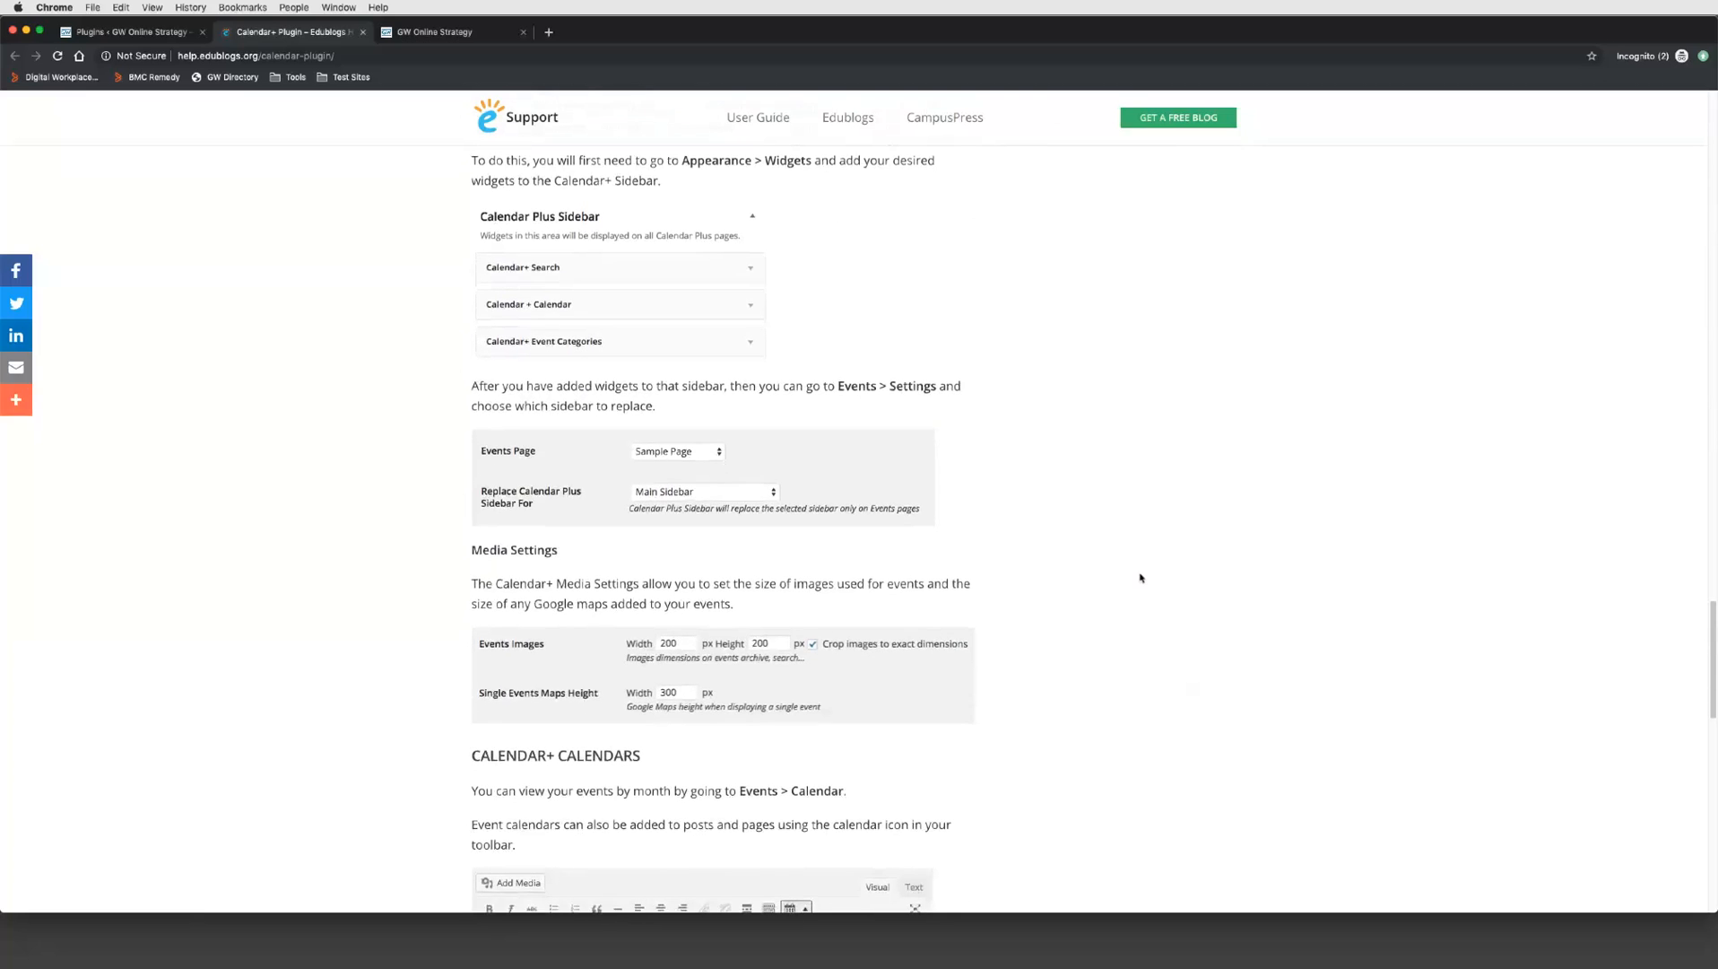
Step: Read the Calendar+ Calendars section on inserting a calendar into posts and pages, and go back to the sidebar replacement section
scroll(1141, 577, down, 4)
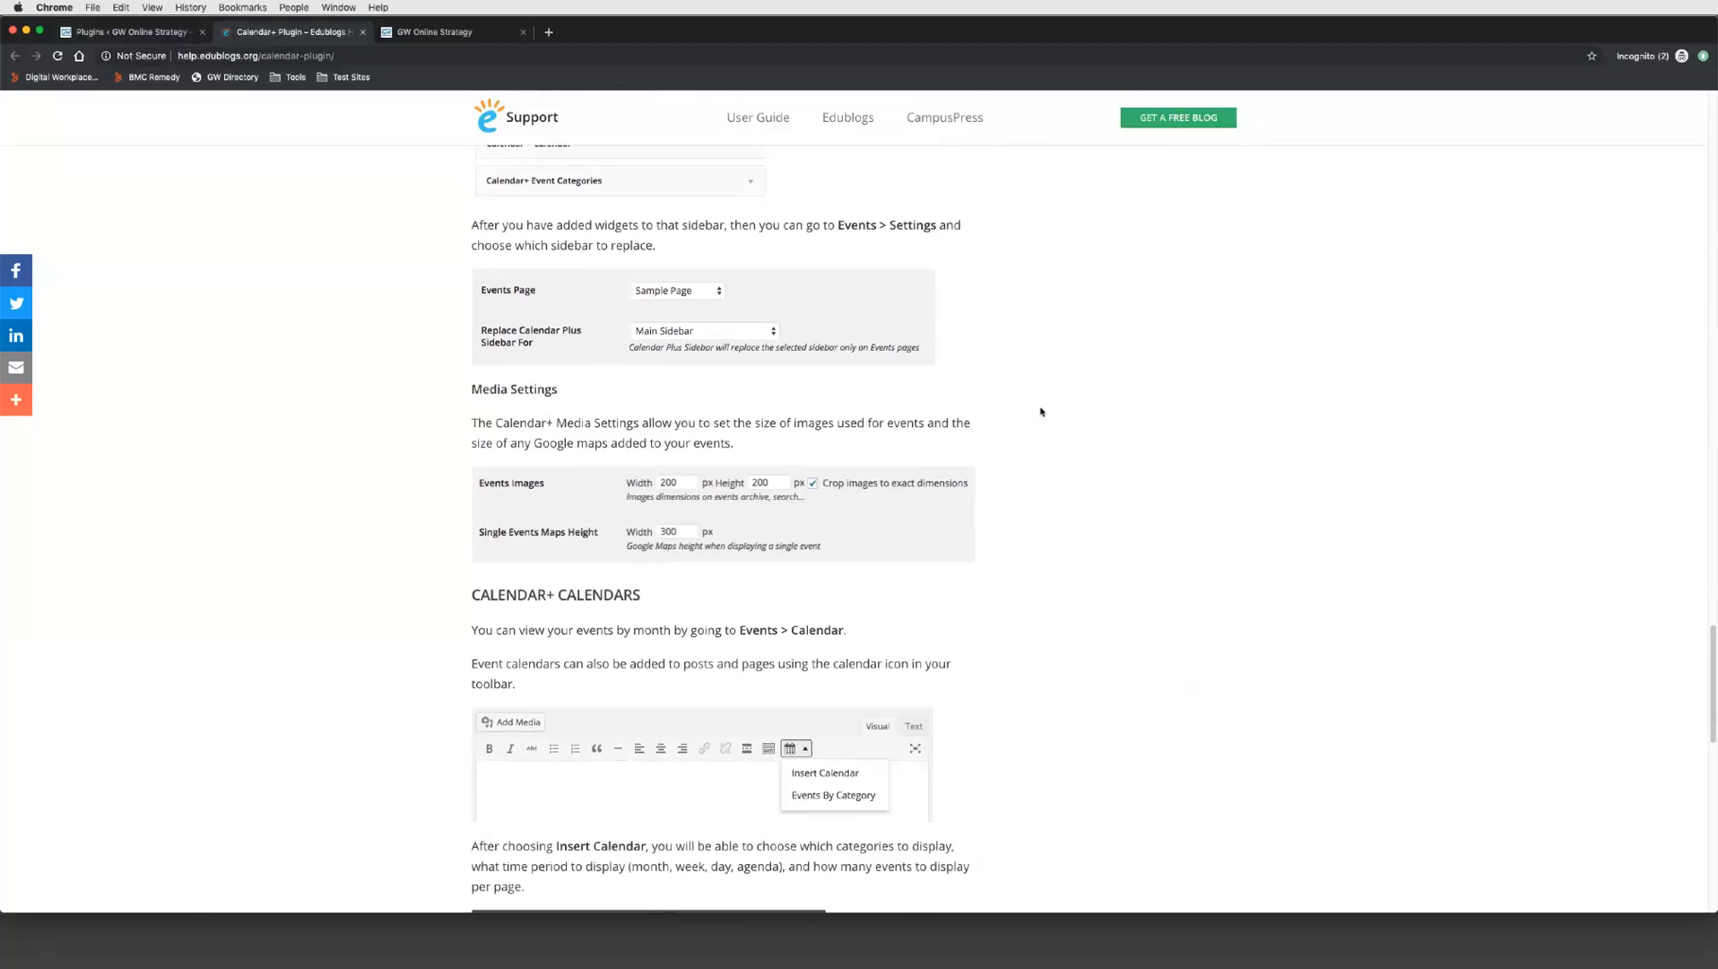
scroll(1041, 412, down, 1)
scroll(1041, 411, down, 4)
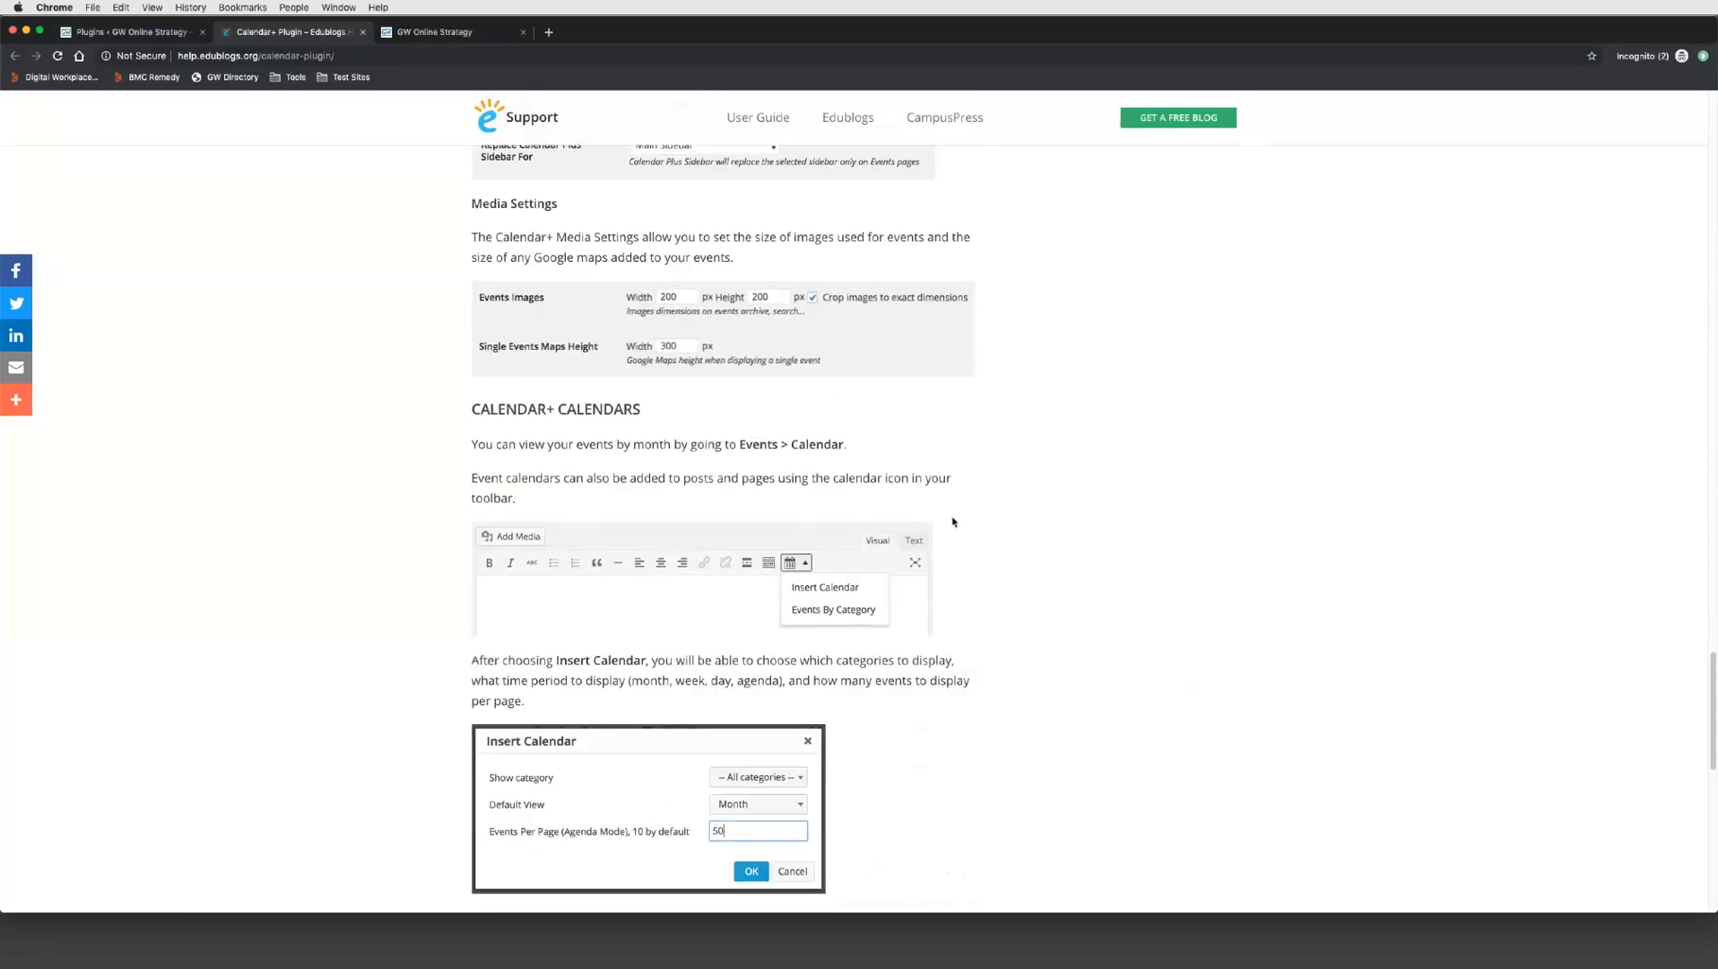
scroll(965, 488, down, 12)
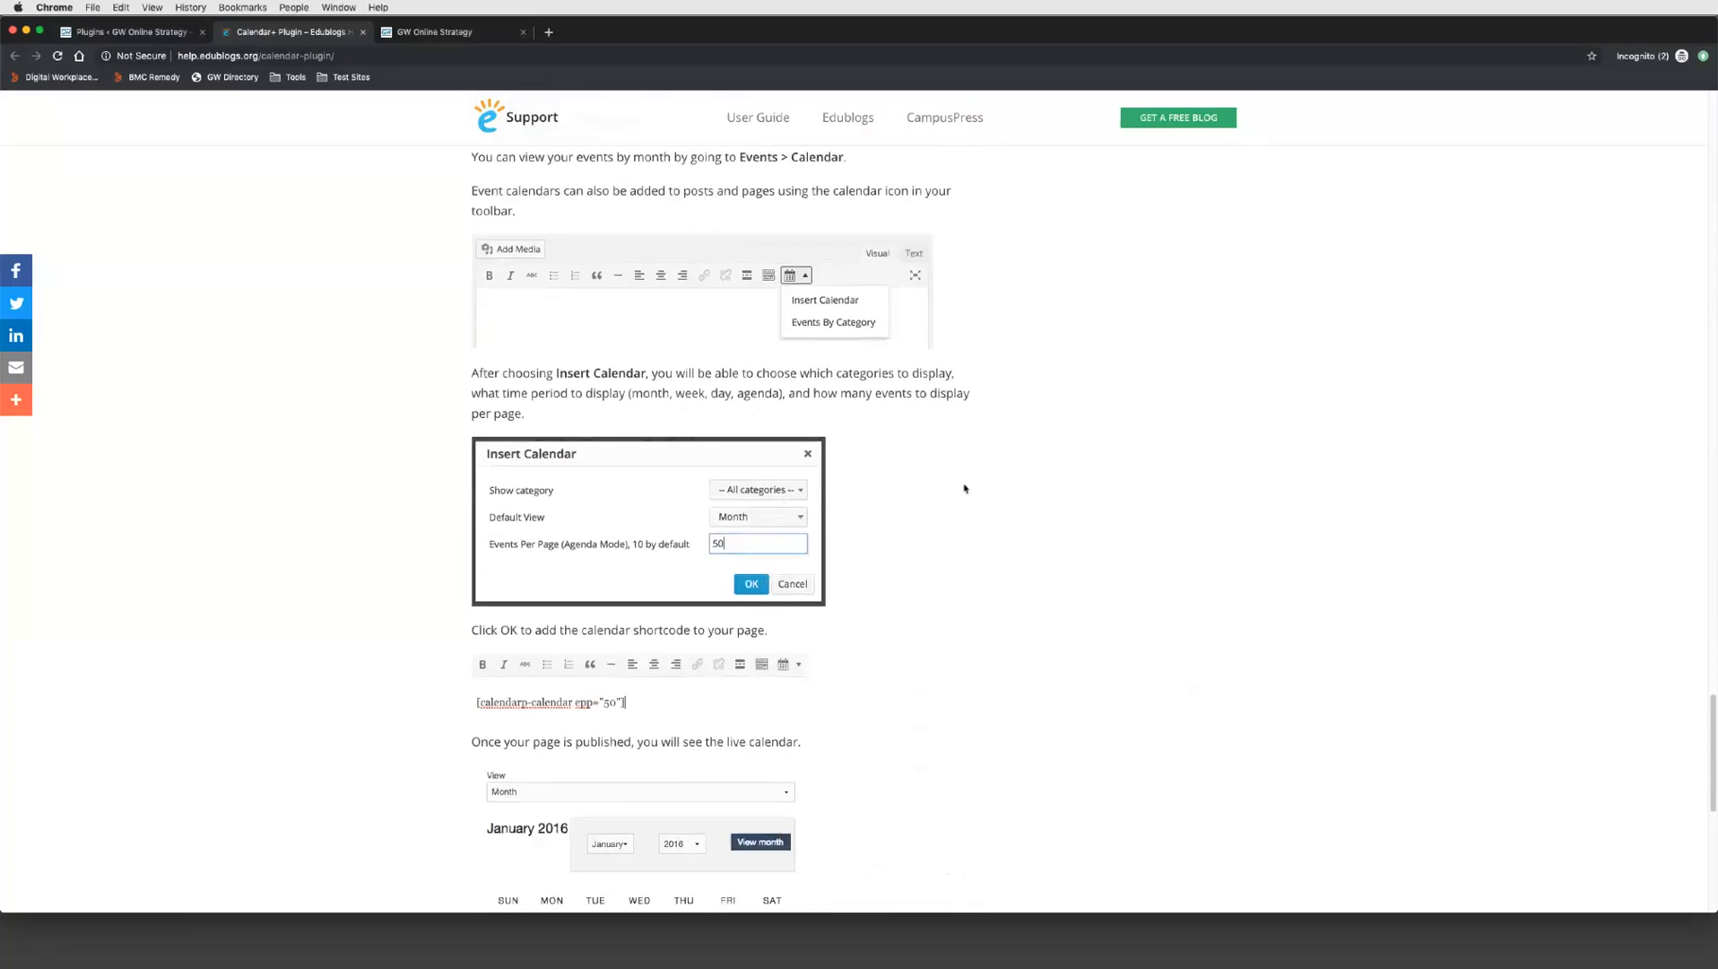
scroll(965, 488, down, 12)
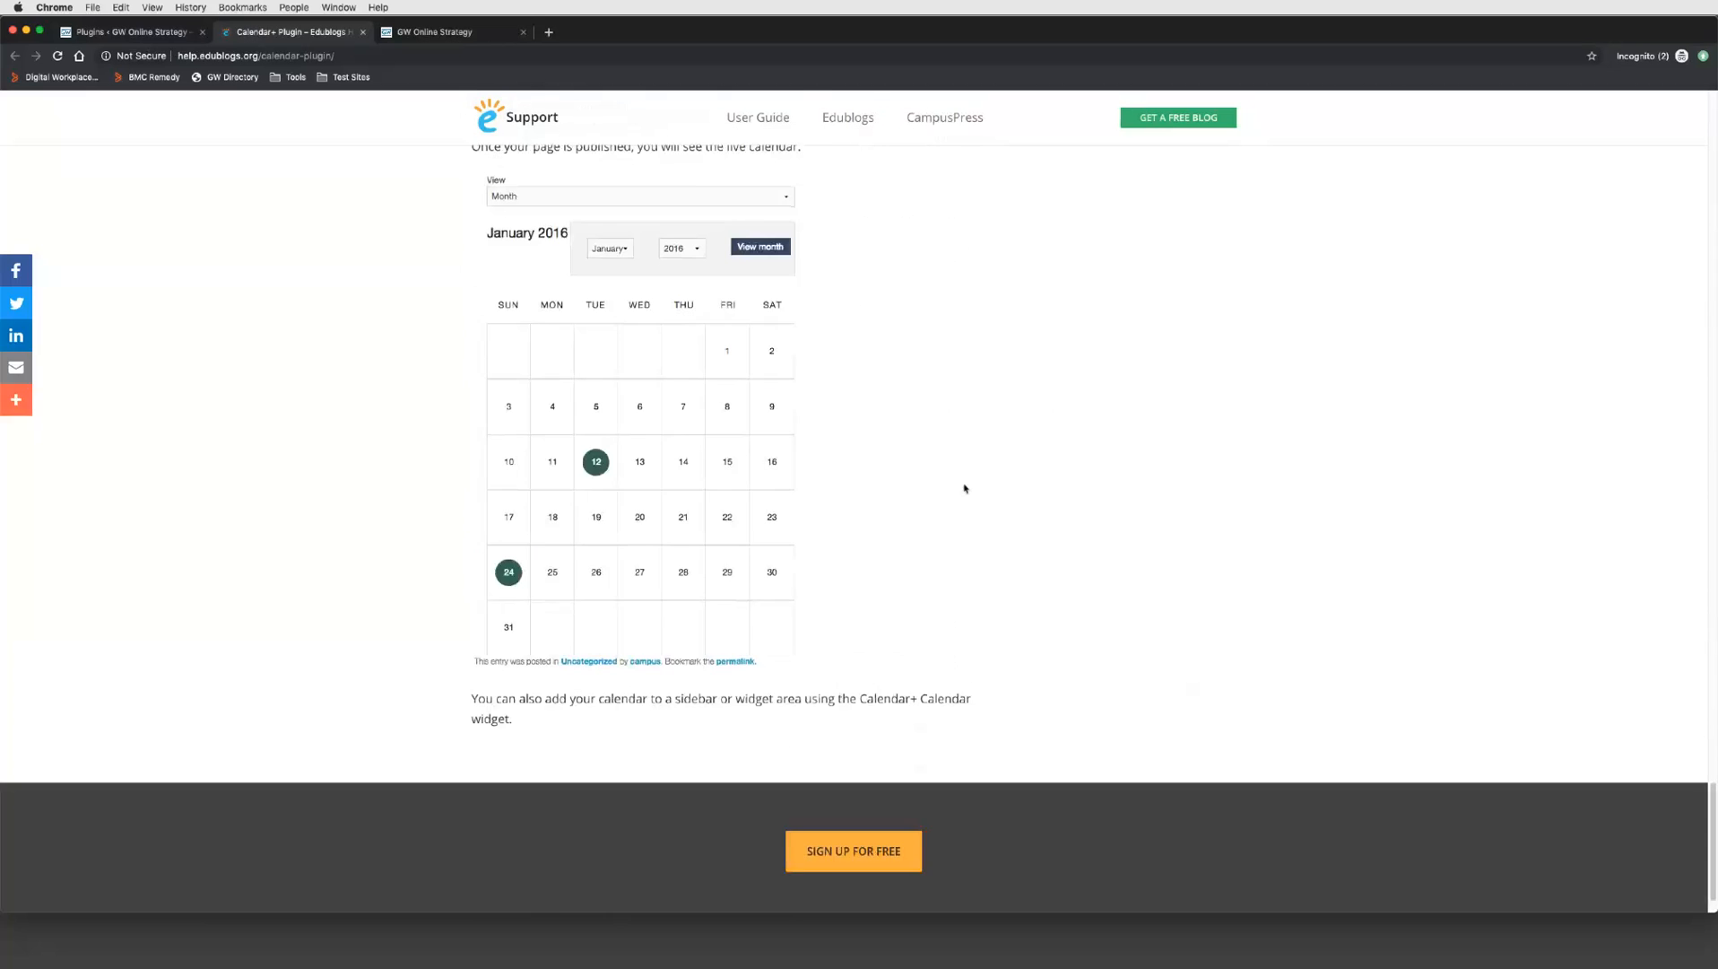
scroll(981, 528, up, 19)
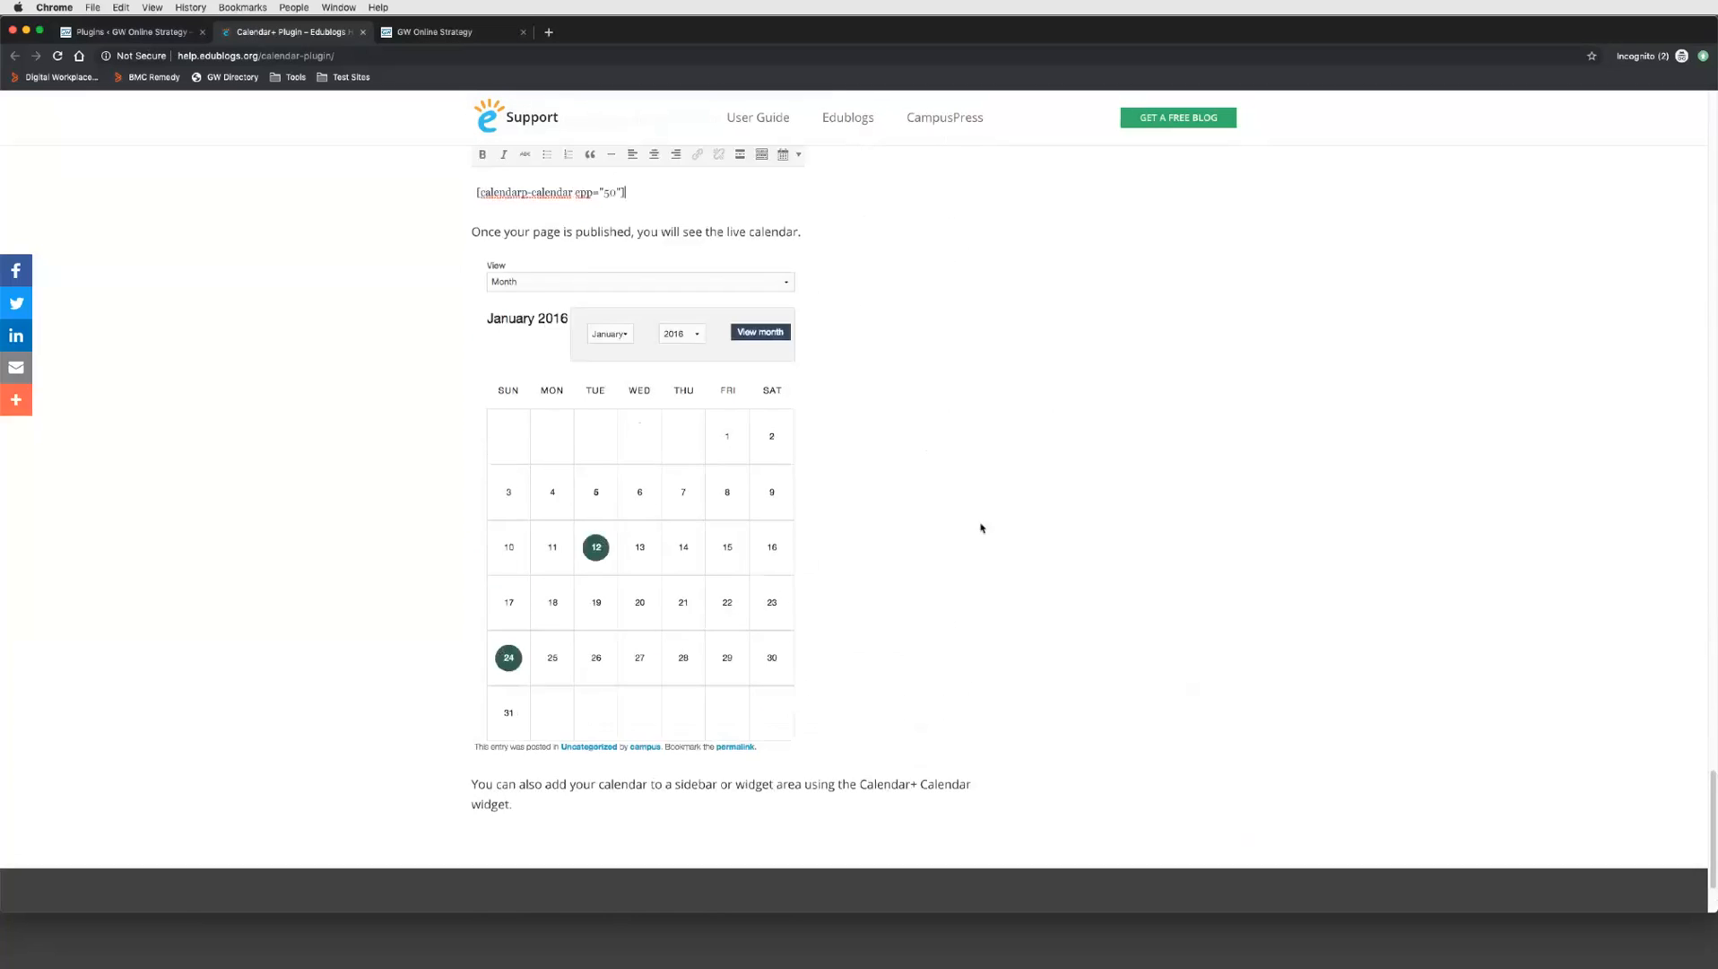
scroll(981, 527, up, 20)
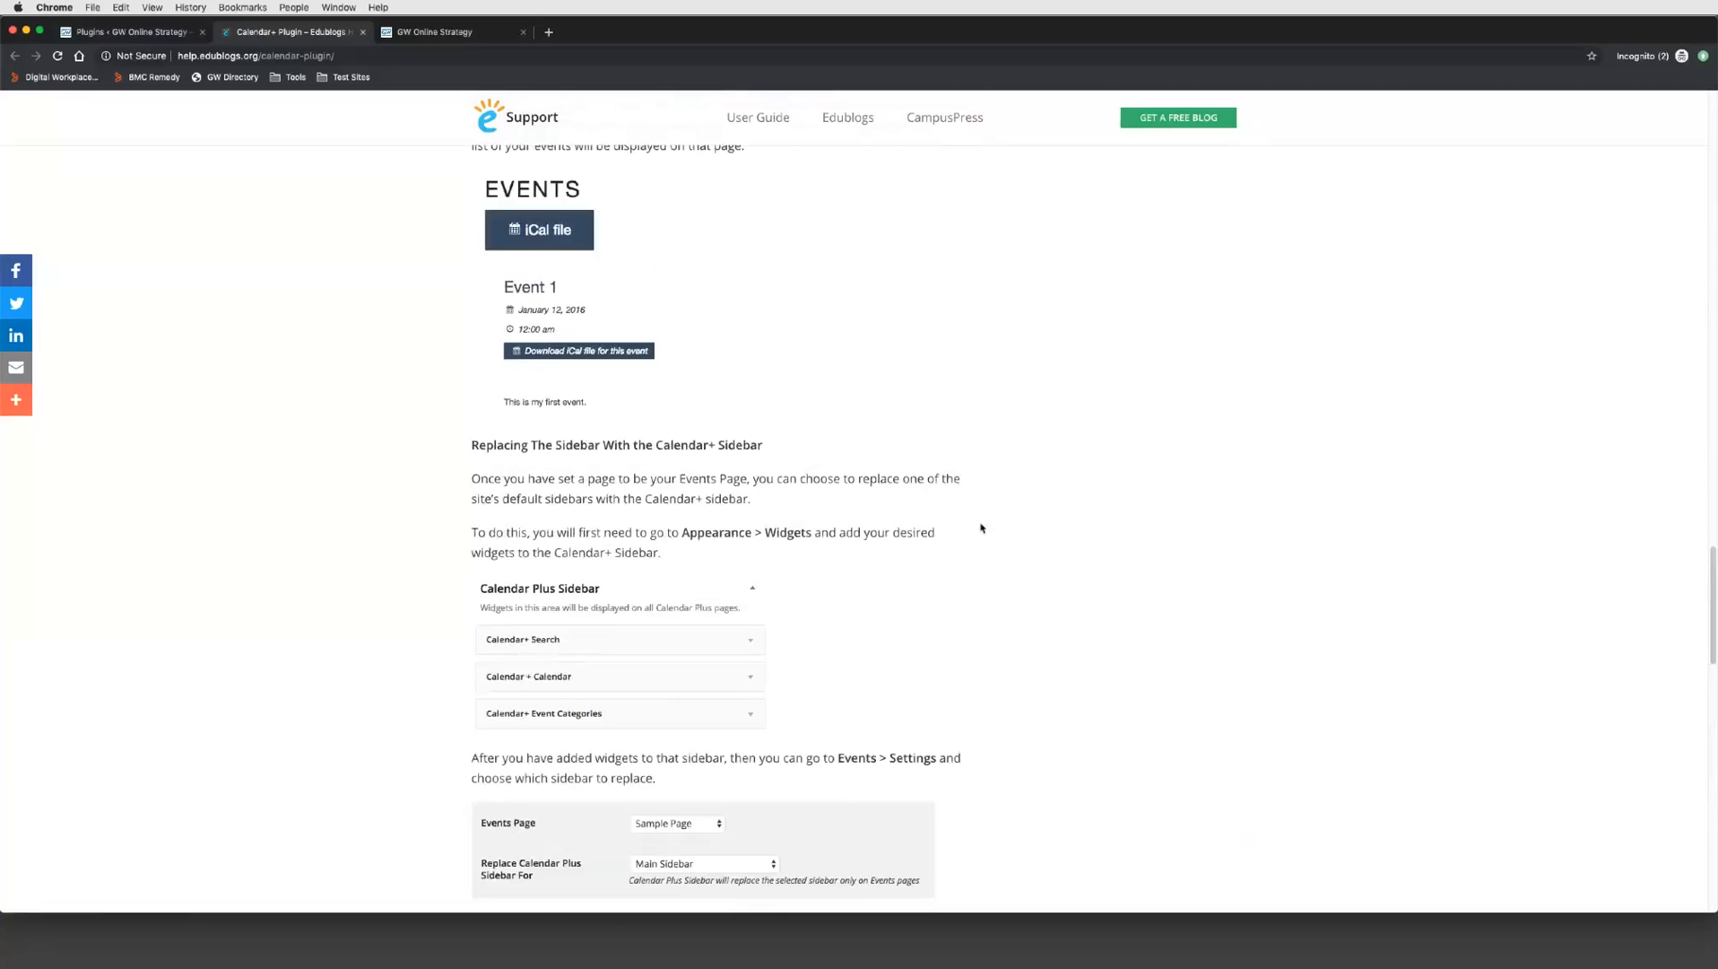
Step: Return to the Plugins page, enlarge the page display, and highlight the training and support note in the page footer
click(138, 36)
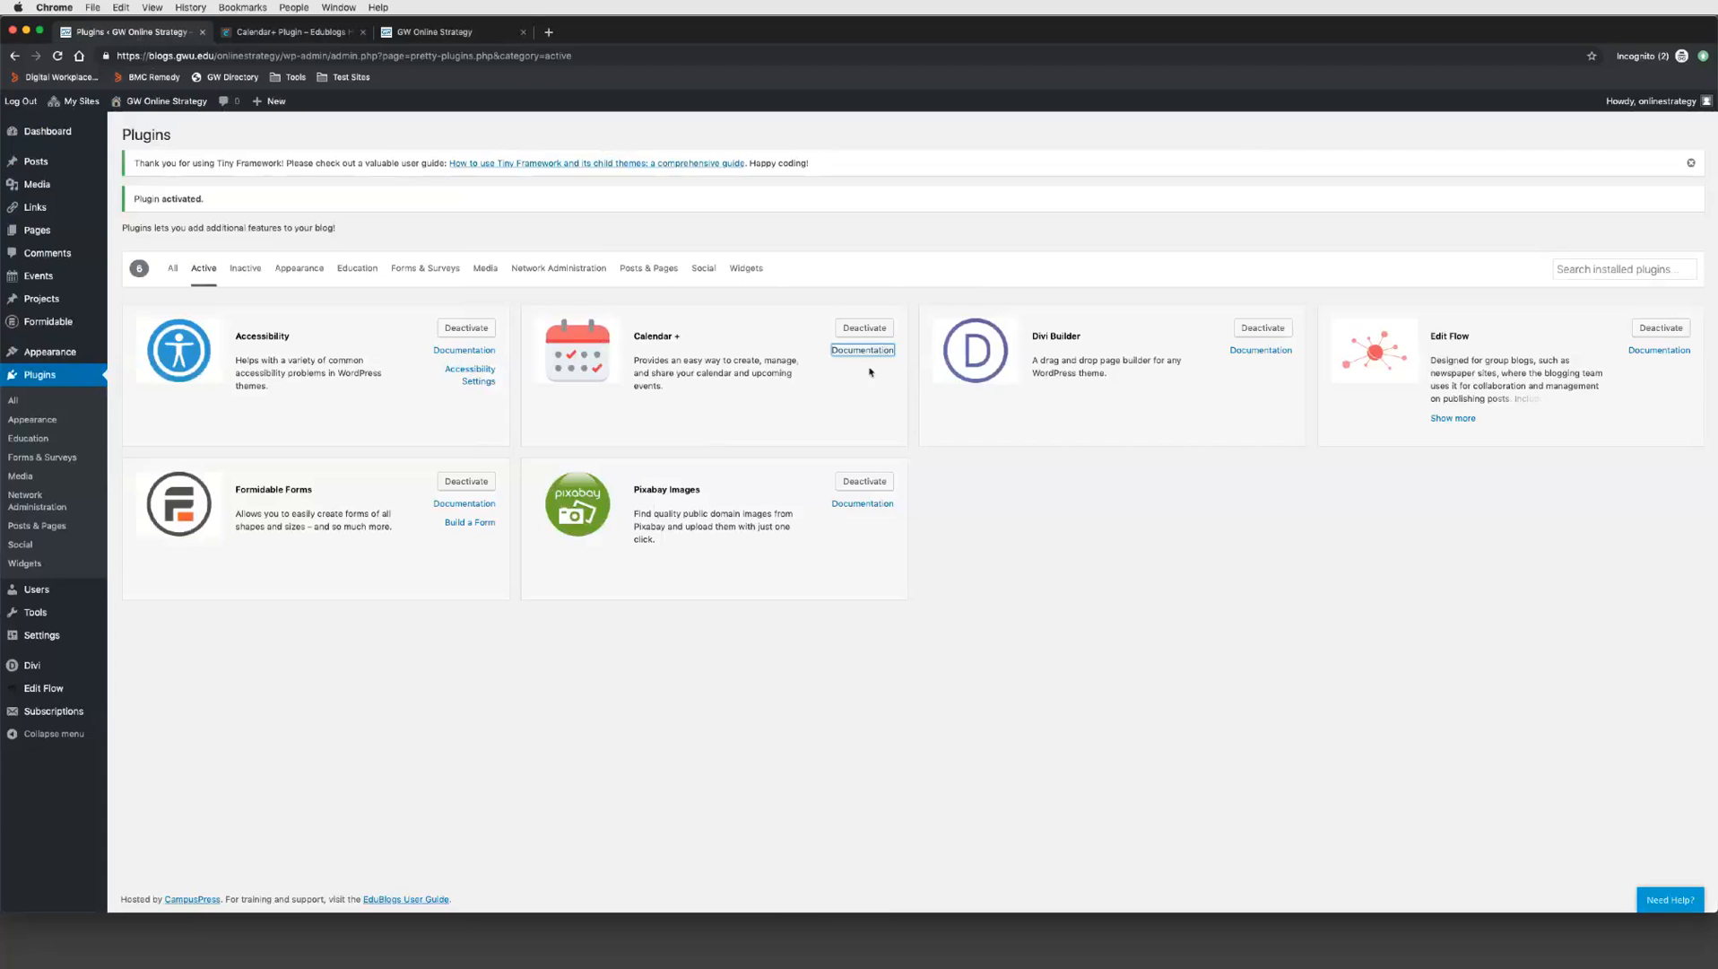
click(1043, 550)
drag(137, 898, 446, 911)
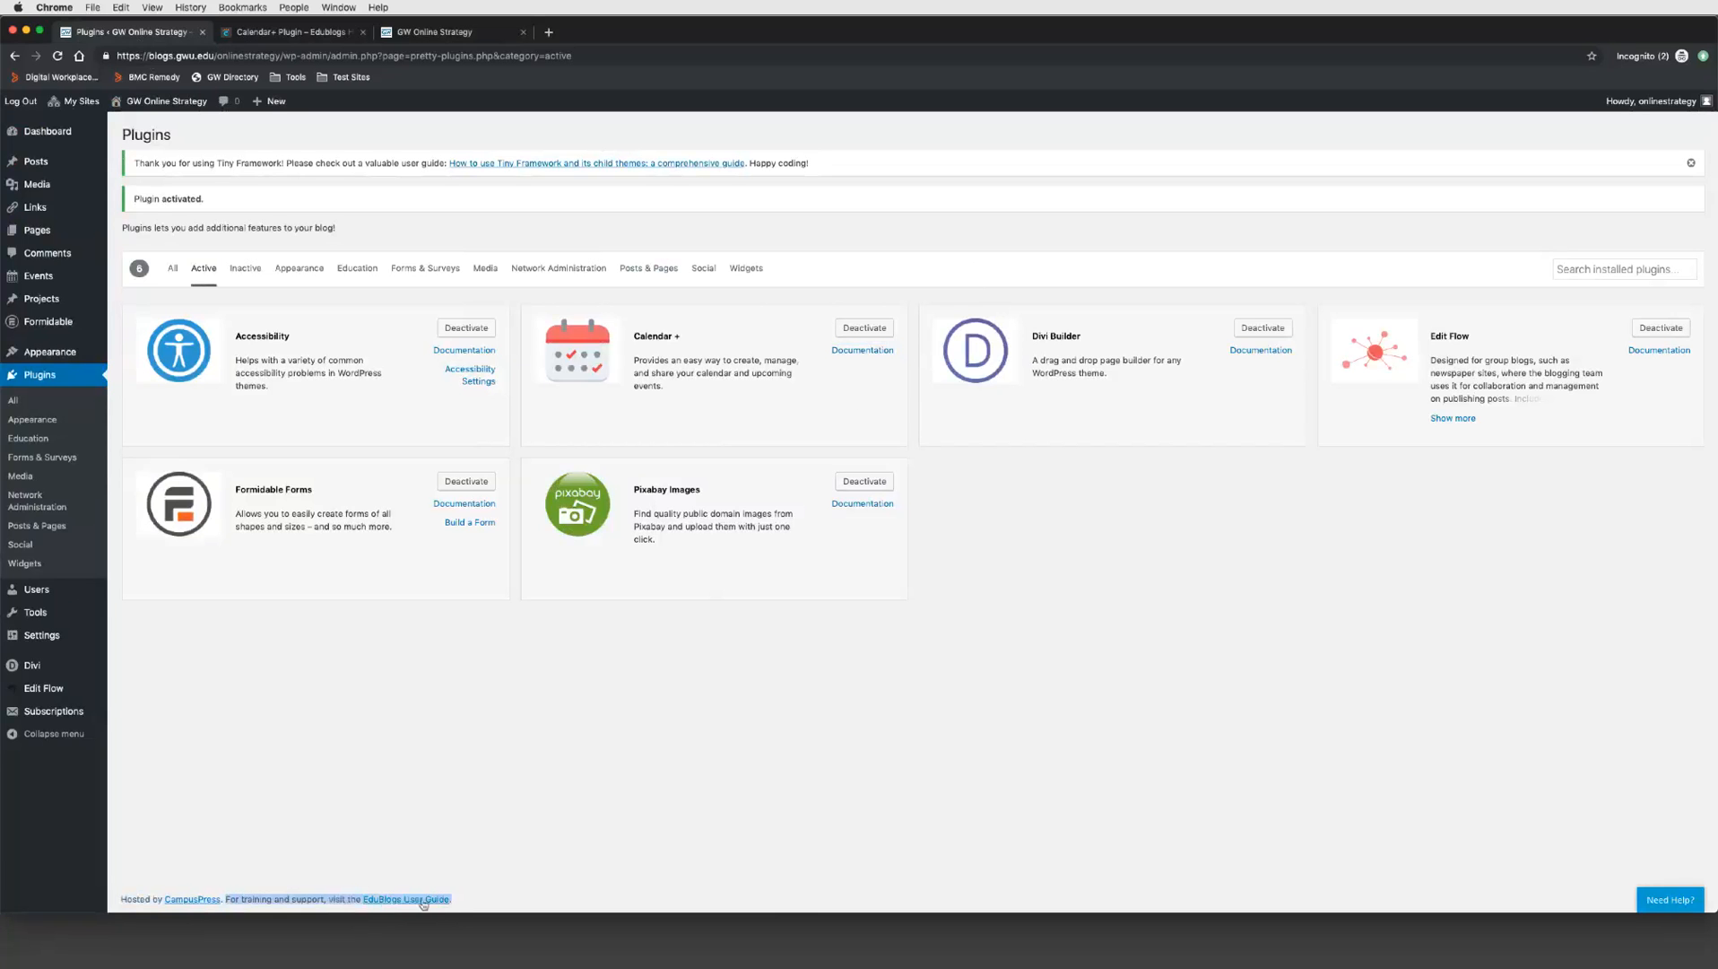
click(489, 891)
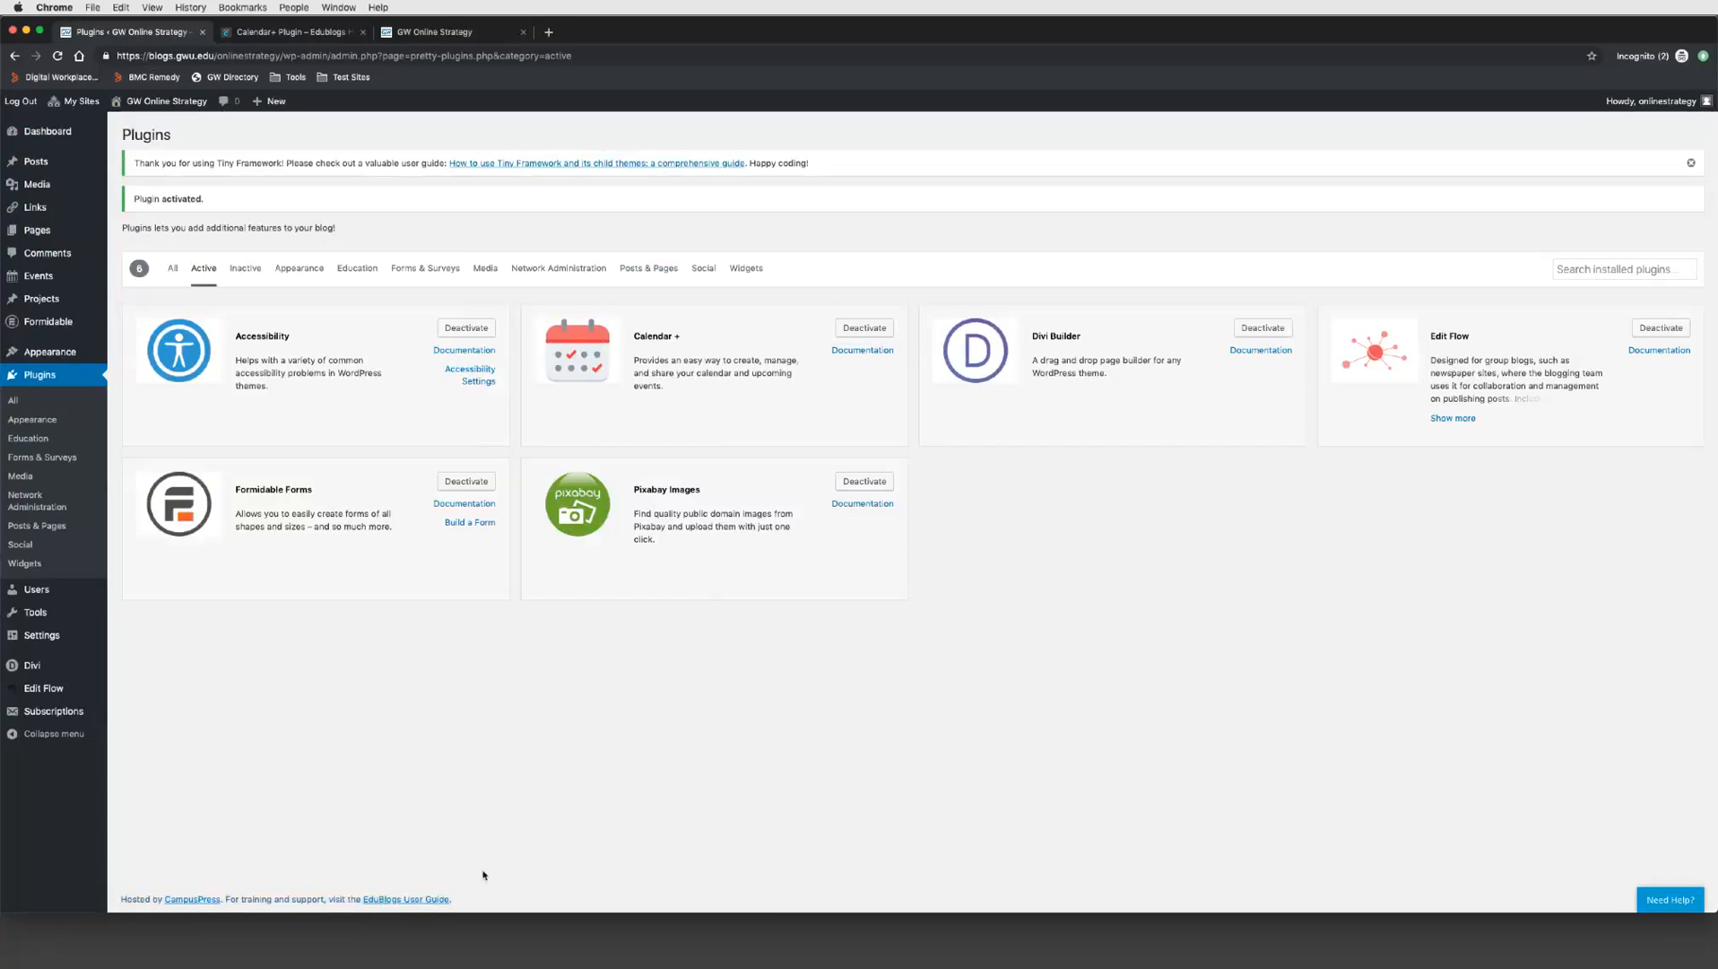
key(super+equal)
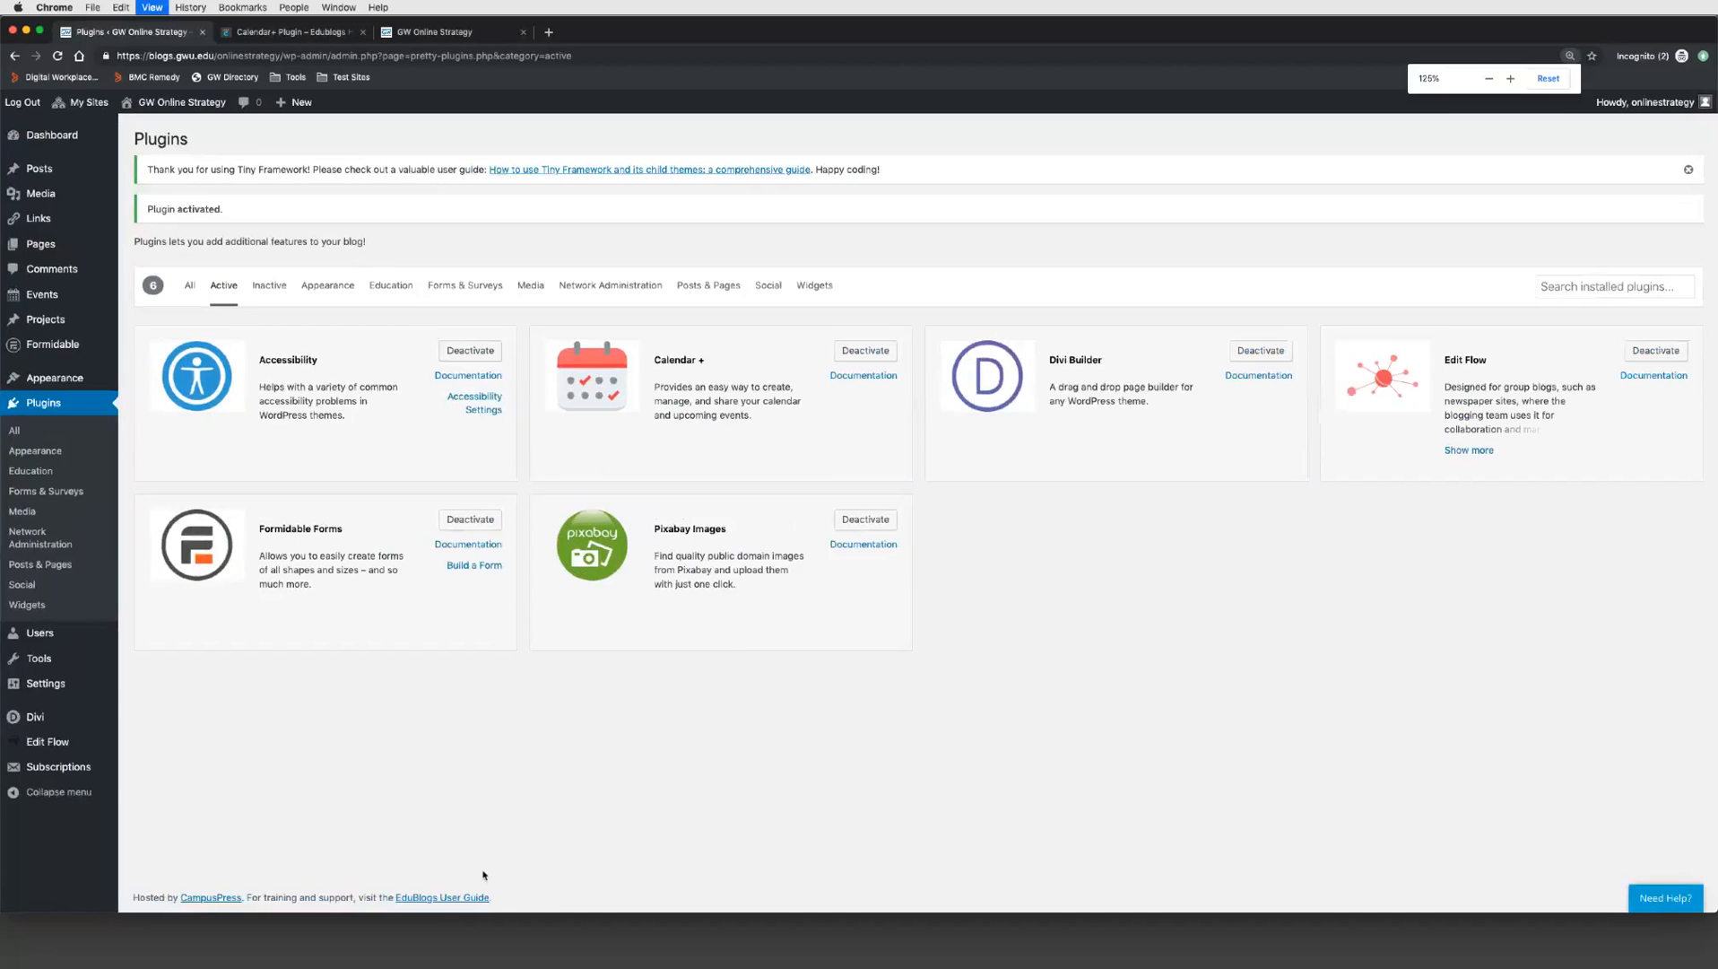
key(super+equal)
scroll(484, 875, down, 1)
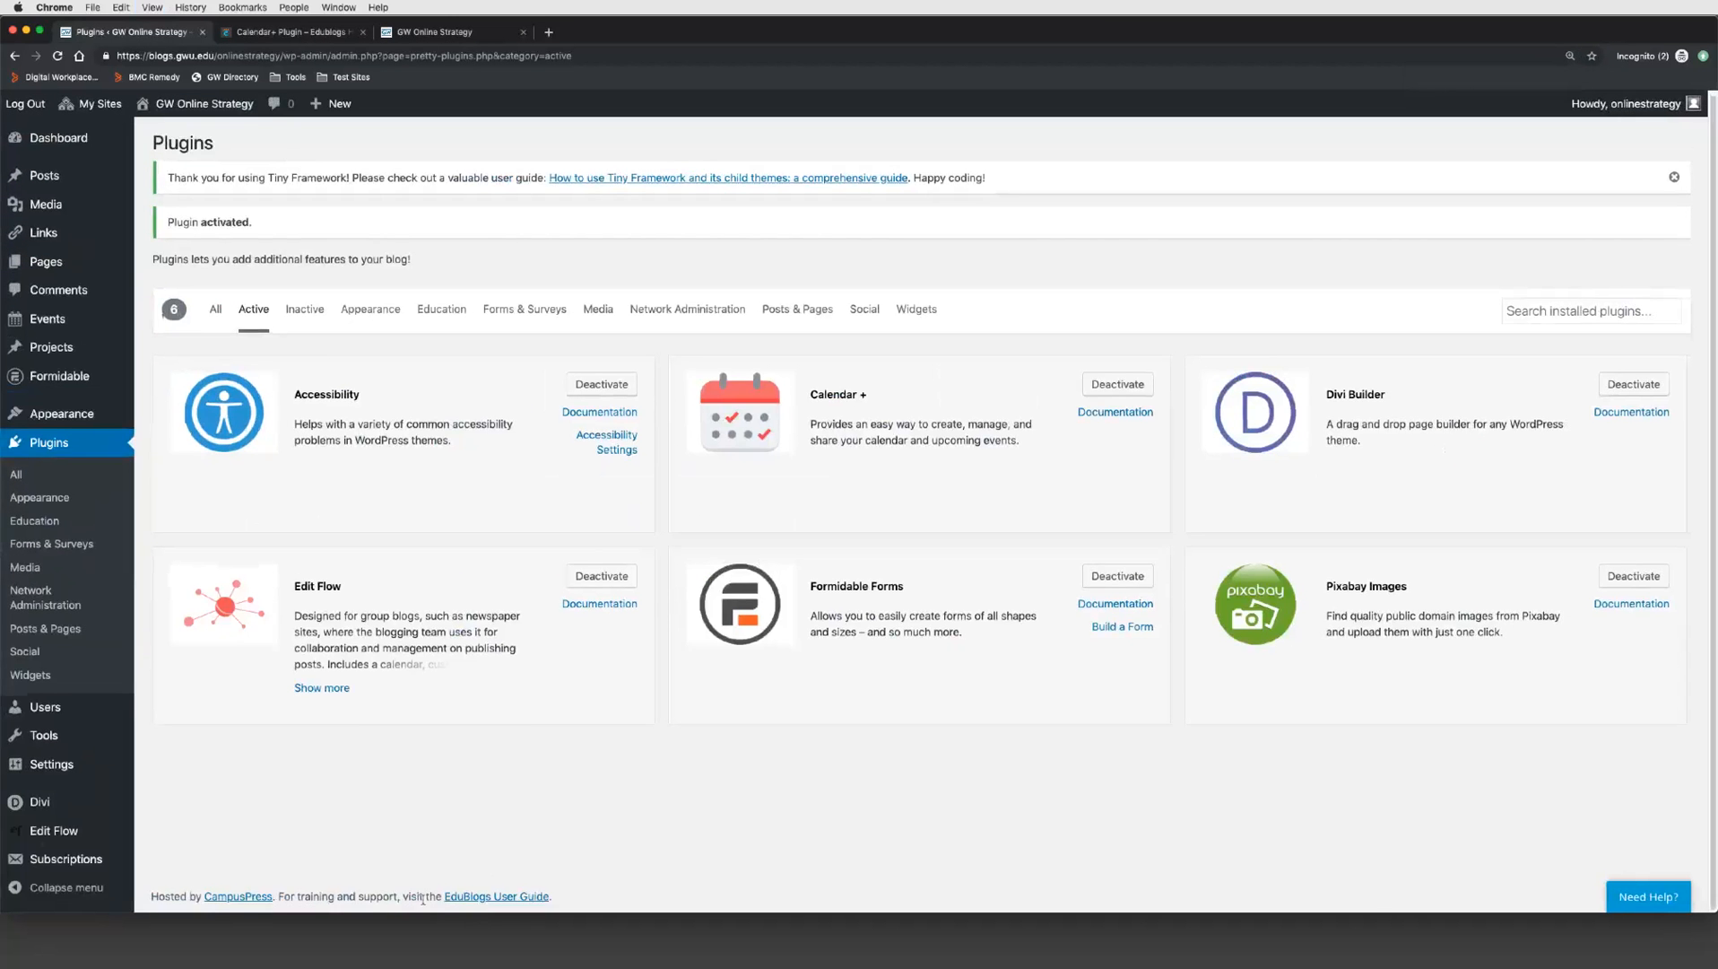
drag(152, 899, 543, 898)
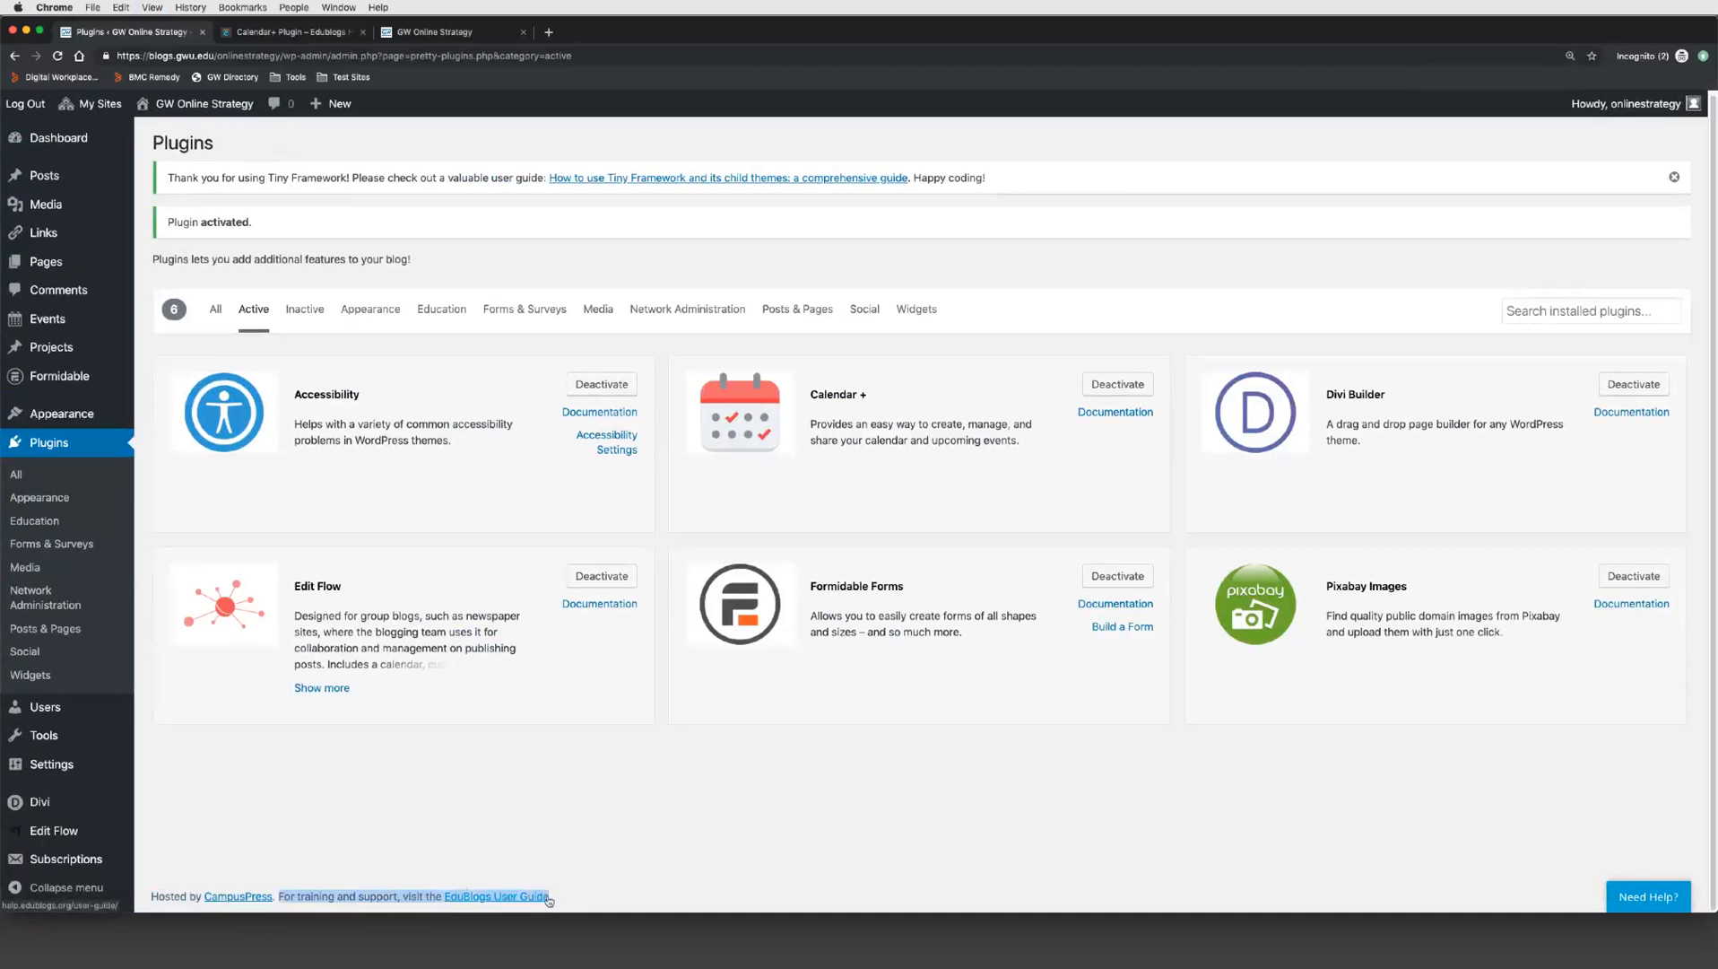
Step: Open the EduBlogs User Guide, look through its Plugins & Tools section, and close the guide
click(529, 897)
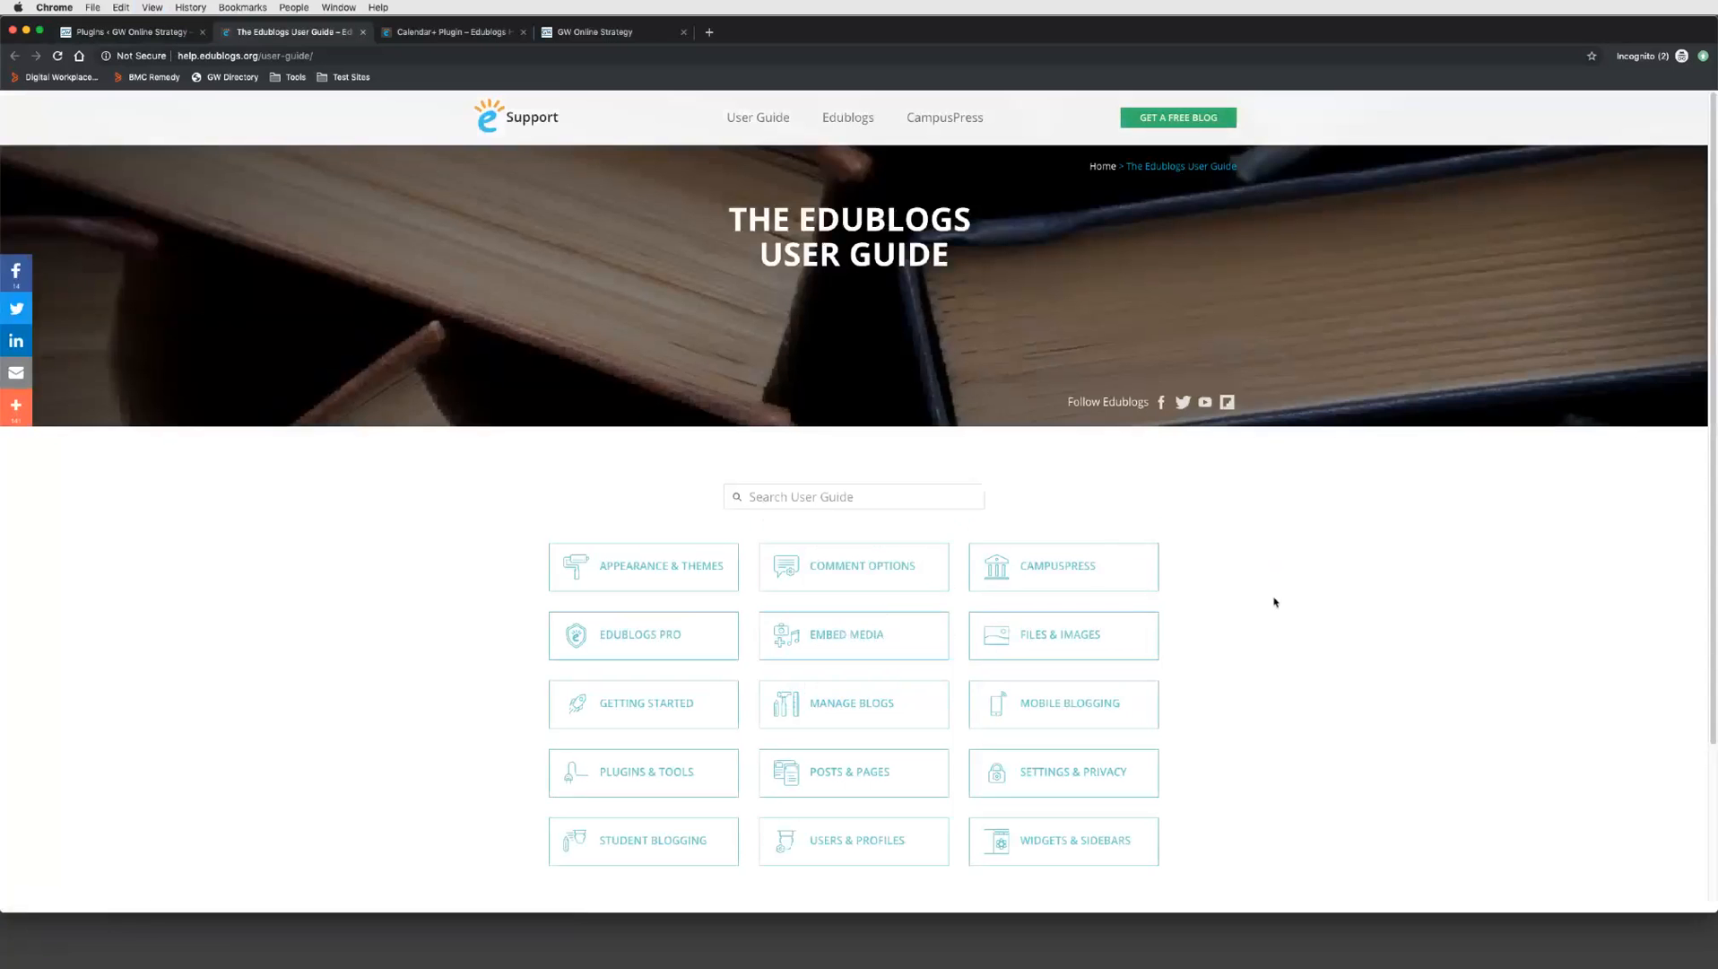
scroll(1275, 602, down, 1)
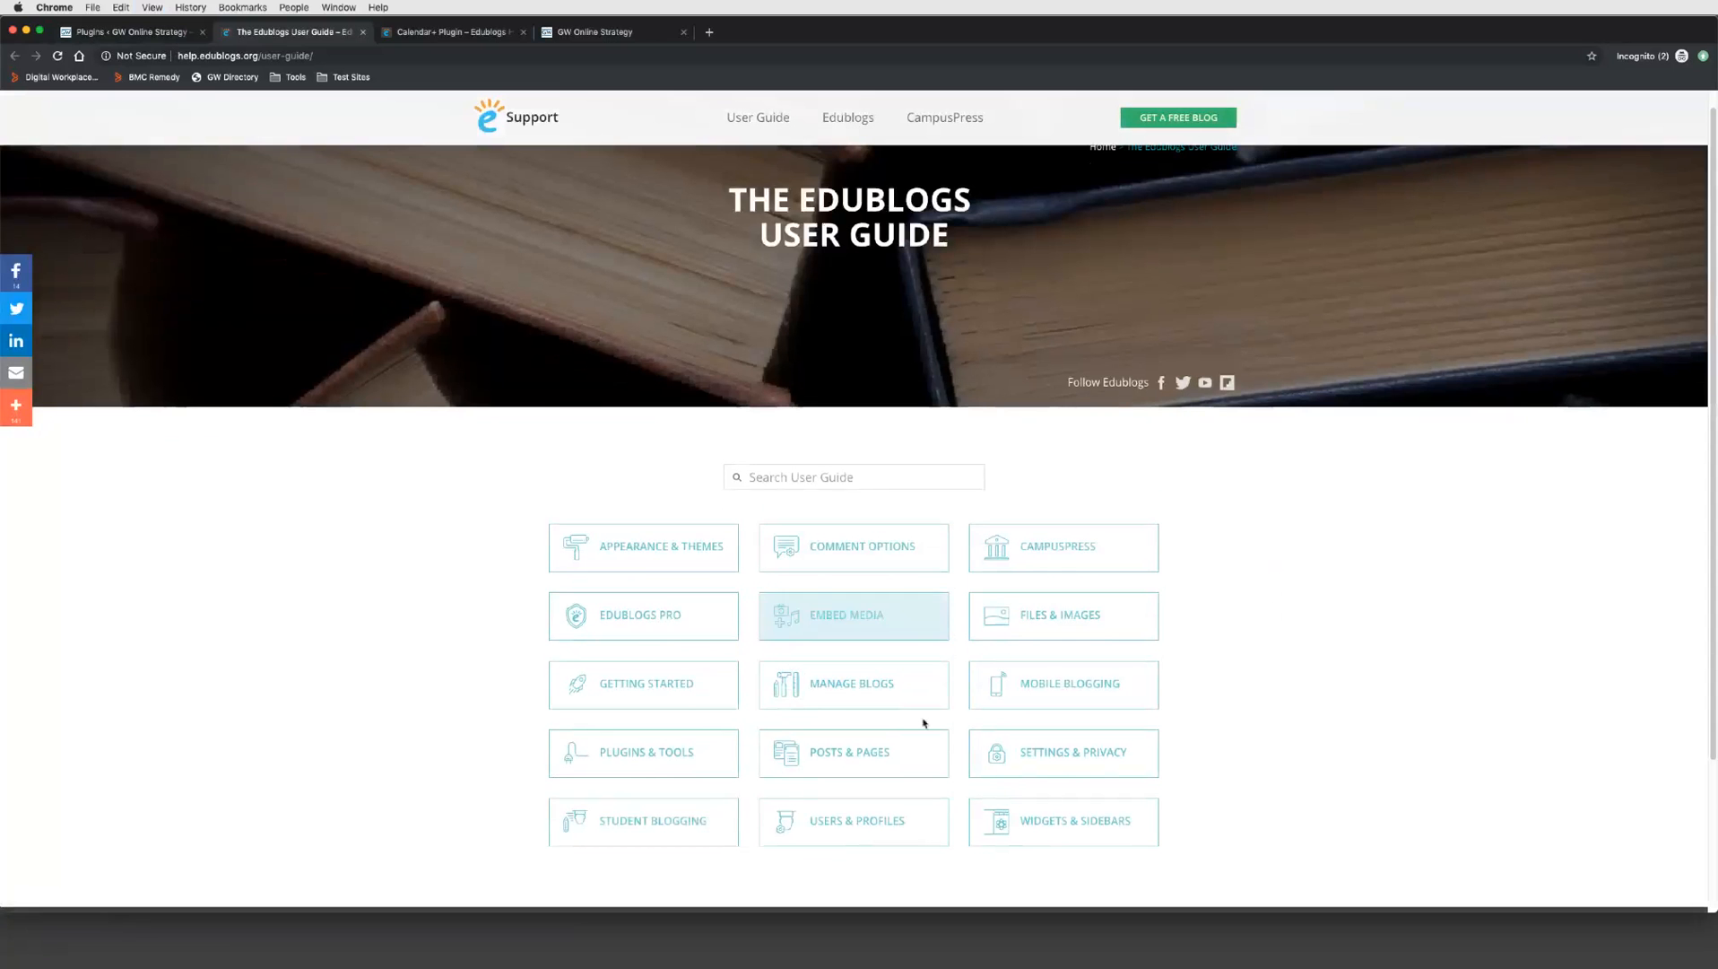
click(650, 764)
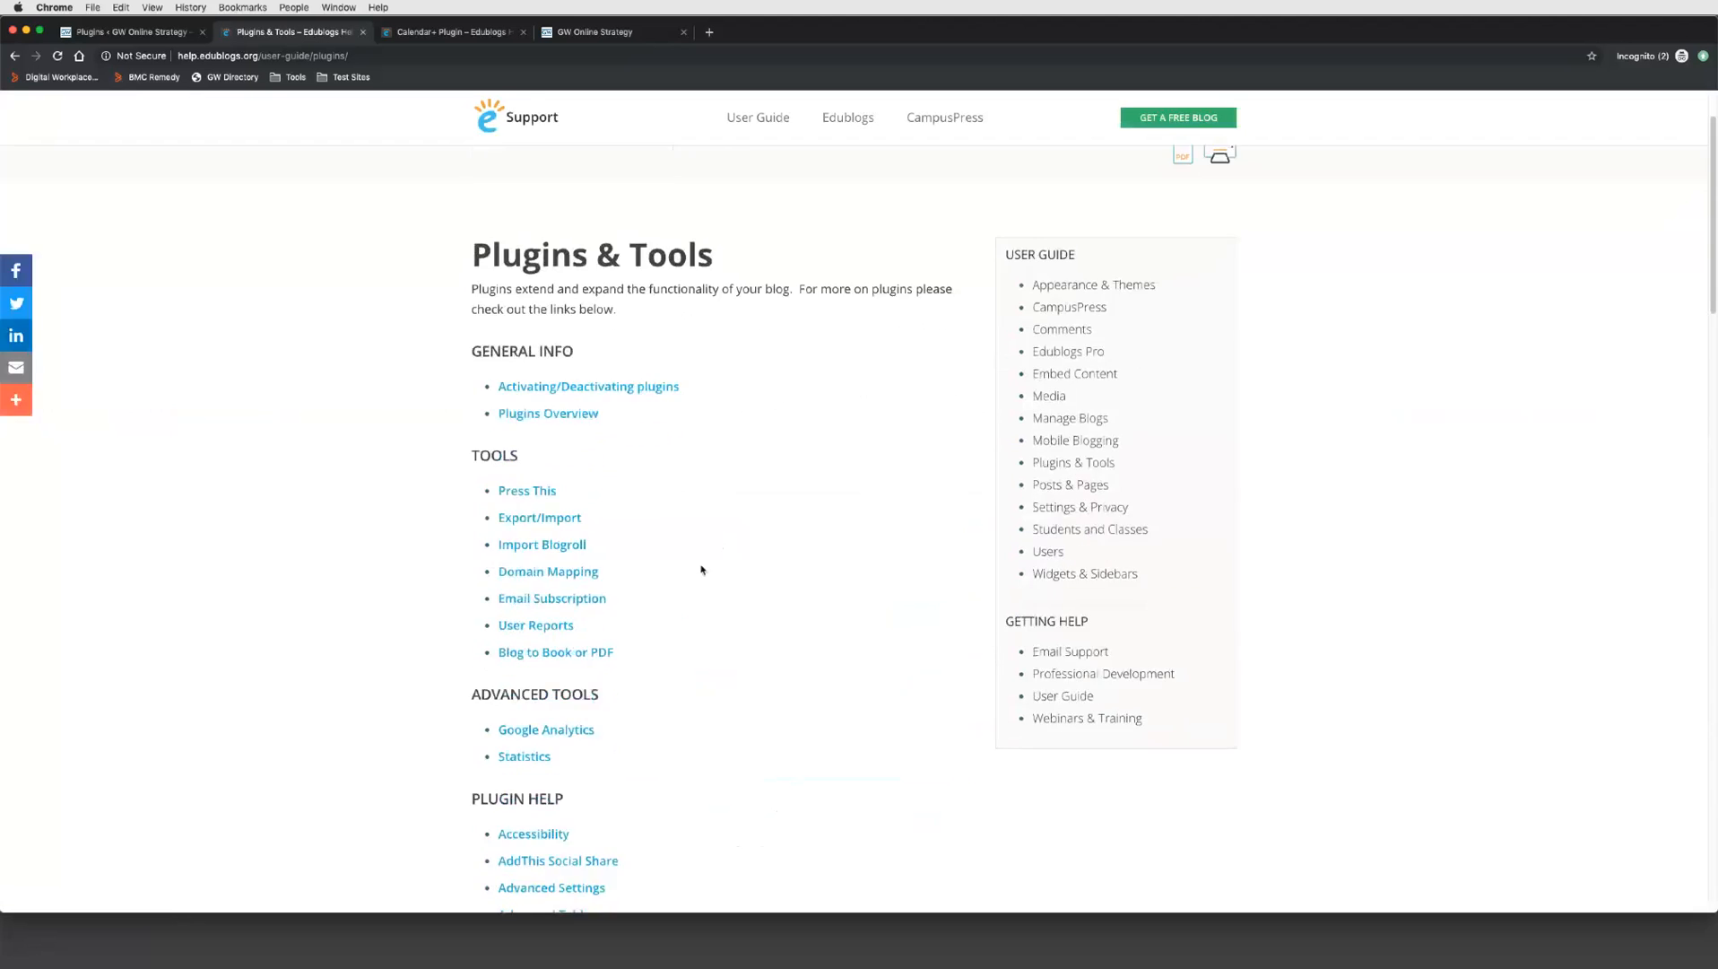
scroll(776, 589, down, 3)
scroll(777, 589, down, 5)
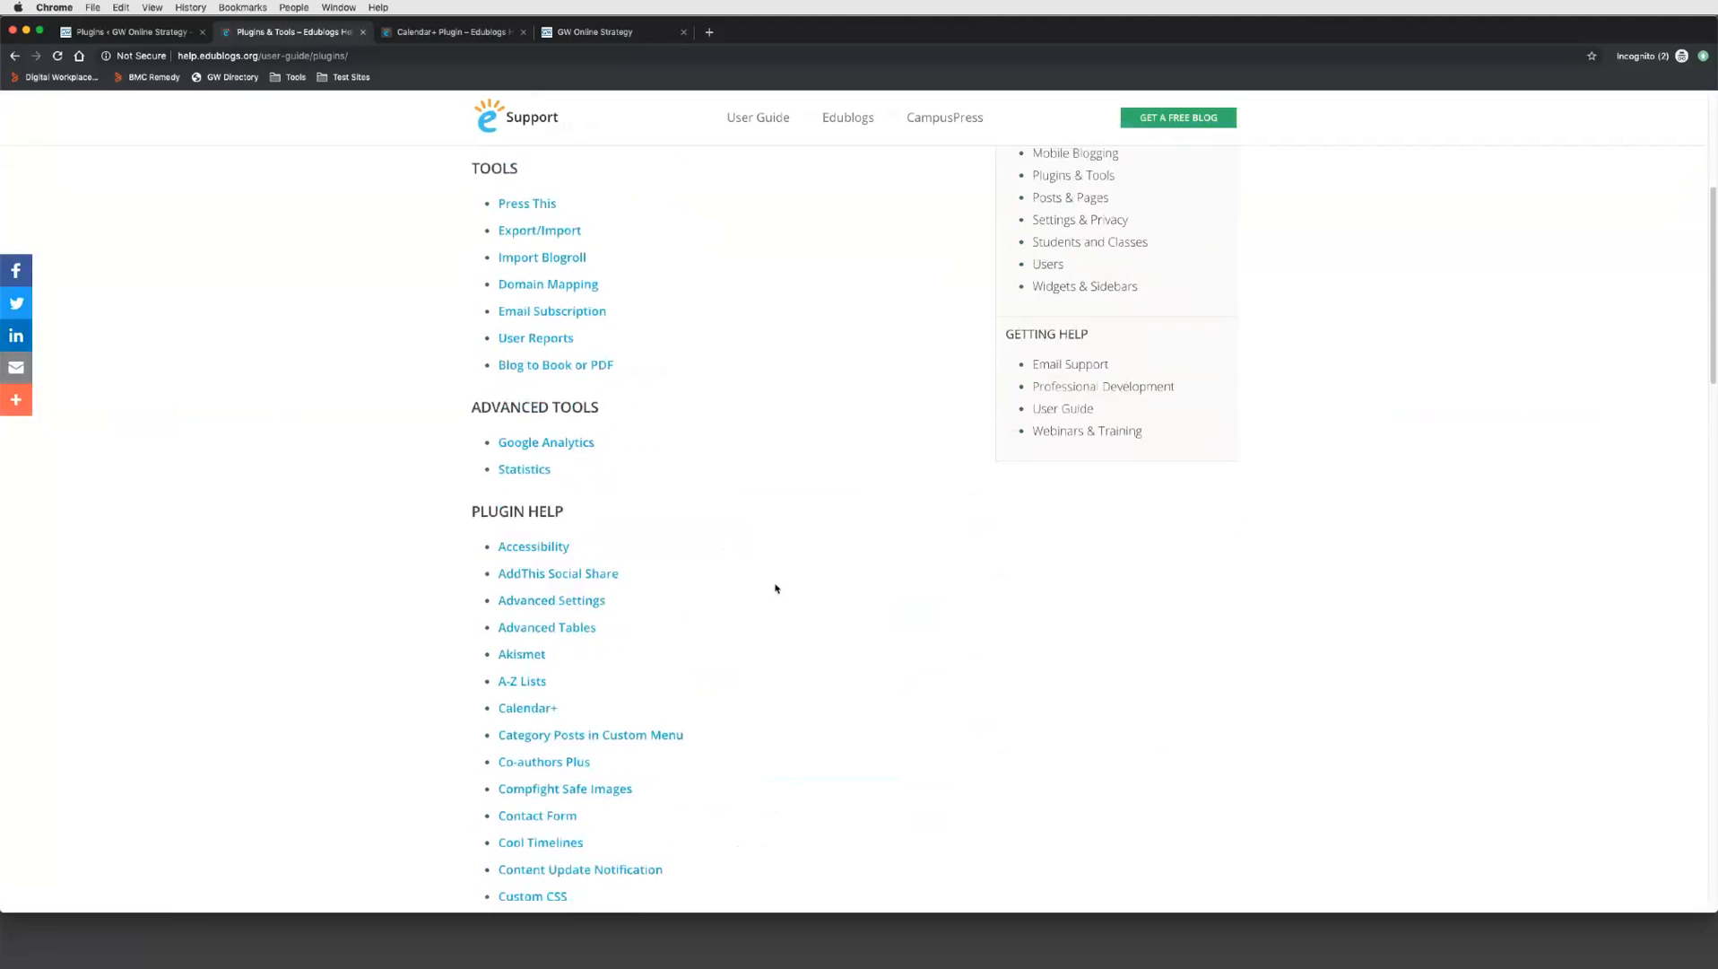
scroll(776, 589, down, 4)
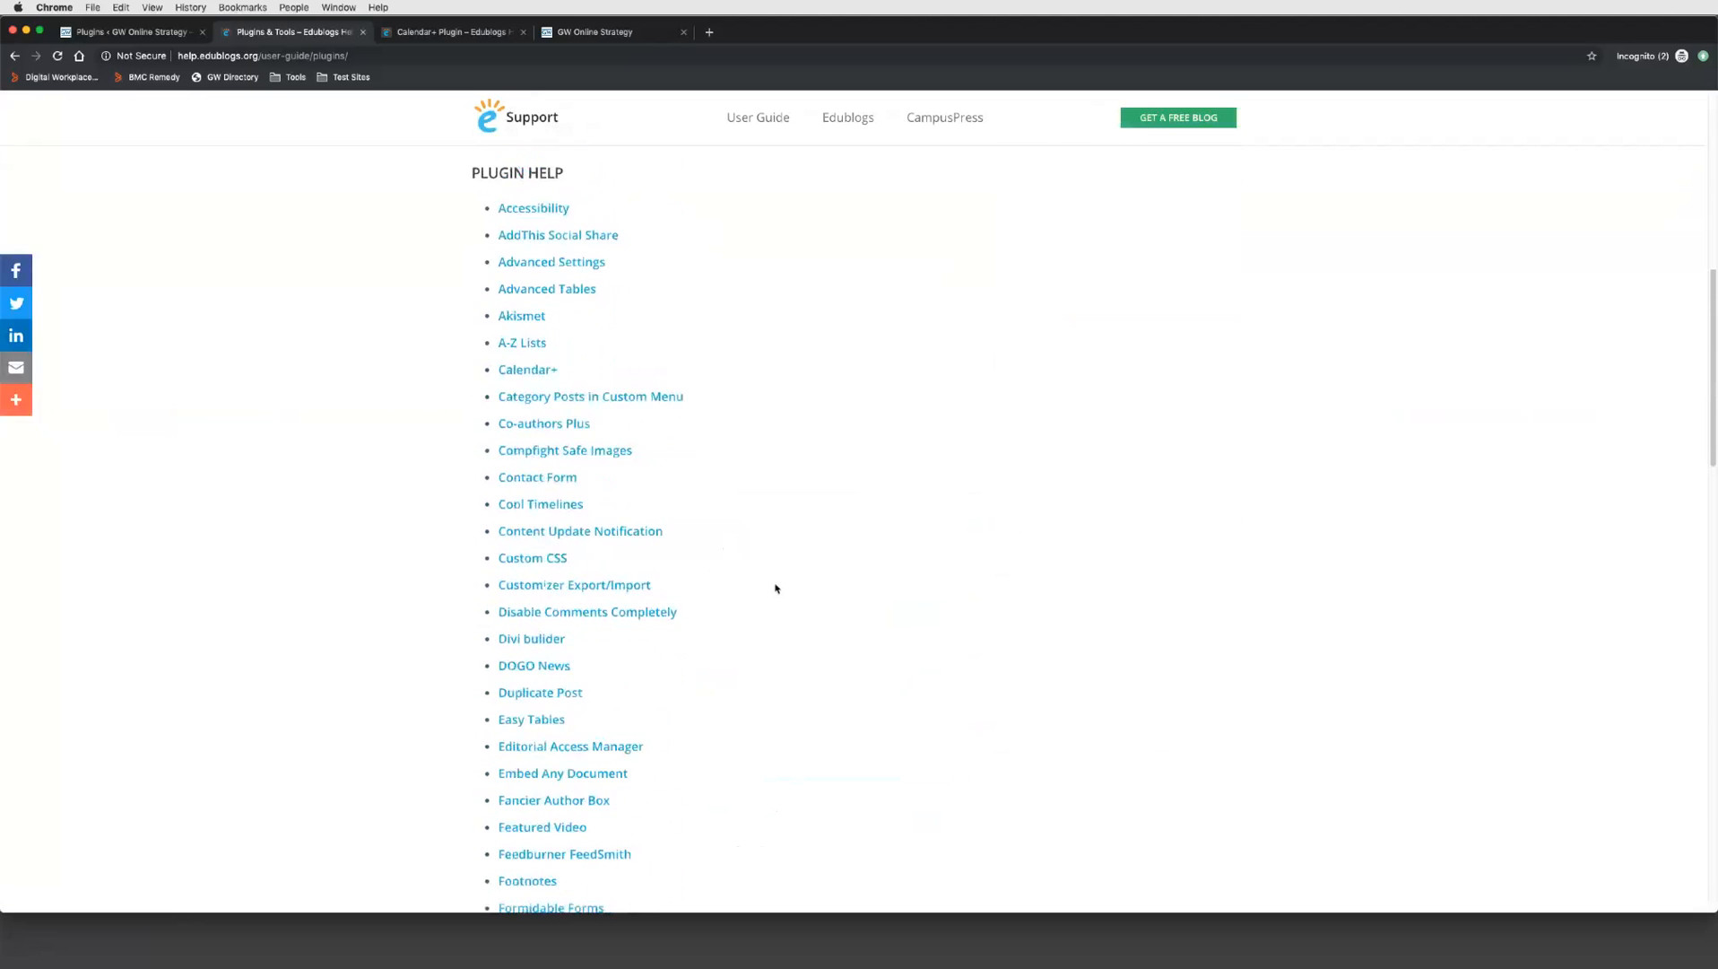
scroll(776, 589, up, 7)
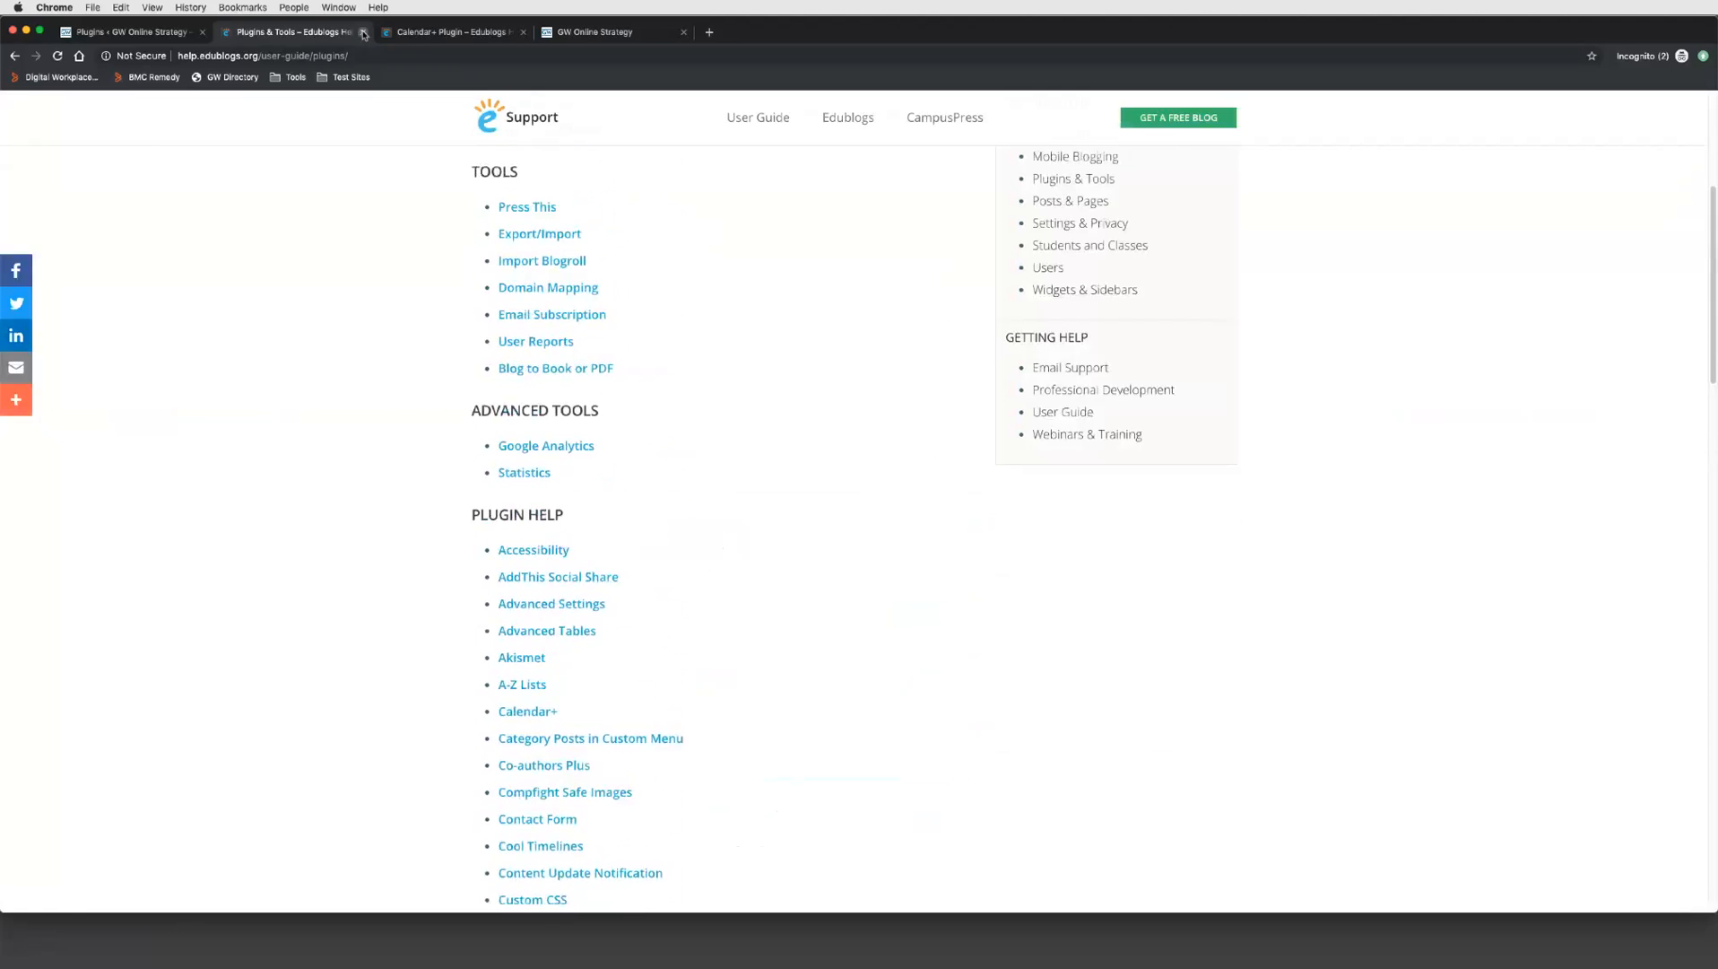
click(363, 33)
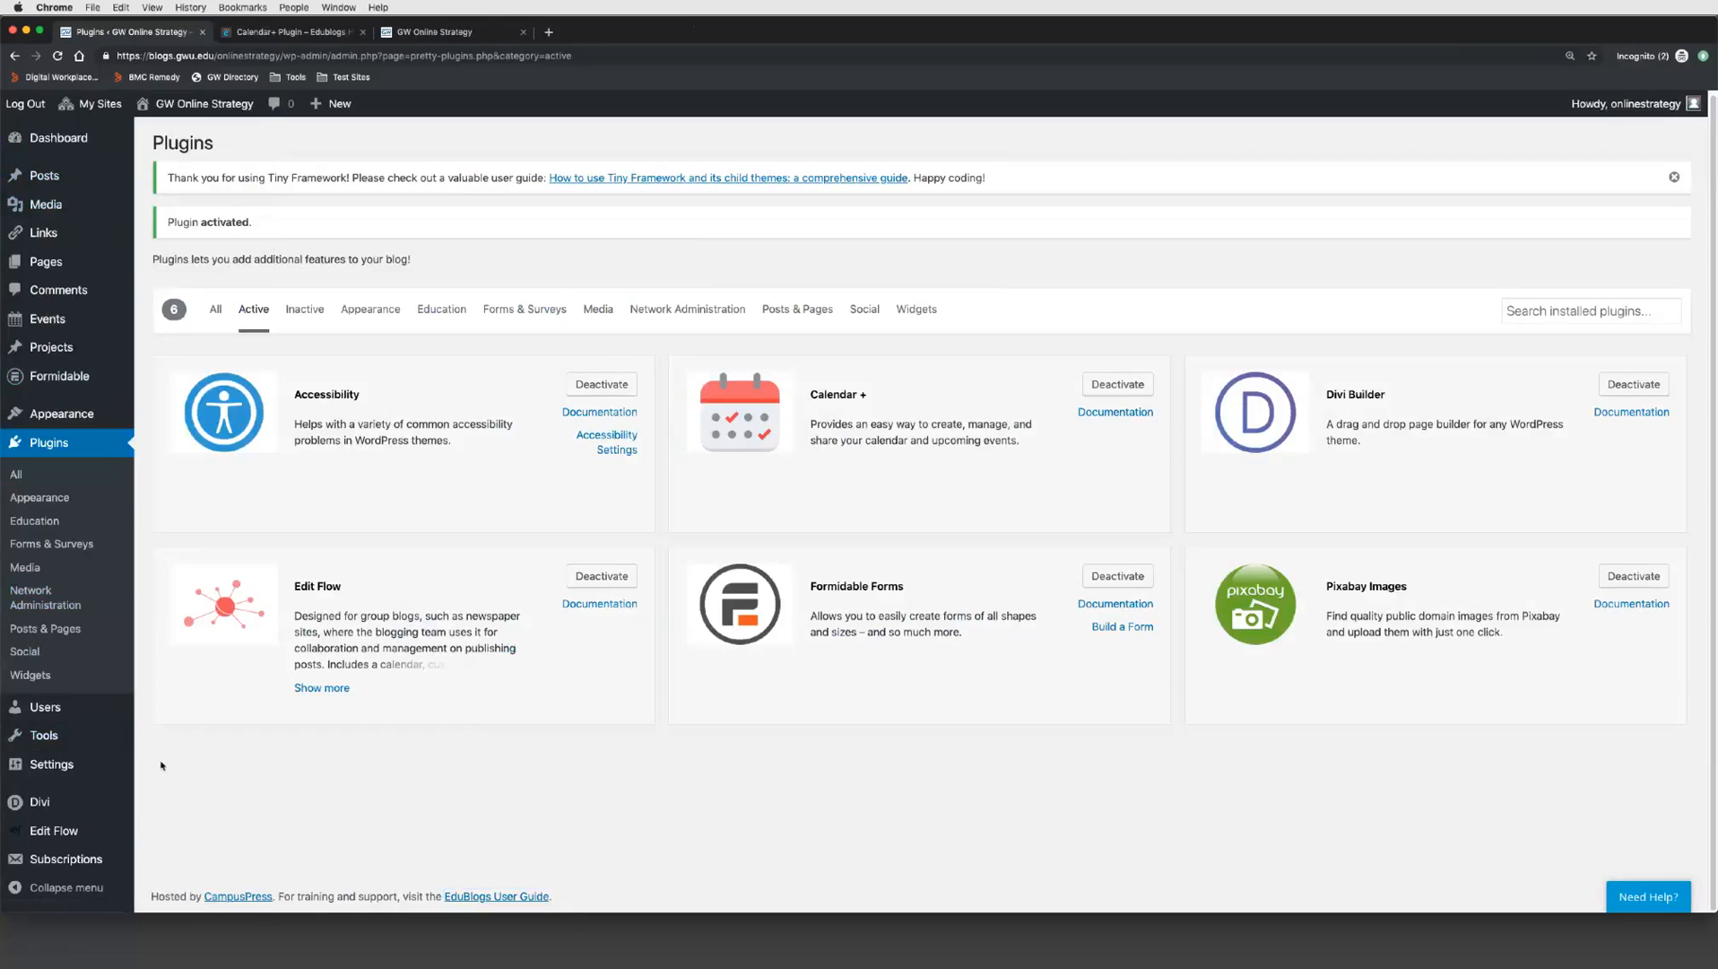
Step: View the Divi Builder plugin options, and open the Edit Flow settings page
mouse_move(81, 813)
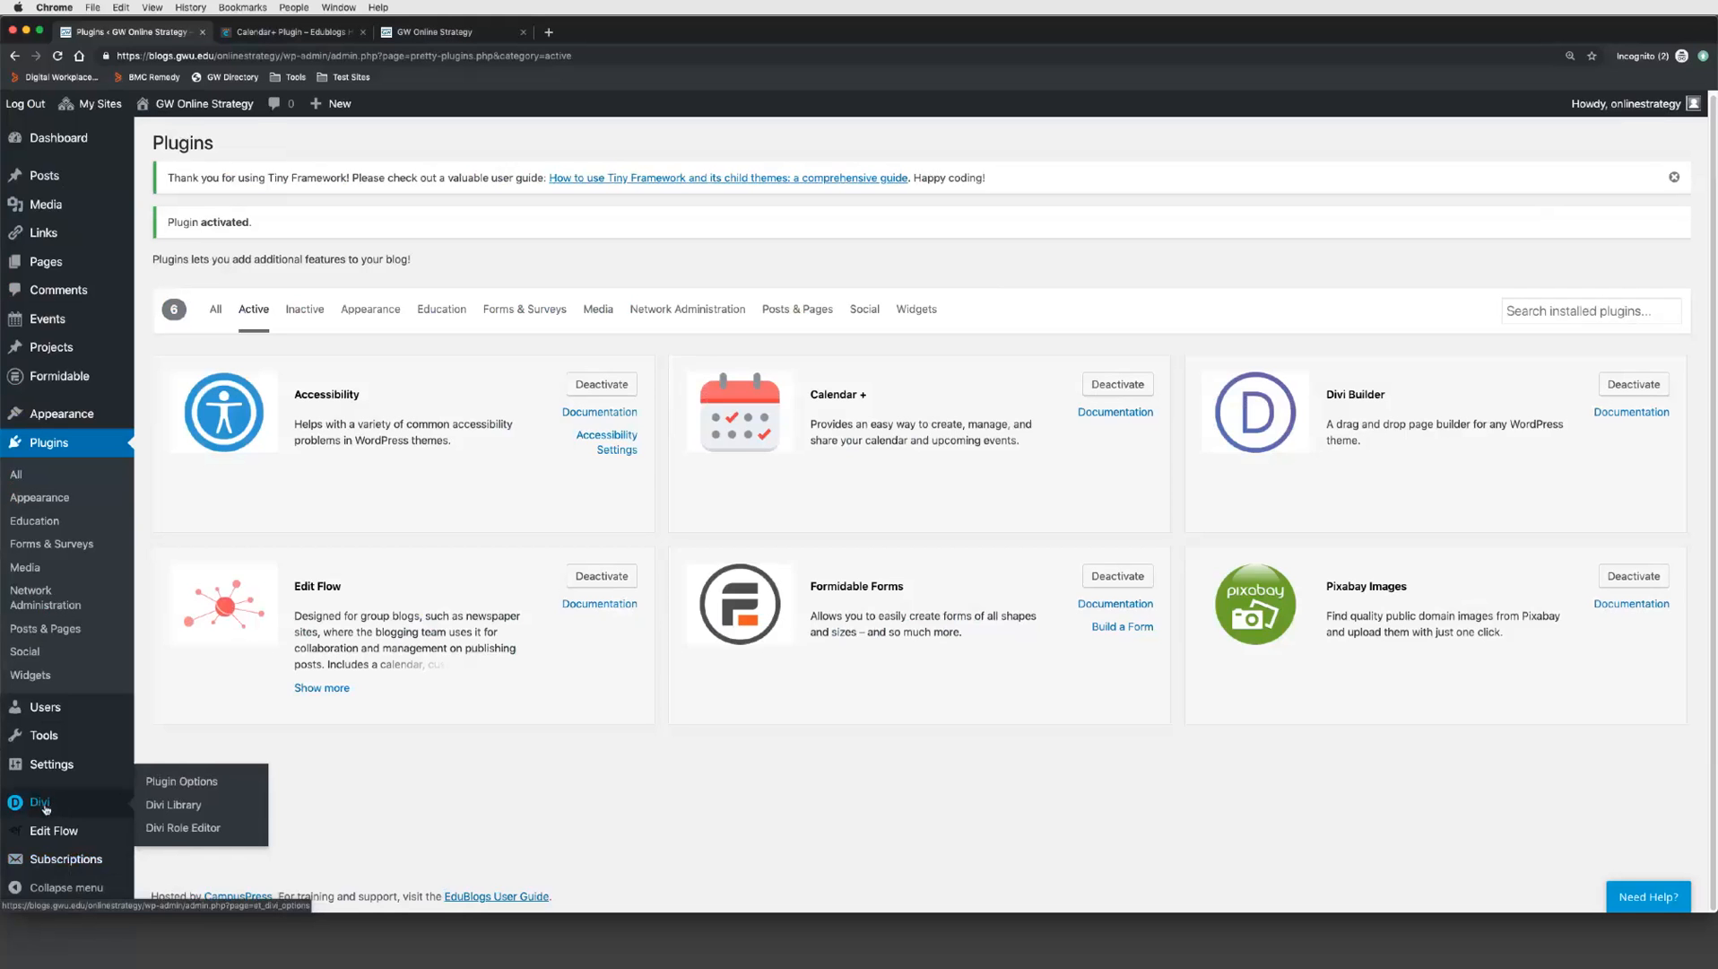
click(176, 790)
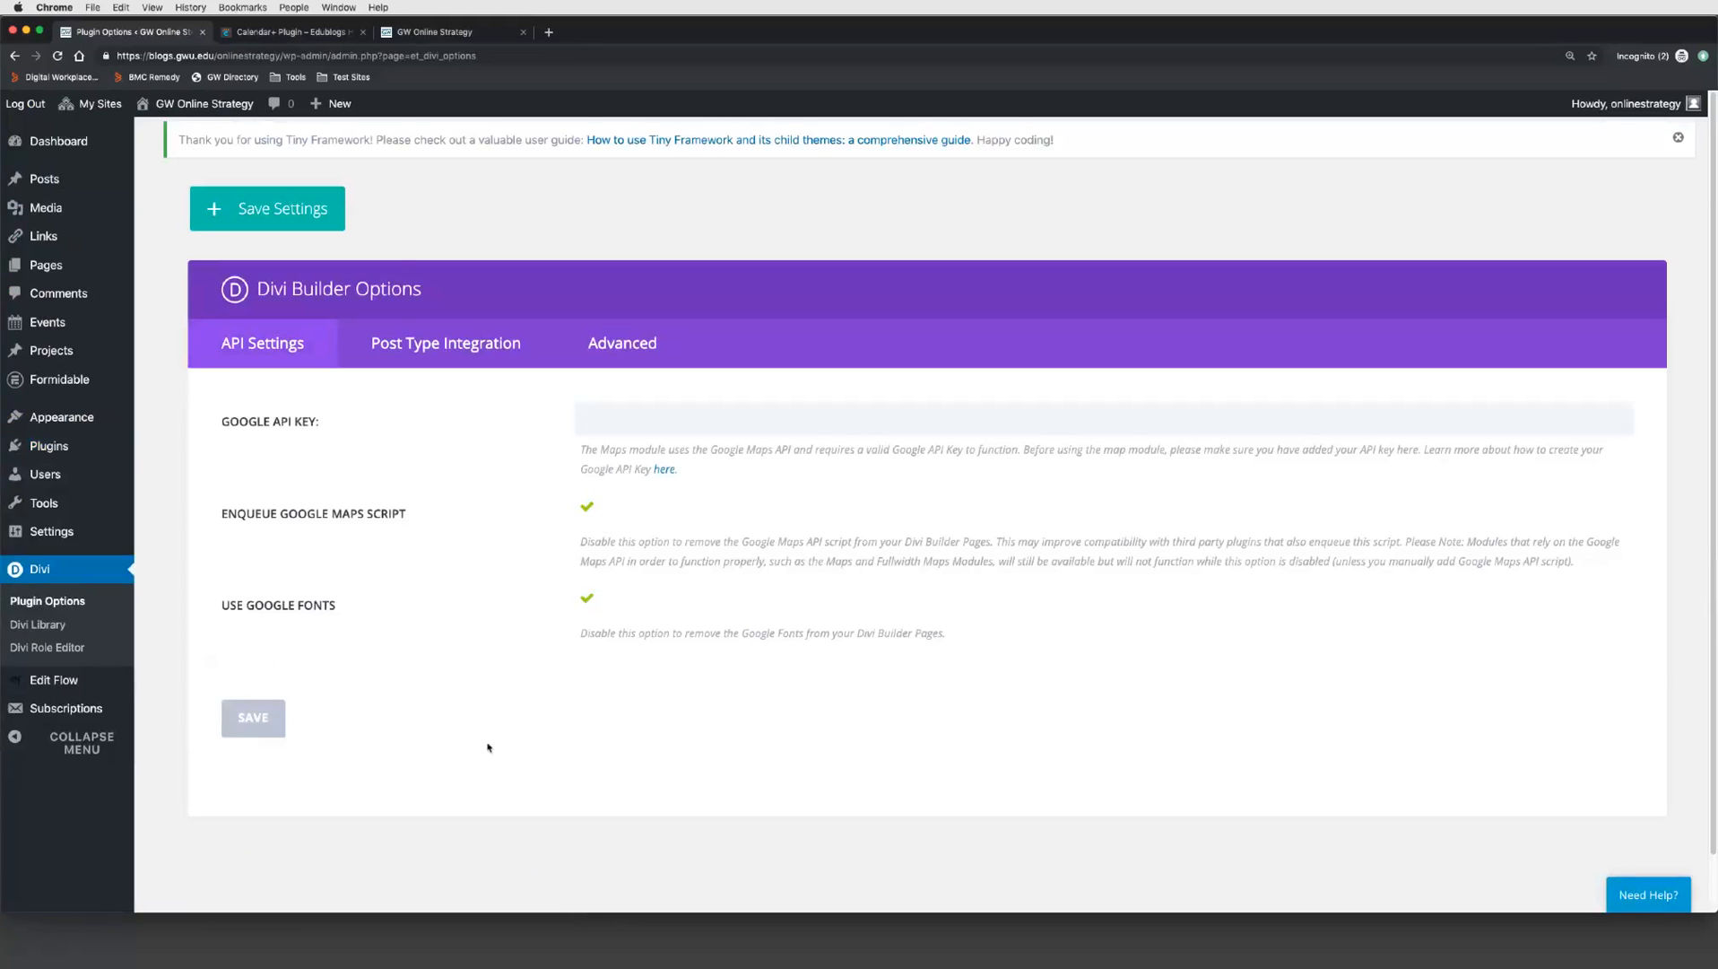
click(63, 682)
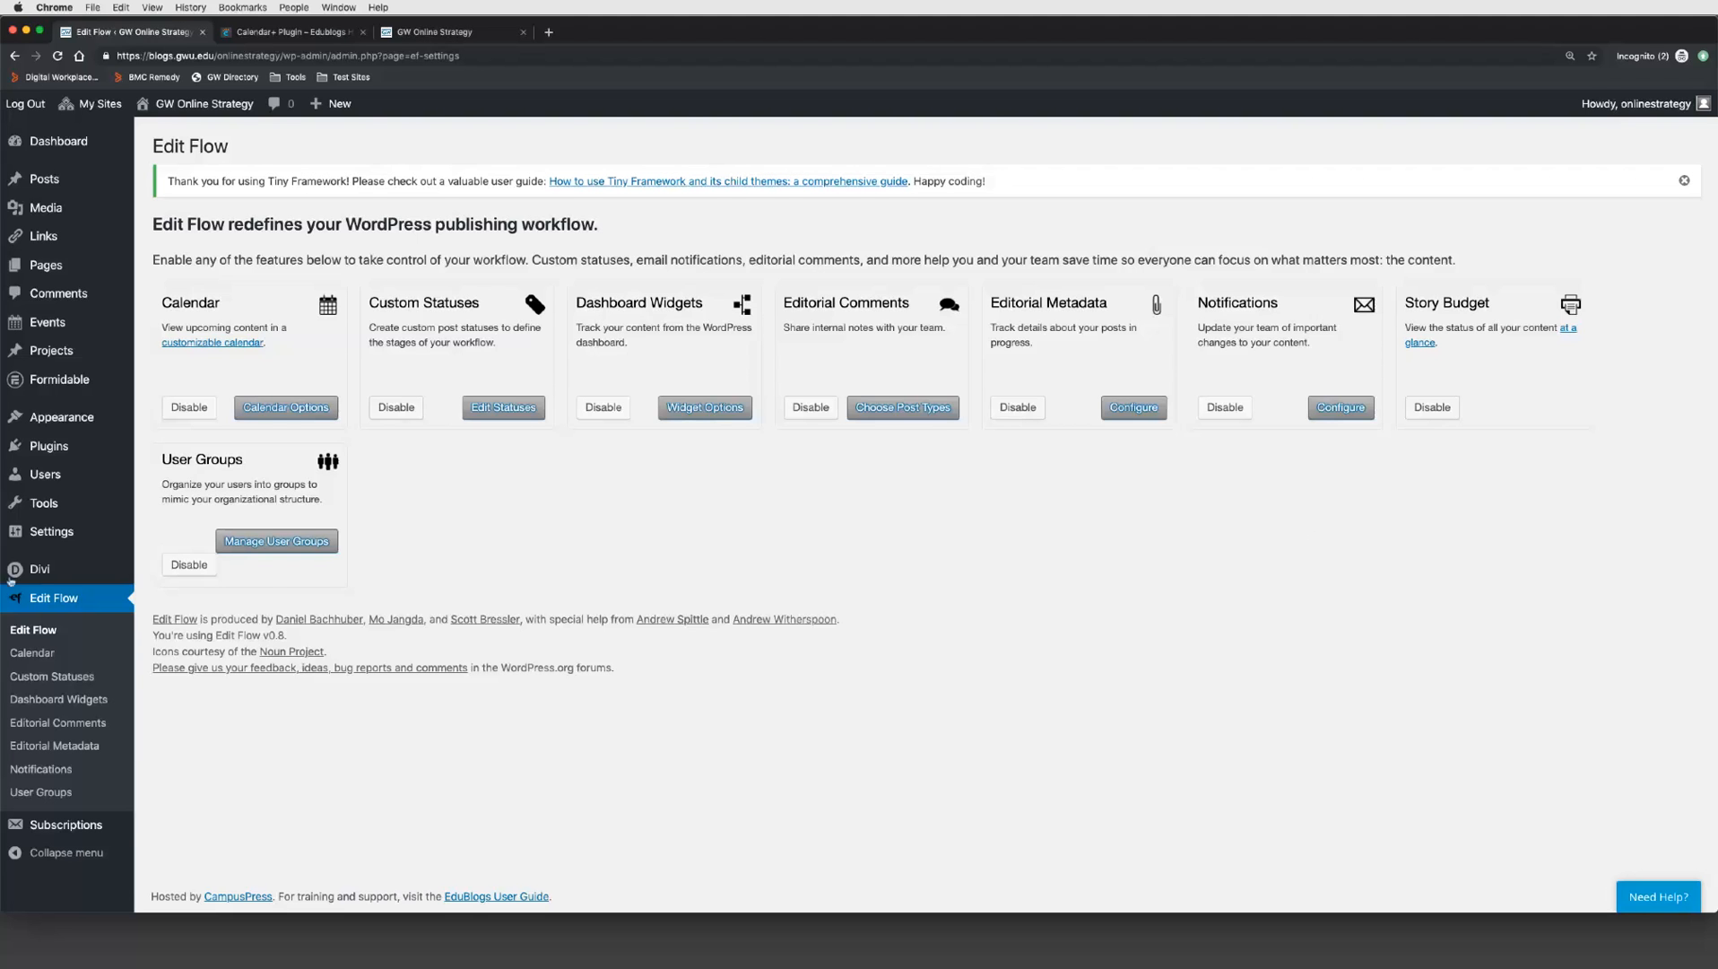
Step: Review the dashboard entries for Formidable and Appearance, and open the site's Widgets page
mouse_move(78, 531)
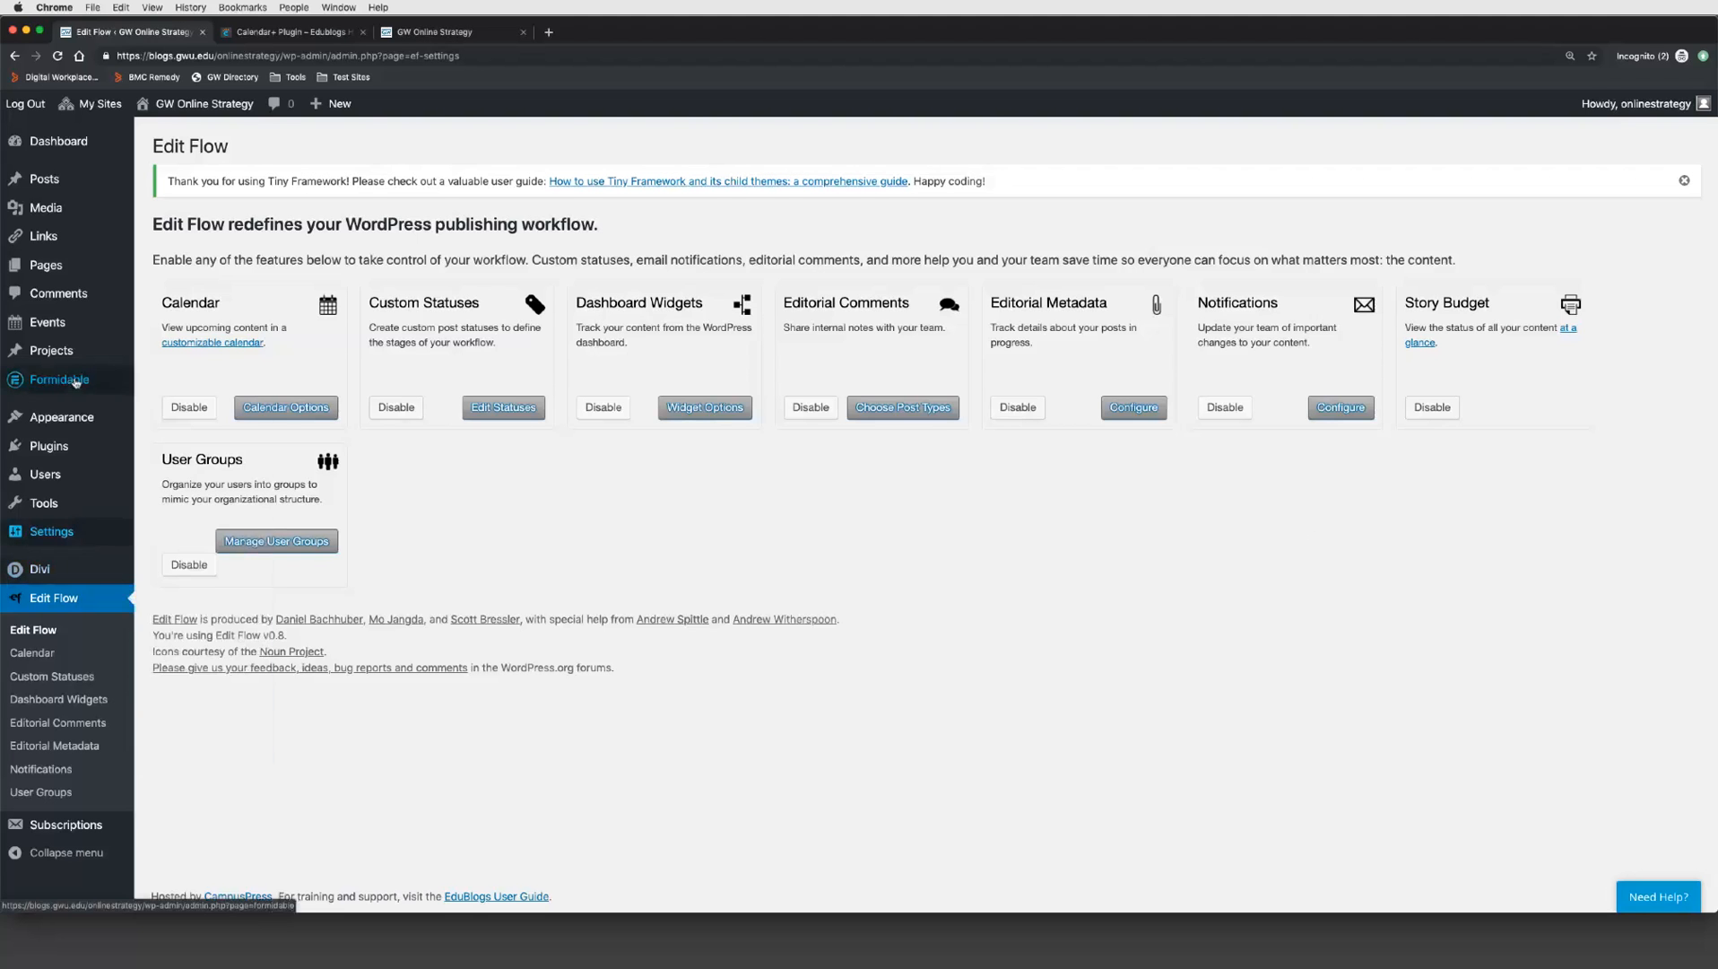
mouse_move(63, 385)
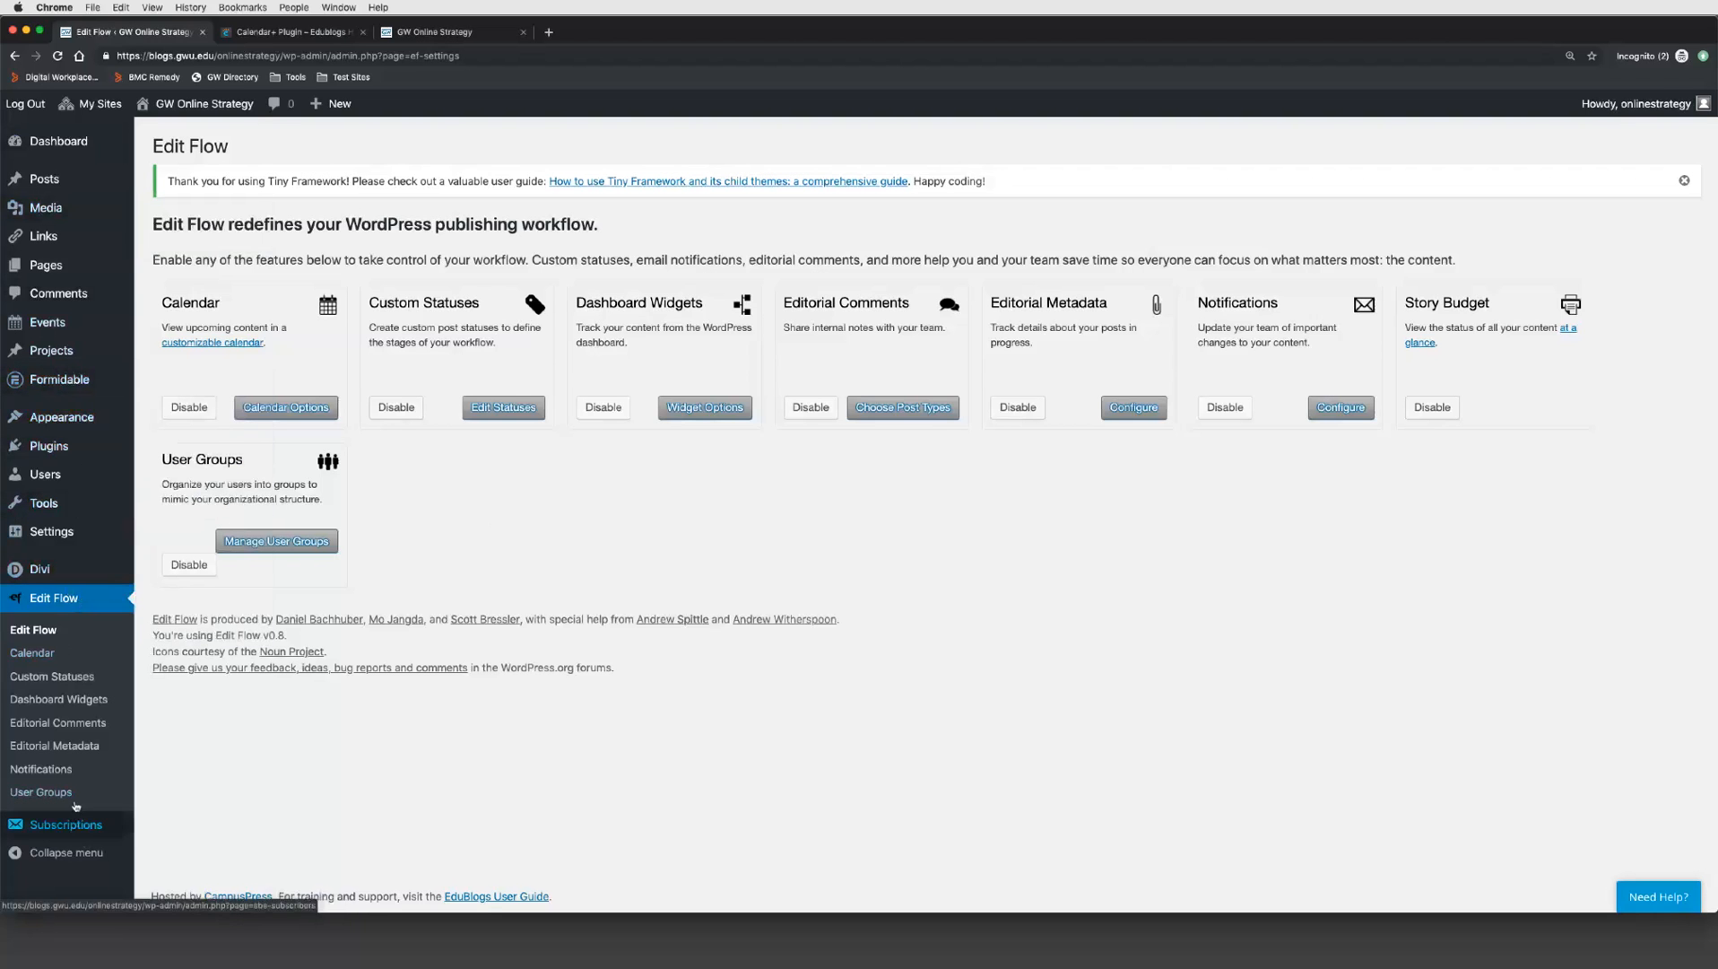
mouse_move(39, 571)
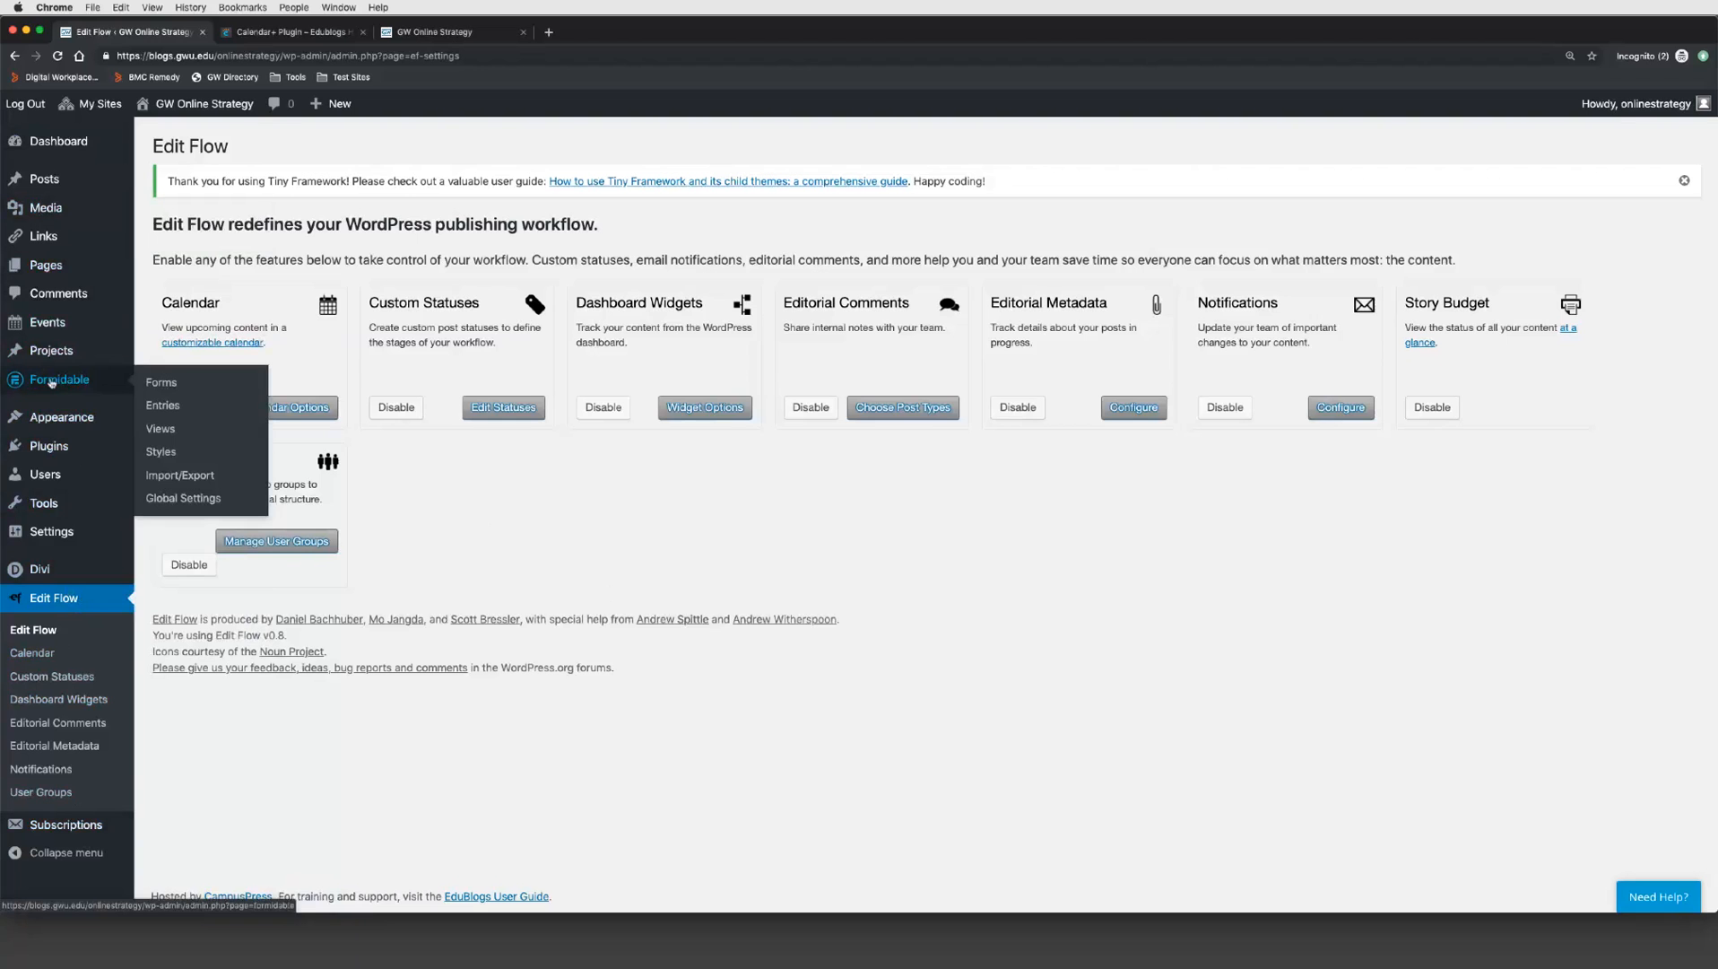
mouse_move(61, 421)
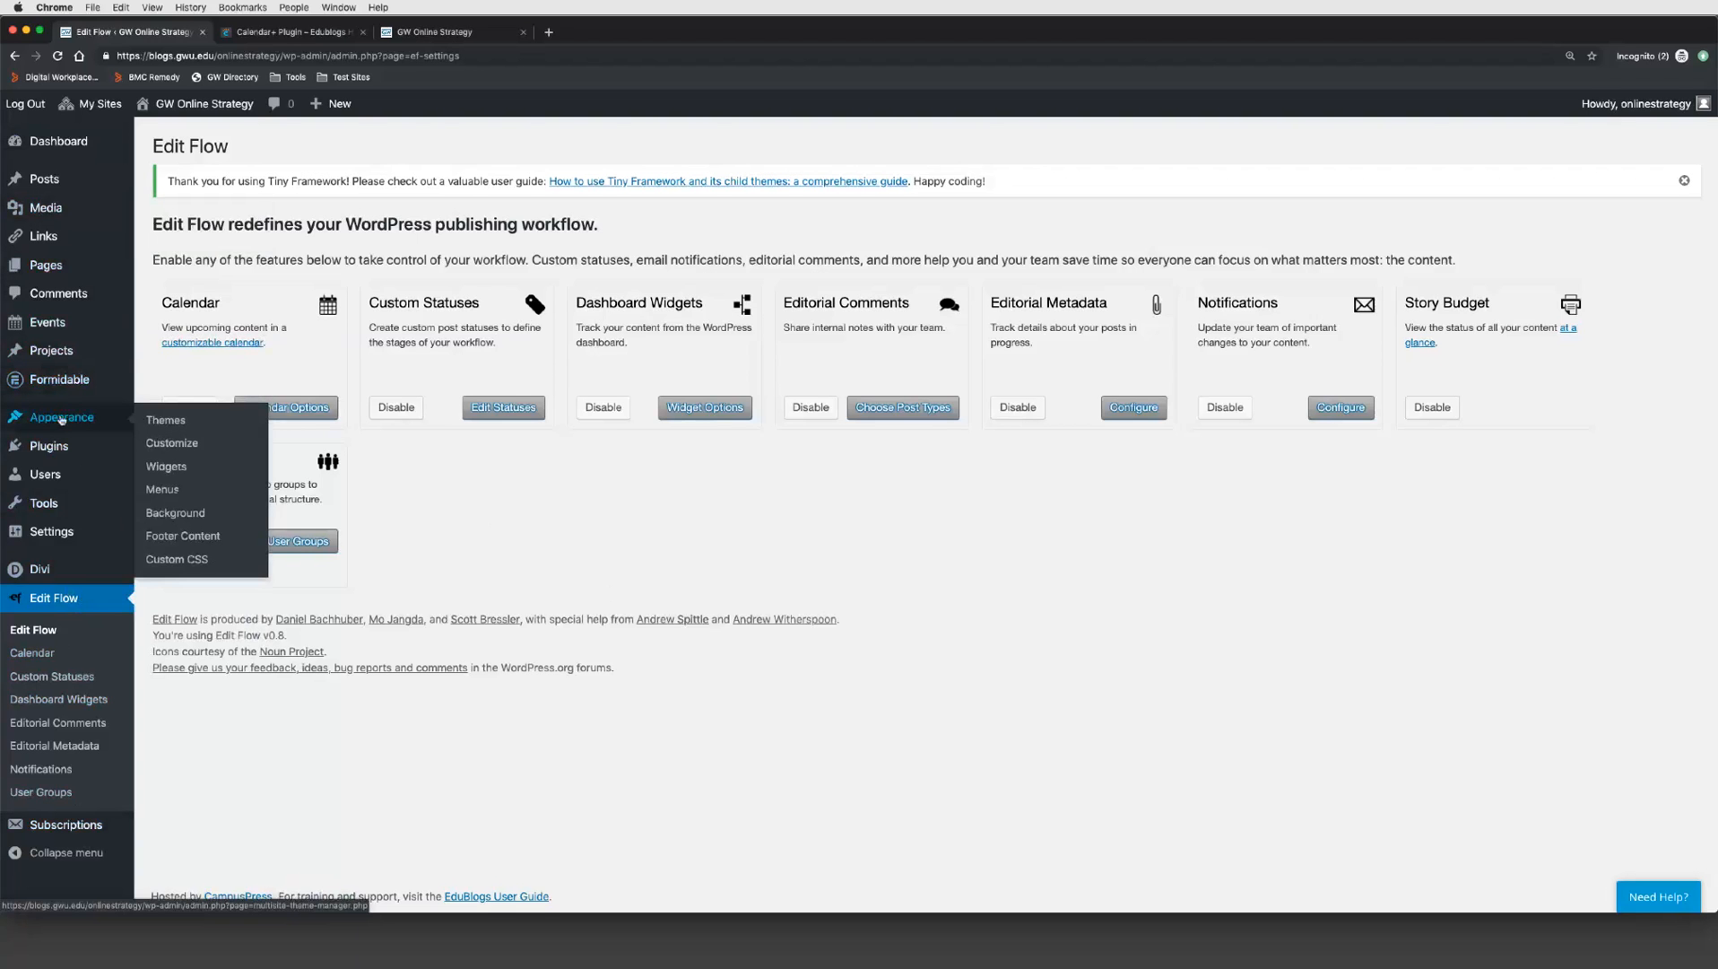
click(166, 467)
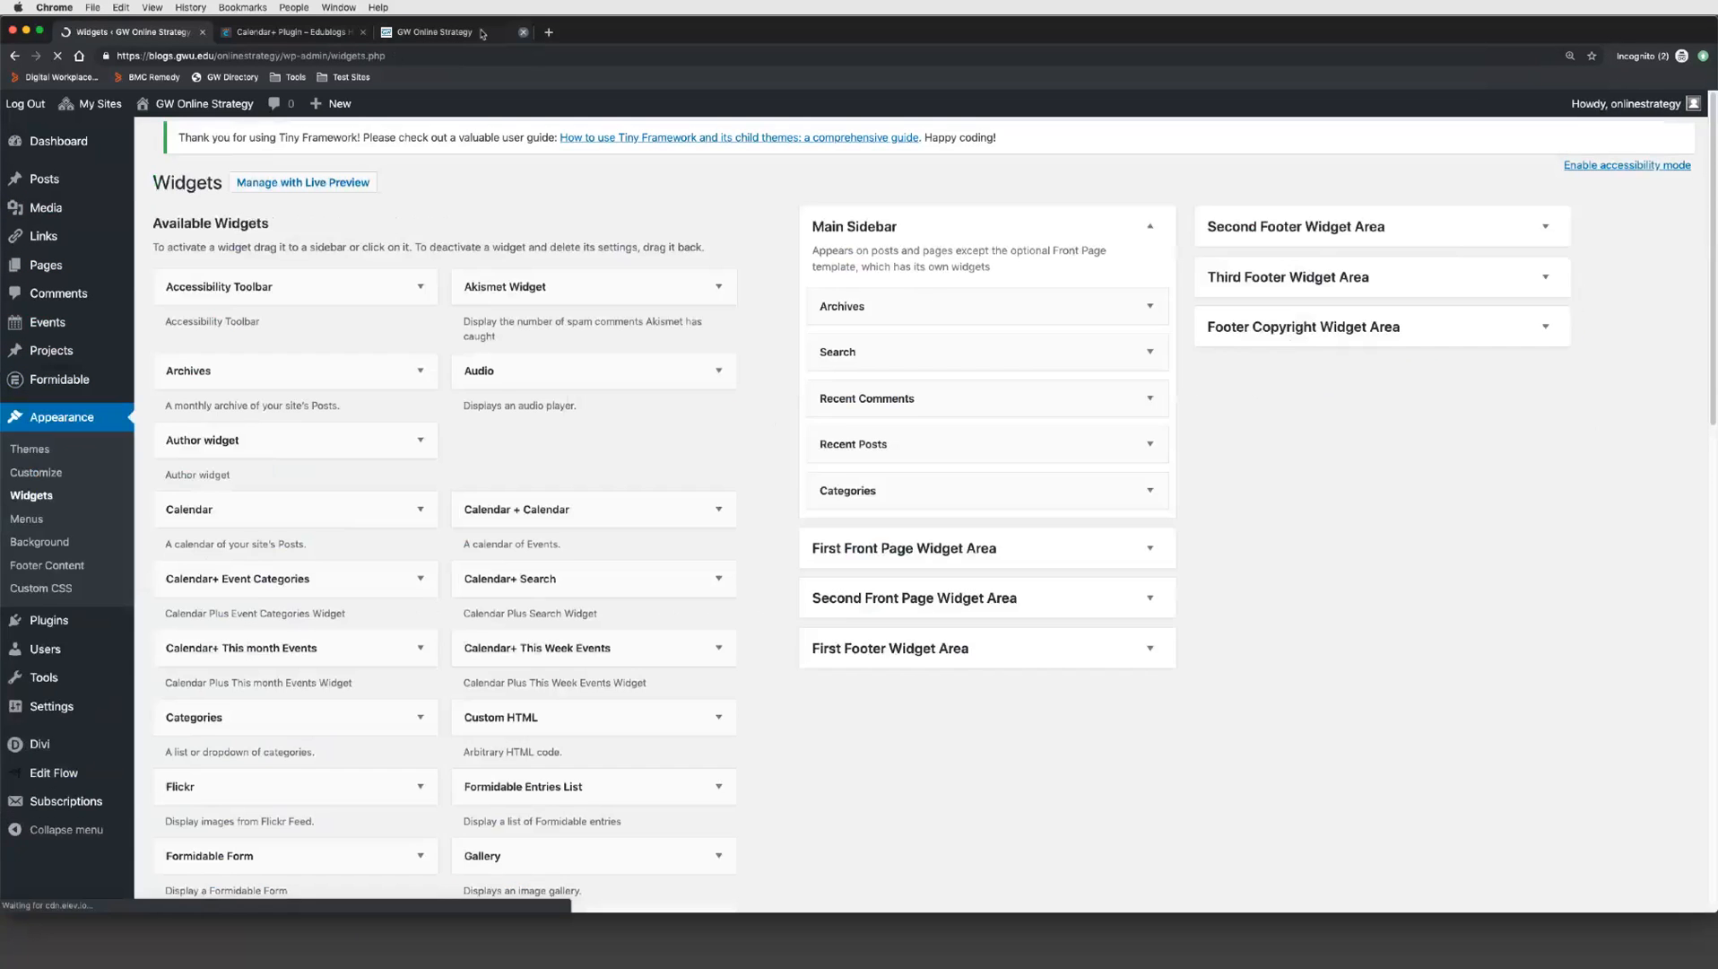
Step: Check the sidebar contents on the GW Online Strategy front page, and return to the Widgets page
click(467, 33)
scroll(1309, 579, down, 1)
scroll(1310, 579, down, 3)
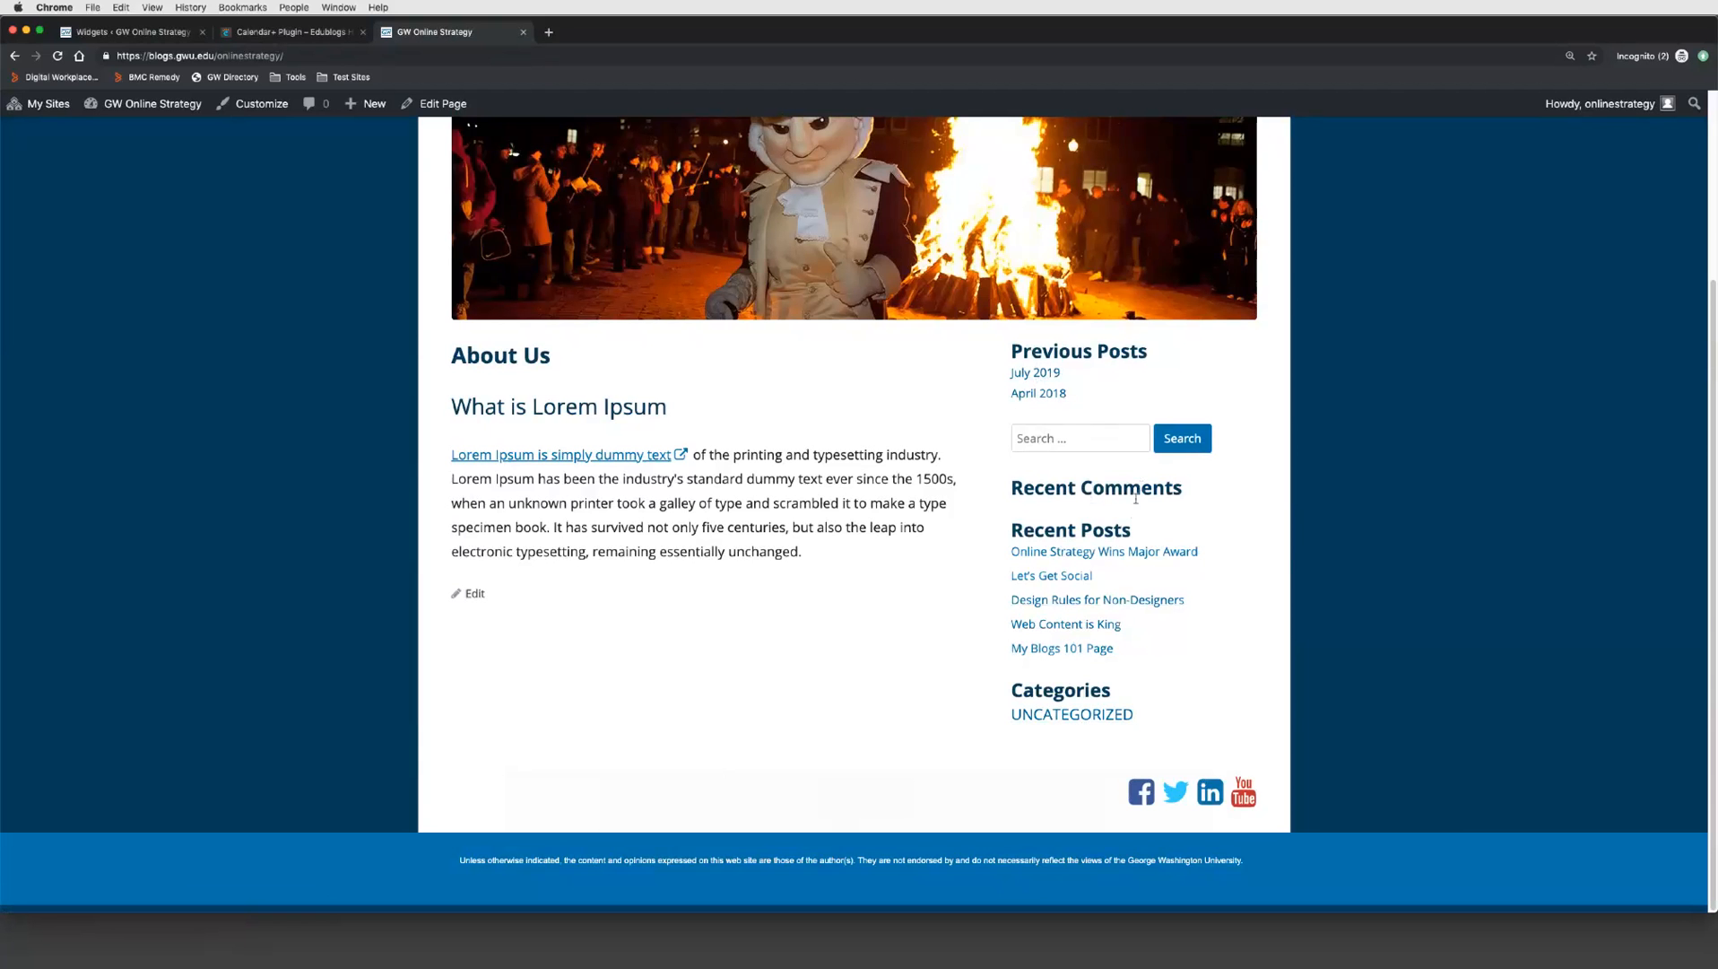
click(145, 33)
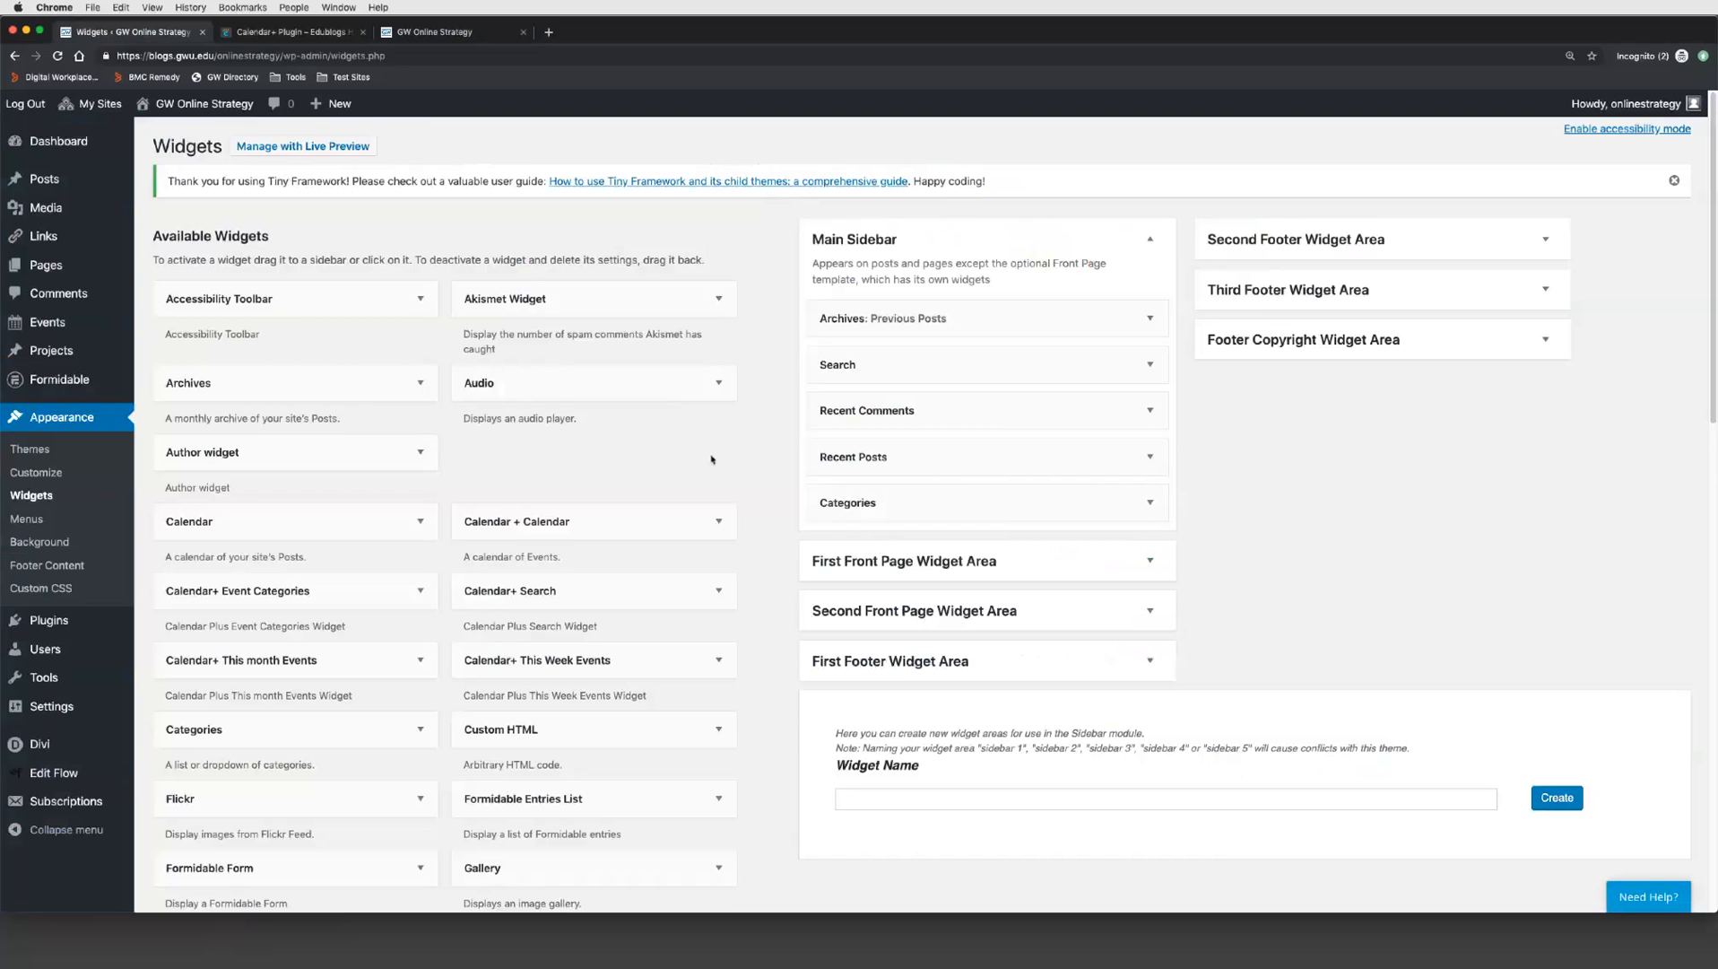
Step: Look through the available widgets, including the Calendar+ and Formidable ones, alongside the site's widget areas
scroll(712, 459, down, 1)
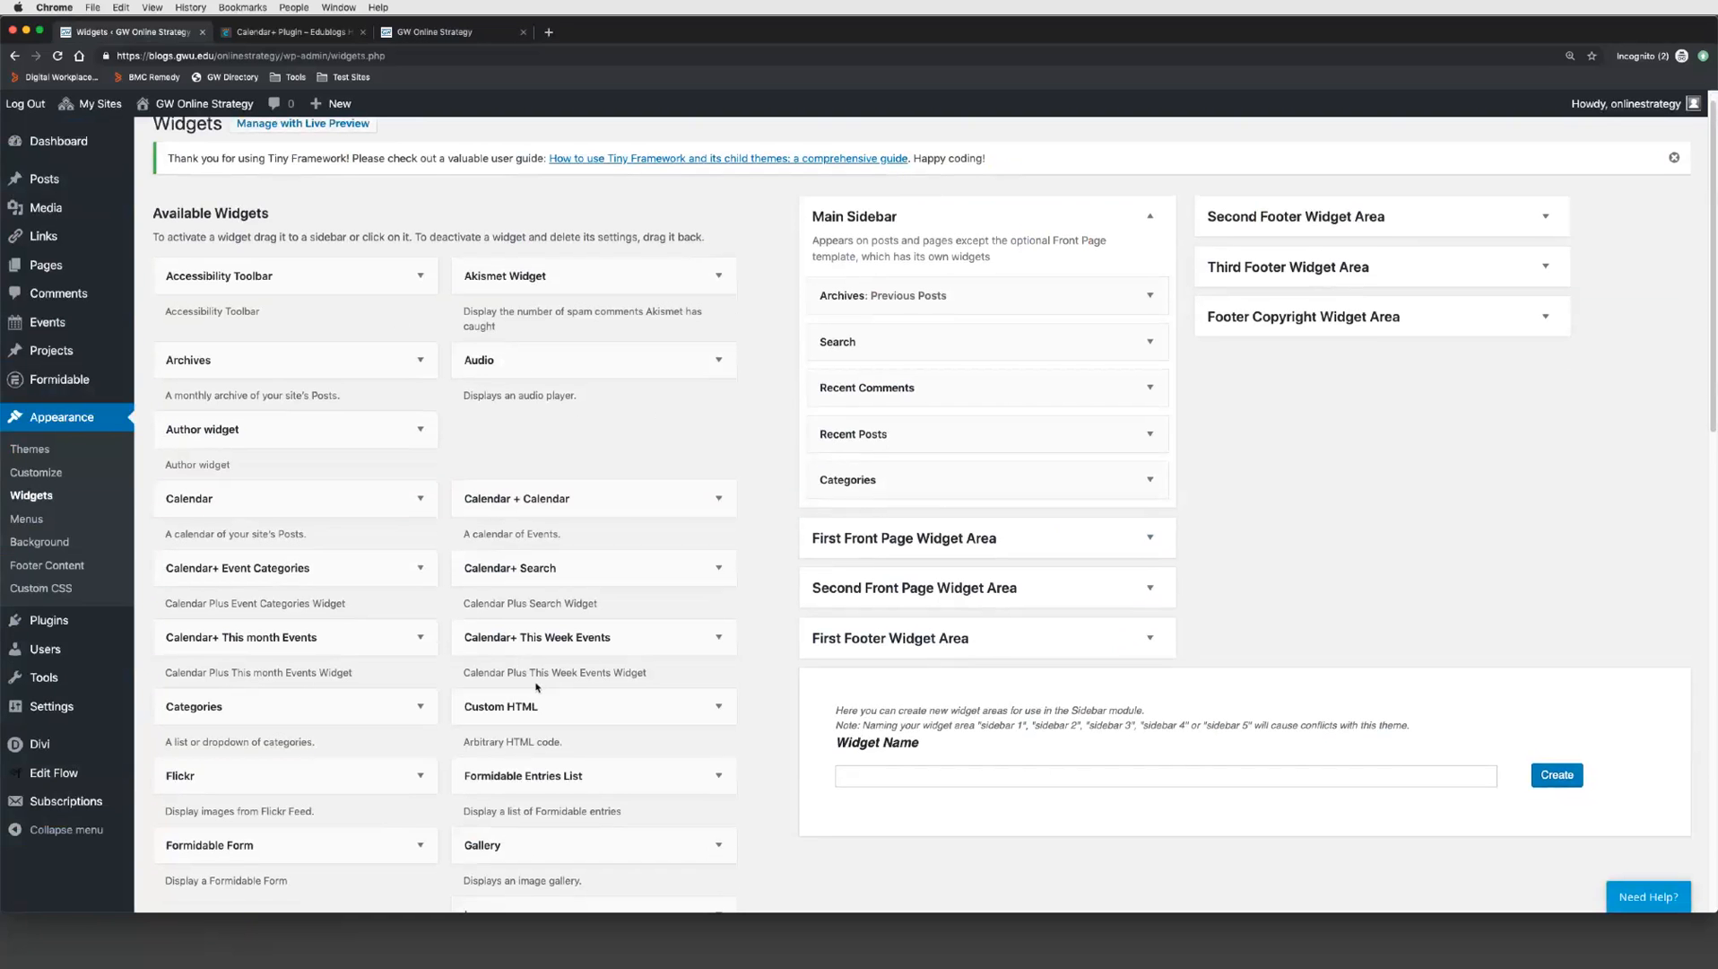
scroll(633, 527, down, 3)
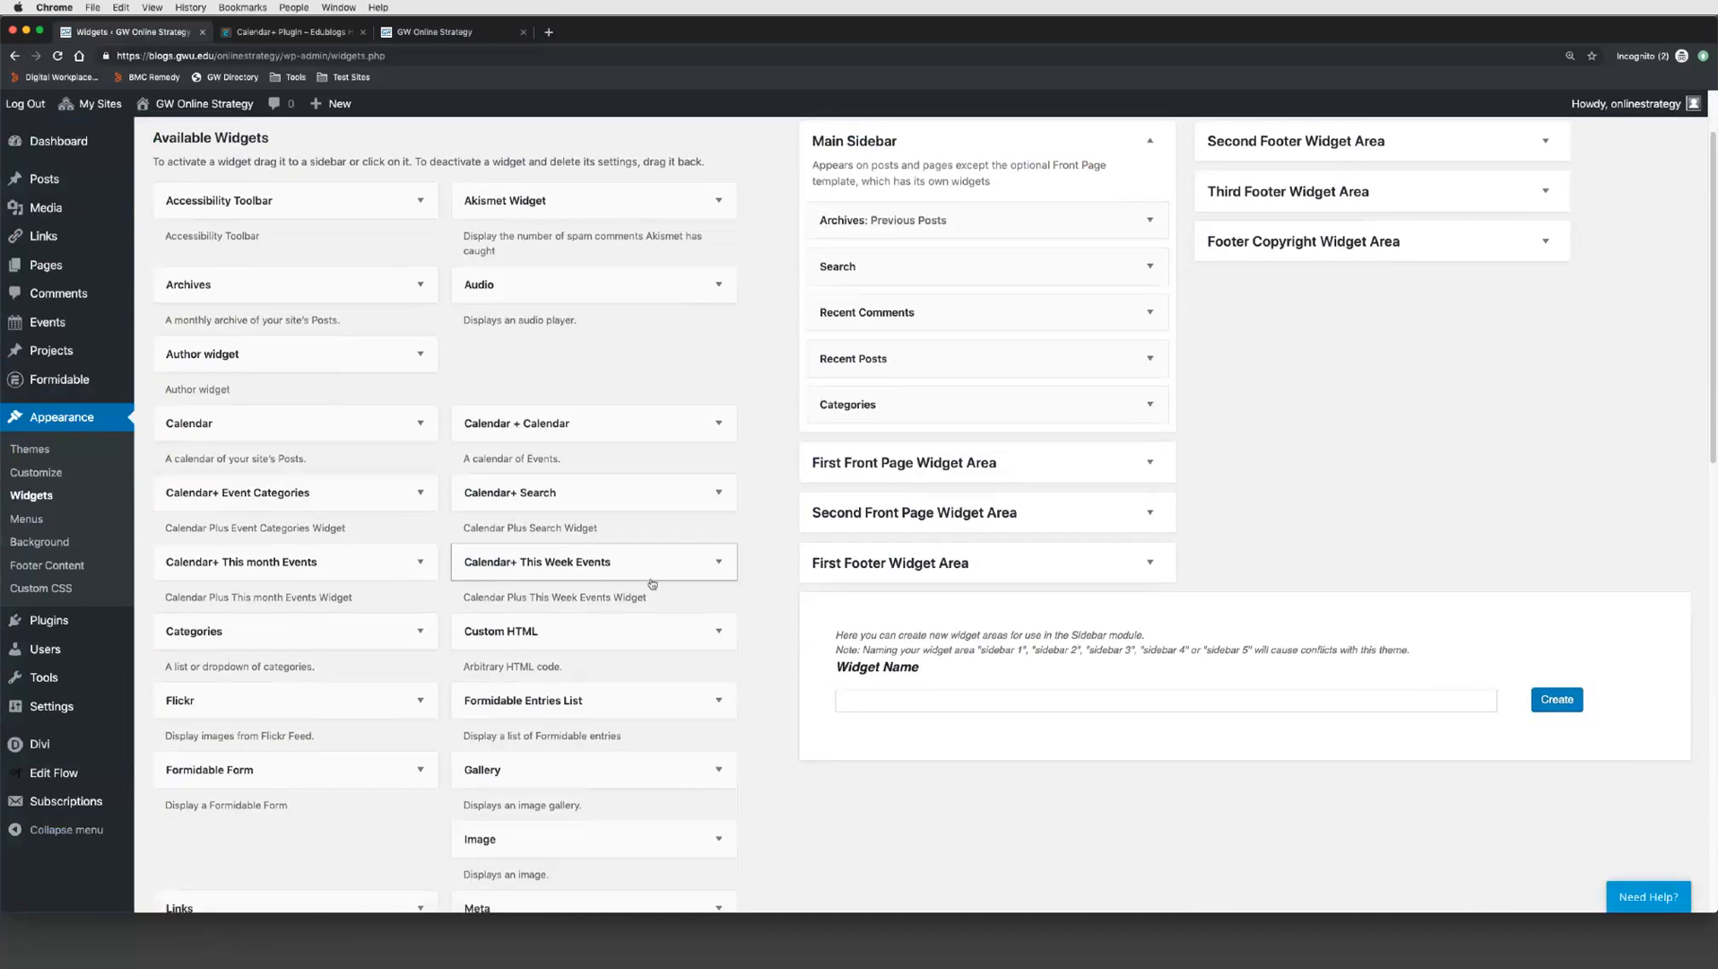
scroll(652, 583, down, 1)
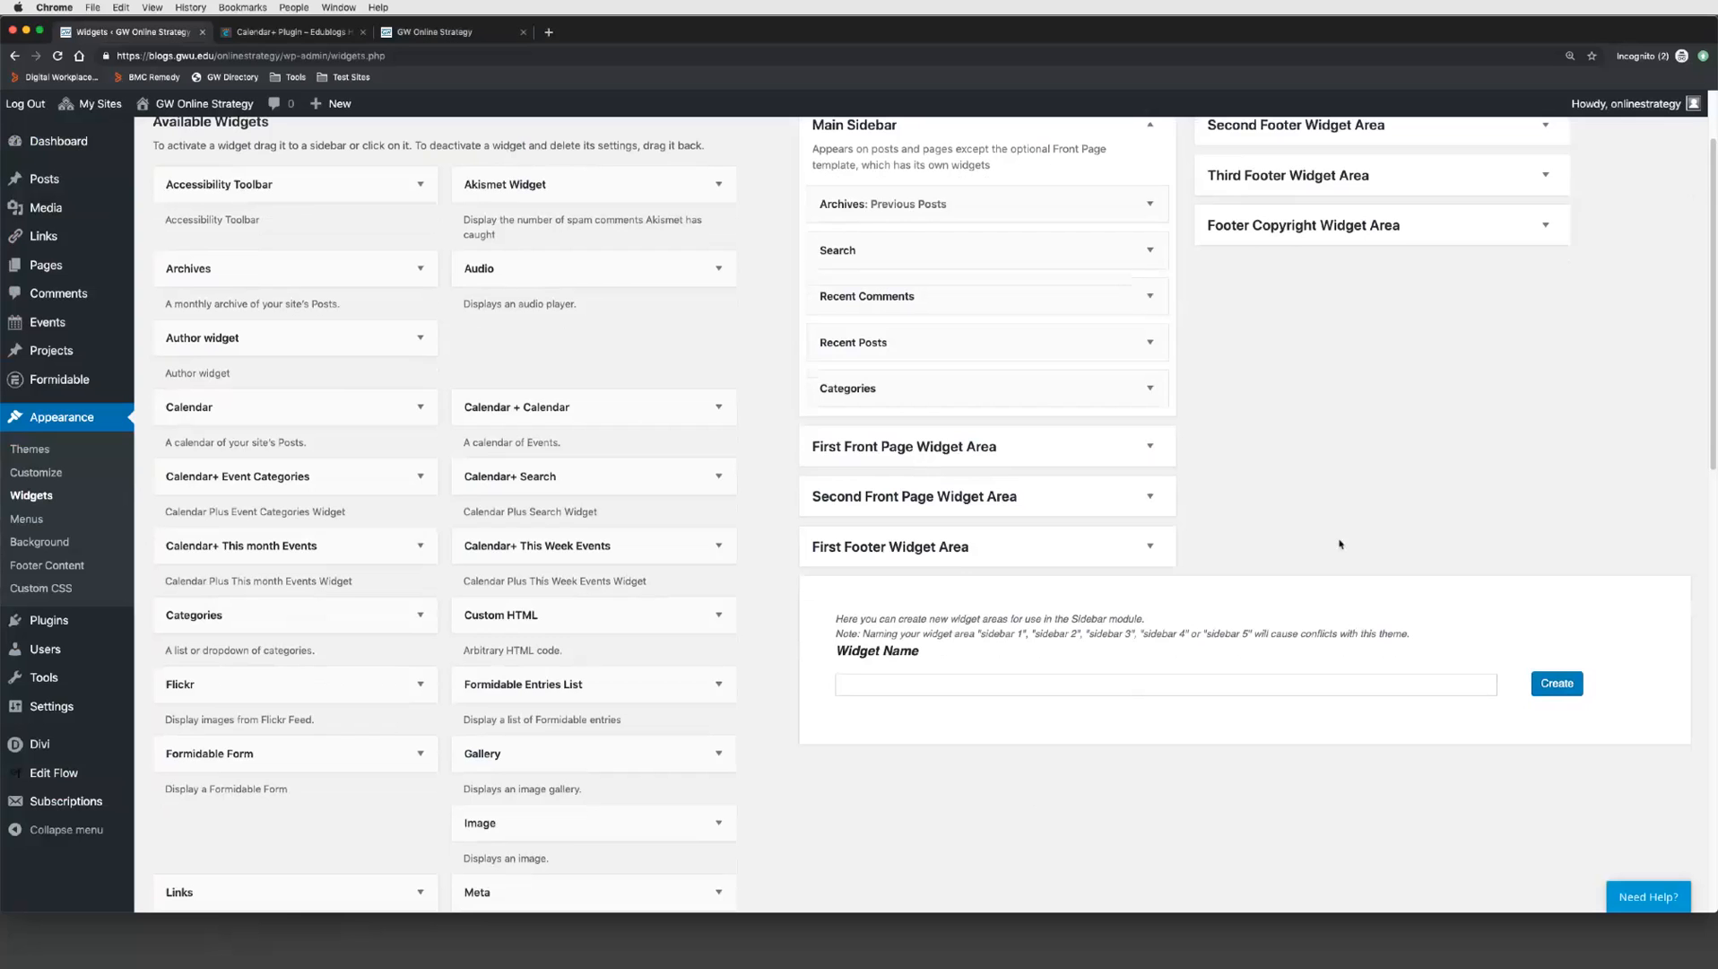
scroll(1340, 543, up, 3)
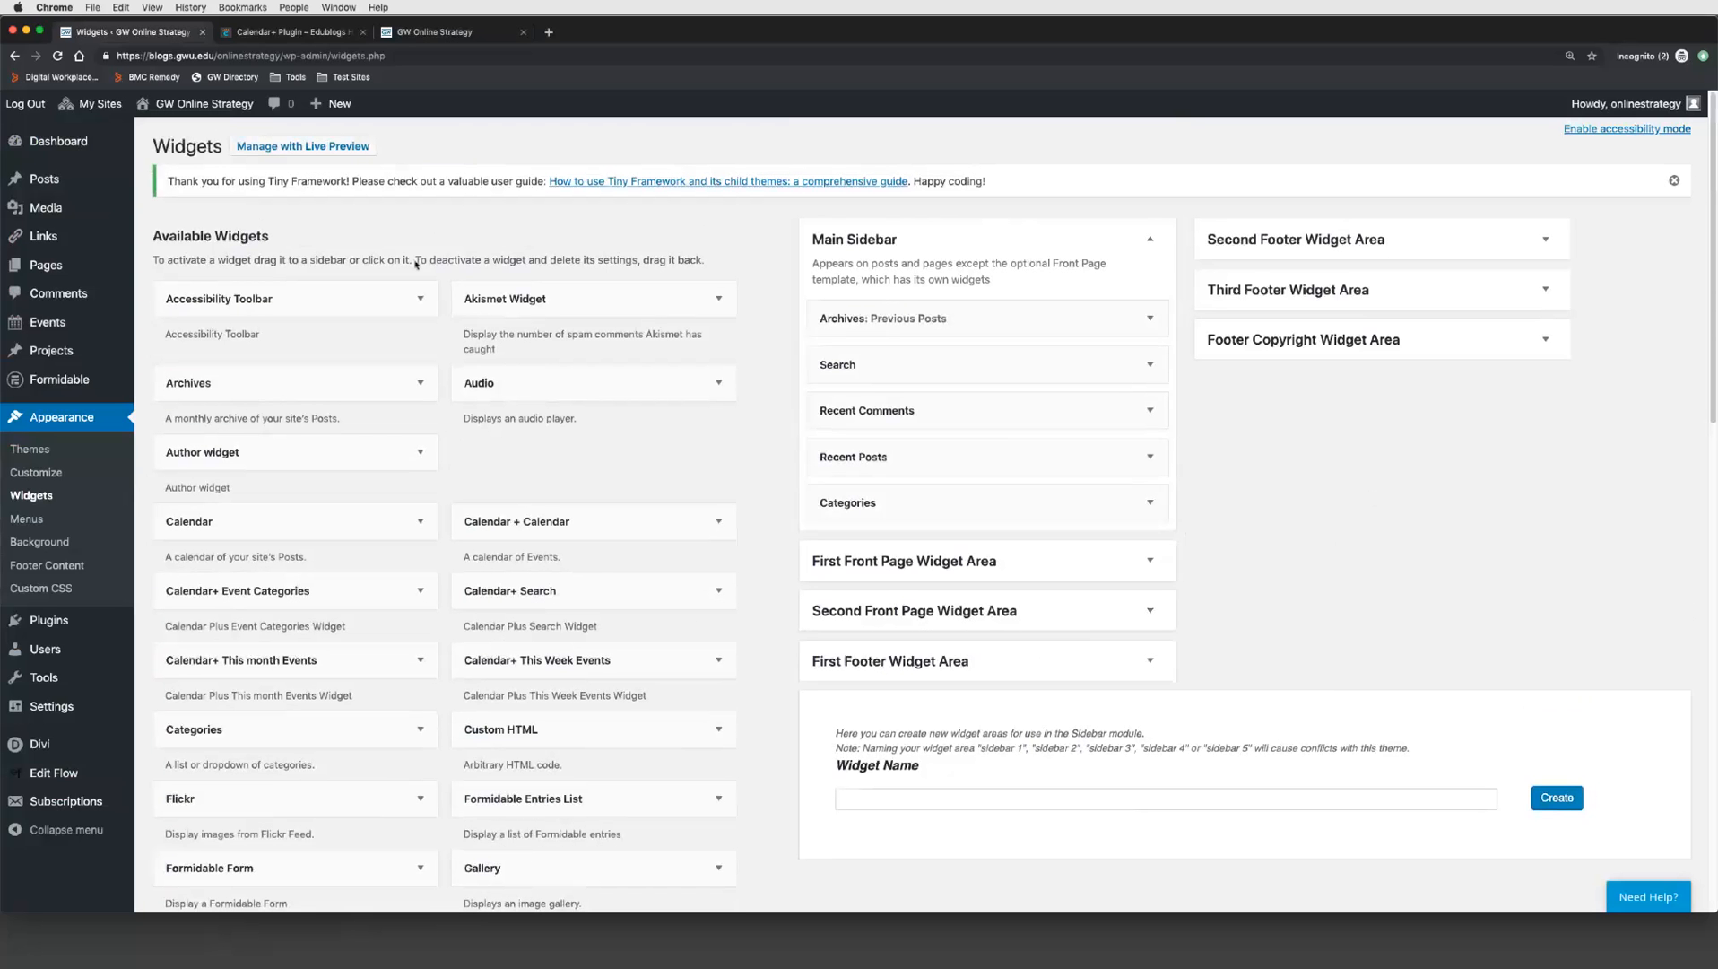
scroll(580, 715, down, 1)
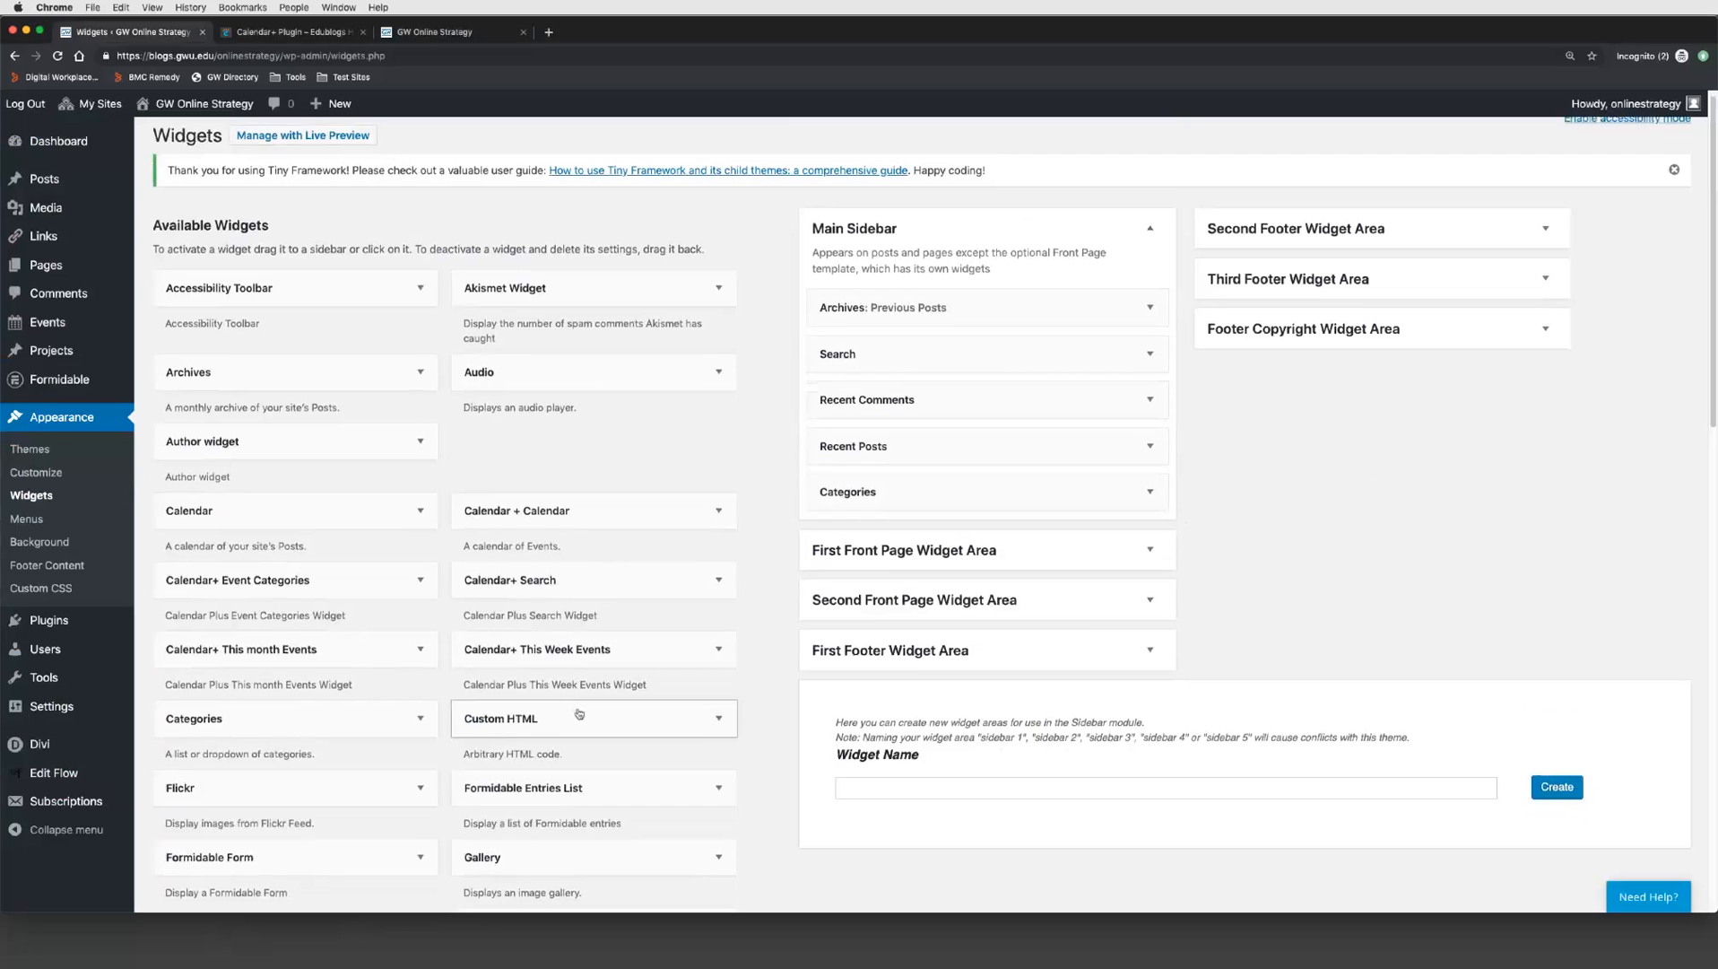
scroll(565, 700, down, 1)
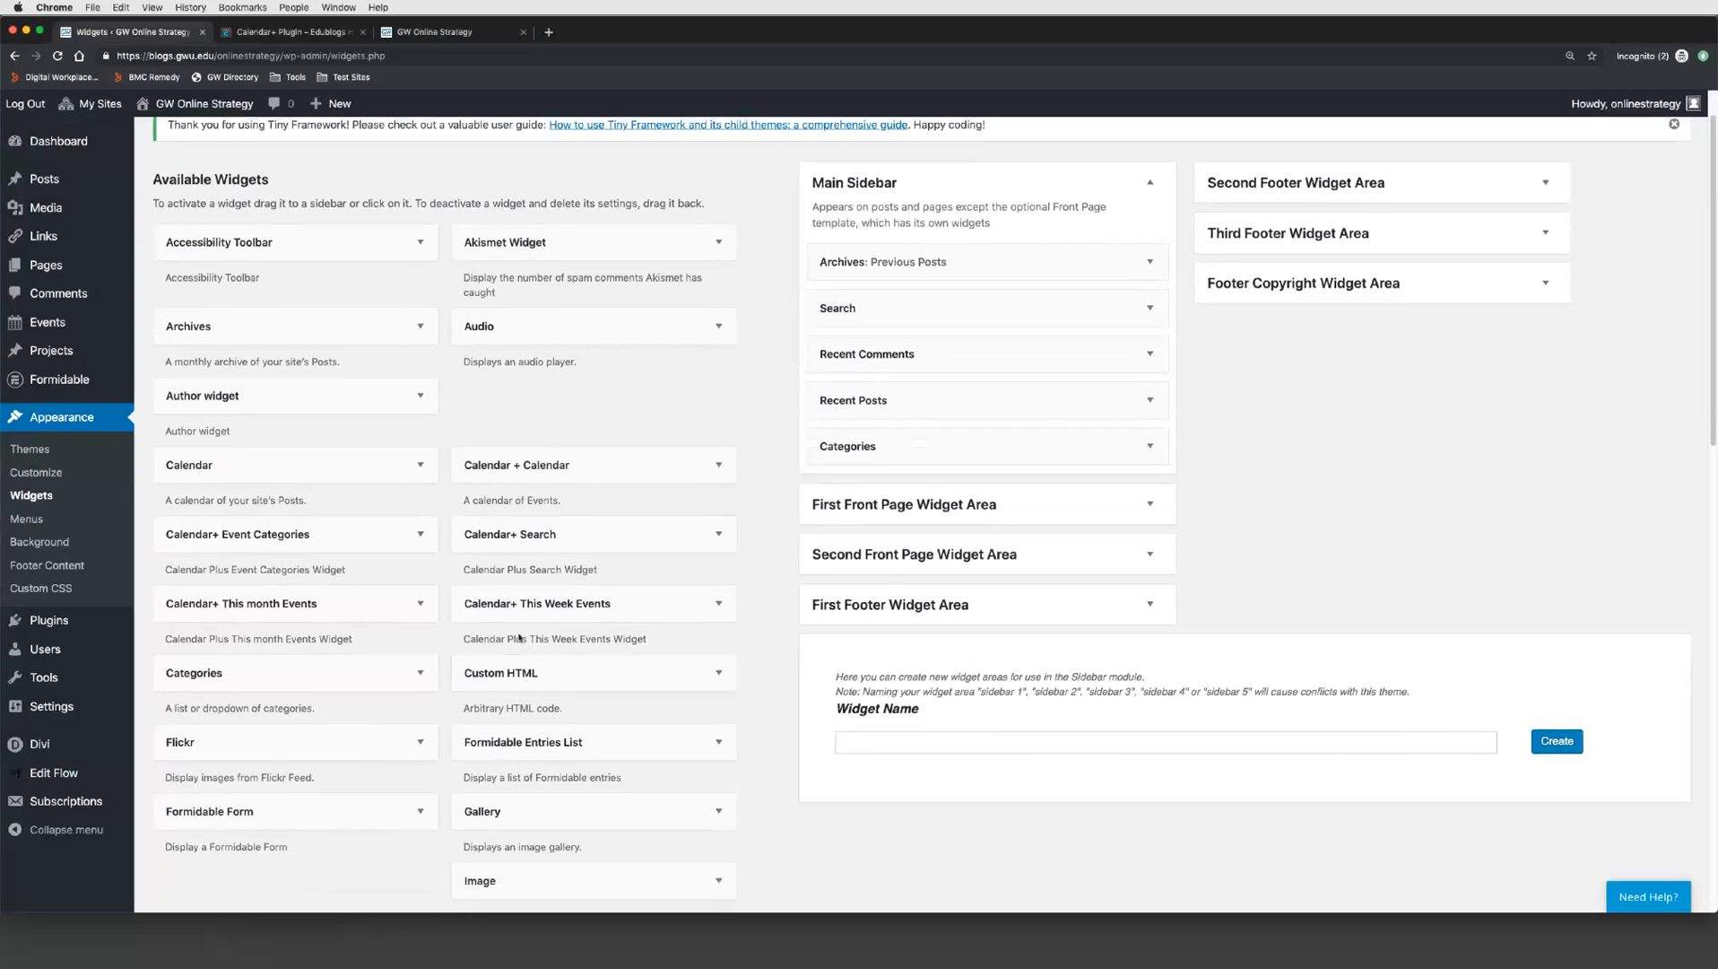
scroll(538, 666, down, 1)
scroll(536, 661, down, 2)
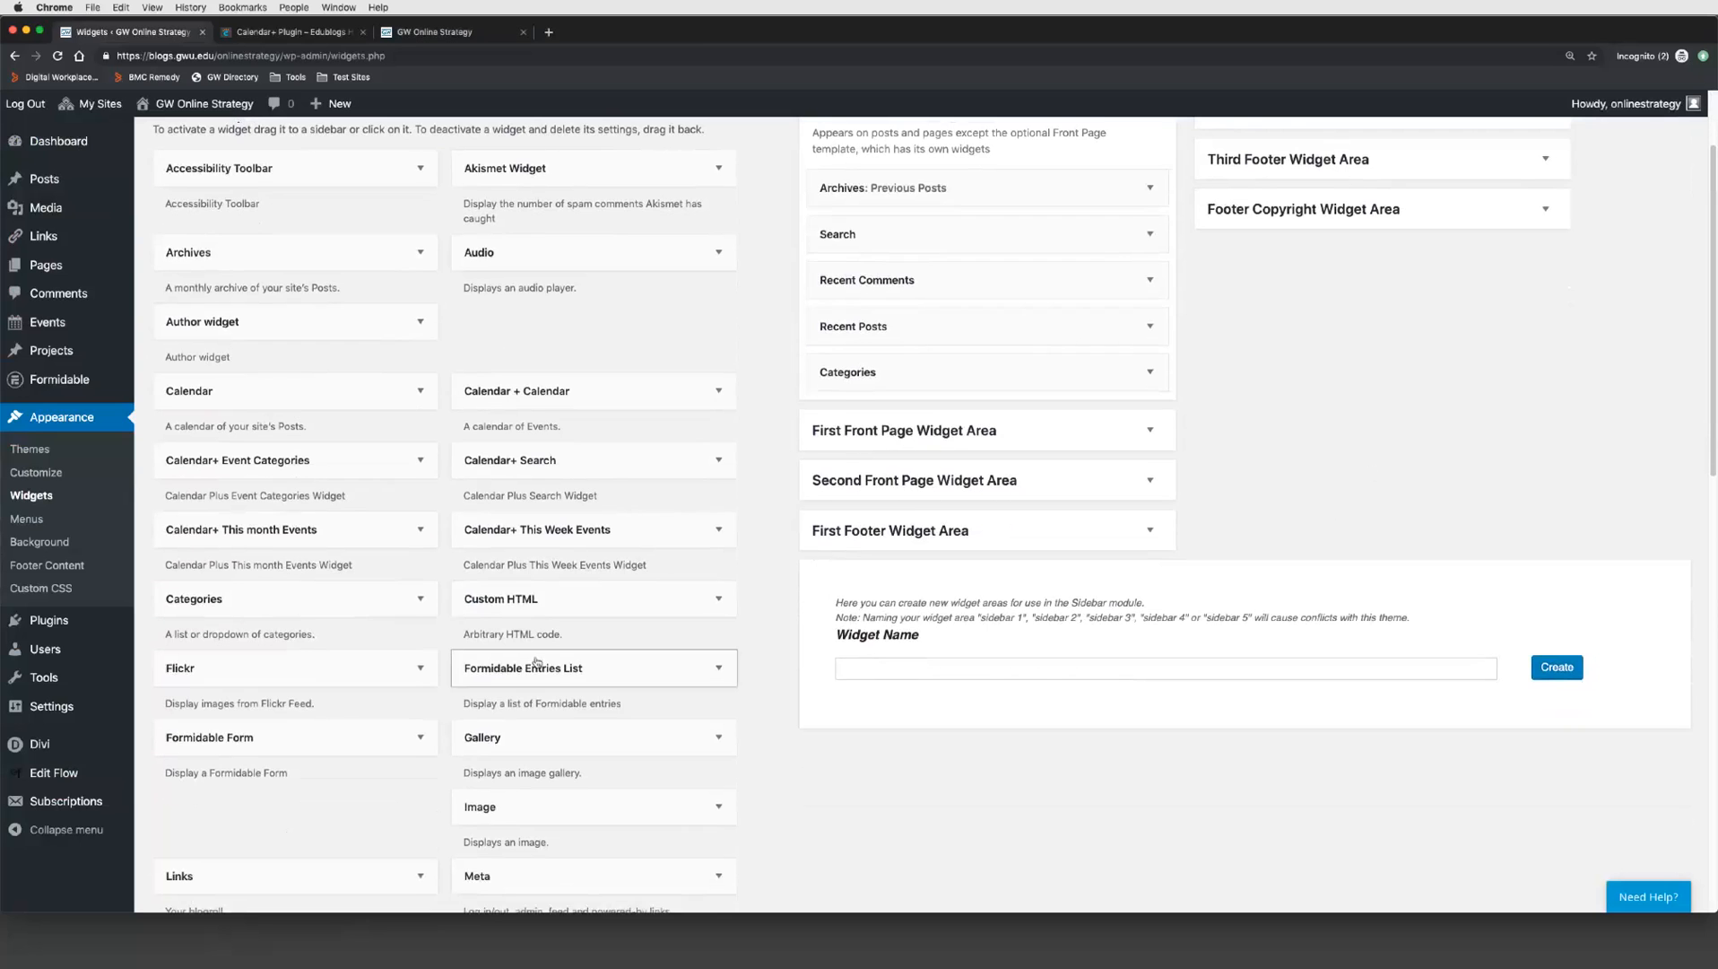
scroll(536, 664, up, 1)
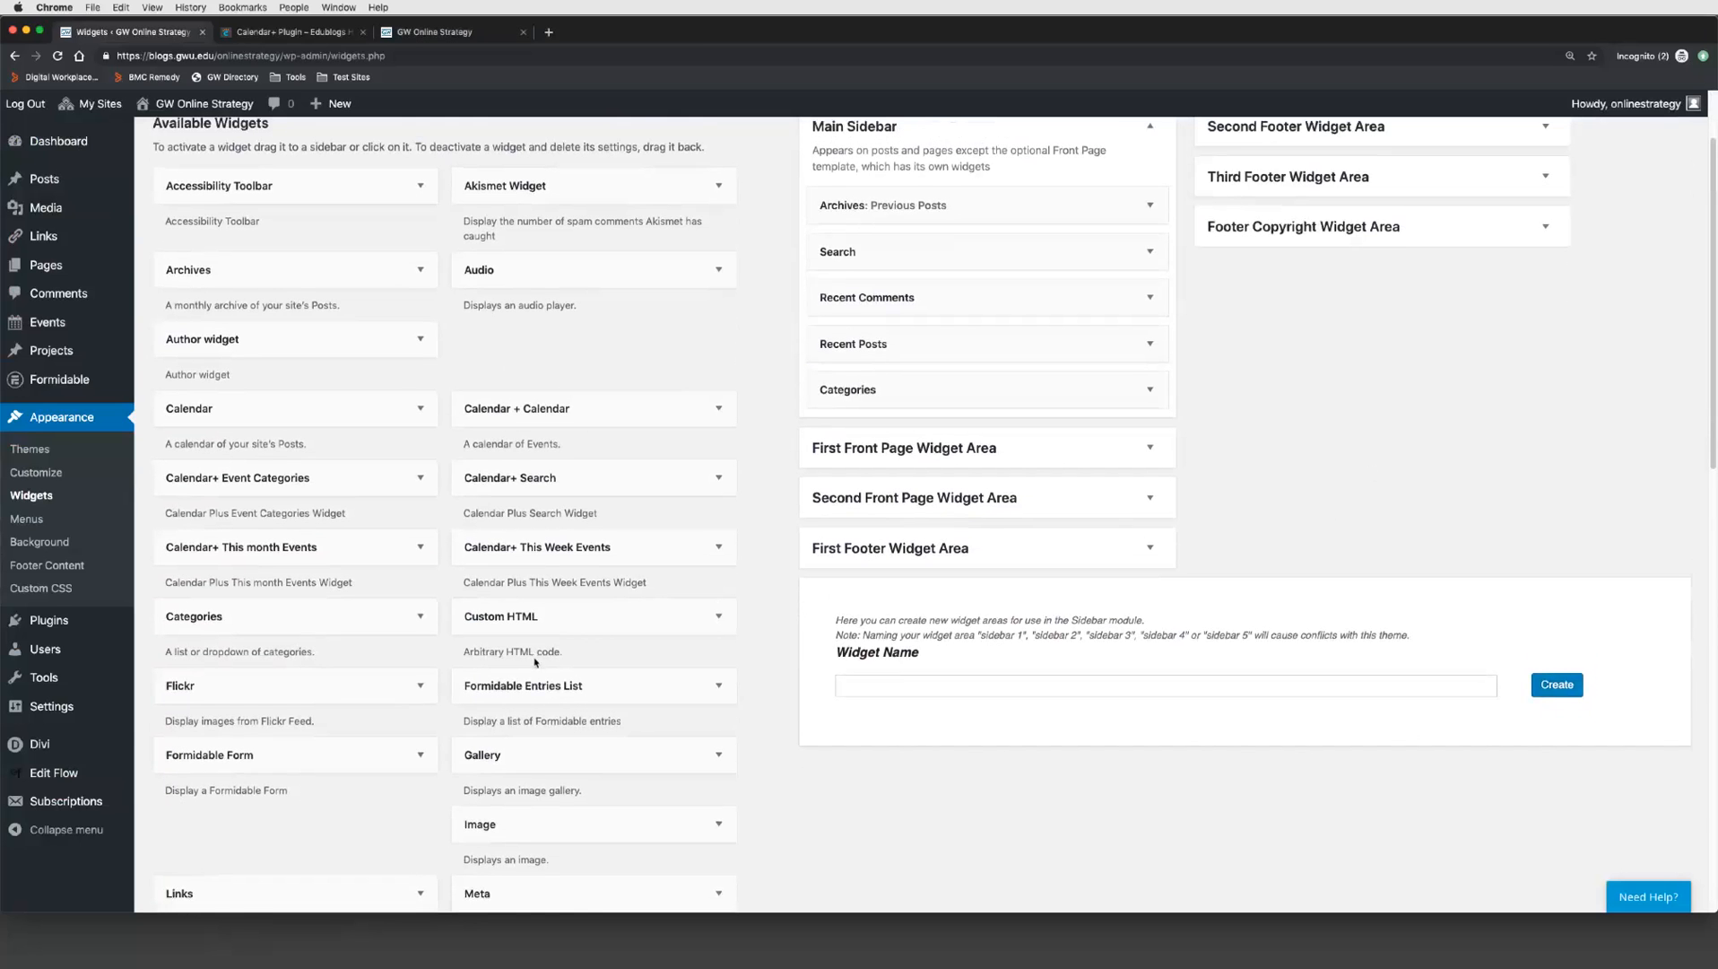
Step: Check where the Formidable Form widget can be placed, and view the Inactive Widgets by temporarily collapsing the available ones
click(419, 758)
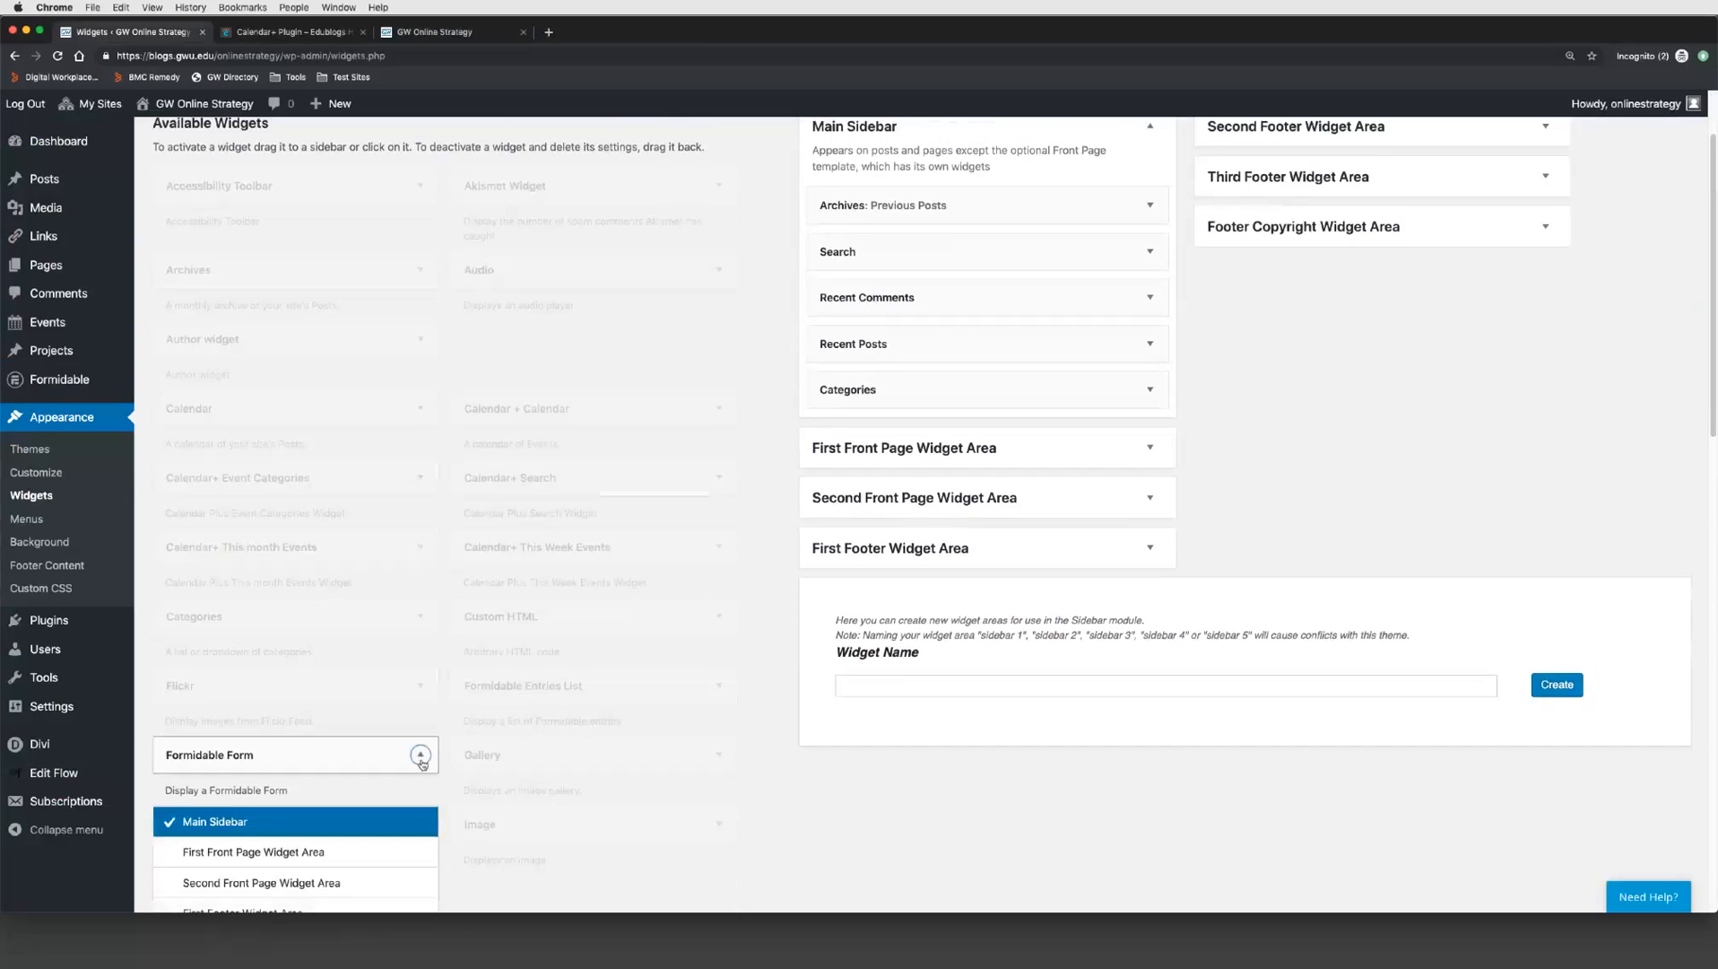
click(421, 759)
scroll(622, 501, up, 1)
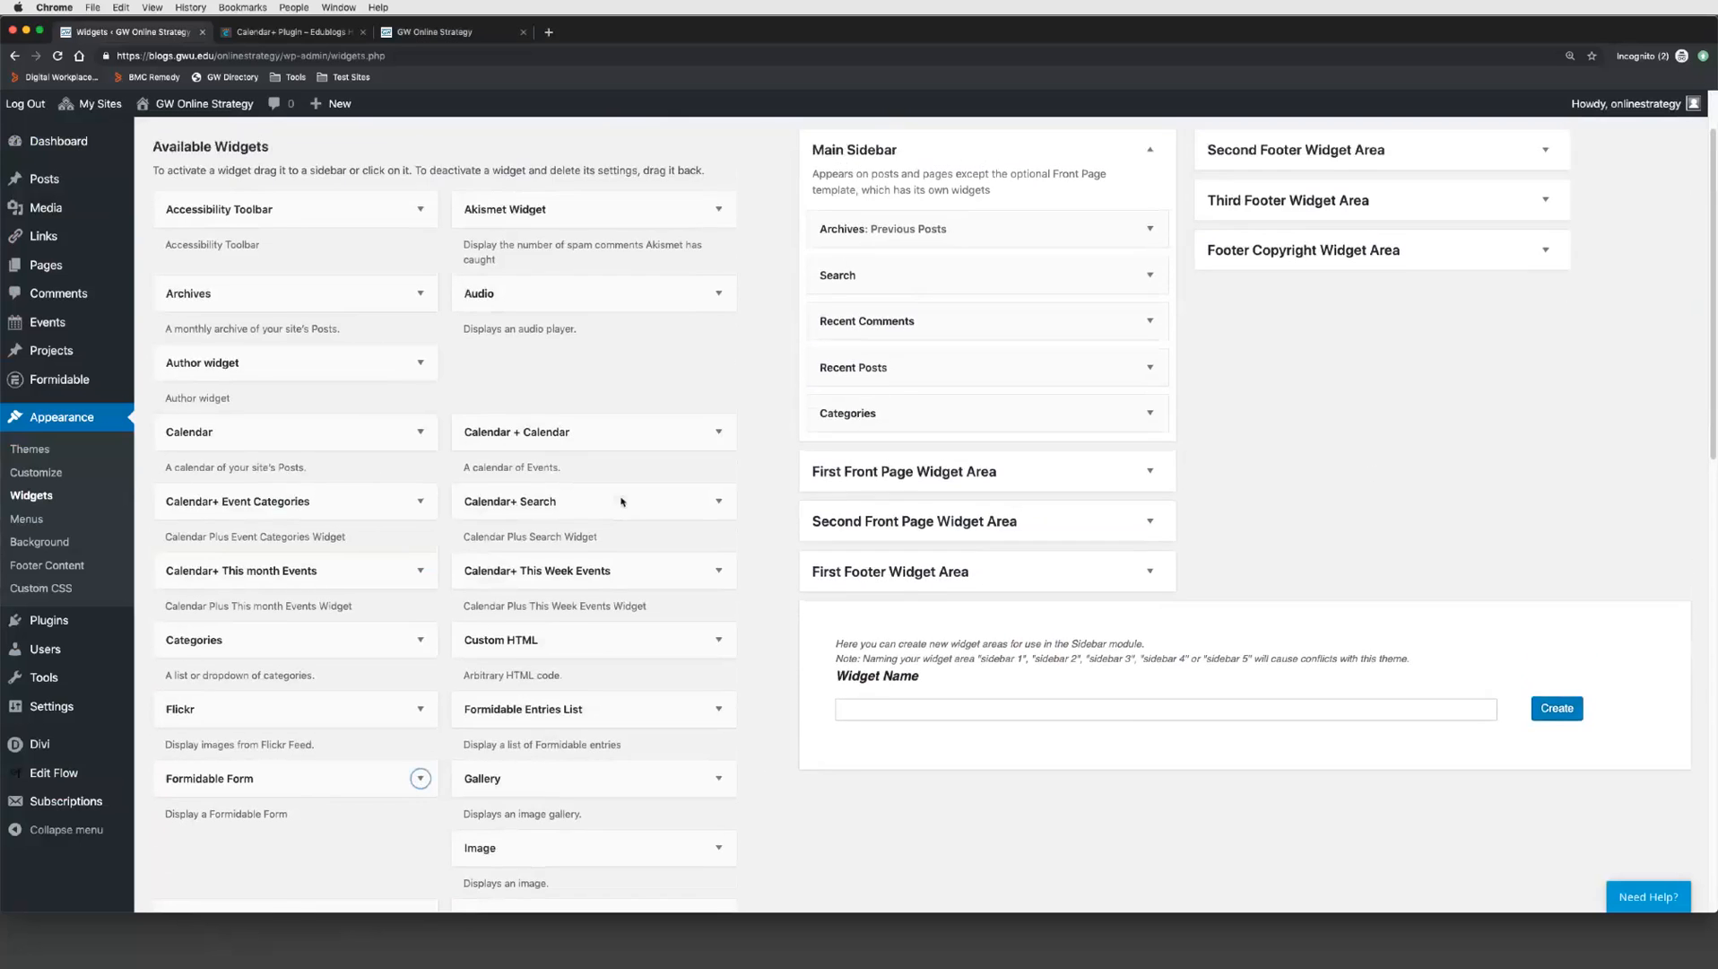
scroll(621, 501, up, 4)
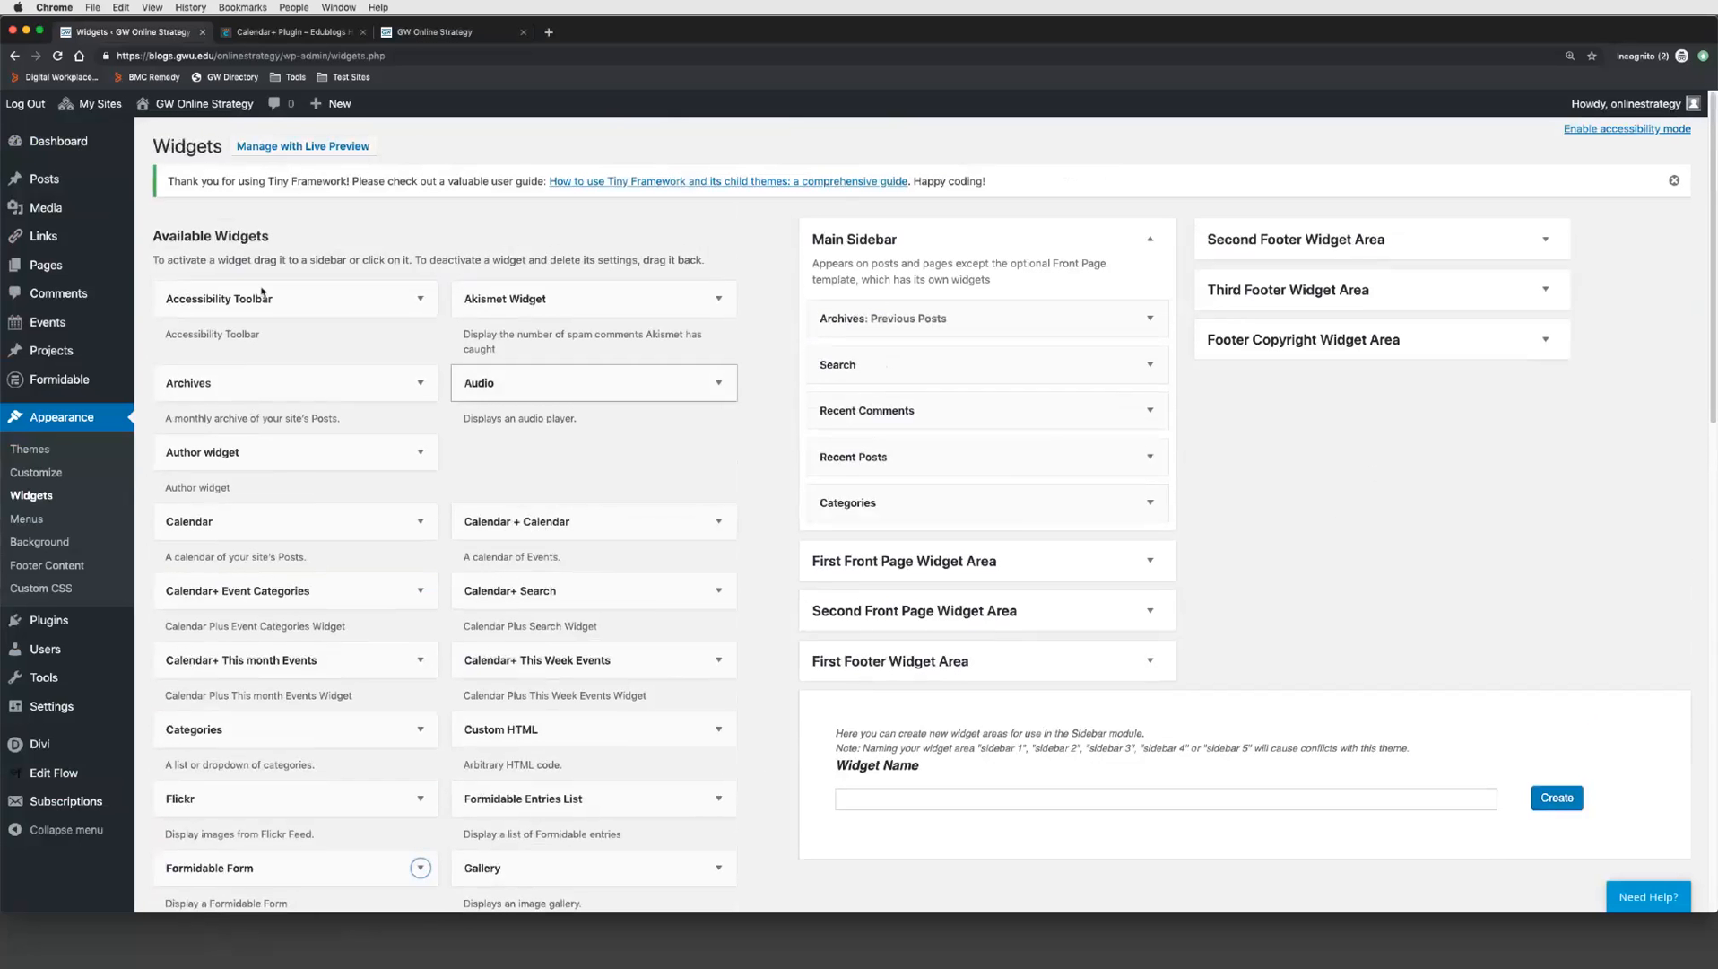
click(257, 241)
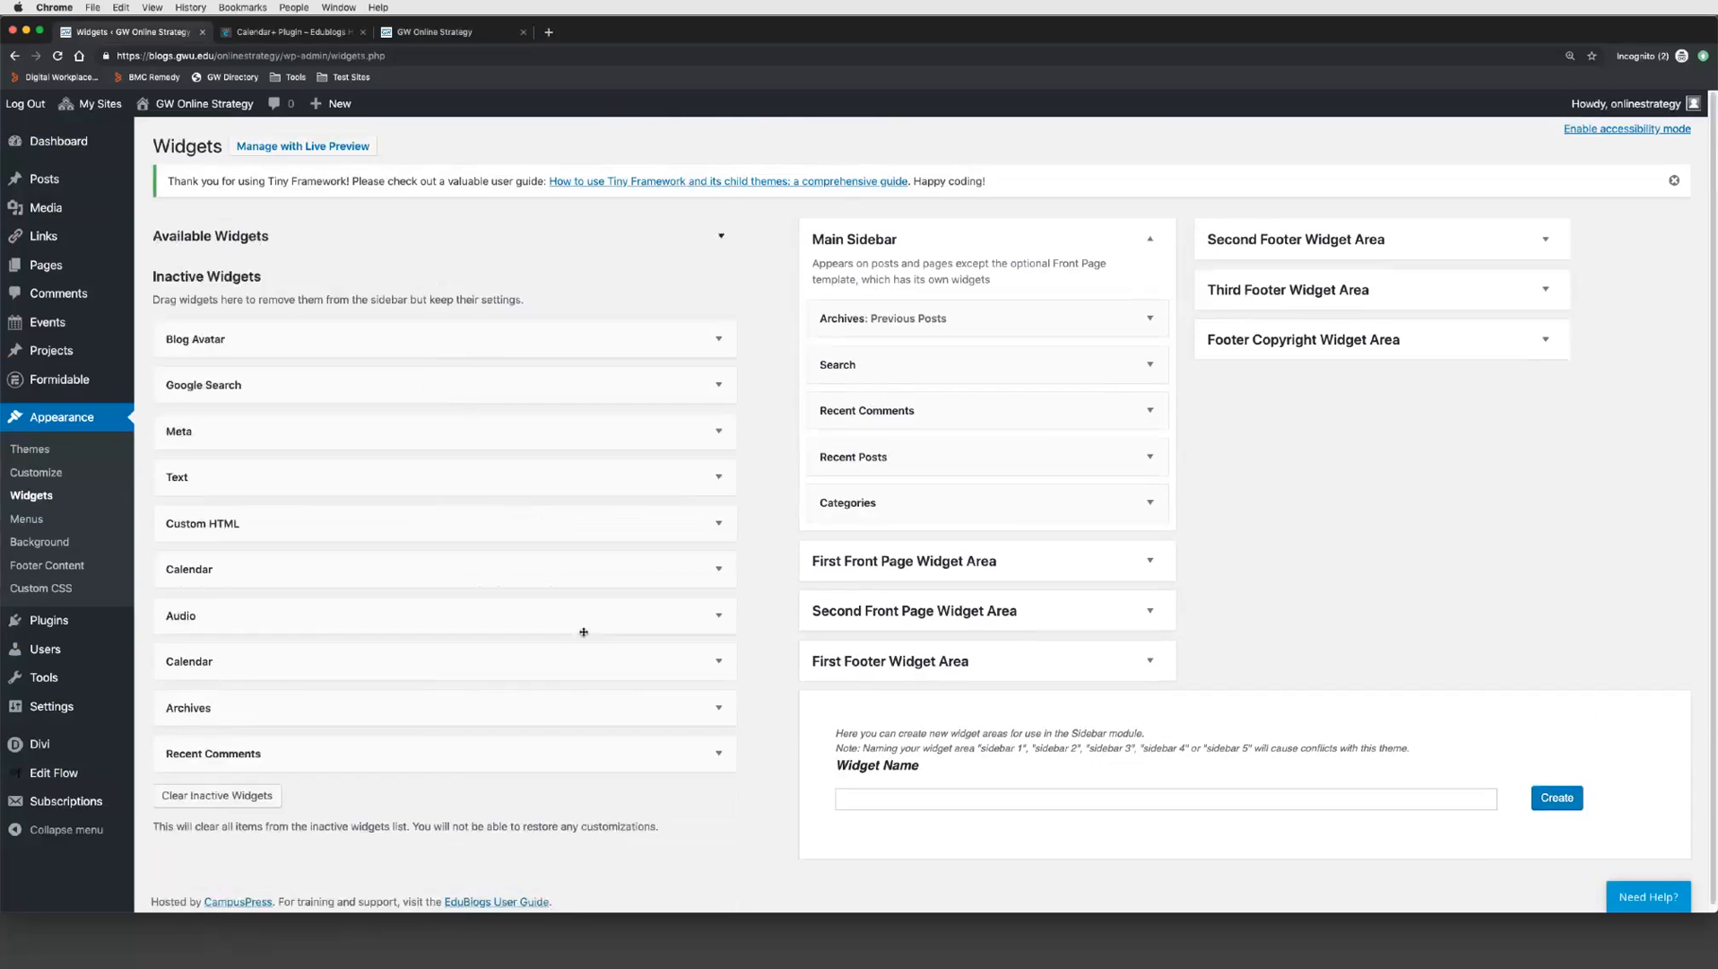
click(235, 242)
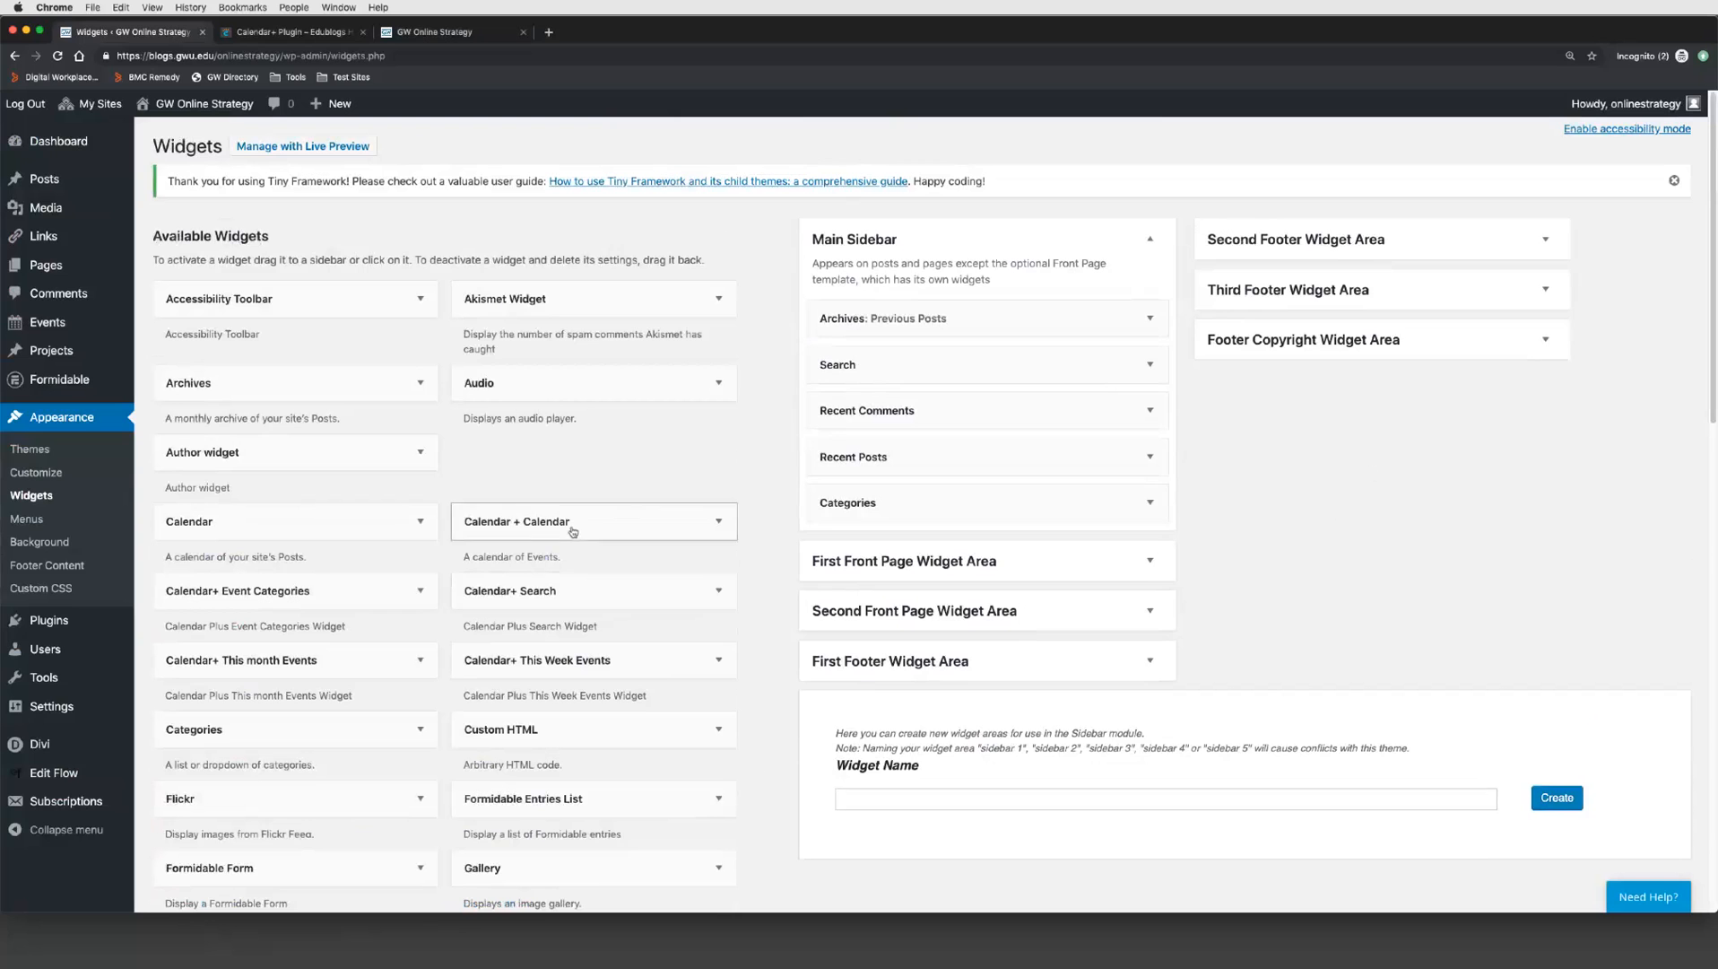
Step: Add the Calendar + Calendar widget to the First Front Page Widget Area, and highlight its notice about the Events page
drag(574, 534, 963, 663)
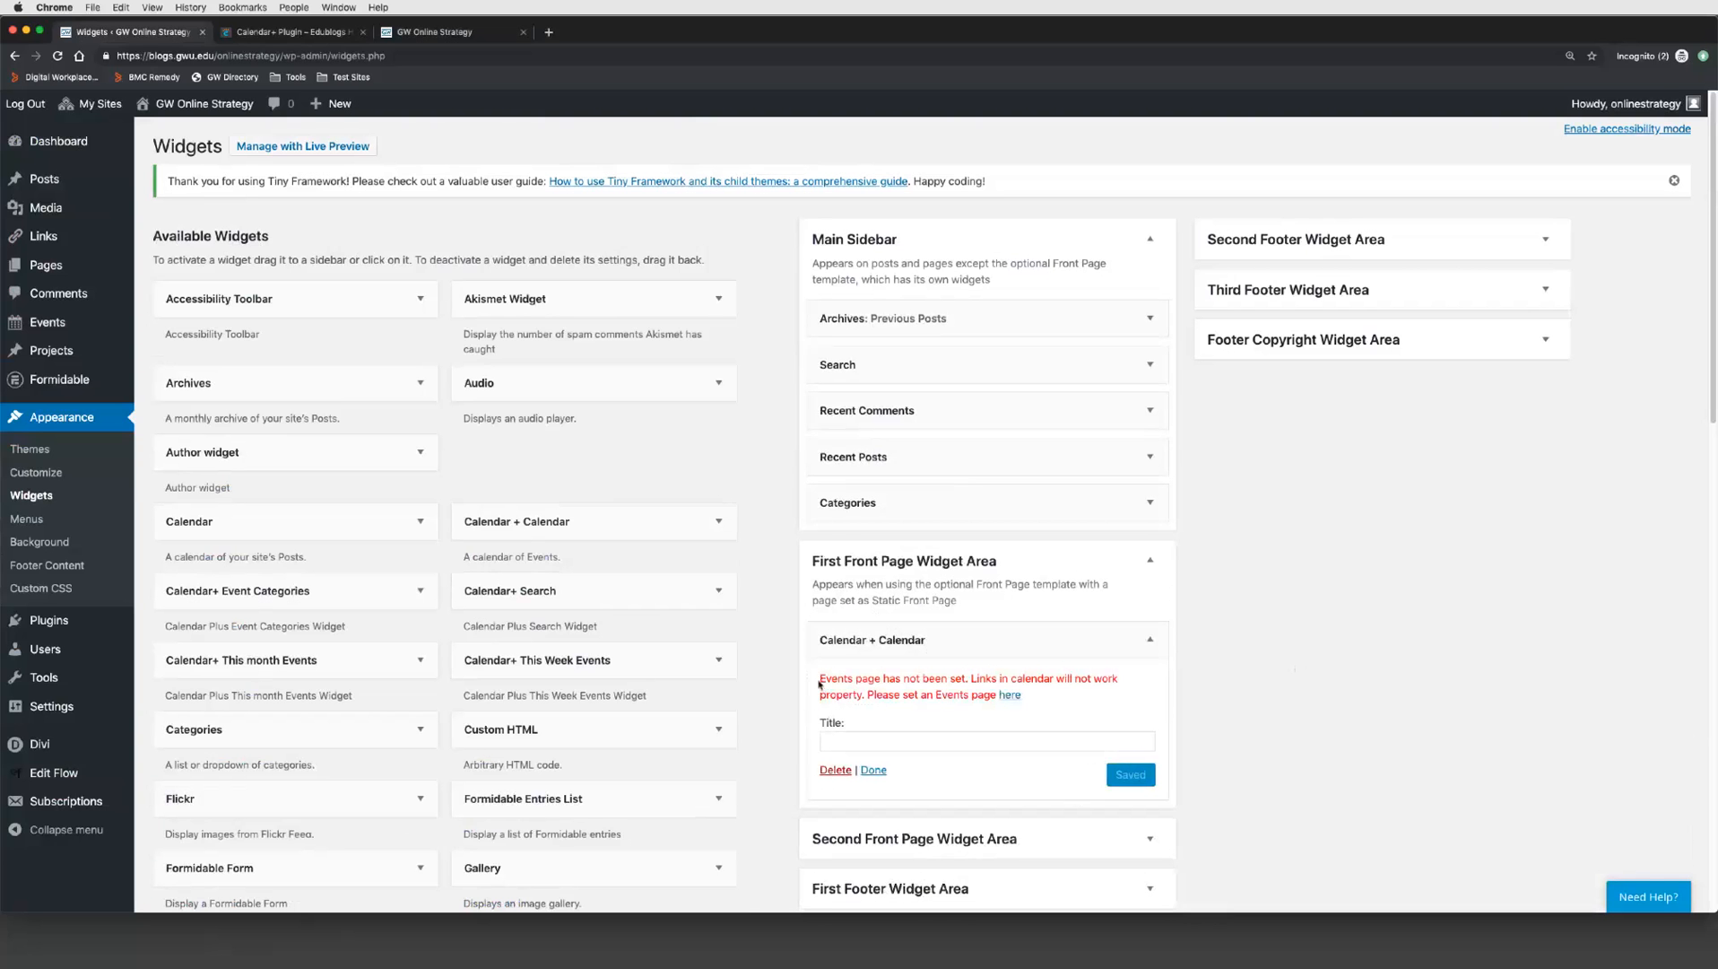
drag(820, 678, 1041, 698)
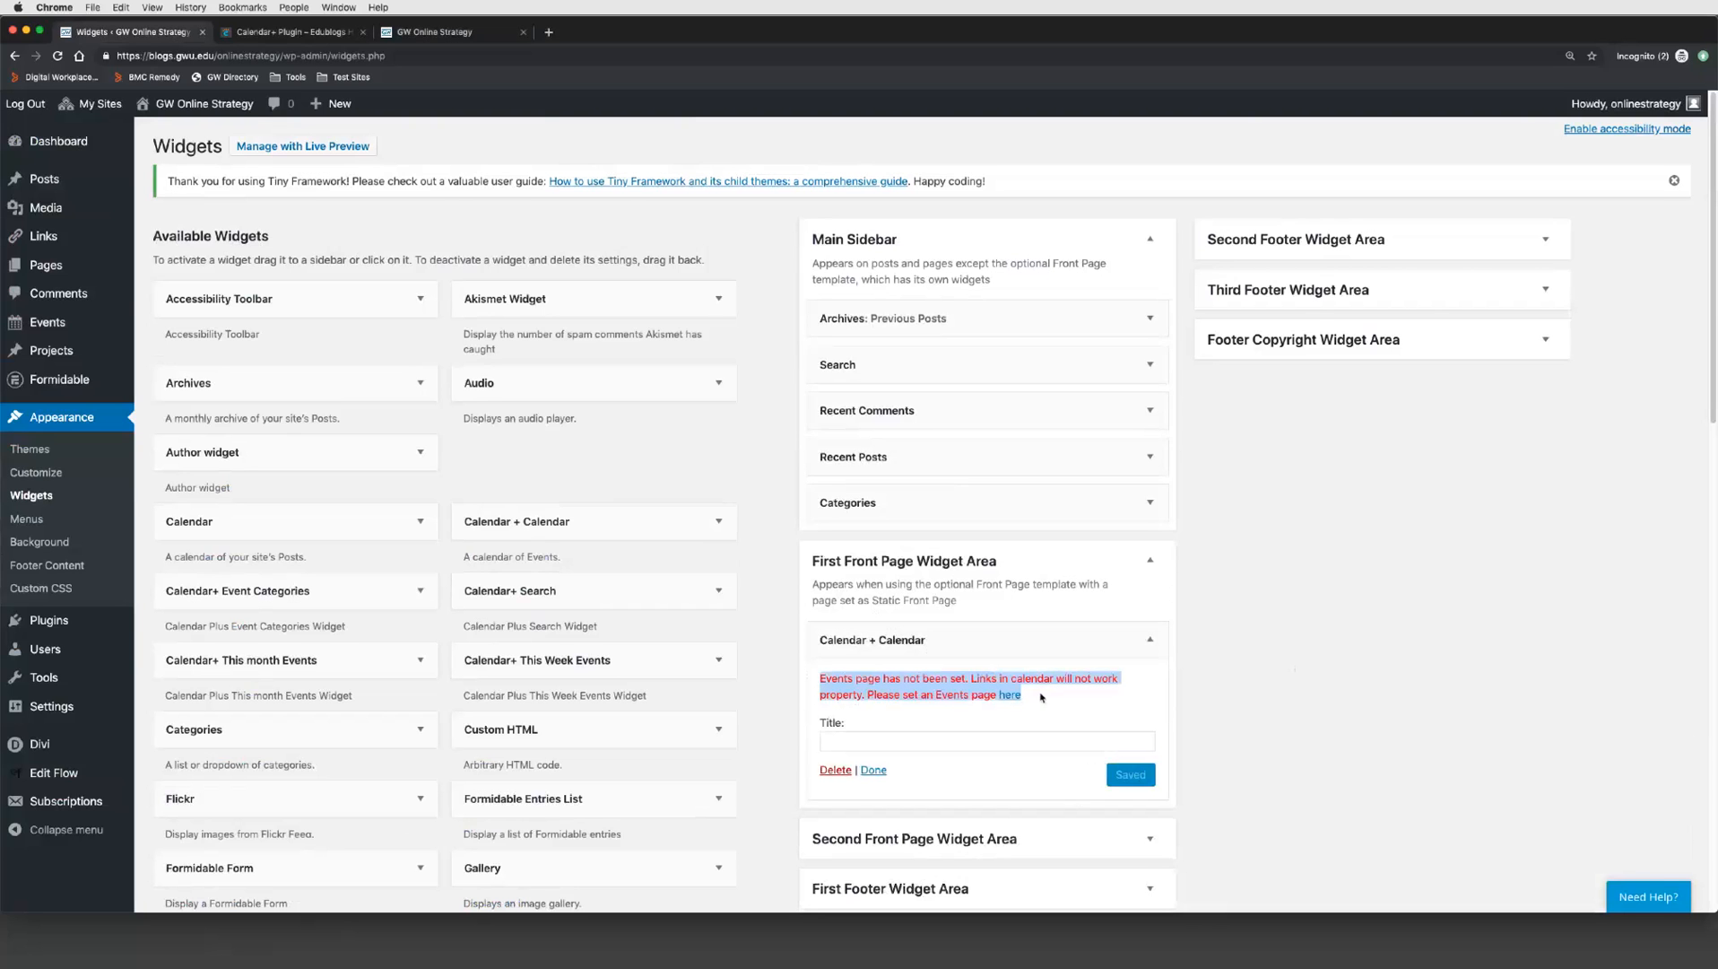
click(1085, 701)
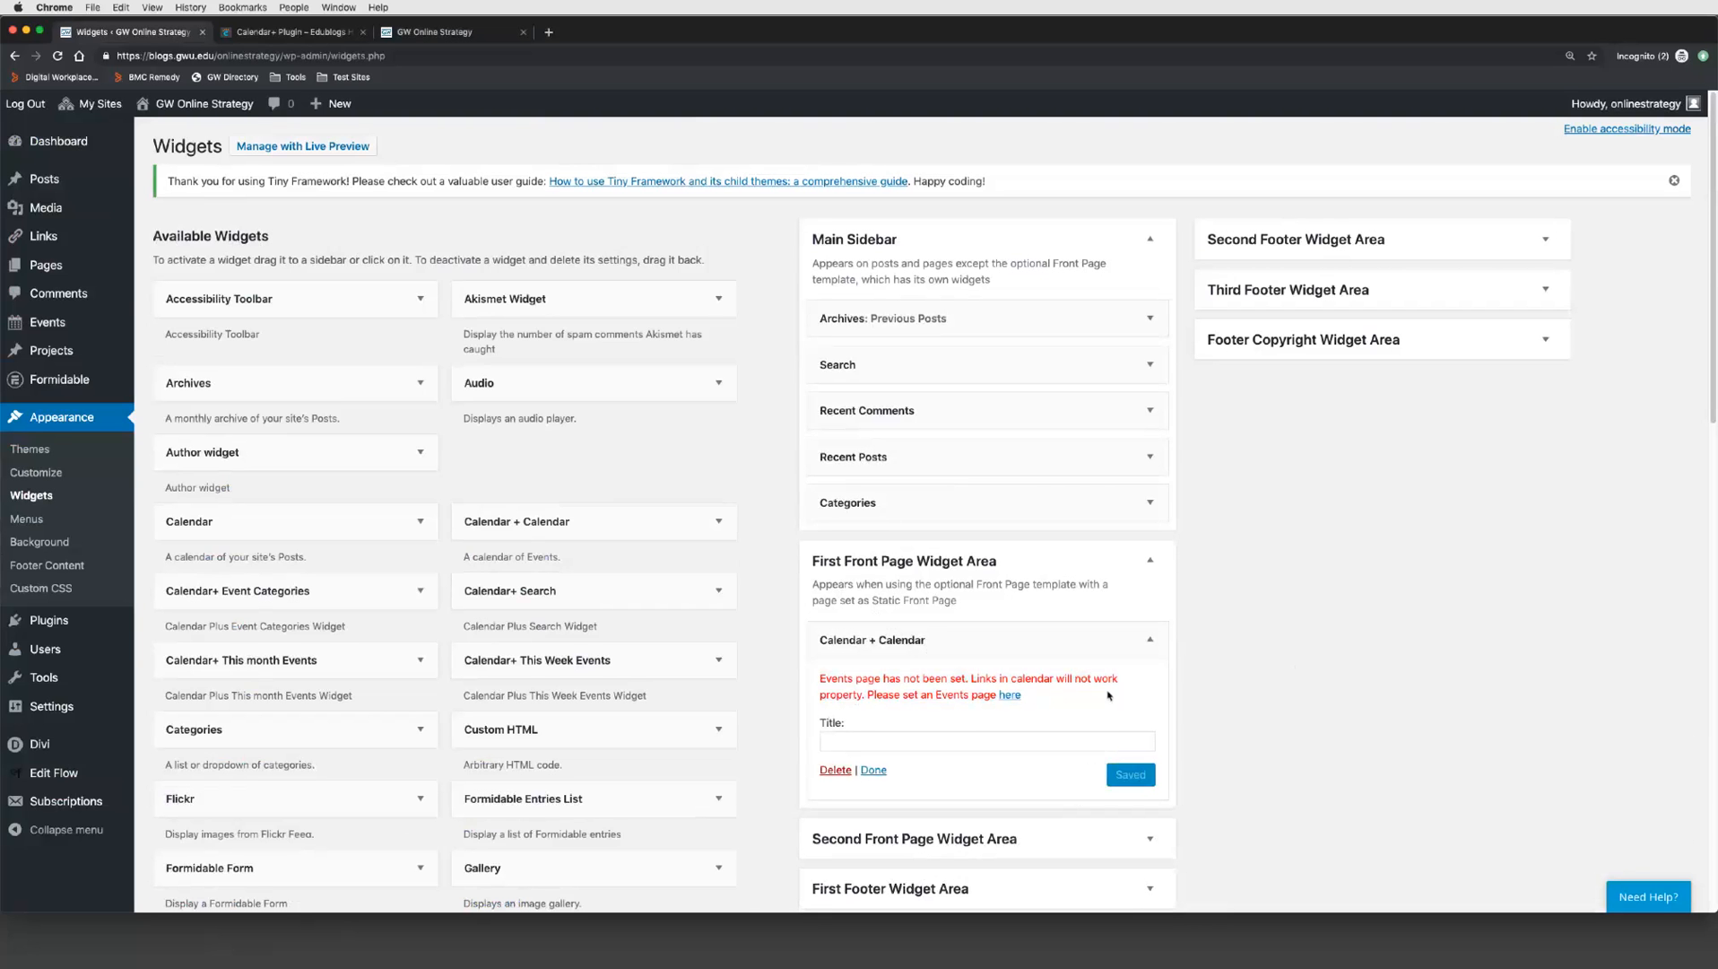
Step: Title the Calendar + Calendar widget "Upcoming Events" and save it
click(993, 740)
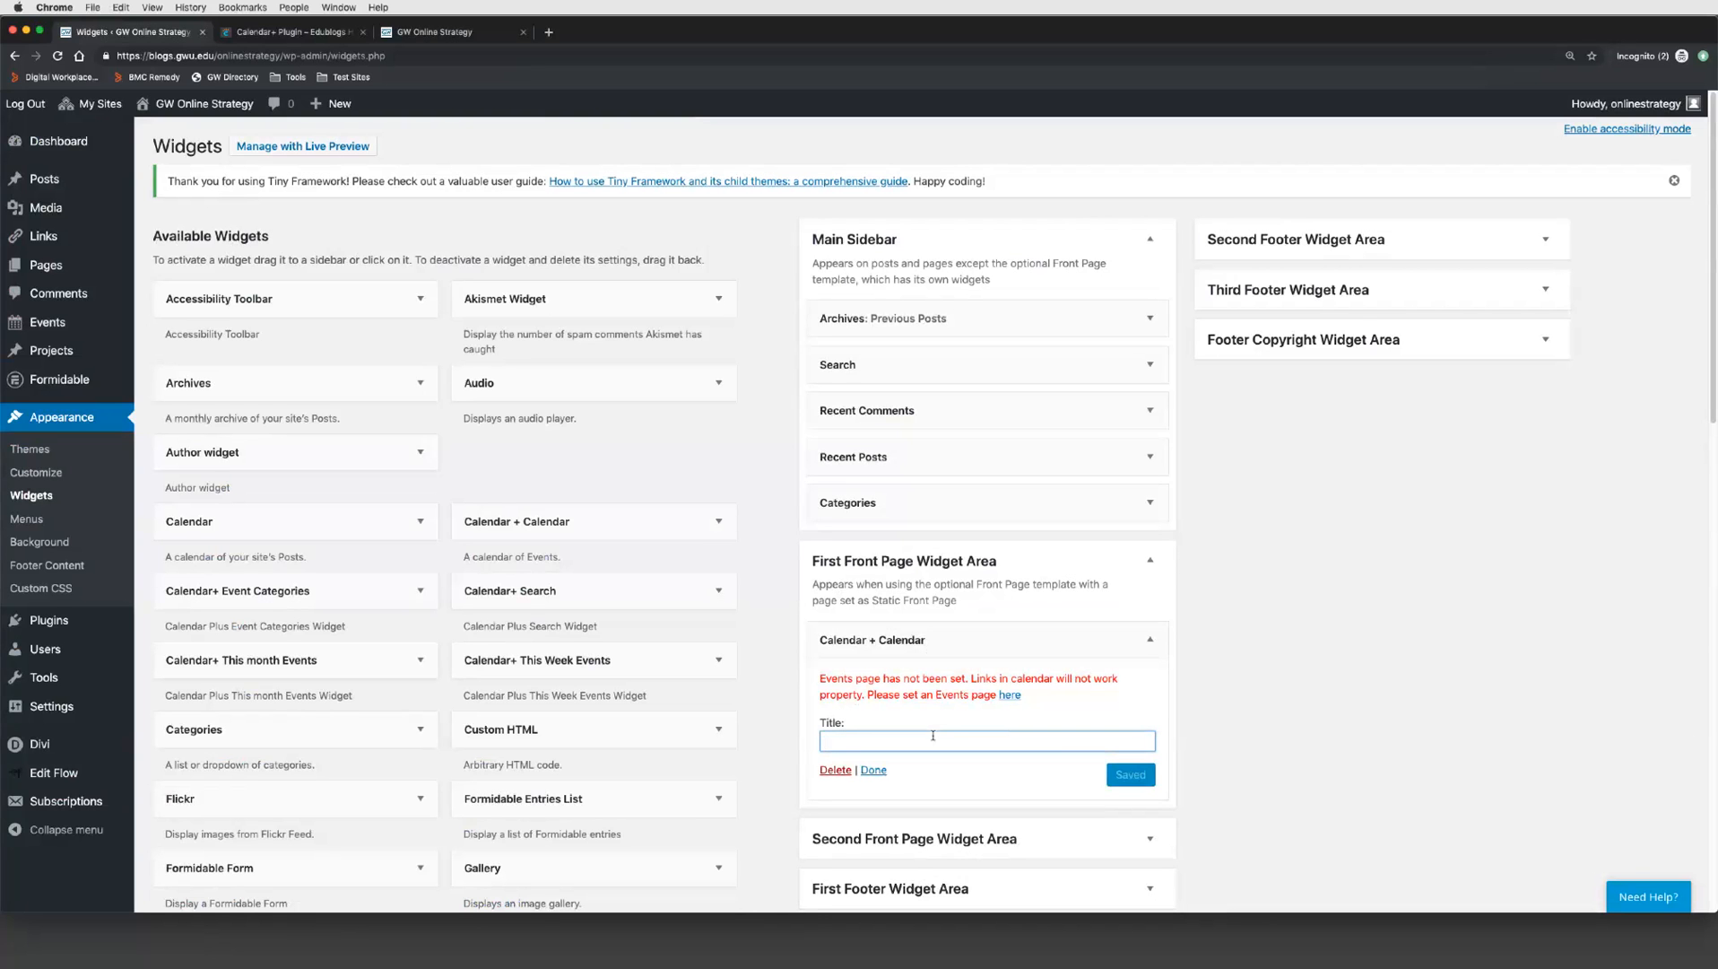
text(Upcoming Events)
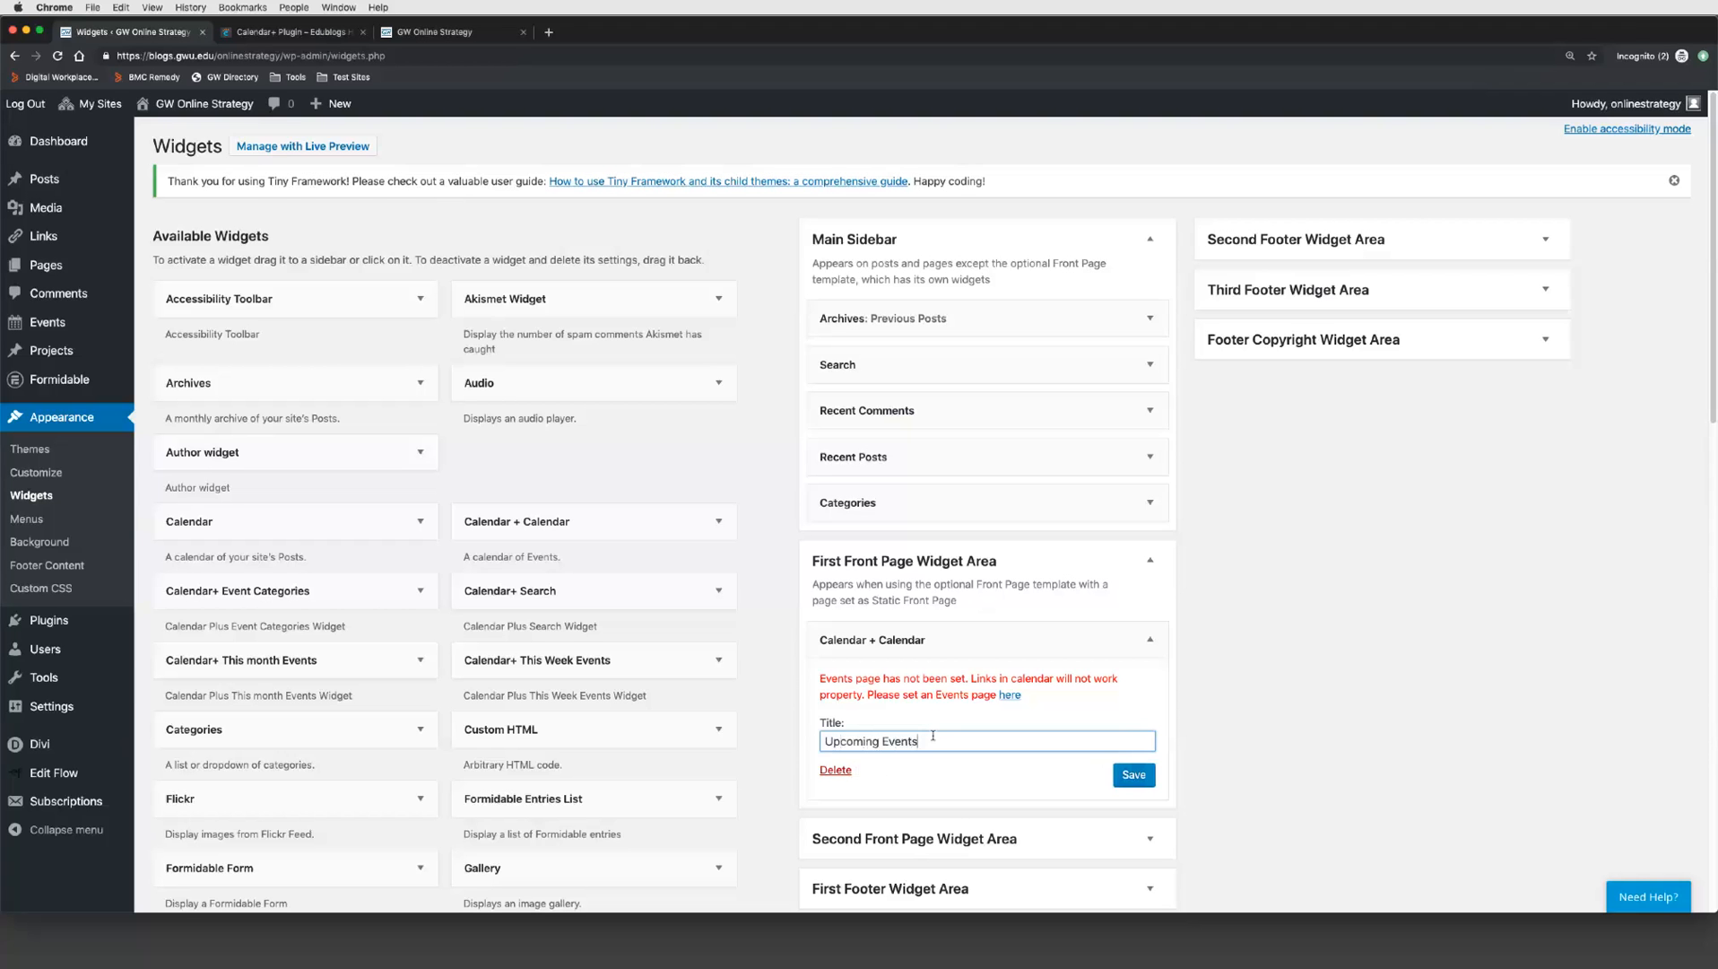
click(1149, 782)
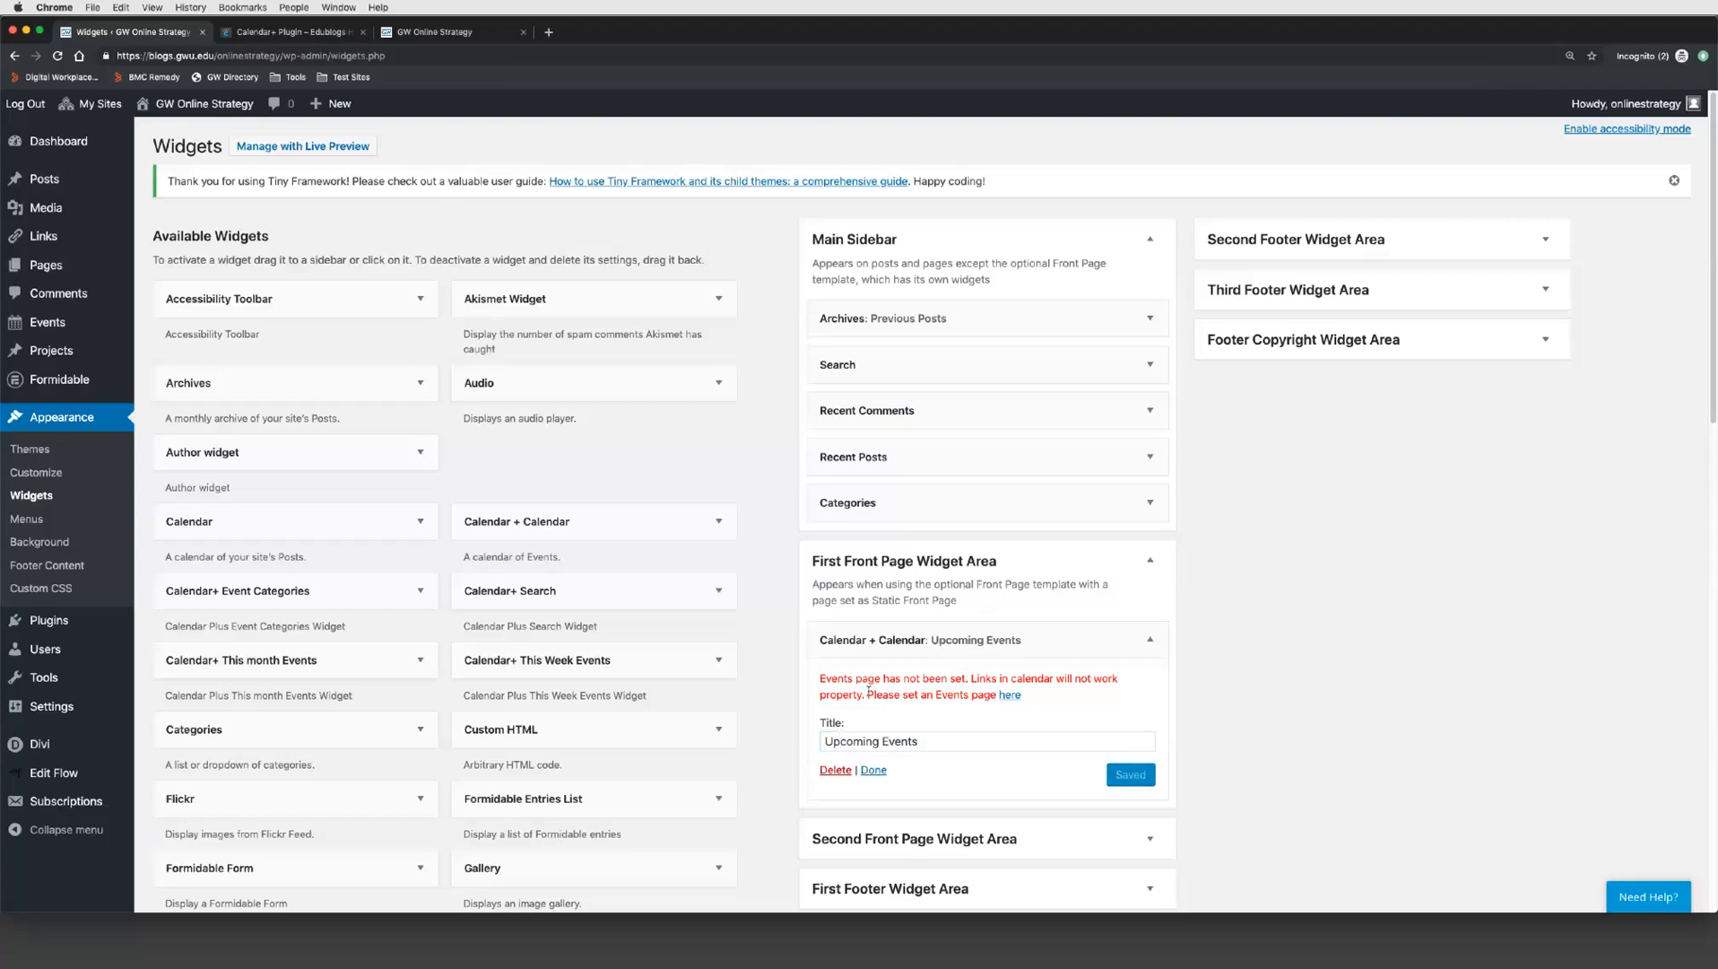
Step: Highlight the widget's request for an Events page, follow its link, and start a new site page
drag(868, 692, 996, 699)
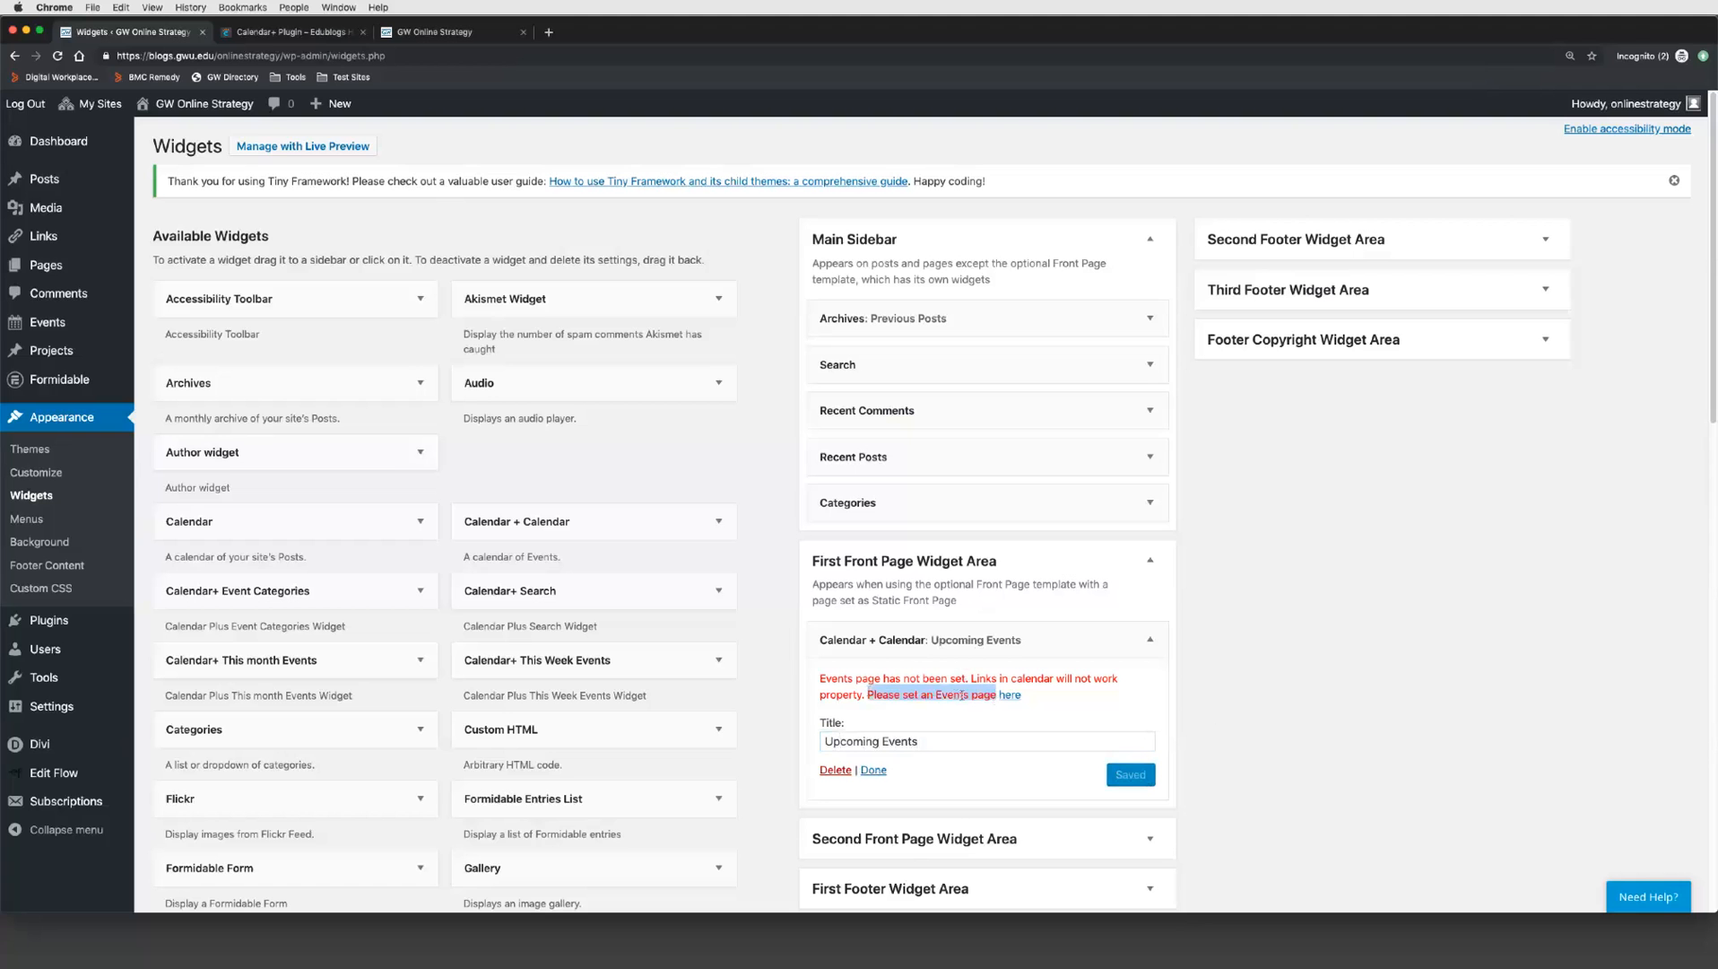
click(1009, 695)
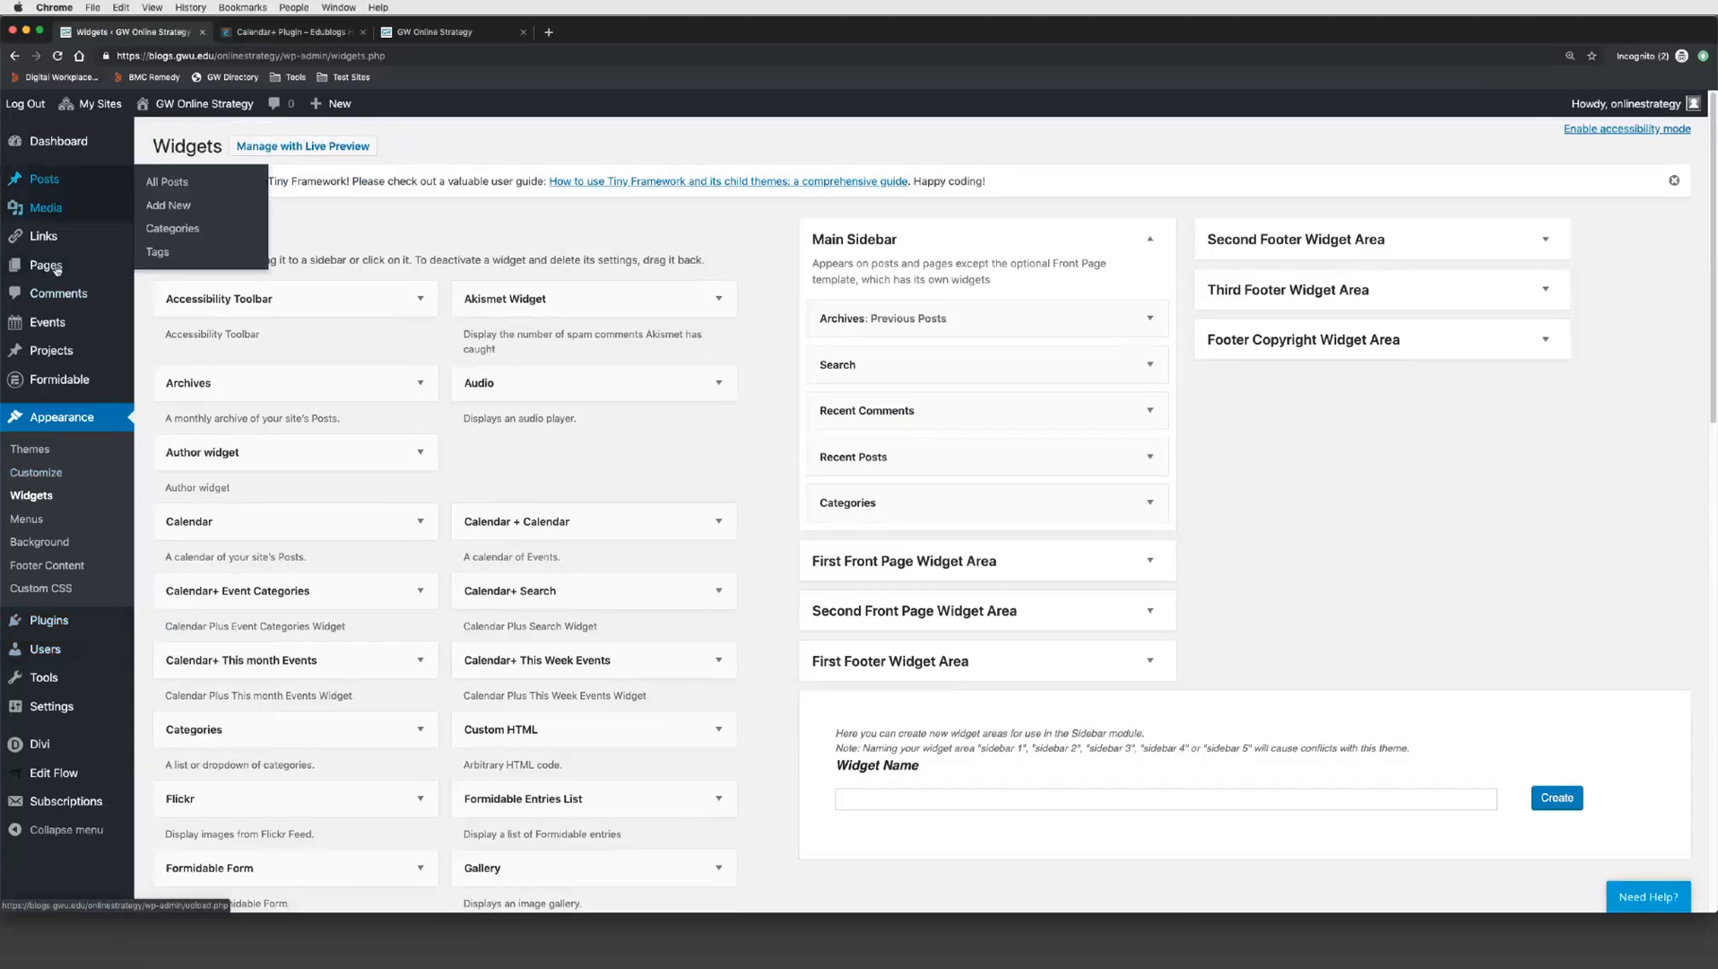
mouse_move(55, 266)
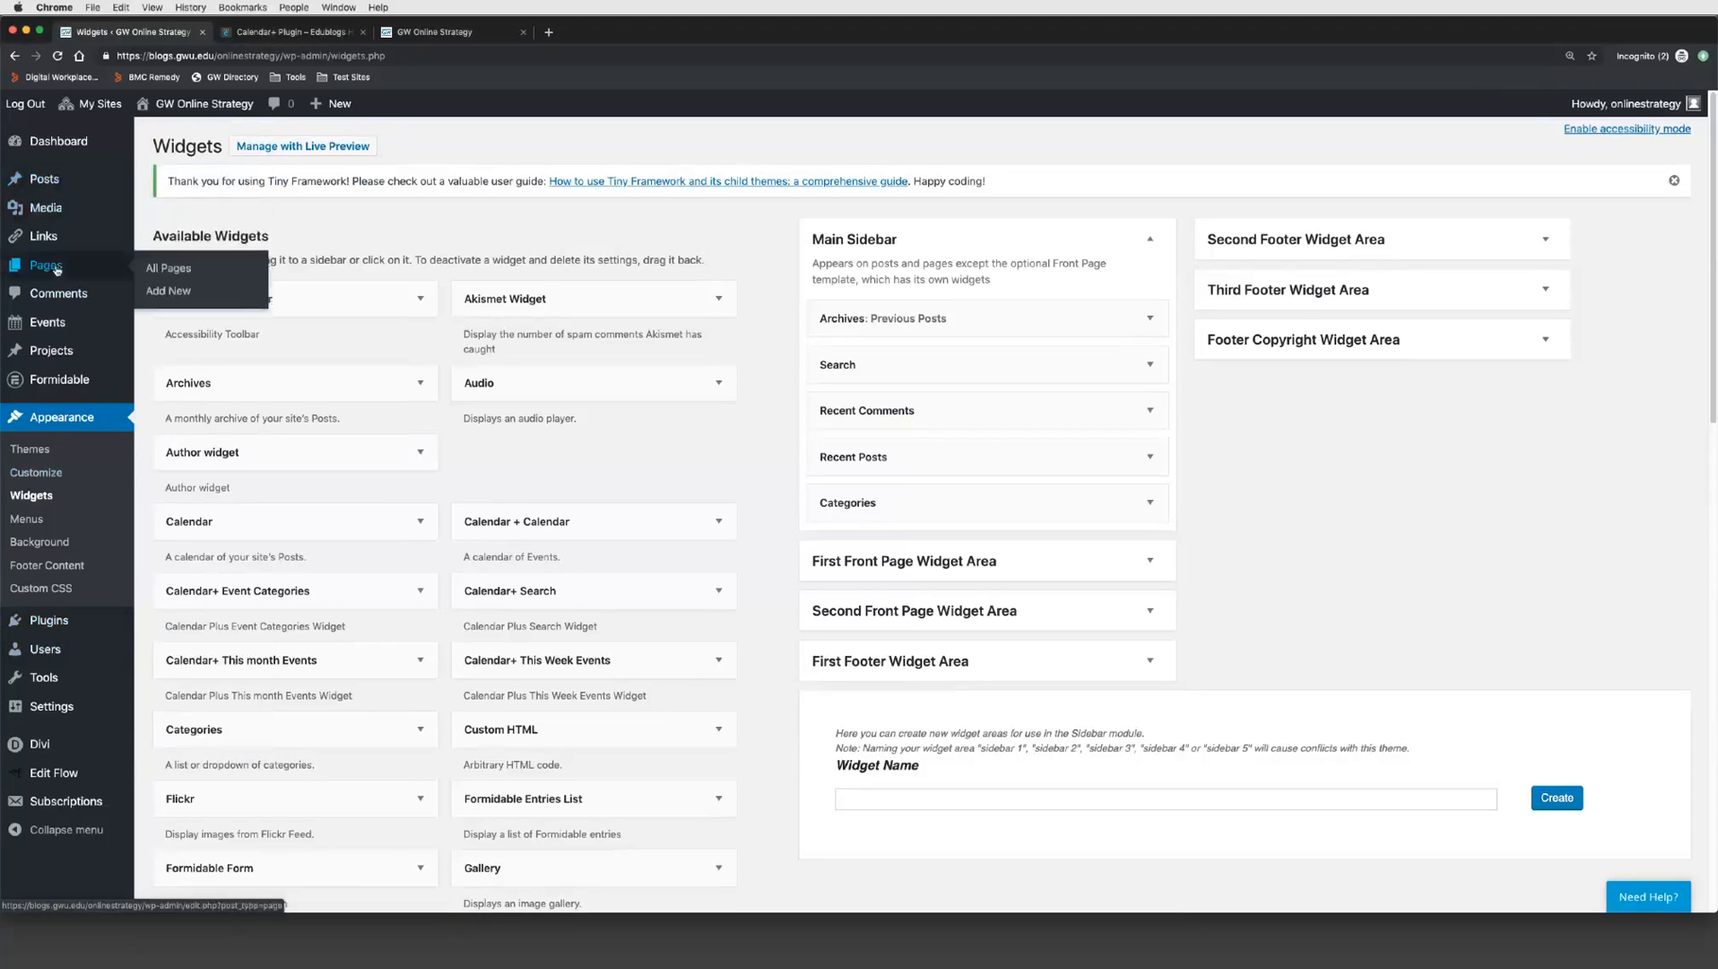
click(167, 292)
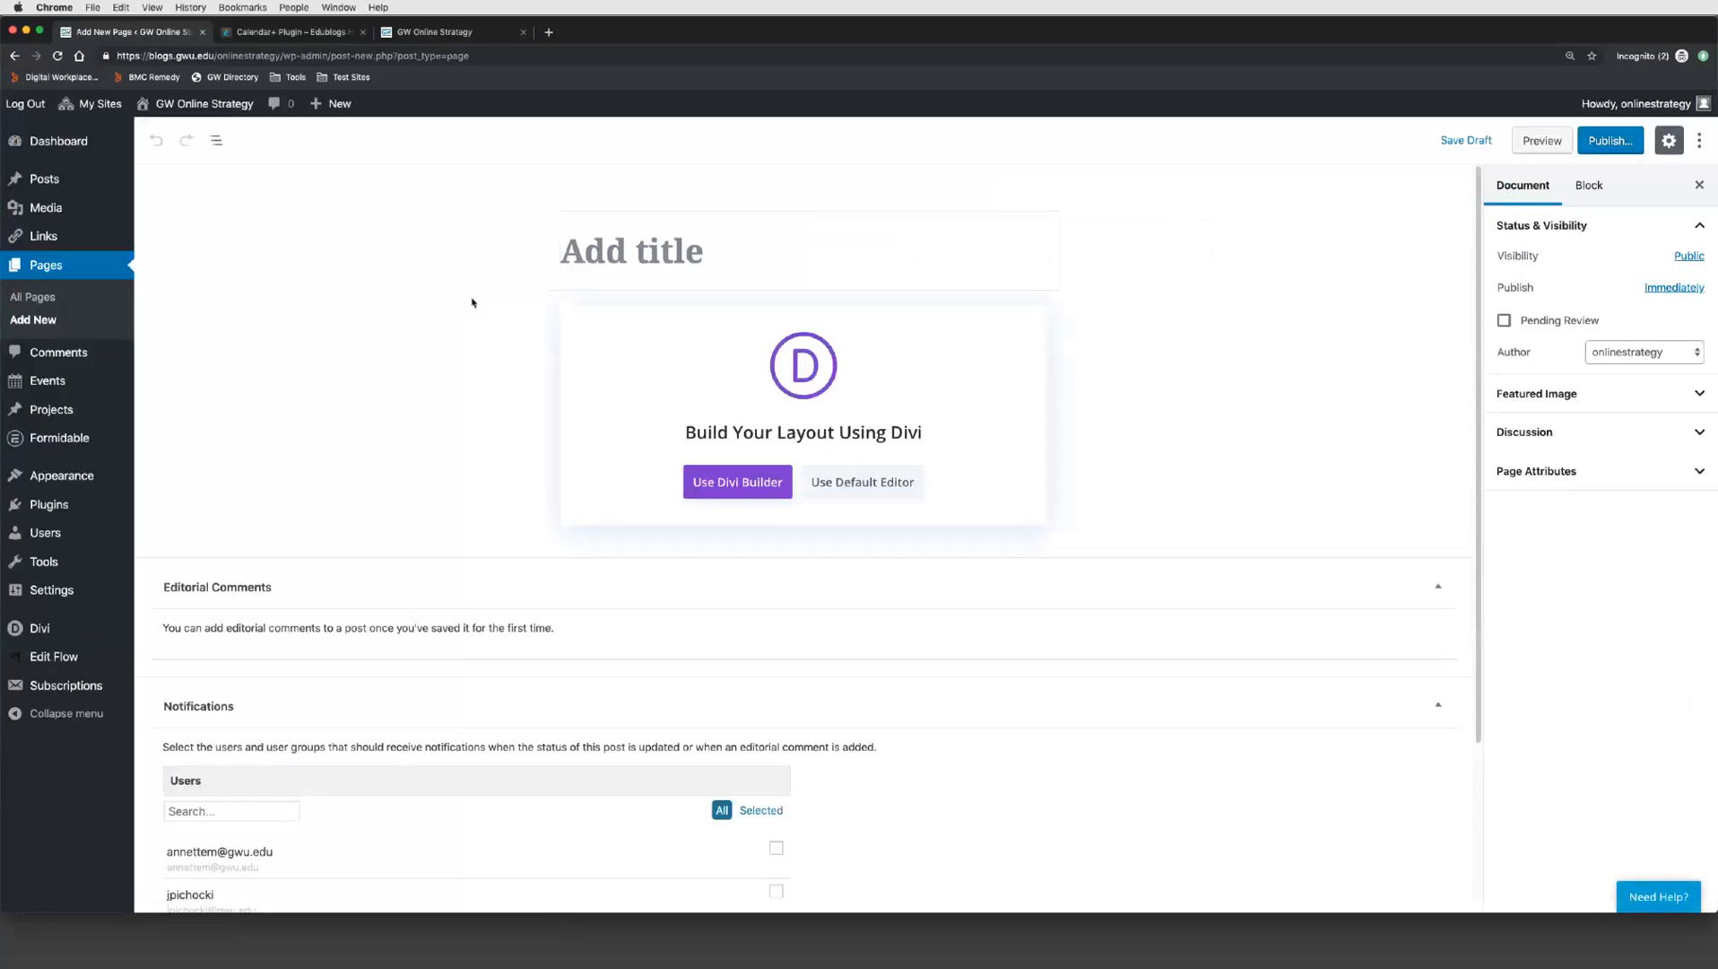
Step: Title the new page "Events", choose the default editor for it, and publish the page
text(Events)
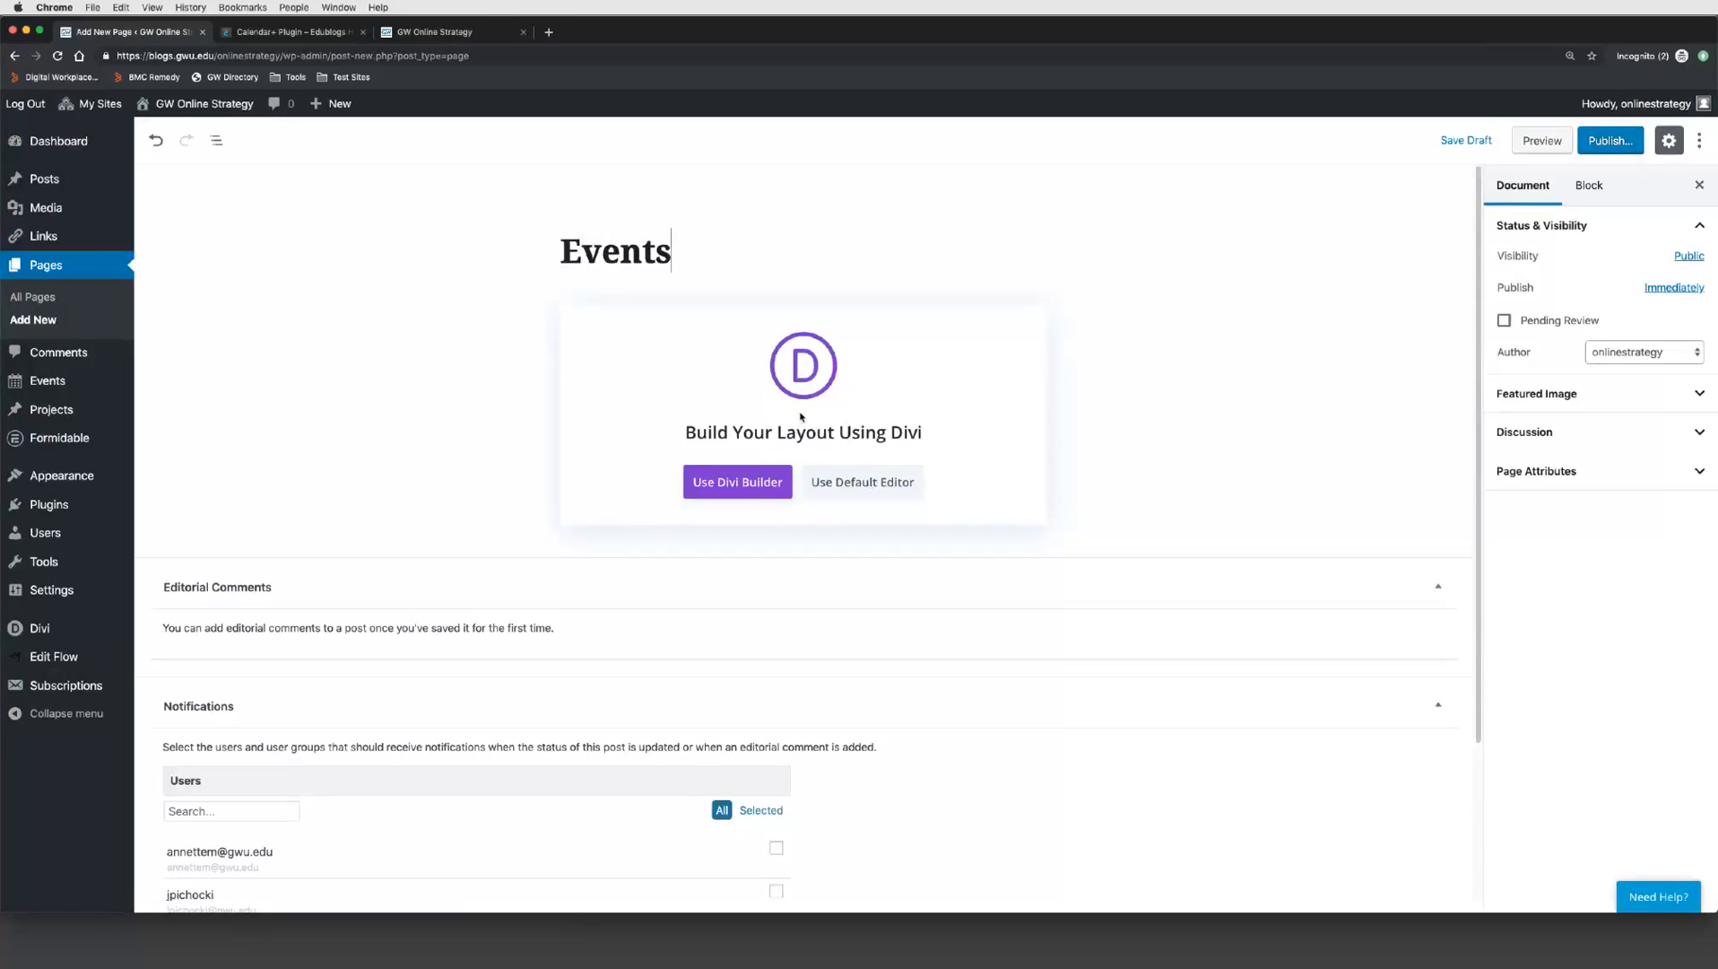
click(867, 491)
click(646, 254)
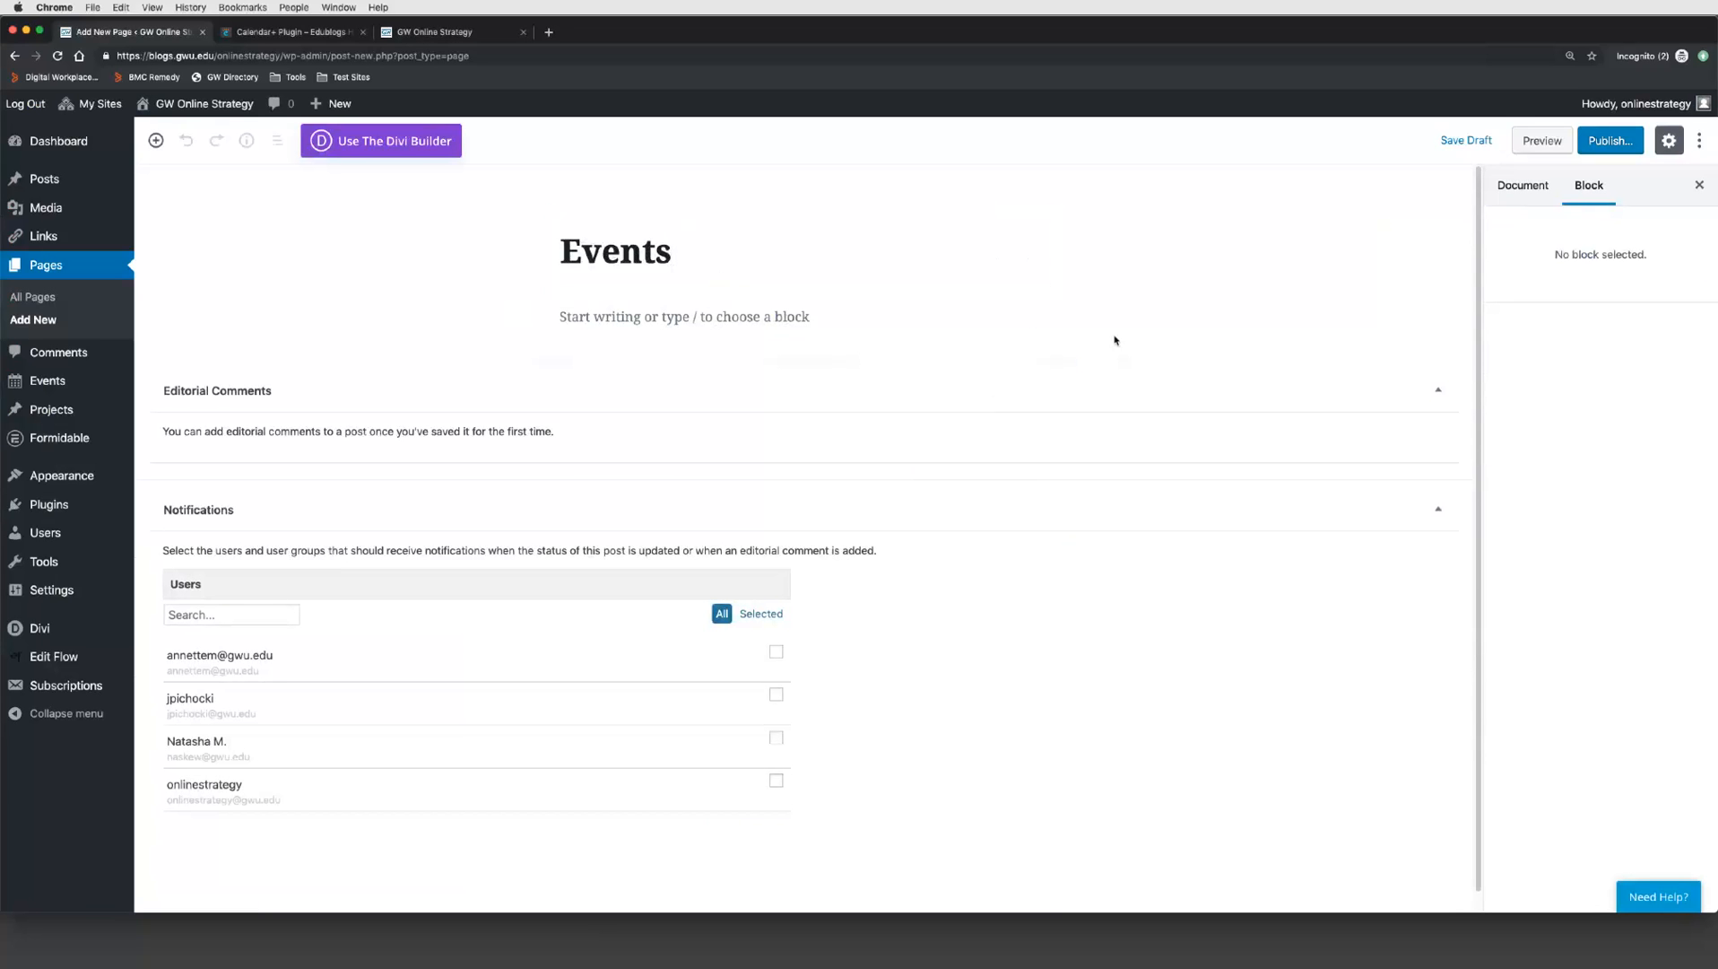
click(1604, 144)
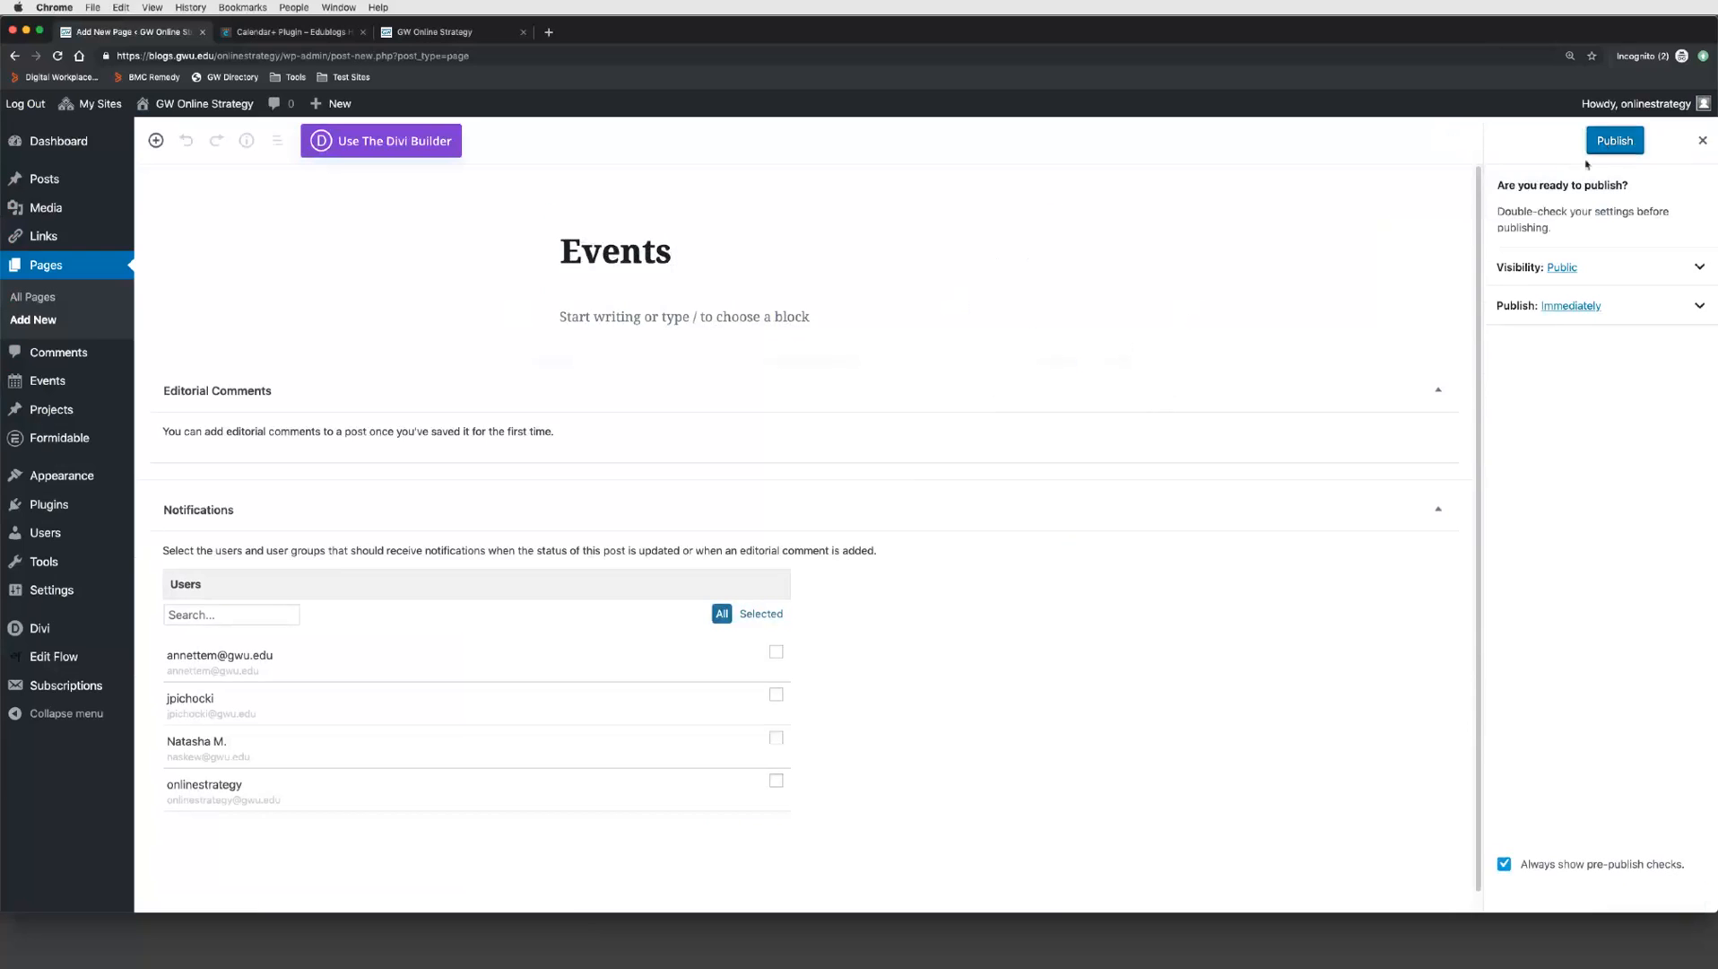
click(1619, 142)
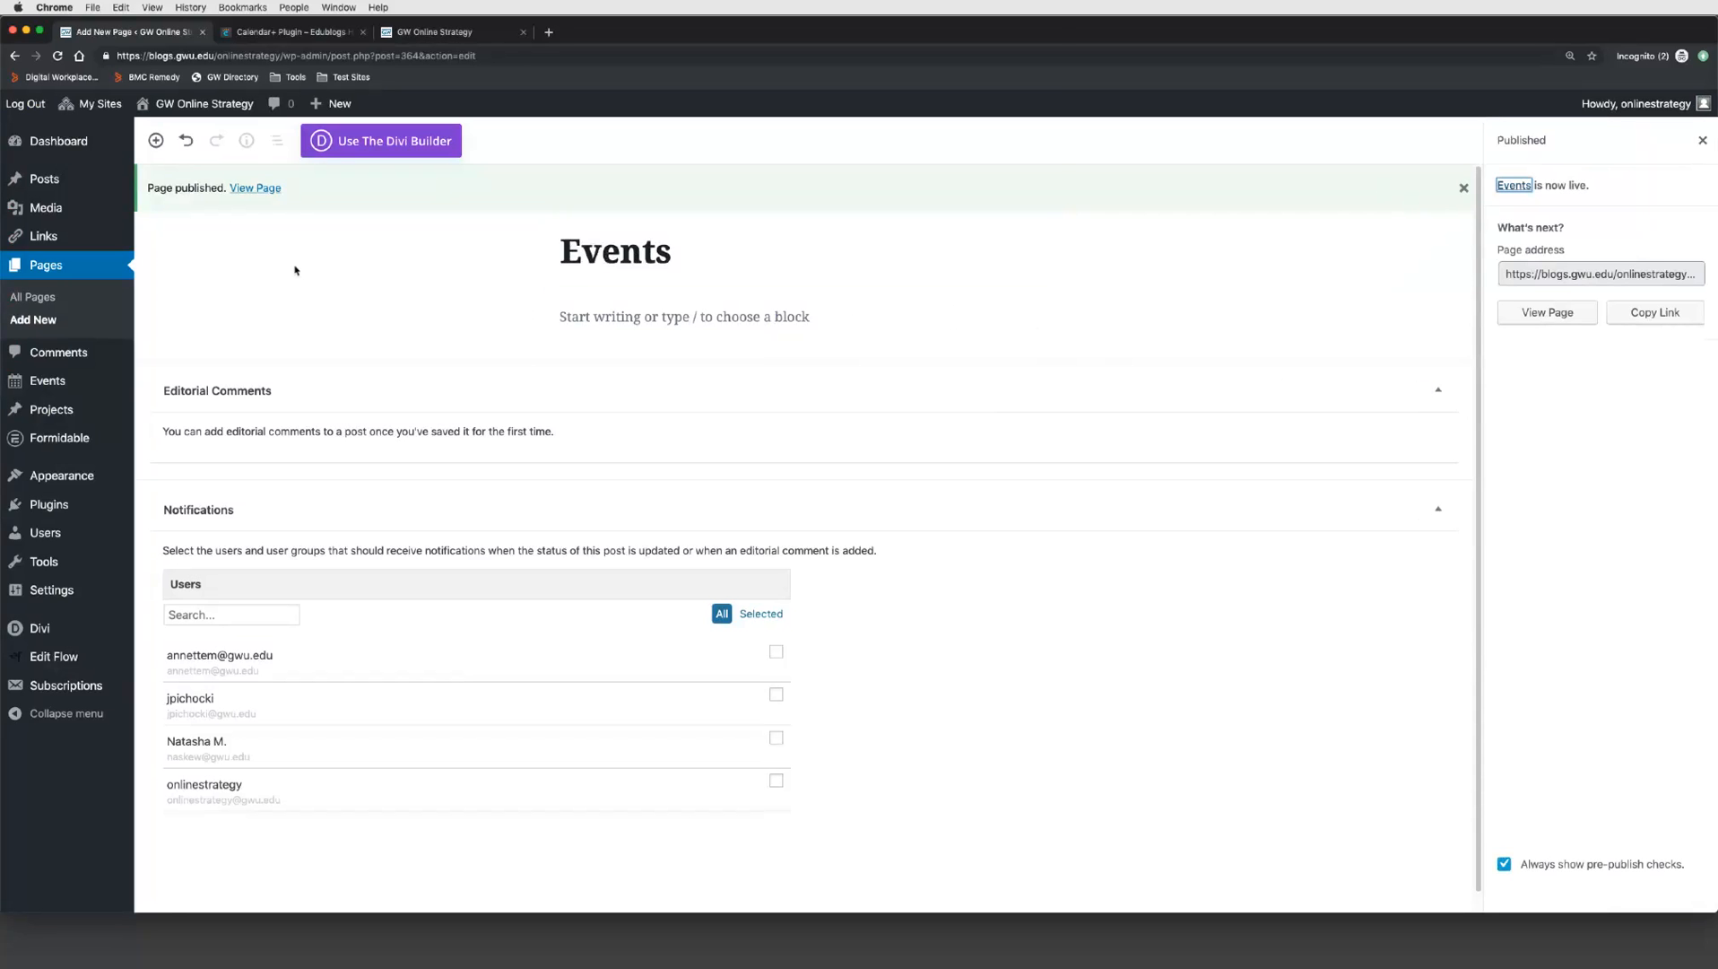
Step: View the published Events page on the site and look over its content and sidebar
click(244, 188)
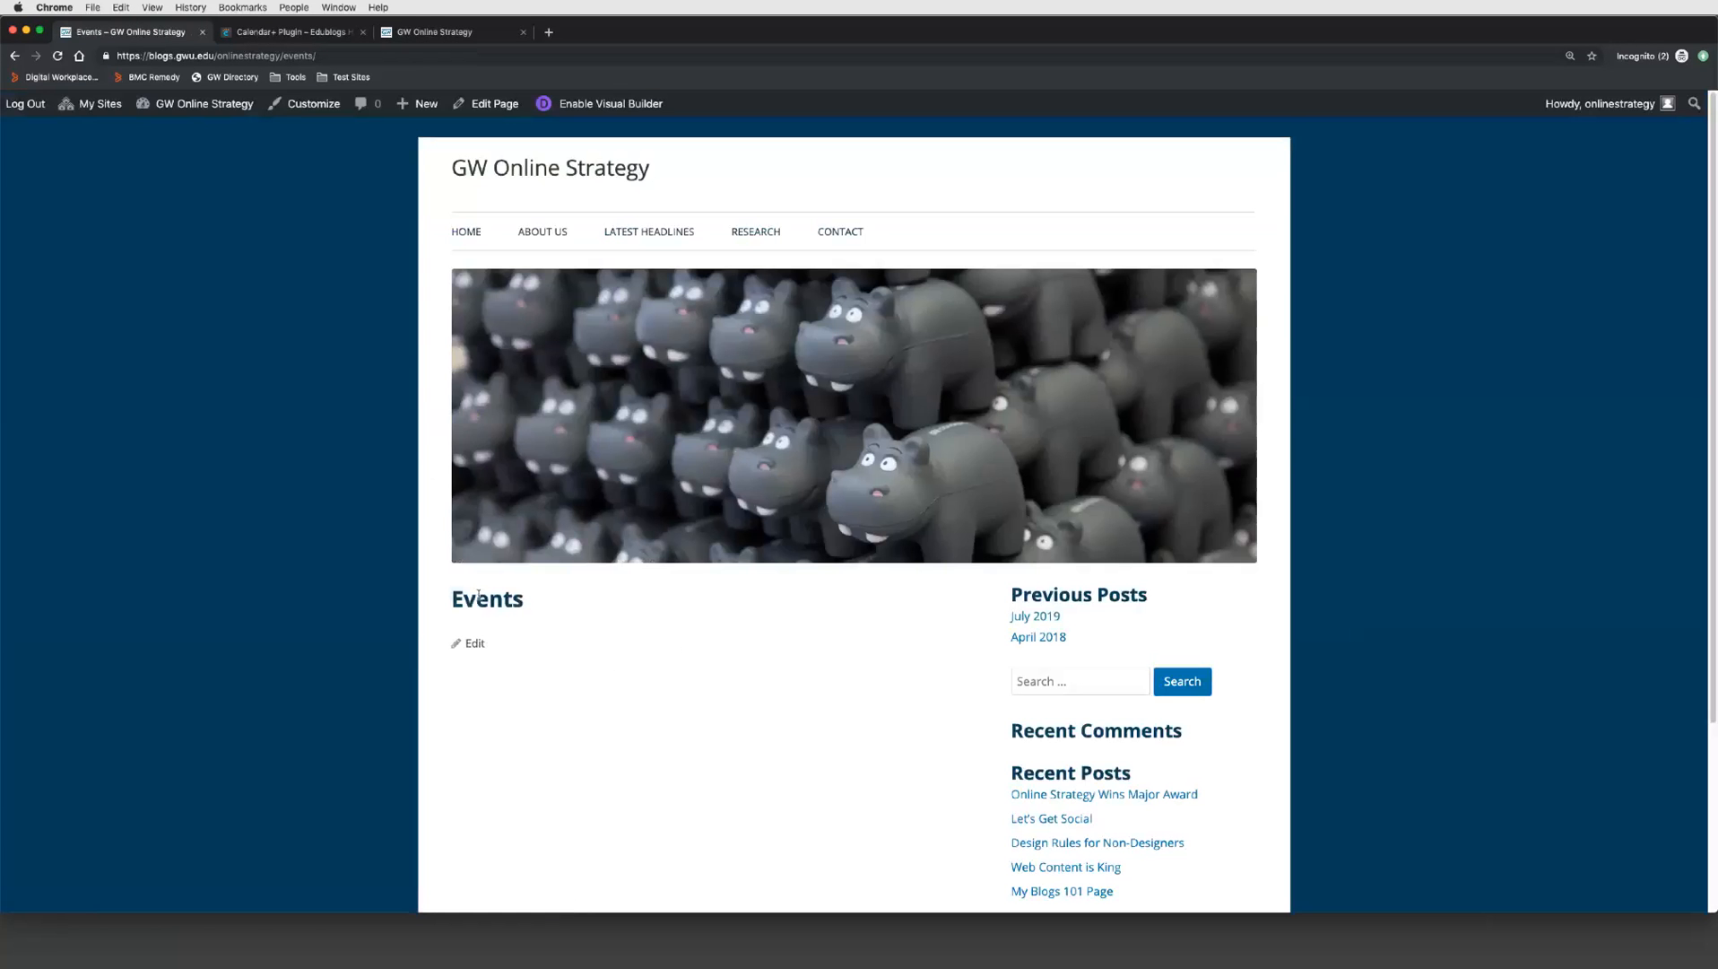
scroll(612, 752, down, 5)
scroll(372, 346, up, 3)
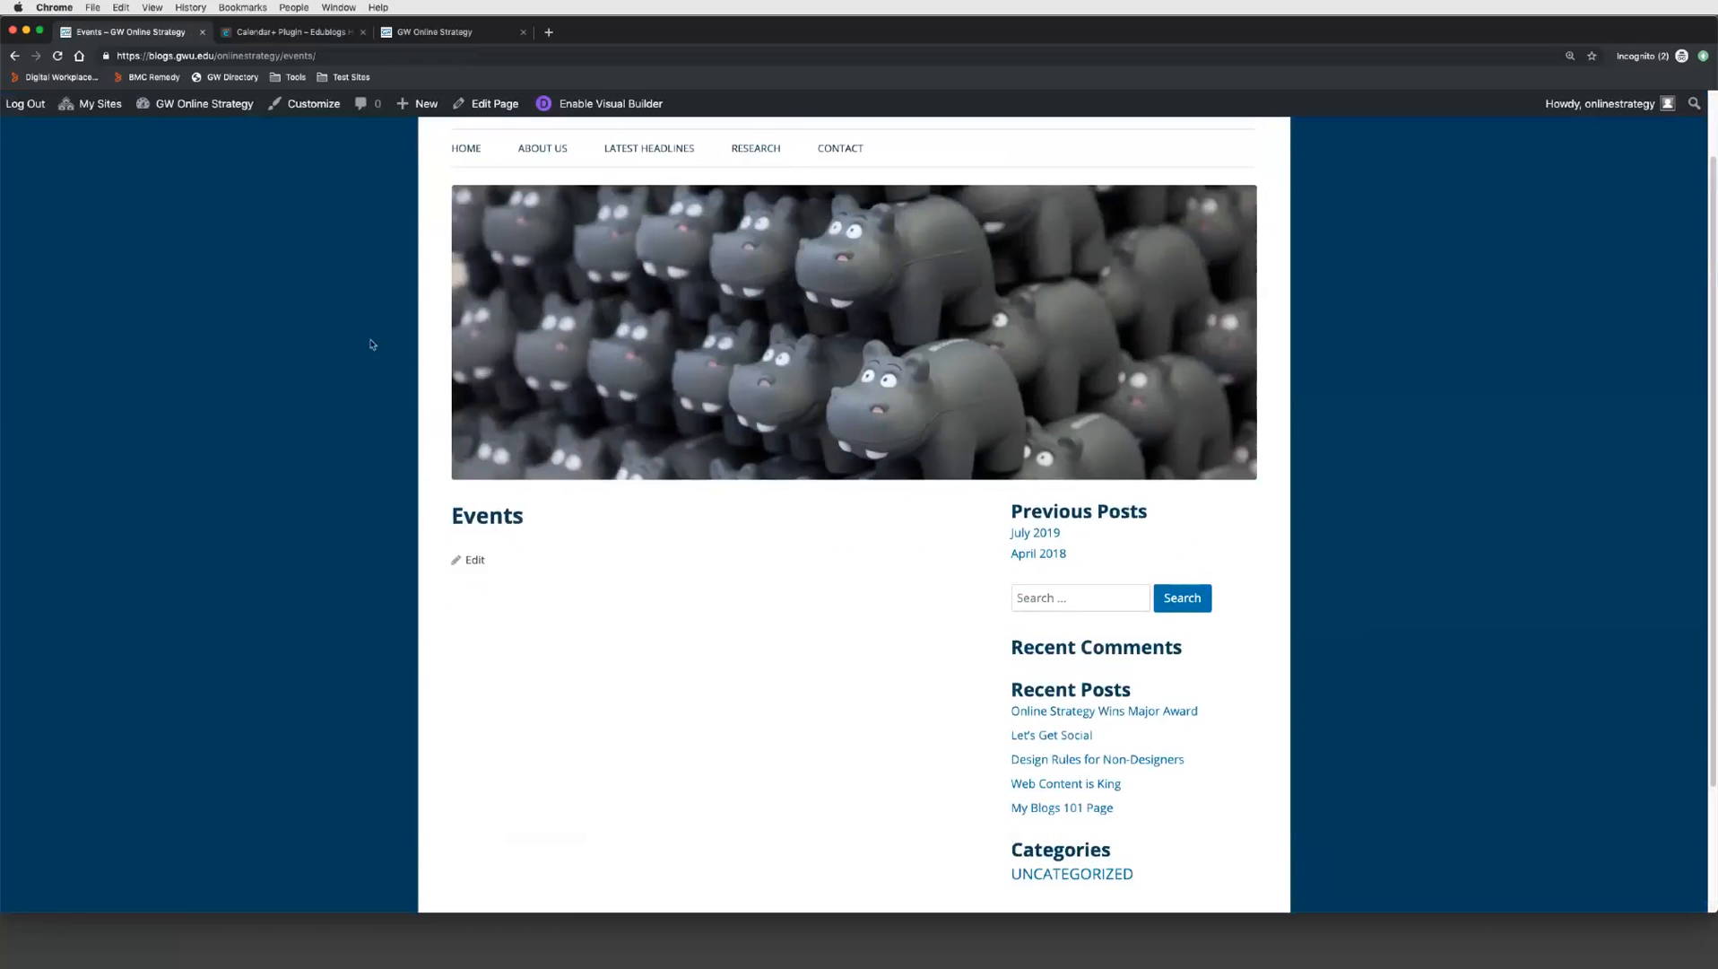
Step: Return to the site's dashboard and open the Events settings of the calendar plugin
mouse_move(204, 106)
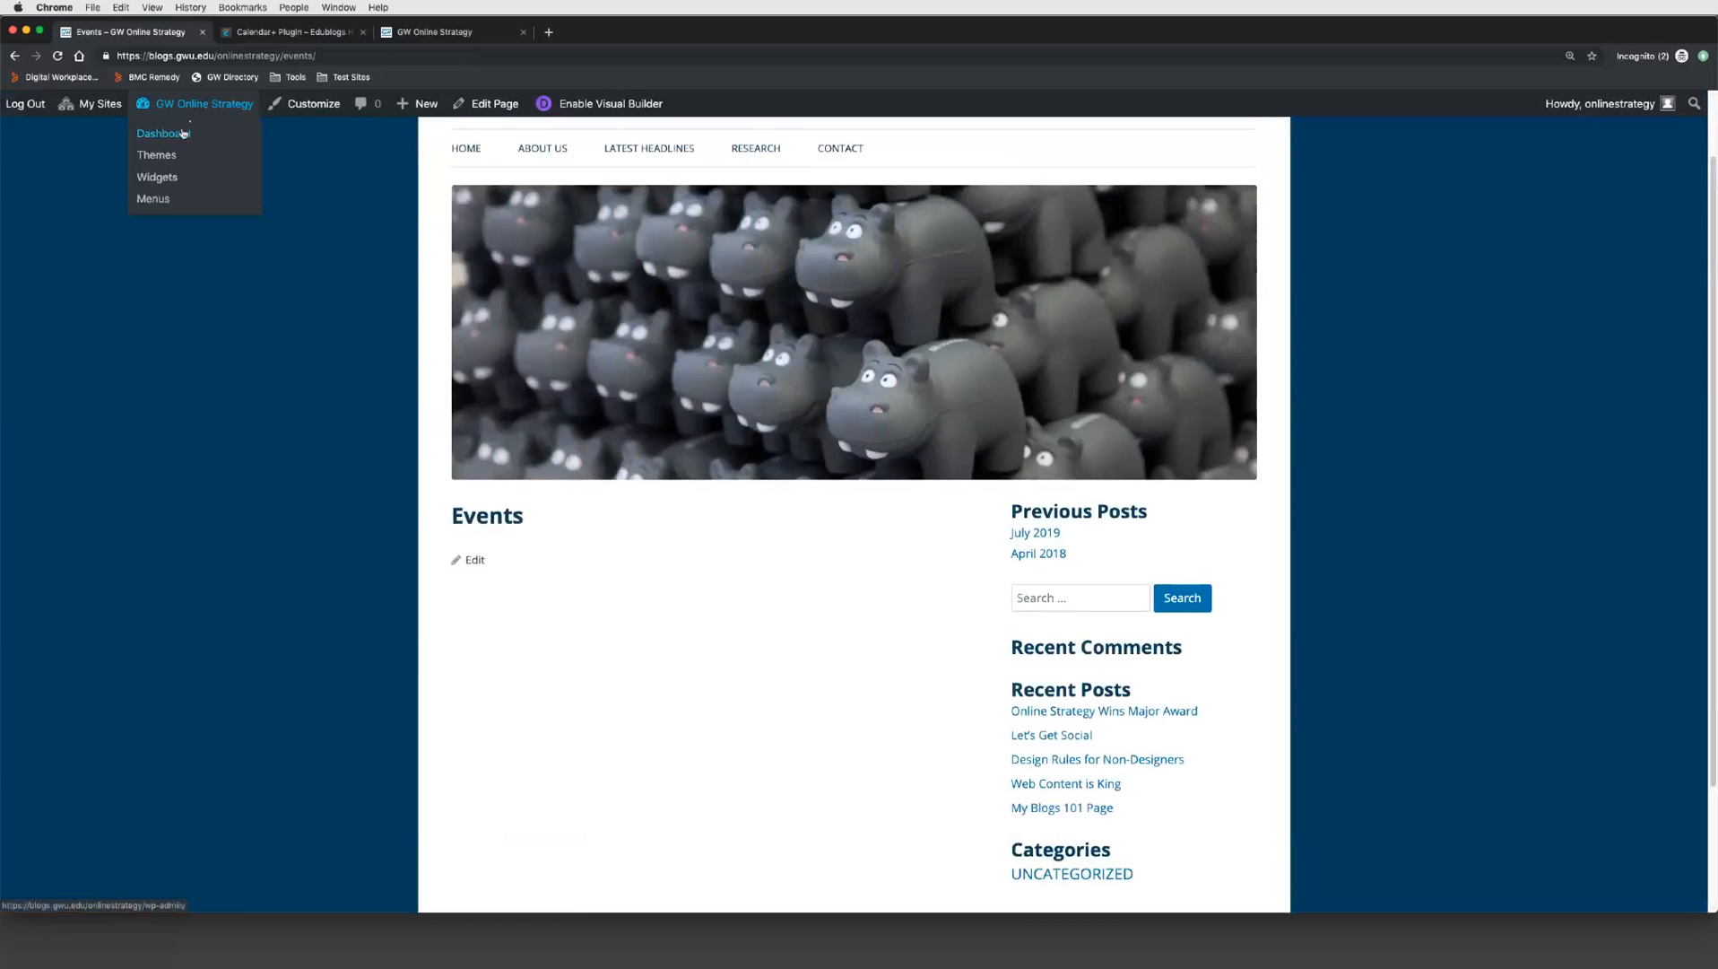
click(183, 133)
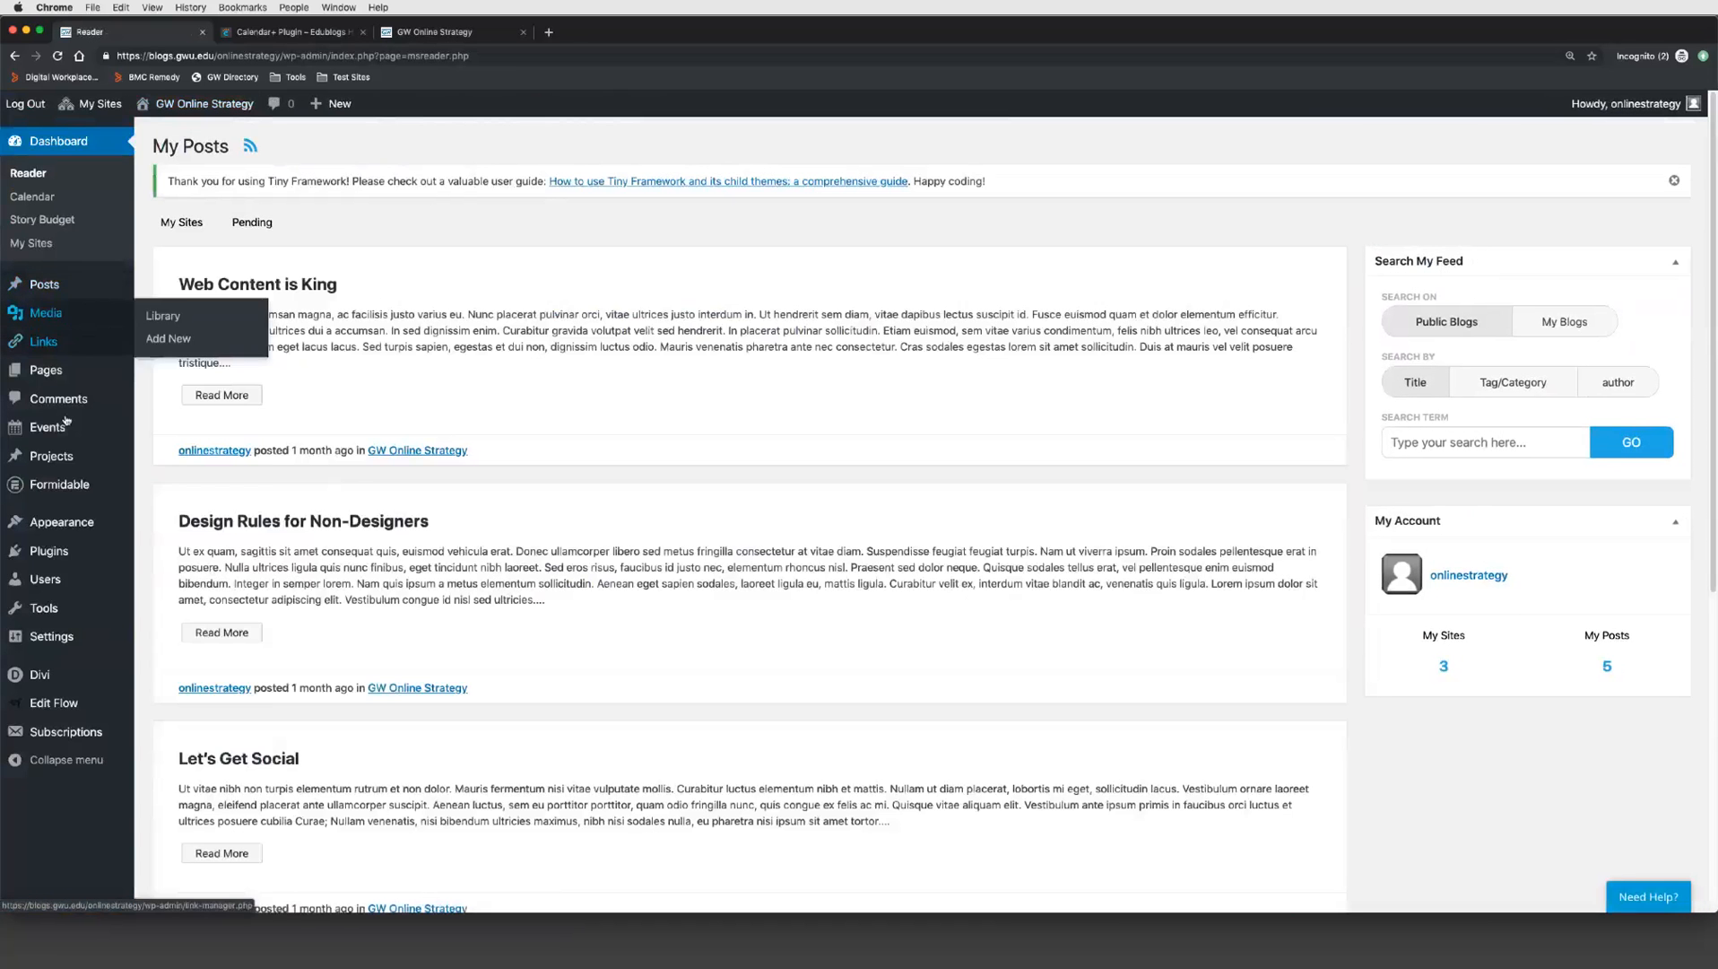
mouse_move(67, 427)
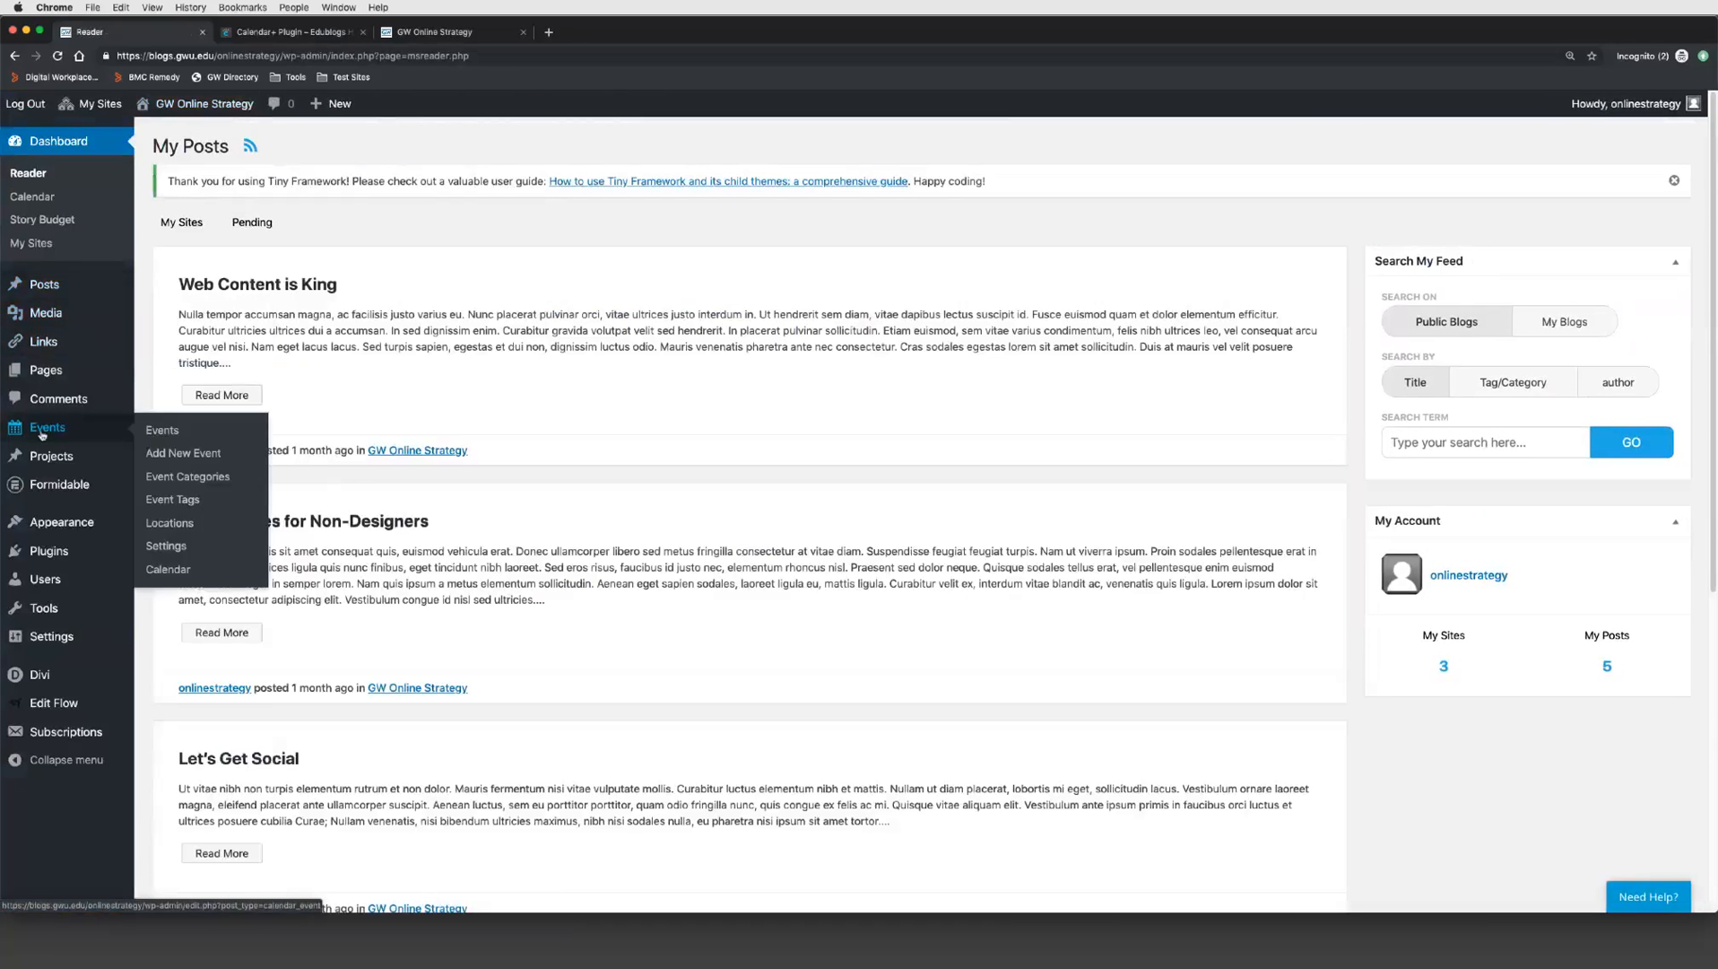
click(165, 546)
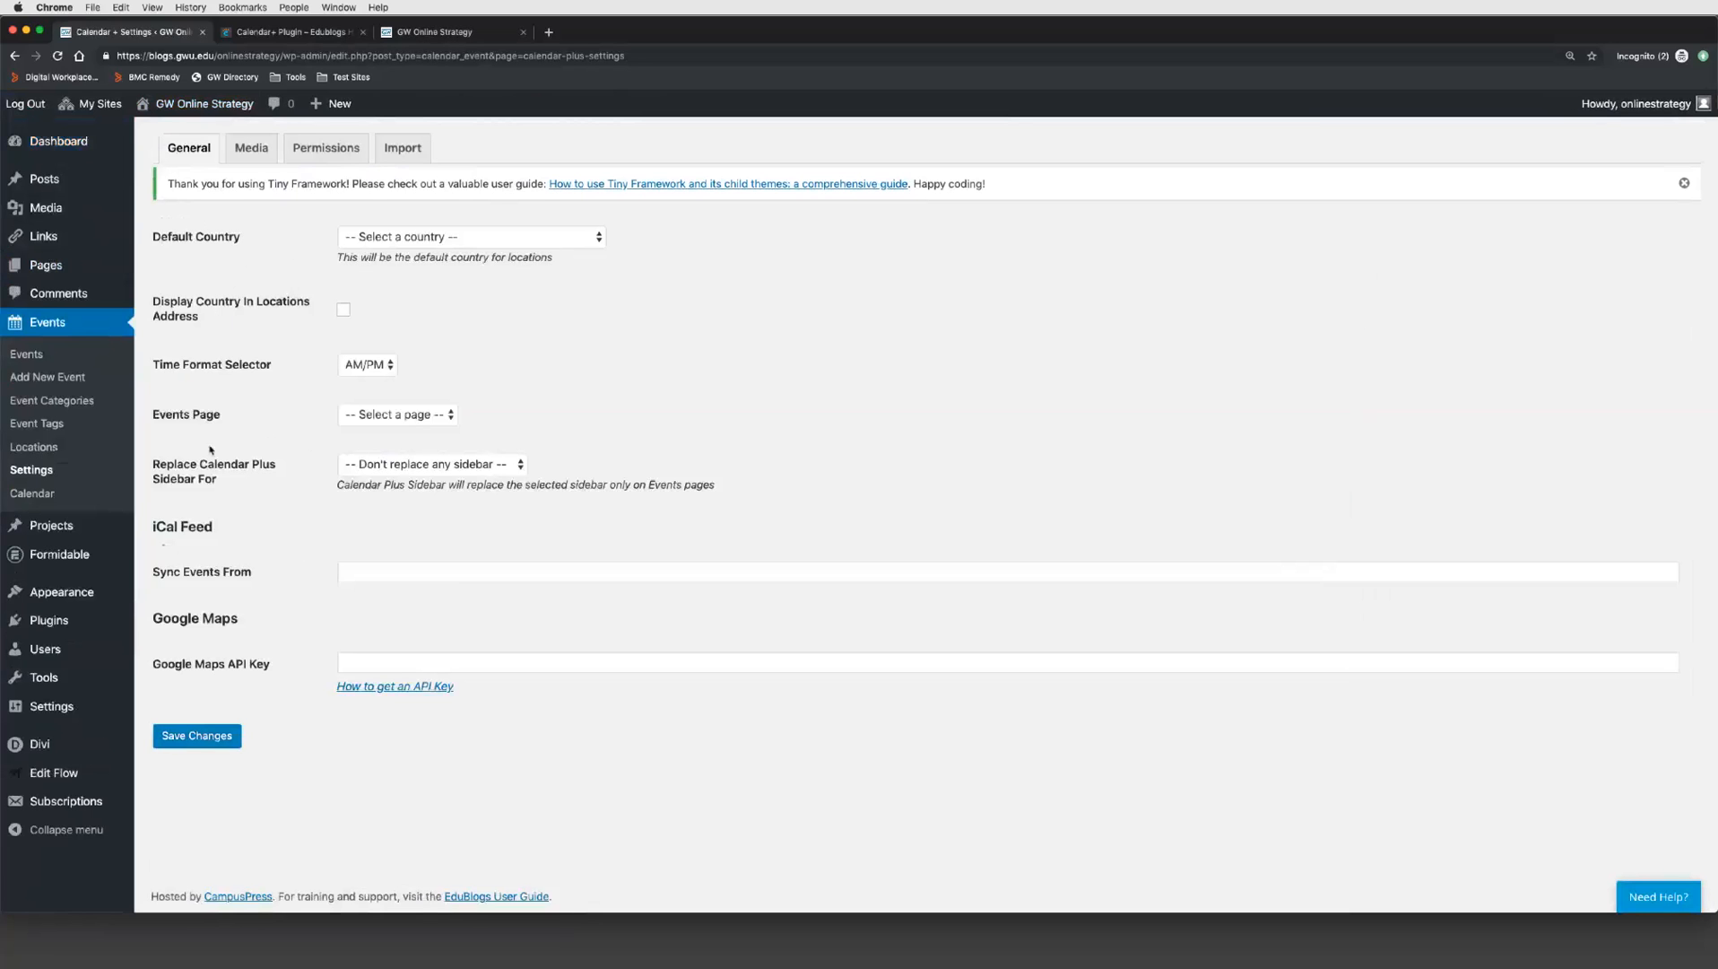
Step: Assign the Events page as the calendar plugin's Events Page in its general settings
drag(154, 415, 223, 418)
click(225, 419)
click(378, 418)
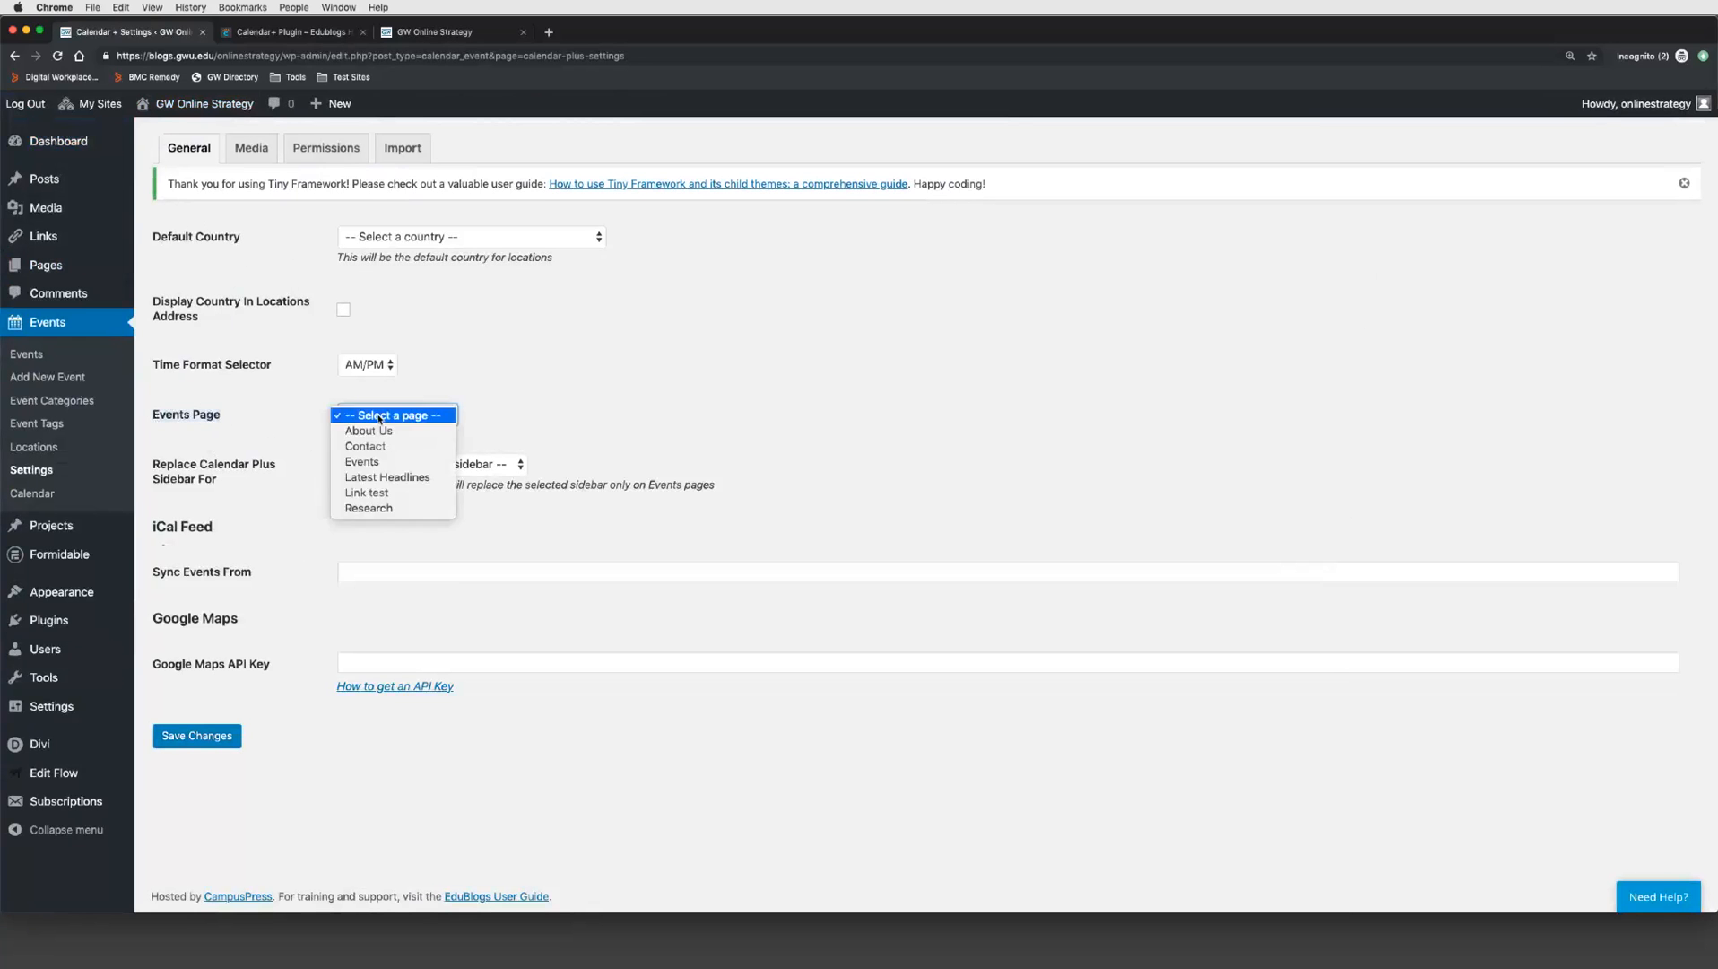
click(334, 460)
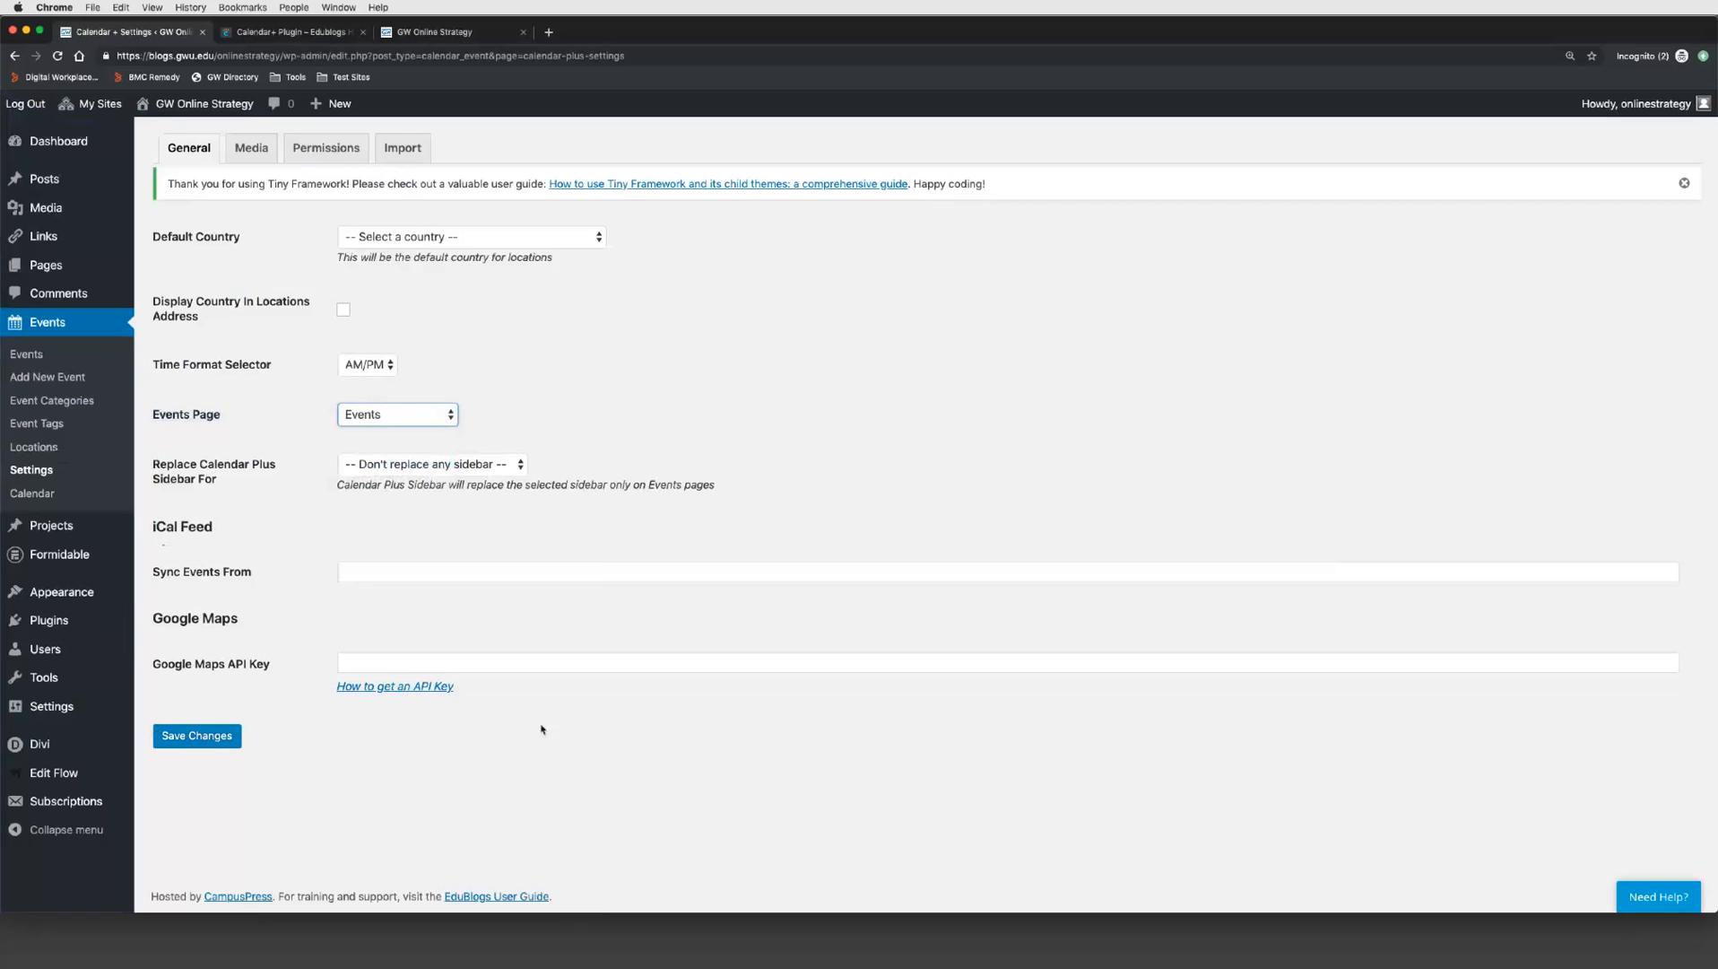
Step: Set the default country for event locations to United States and save the calendar settings
click(431, 235)
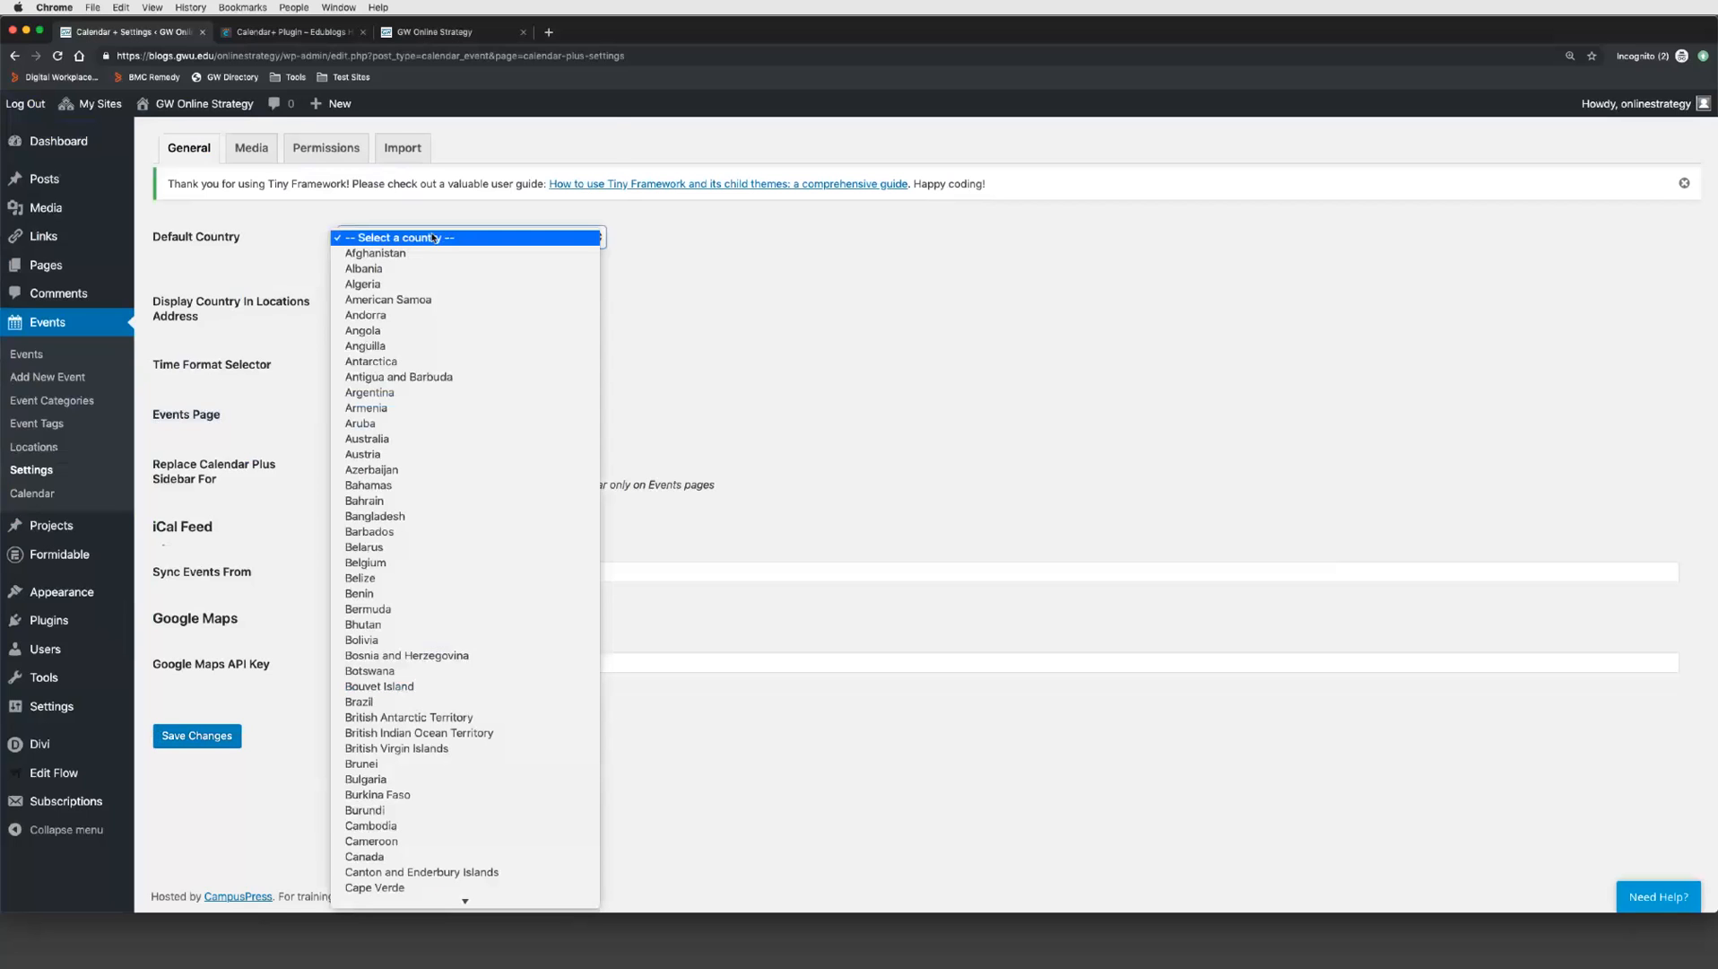
key(u)
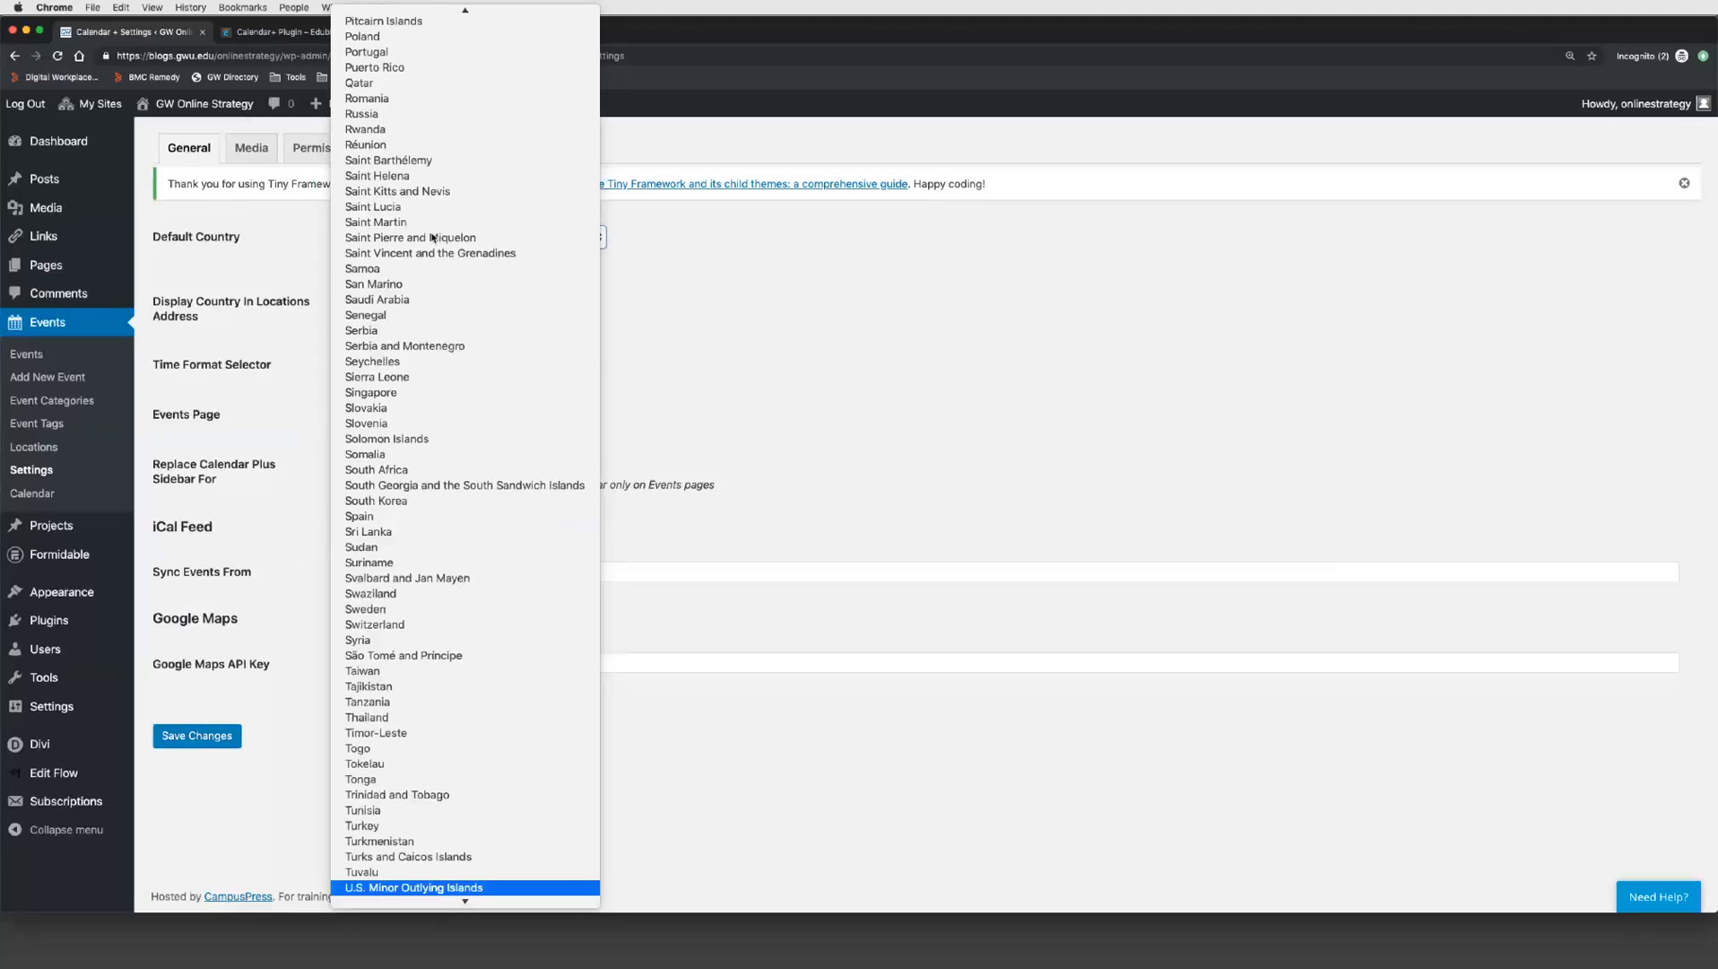
scroll(587, 838, down, 5)
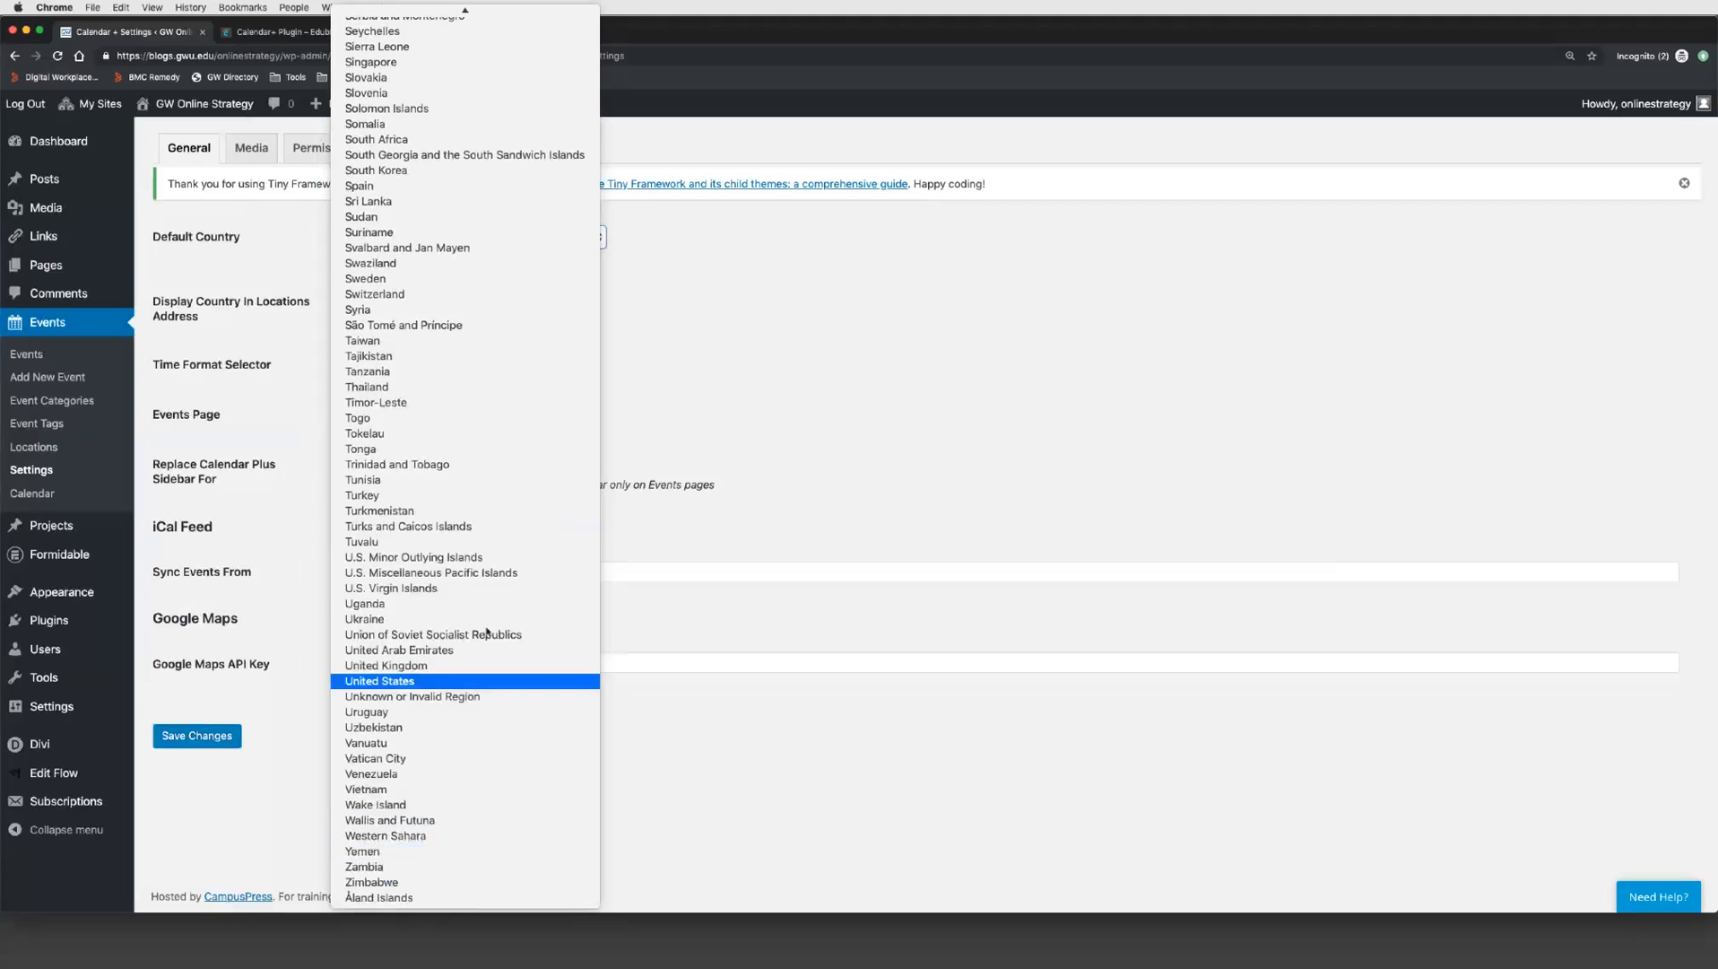
click(466, 681)
click(214, 735)
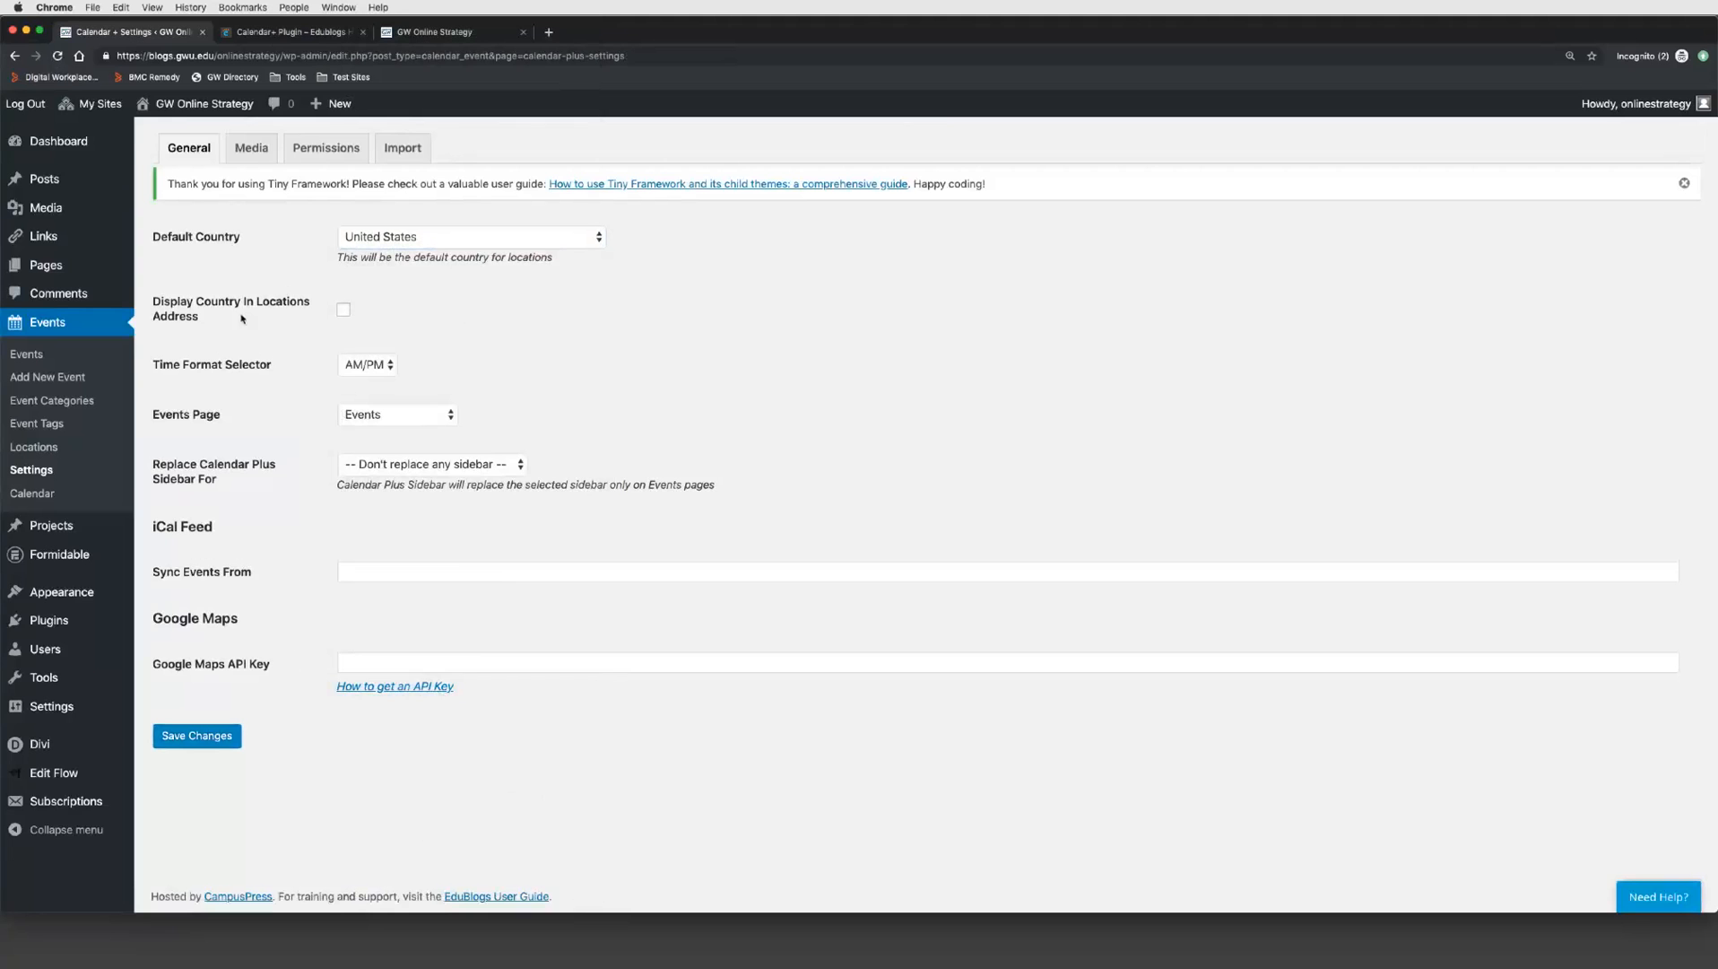
Step: Load blogs.gwu.edu/onlinestrategy/events in the tab showing the public site and look over the Events page's content
click(408, 34)
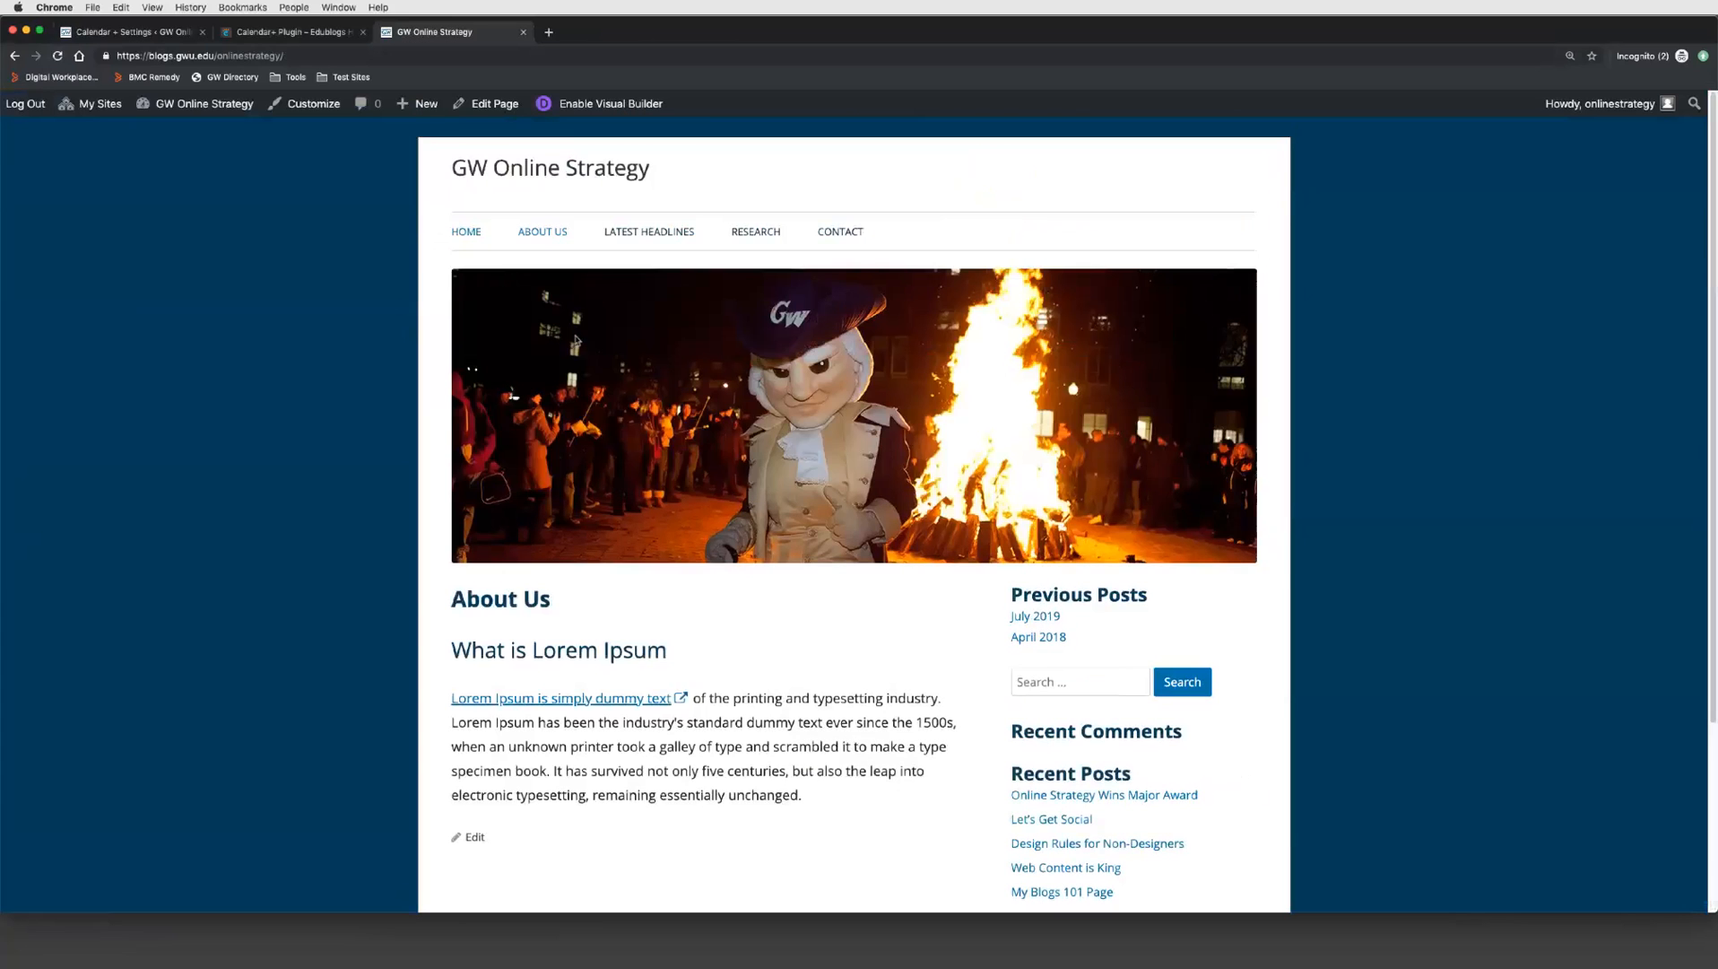
click(342, 56)
click(343, 55)
text(e)
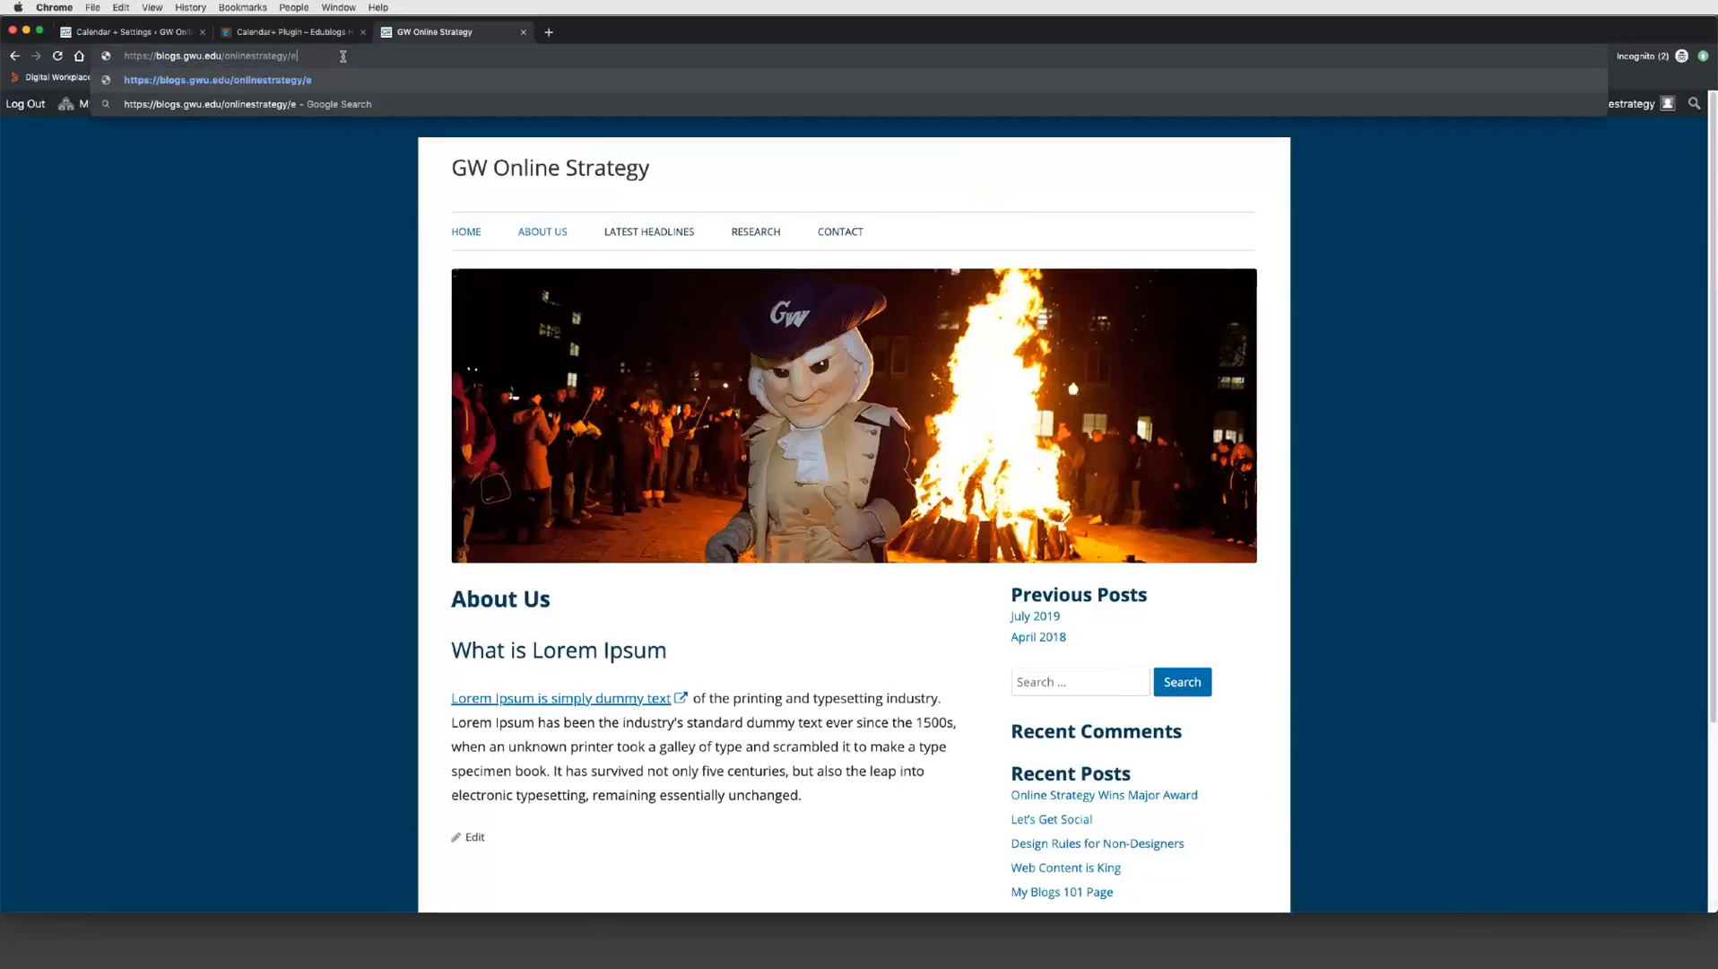
text(vents)
key(Return)
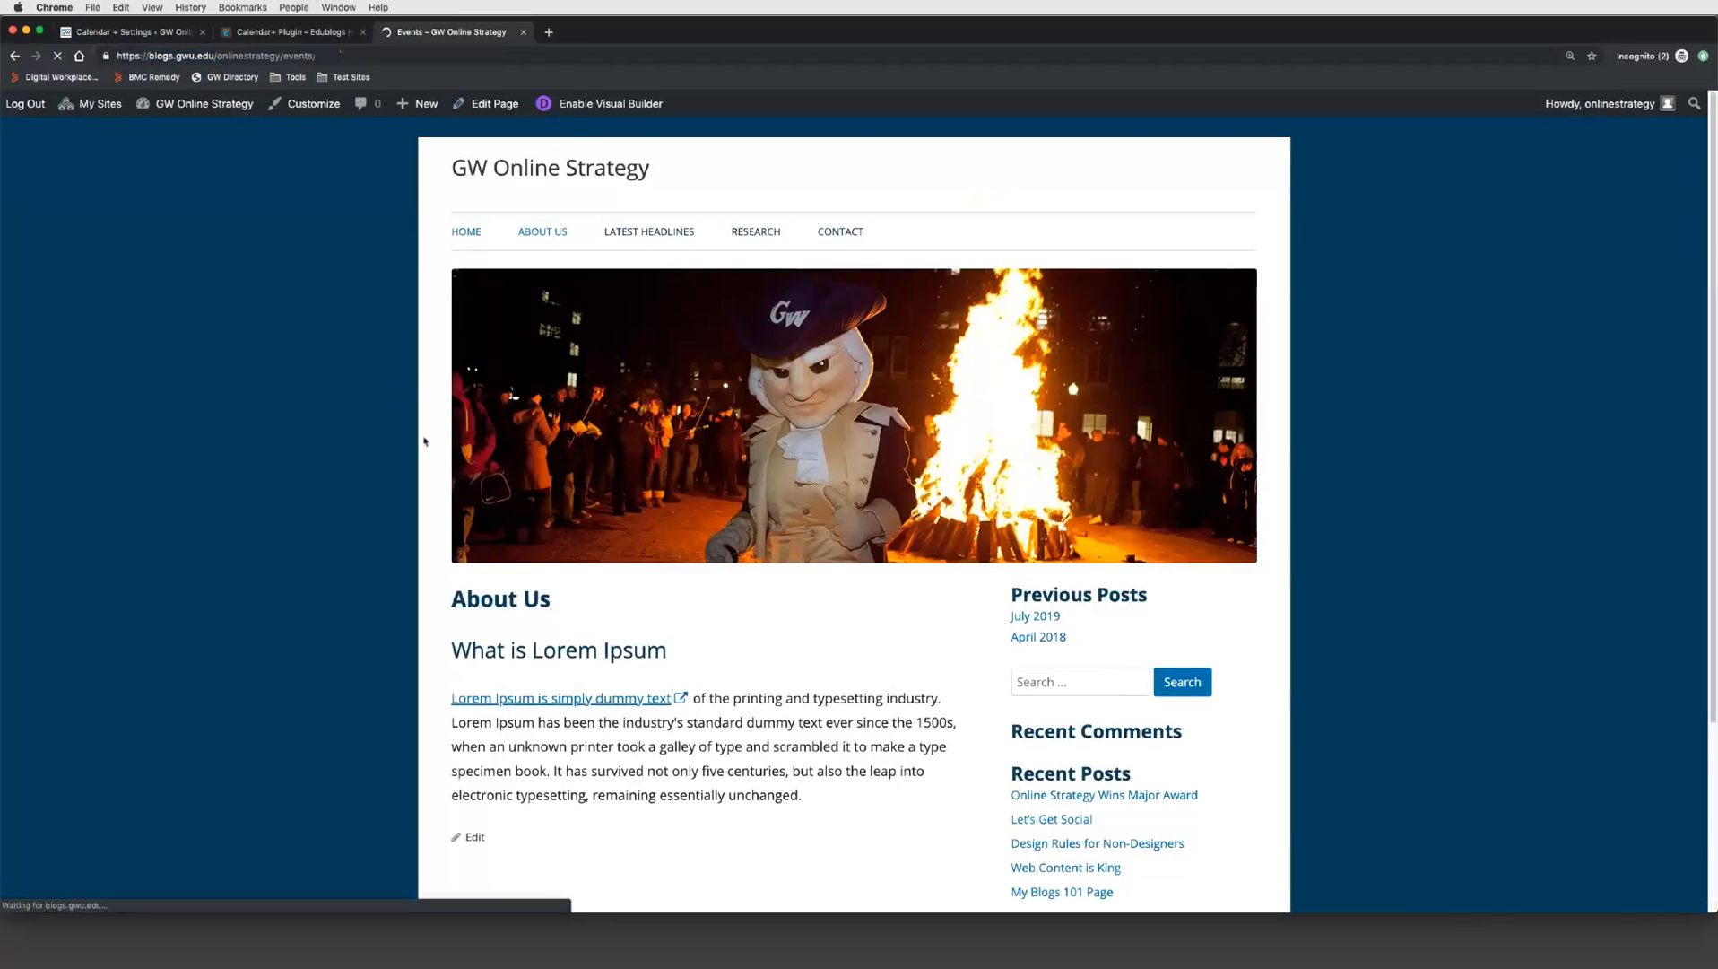
scroll(492, 516, down, 2)
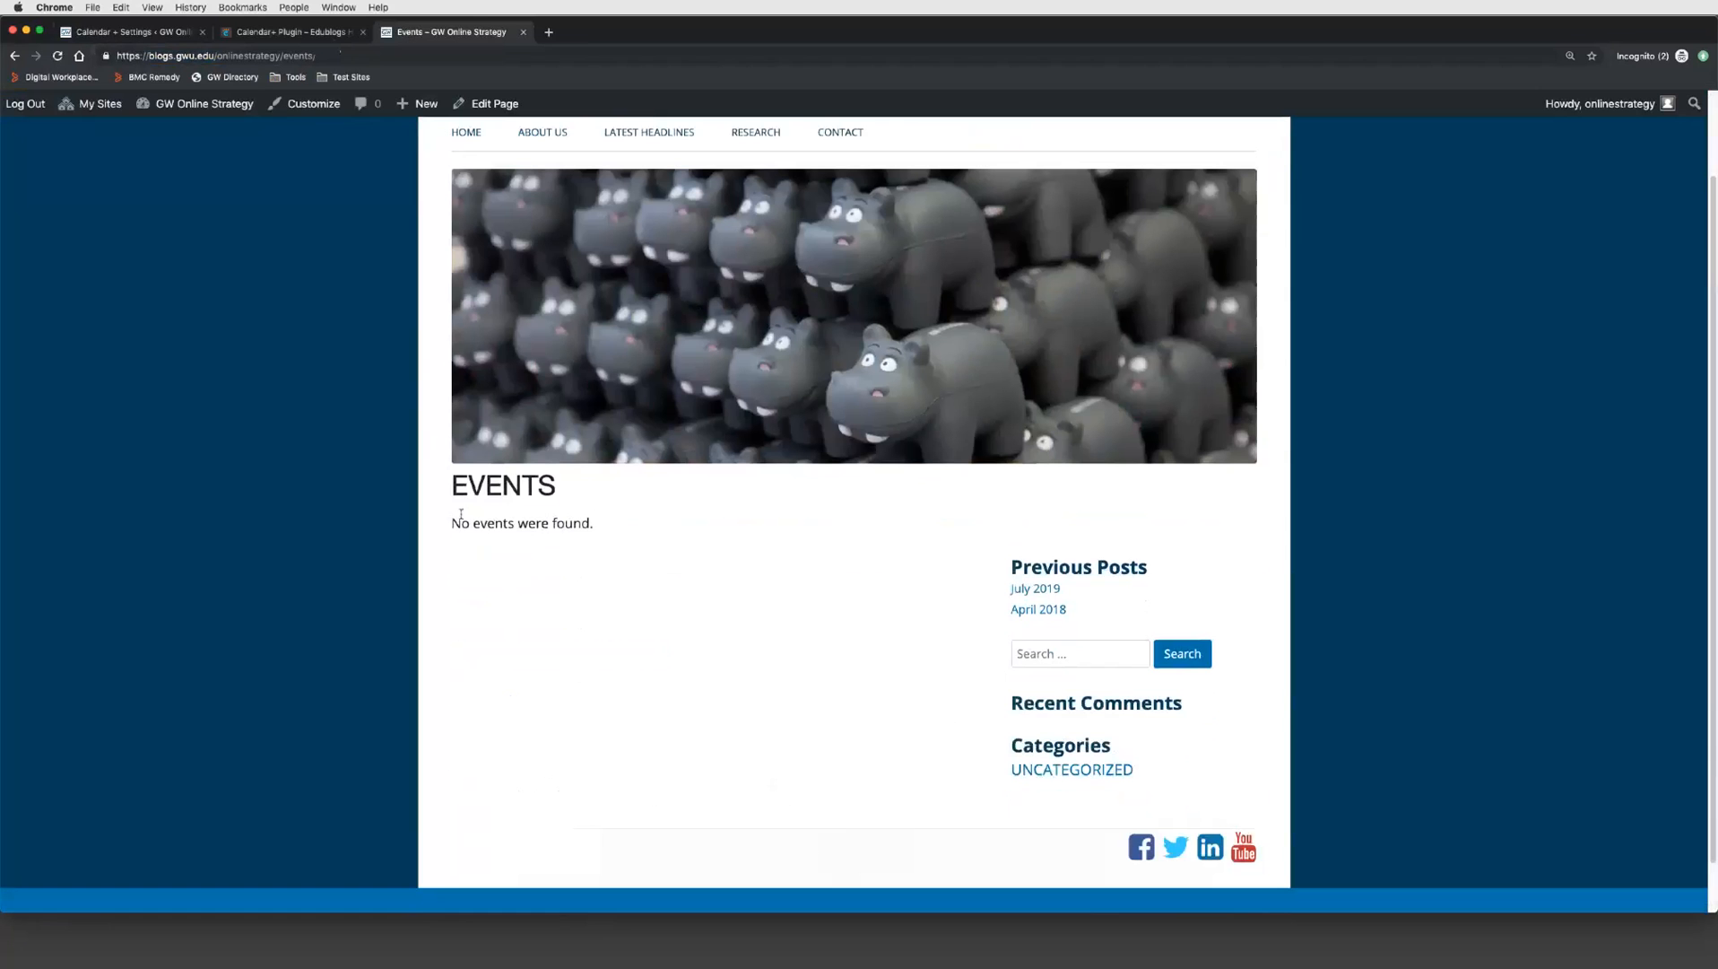
drag(451, 522, 605, 532)
click(691, 639)
scroll(800, 726, up, 1)
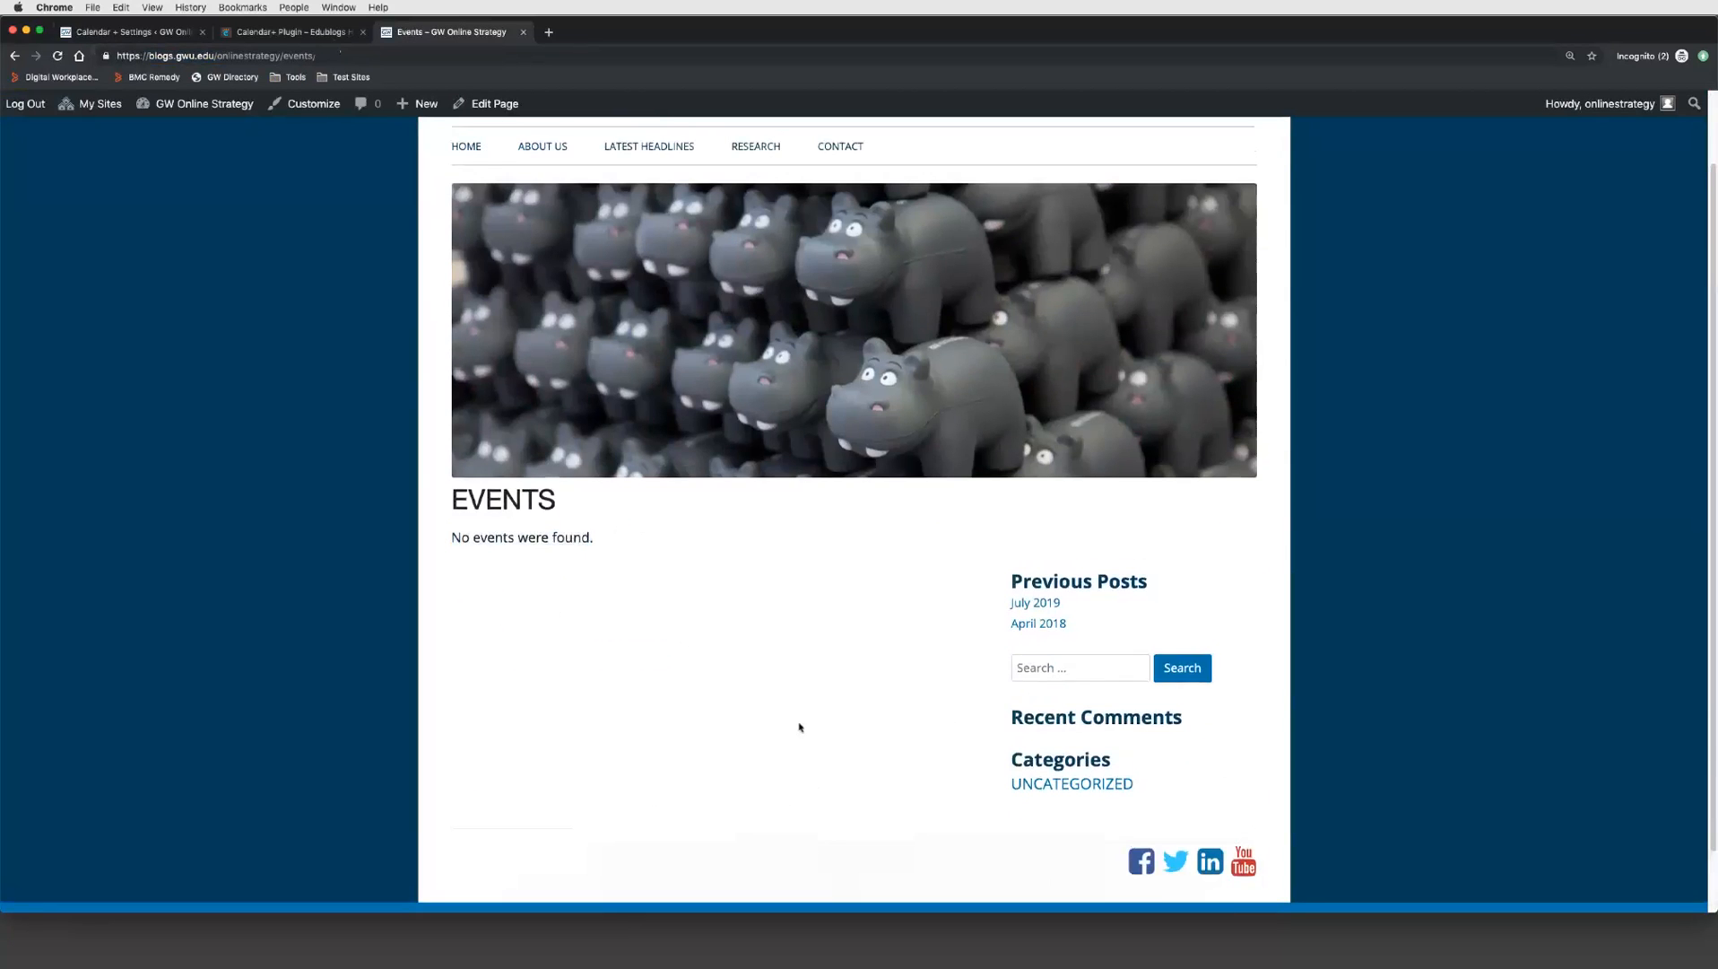
scroll(708, 744, up, 1)
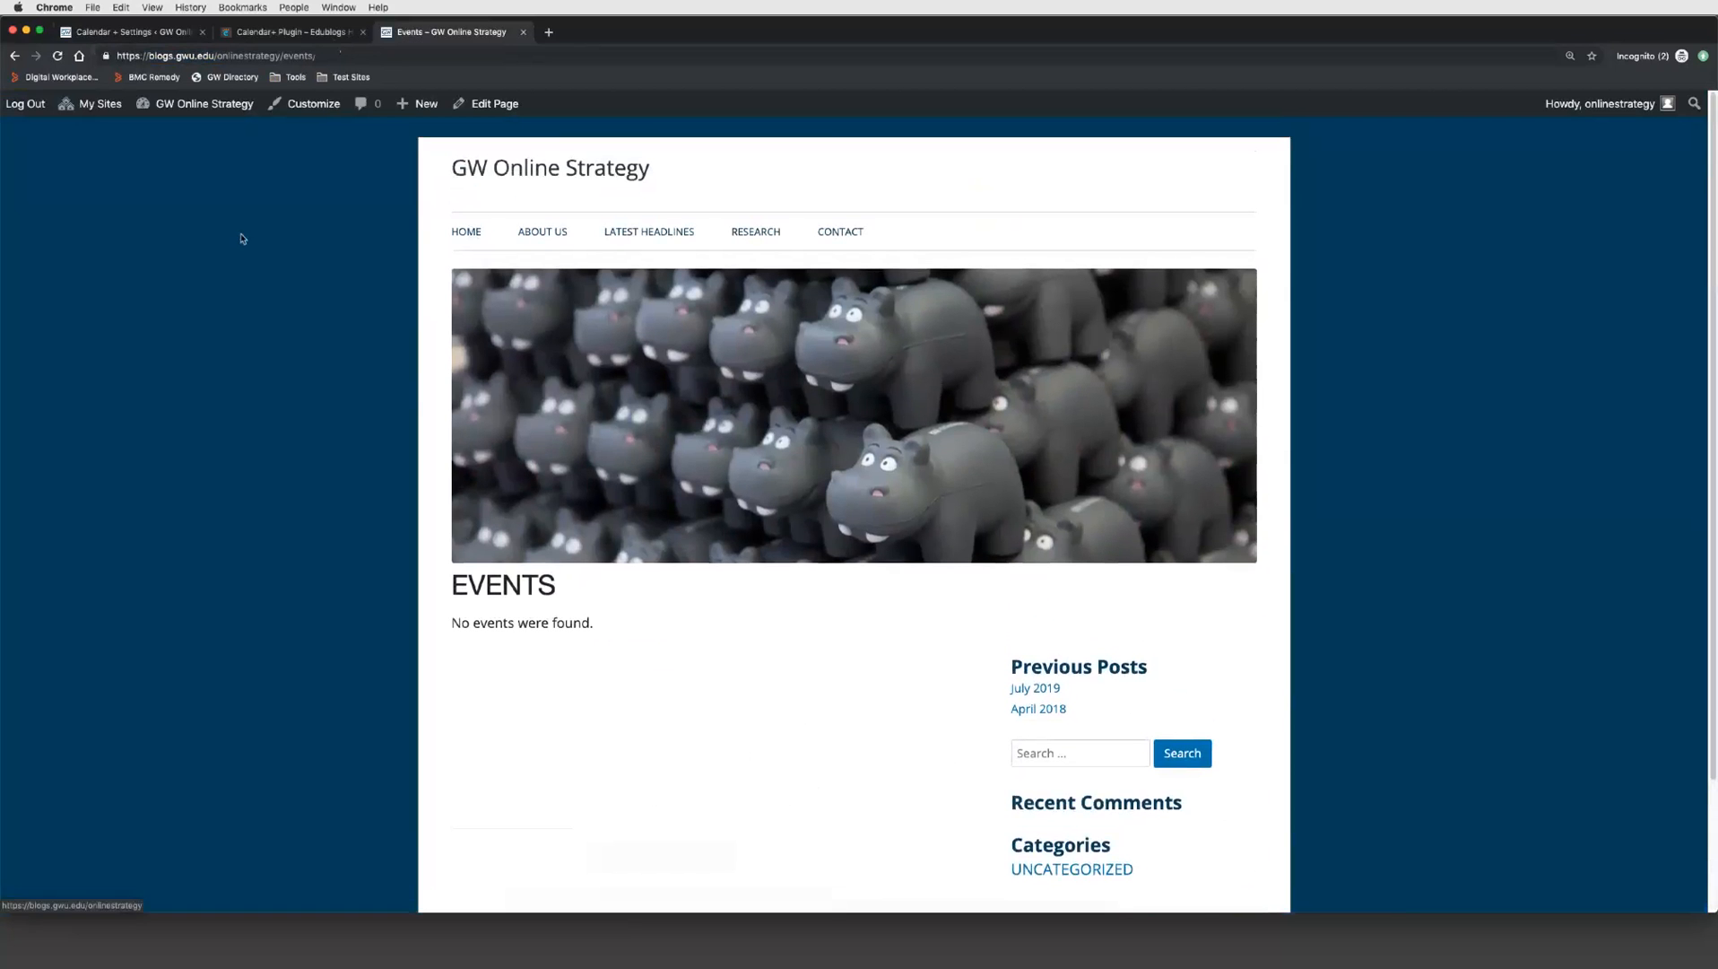
Step: Return to the site's dashboard, start a new calendar event, and title it "Event Title"
click(112, 34)
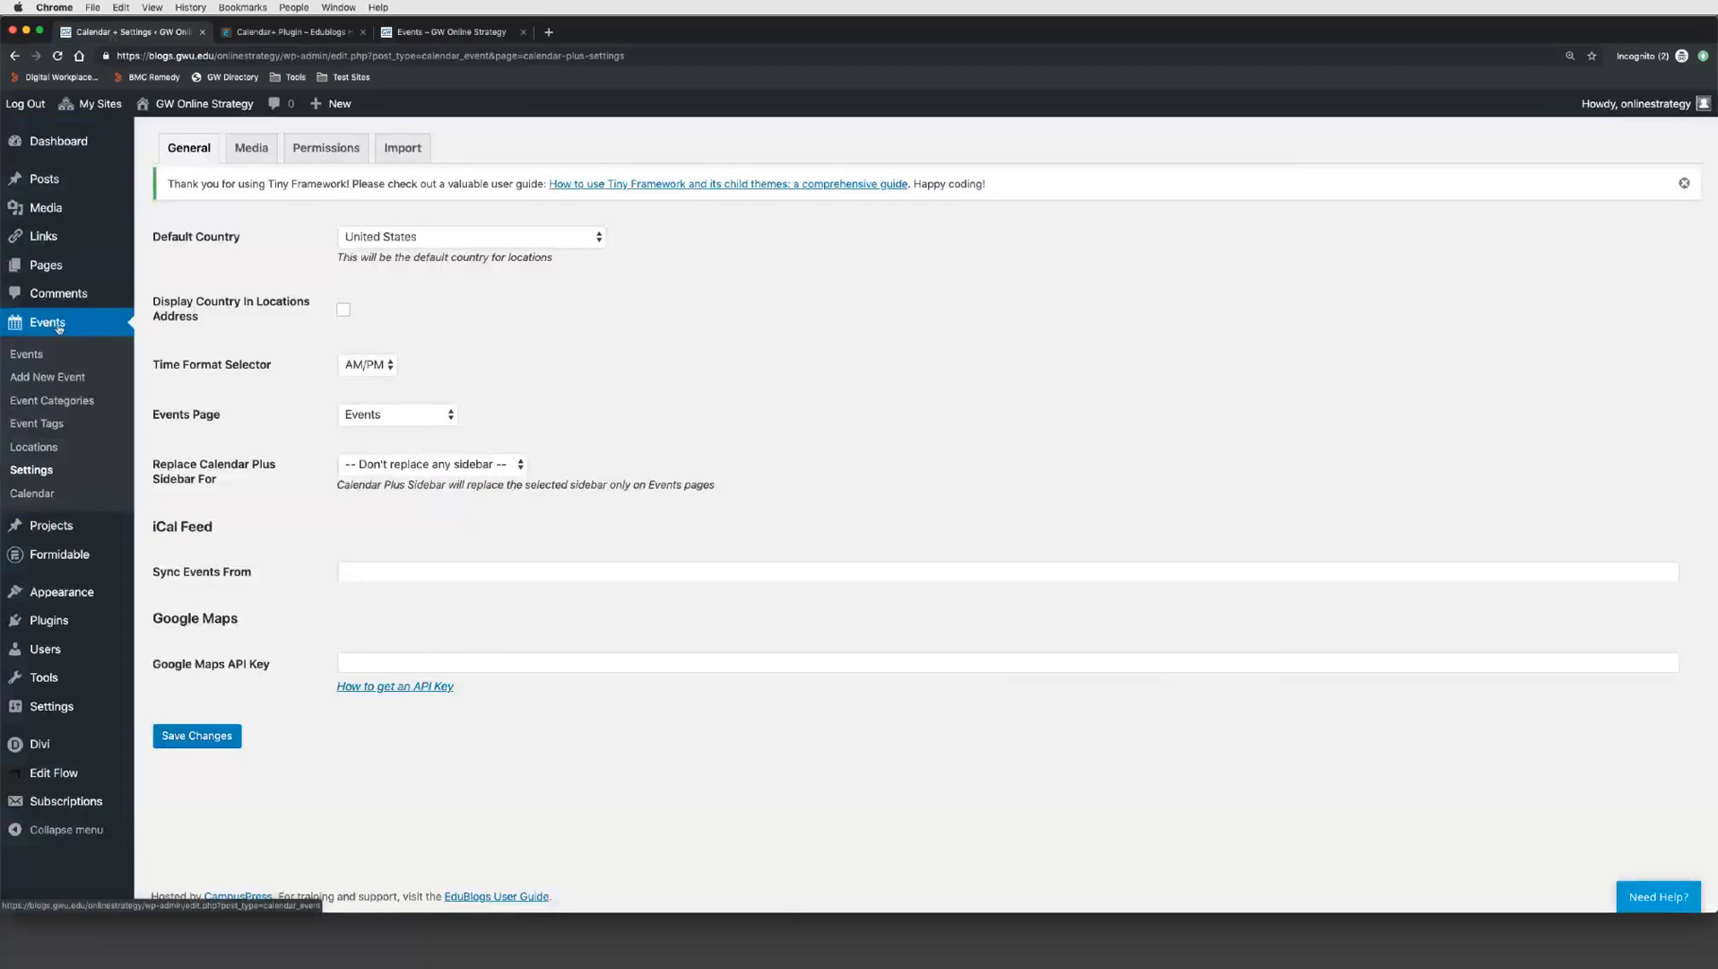
click(40, 382)
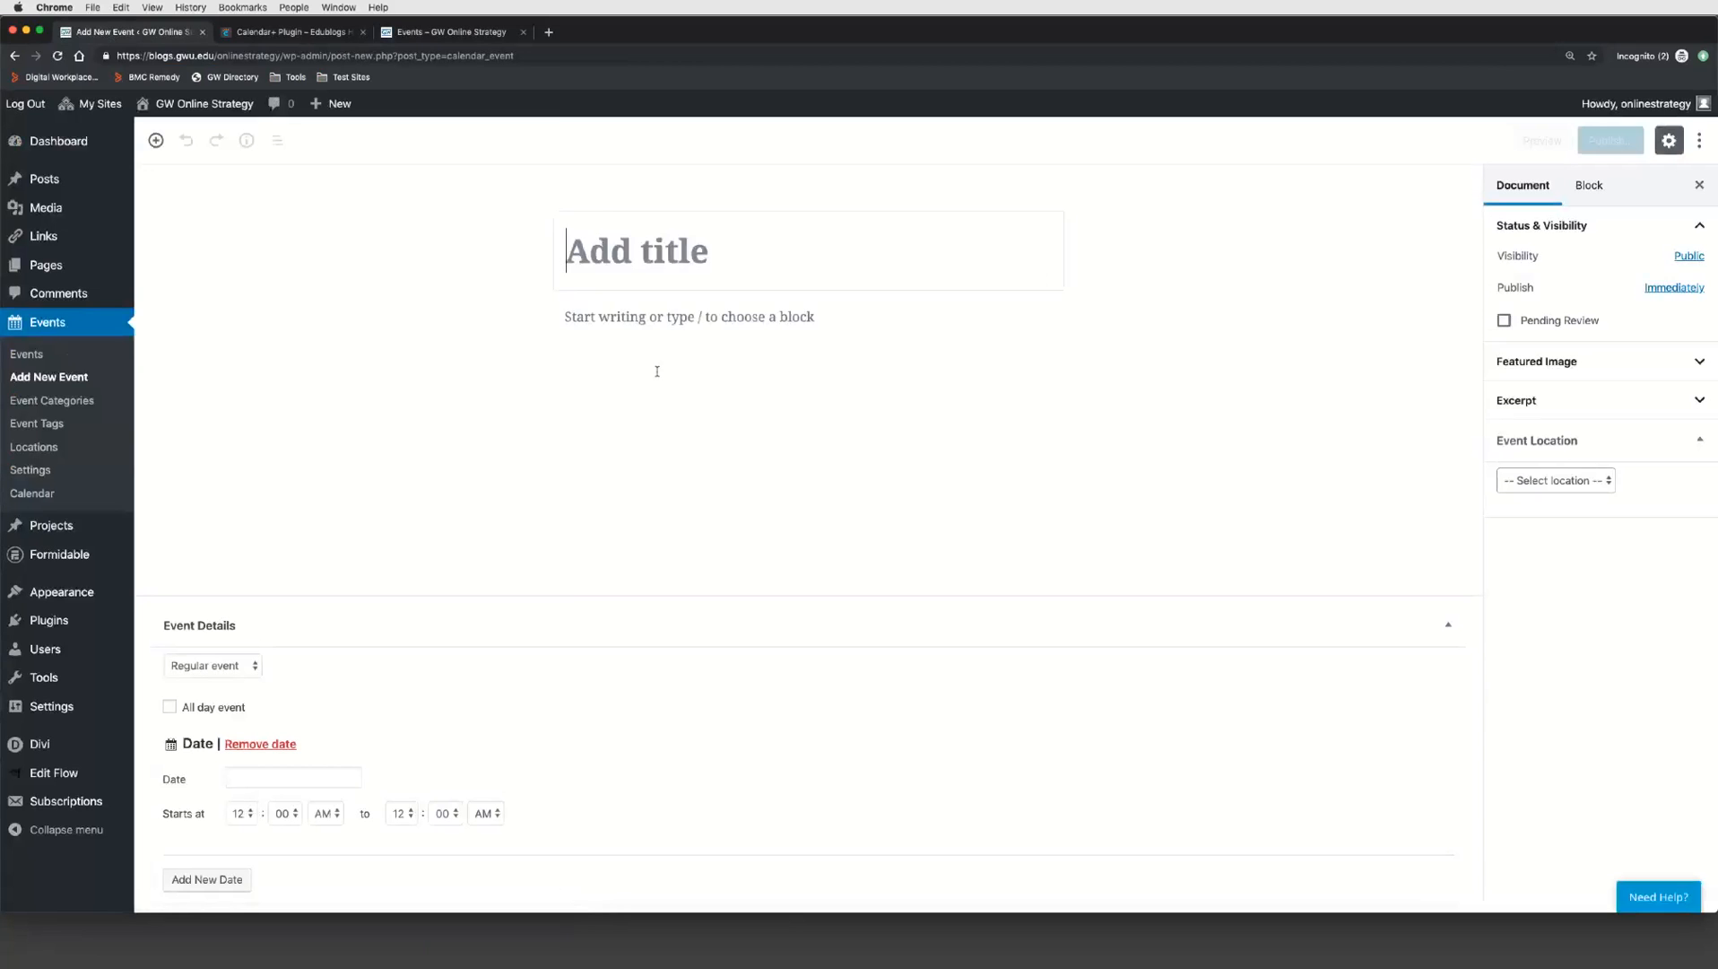
text(Event)
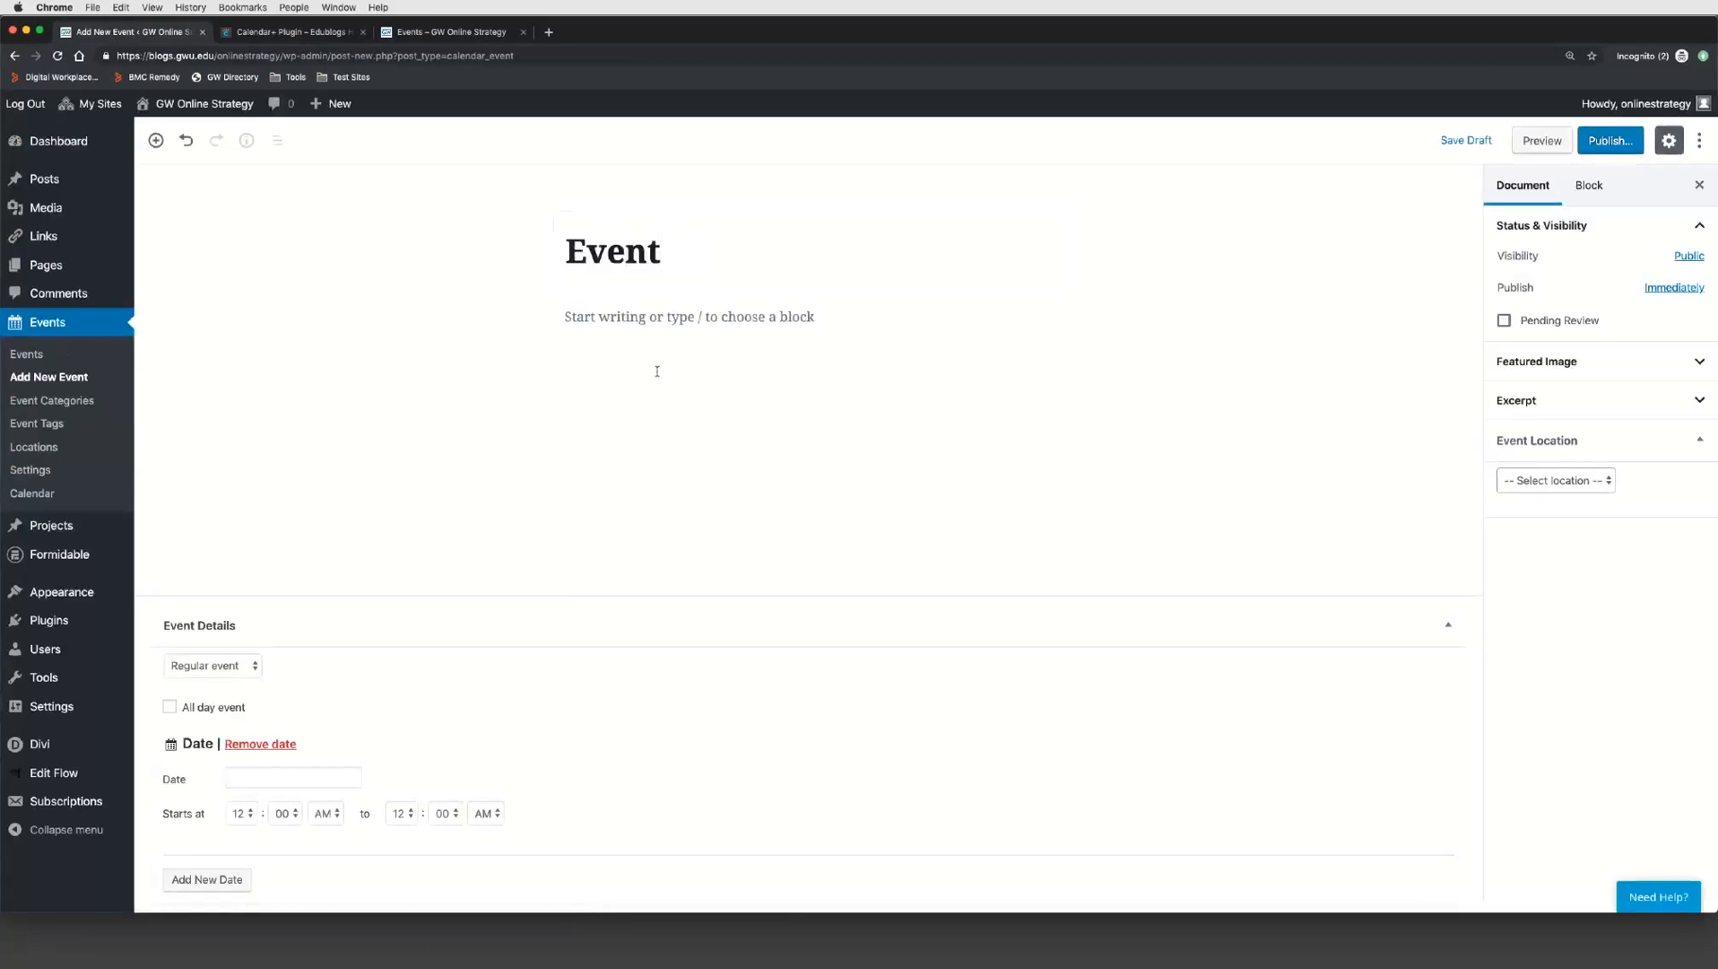
text( Title)
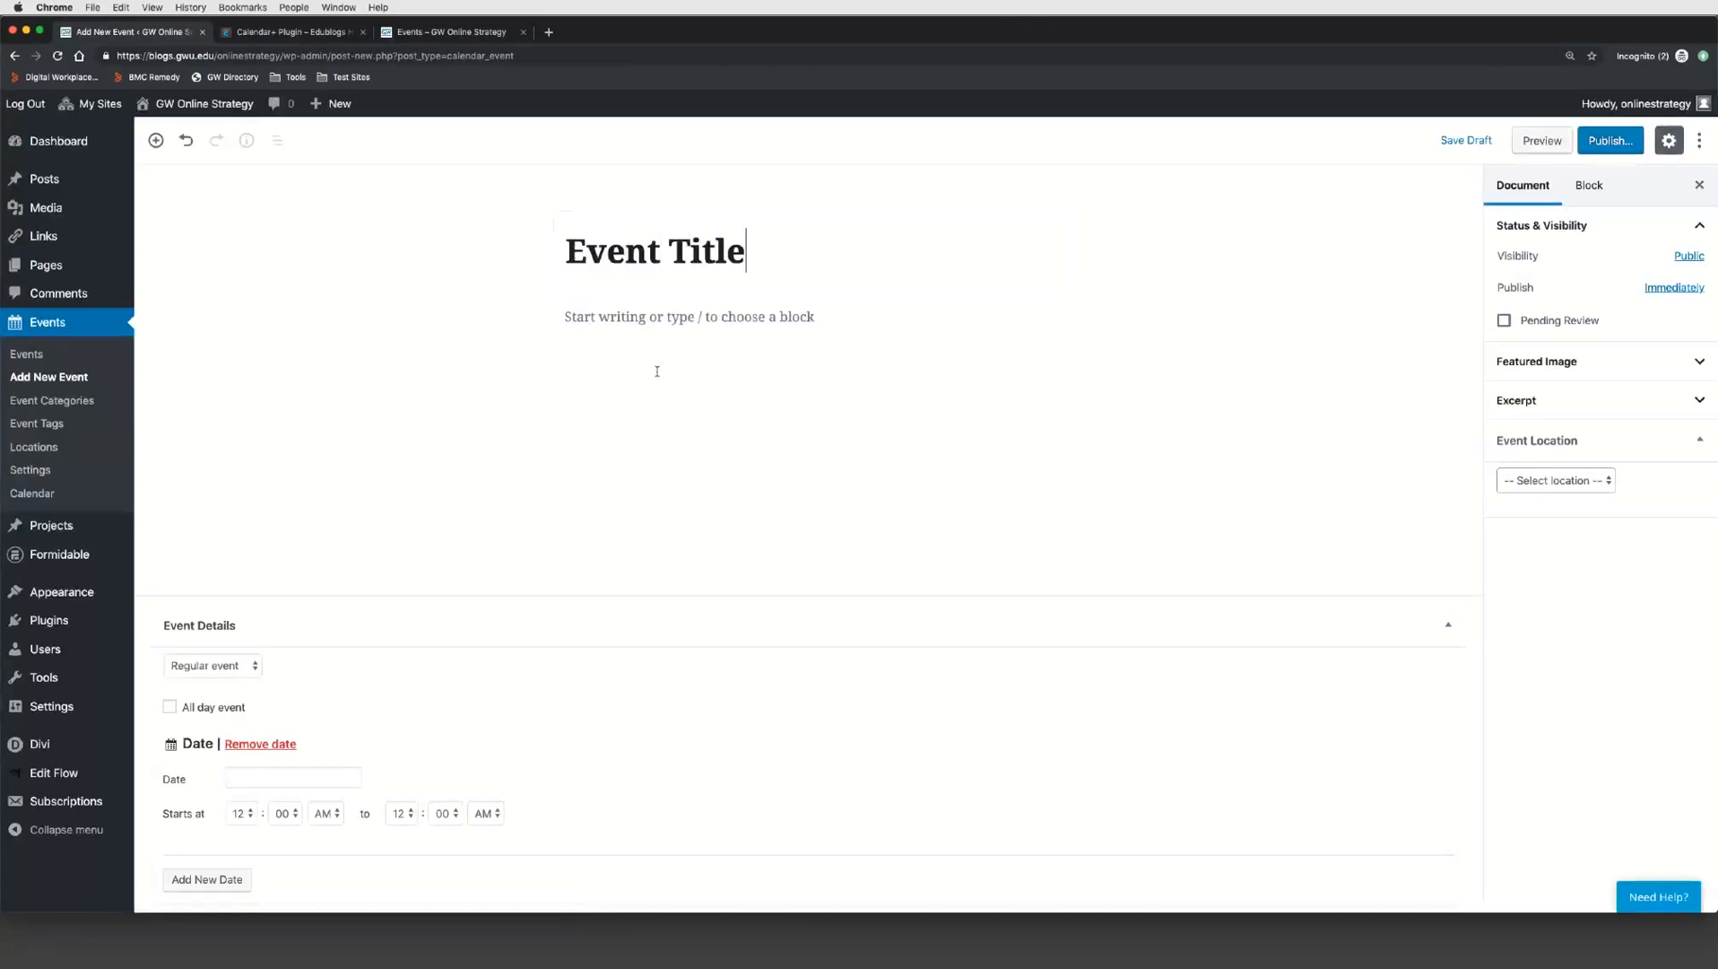
click(628, 319)
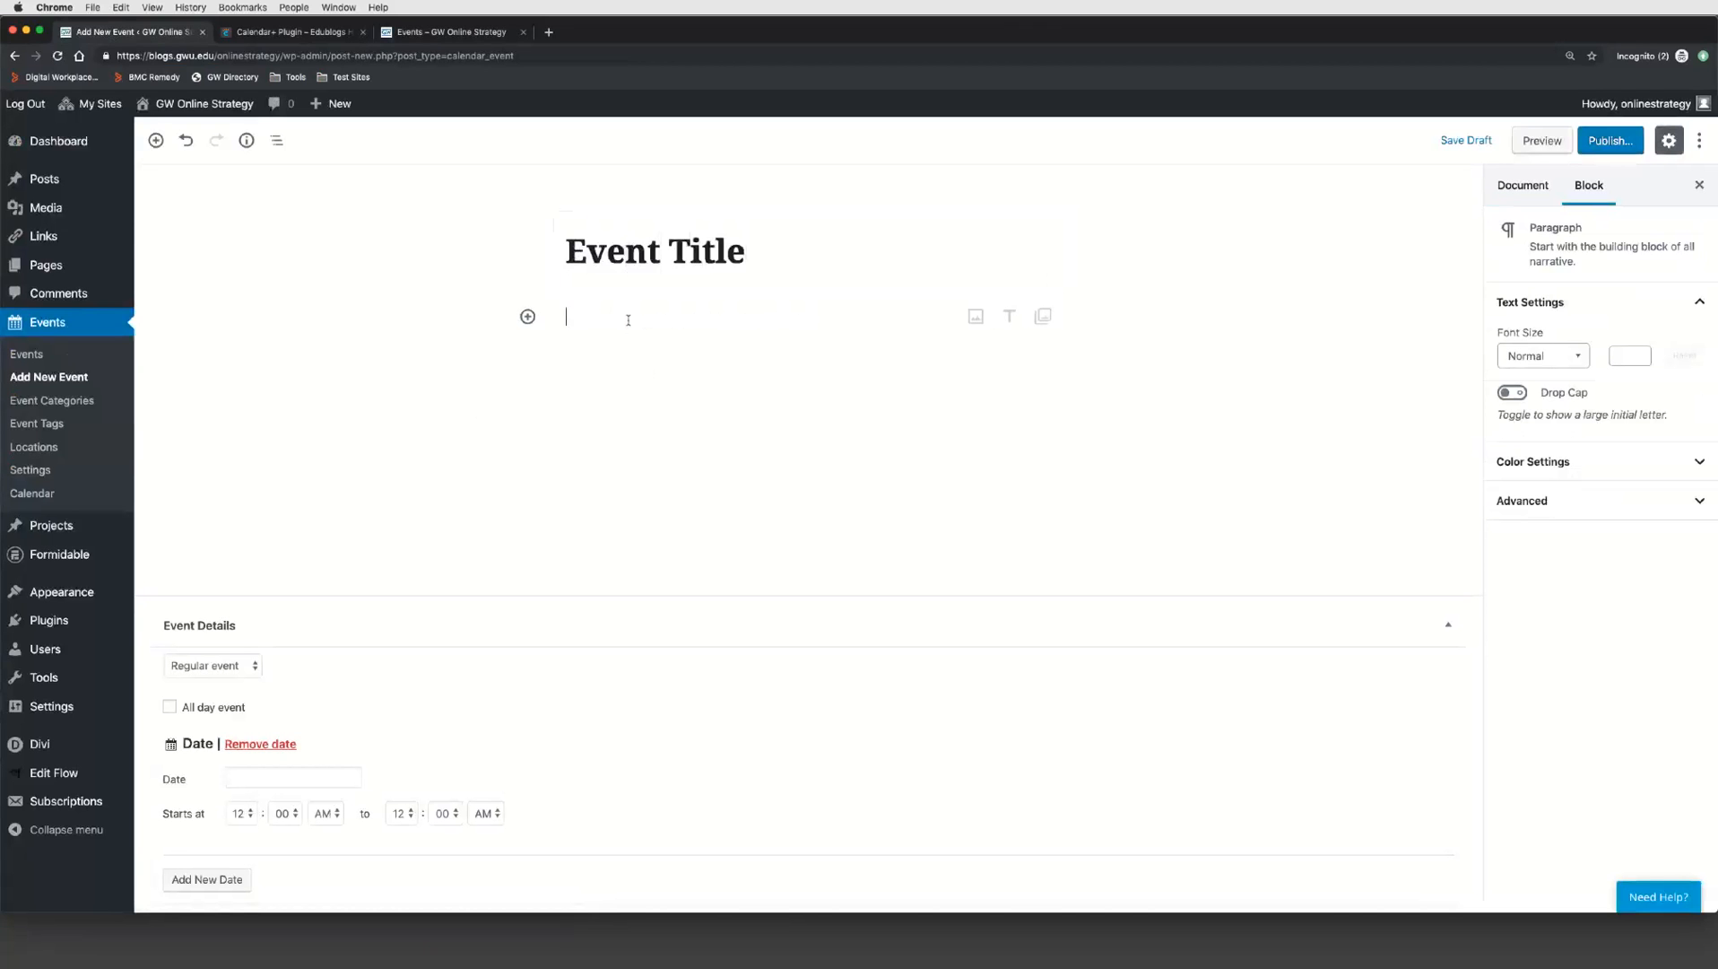
Step: Open lipsum.com in a new tab, copy "What is Lorem Ipsum?" through "remaining essentially unchanged", and return to the event editor
key(super+t)
text(lo)
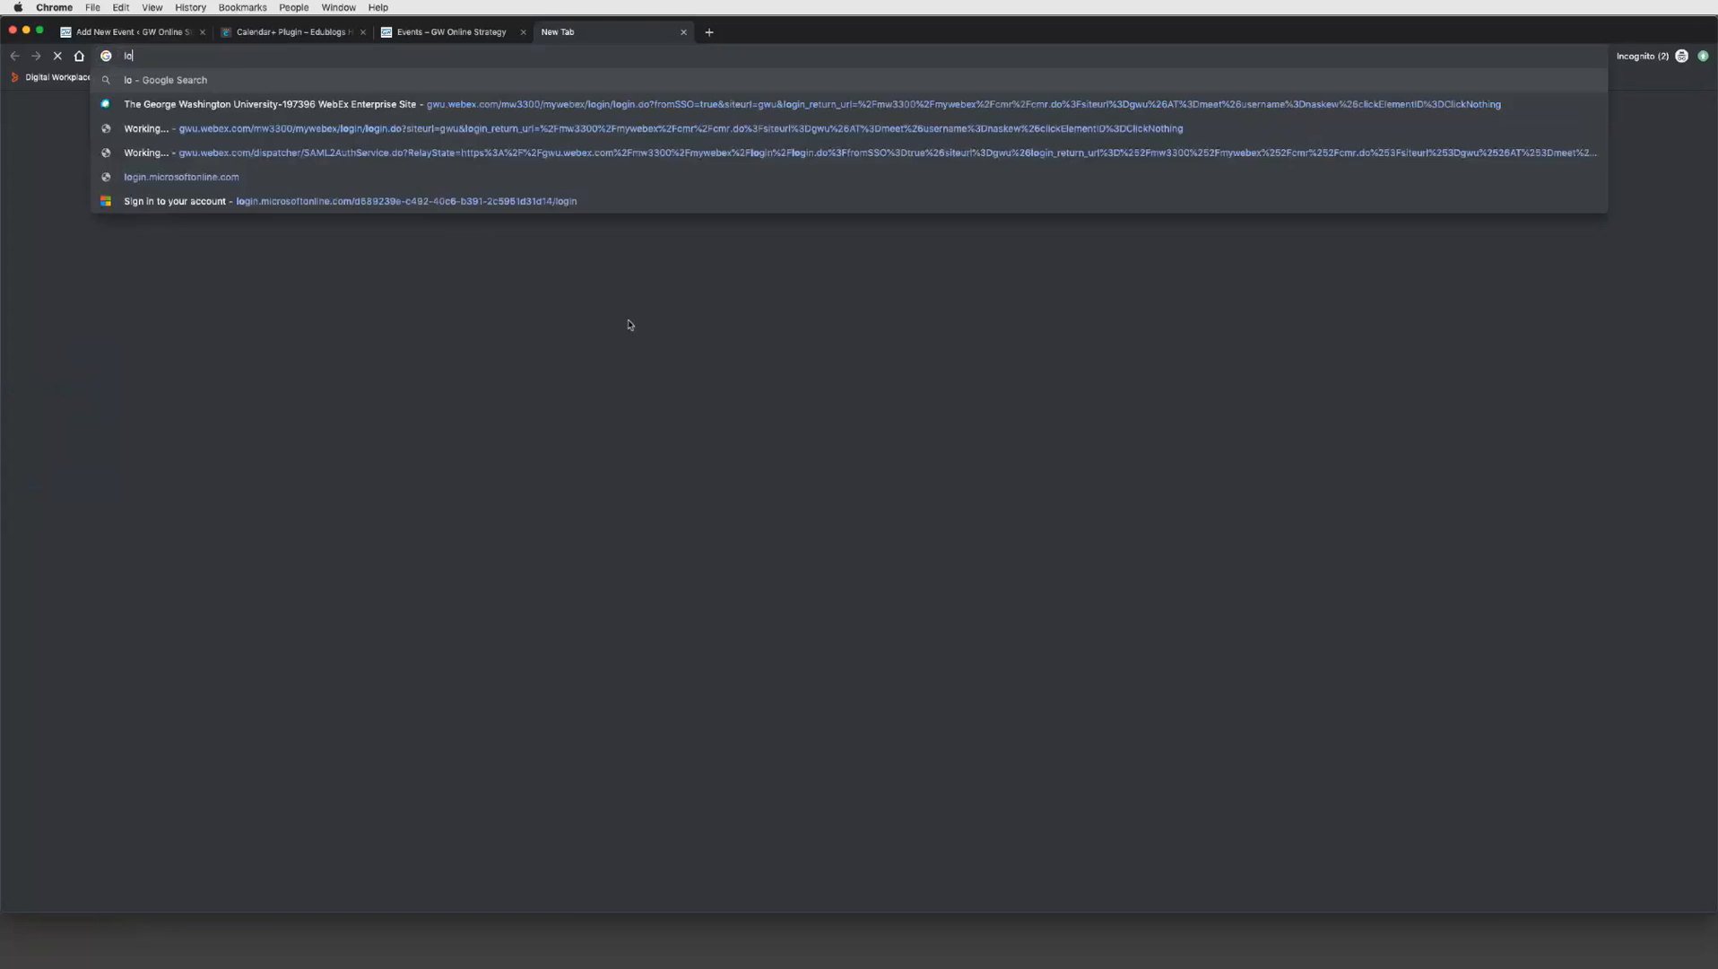
text(rem)
key(Down)
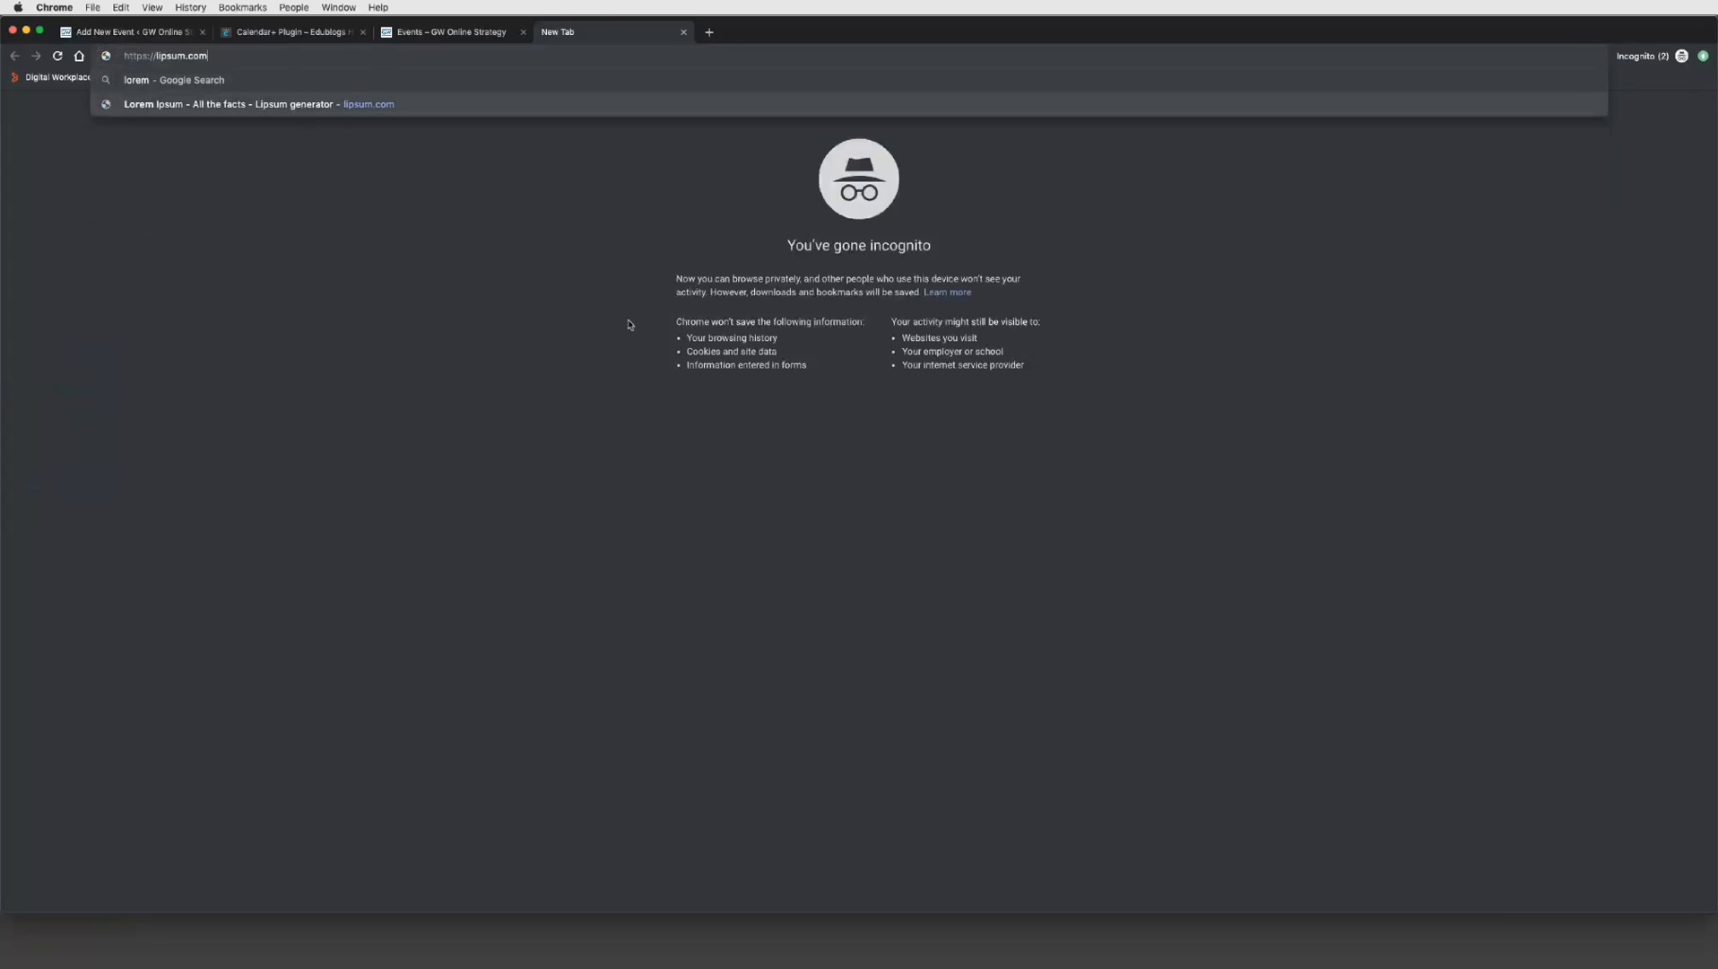
key(Return)
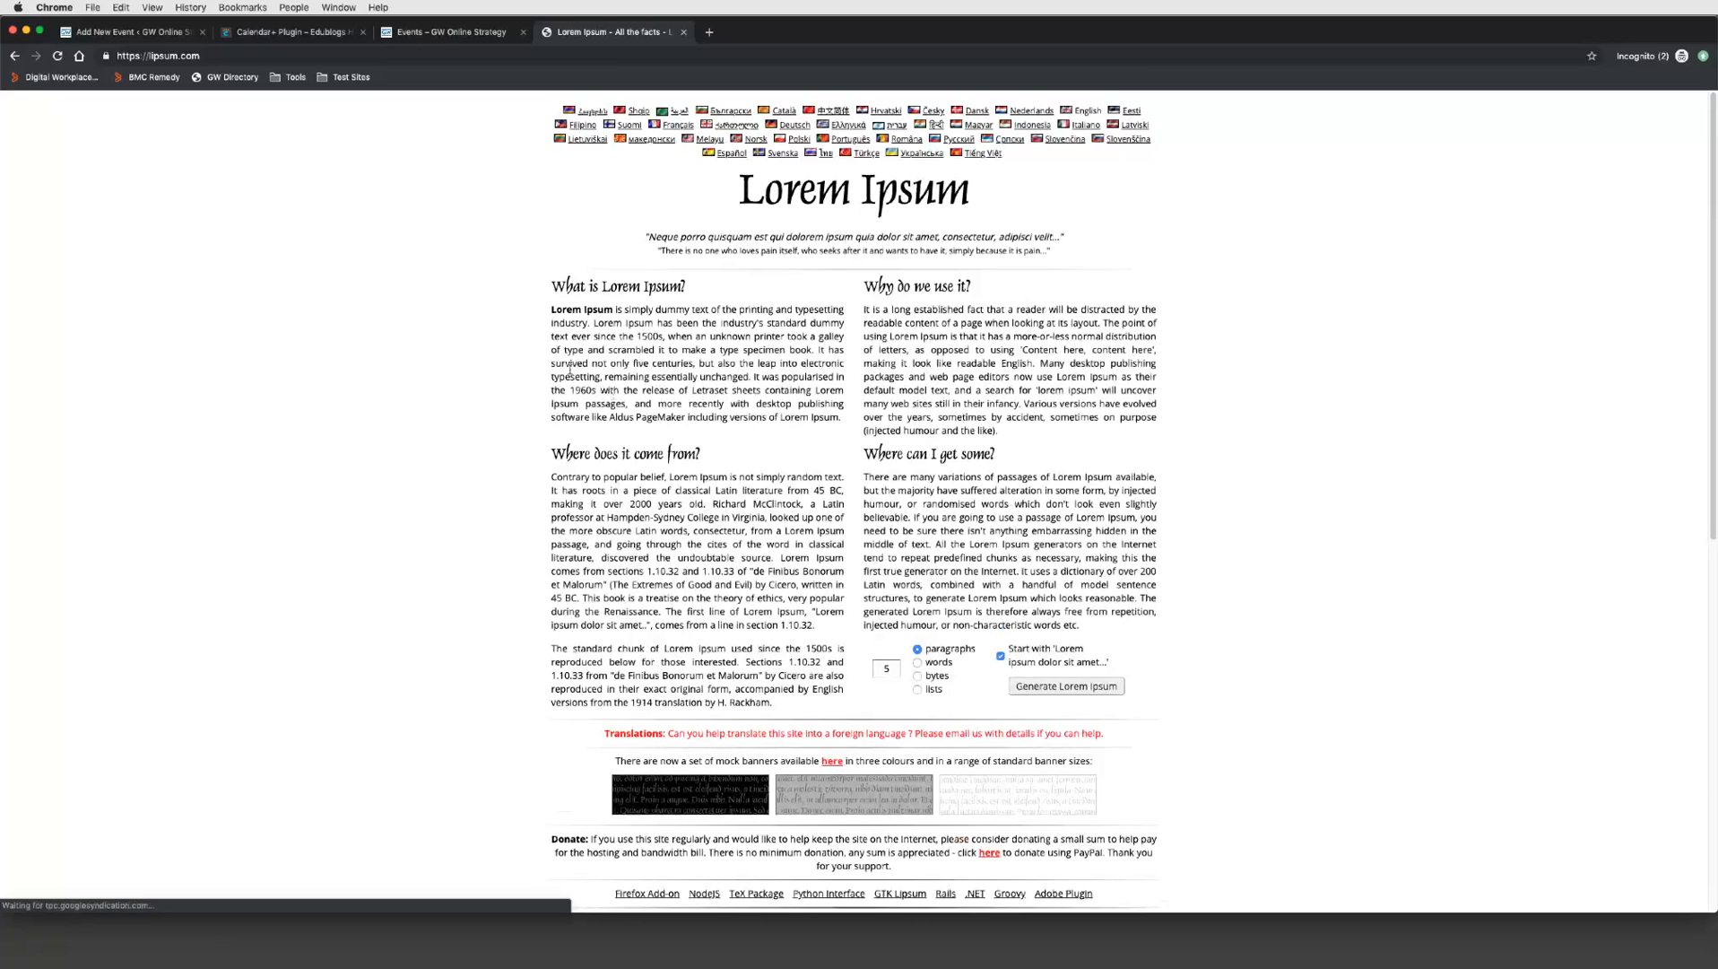
drag(551, 355, 763, 447)
key(super+c)
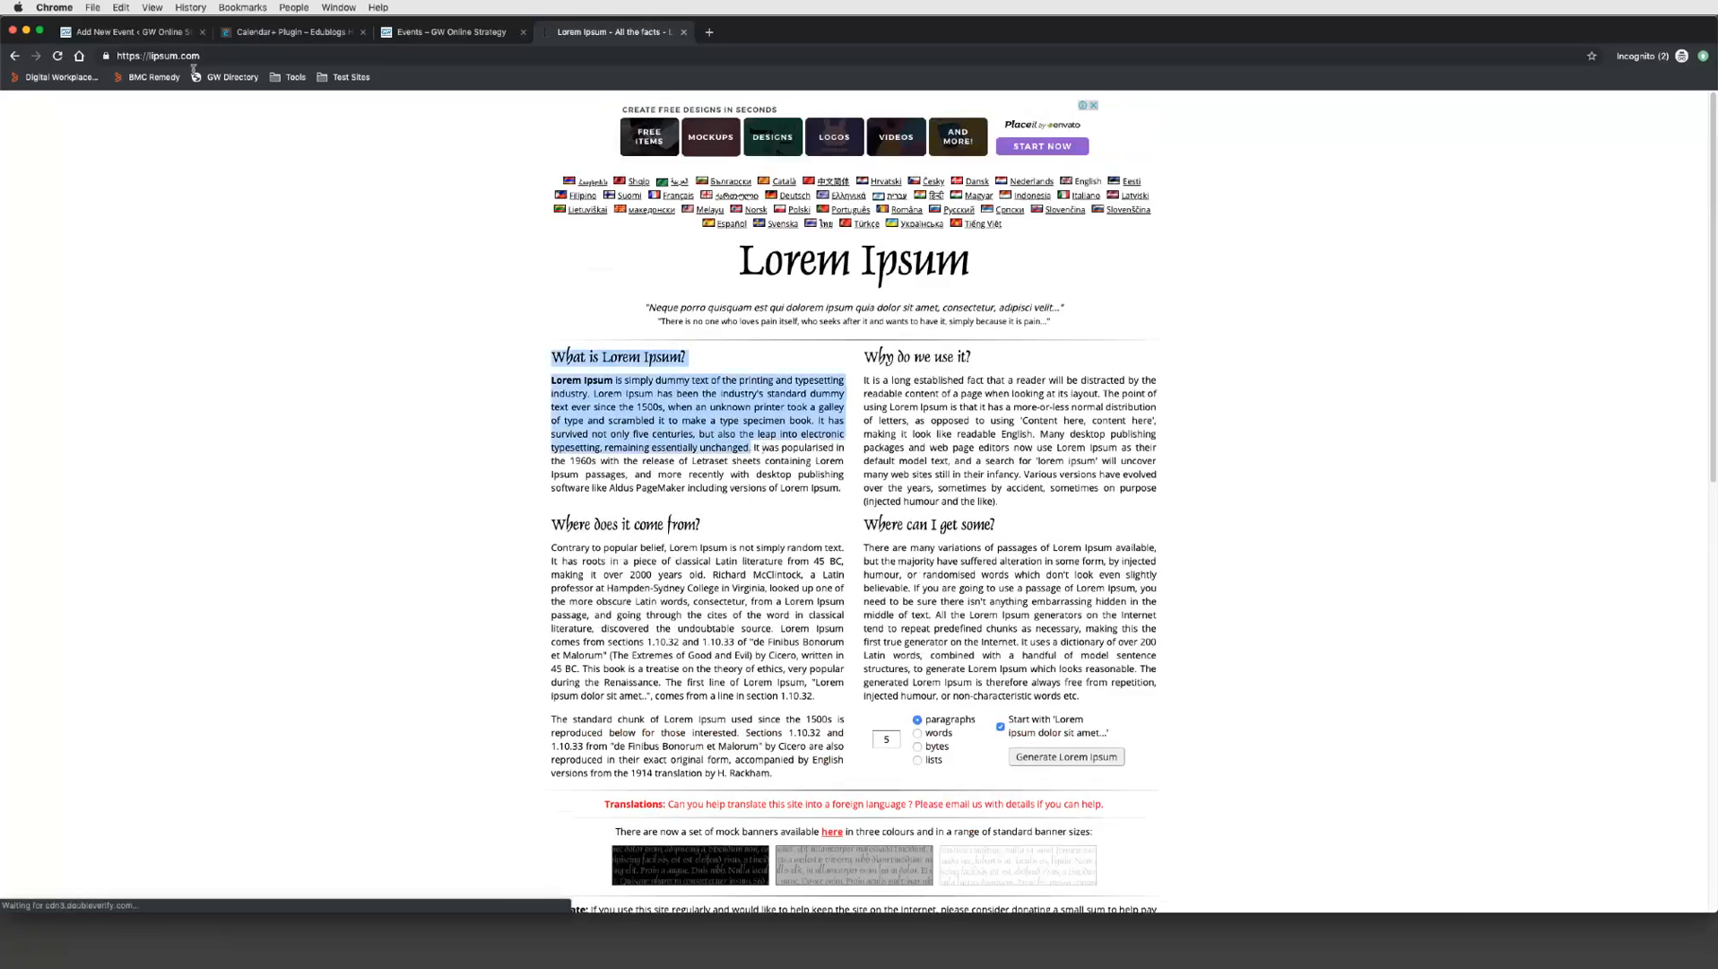
click(125, 31)
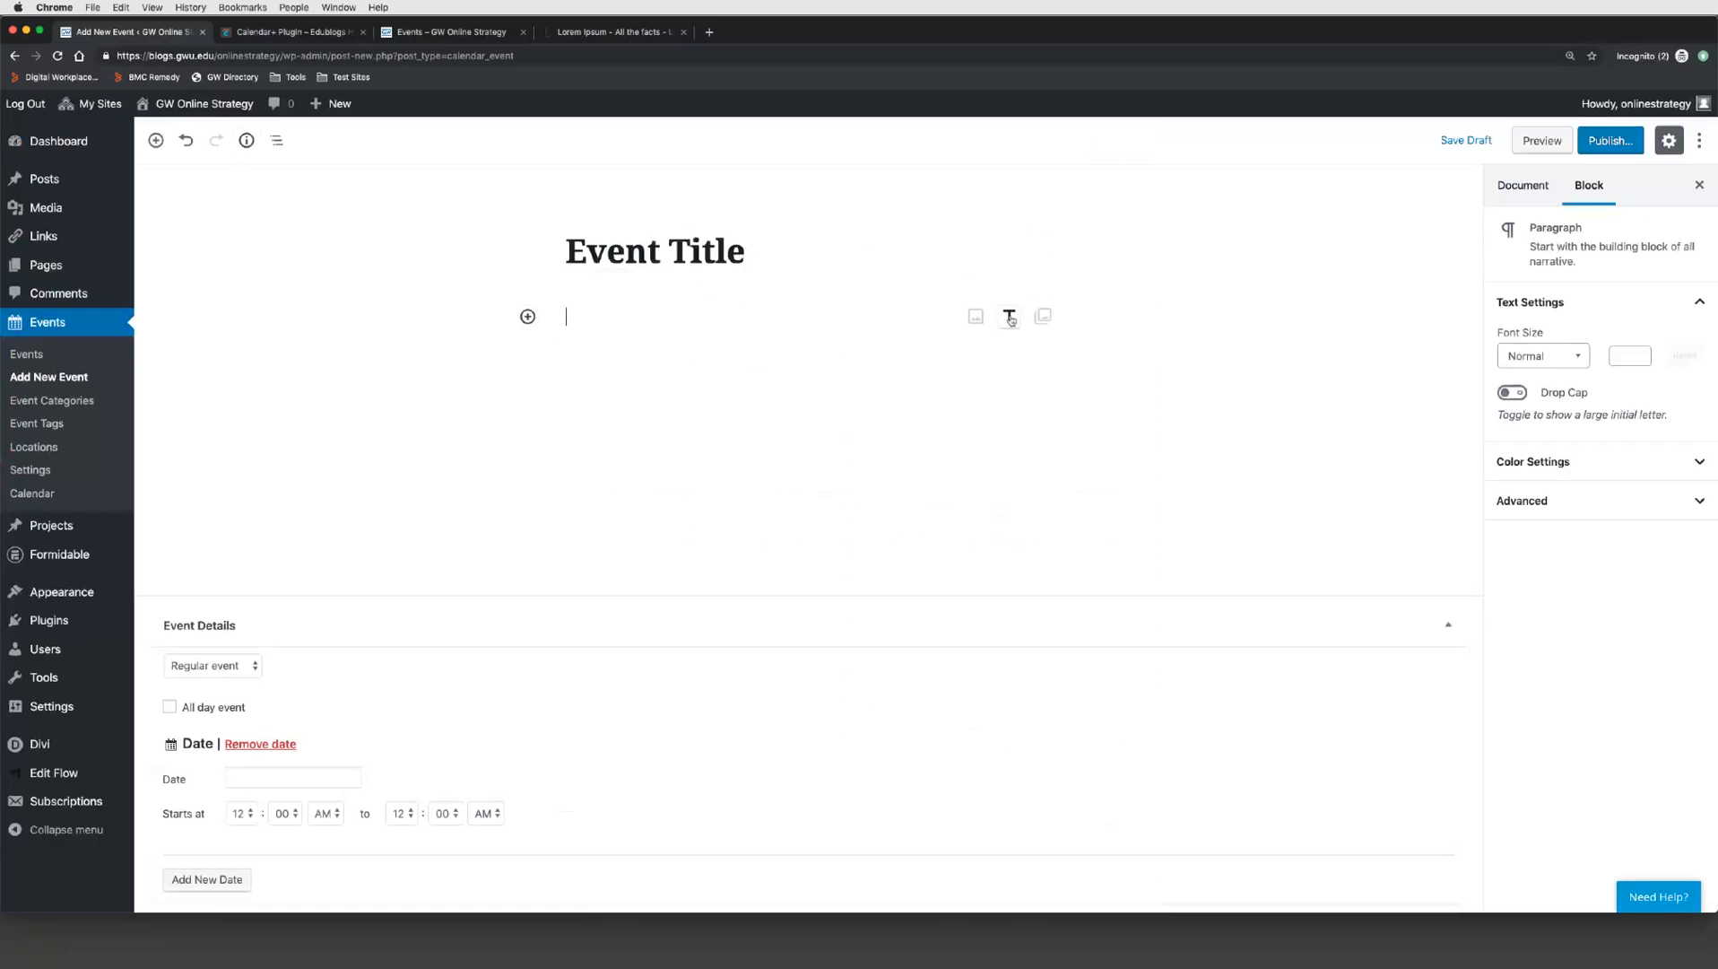
click(1009, 317)
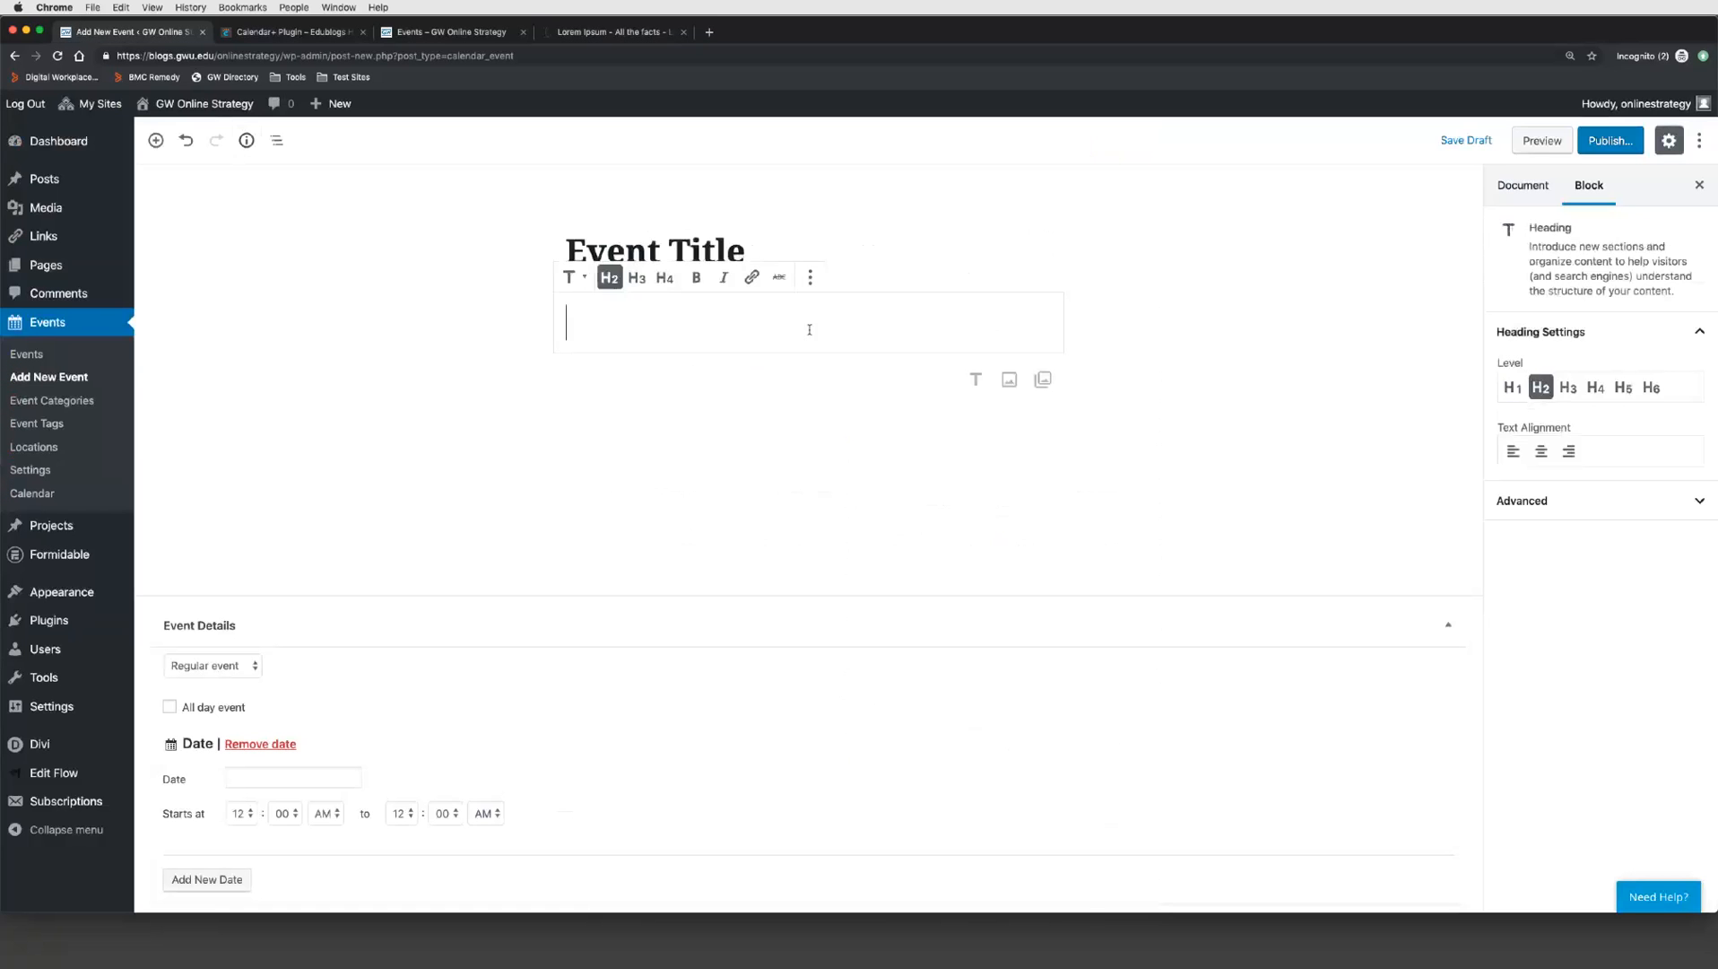
click(809, 278)
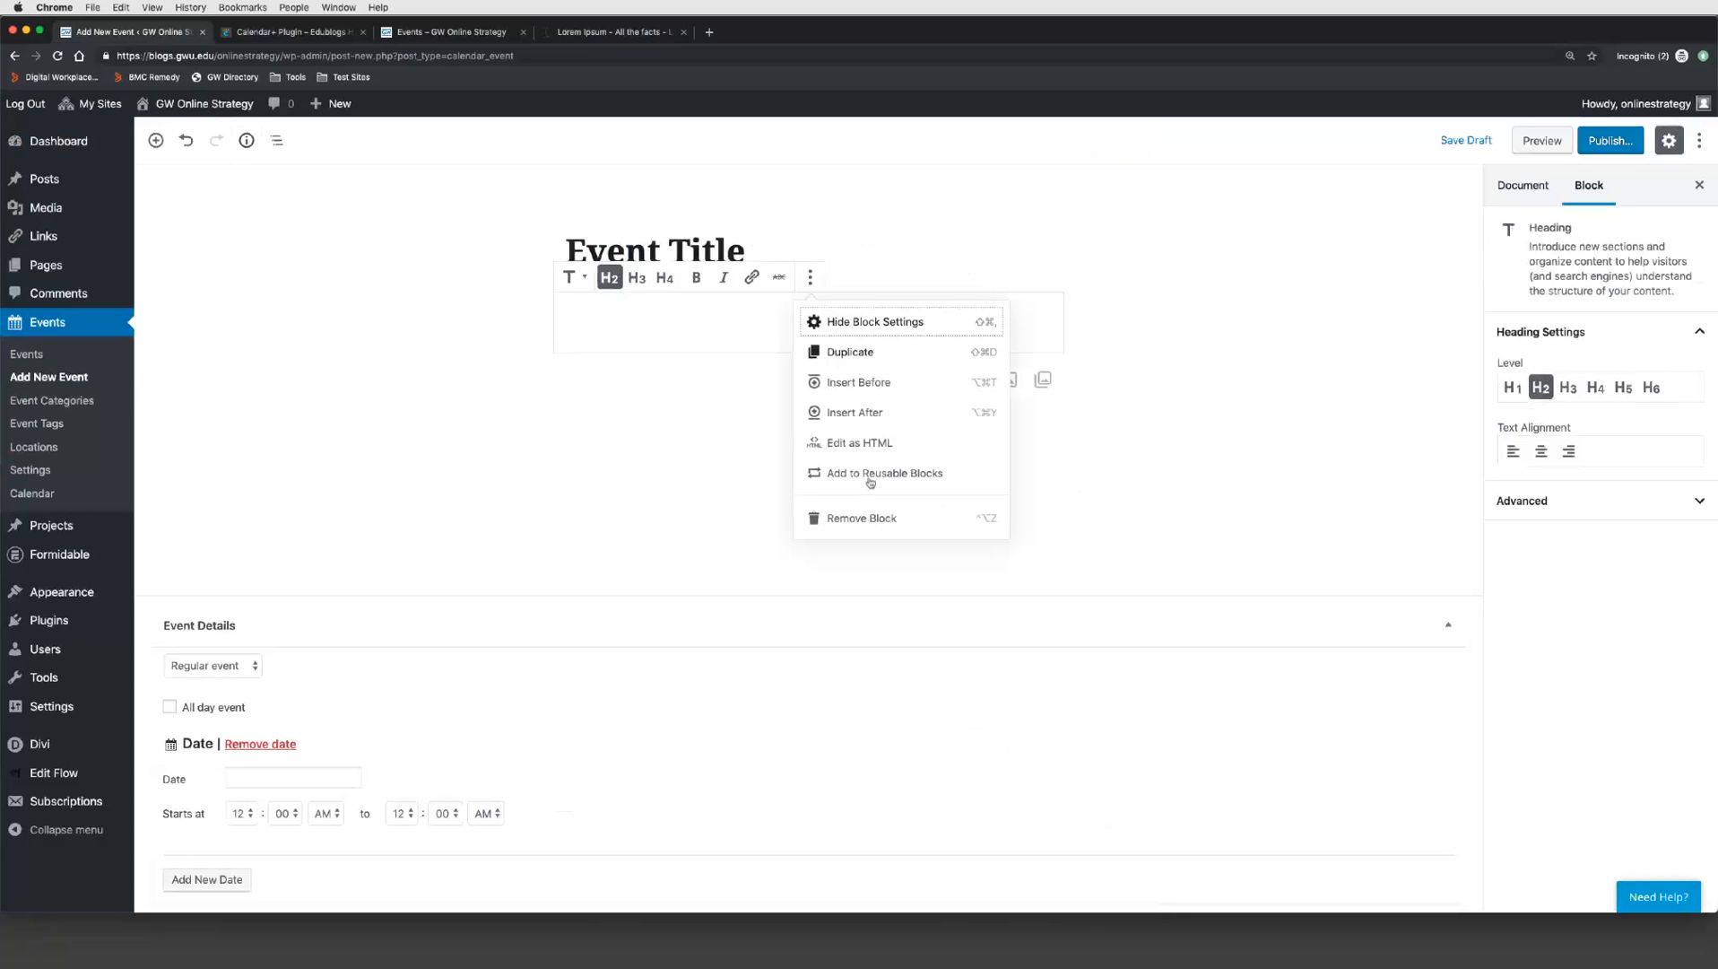
click(869, 519)
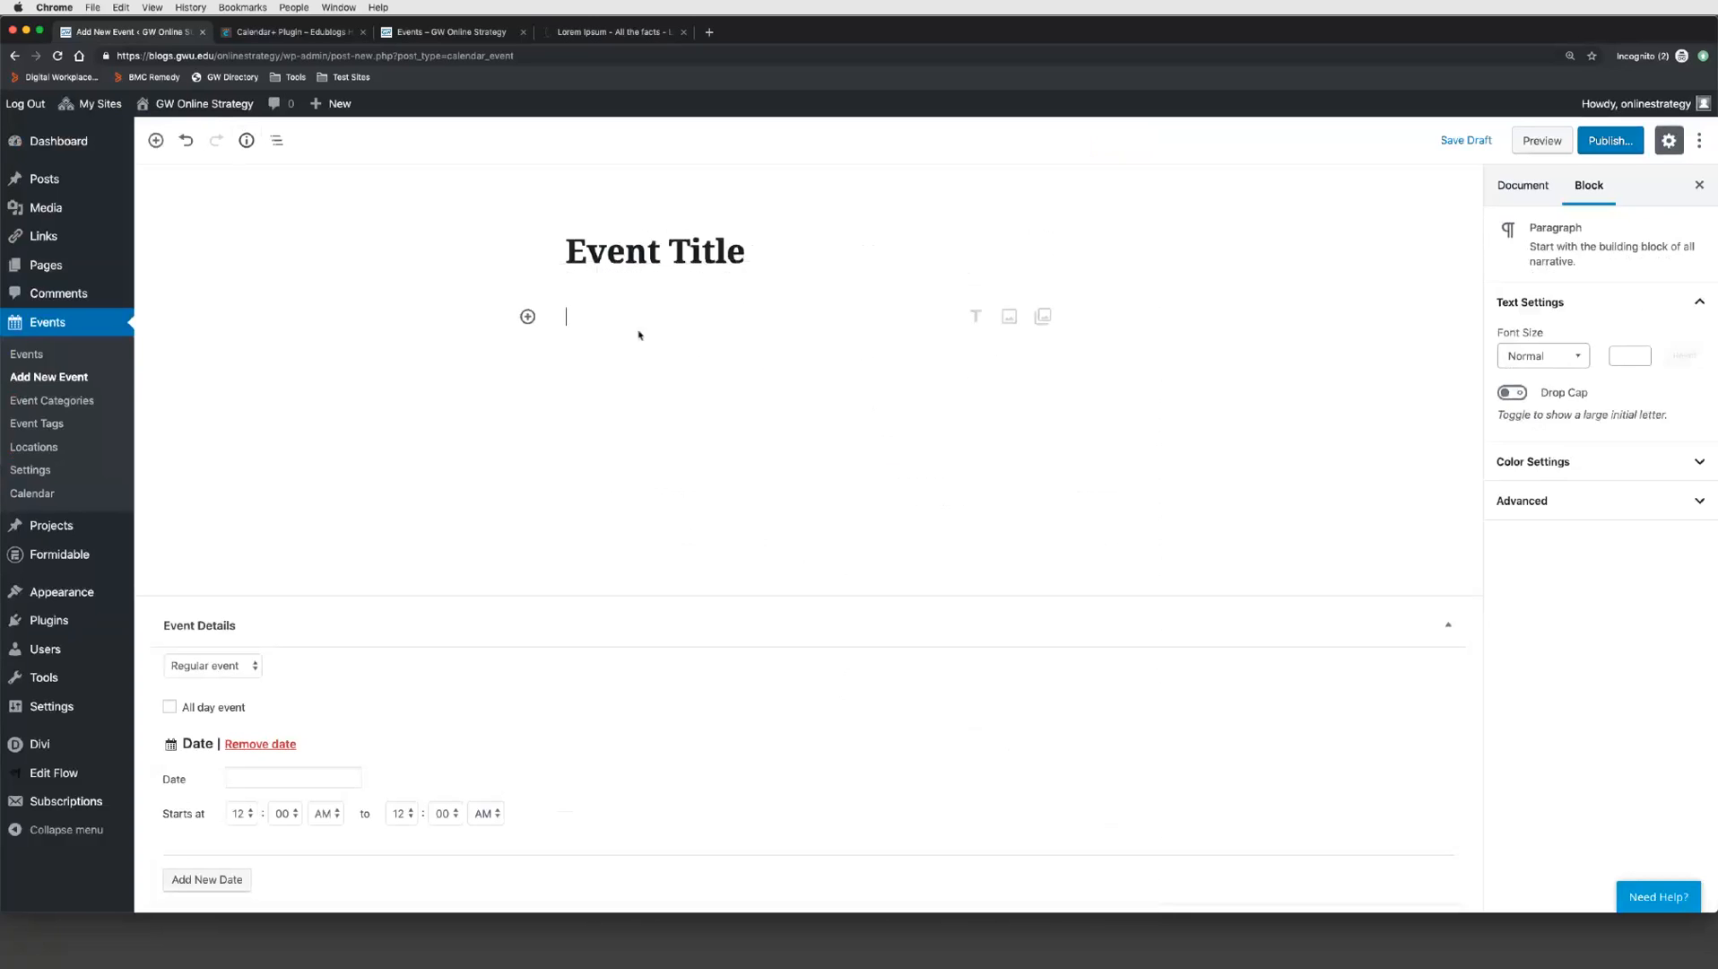
click(529, 317)
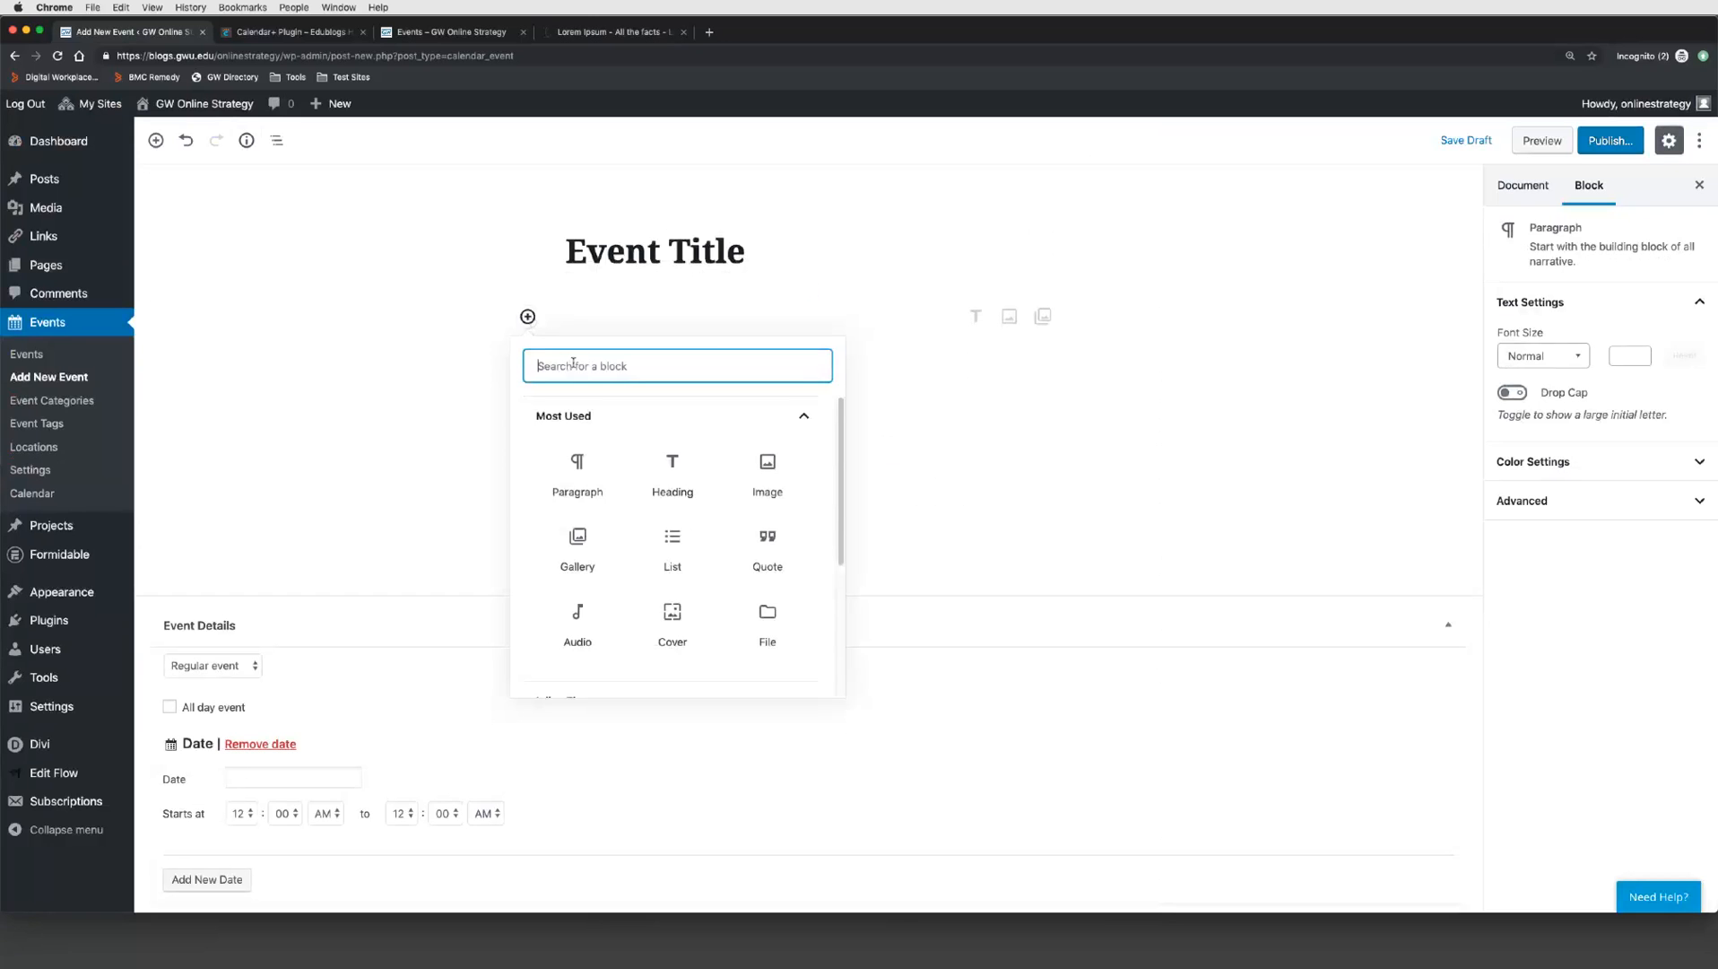
click(606, 315)
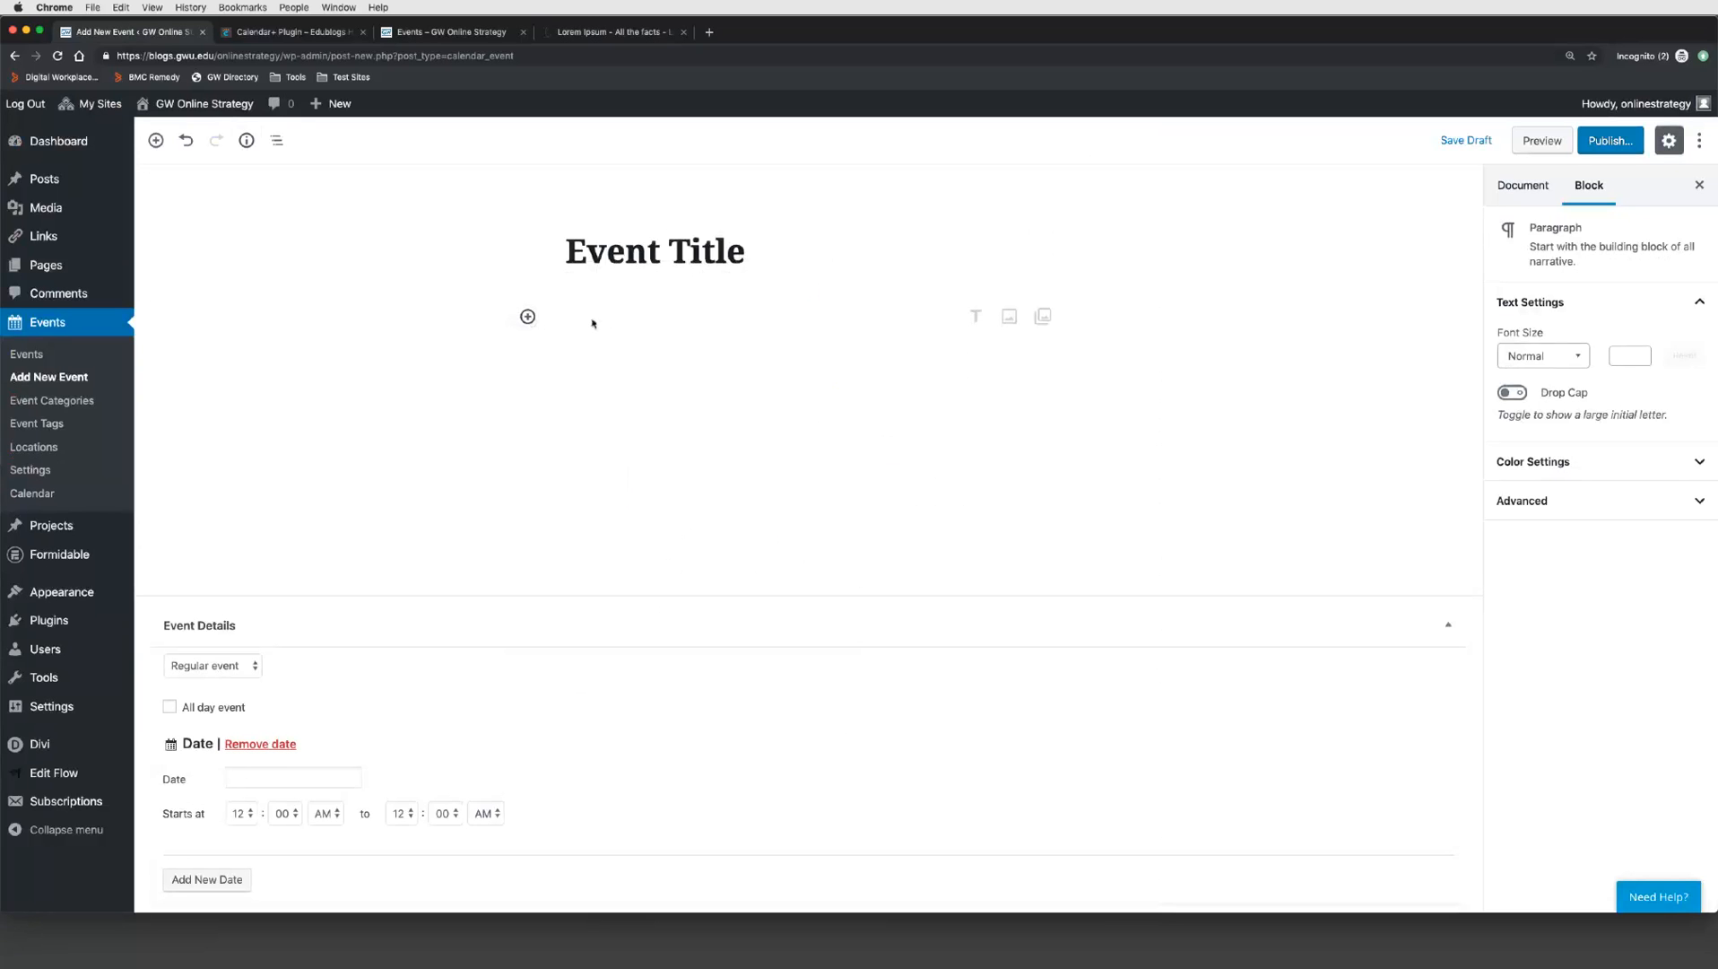
Step: Paste the copied Lorem Ipsum text as the event's description and keep the event type as Regular event
right_click(590, 320)
click(683, 419)
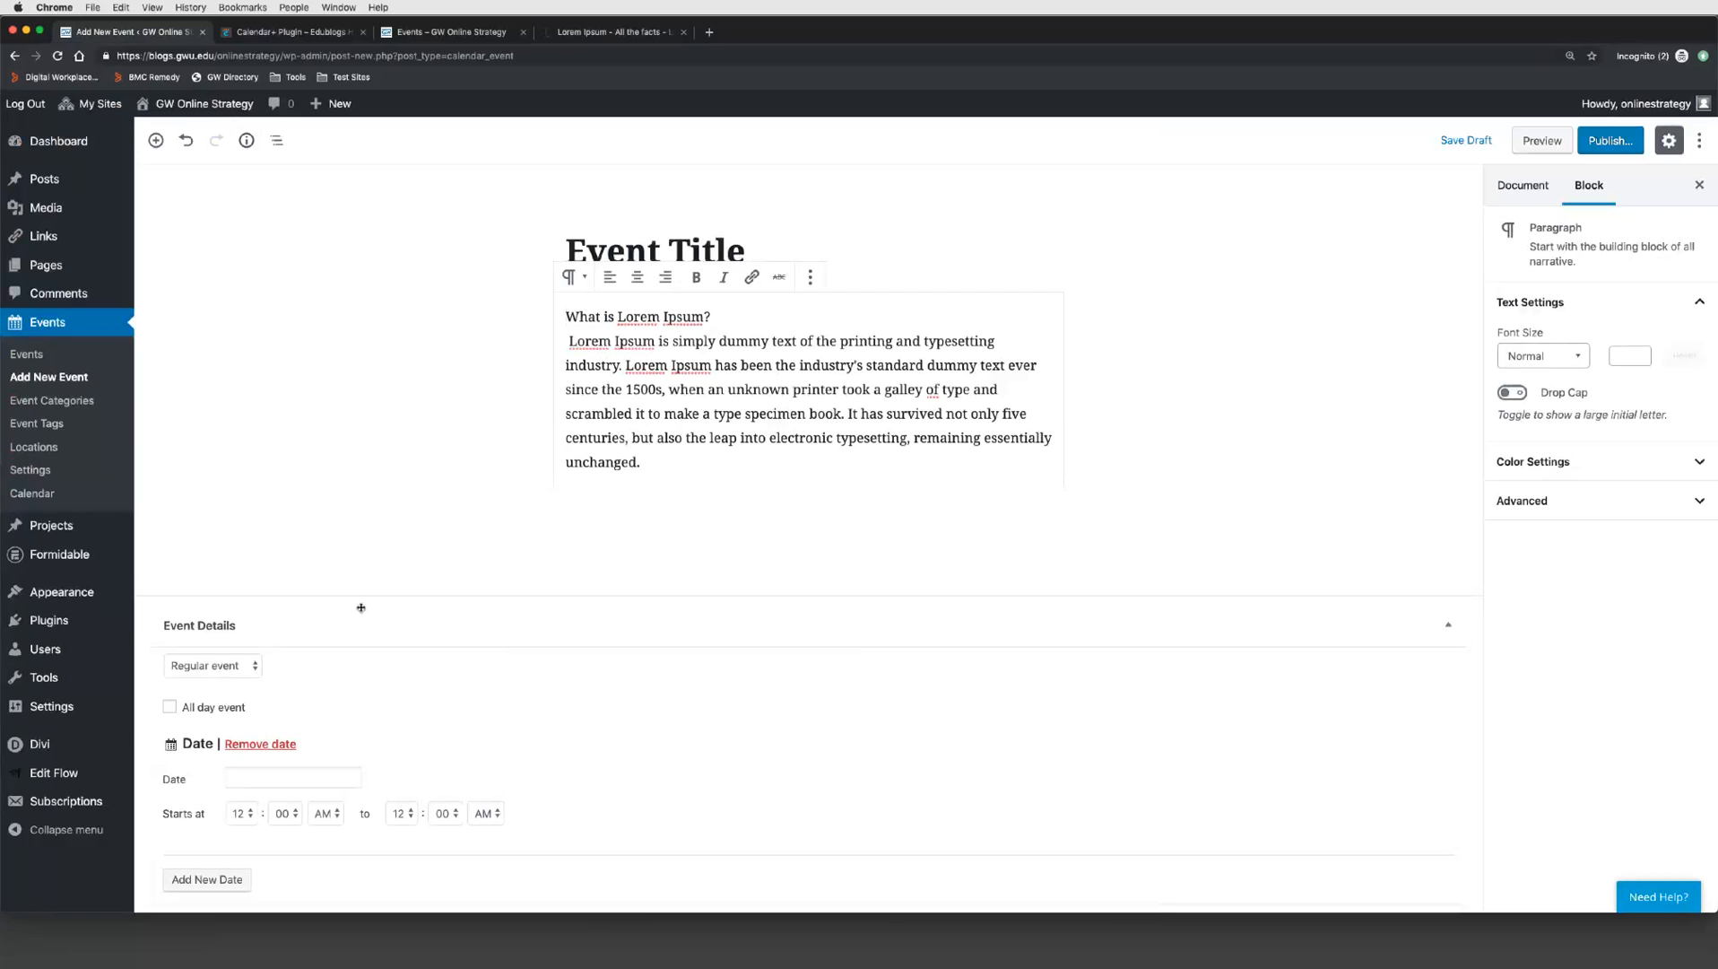
click(209, 672)
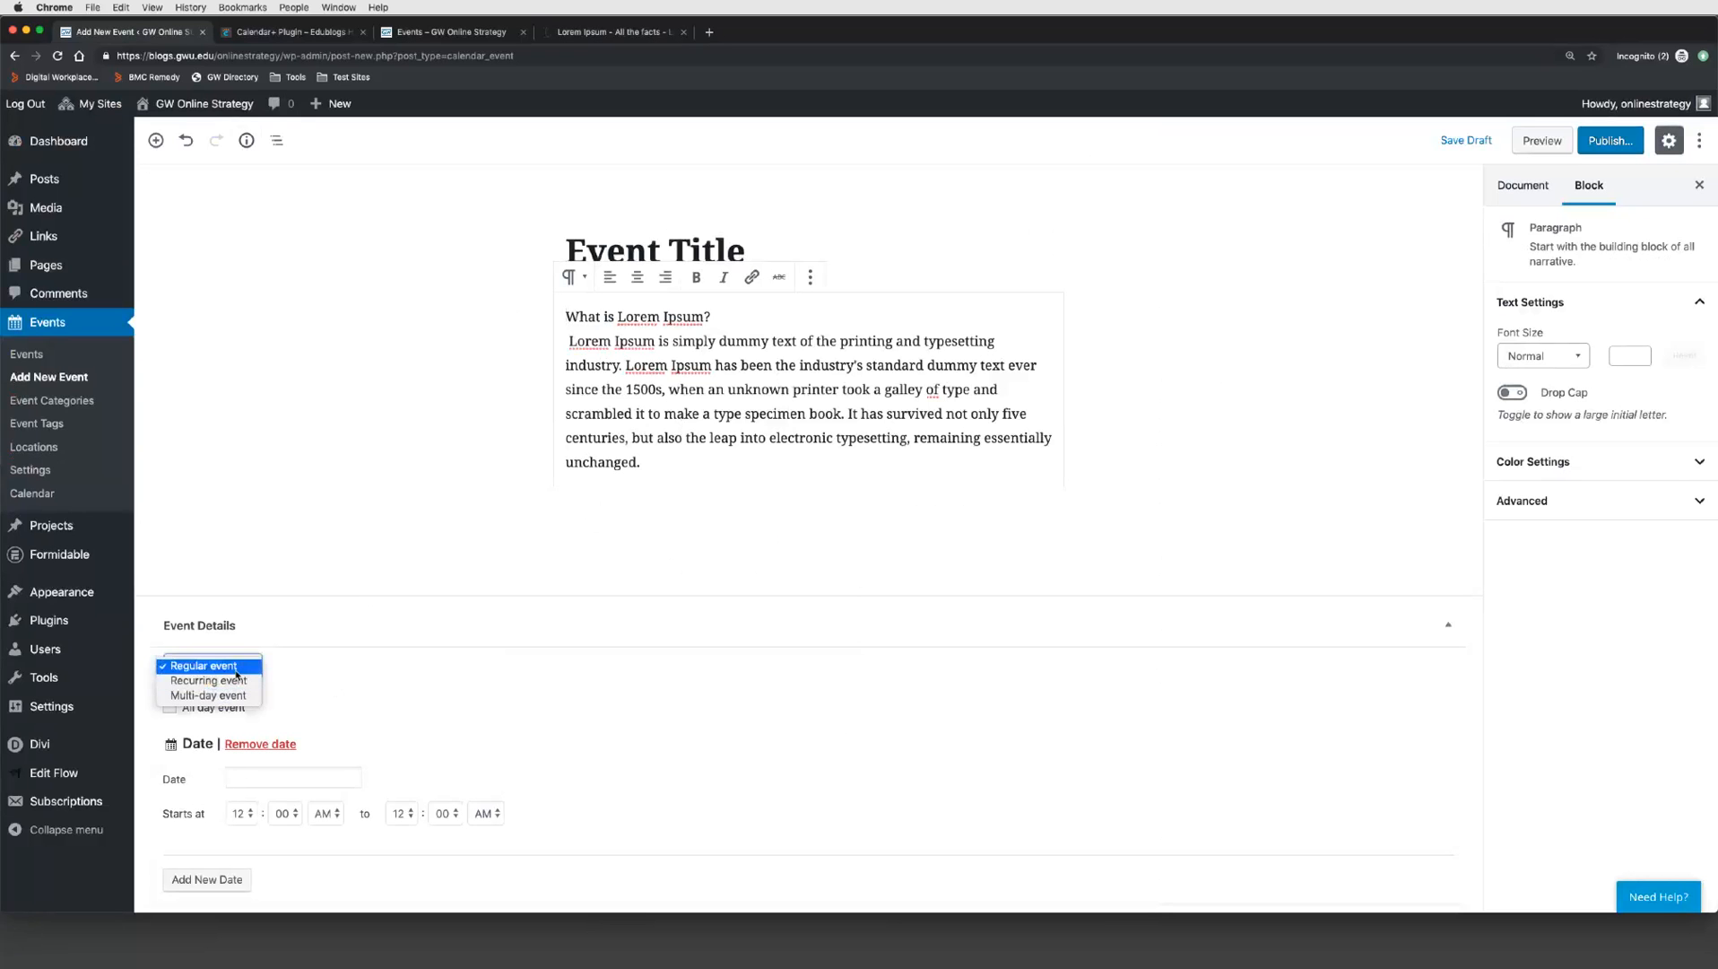
click(236, 667)
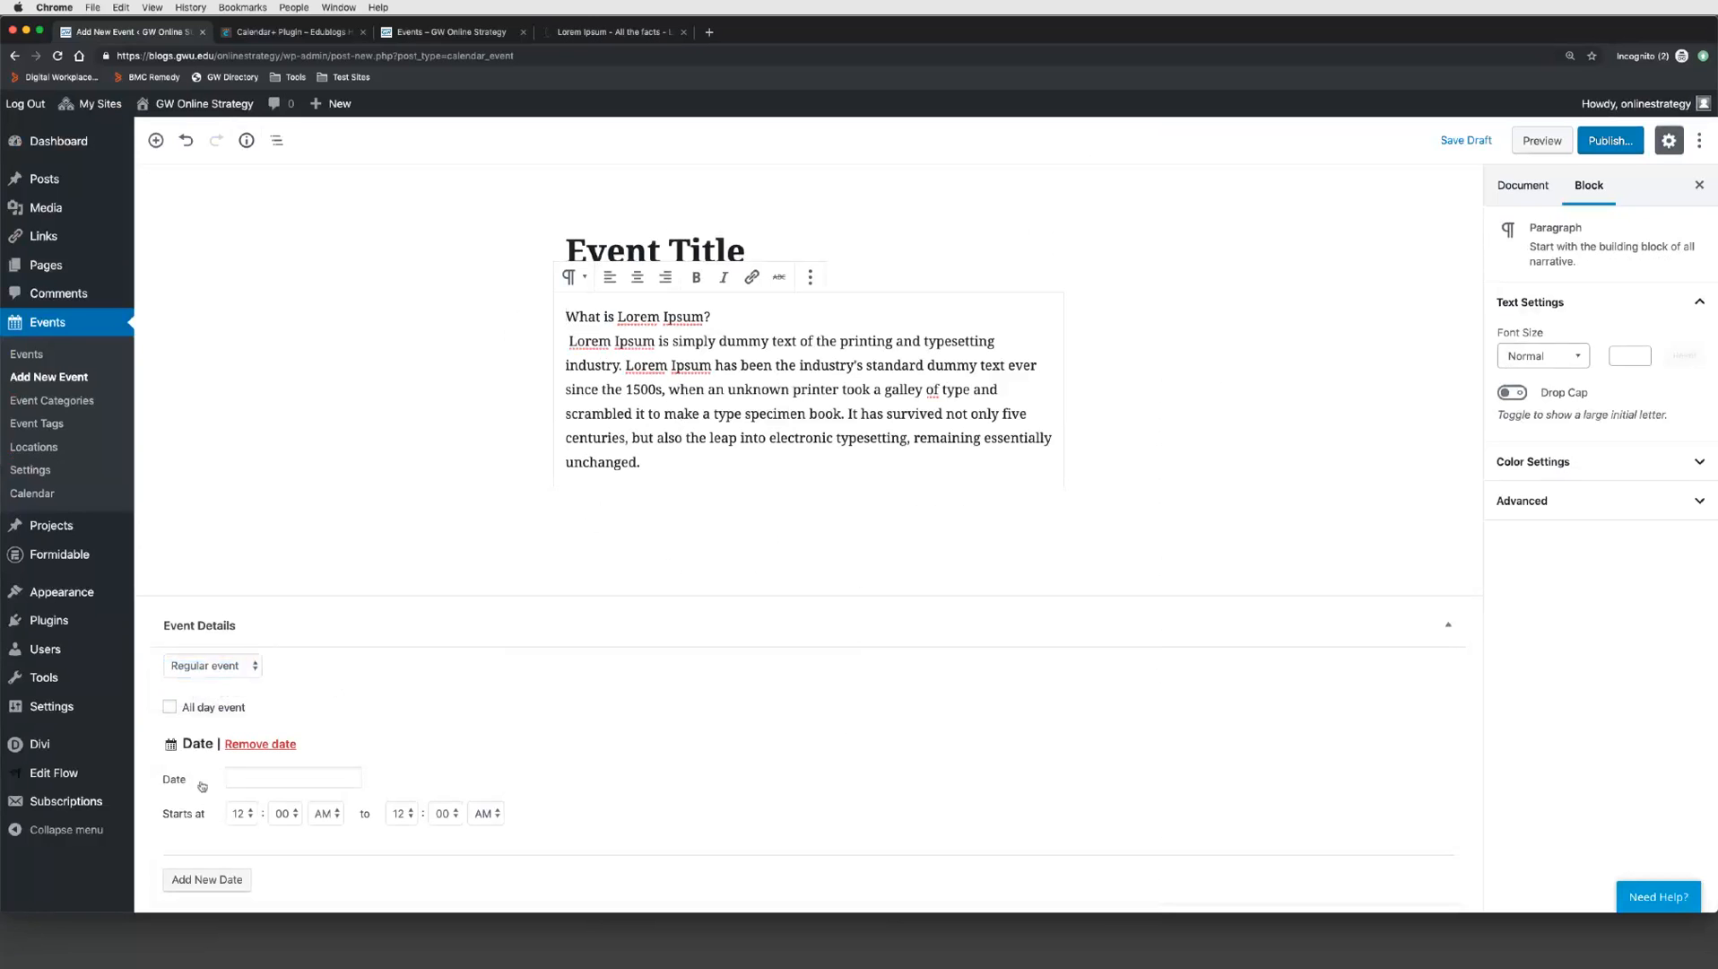
Step: Set the event's date to 2019-09-03 using the date picker
click(265, 777)
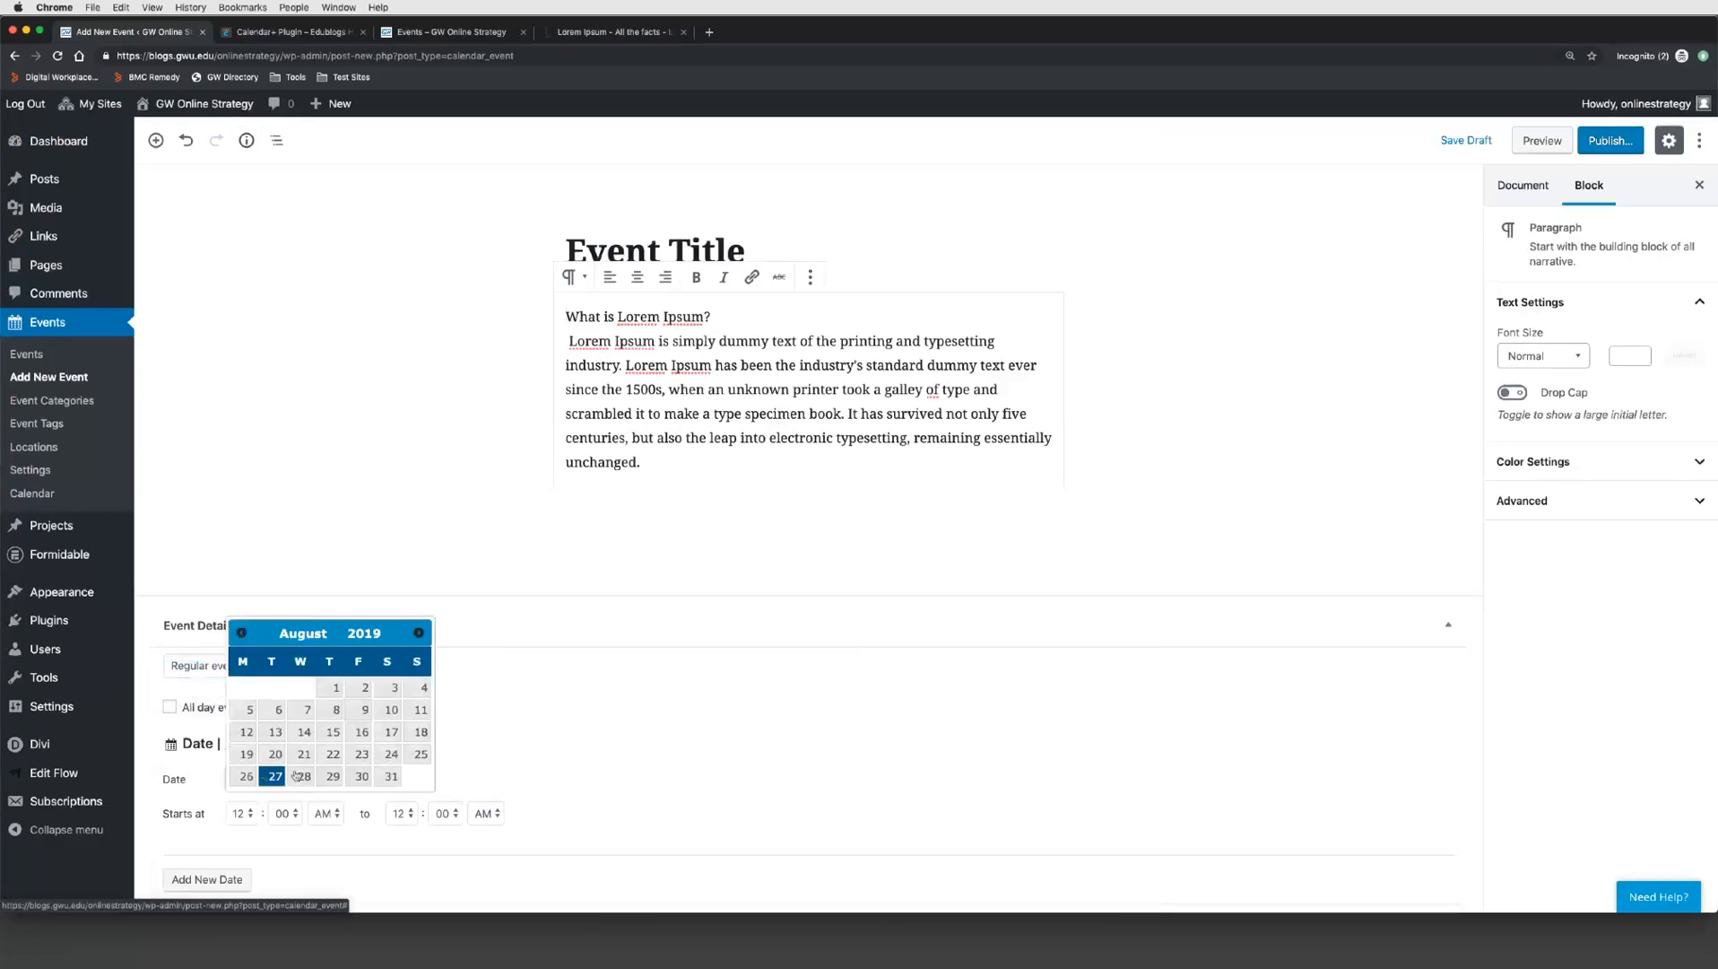
click(419, 633)
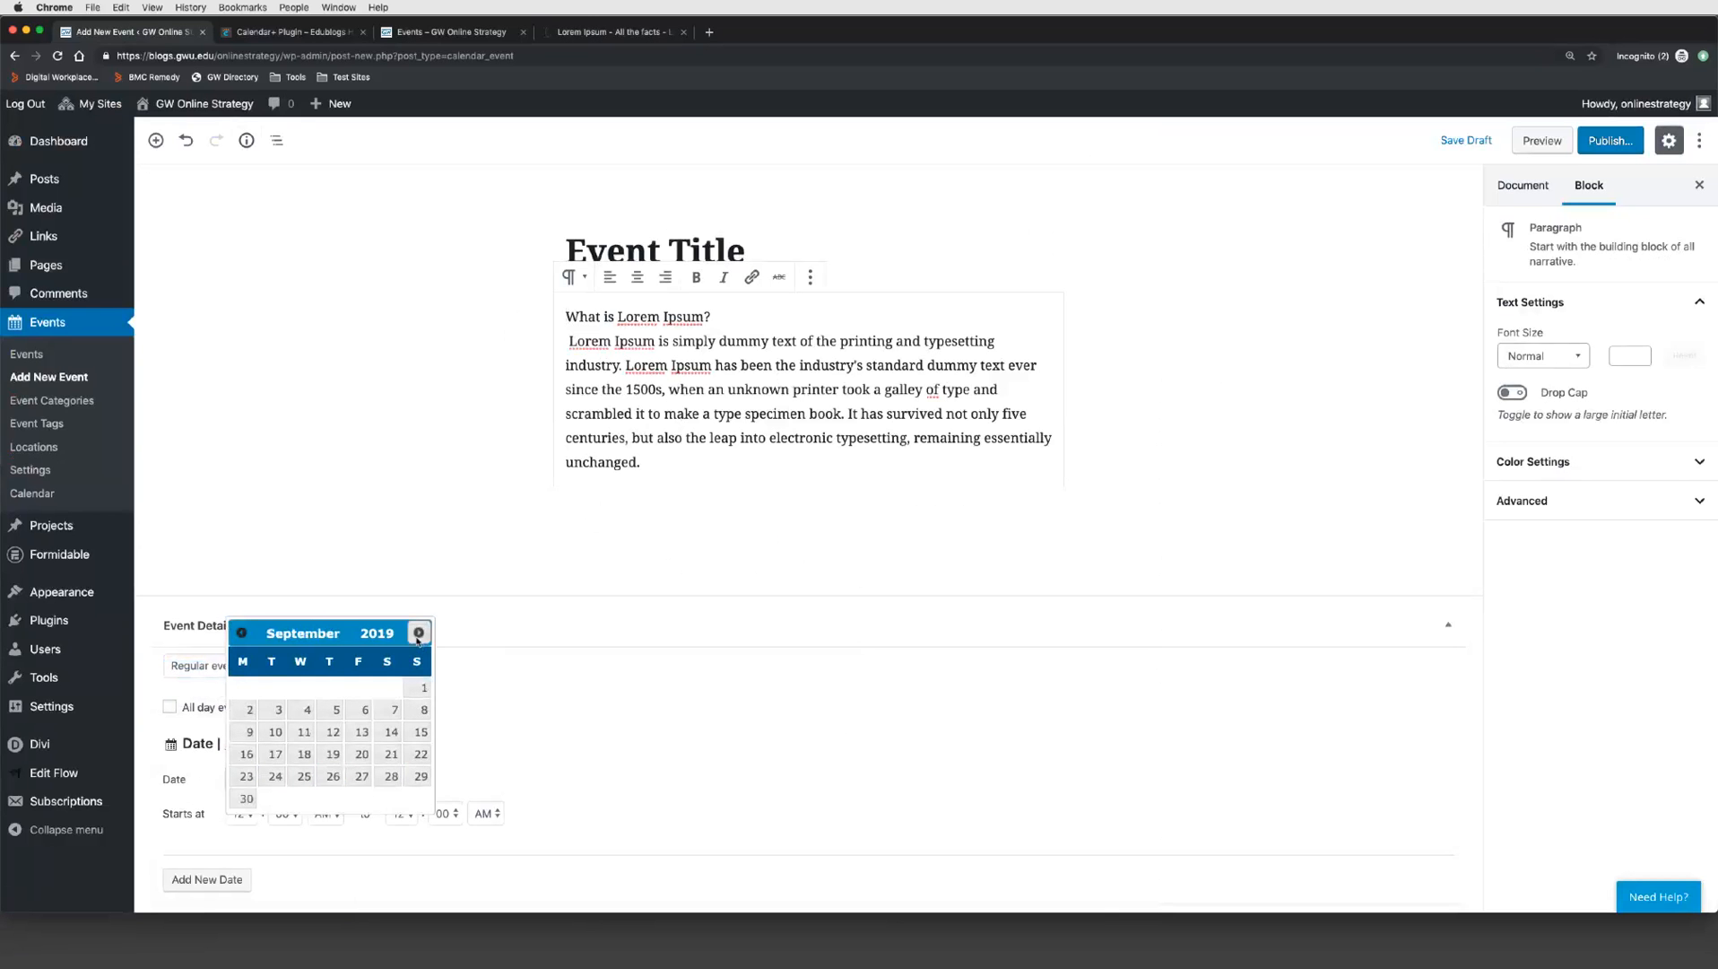
click(274, 711)
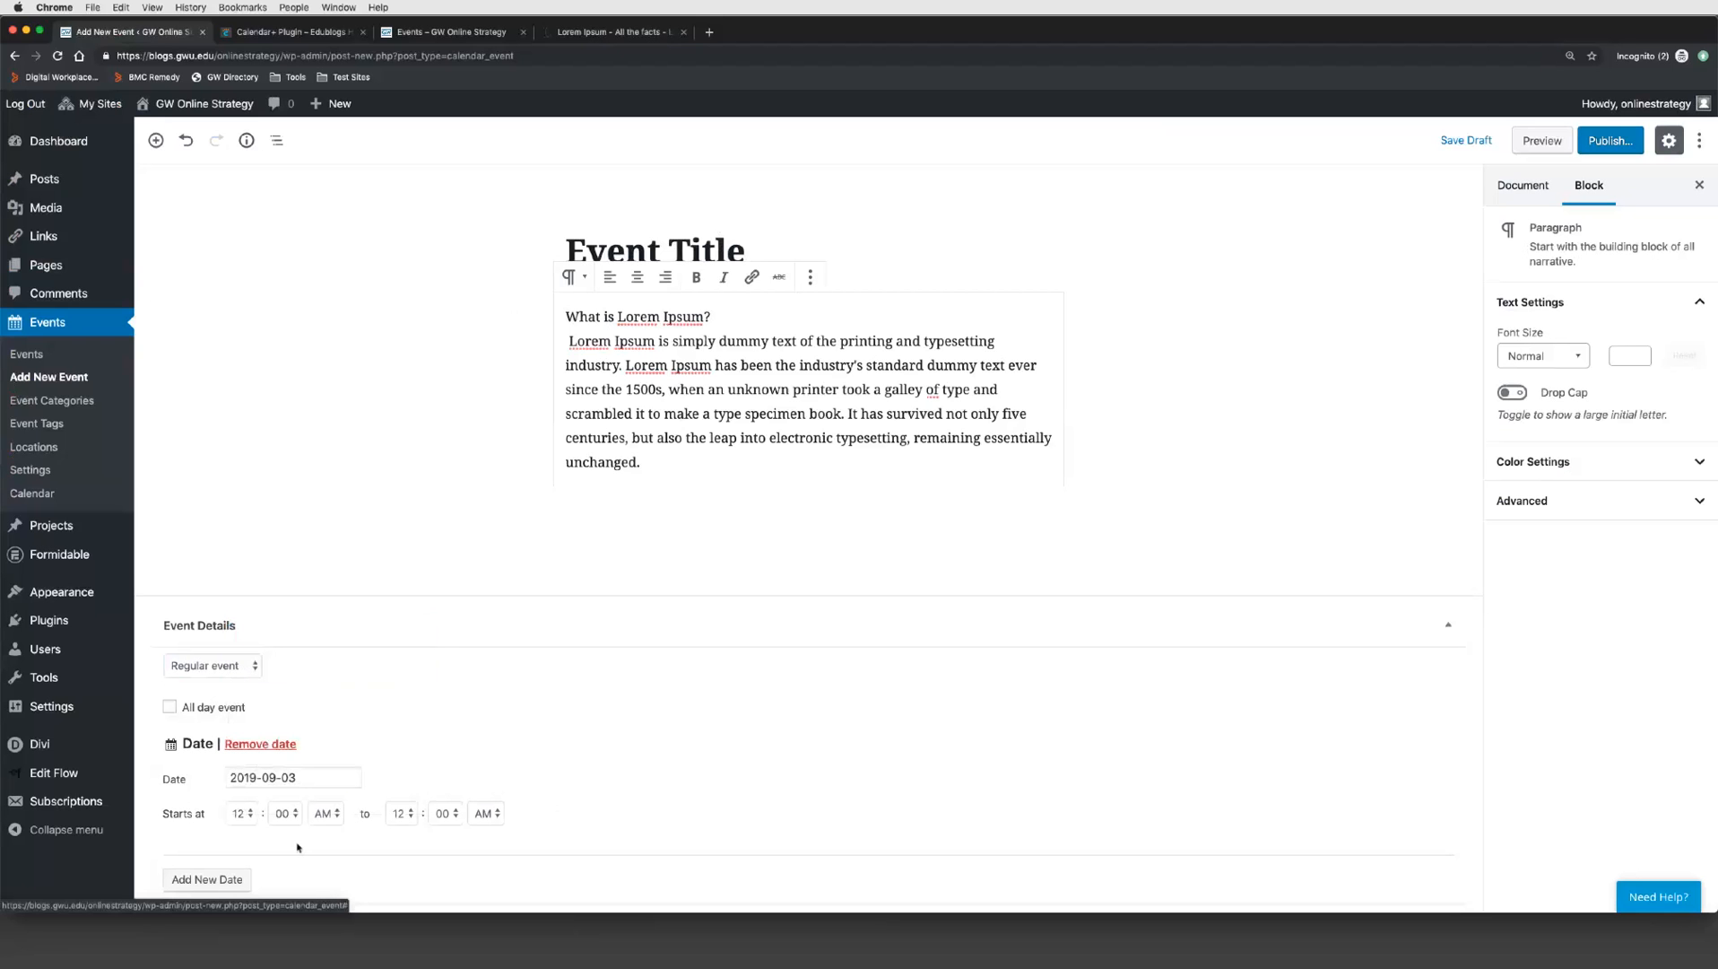
Step: Set the event's time to run from 9:00 AM to 5:00 PM
click(241, 812)
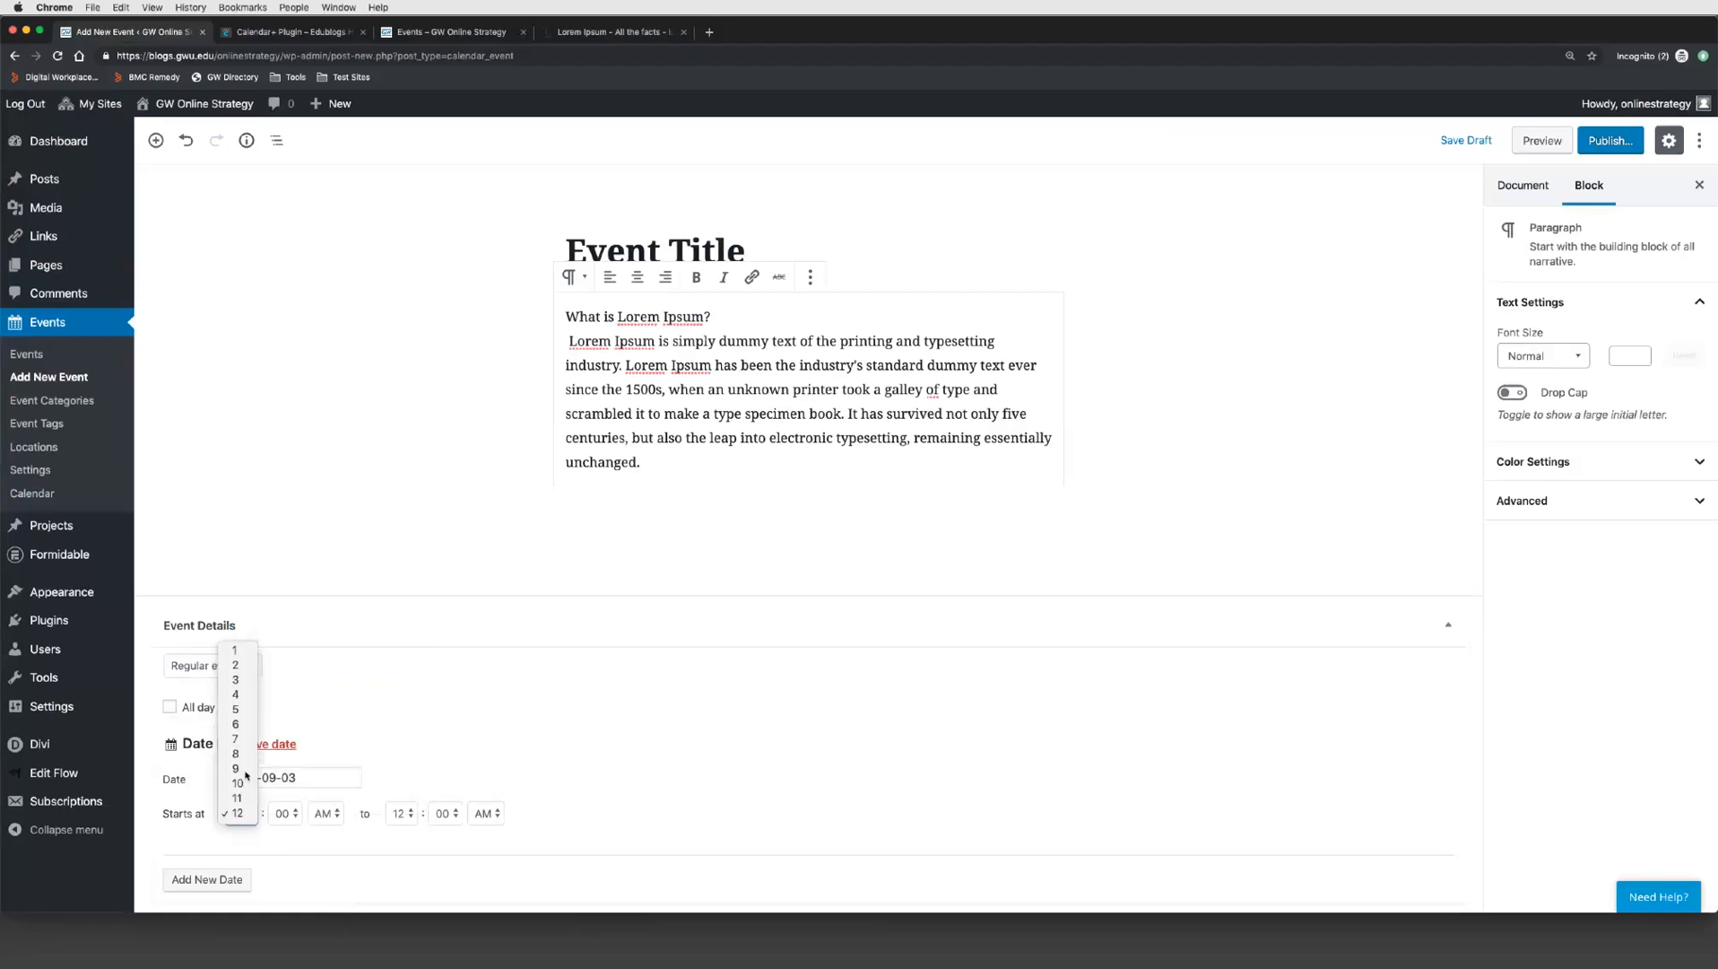
click(237, 768)
click(401, 812)
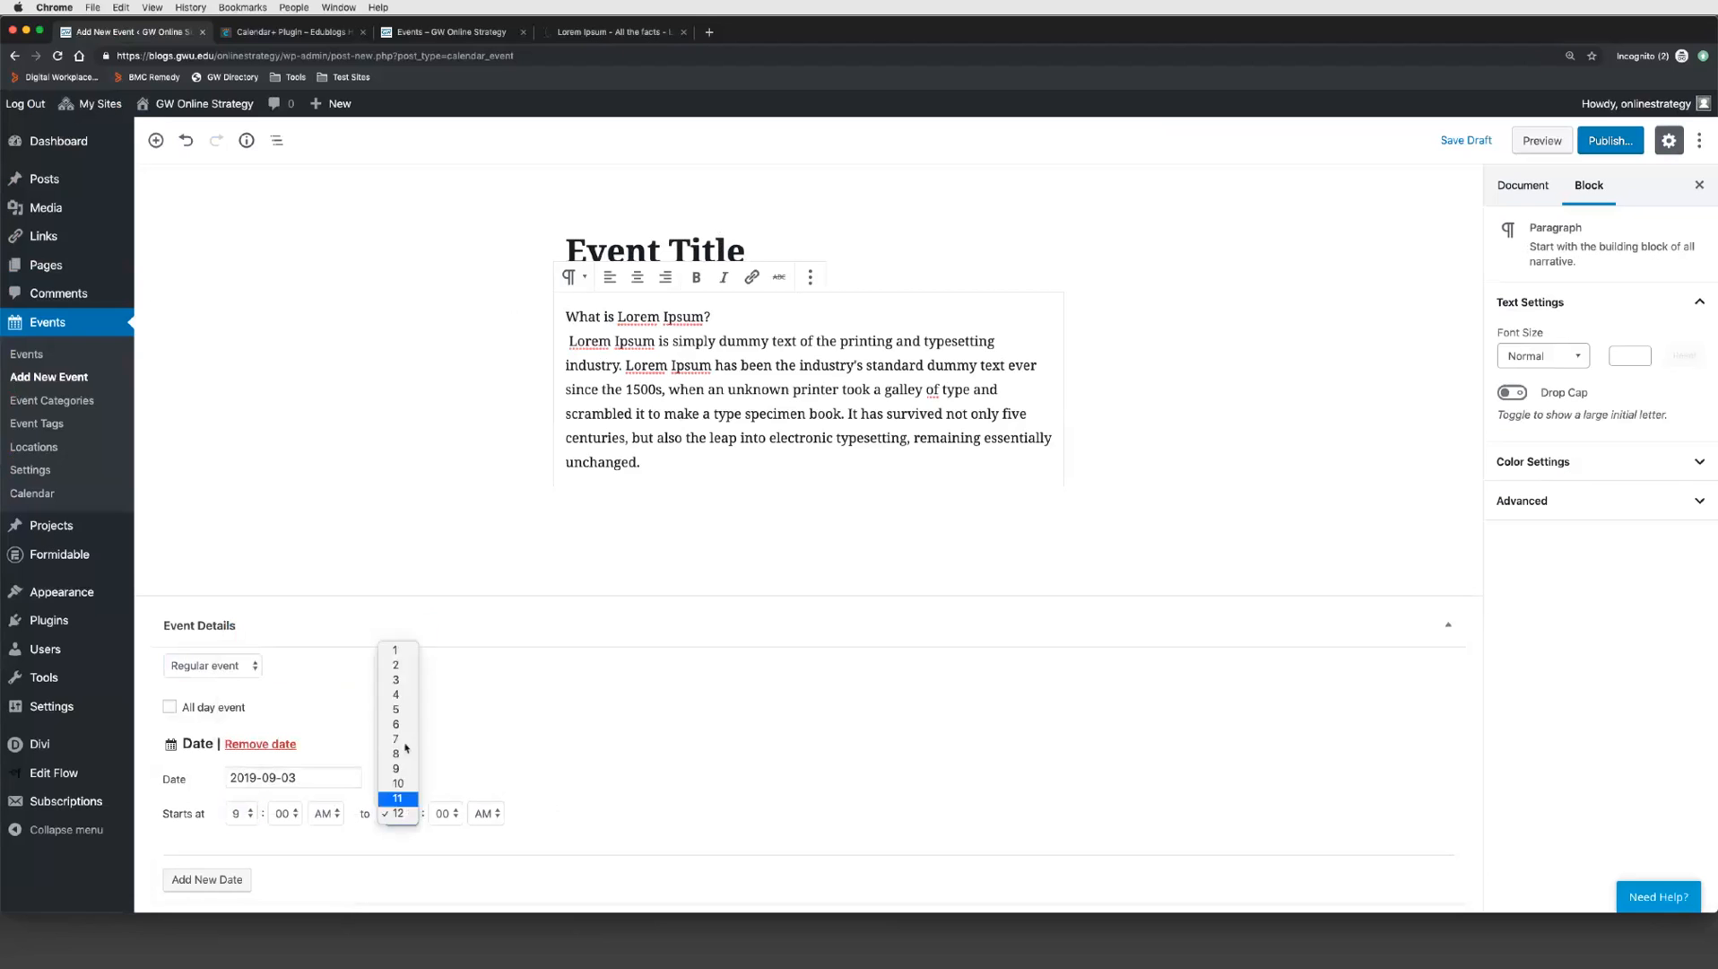
key(Return)
click(485, 813)
key(Return)
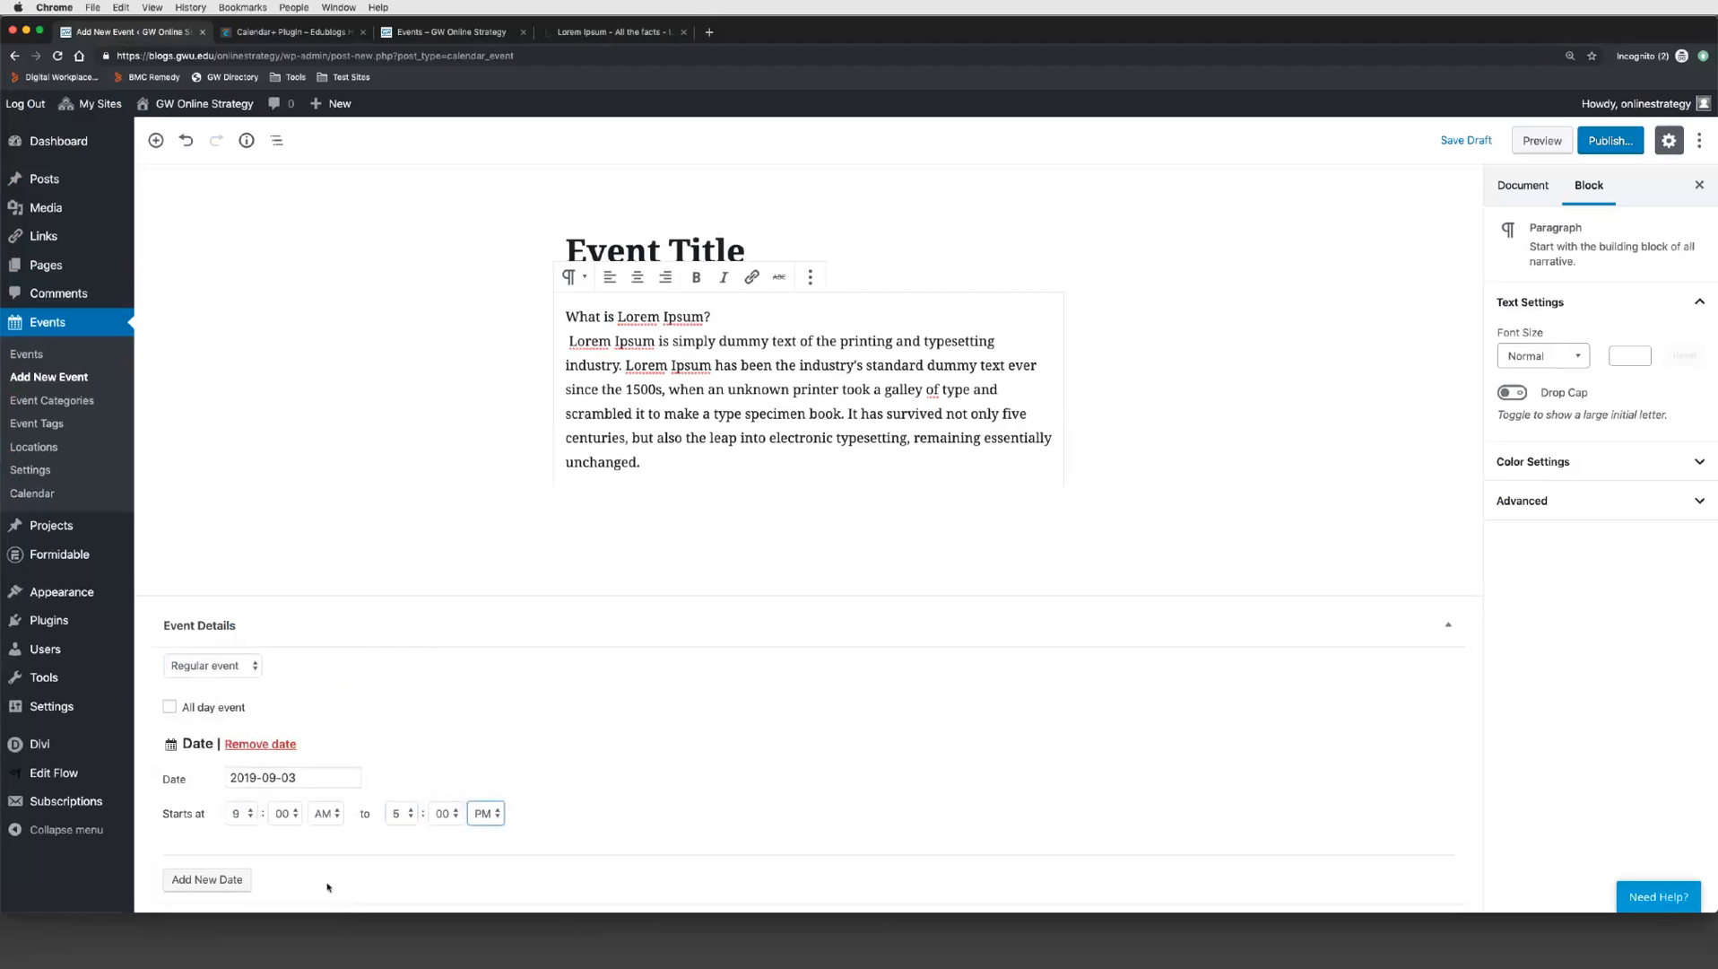
Step: Publish the event, confirming the pre-publish check
click(1054, 862)
click(1605, 146)
click(1613, 144)
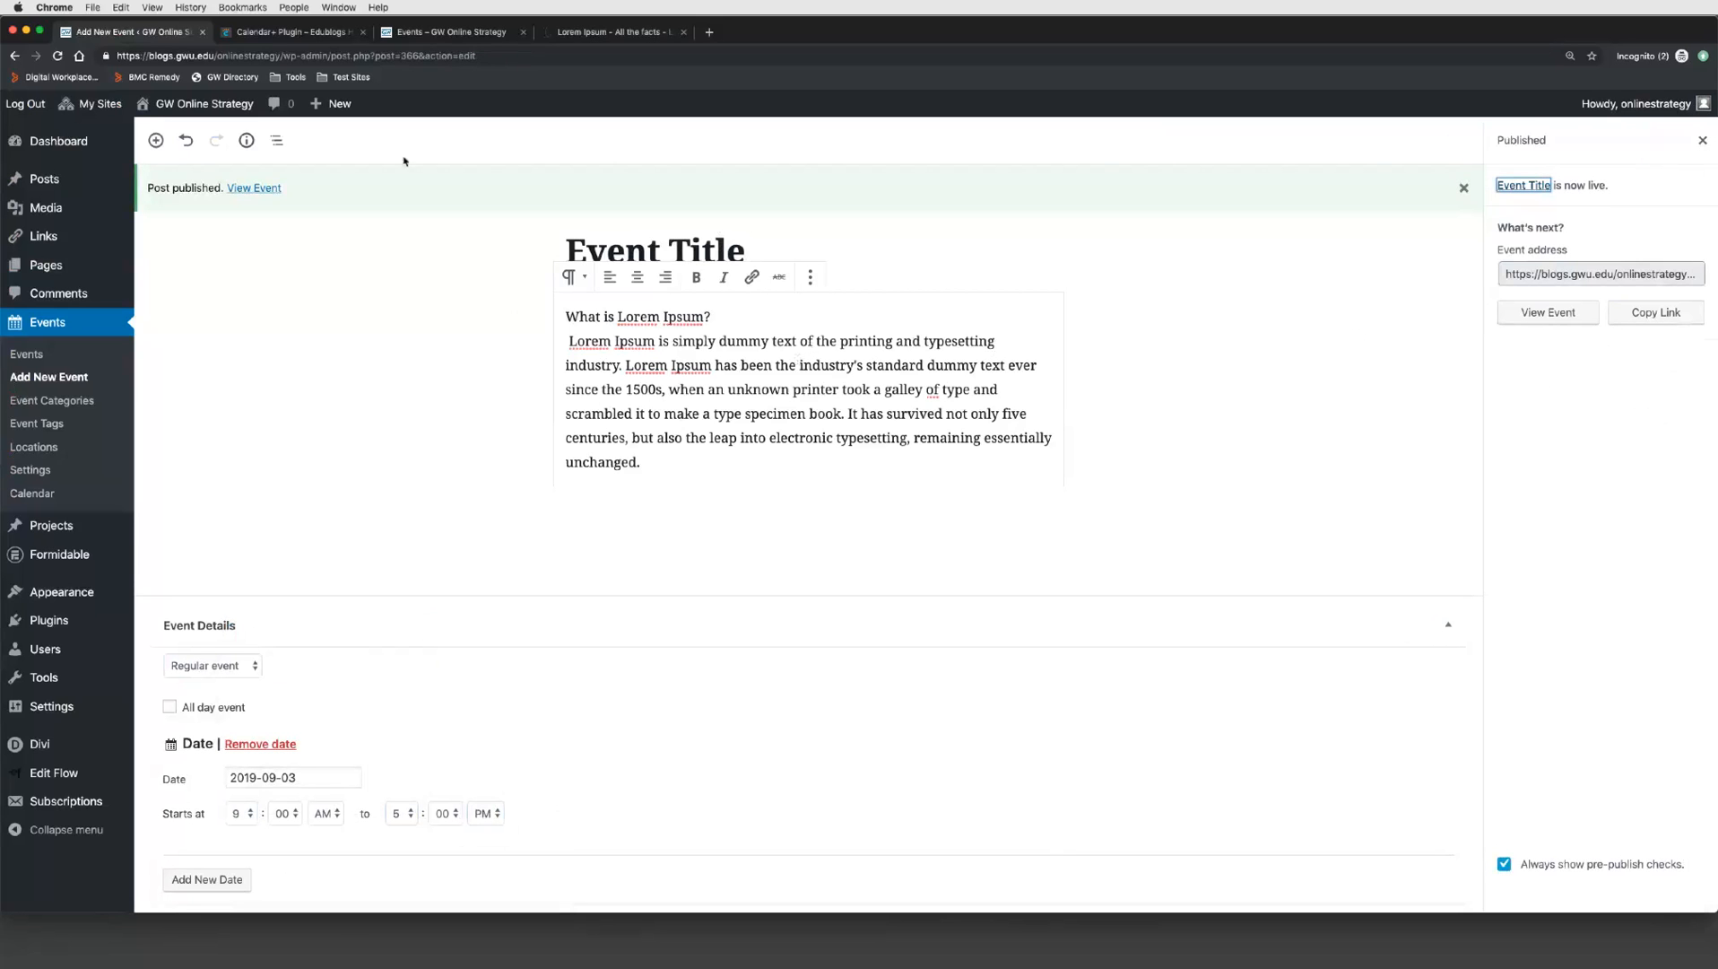
Step: View the published event's page and examine its date, time, calendar links and description
click(265, 189)
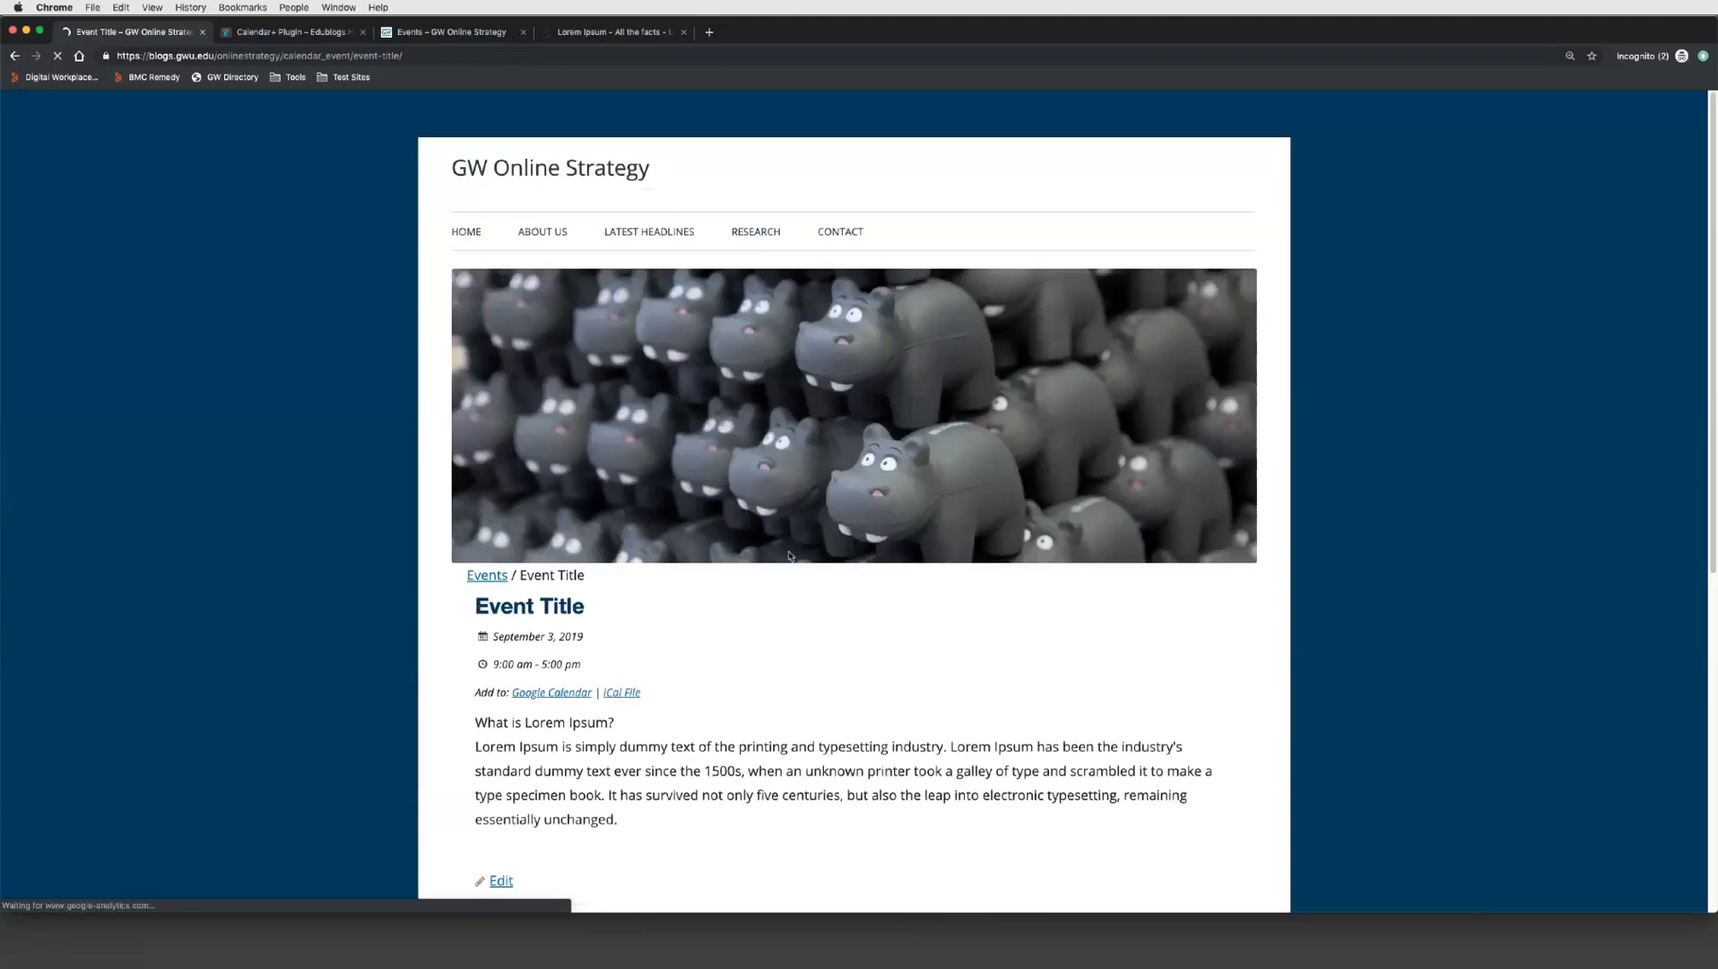
scroll(858, 574, down, 5)
scroll(822, 545, down, 2)
scroll(793, 510, up, 5)
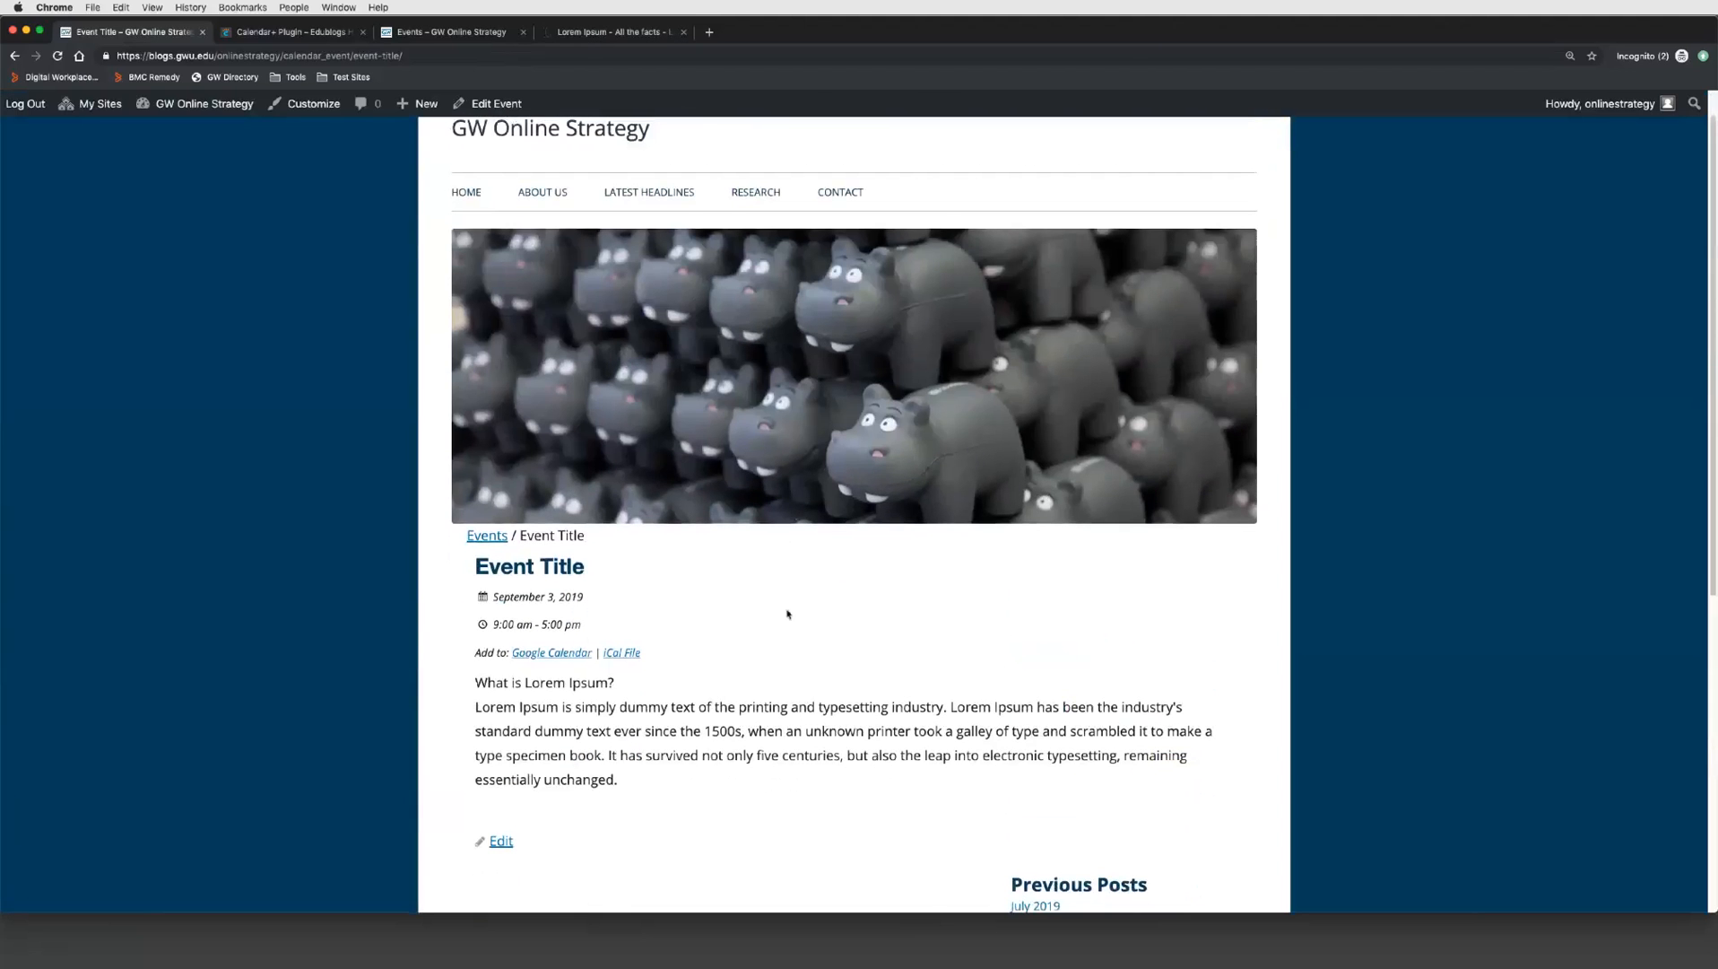
scroll(797, 603, down, 3)
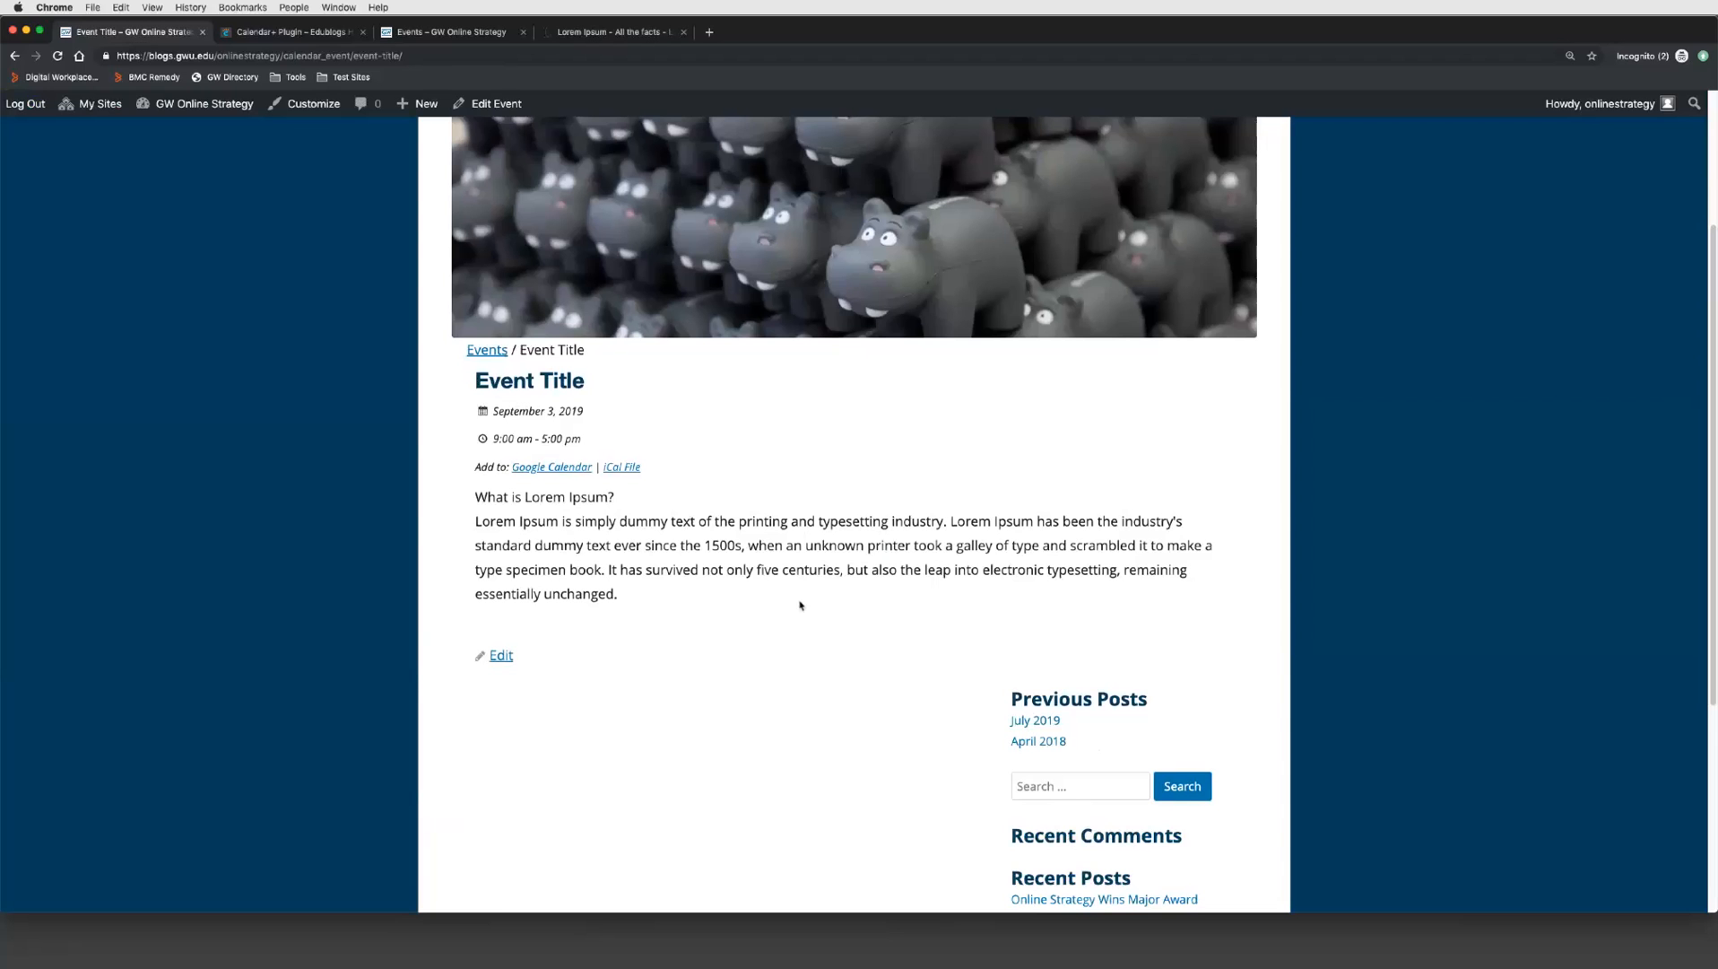
scroll(848, 596, down, 1)
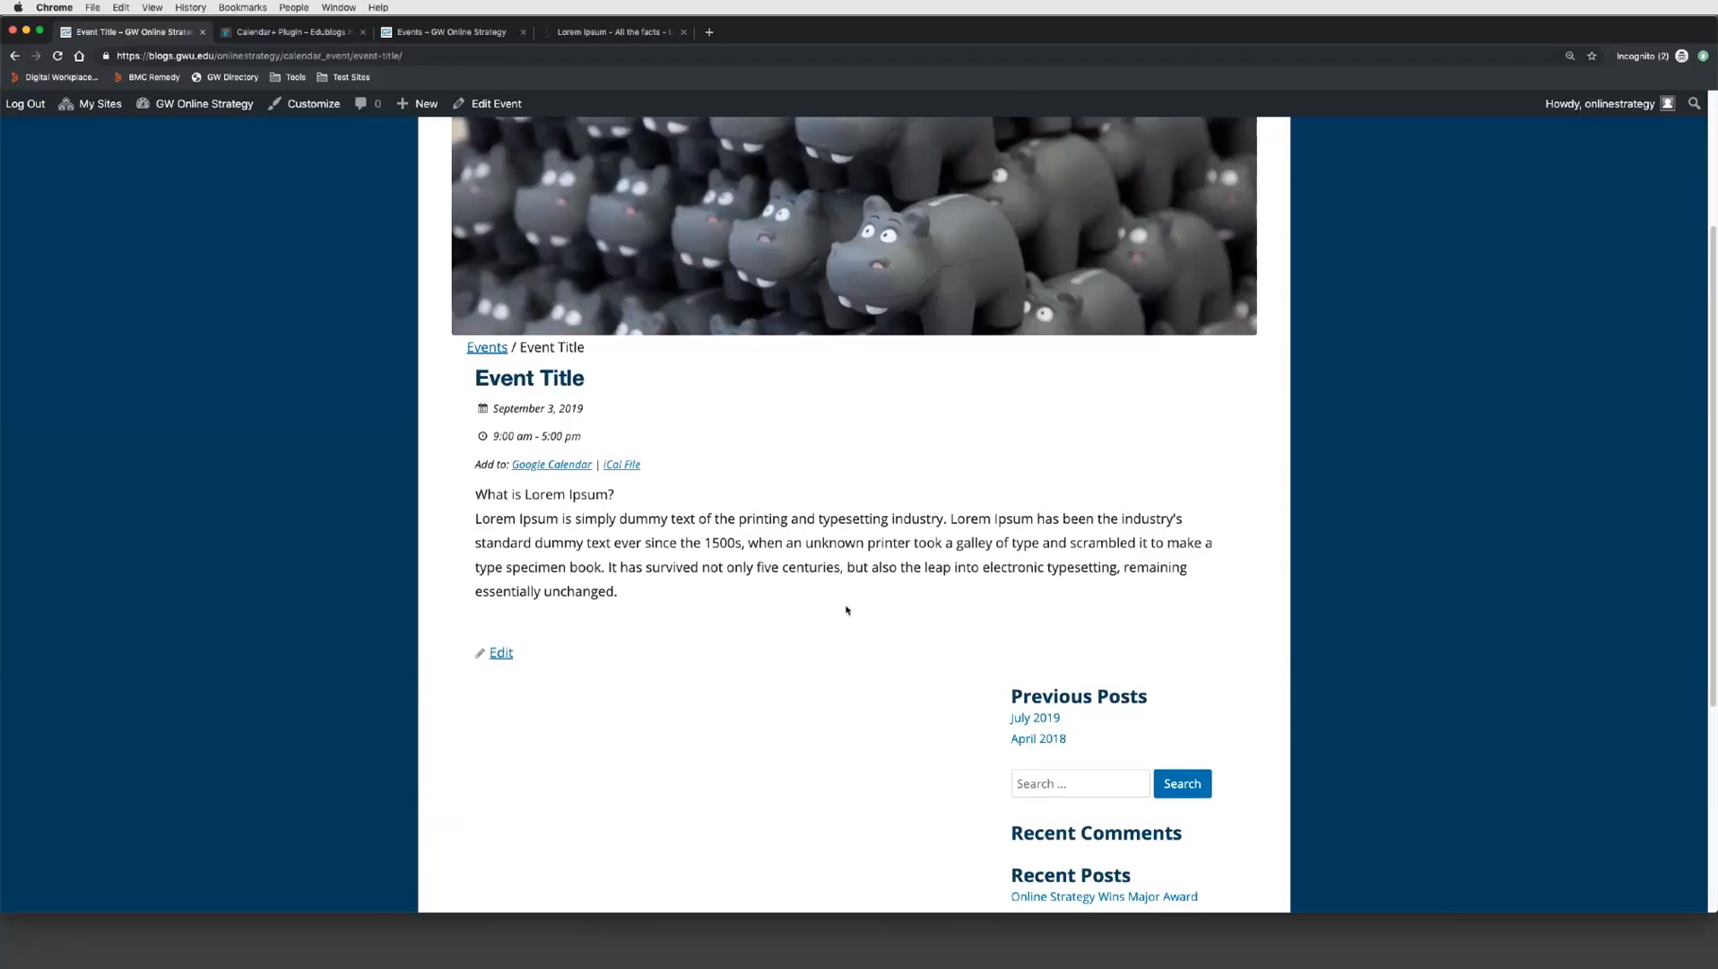
scroll(847, 610, up, 2)
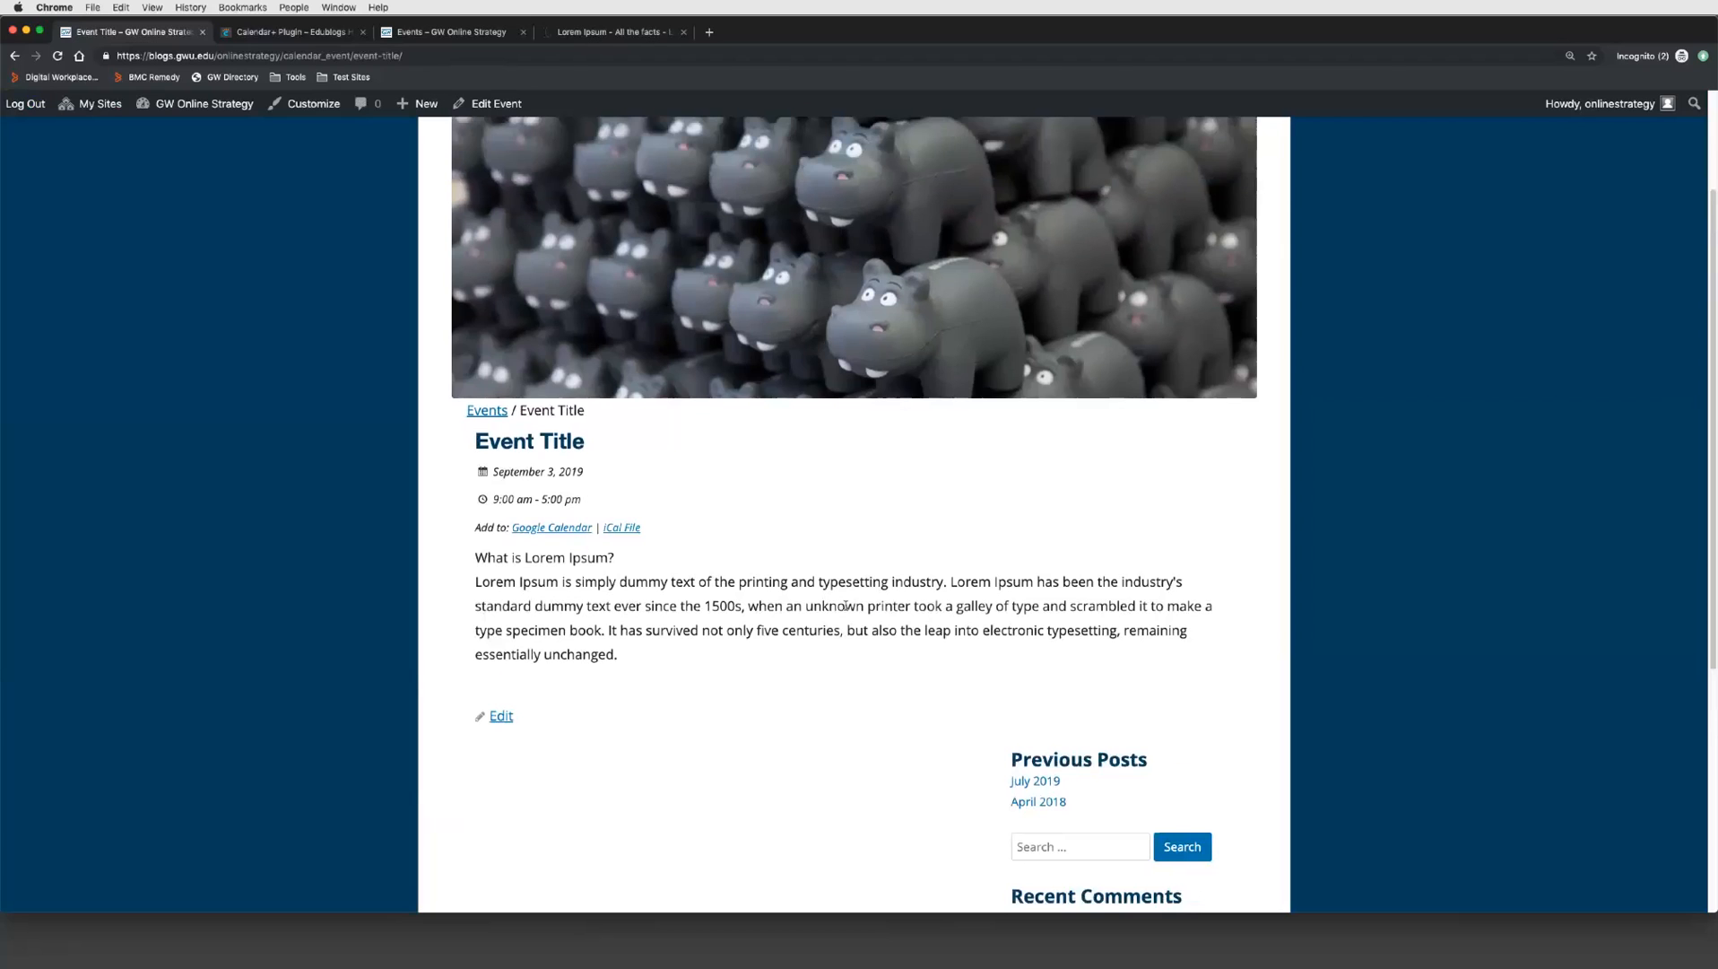
scroll(843, 628, up, 3)
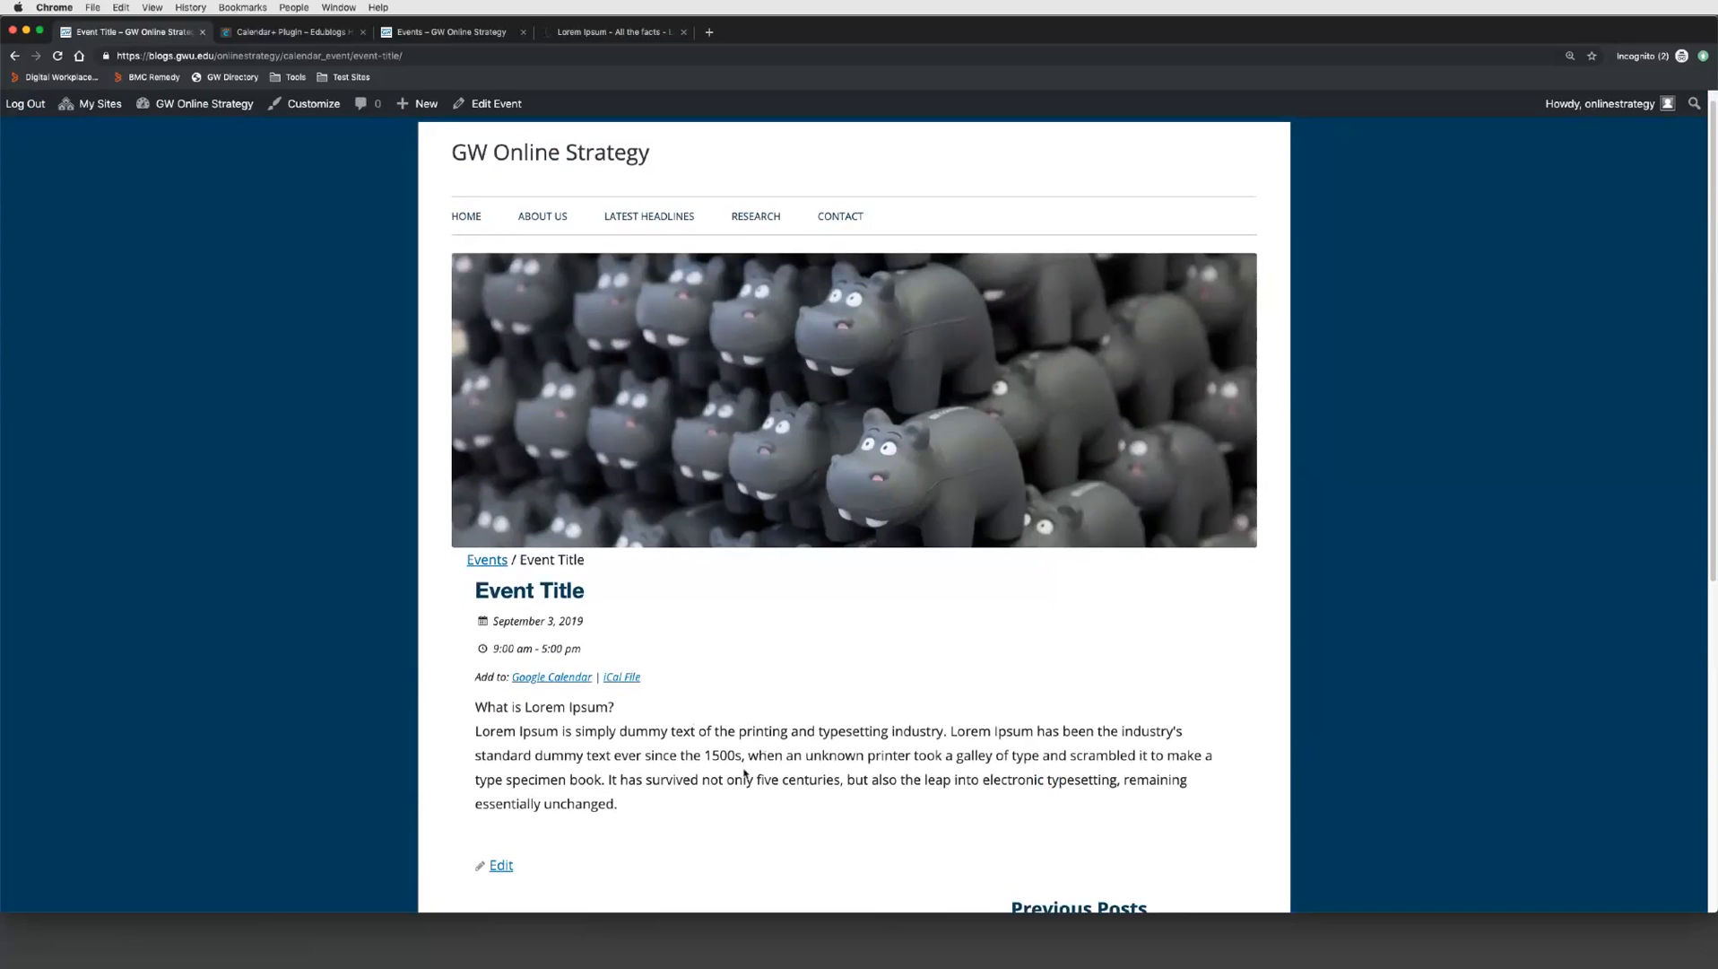
scroll(740, 771, up, 1)
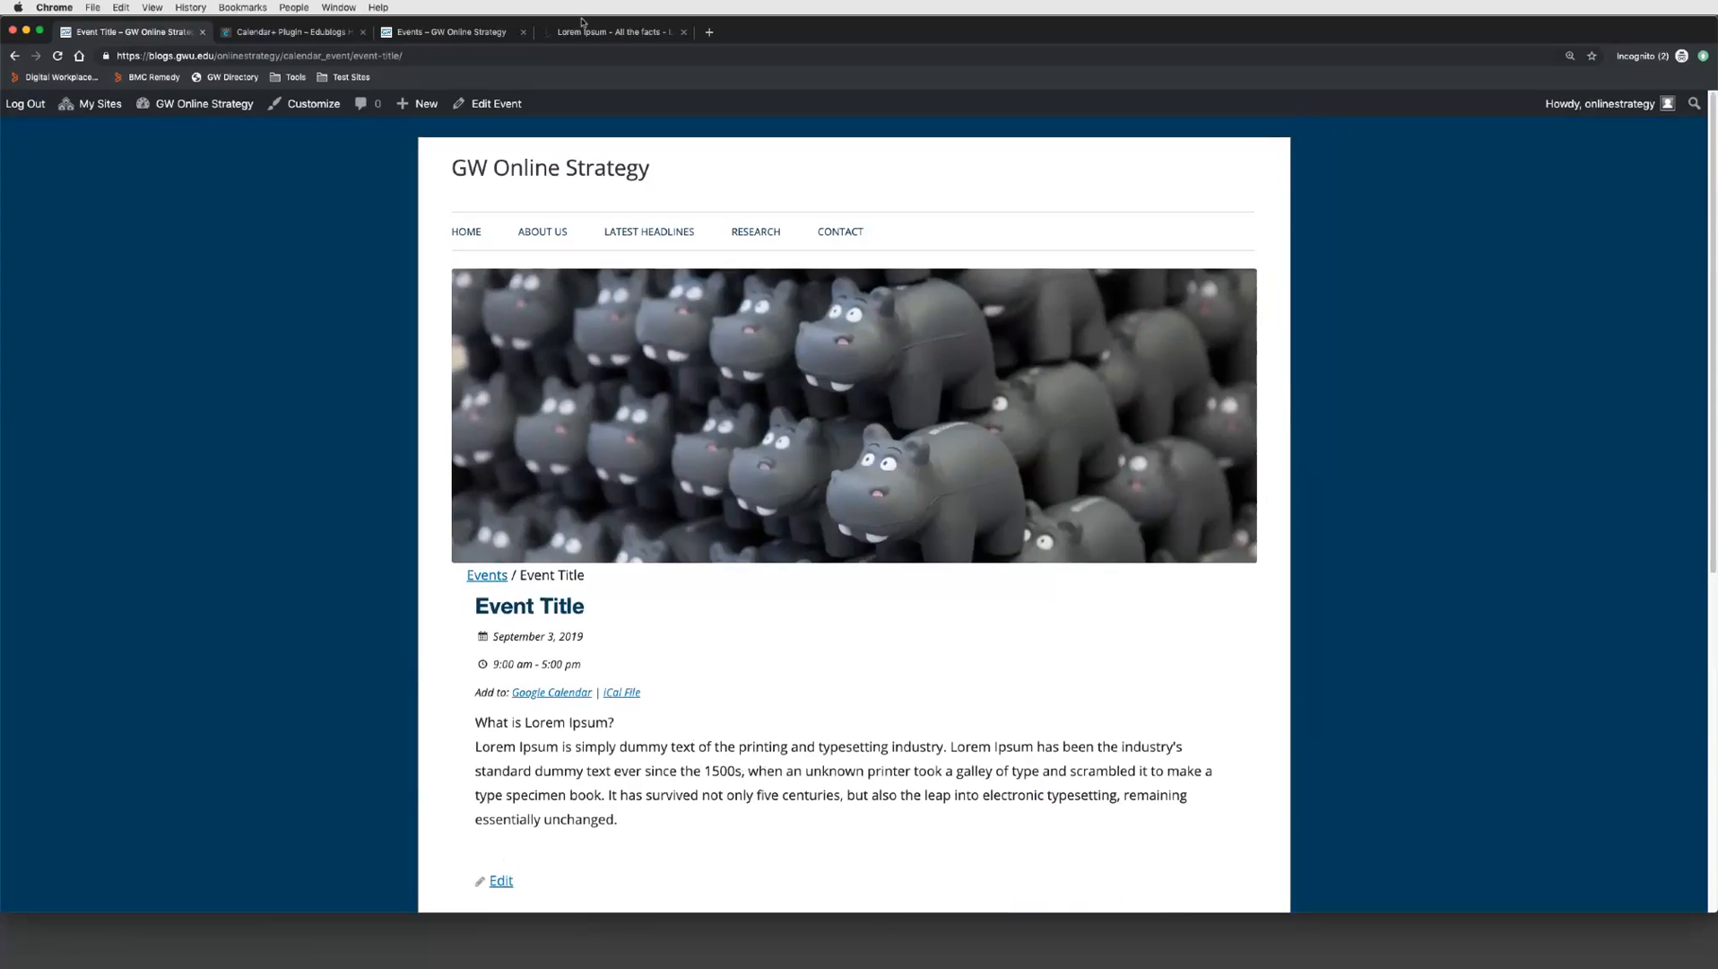
Step: Reload the site's Events page in its open browser tab and examine how the published event is listed
click(451, 36)
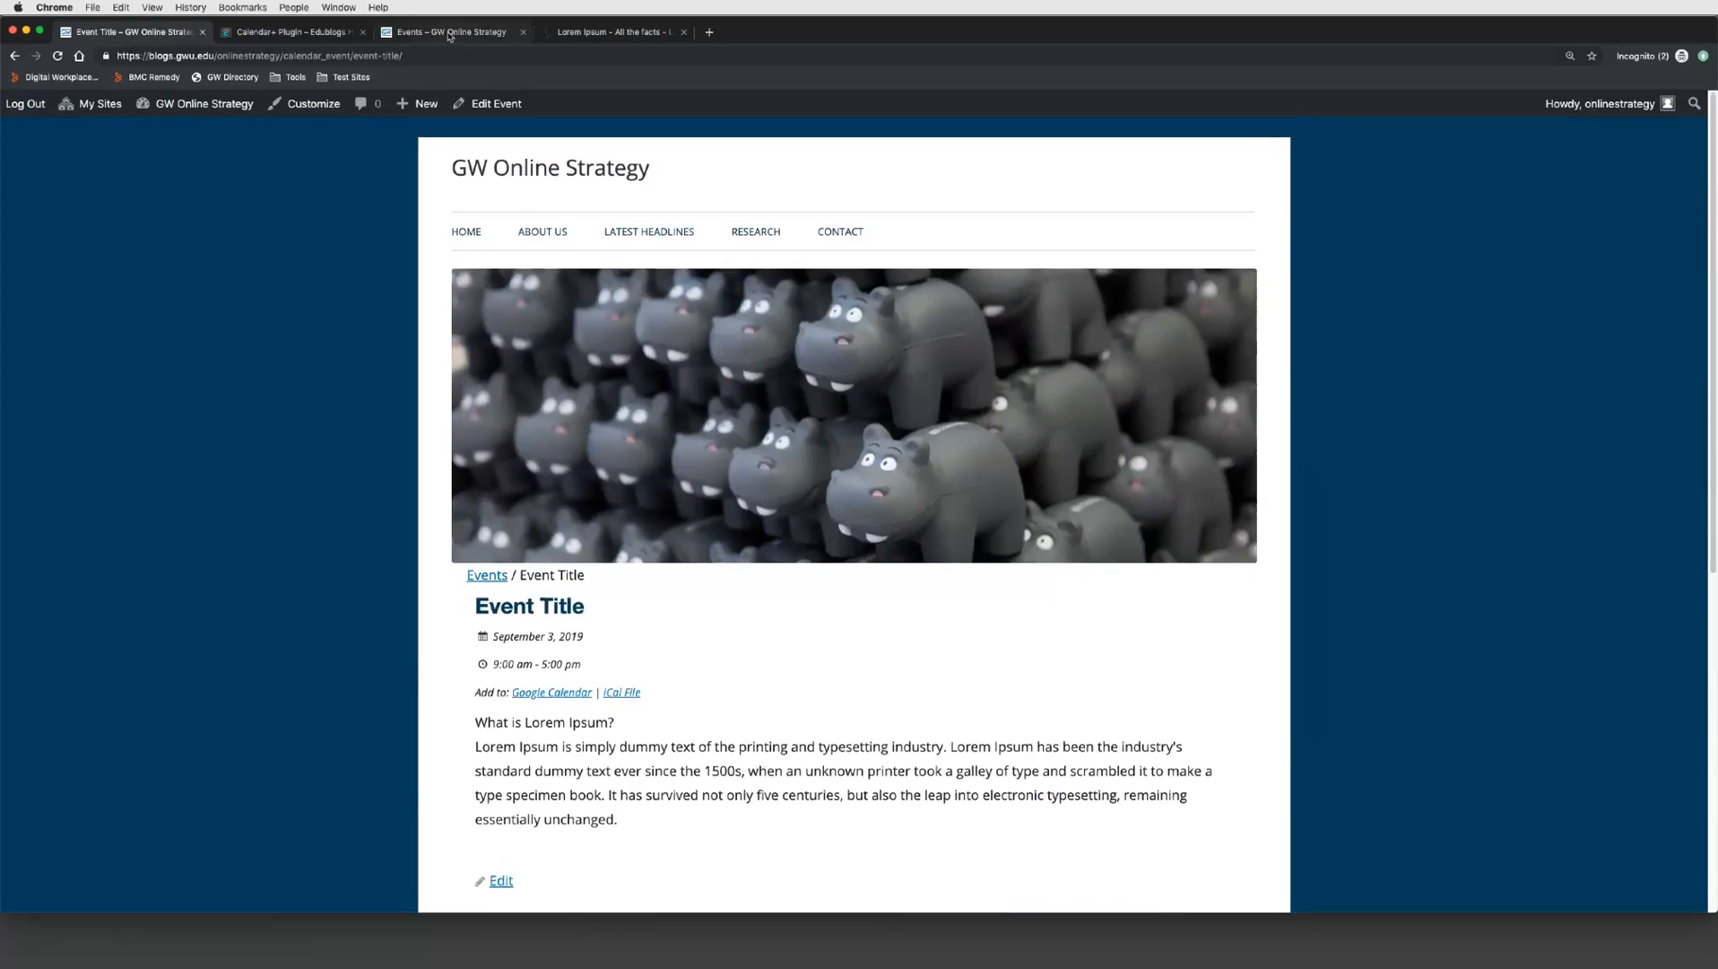
click(58, 57)
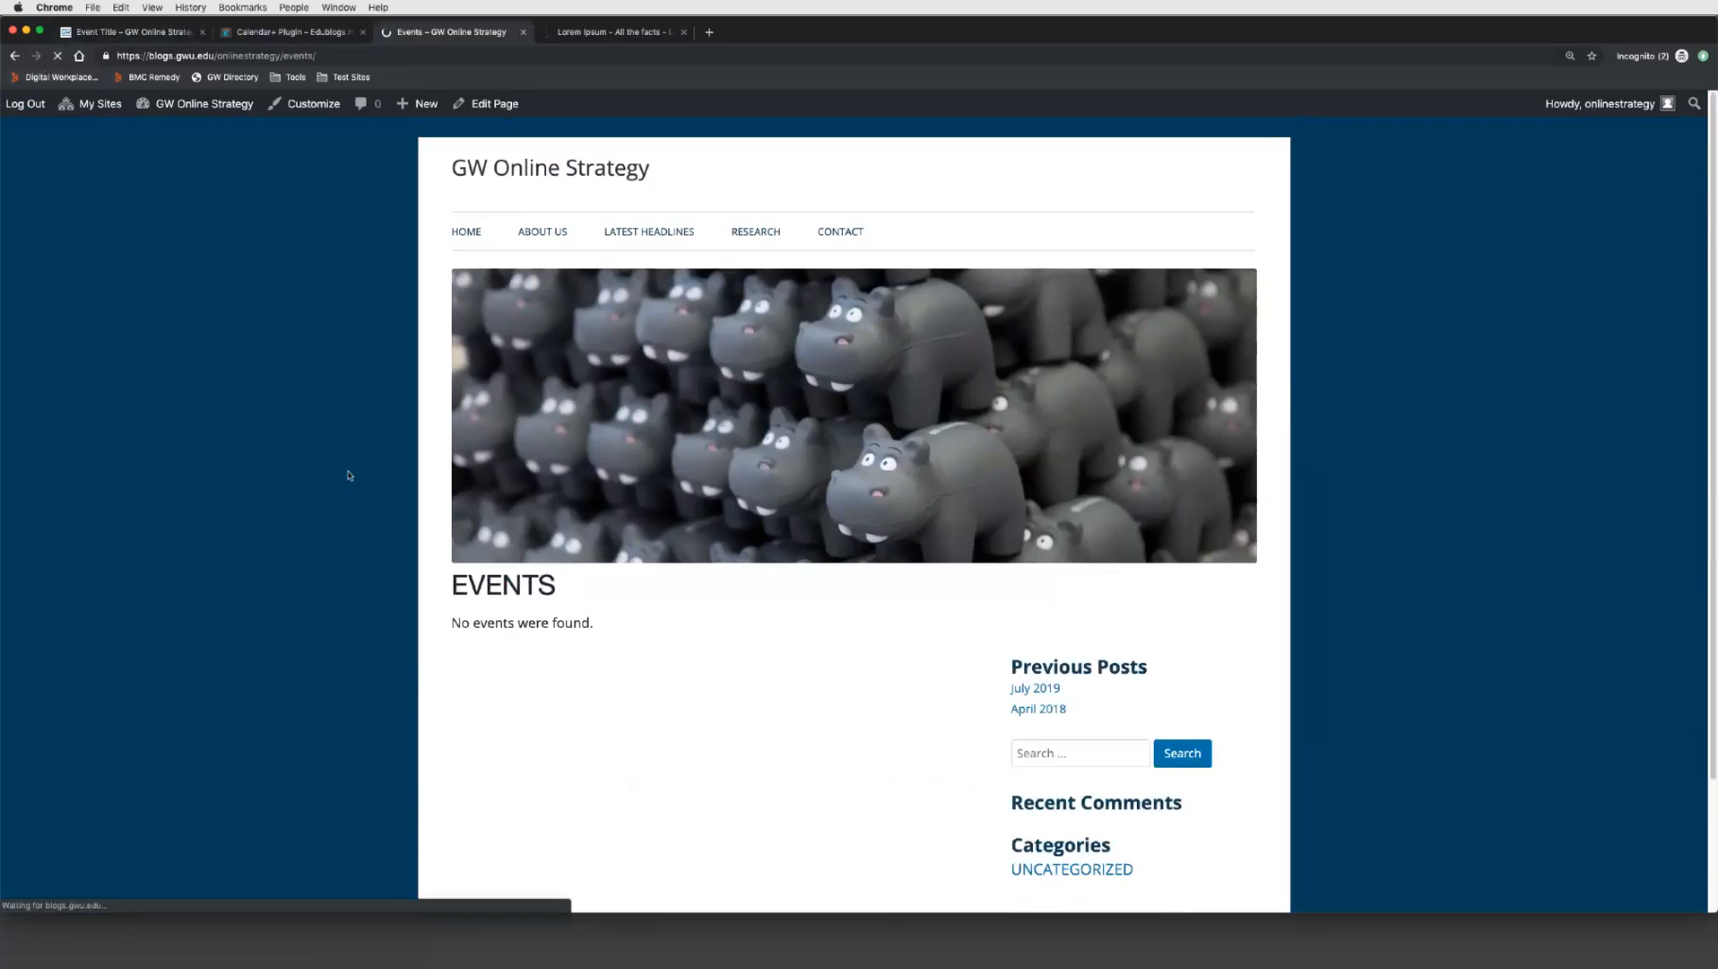
scroll(793, 731, down, 2)
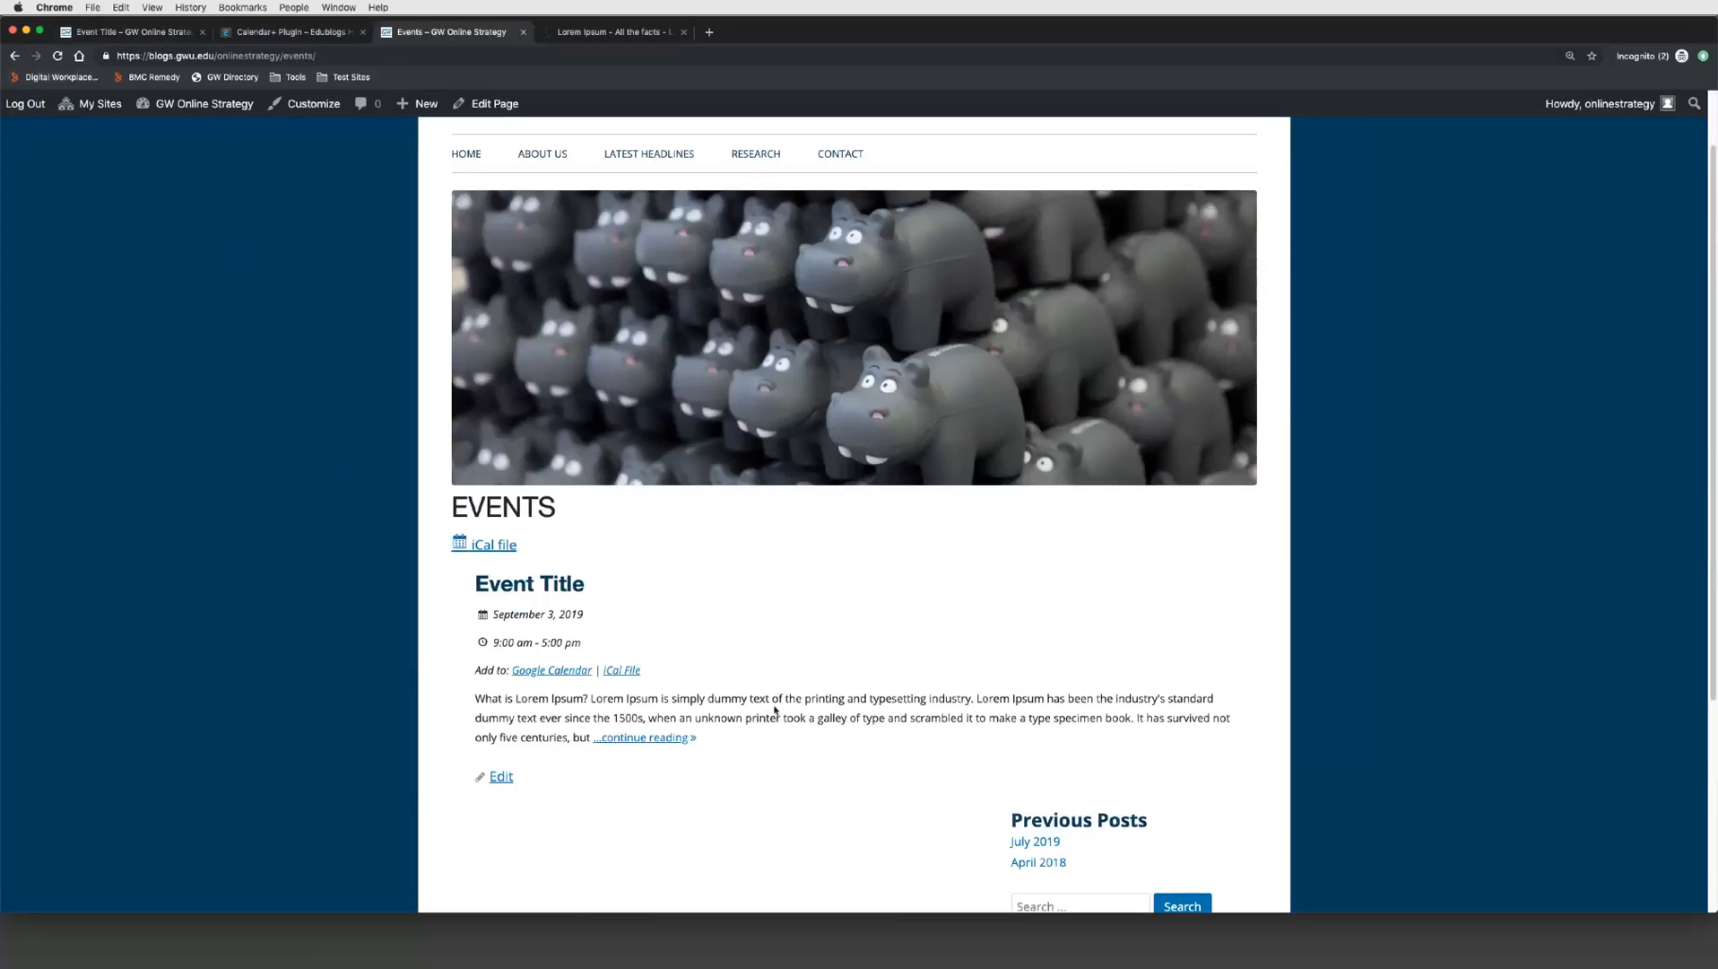
scroll(777, 709, down, 1)
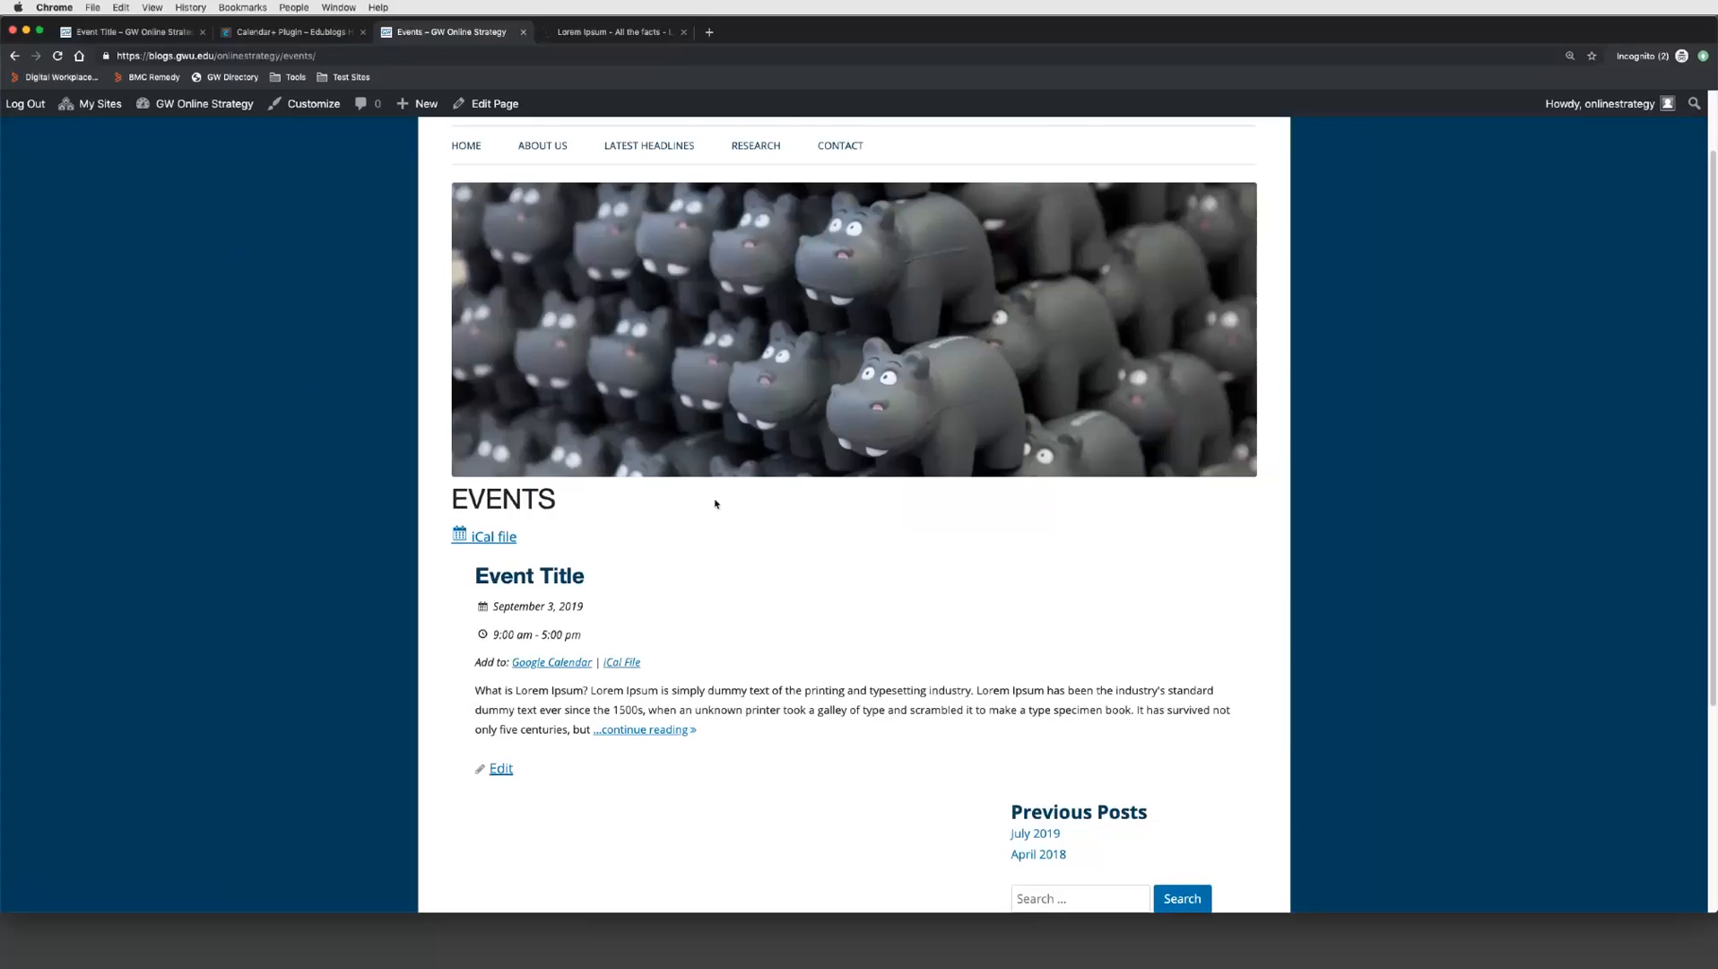
scroll(863, 688, down, 3)
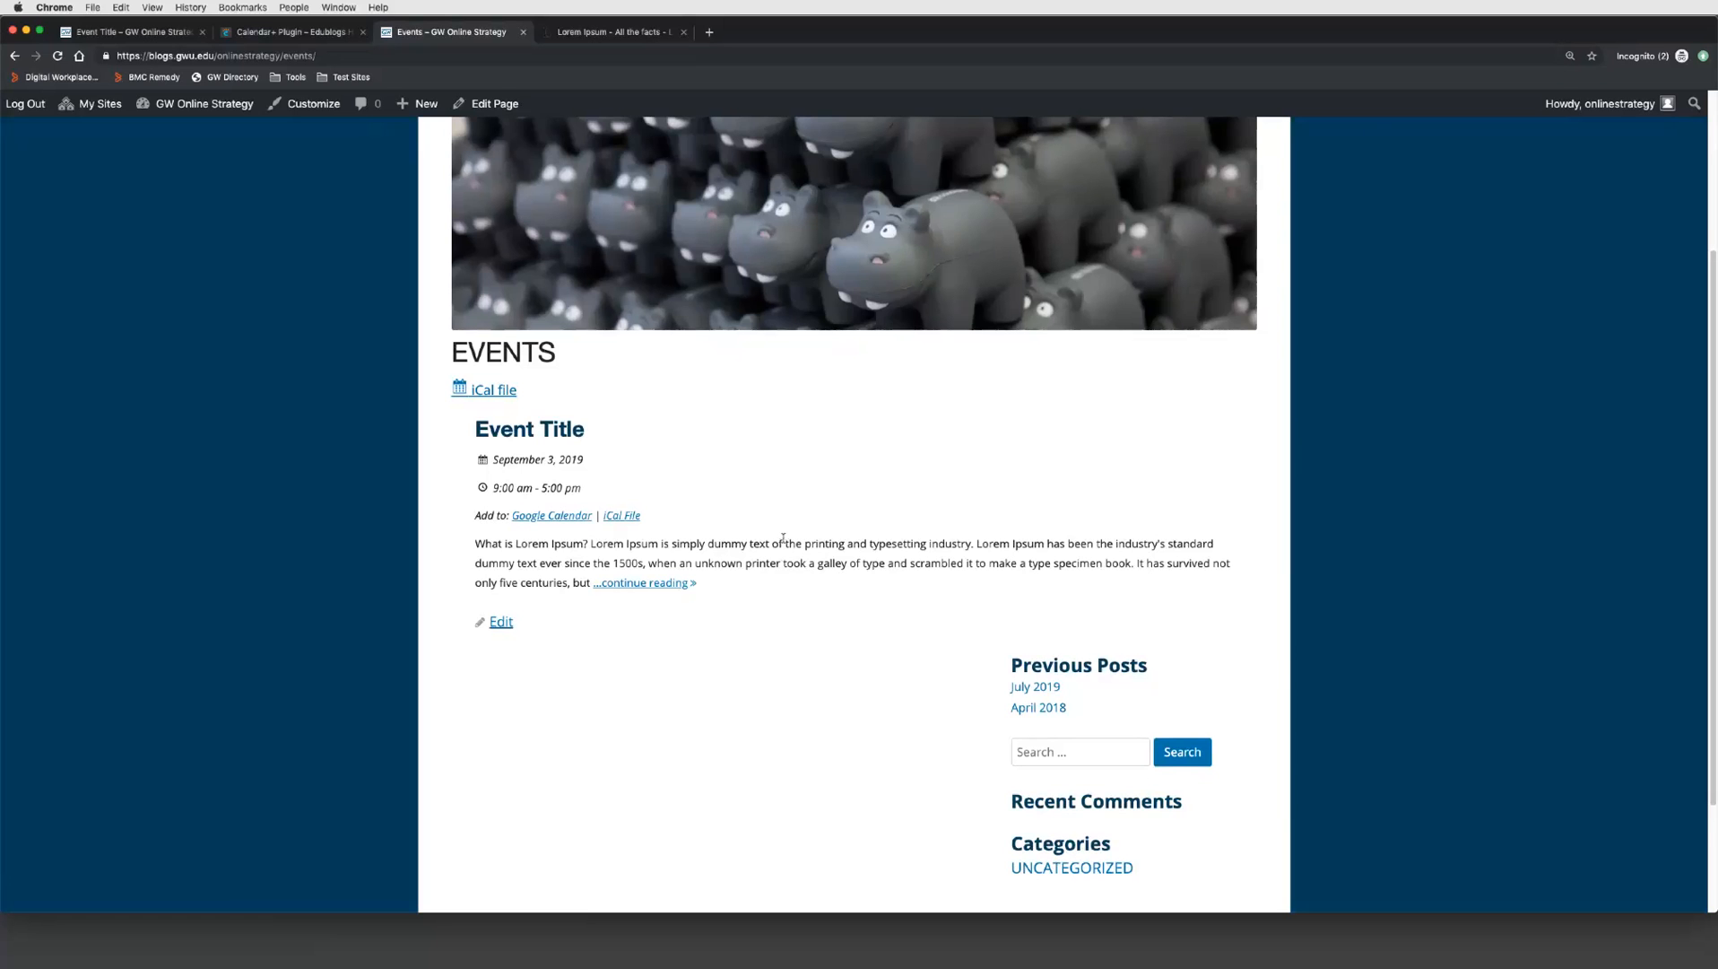
scroll(783, 538, down, 1)
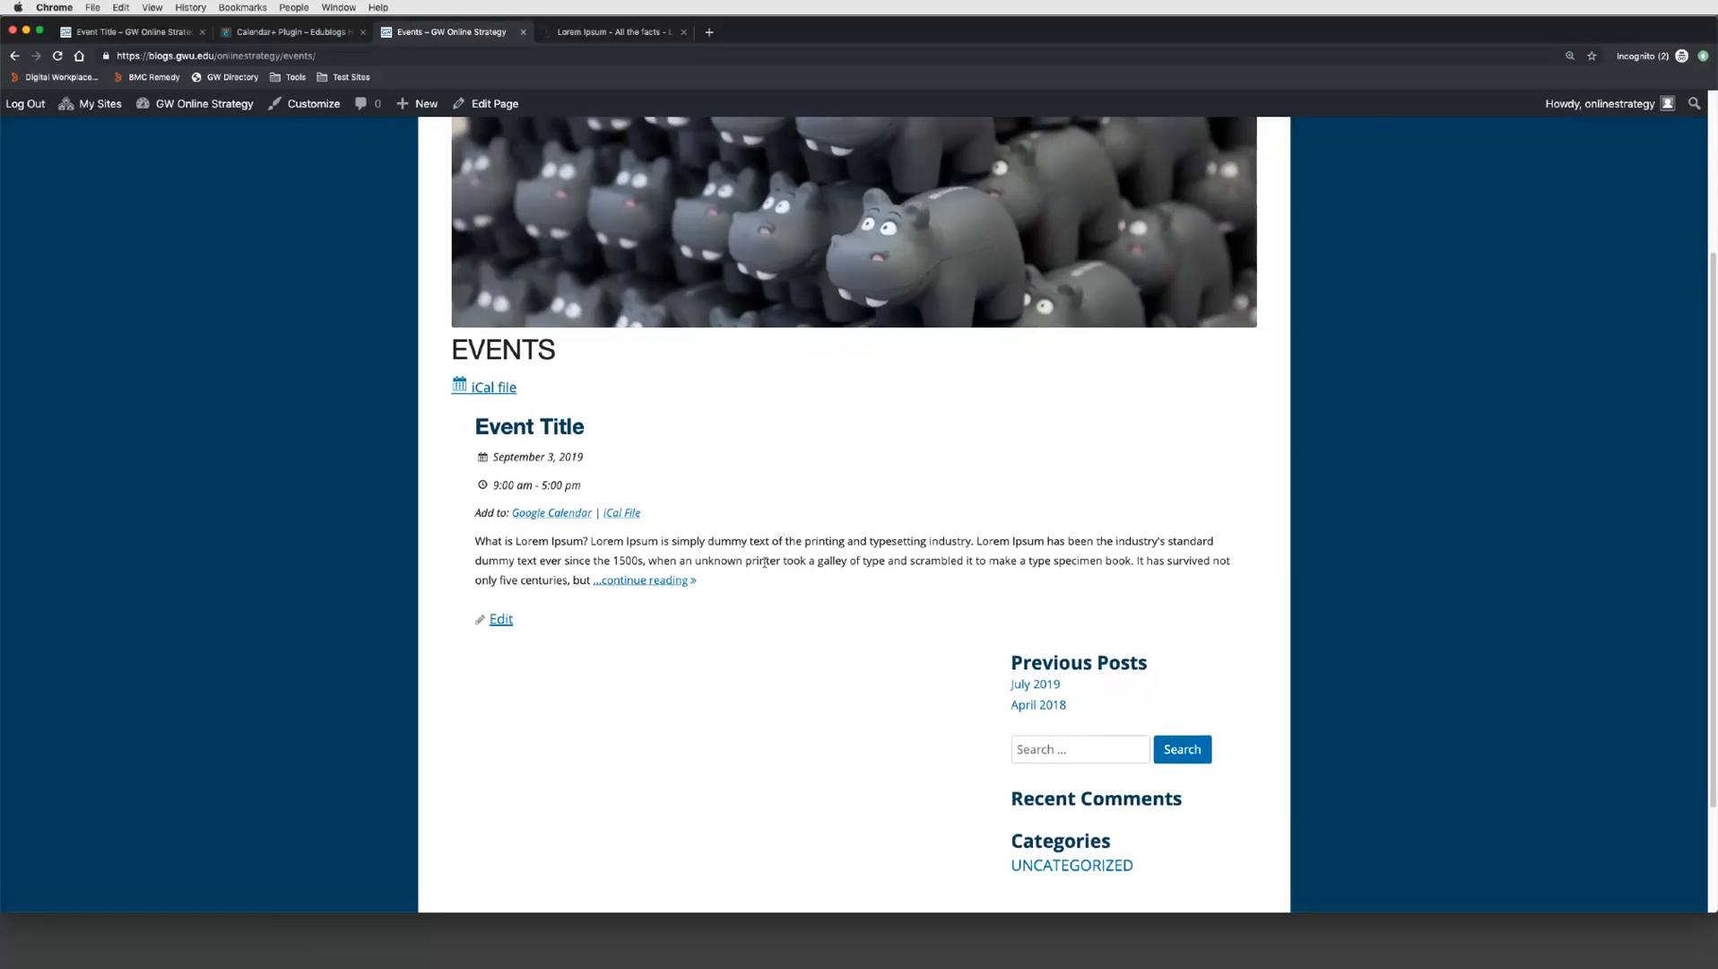
scroll(765, 562, down, 5)
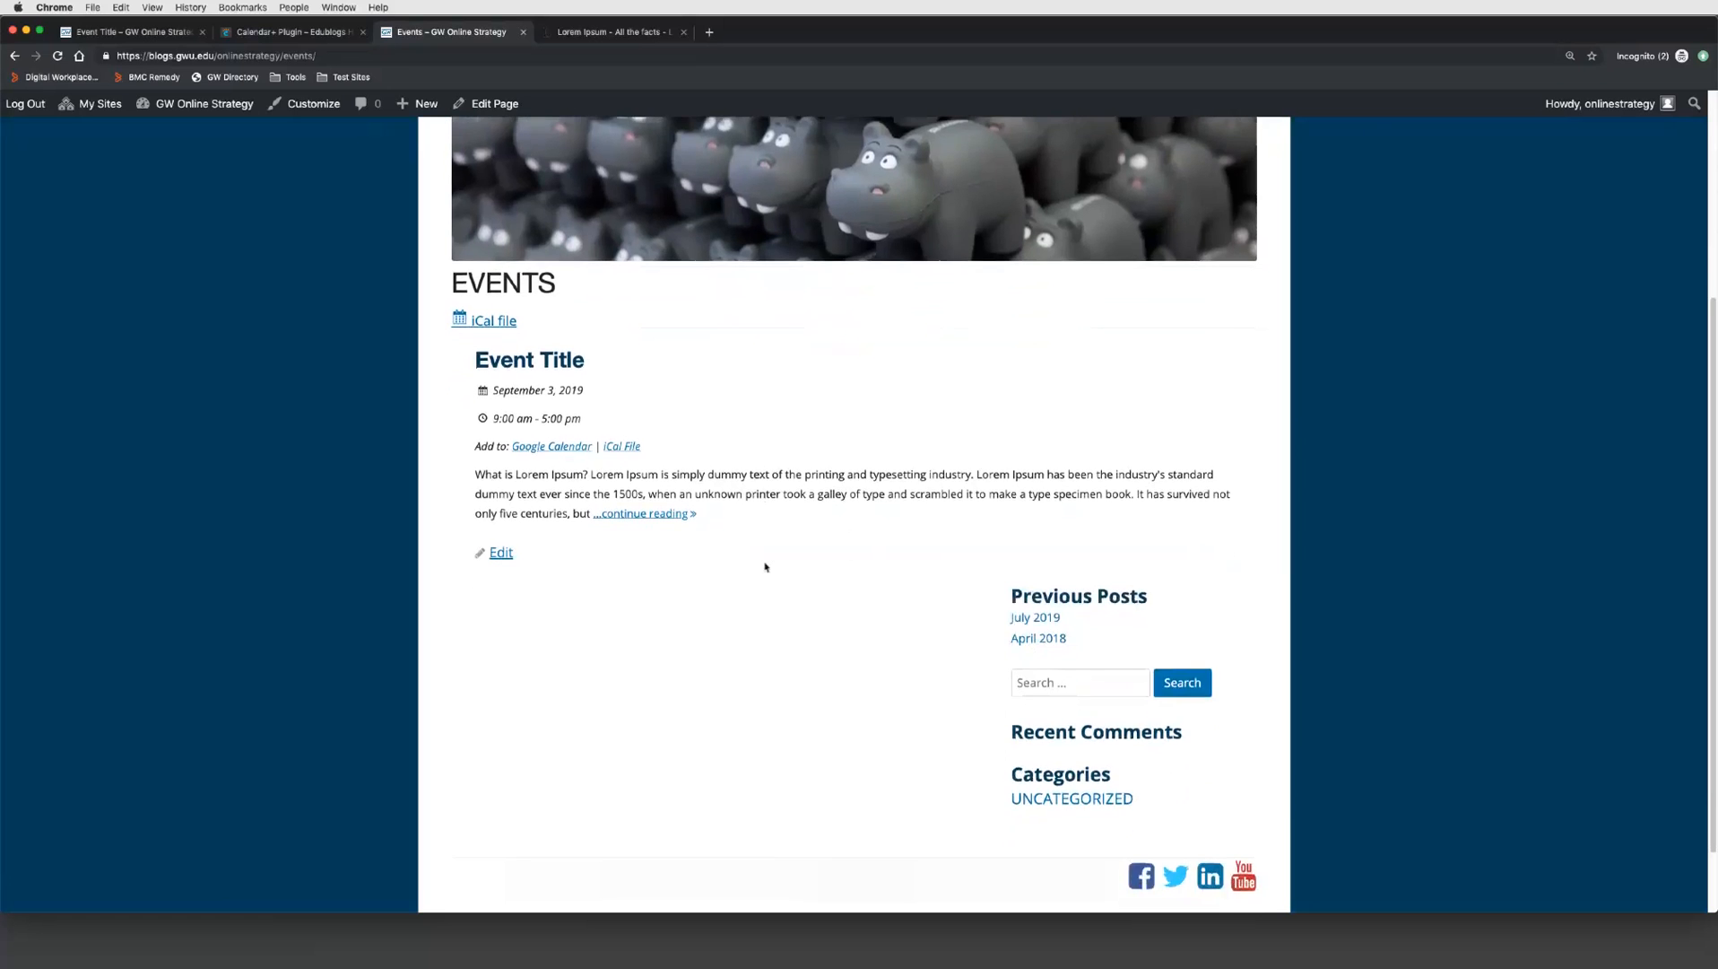
scroll(765, 565, up, 10)
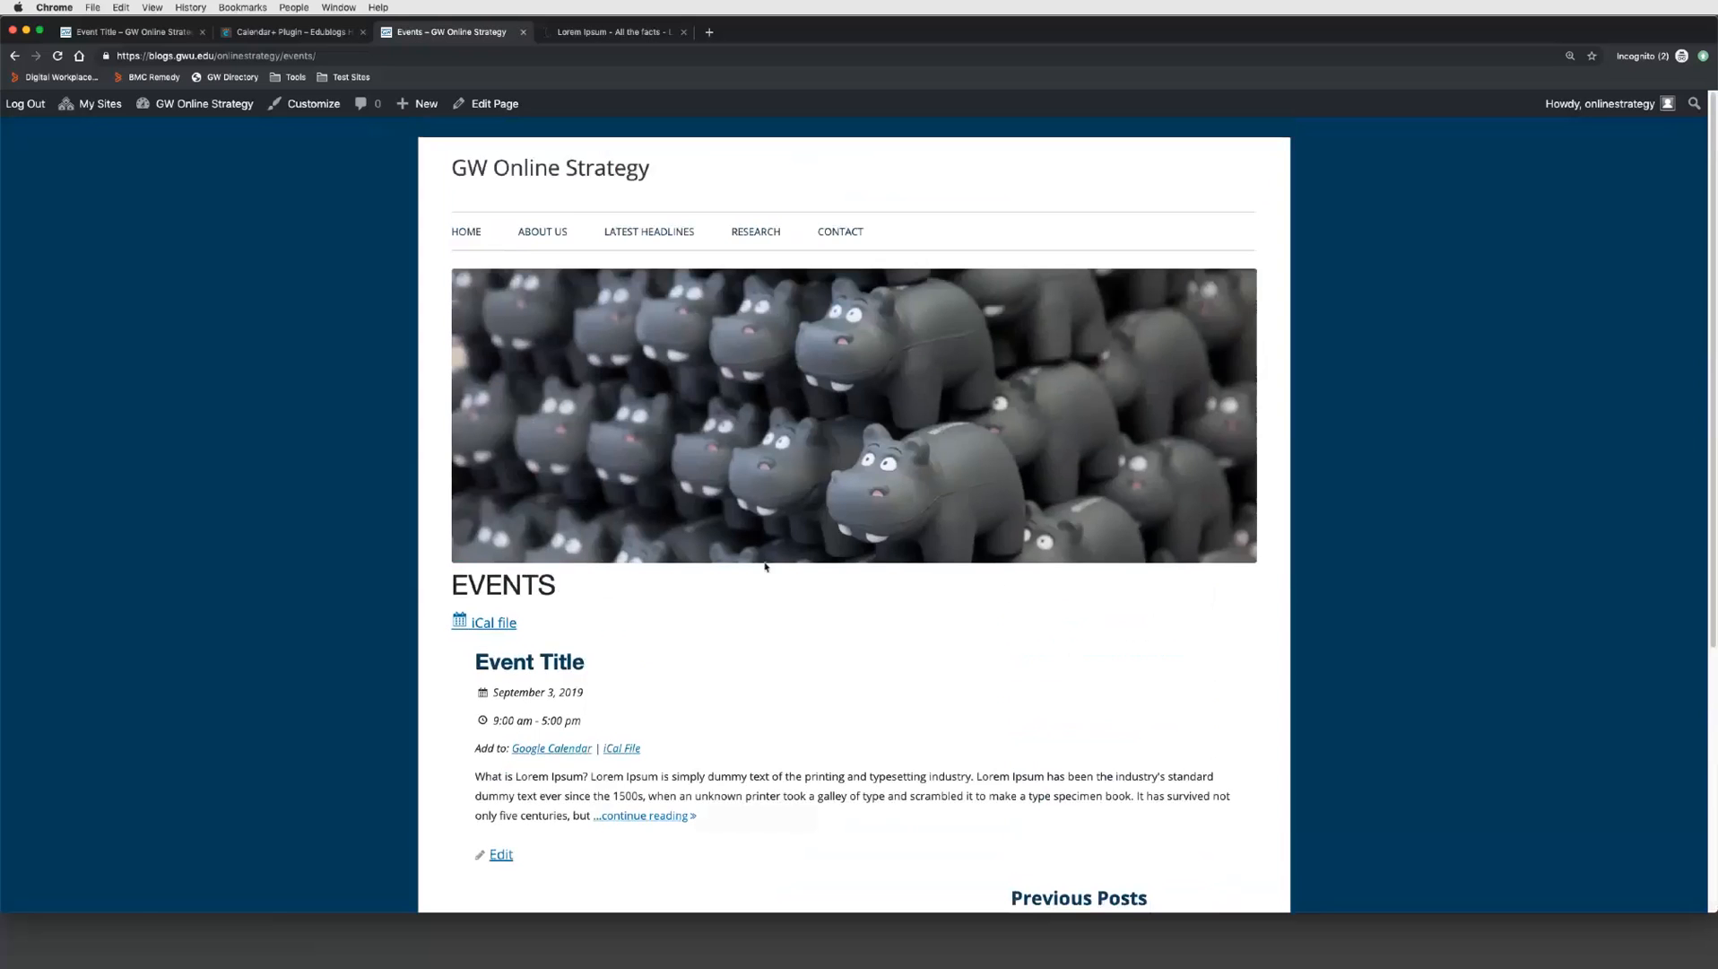
Step: Open the site's Home page and look over its content and sidebar
click(471, 235)
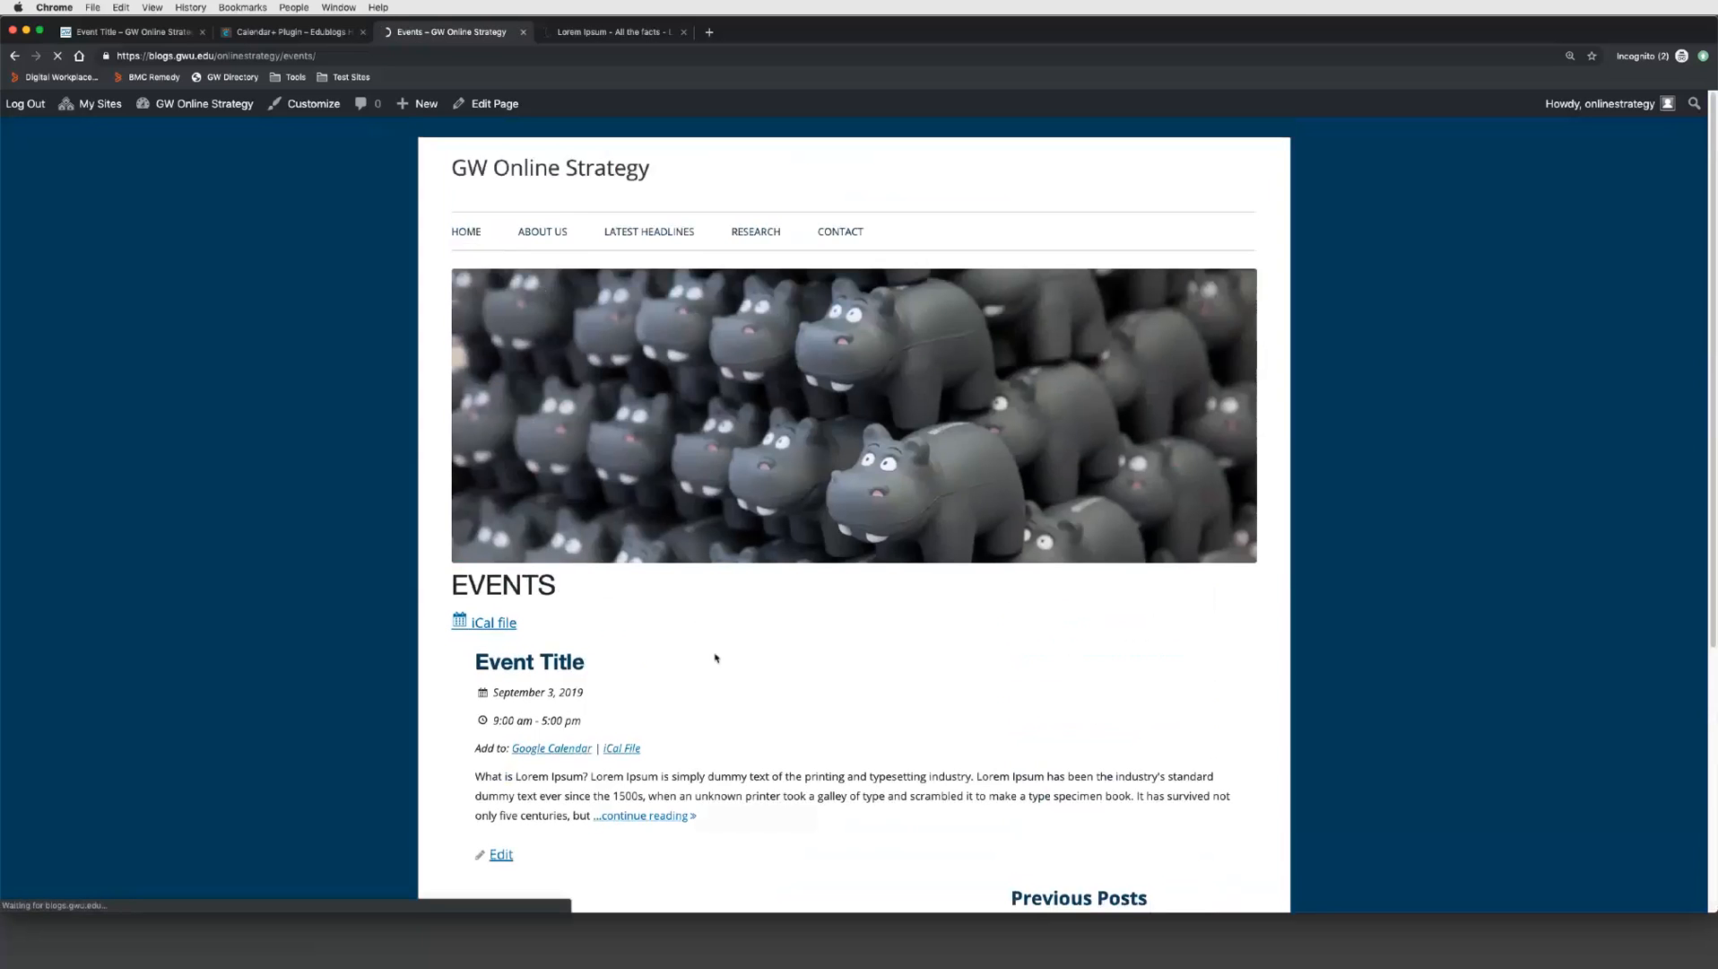
scroll(729, 645, down, 4)
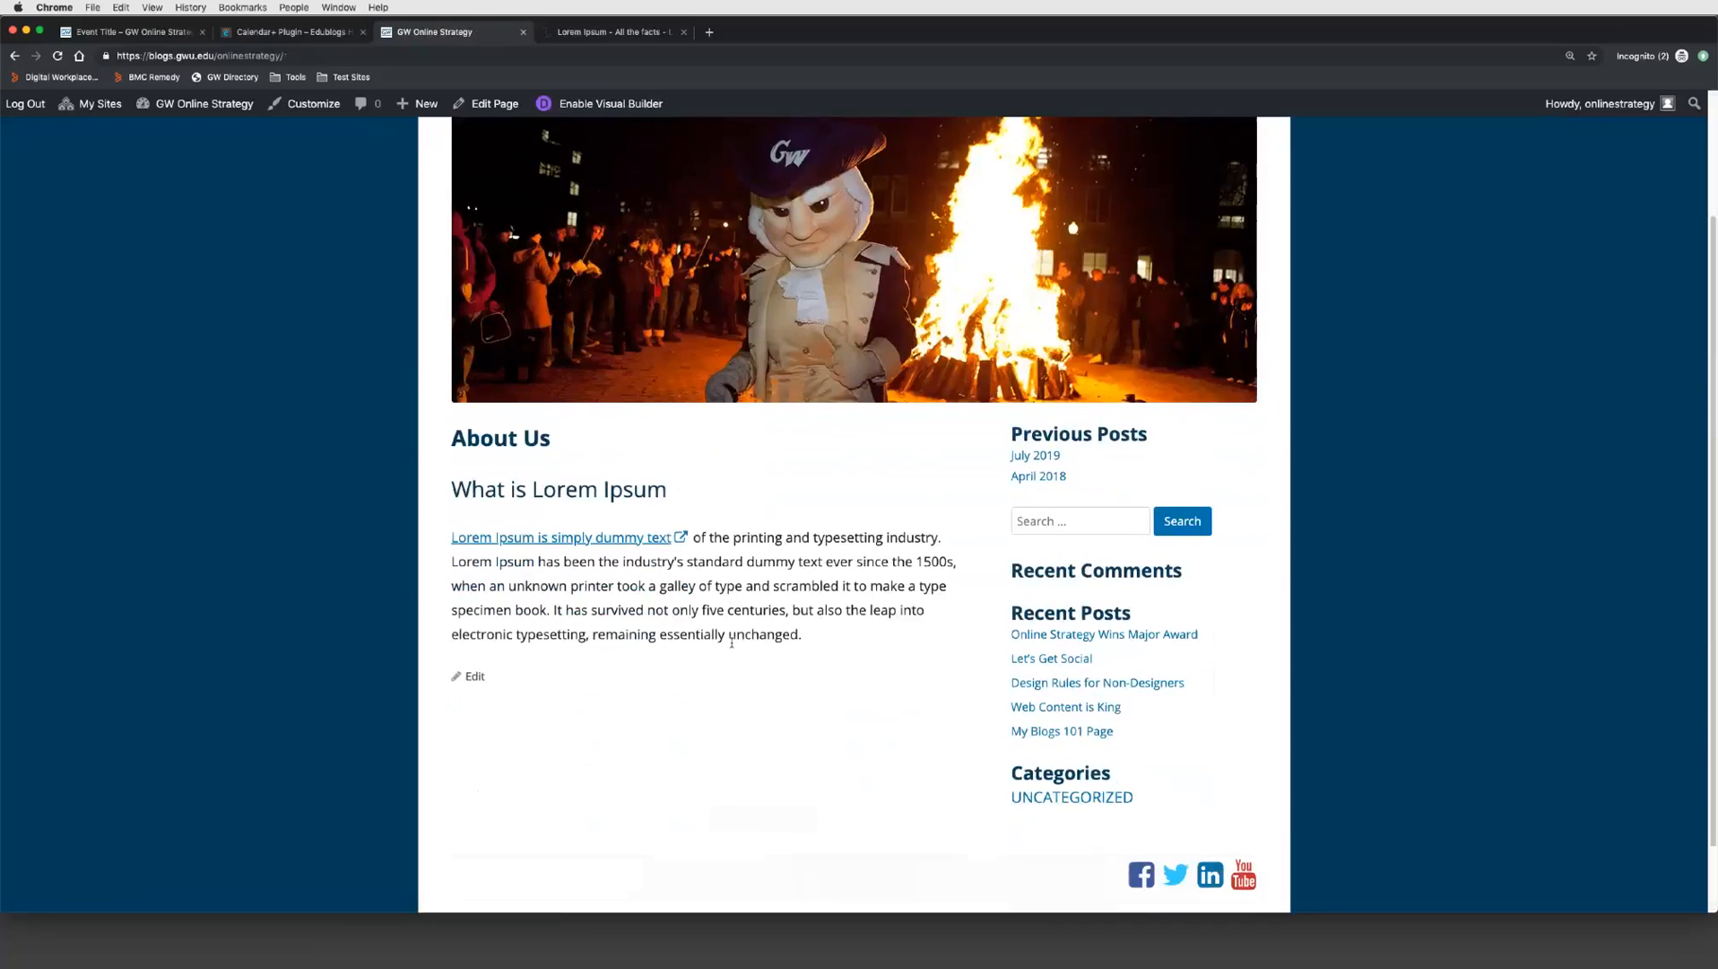
scroll(732, 646, up, 4)
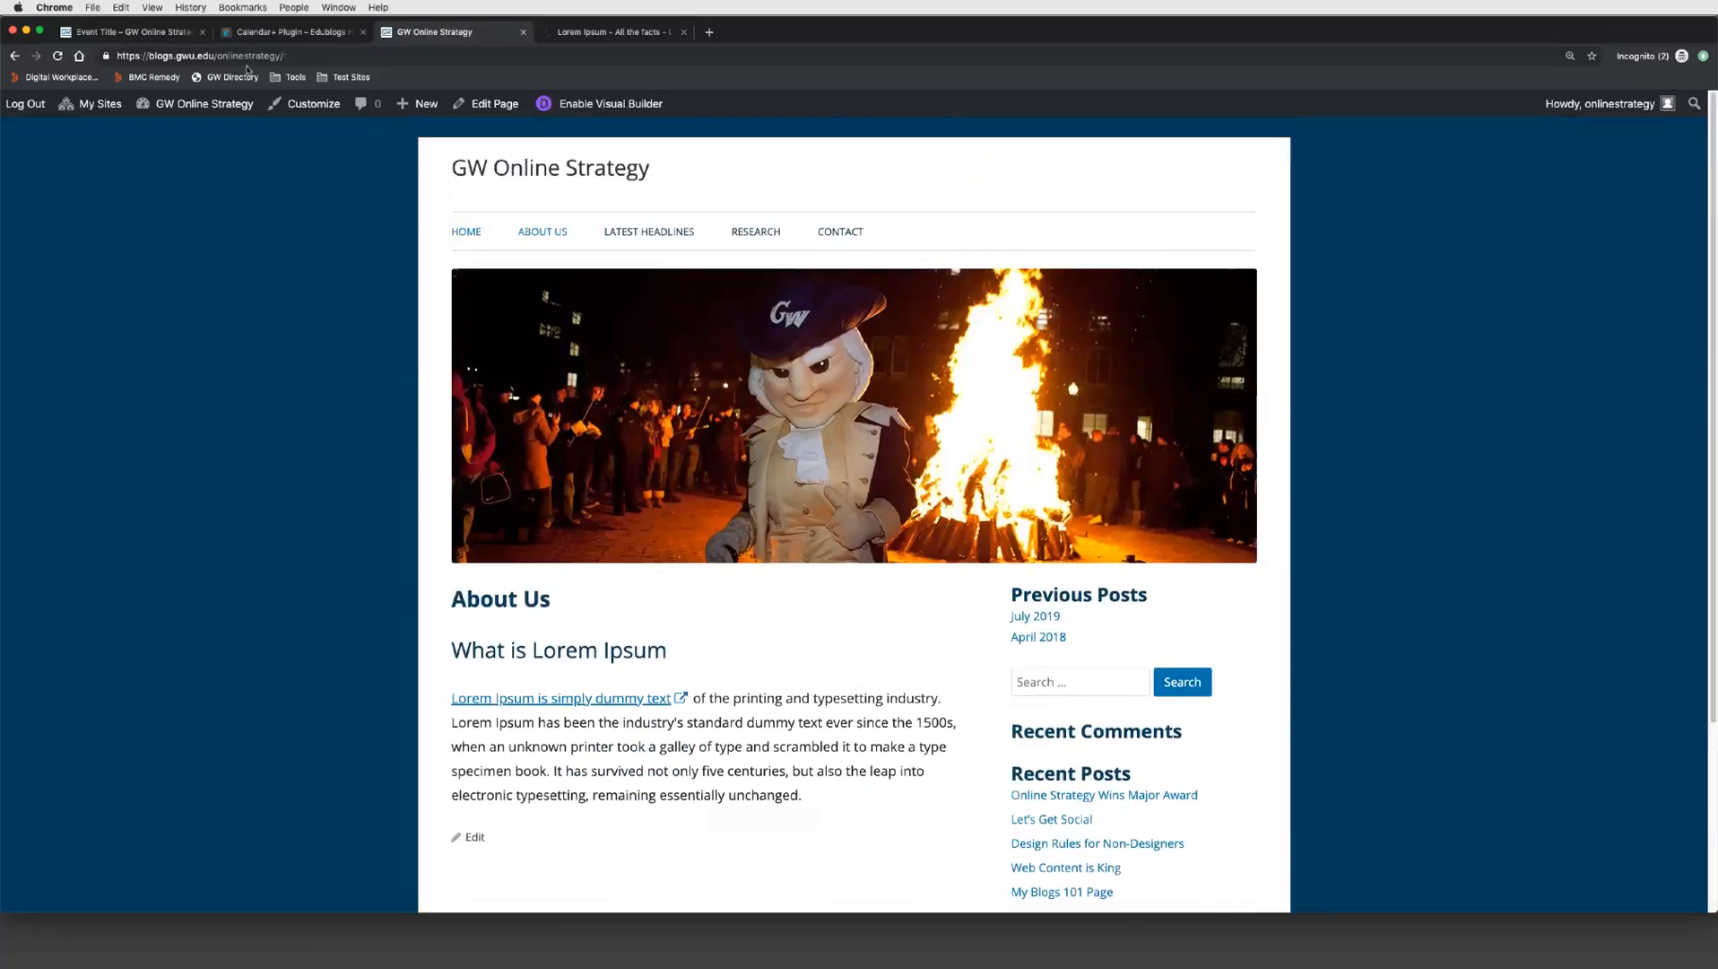
Step: Close the Calendar+ plugin help page and go from the event's page to the site's dashboard
click(361, 32)
click(130, 32)
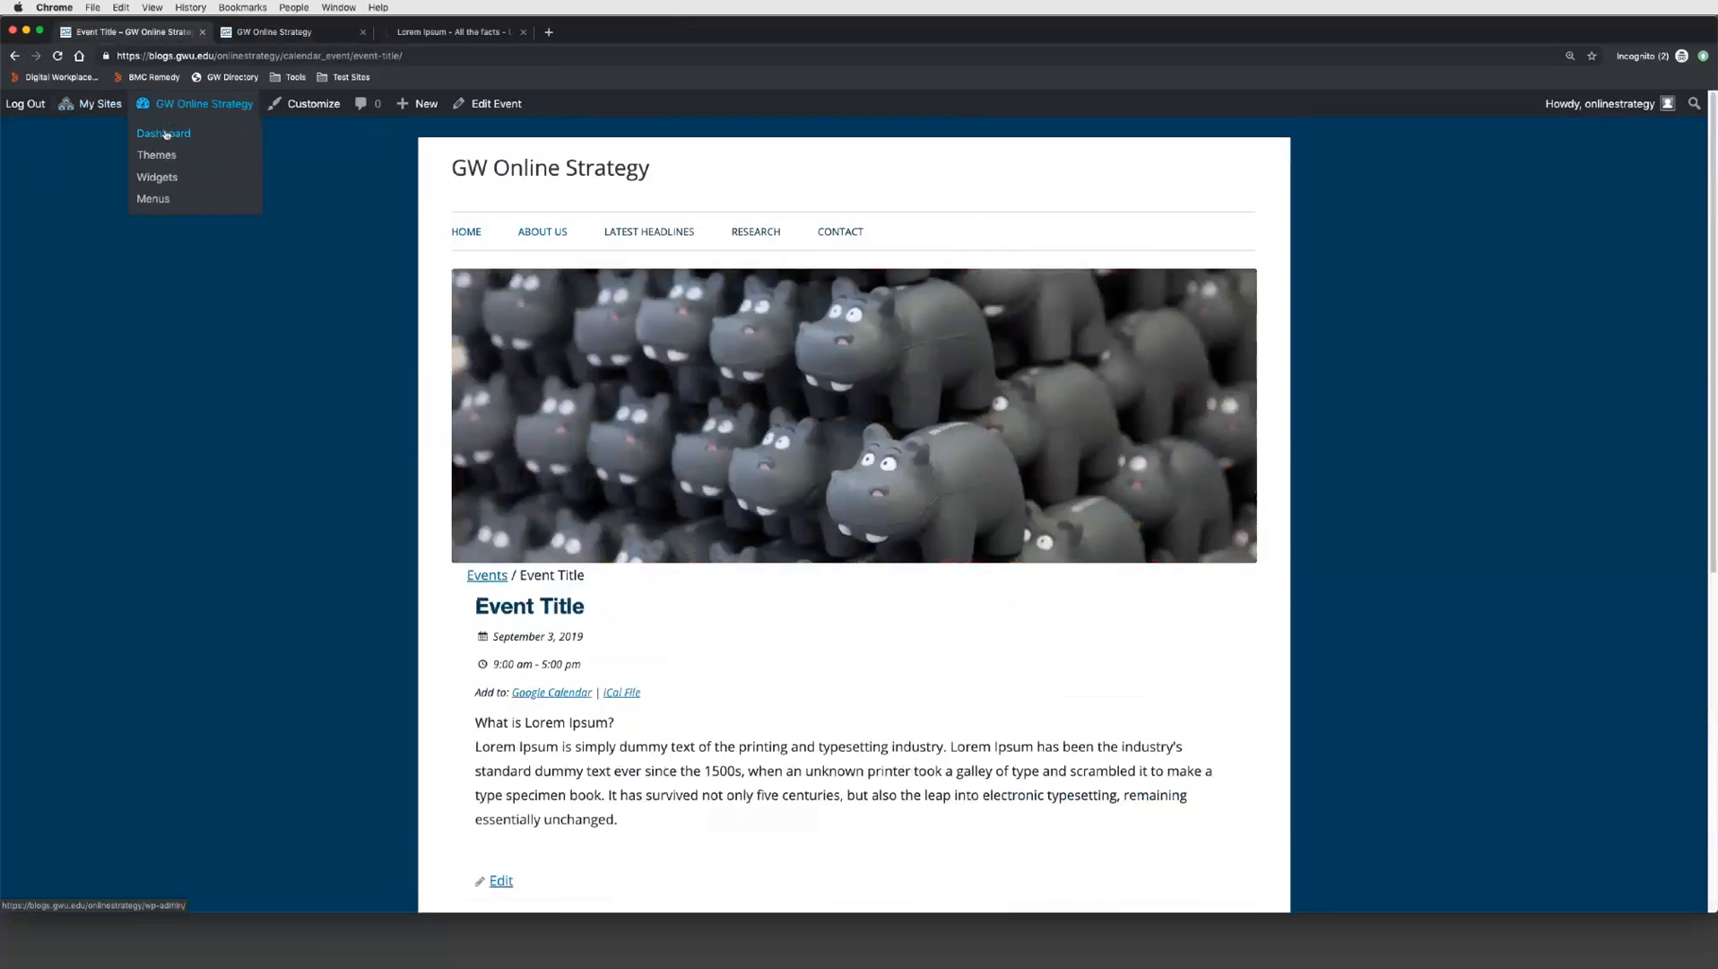
click(165, 134)
scroll(213, 372, down, 1)
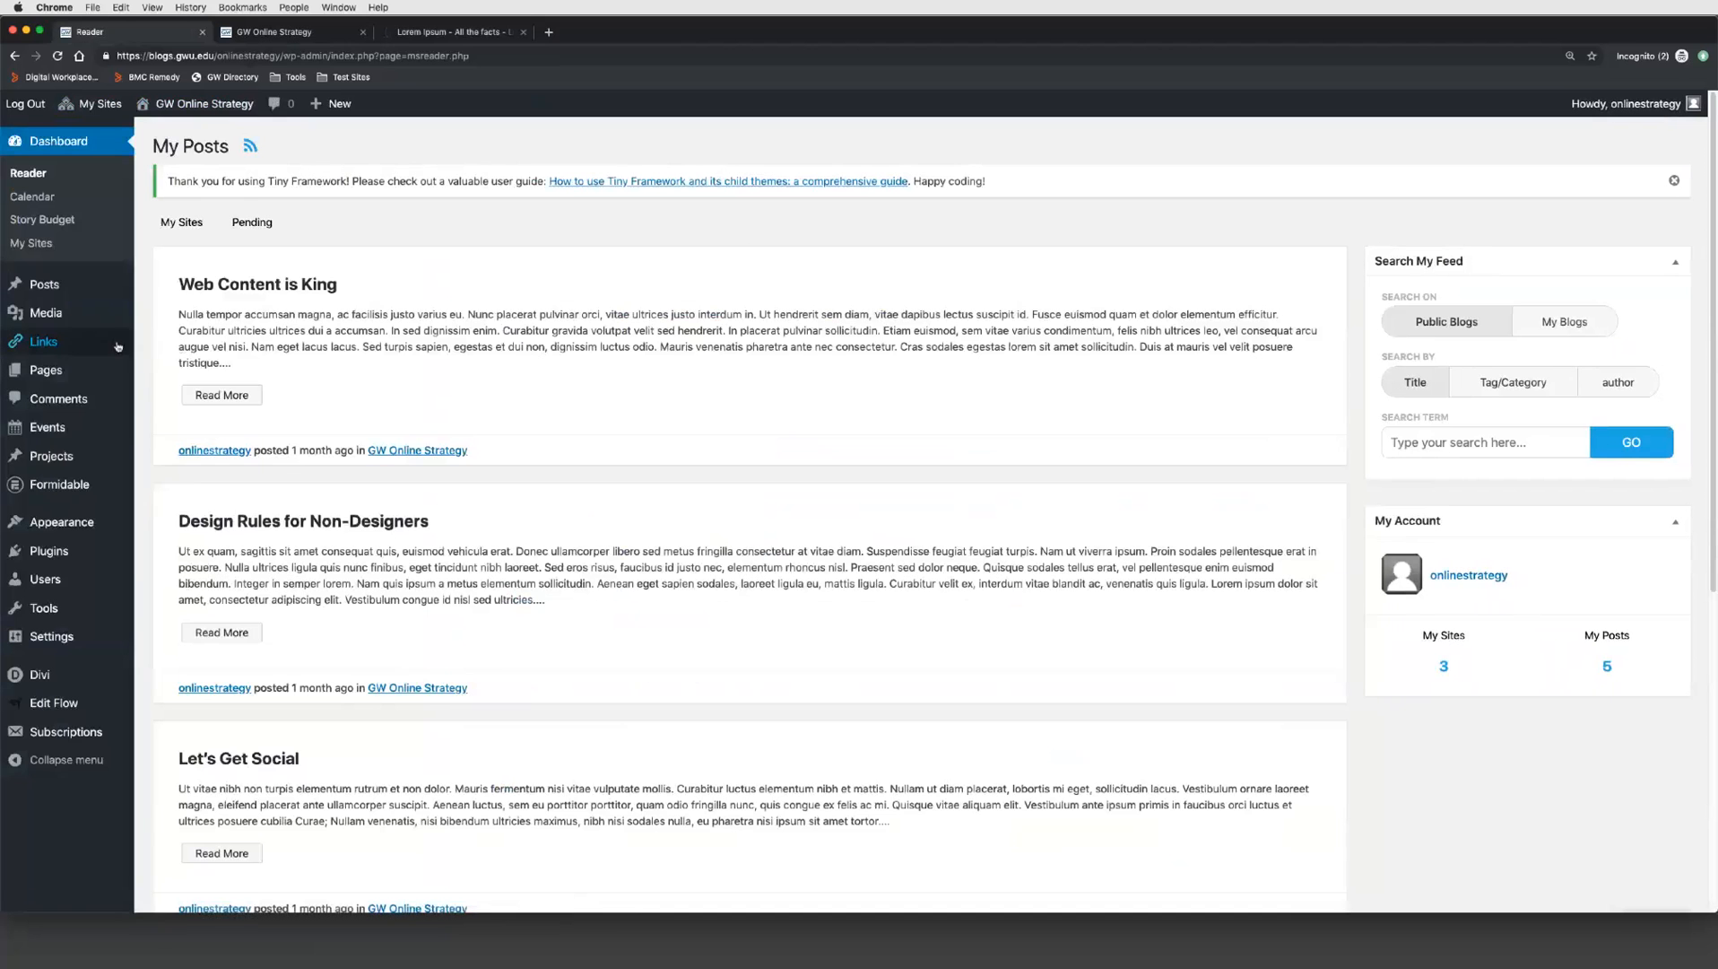
Step: Add a new page titled "Pixaby Page" and choose the default editor for it
mouse_move(118, 346)
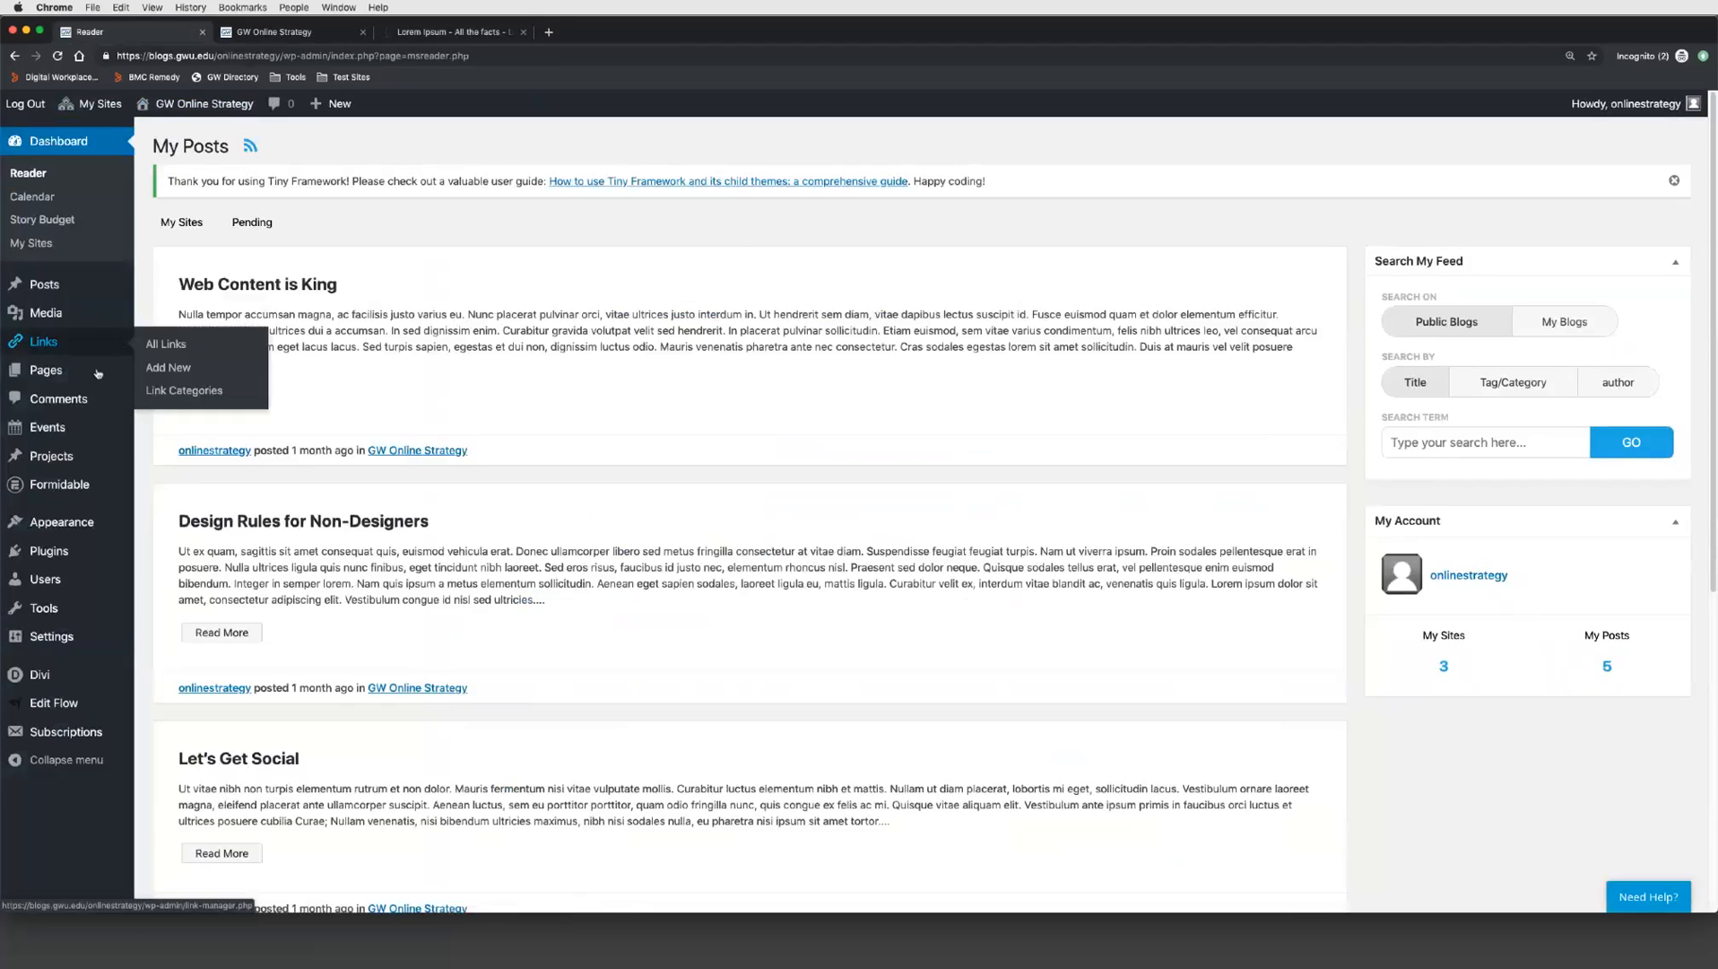
mouse_move(73, 375)
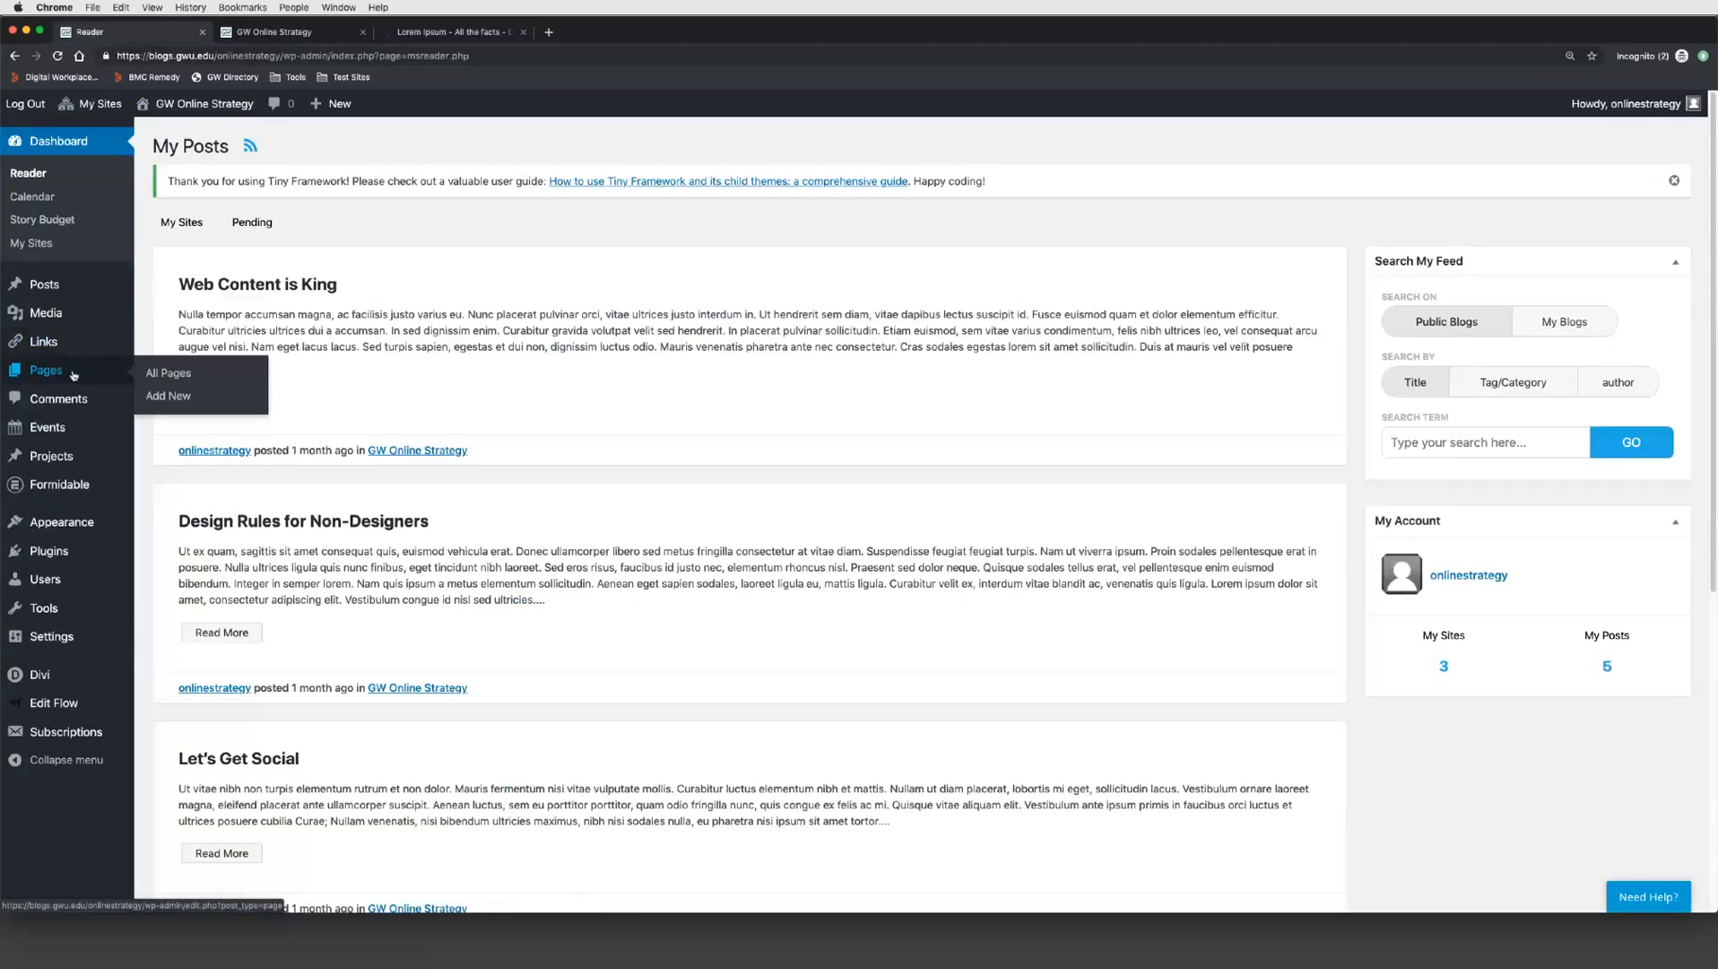
click(170, 398)
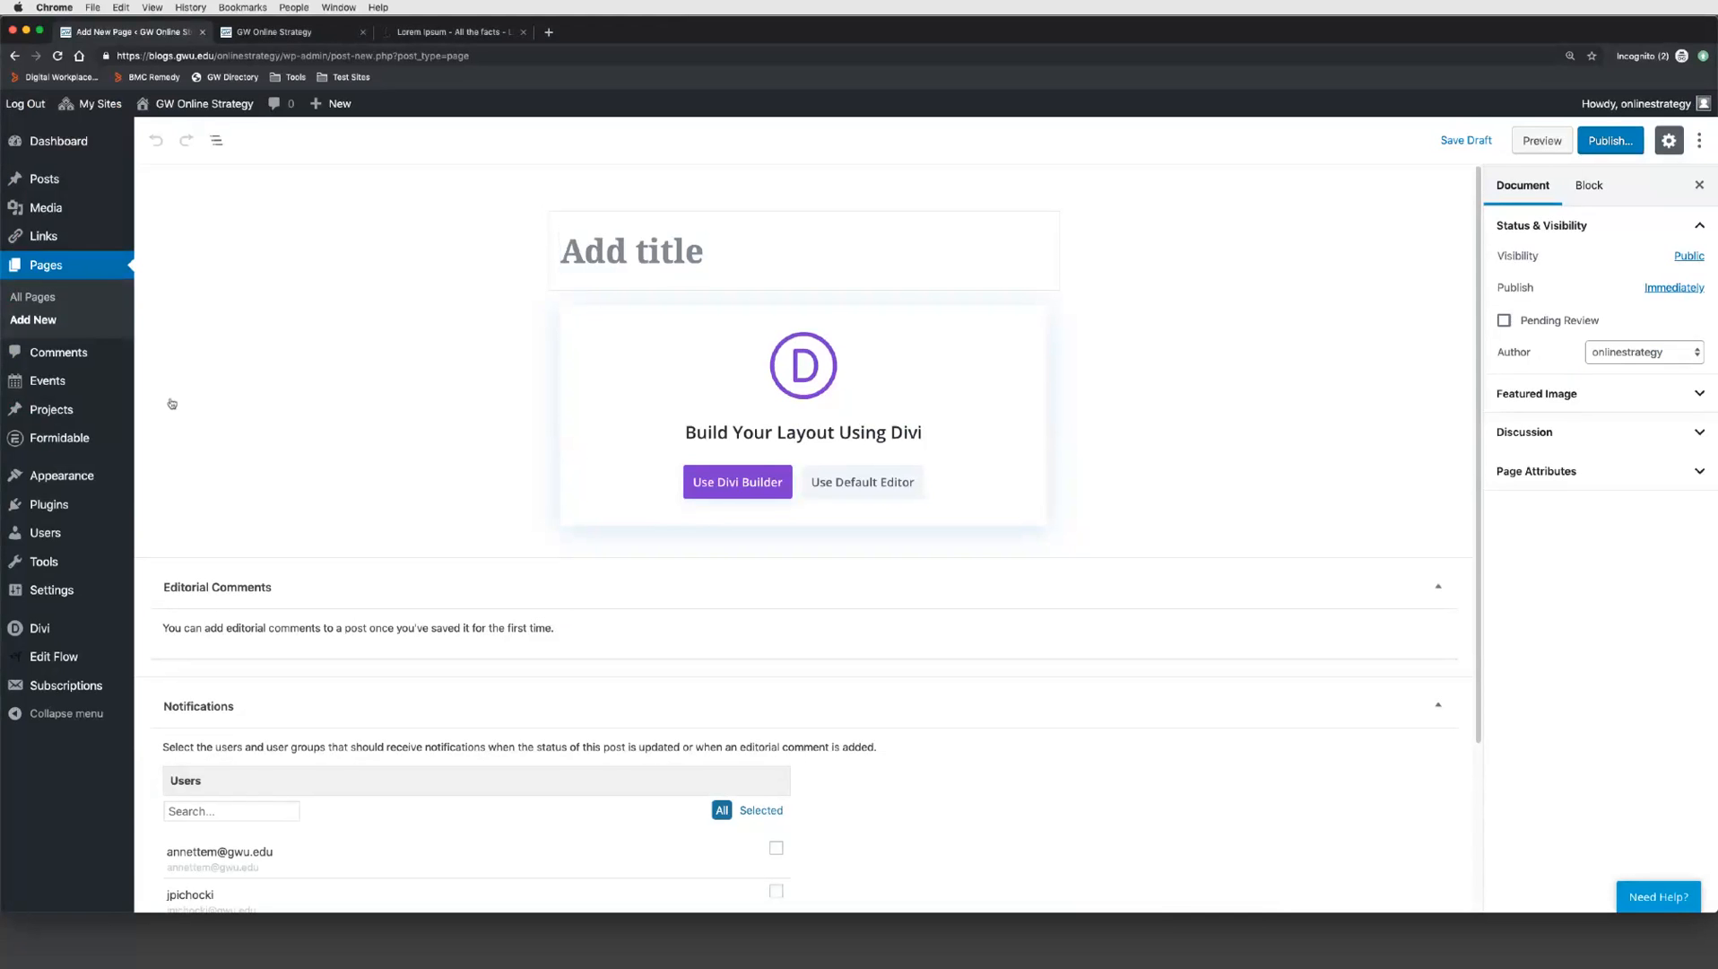
text(Pix)
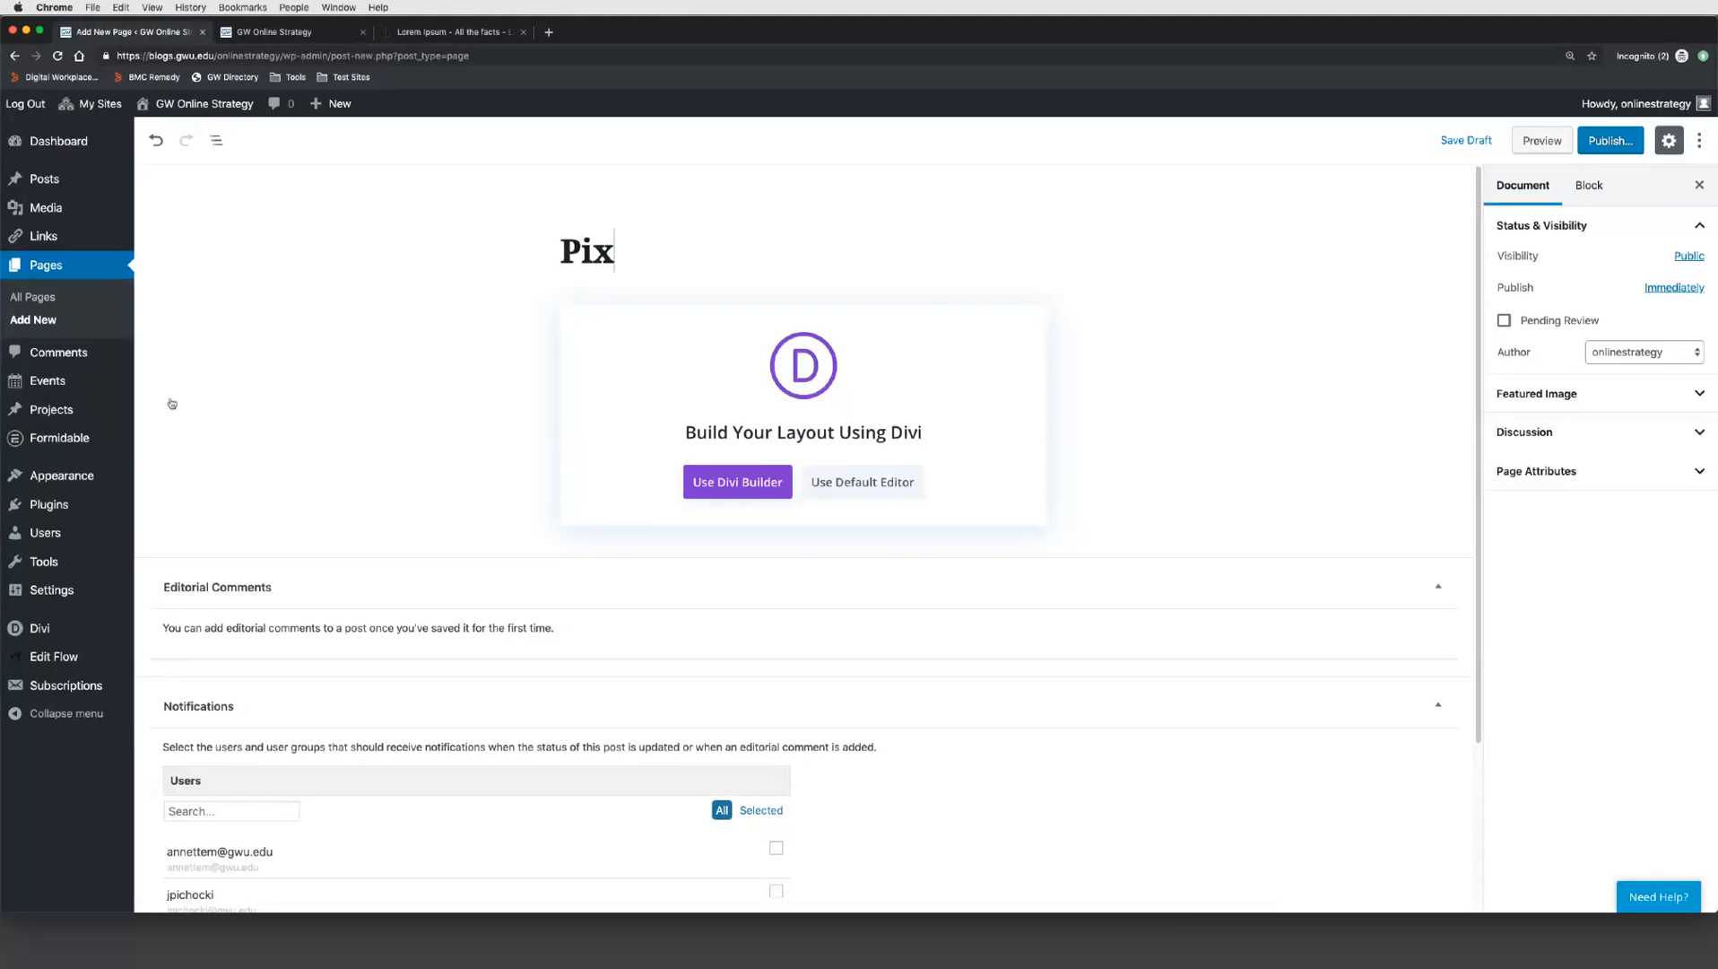
text(aby Page)
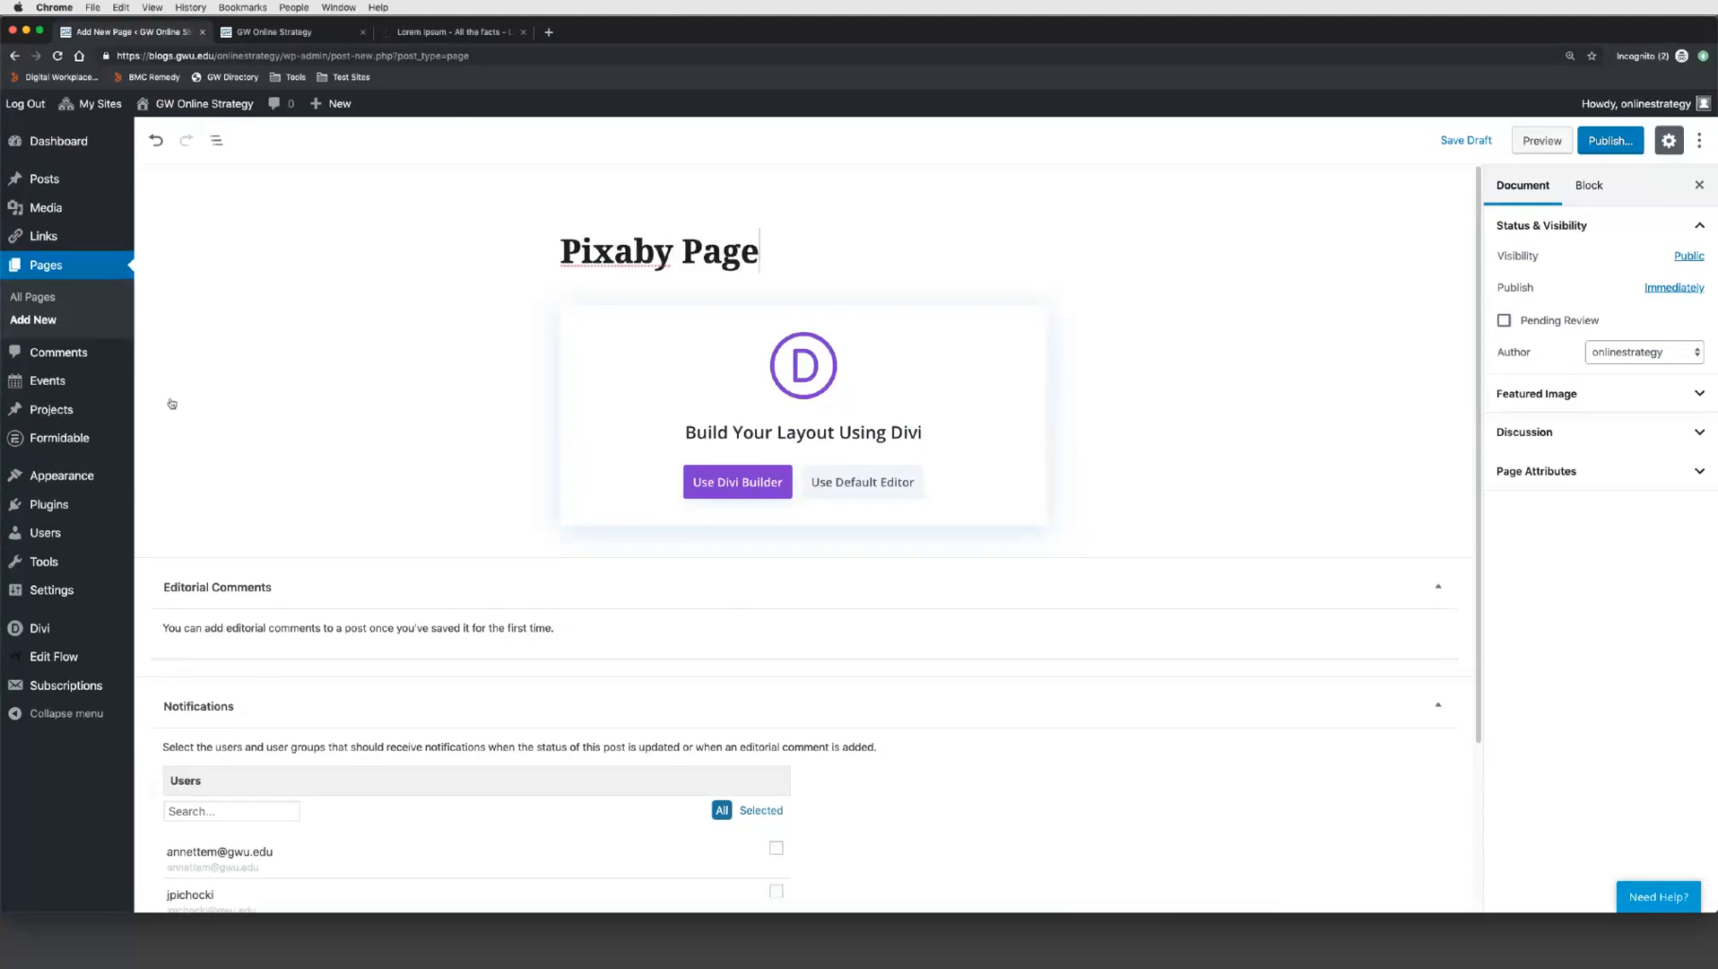
click(875, 493)
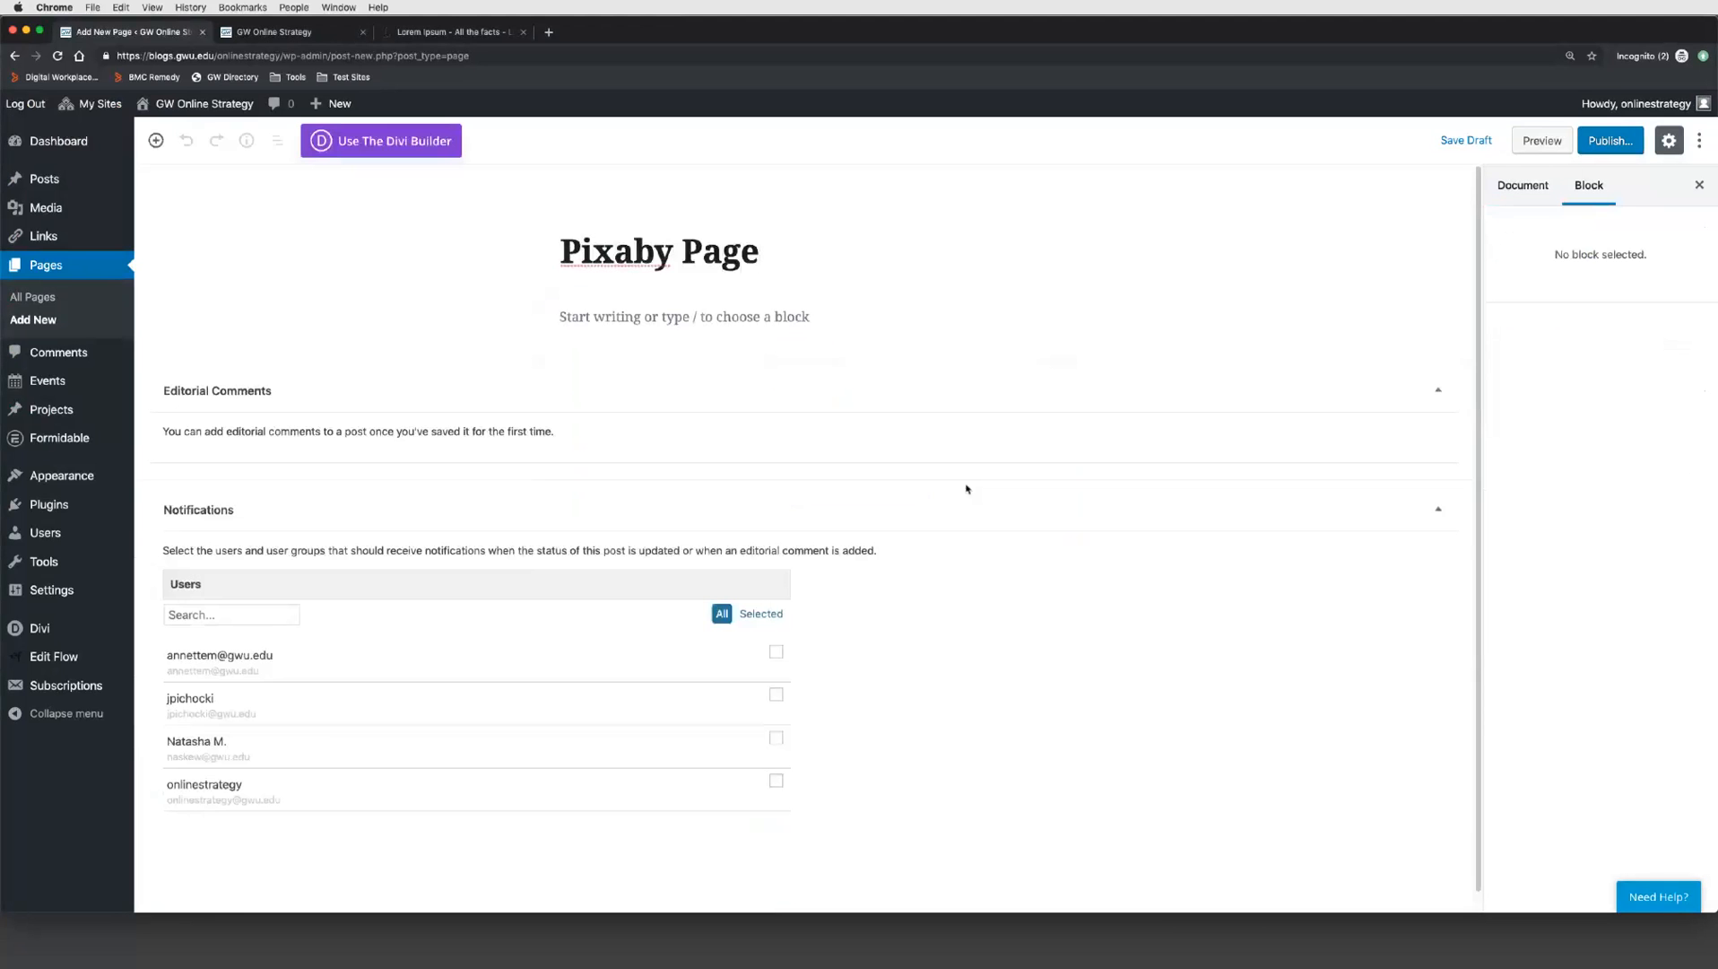
Step: Paste the copied Lorem Ipsum text into the page body with matching style and delete its "What is Lorem Ipsum?" line
click(606, 317)
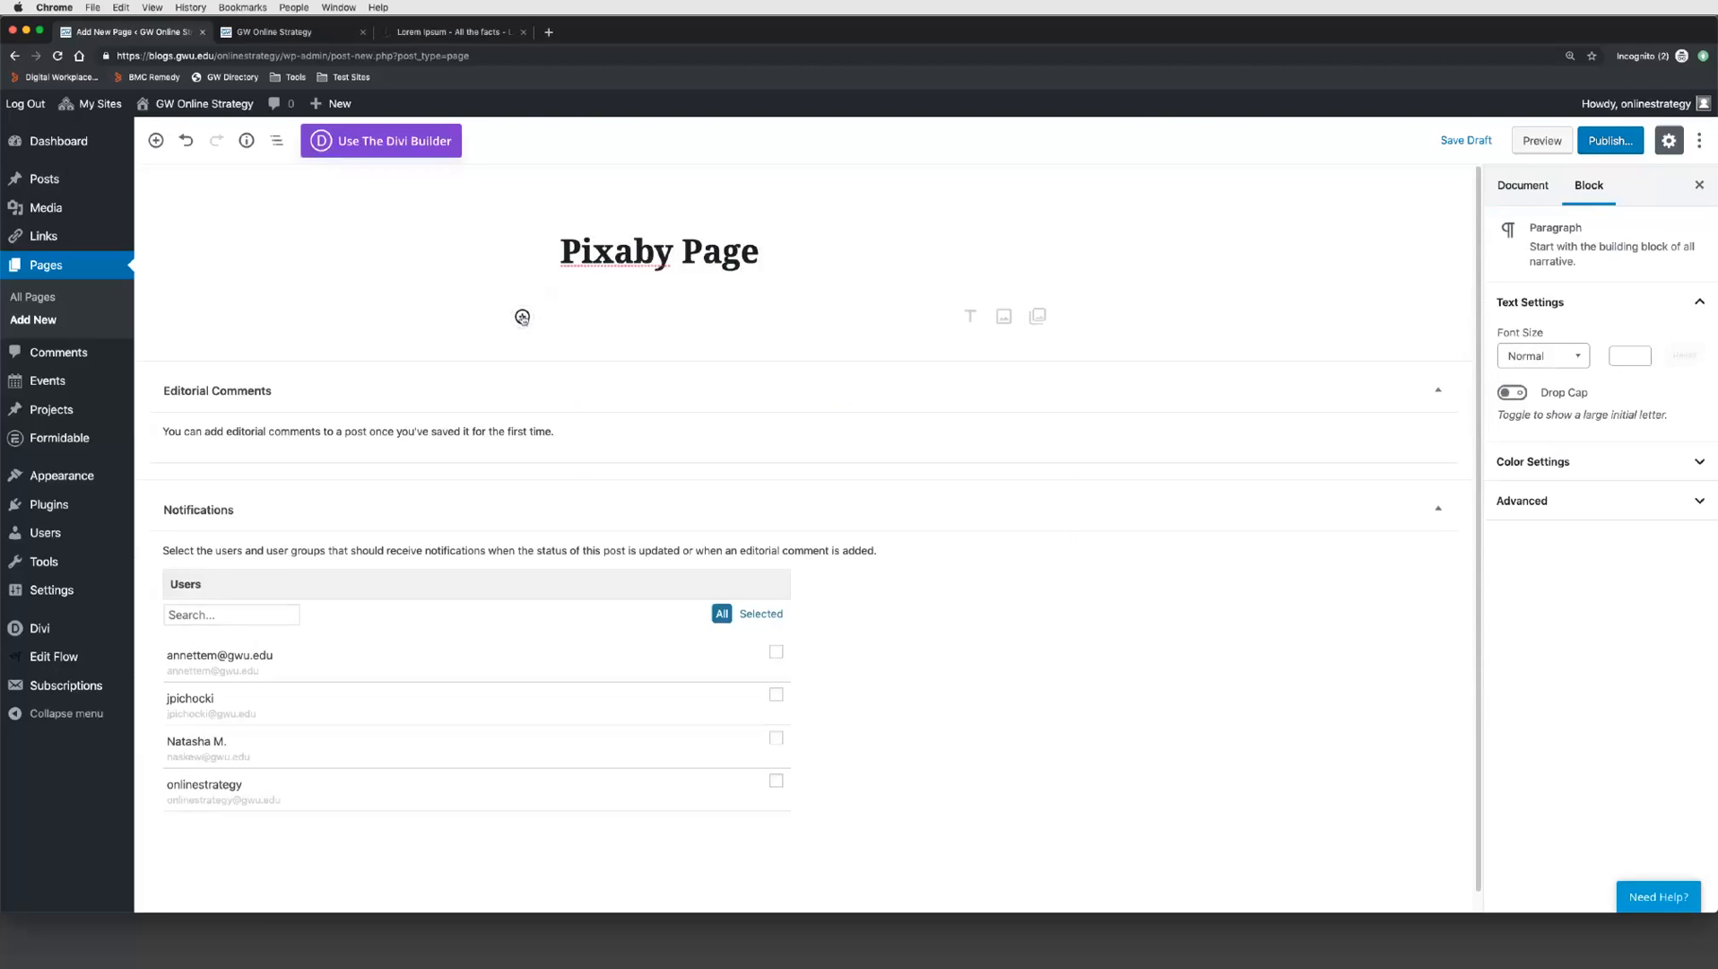
right_click(565, 322)
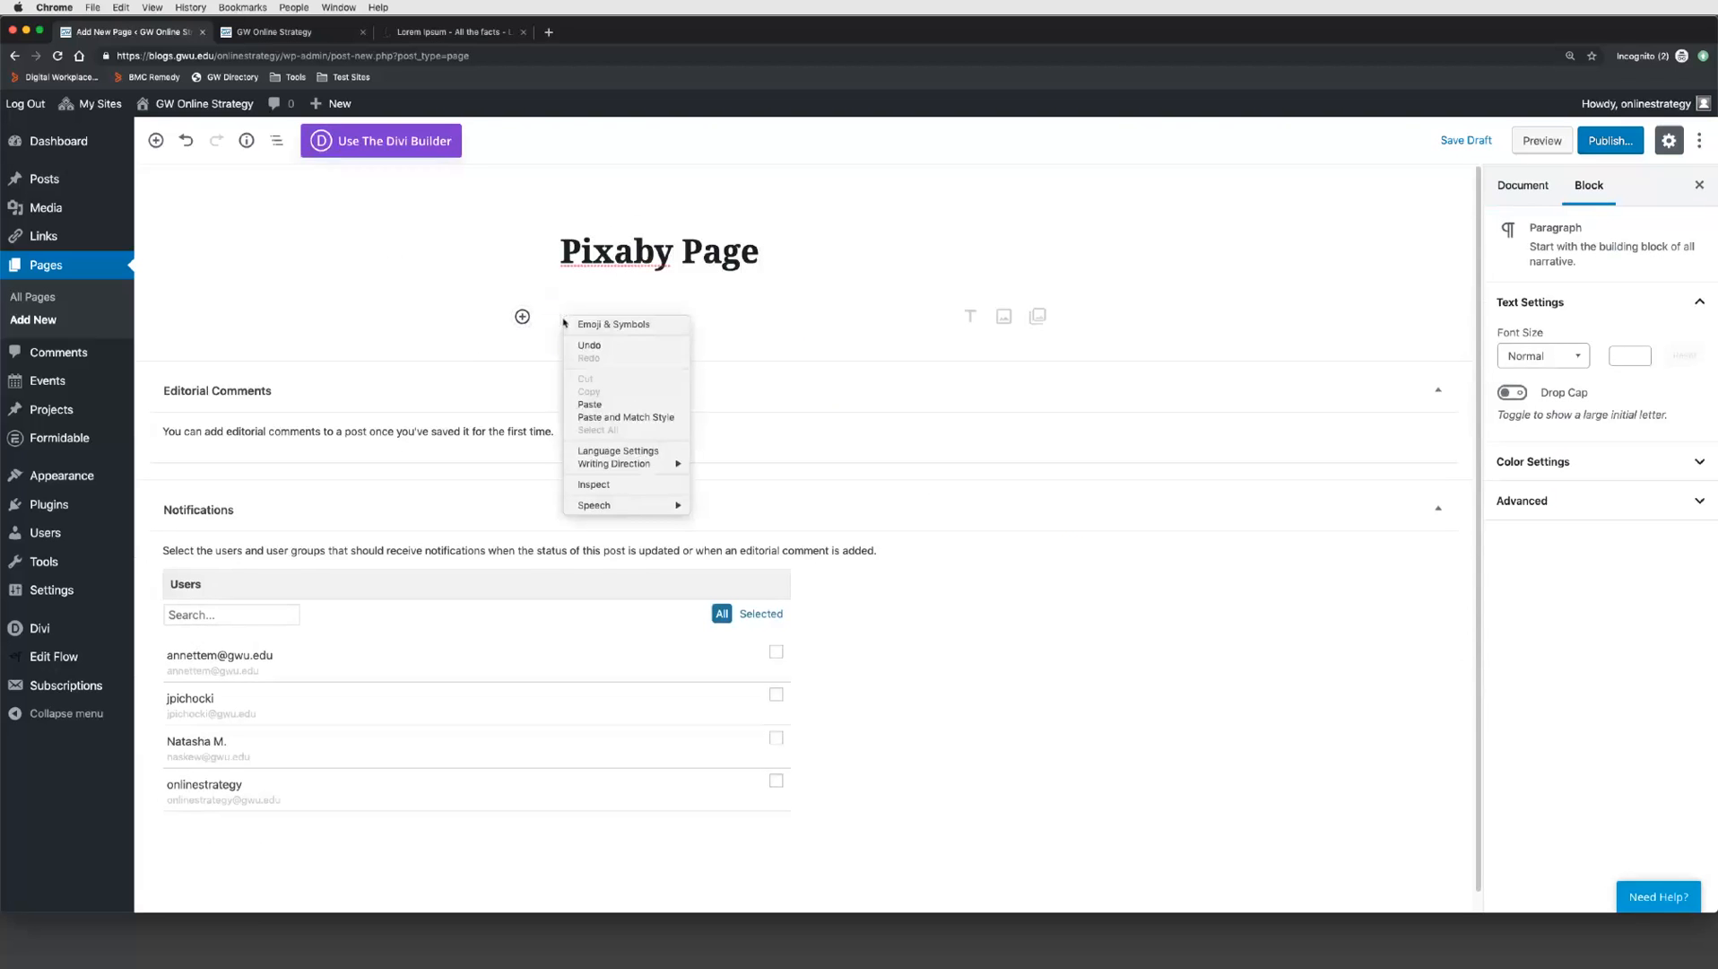
click(626, 417)
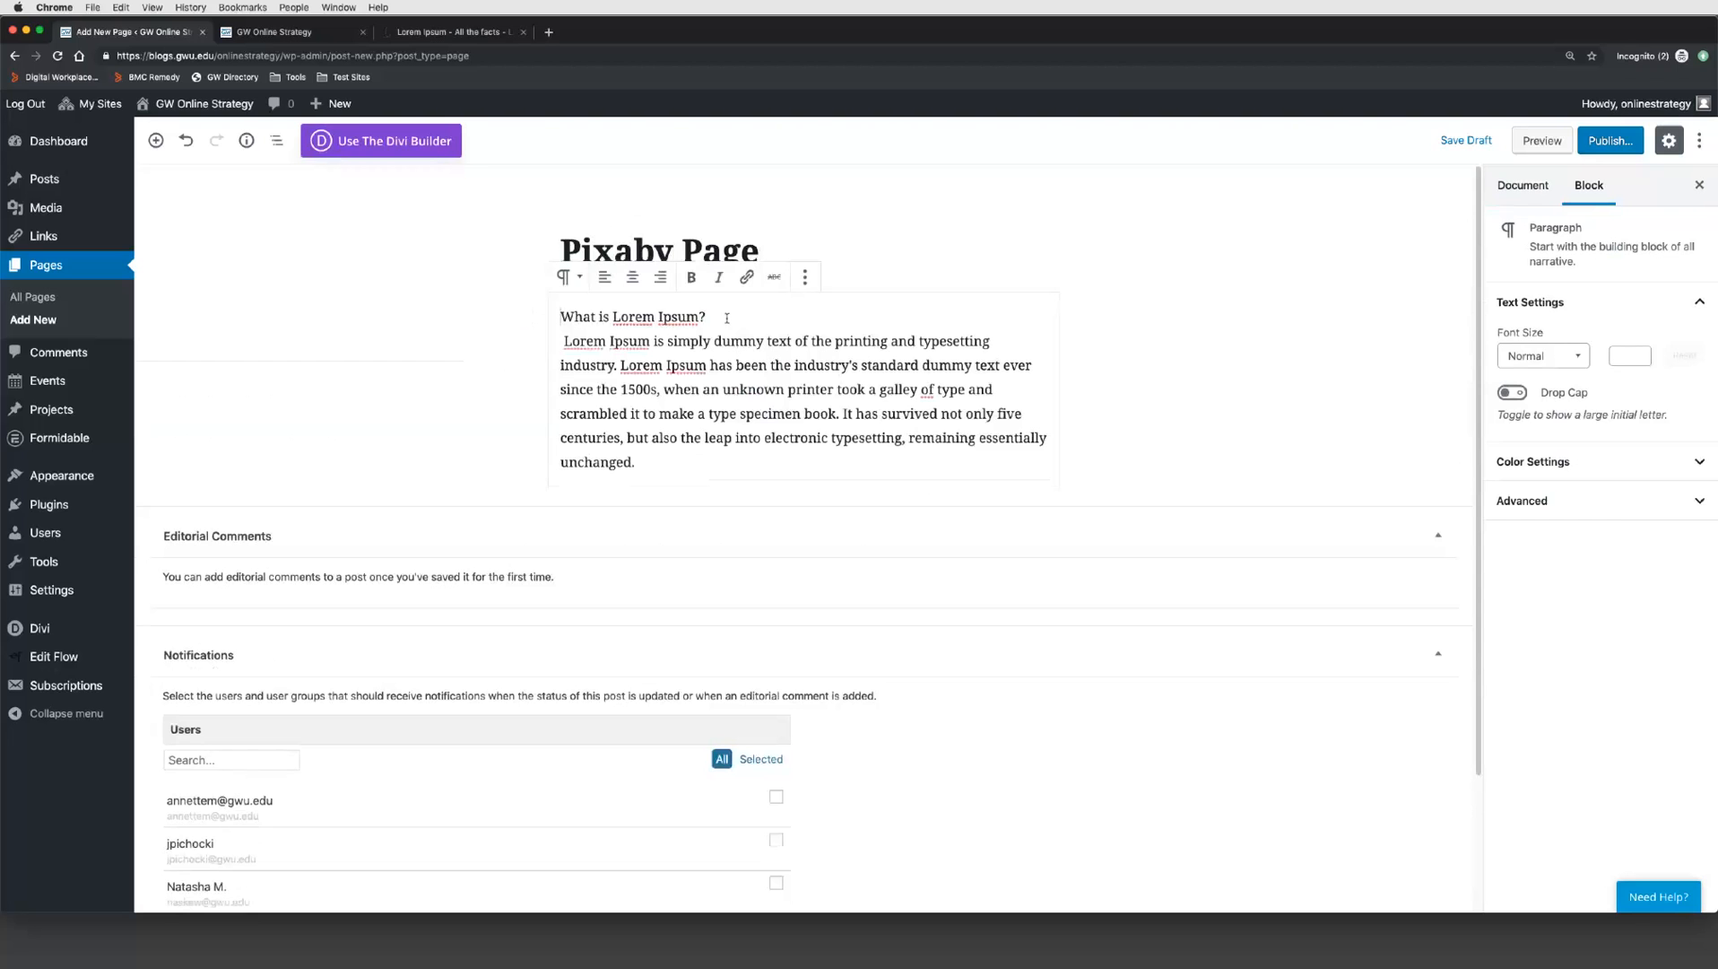
drag(707, 317, 602, 297)
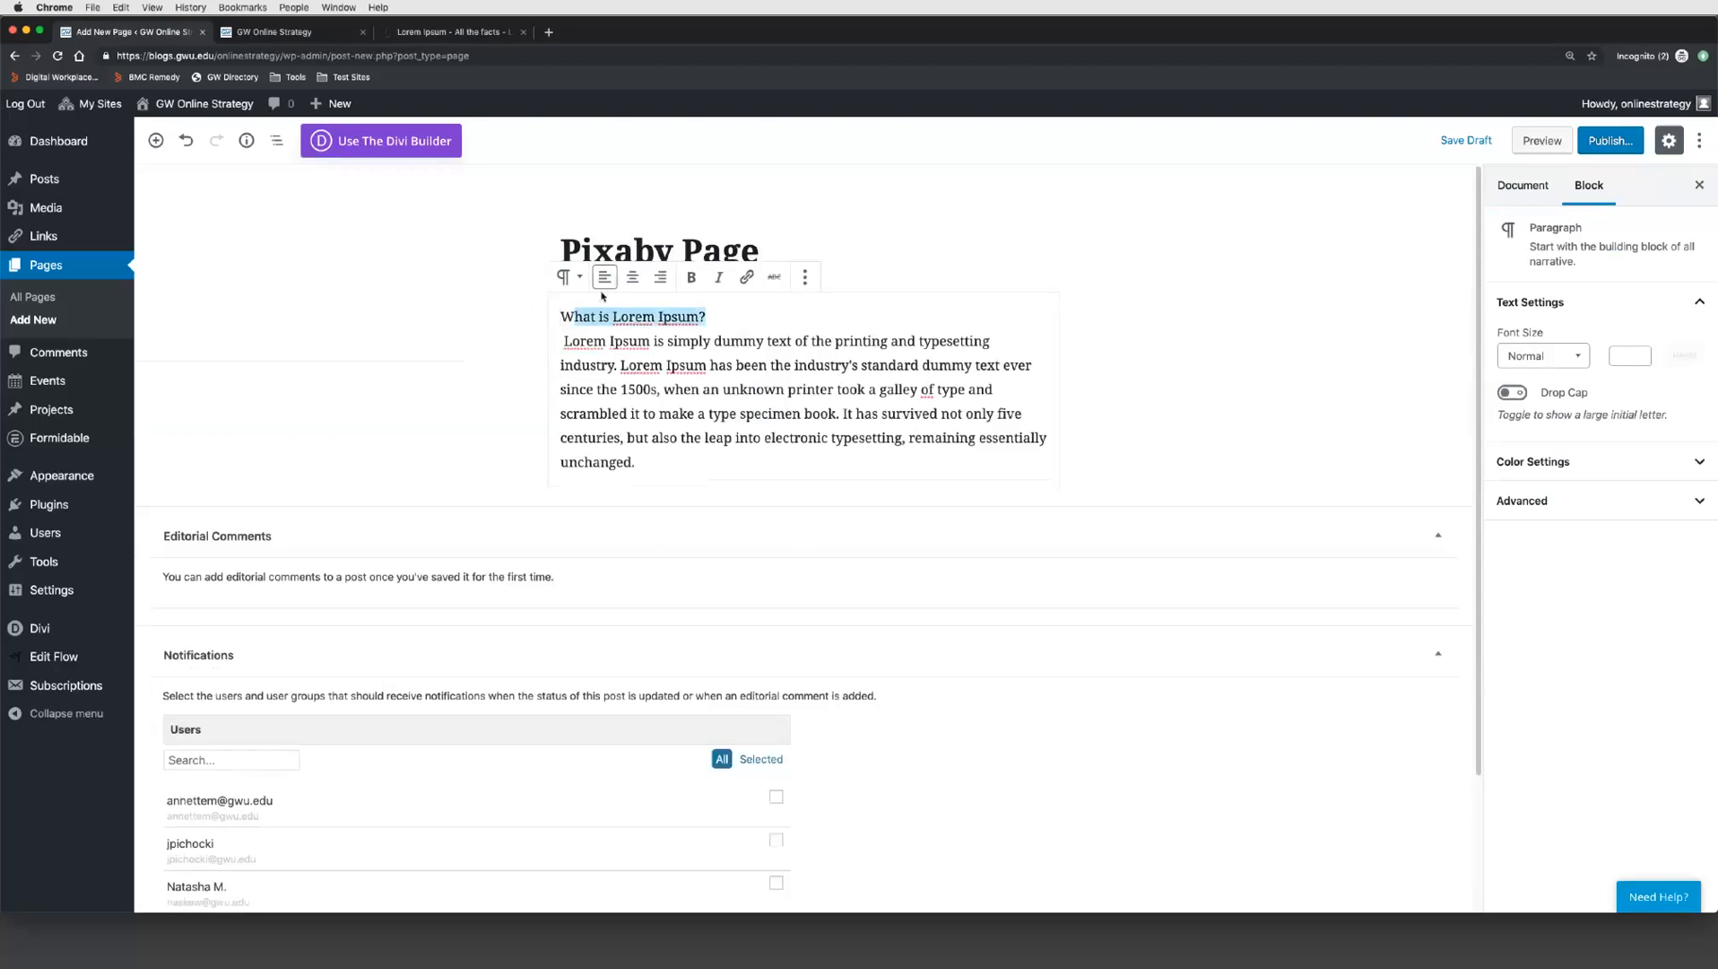
key(BackSpace)
key(BackSpace)
key(Delete)
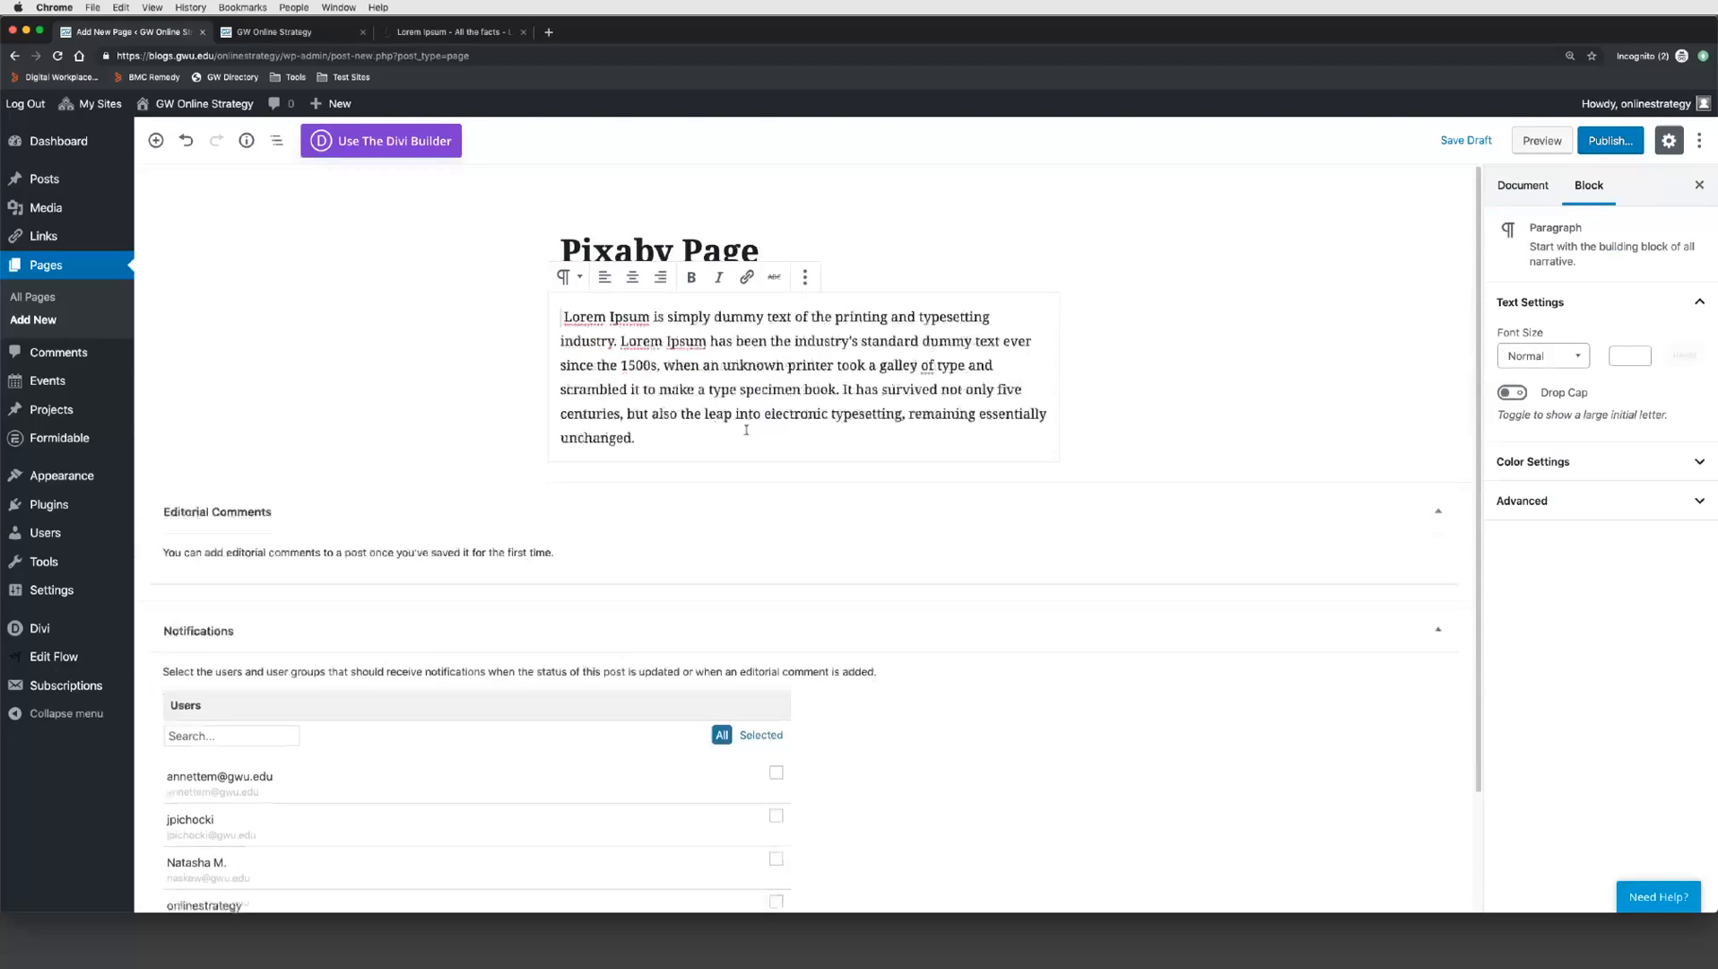
Step: Add an empty Image block to the page and move it above the Lorem Ipsum paragraph
click(1103, 458)
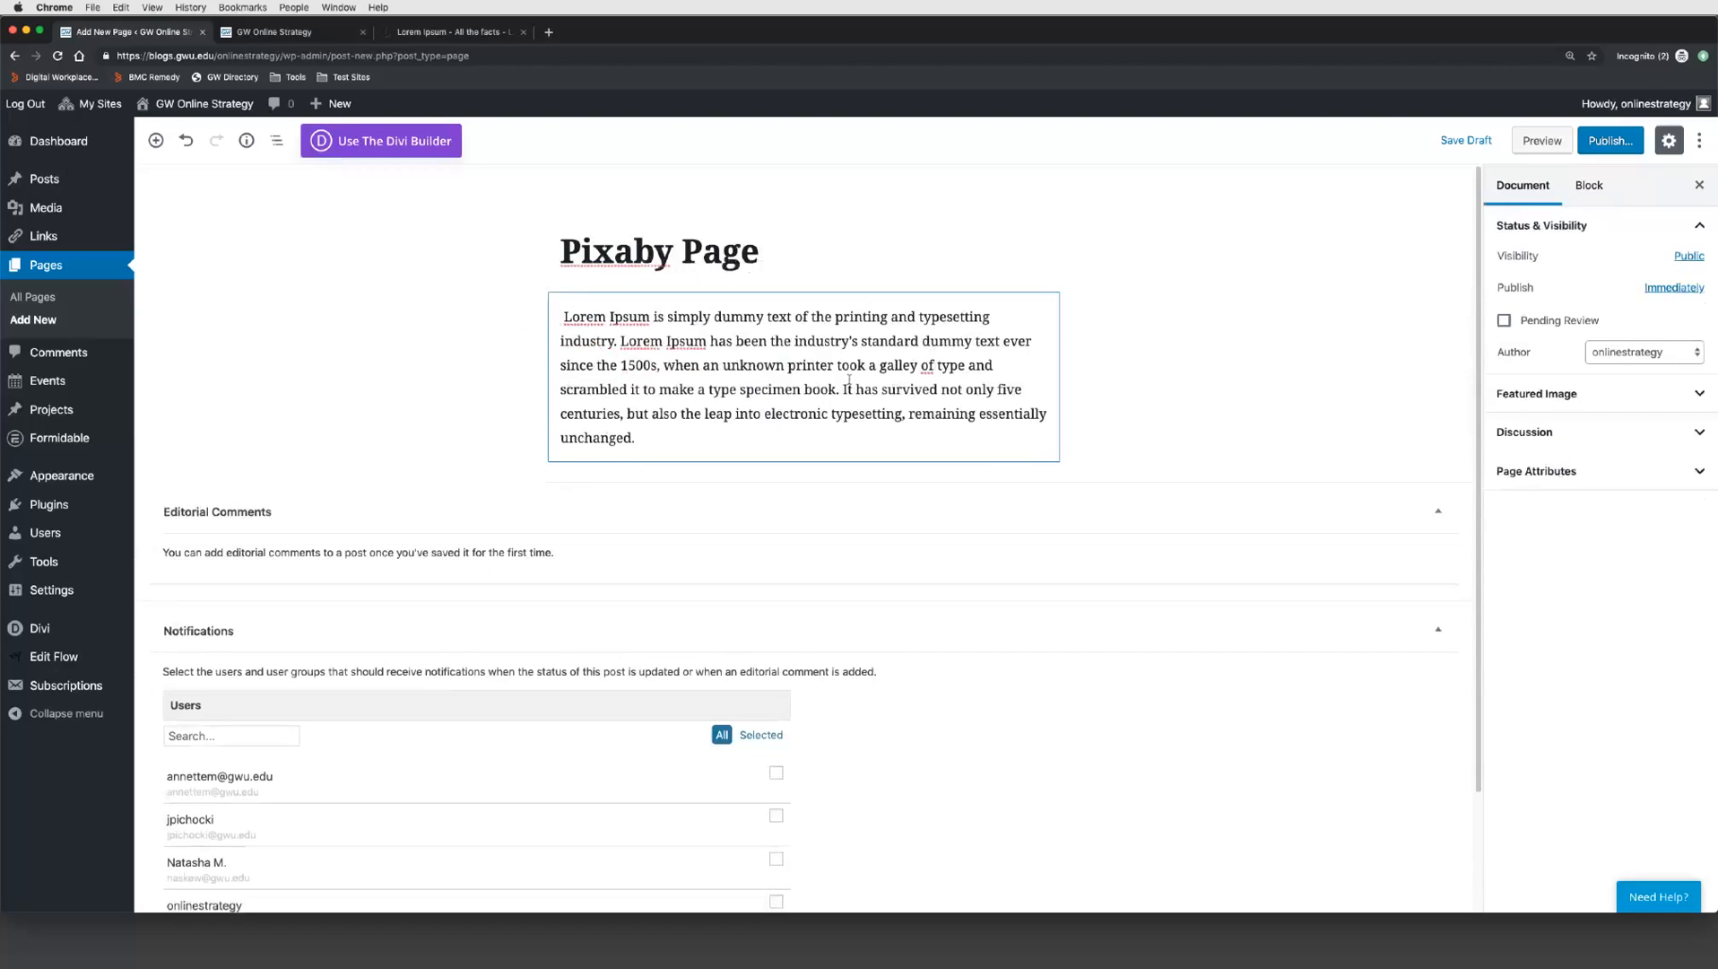
click(155, 140)
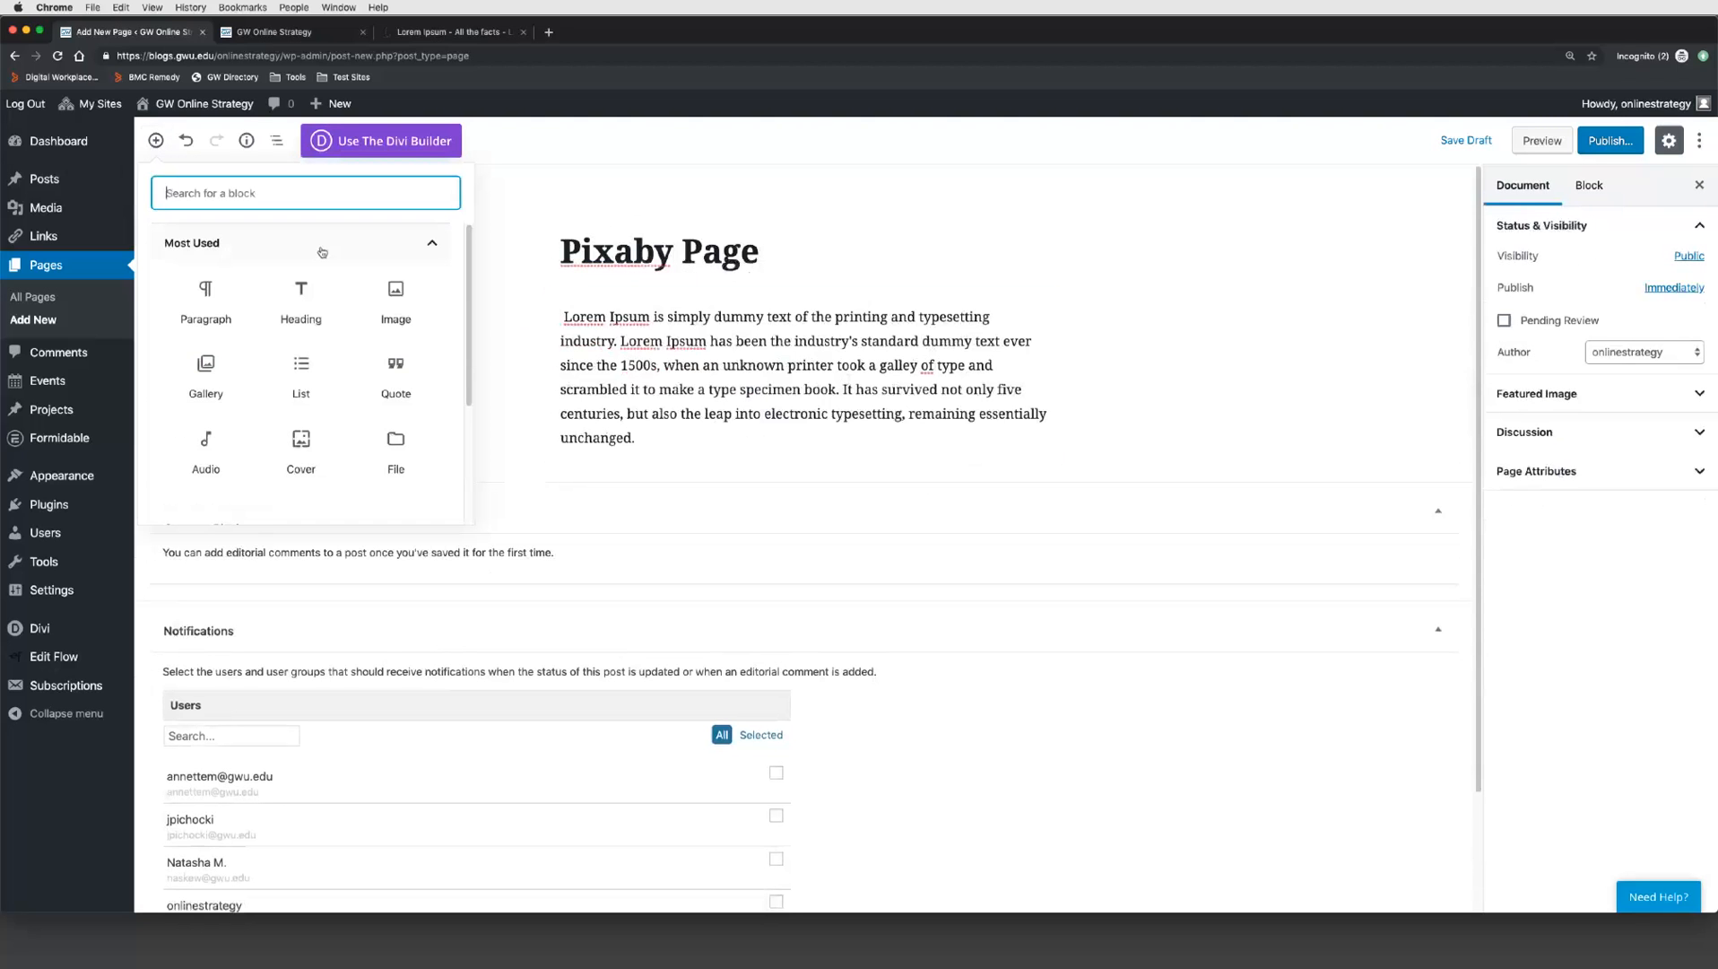
click(392, 297)
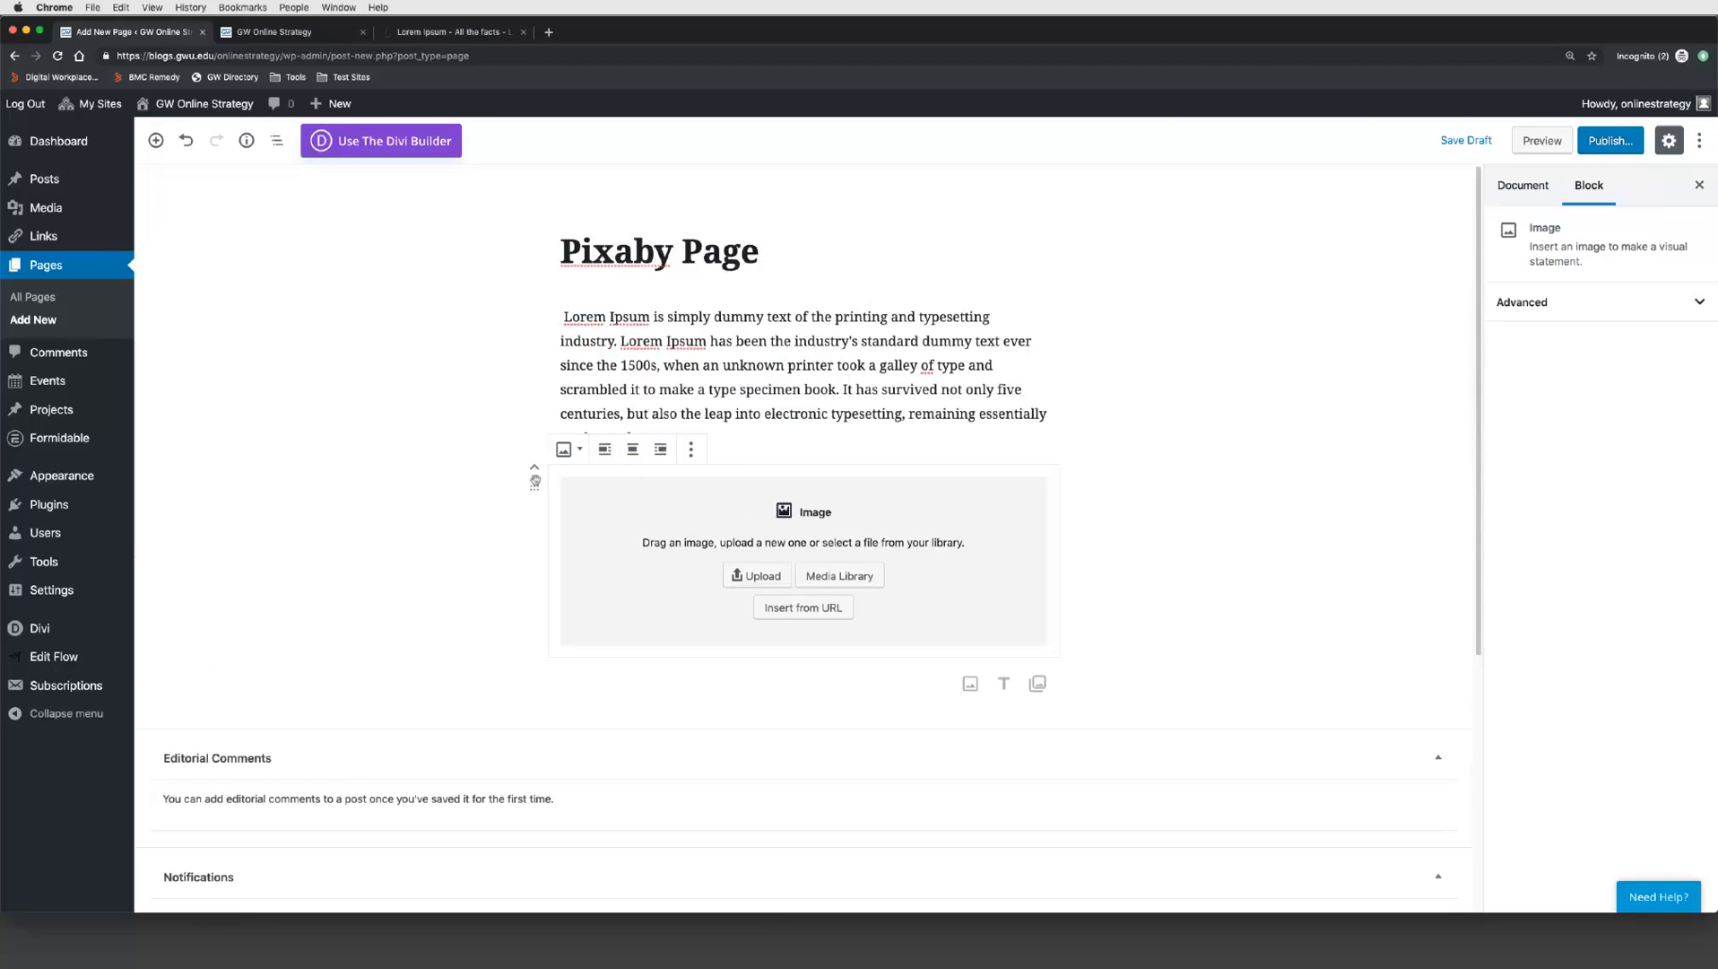
click(534, 471)
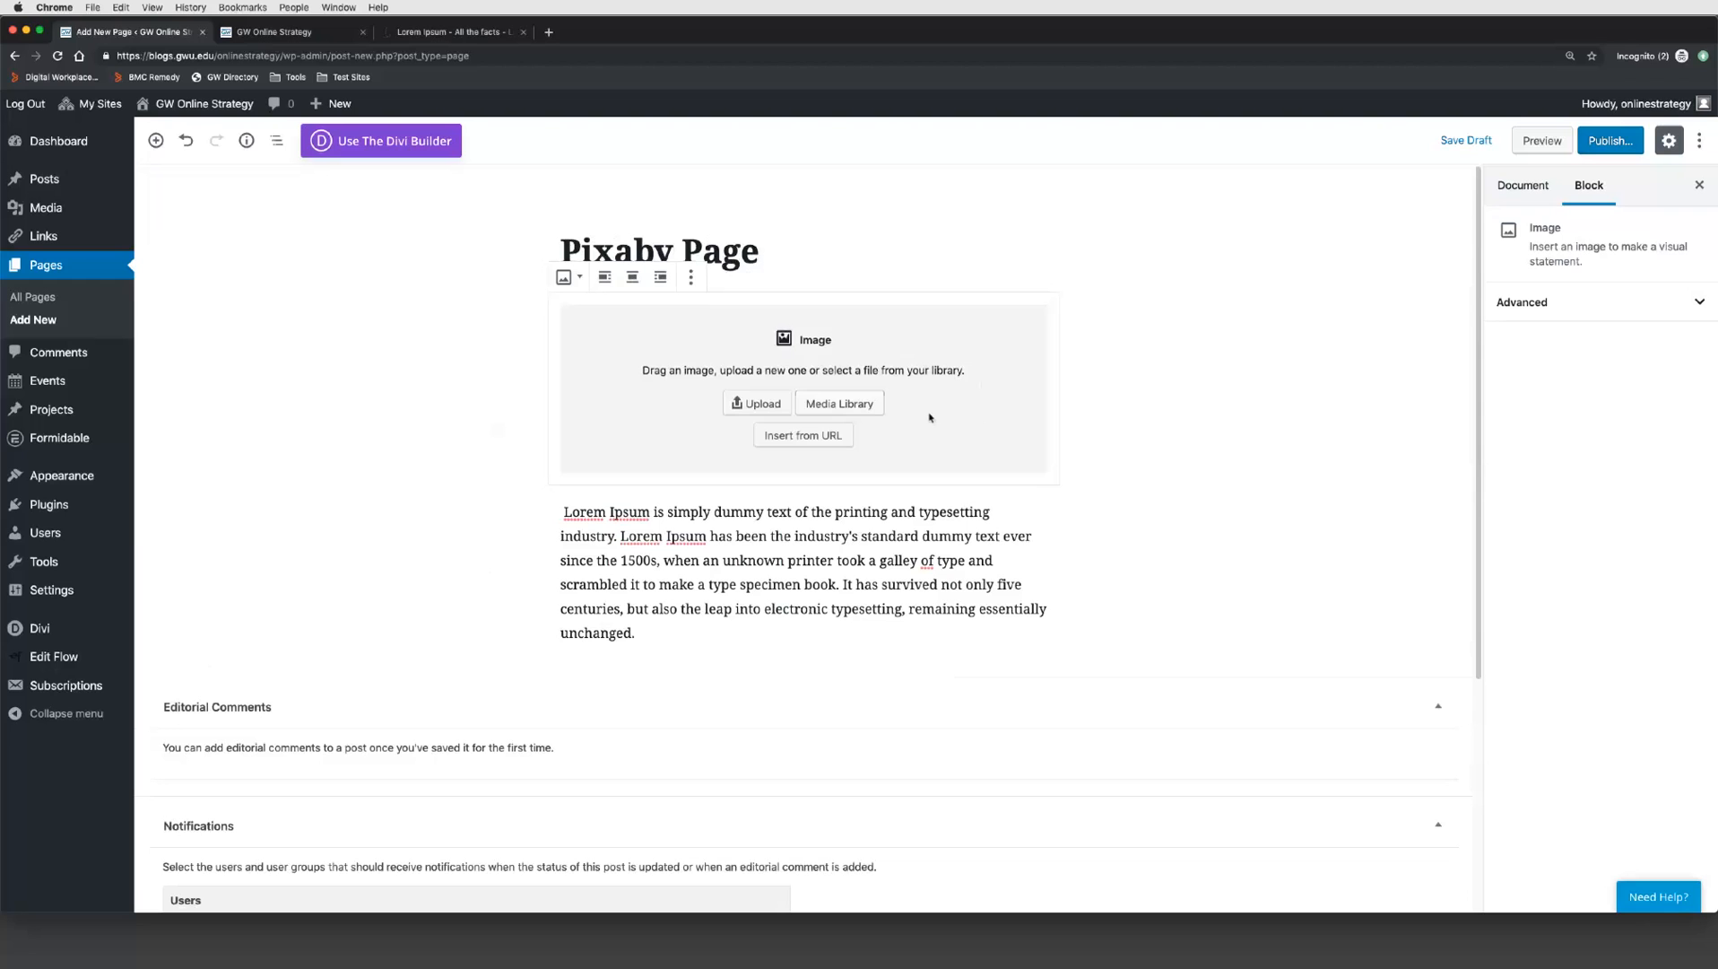
Step: Look through the Image block's source options: the media library, file upload and inserting from a URL
click(841, 404)
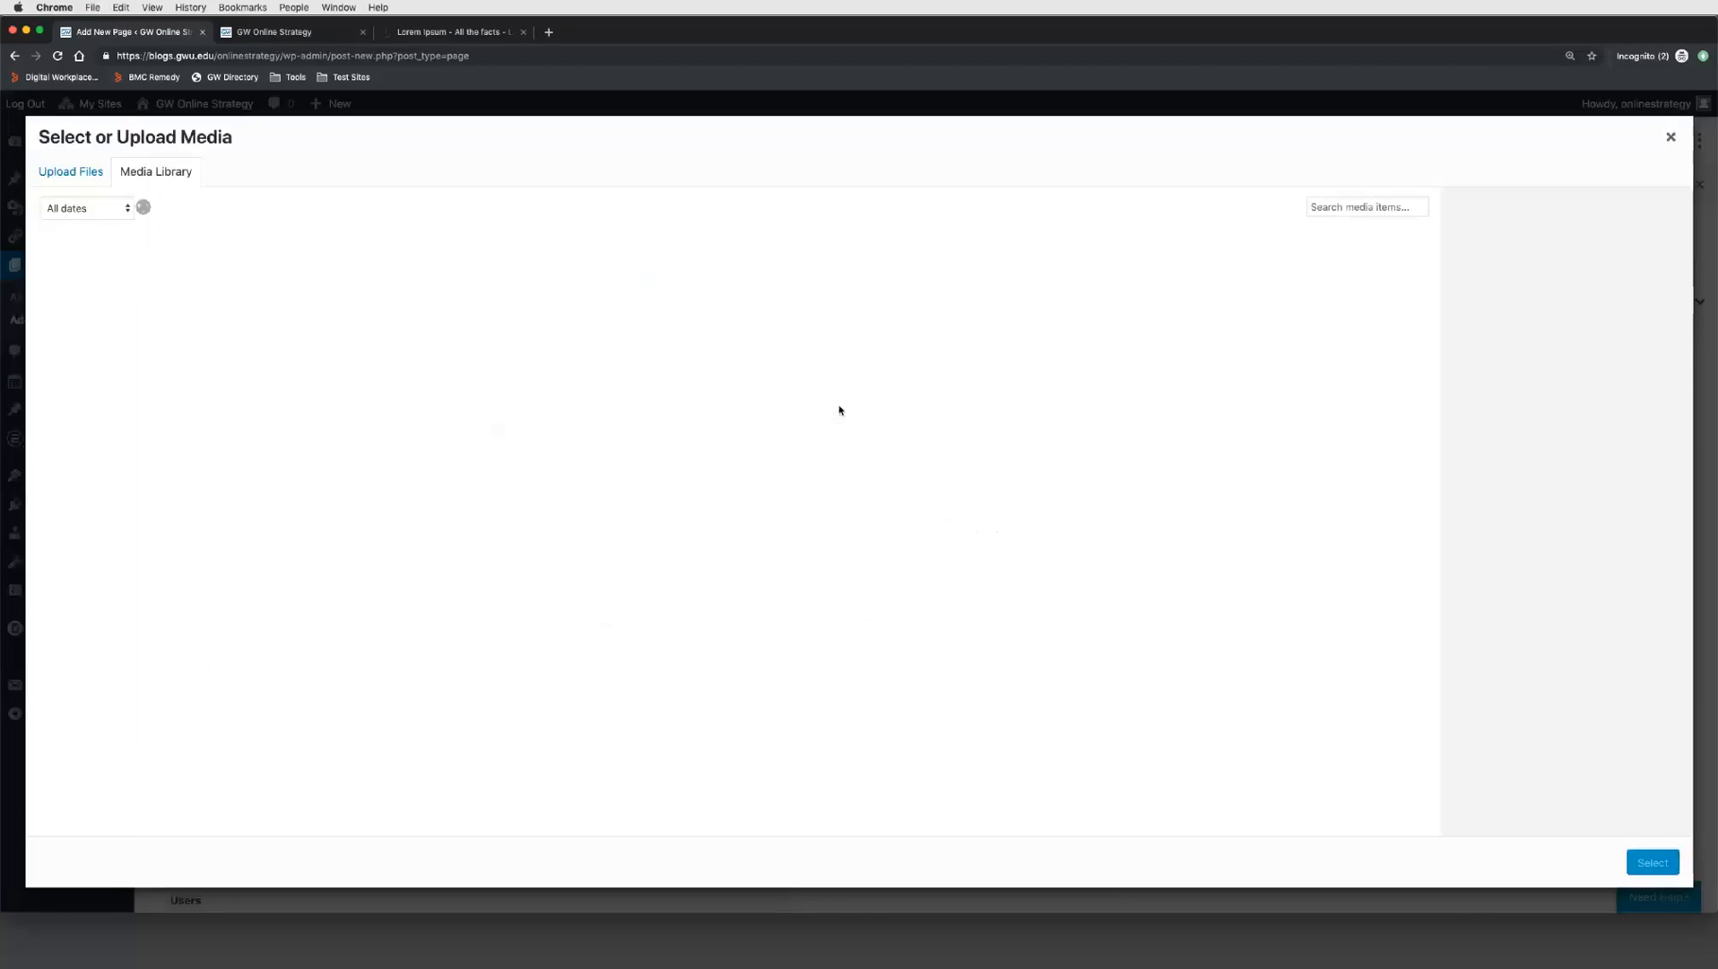
click(70, 172)
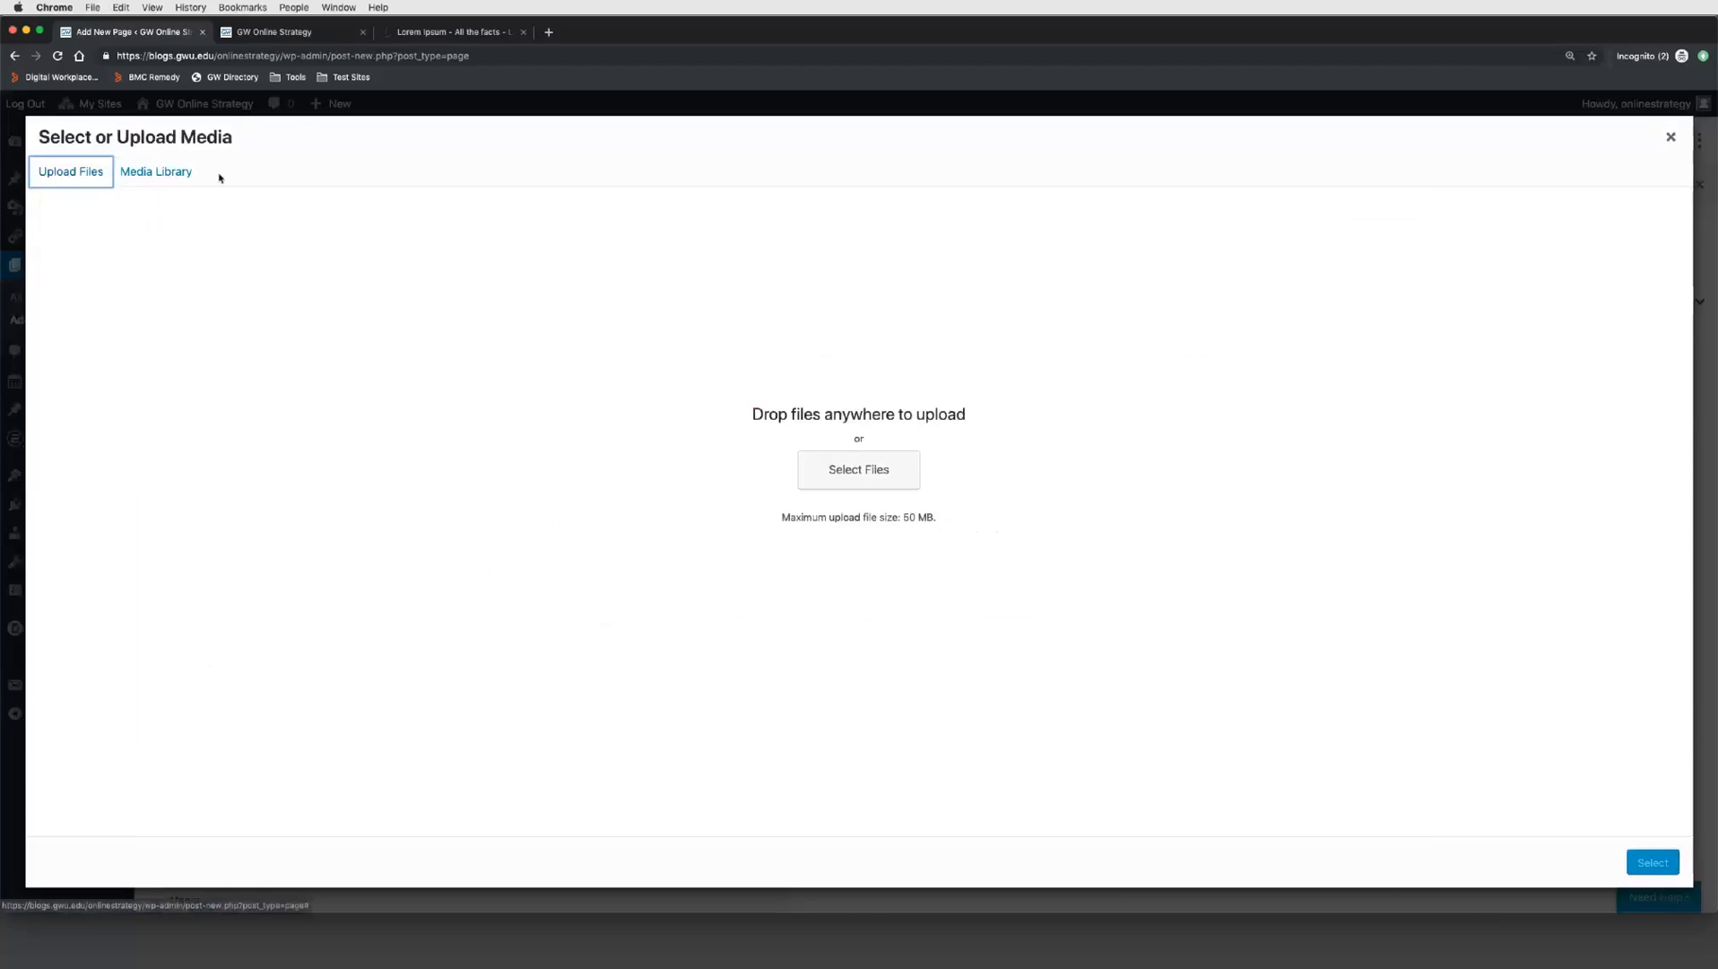
click(149, 174)
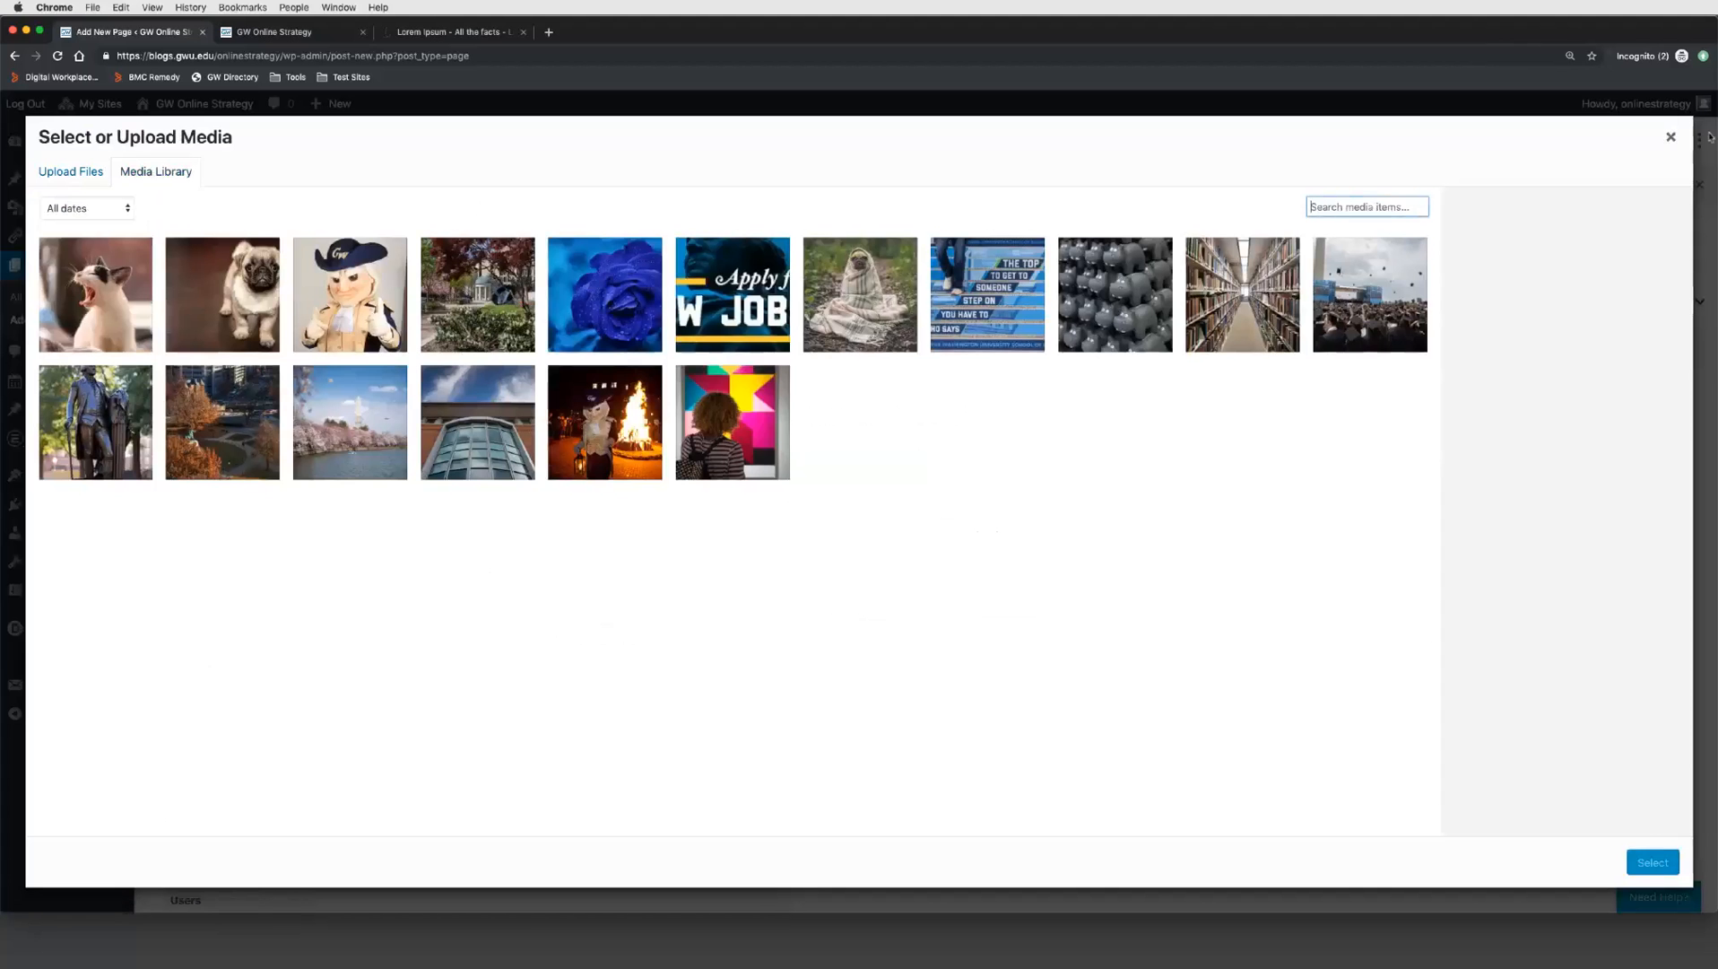
click(1670, 137)
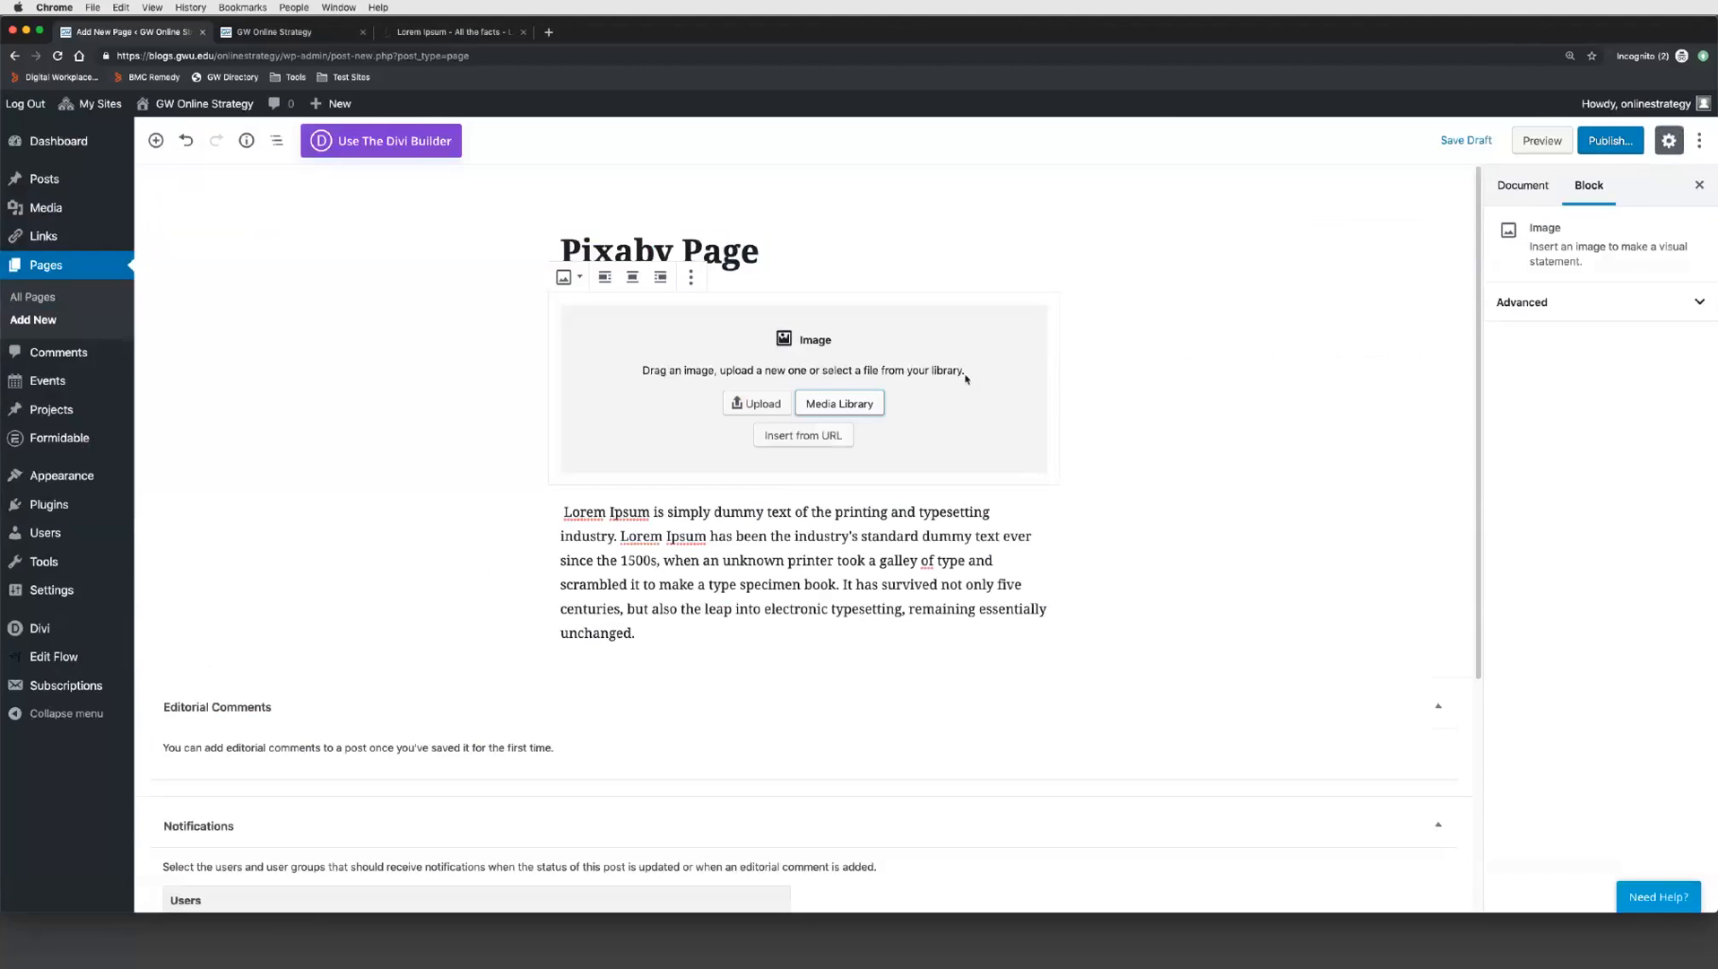
click(762, 405)
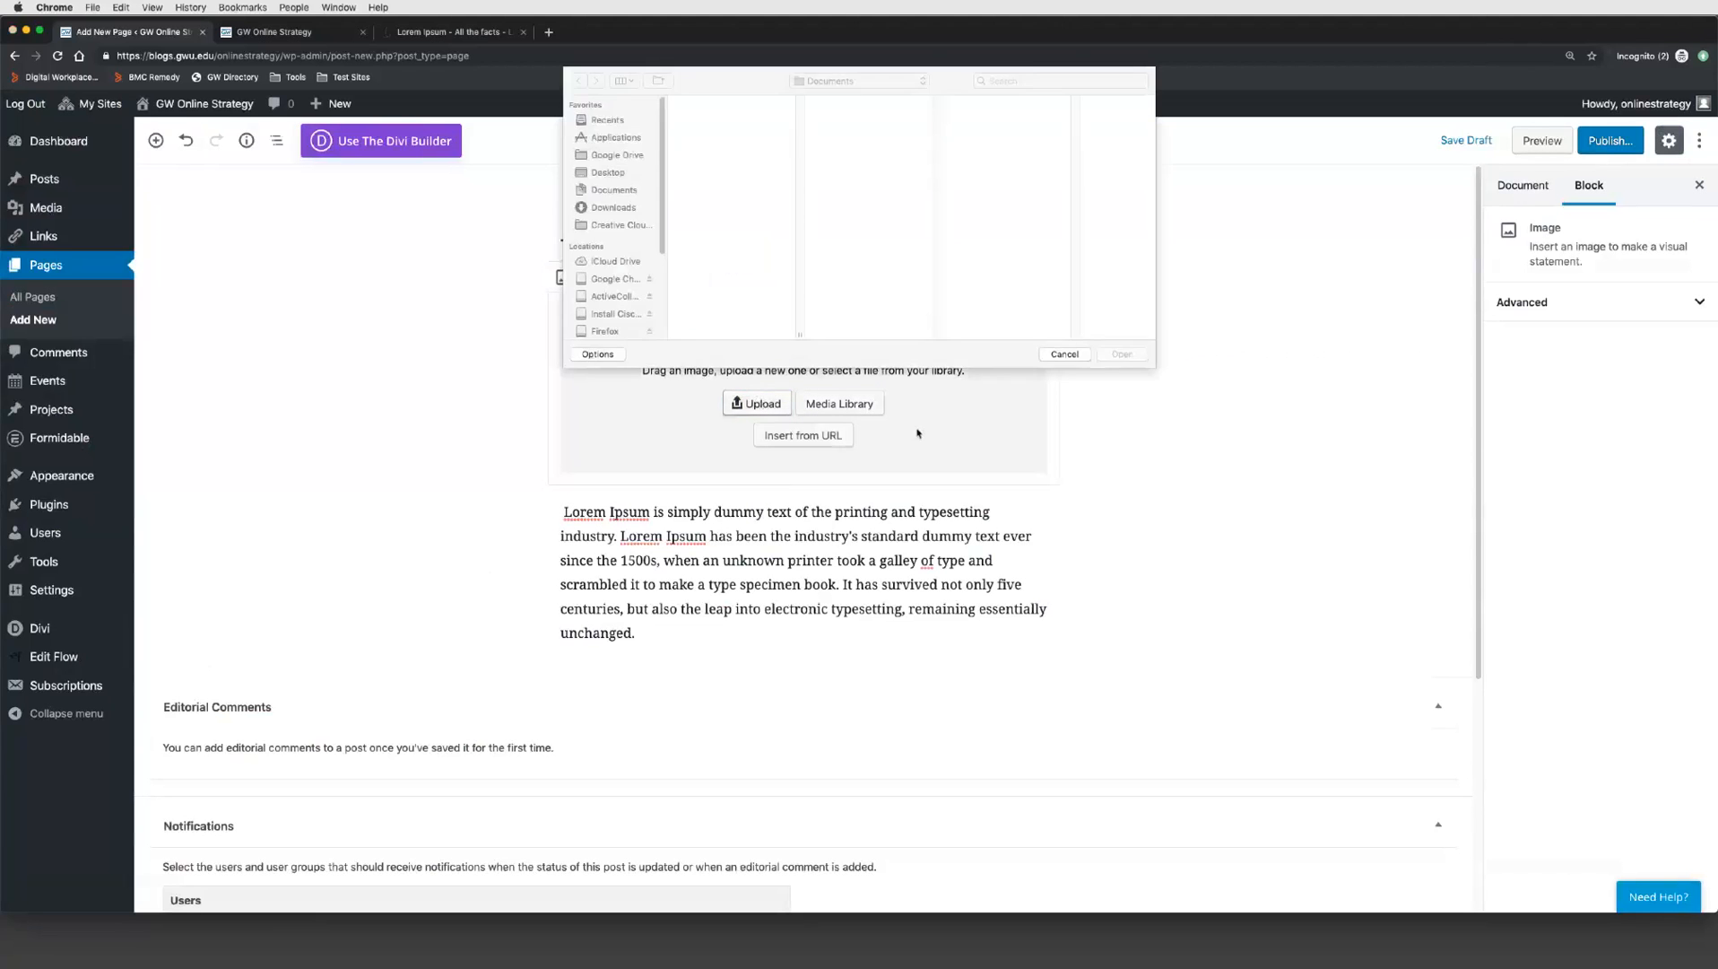
key(Escape)
click(805, 437)
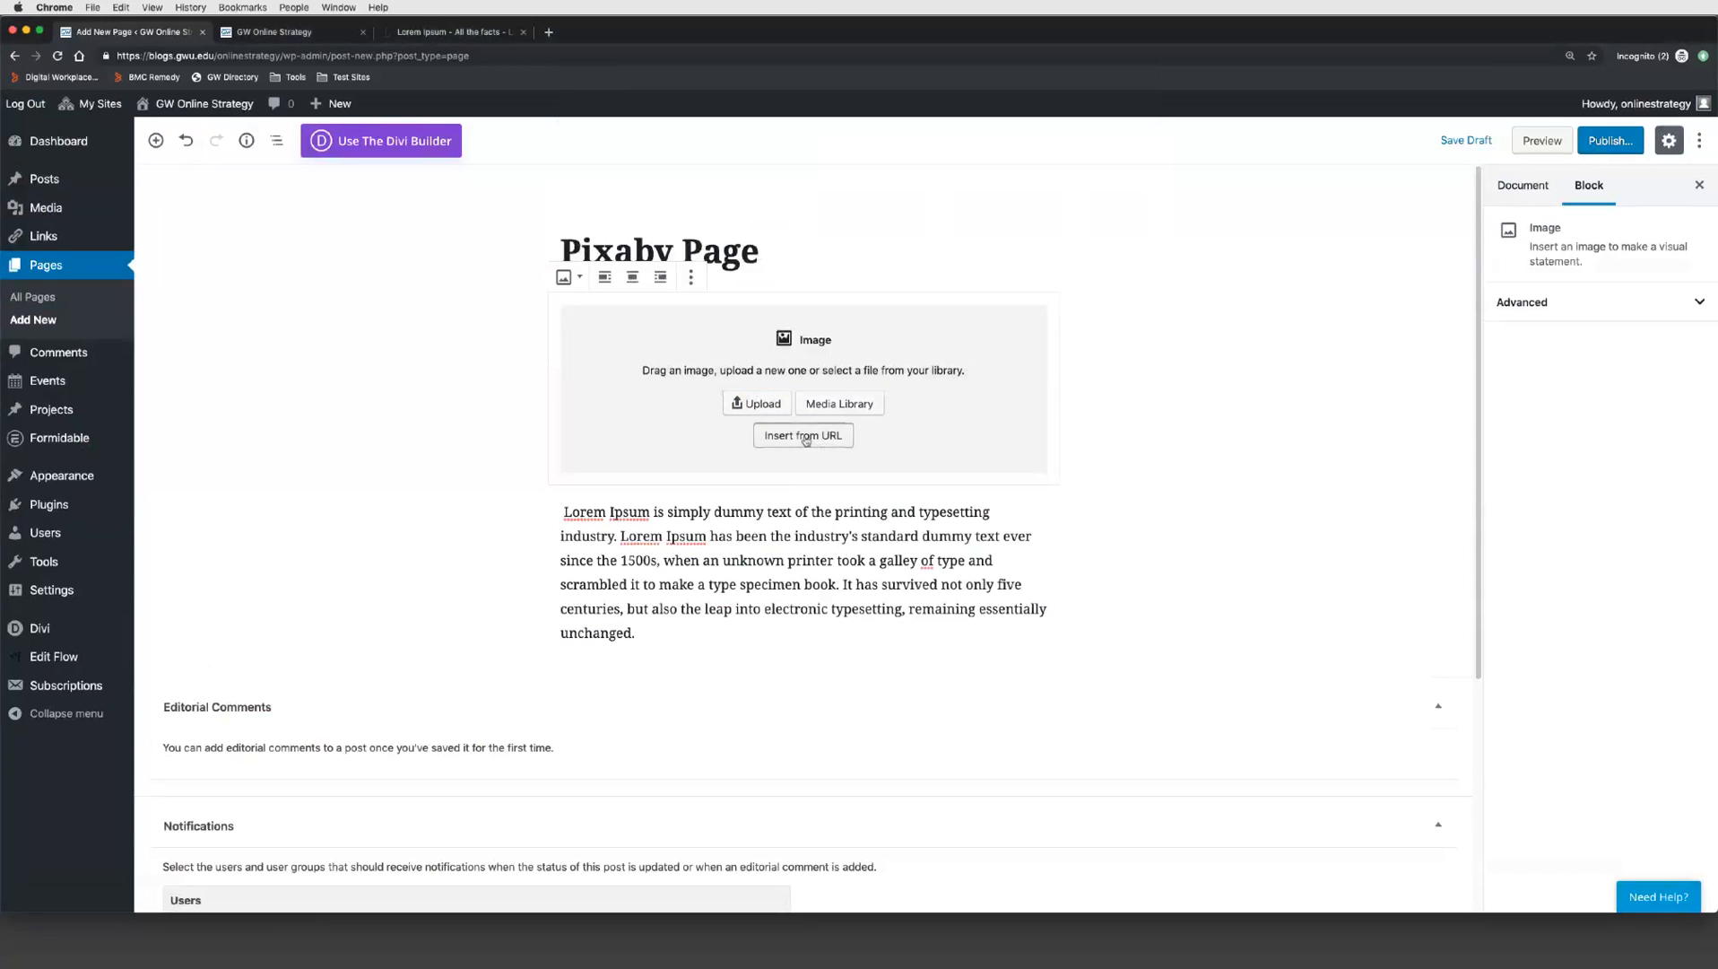
Step: Remove the empty Image block above the Lorem Ipsum paragraph
click(731, 299)
click(690, 277)
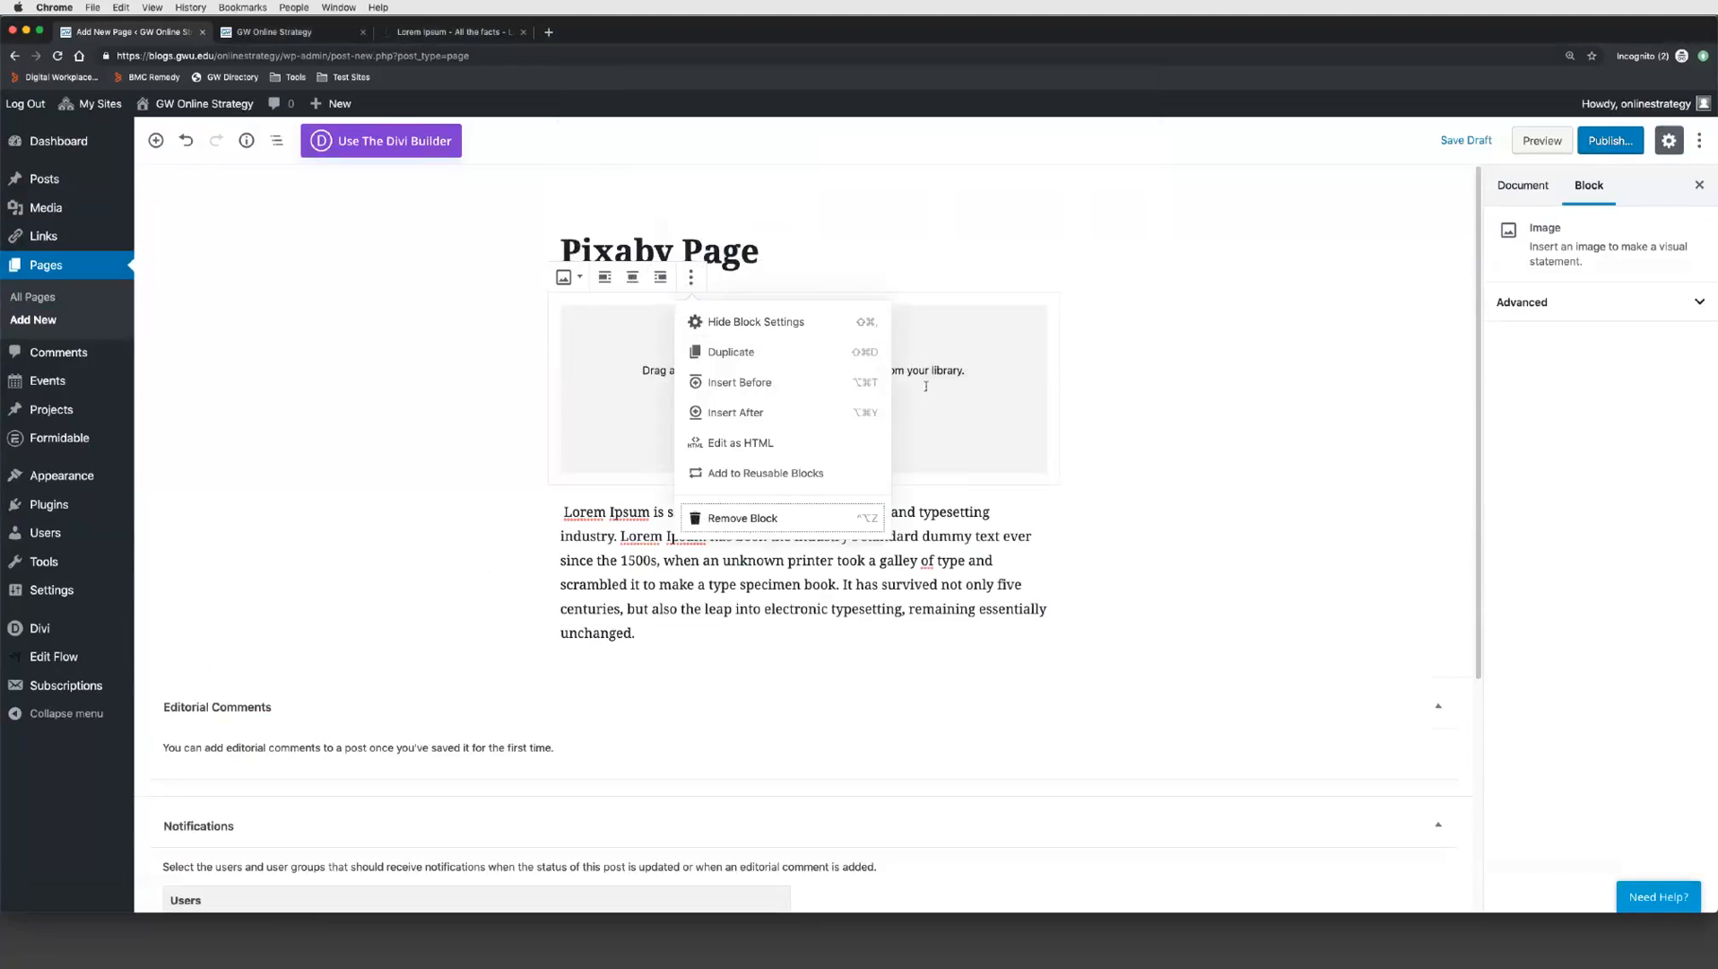
click(744, 520)
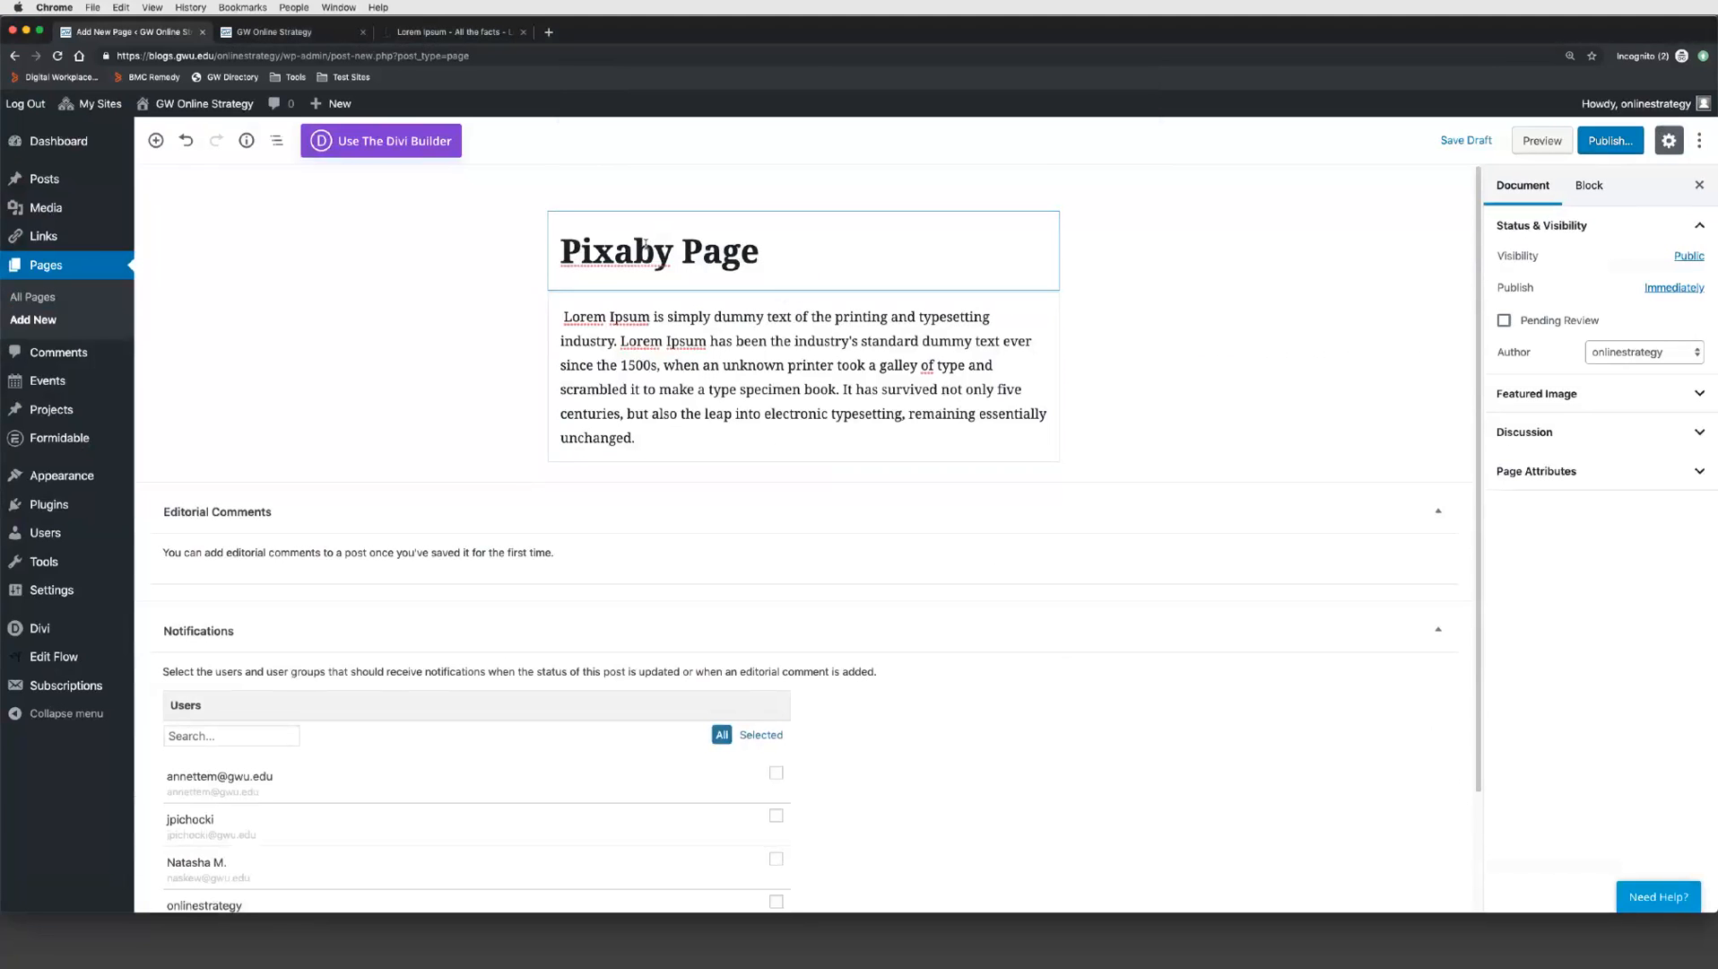
Step: Insert an Image block from Common Blocks directly above the Lorem Ipsum paragraph
click(804, 290)
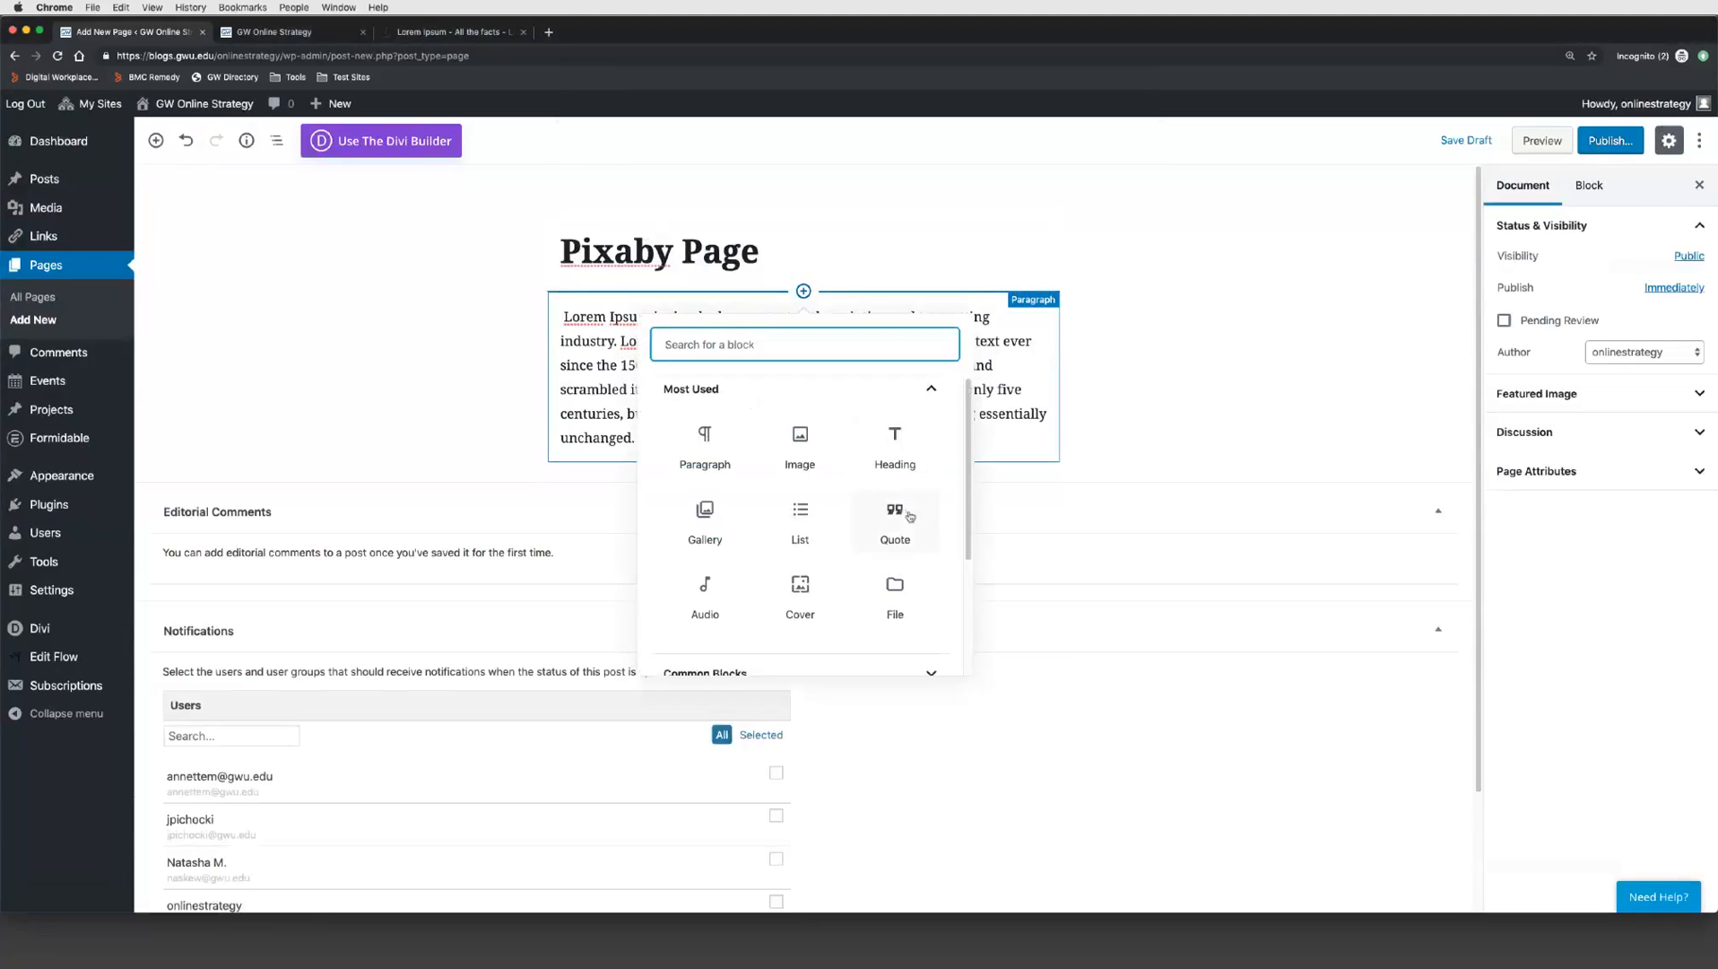
scroll(909, 517, down, 2)
scroll(910, 517, down, 2)
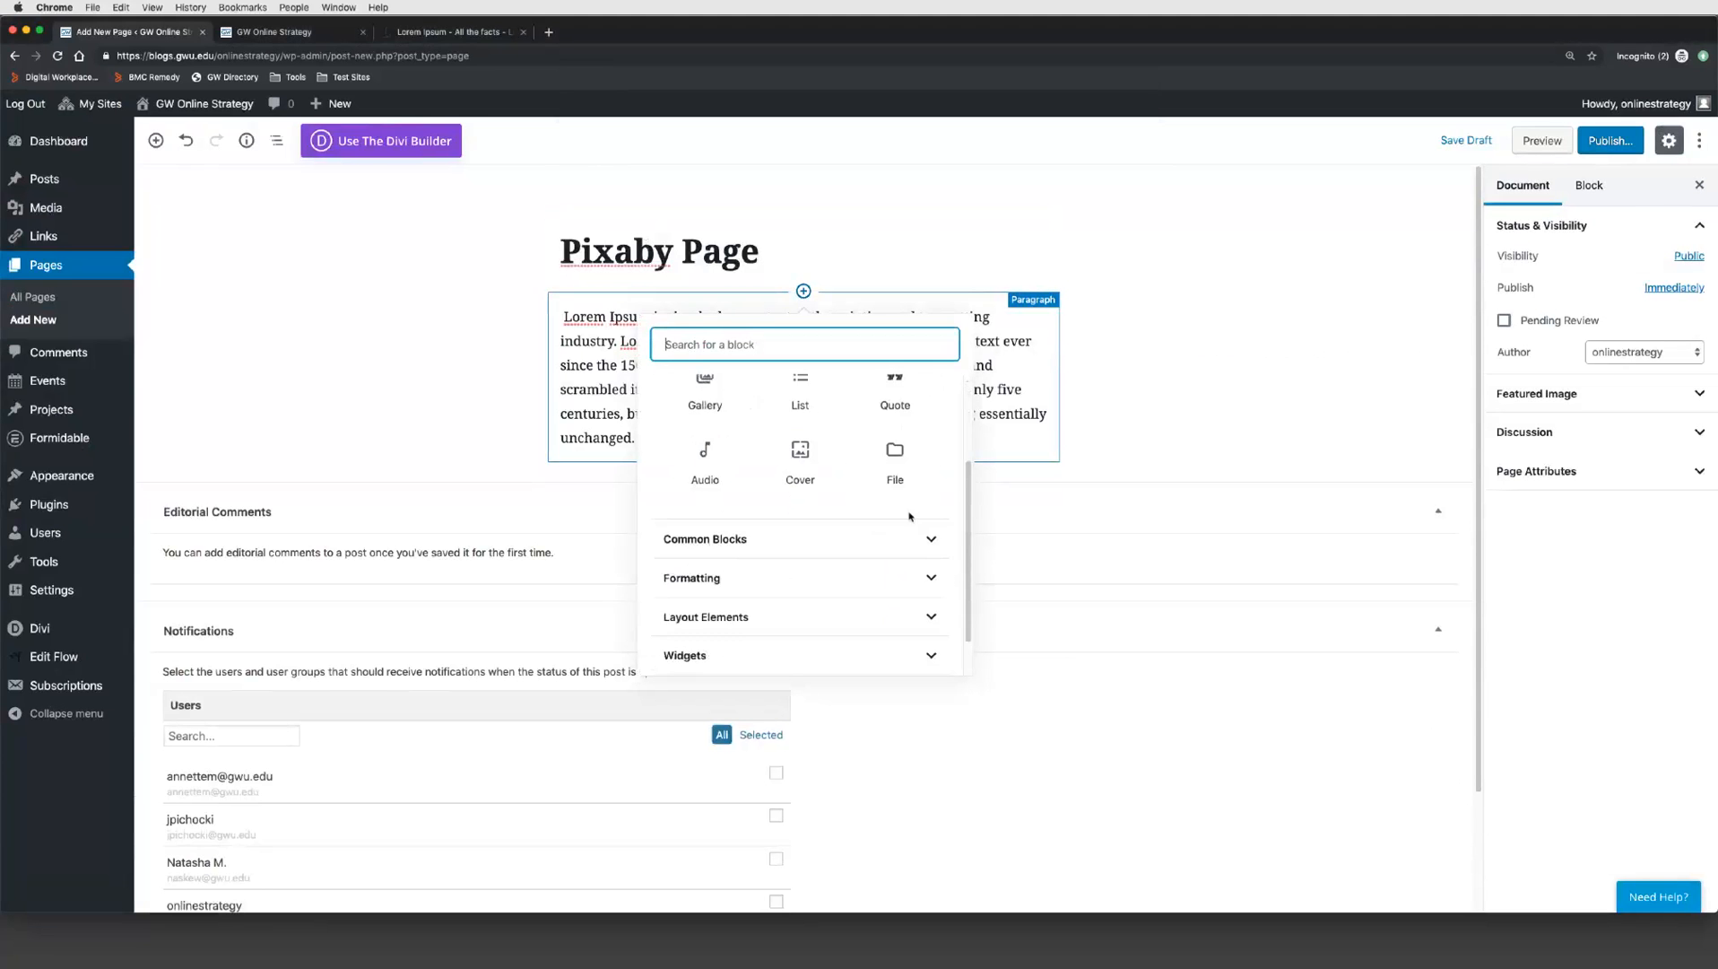
click(924, 545)
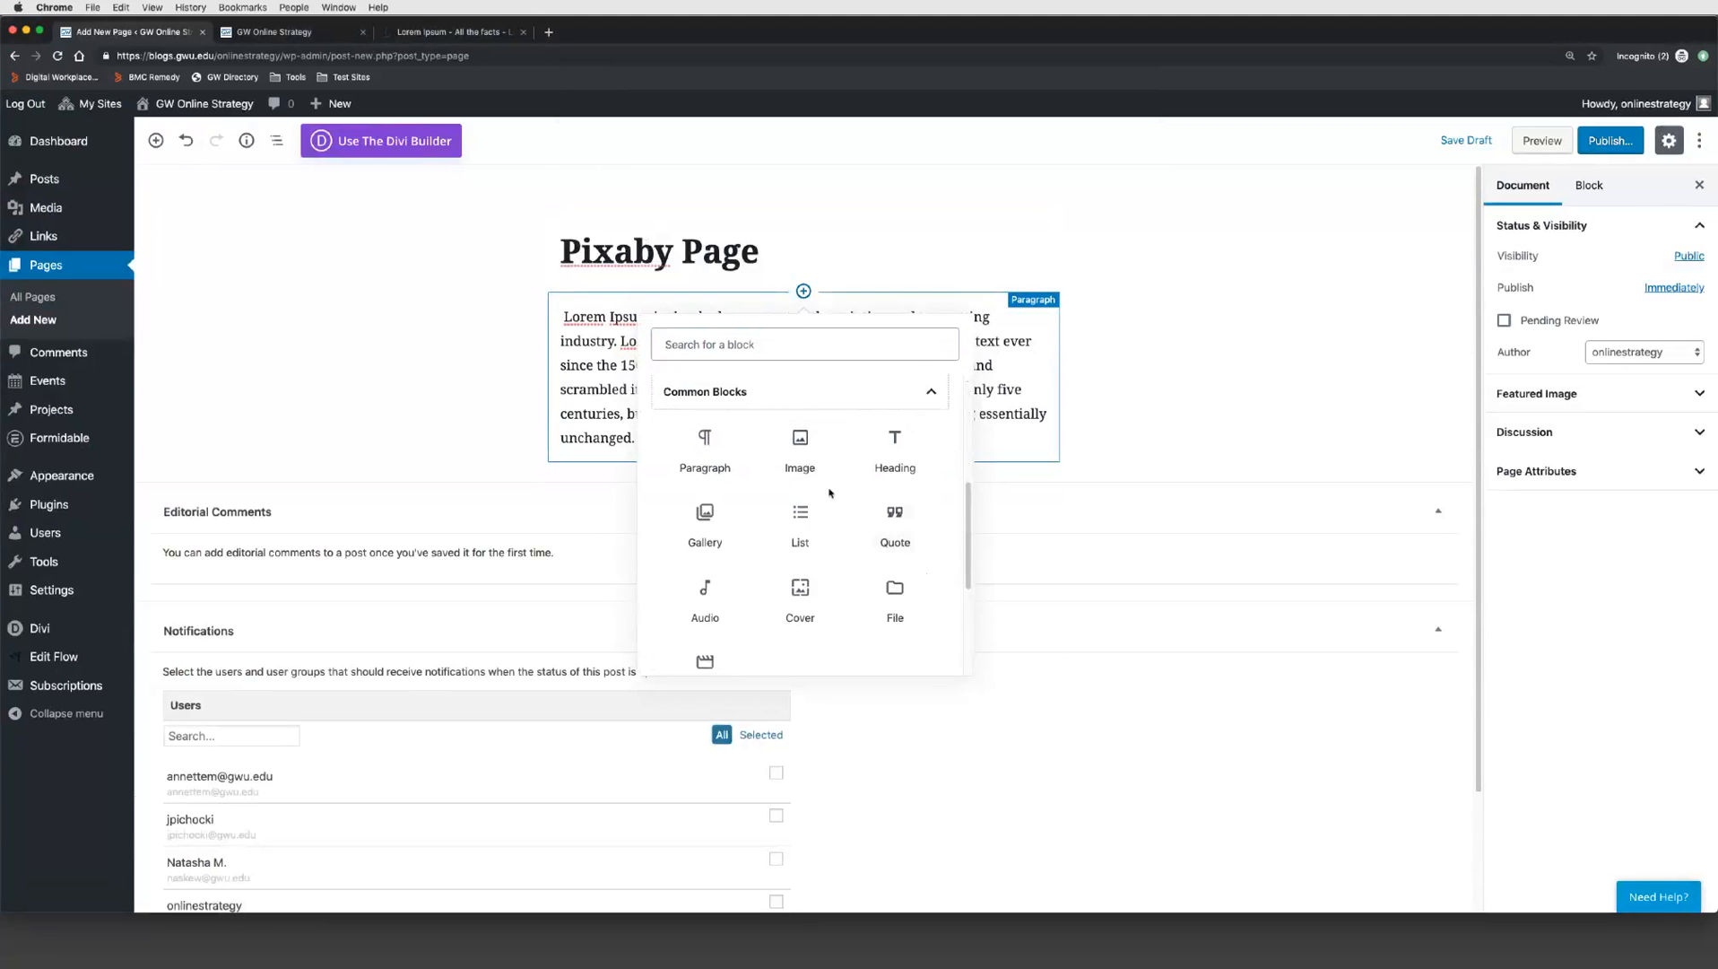
scroll(859, 550, down, 1)
scroll(857, 556, down, 3)
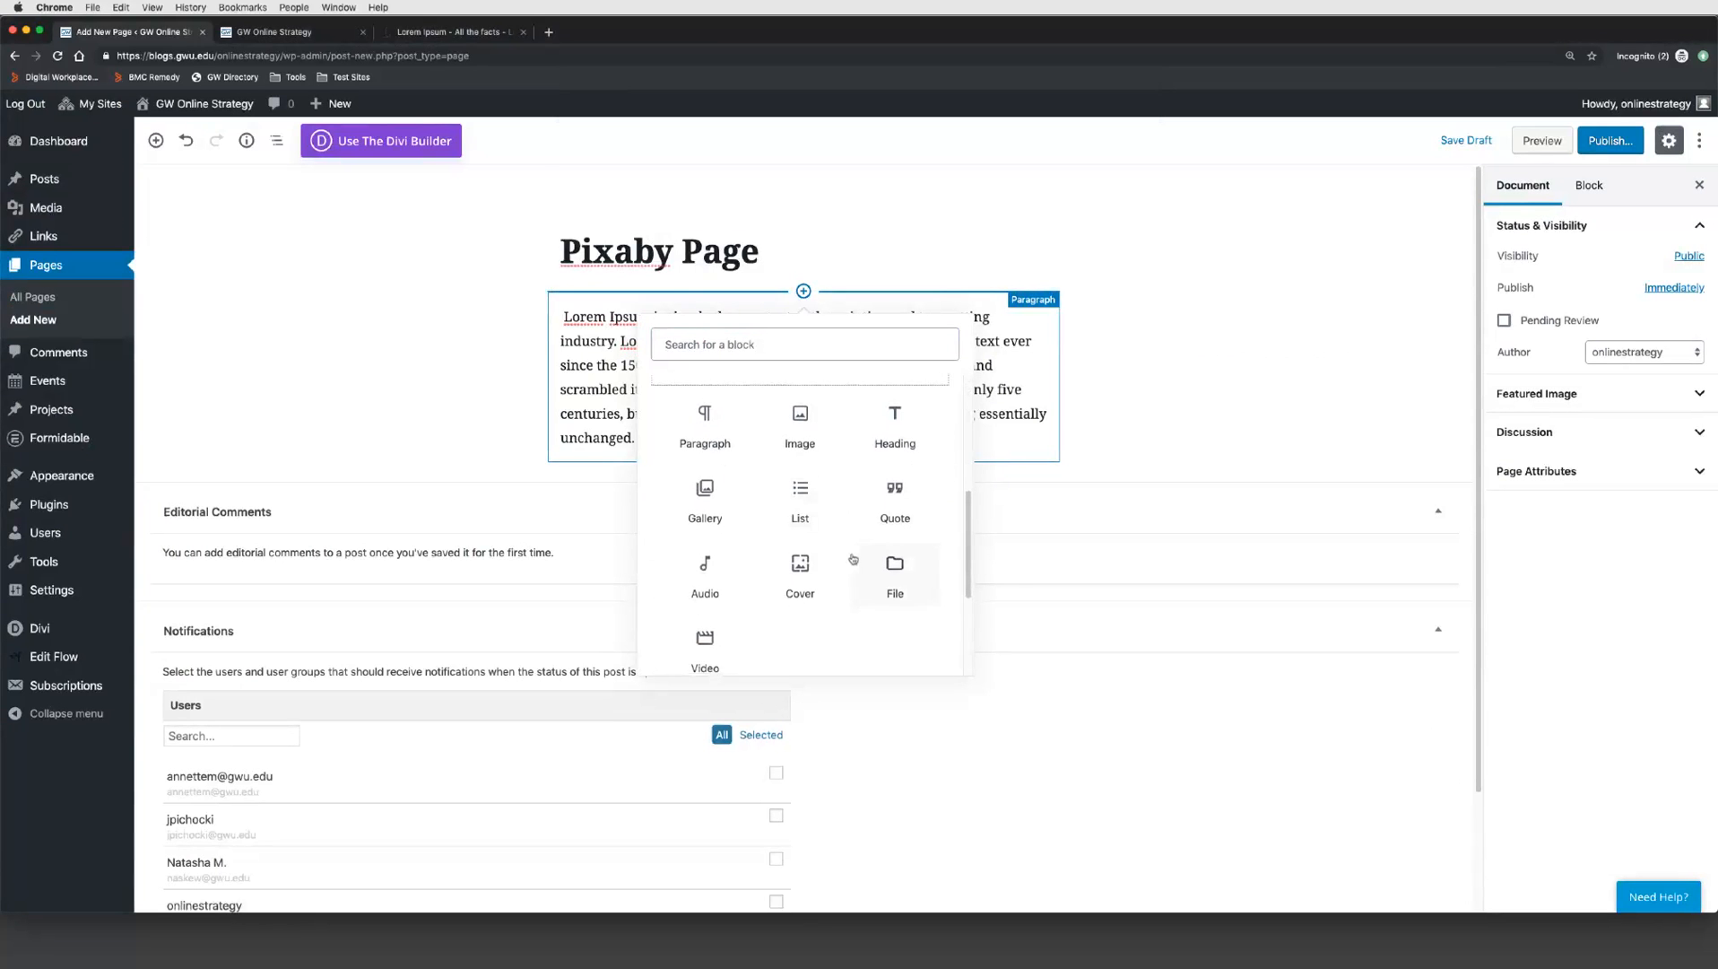
scroll(825, 484, up, 2)
click(801, 404)
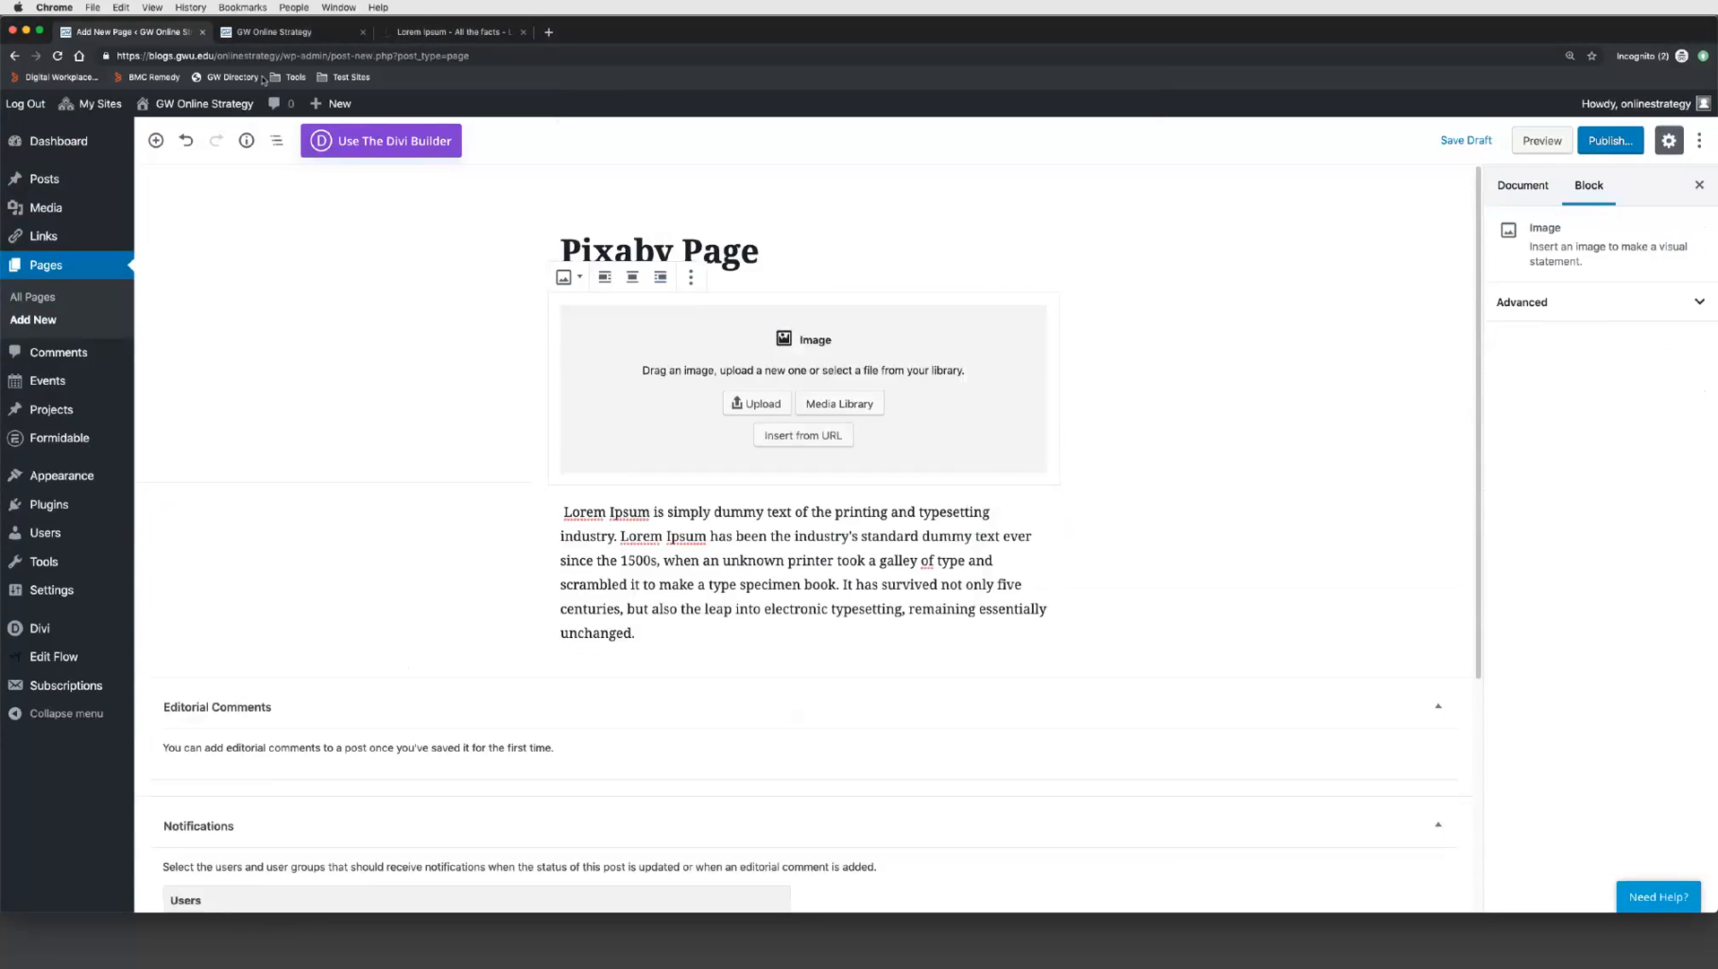
Step: Check the site's active plugins for Pixabay Images in the other browser tab and return to the page editor
click(305, 34)
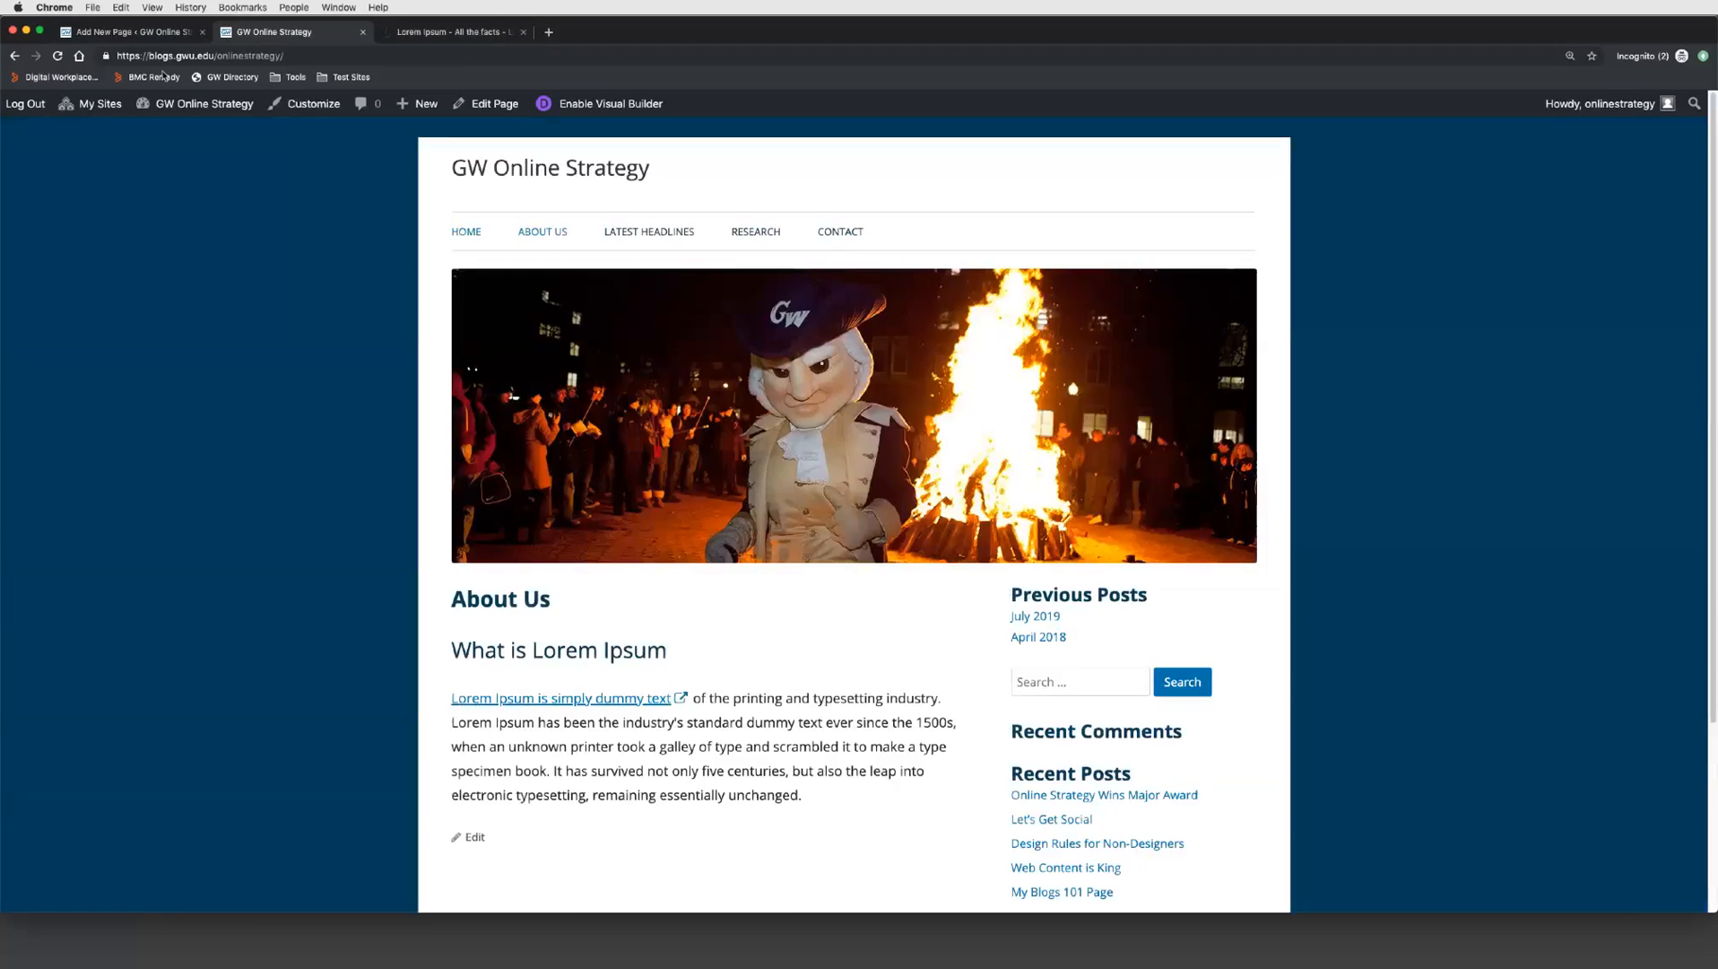
mouse_move(184, 104)
click(166, 136)
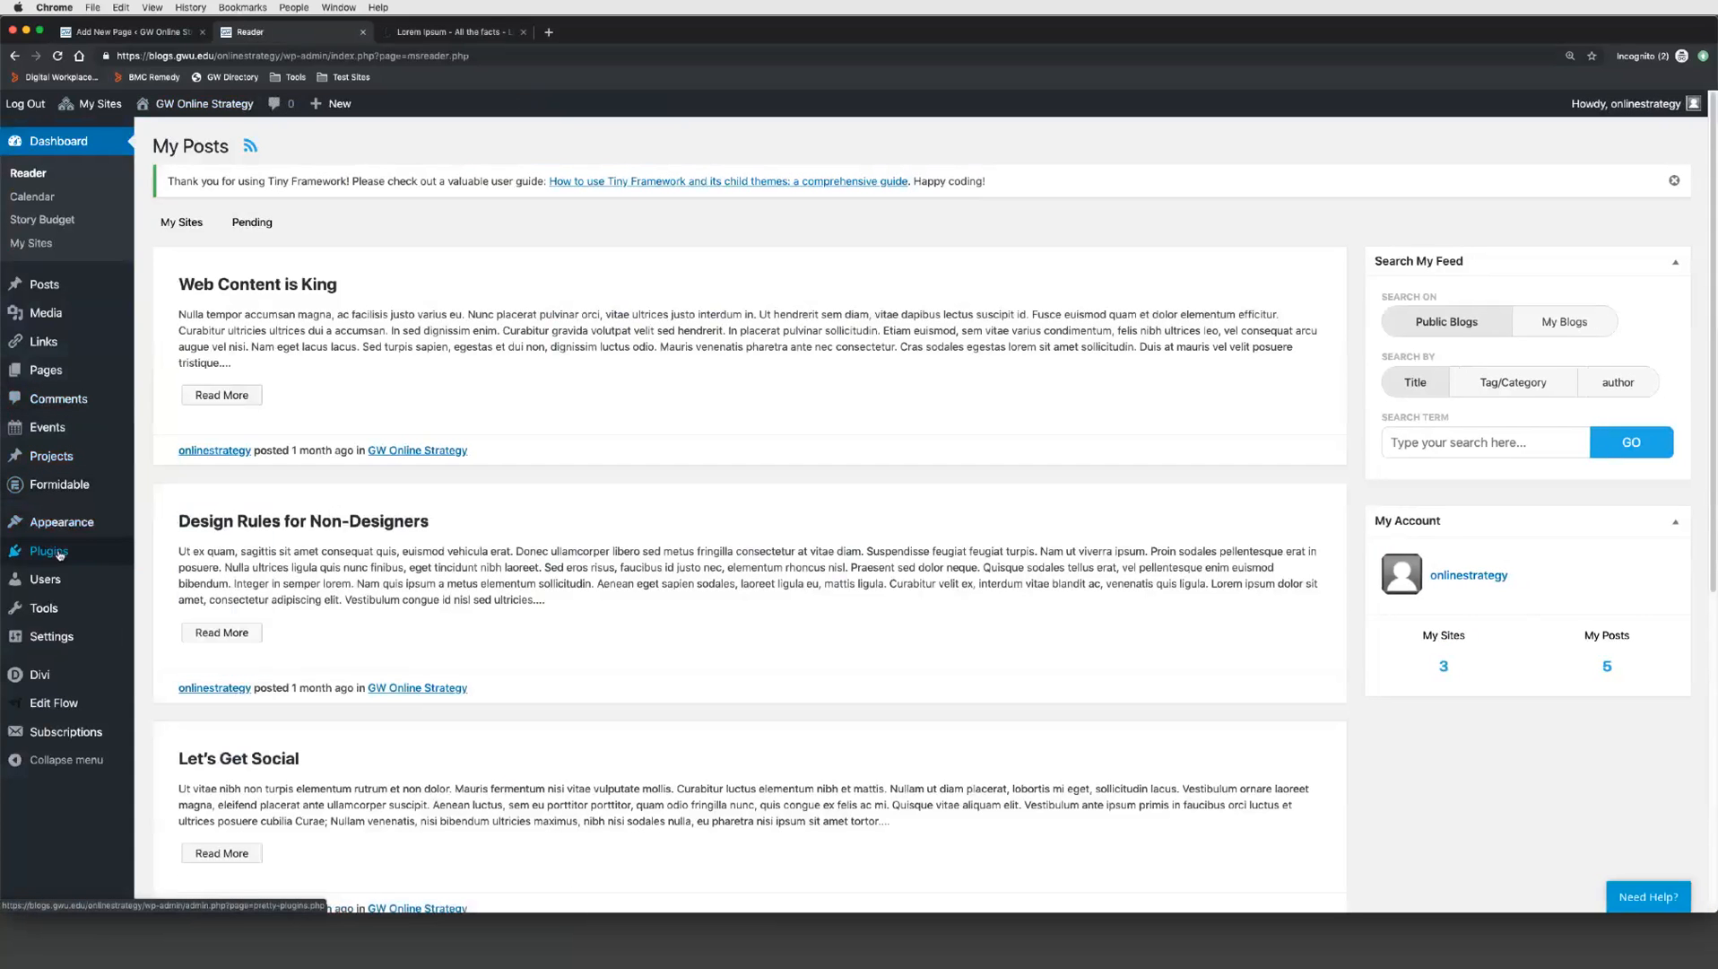
click(48, 550)
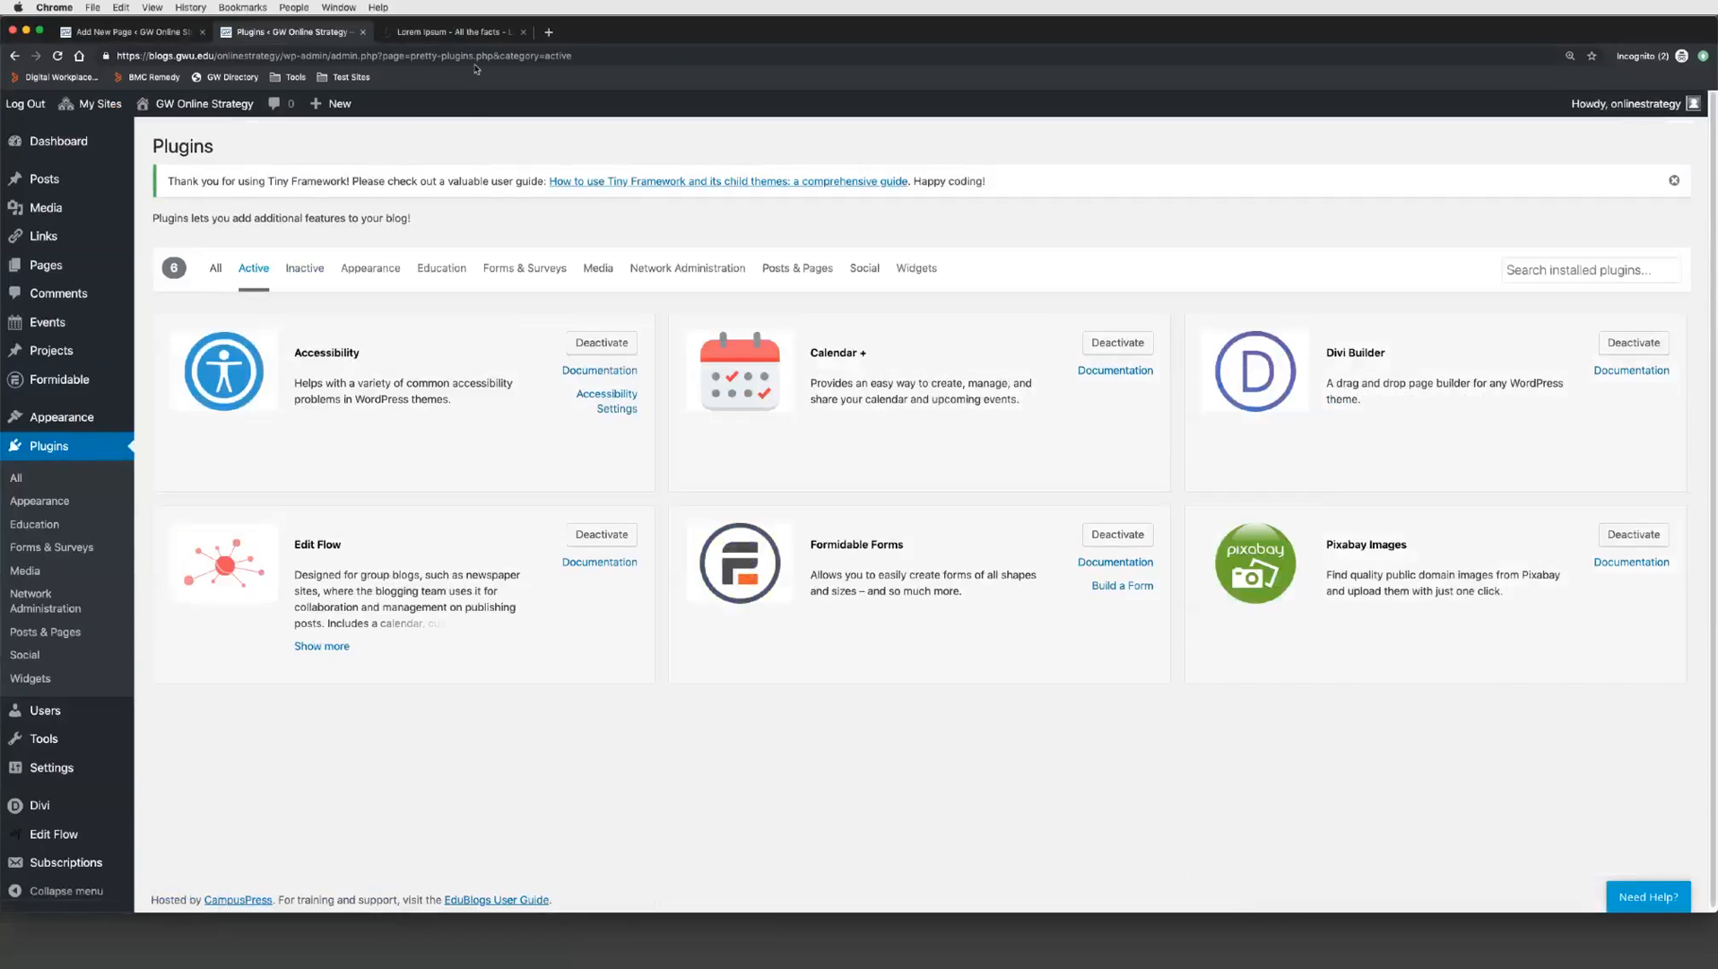
click(141, 33)
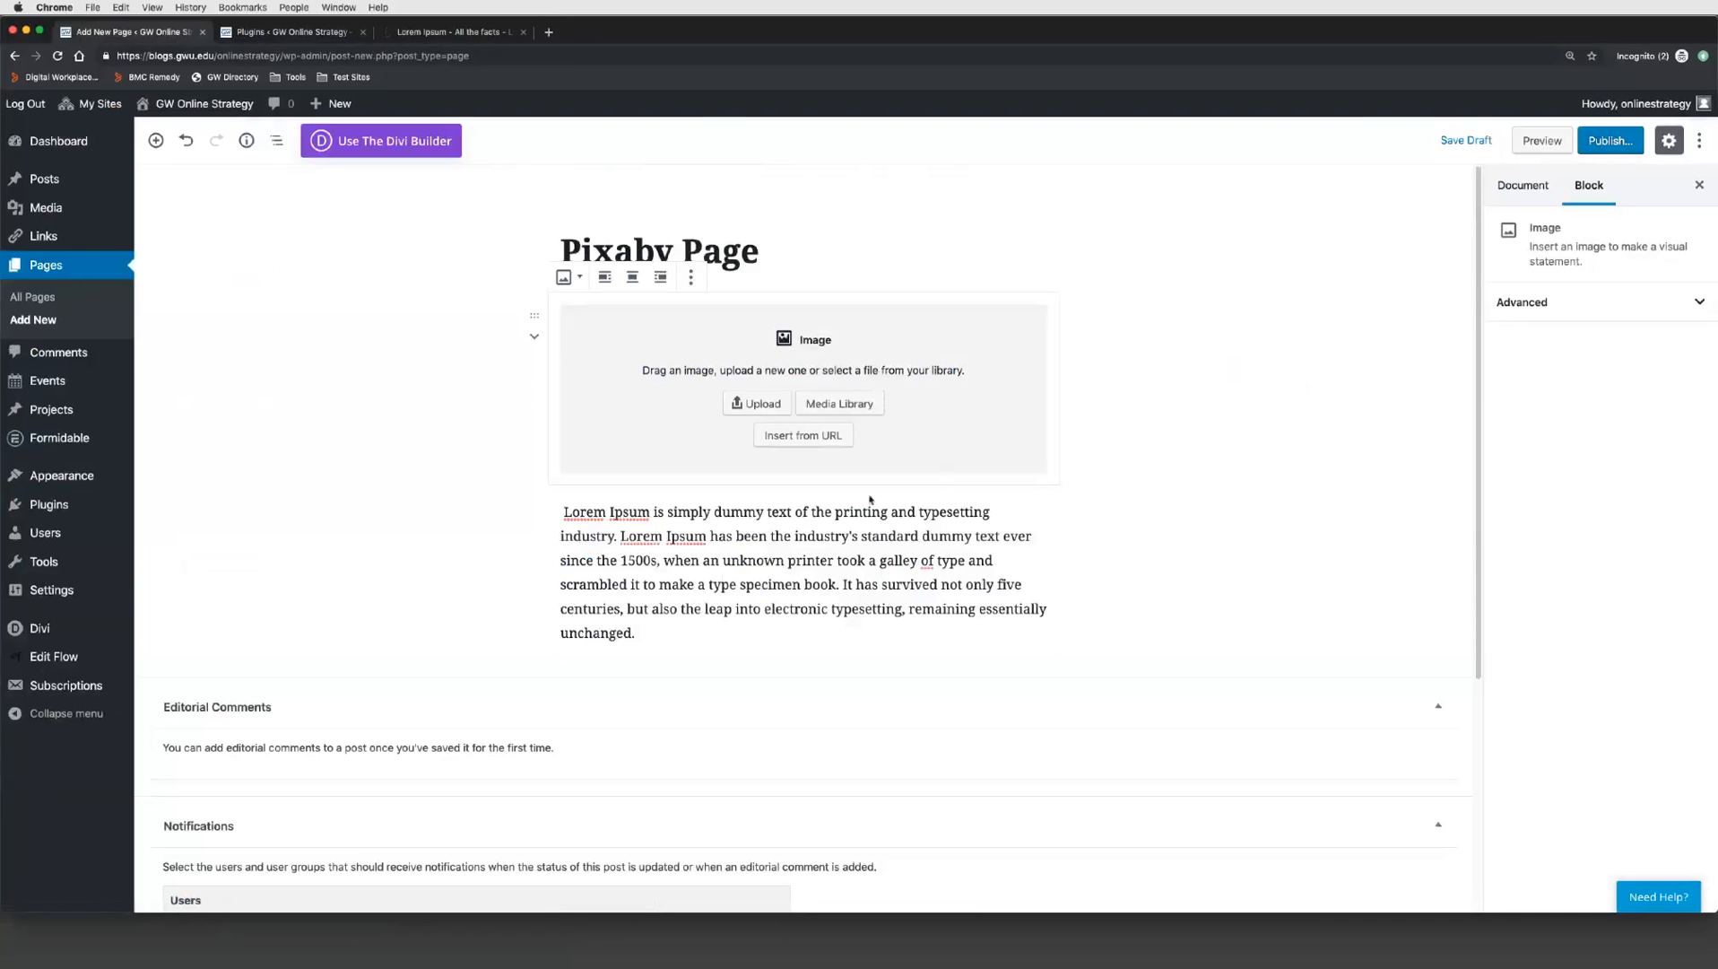
Step: Check the Image block's media library and file upload views, and remove the empty block from the page
click(823, 416)
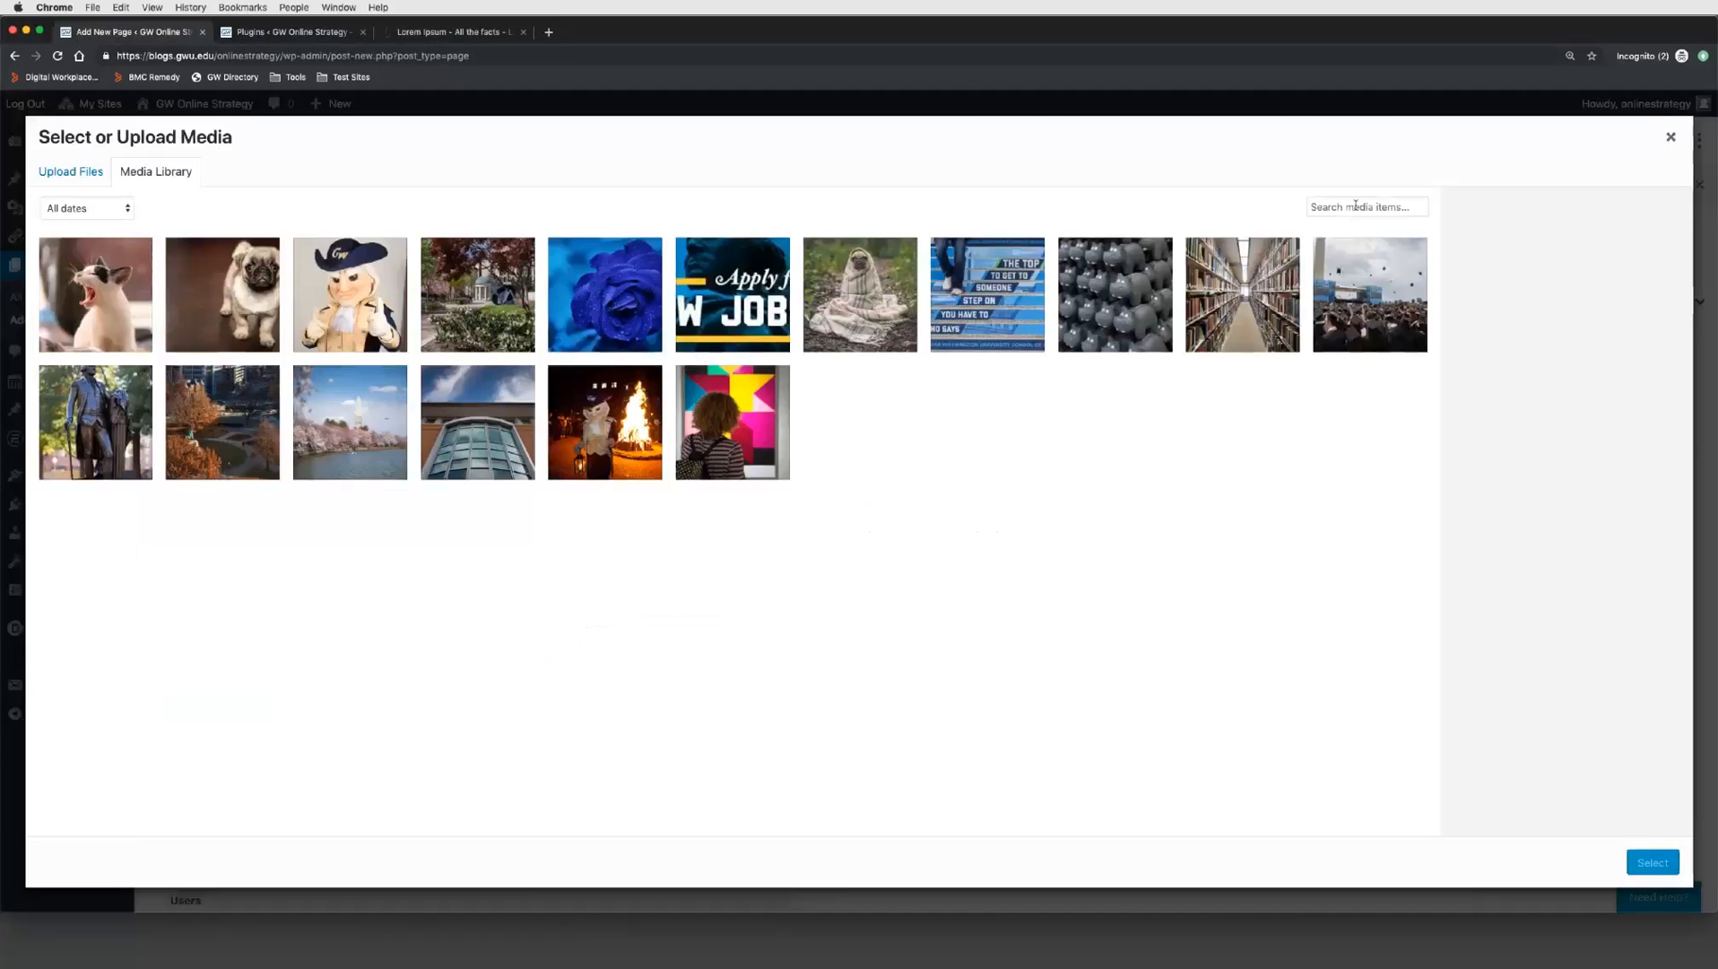
click(86, 169)
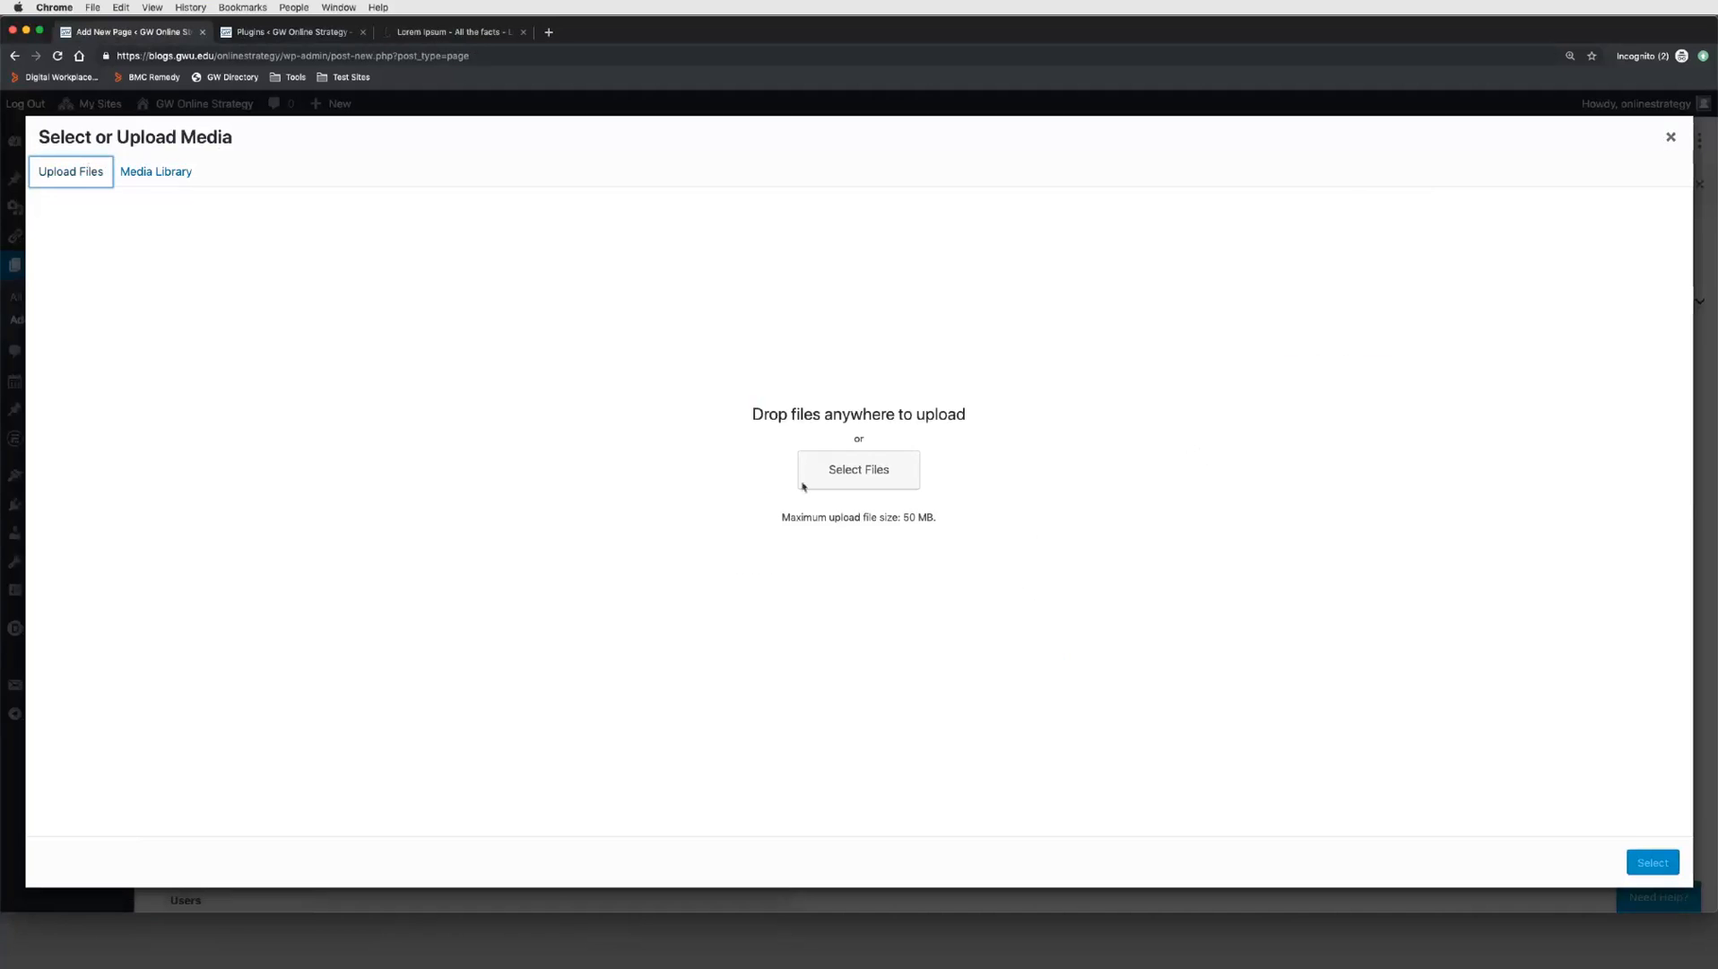
click(1669, 140)
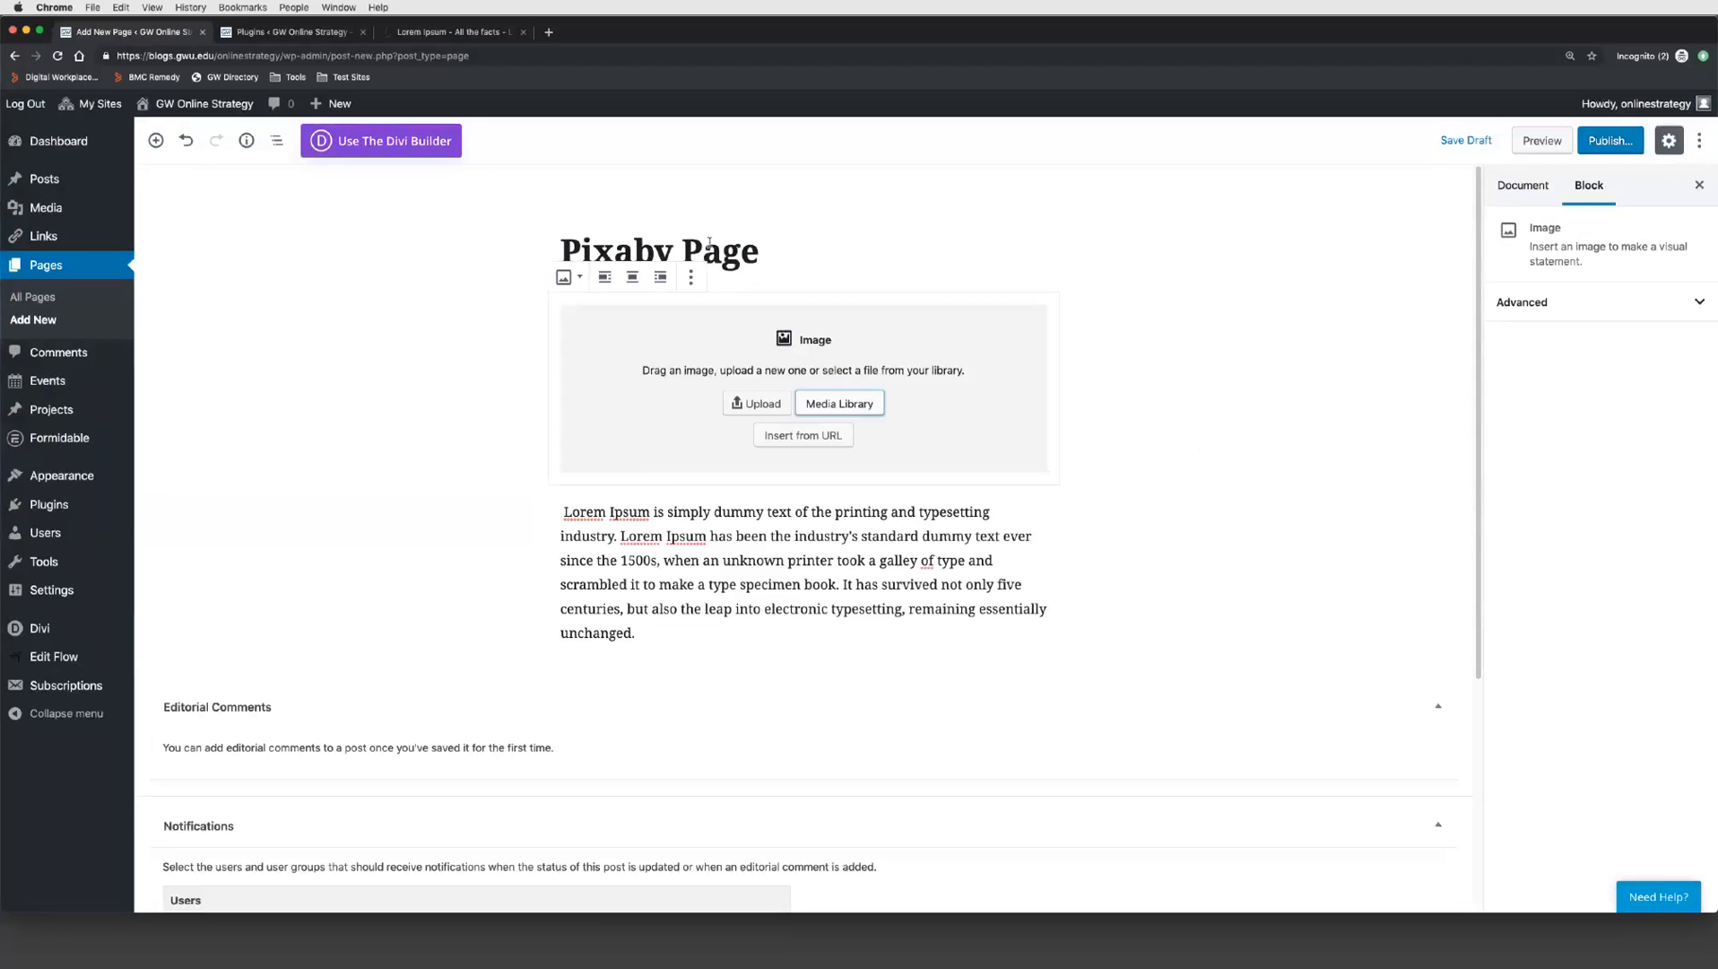
click(690, 276)
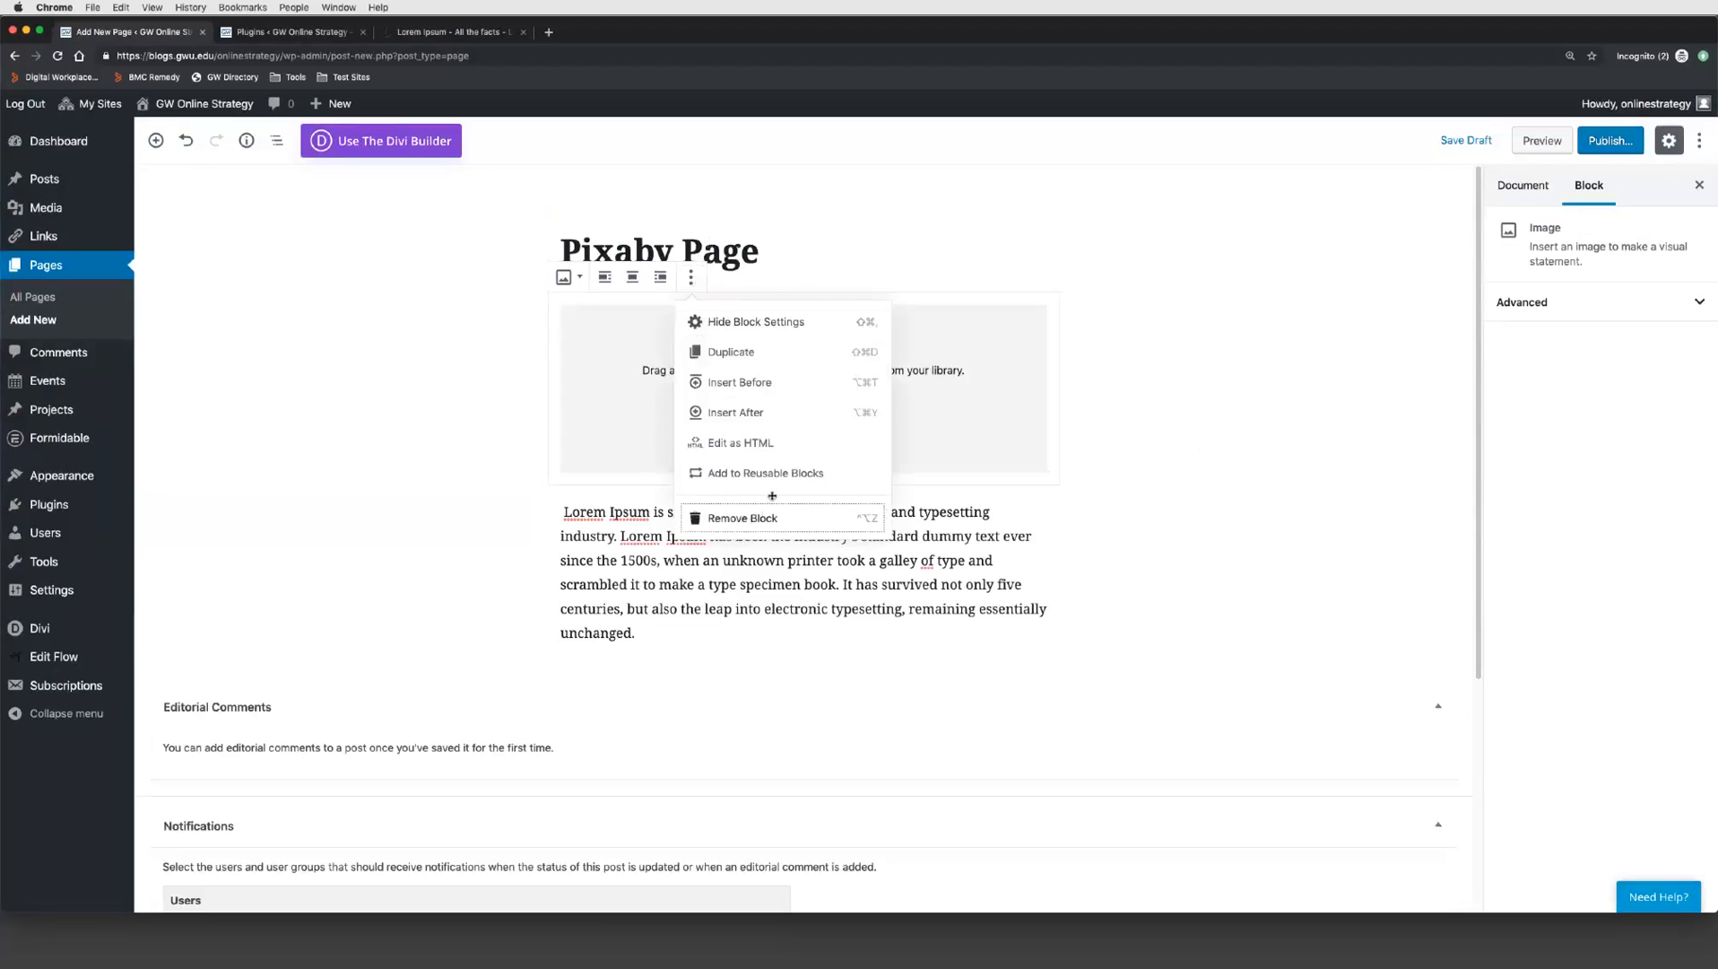
click(772, 517)
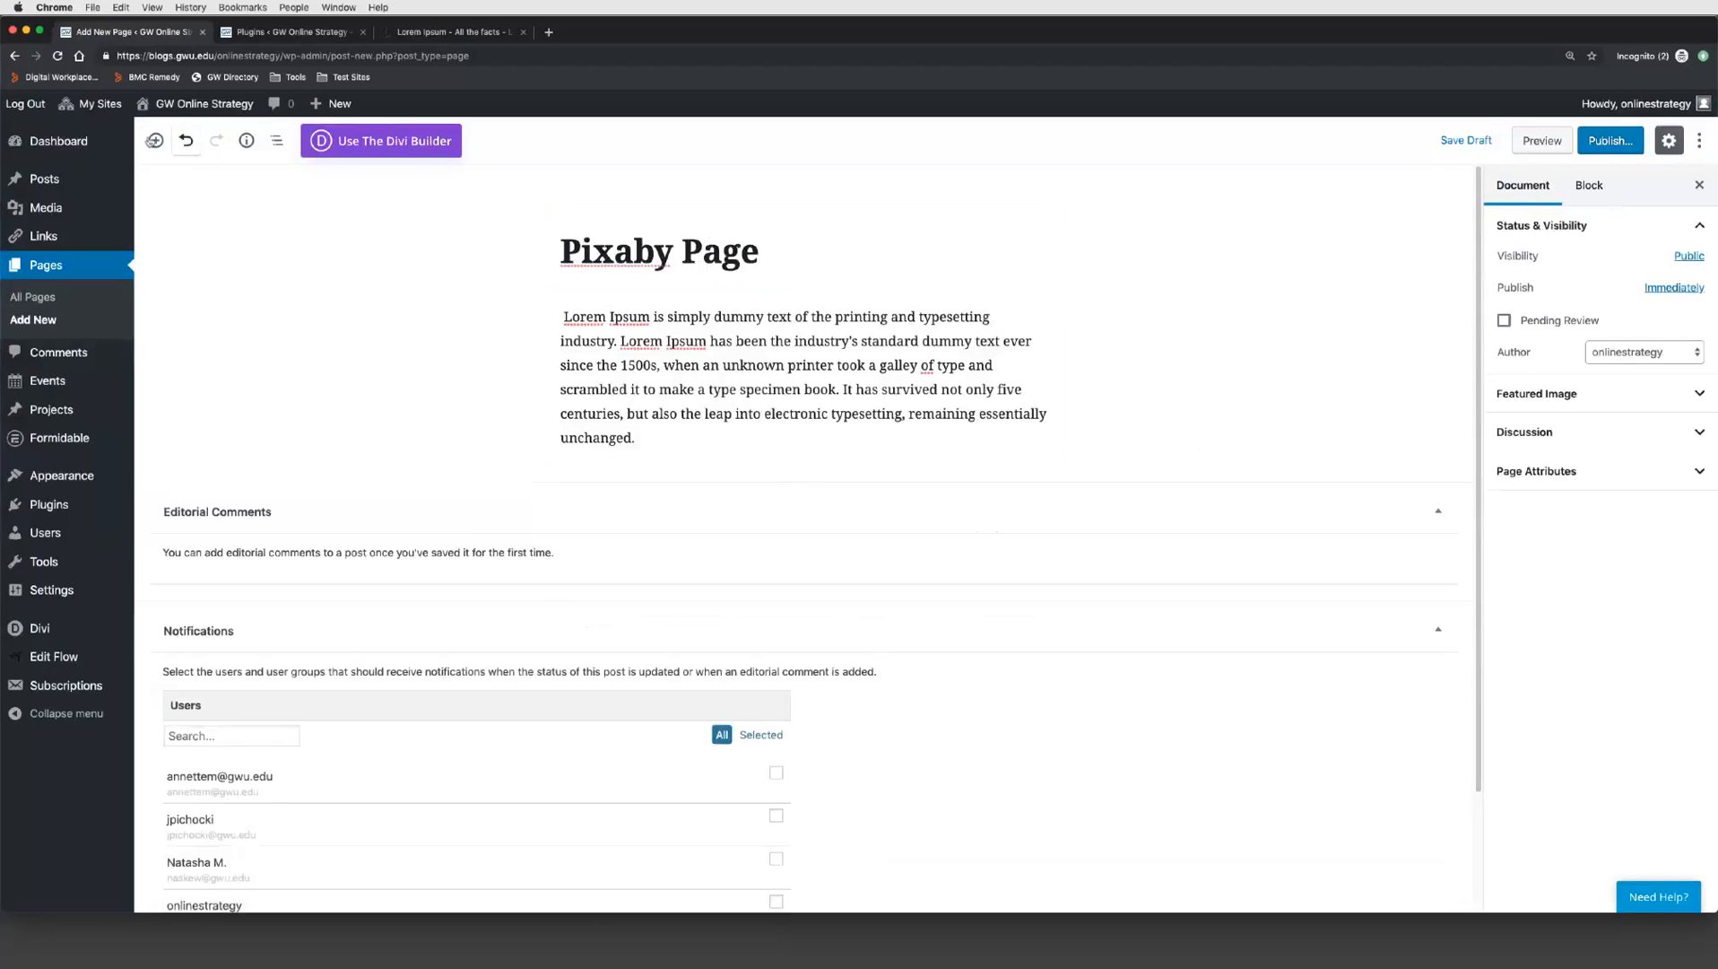
Step: Look through the block categories and the Widgets blocks for a Pixabay option
click(155, 141)
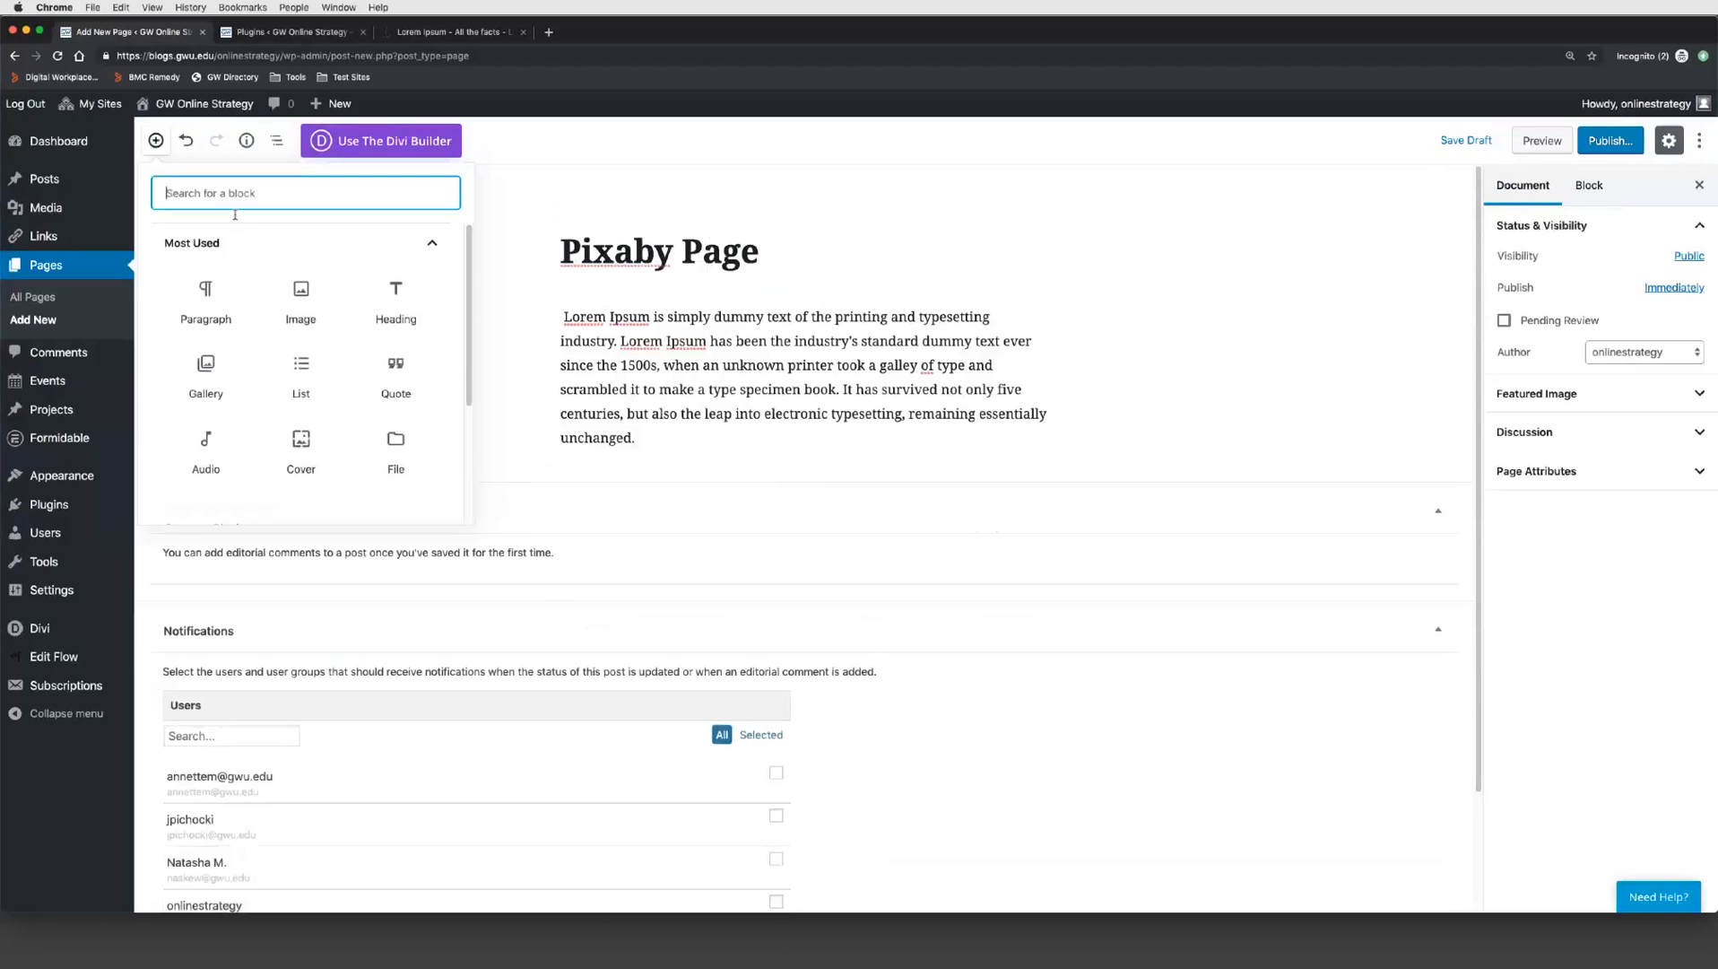
click(432, 244)
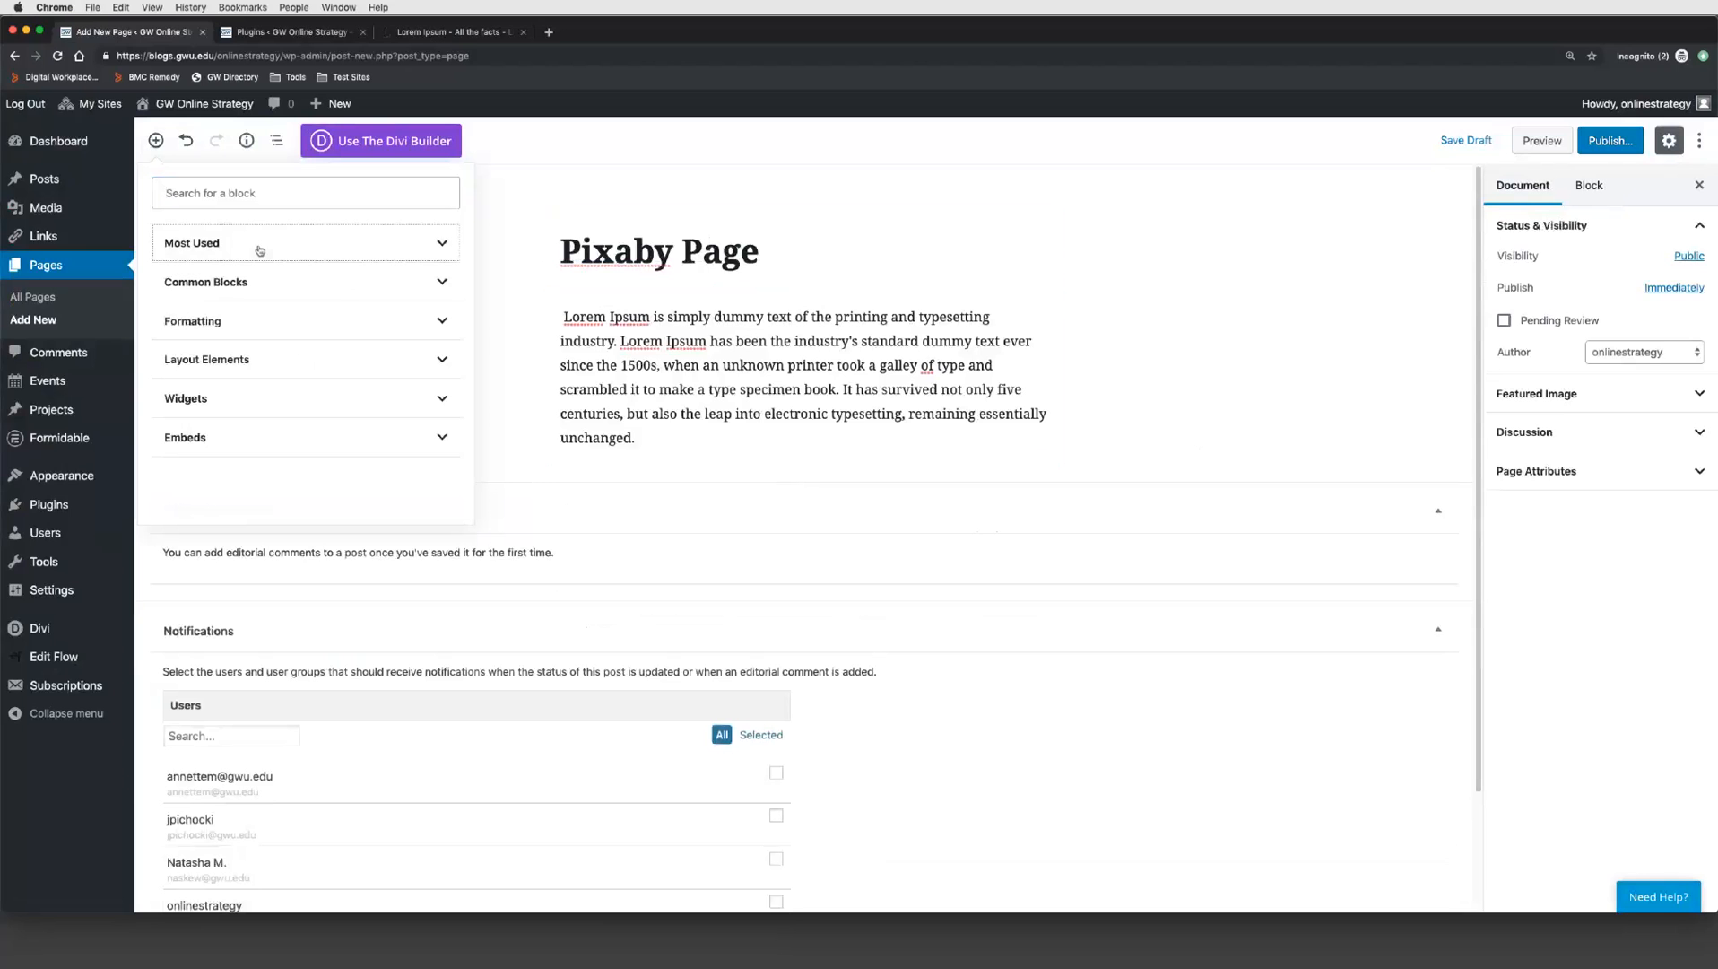
click(298, 406)
scroll(318, 453, down, 2)
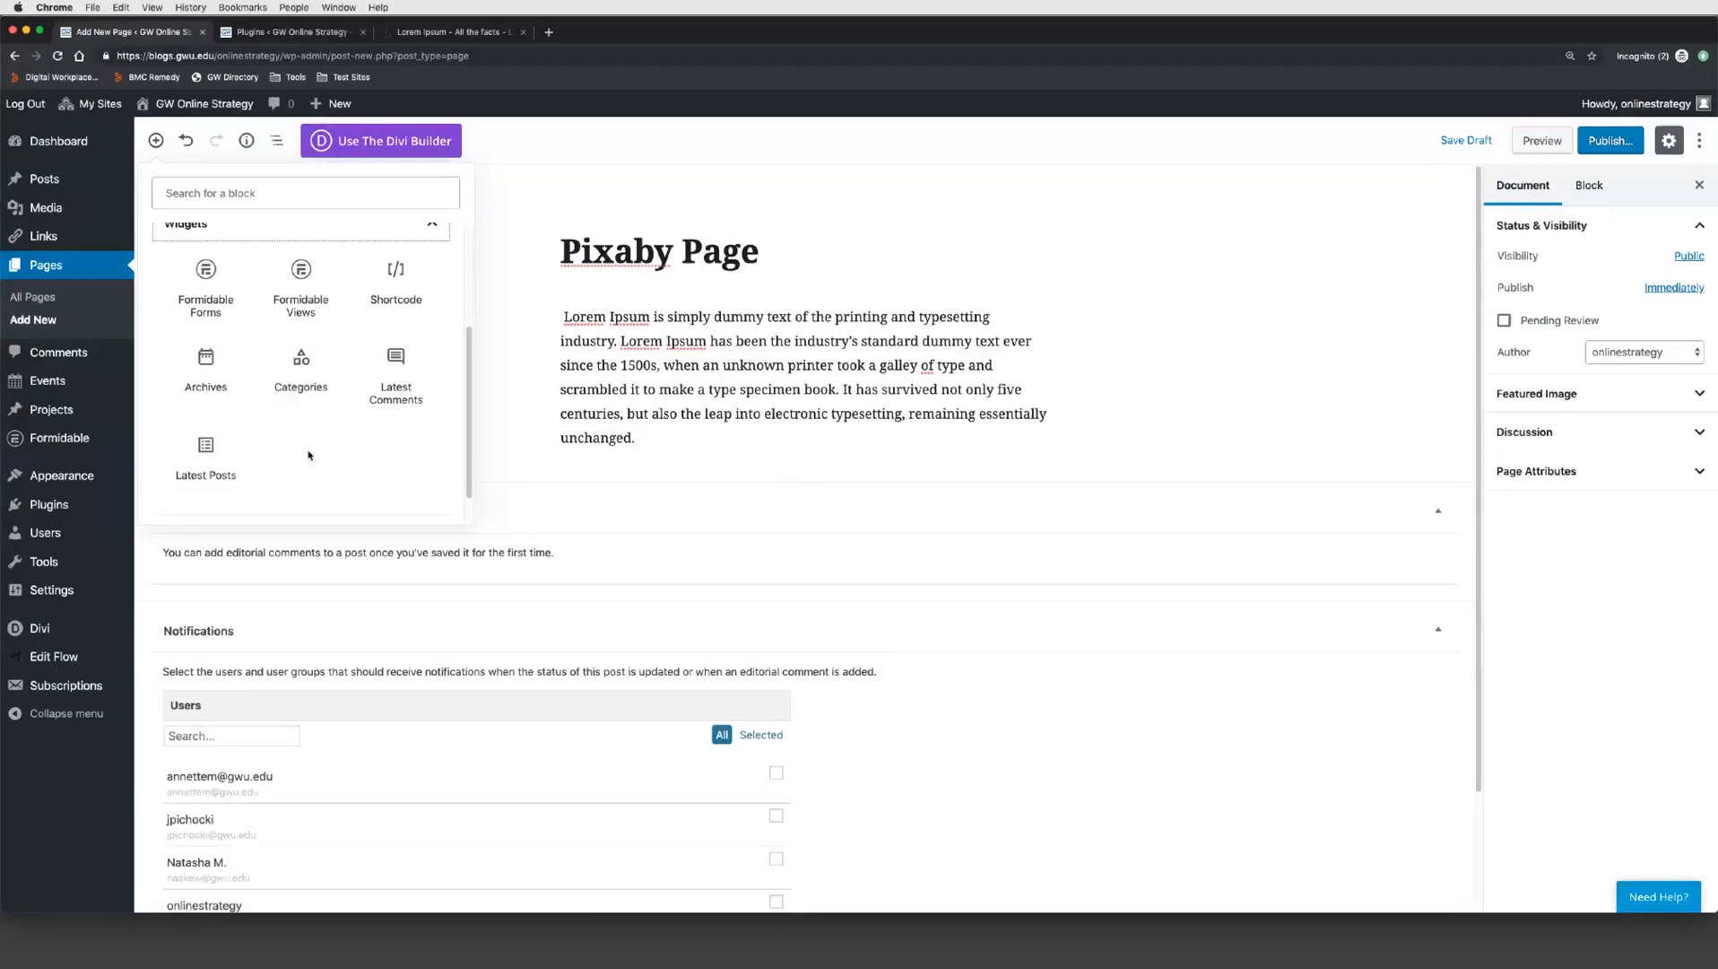
scroll(309, 450, up, 1)
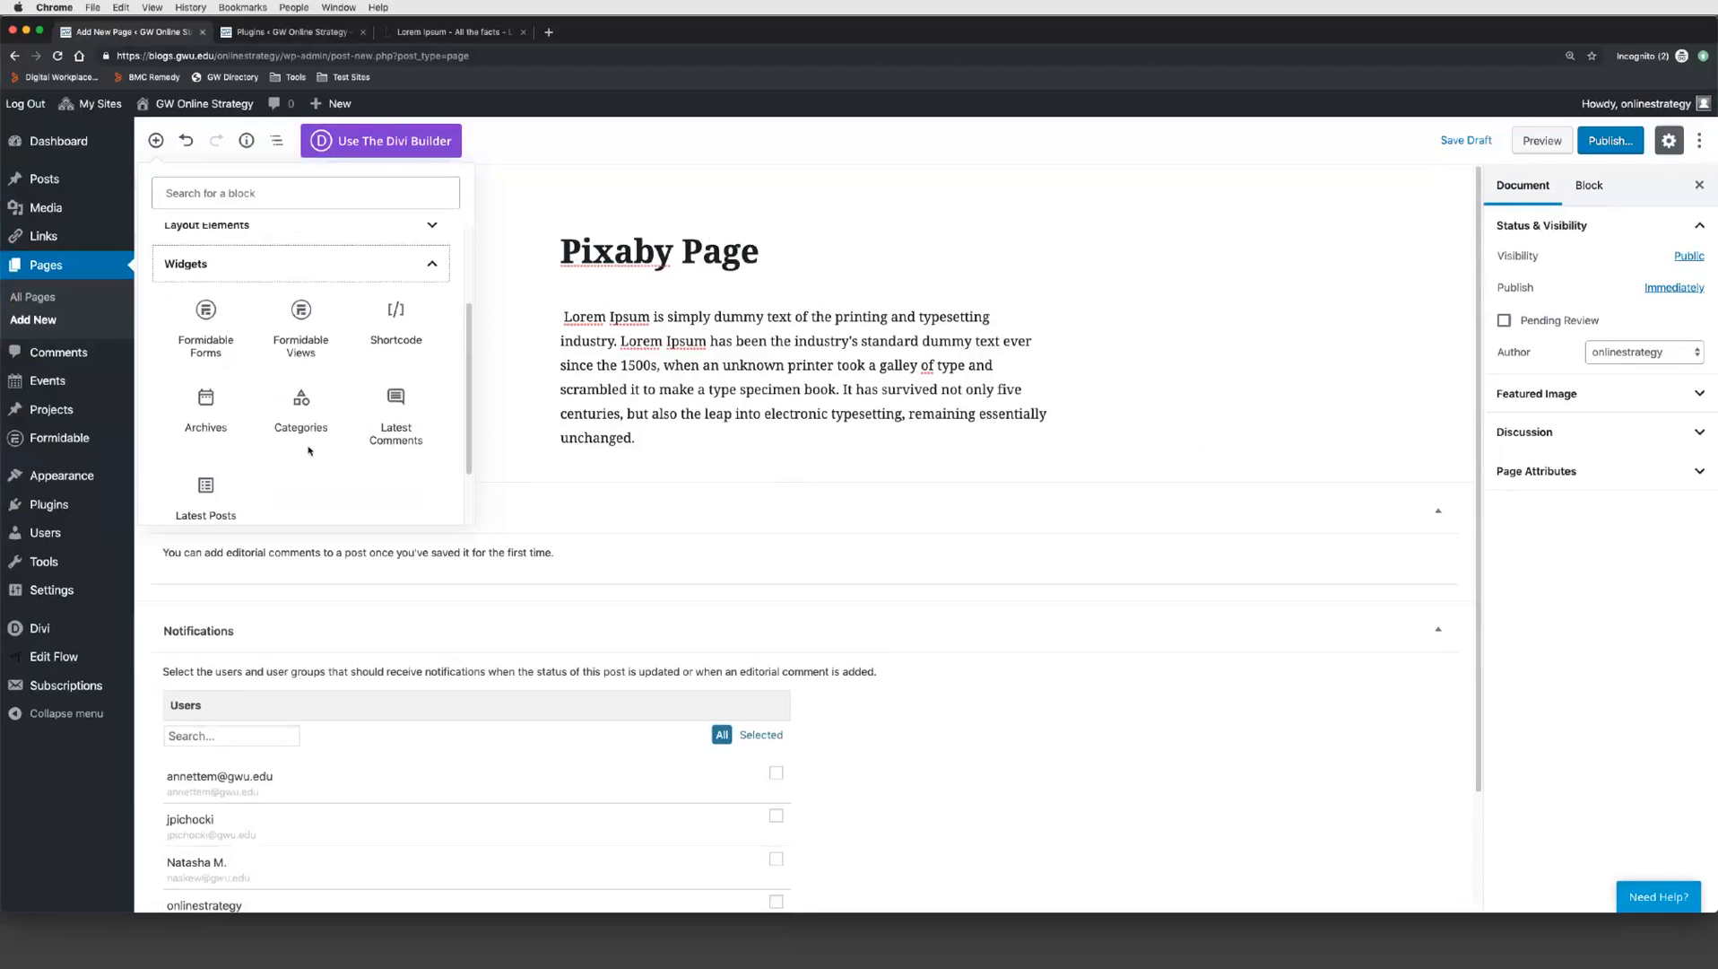
scroll(309, 450, up, 3)
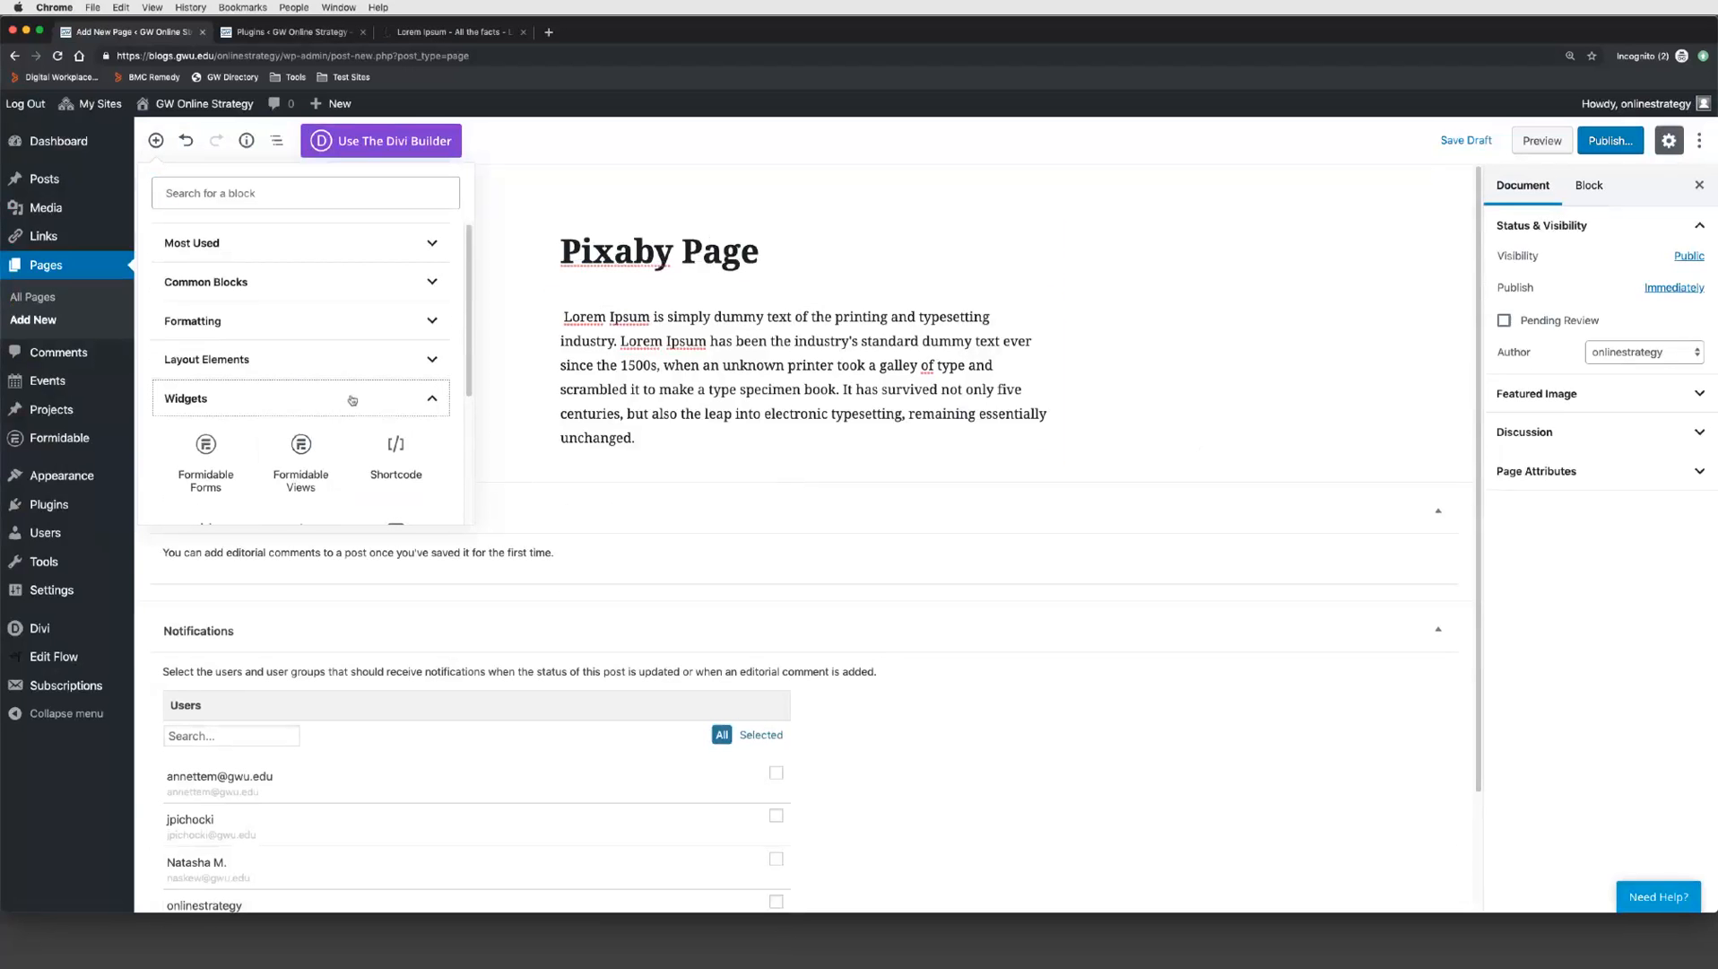
Step: Search the available blocks for "pi" and for "im", and look over the image-related blocks
click(258, 190)
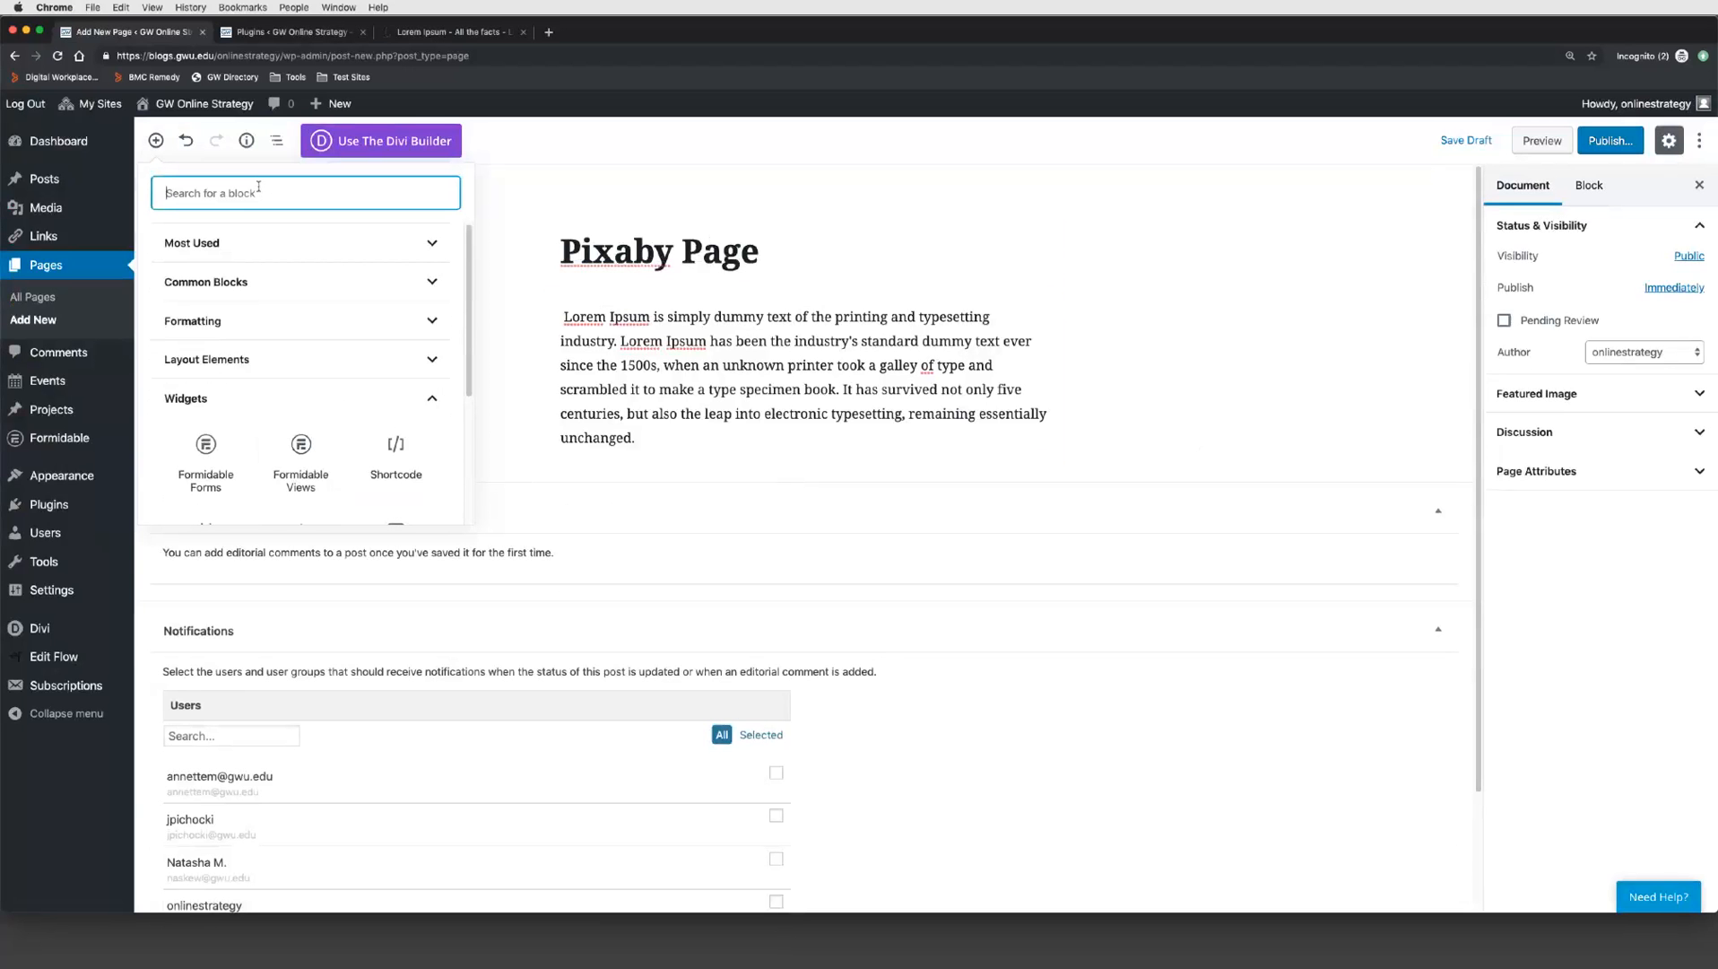
text(pi)
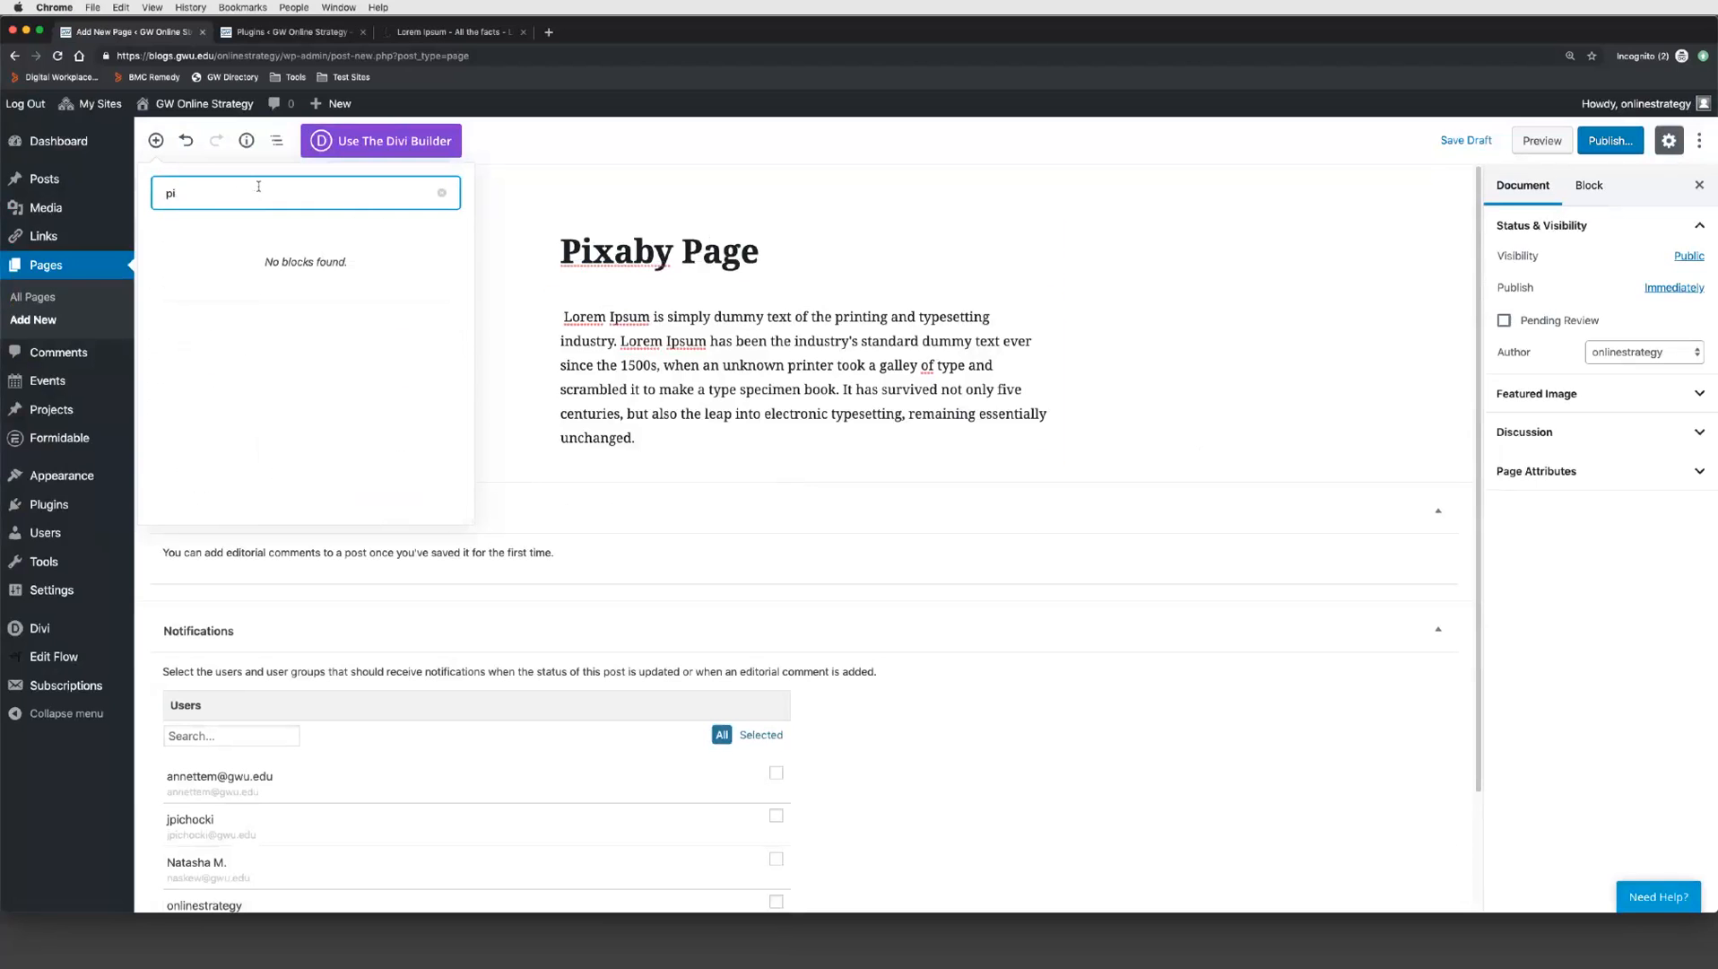
key(BackSpace)
key(BackSpace)
text(im)
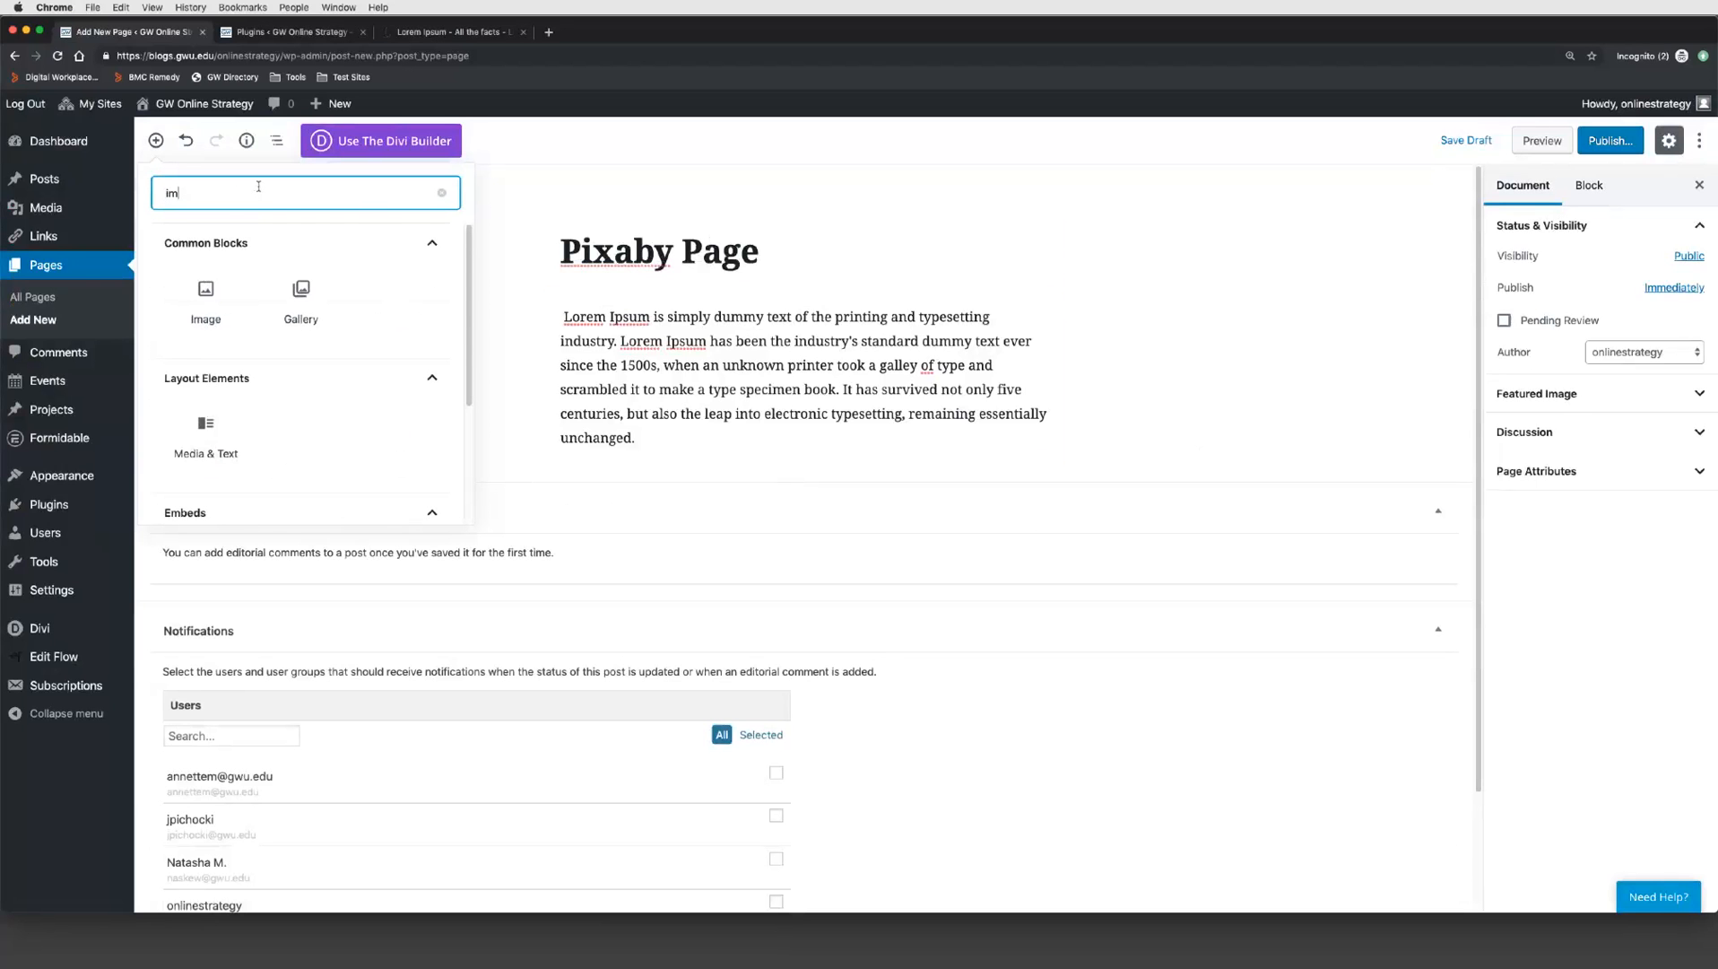
scroll(345, 372, down, 3)
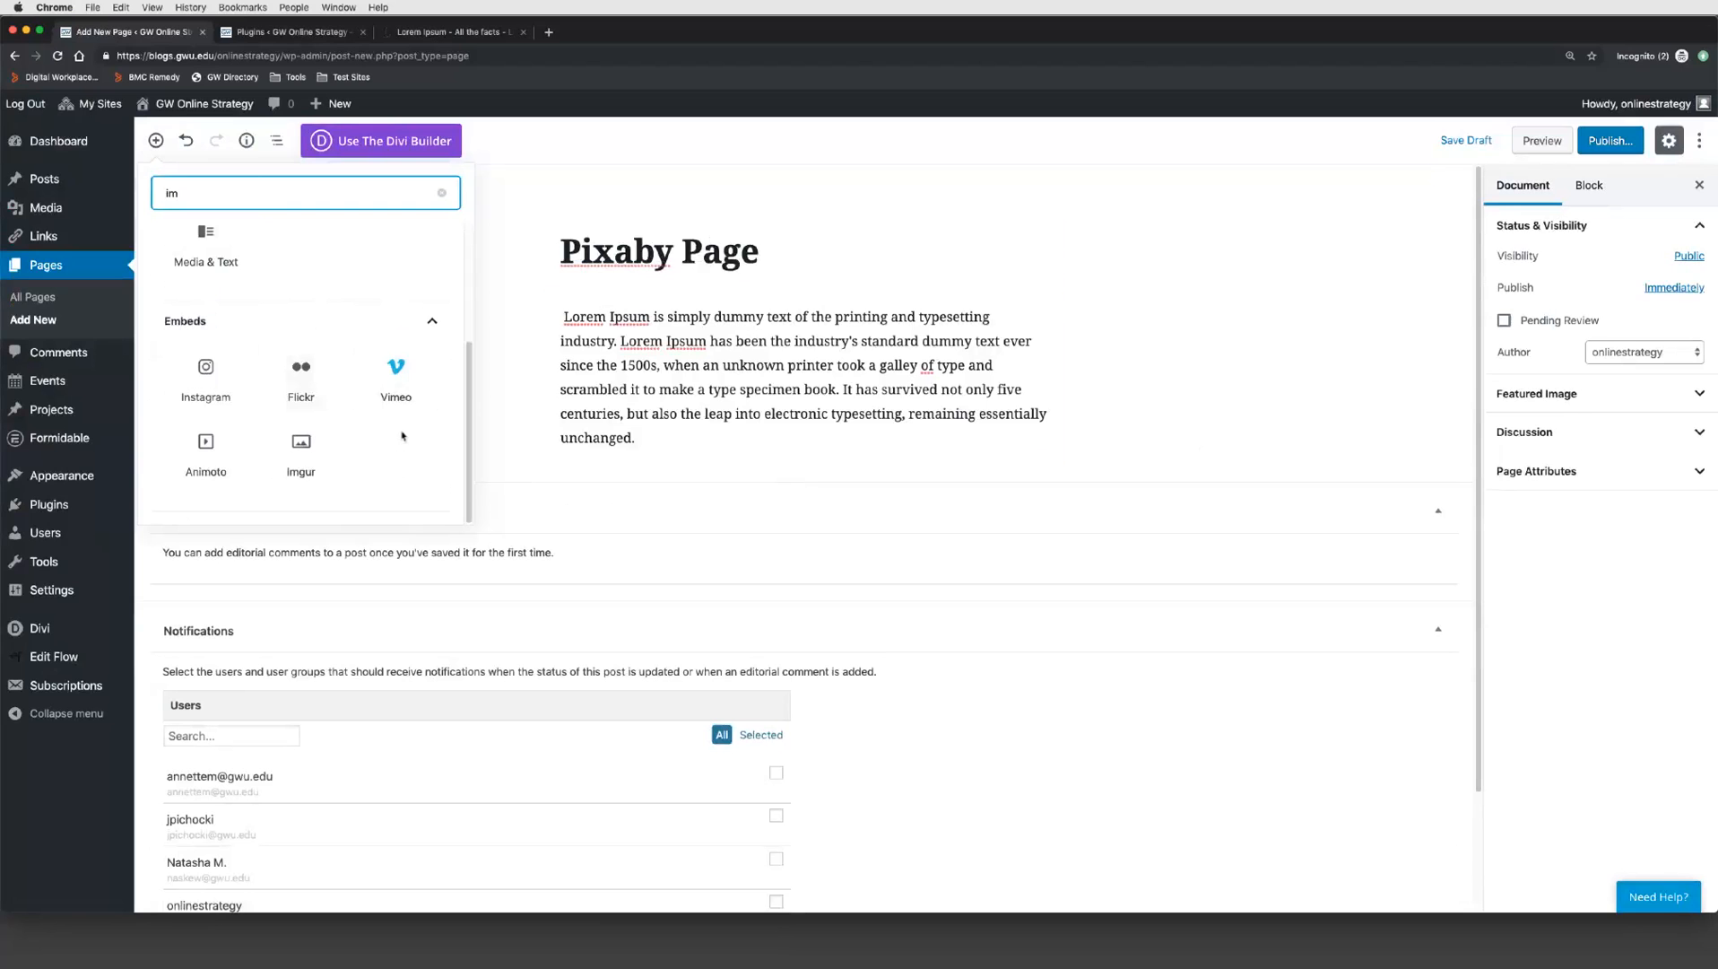
scroll(326, 391, up, 3)
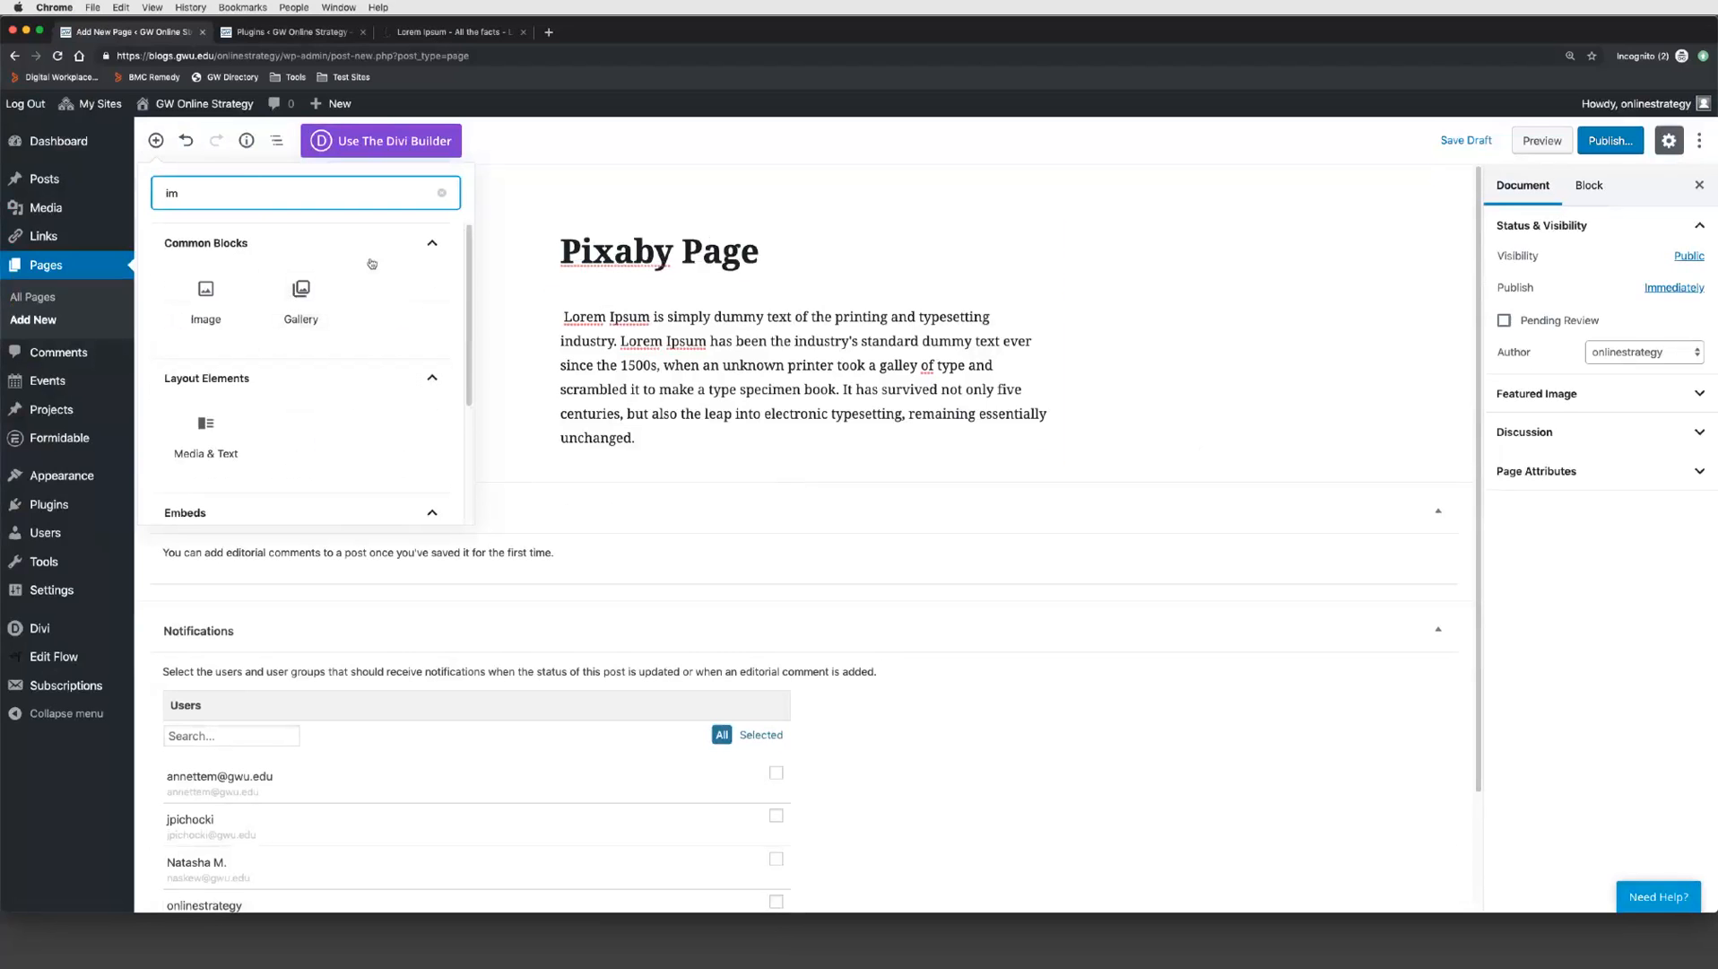
Step: Clear the "im" search and search the available blocks for the Classic block
drag(208, 195, 125, 183)
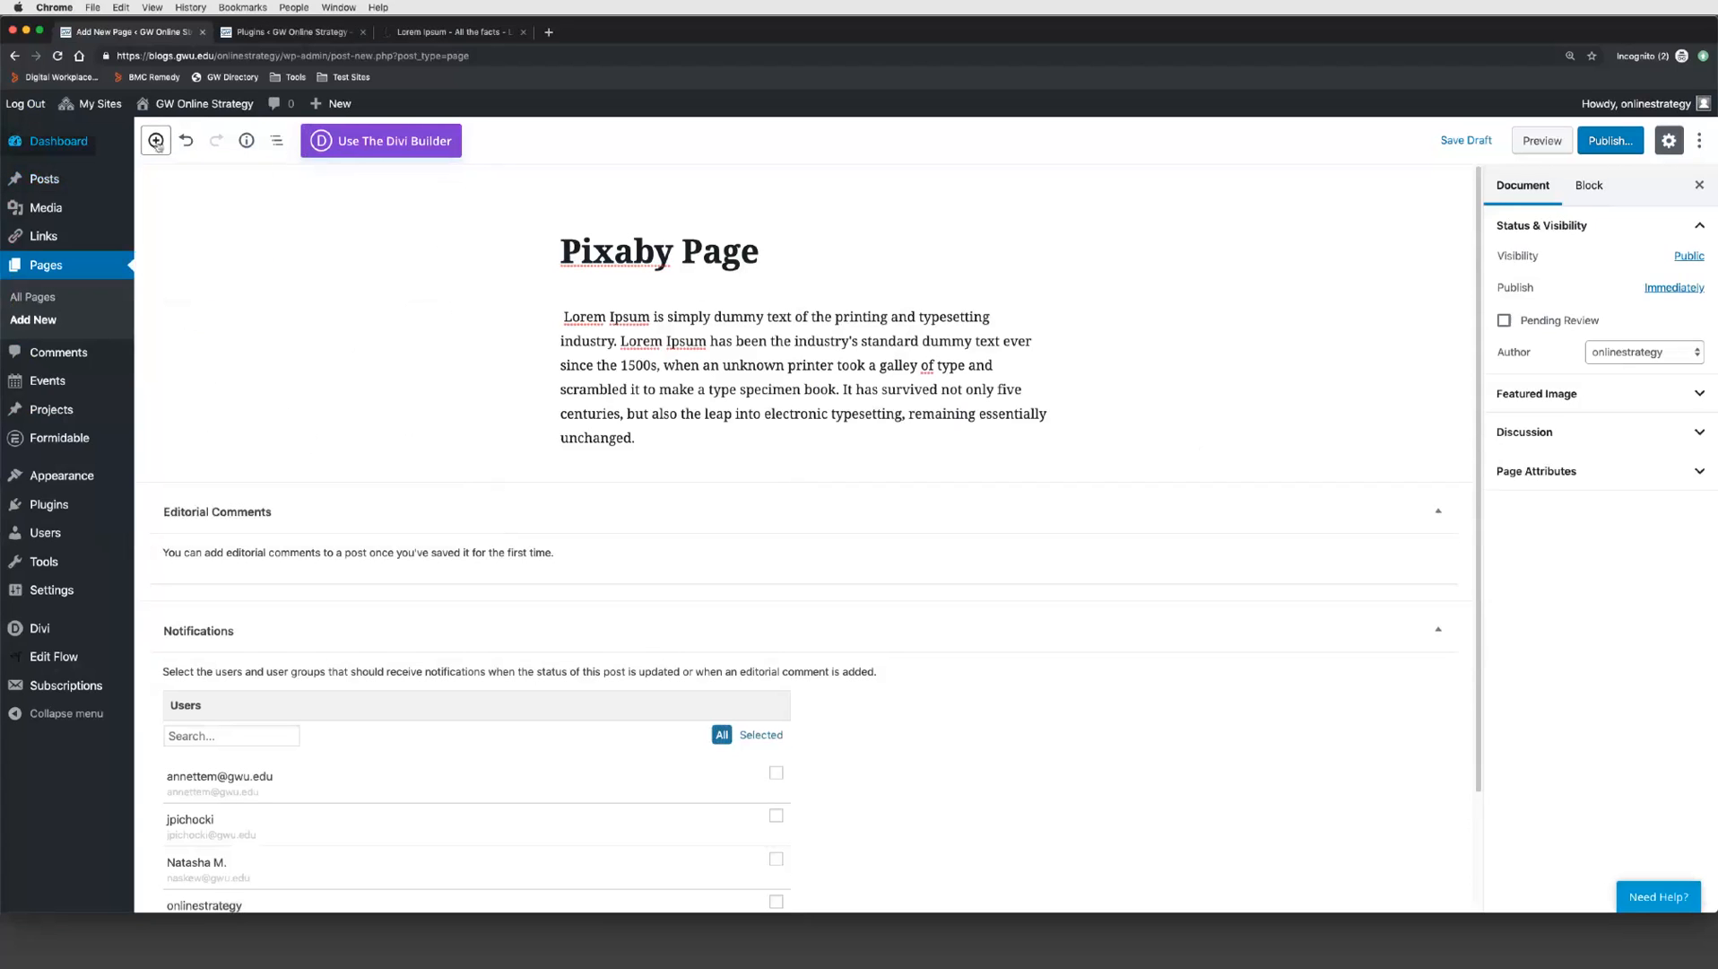
key(Return)
text(cla)
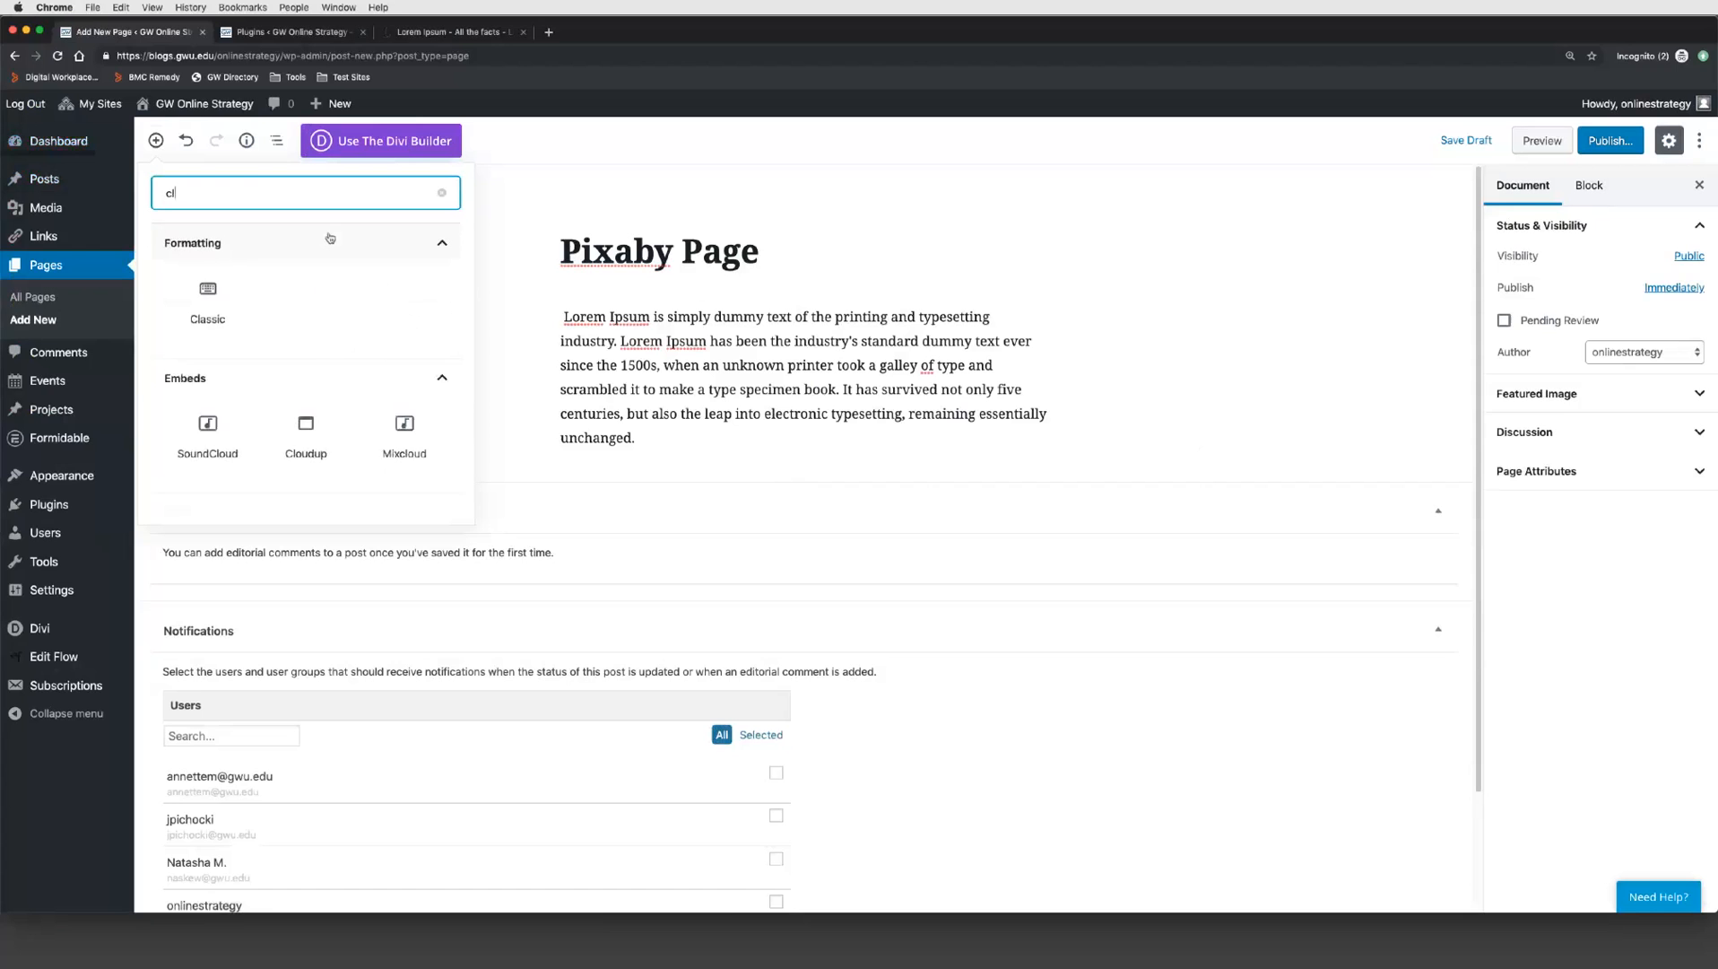
Step: Add a Classic block below the paragraph and open the Pixabay image search for inserting media into it
click(231, 298)
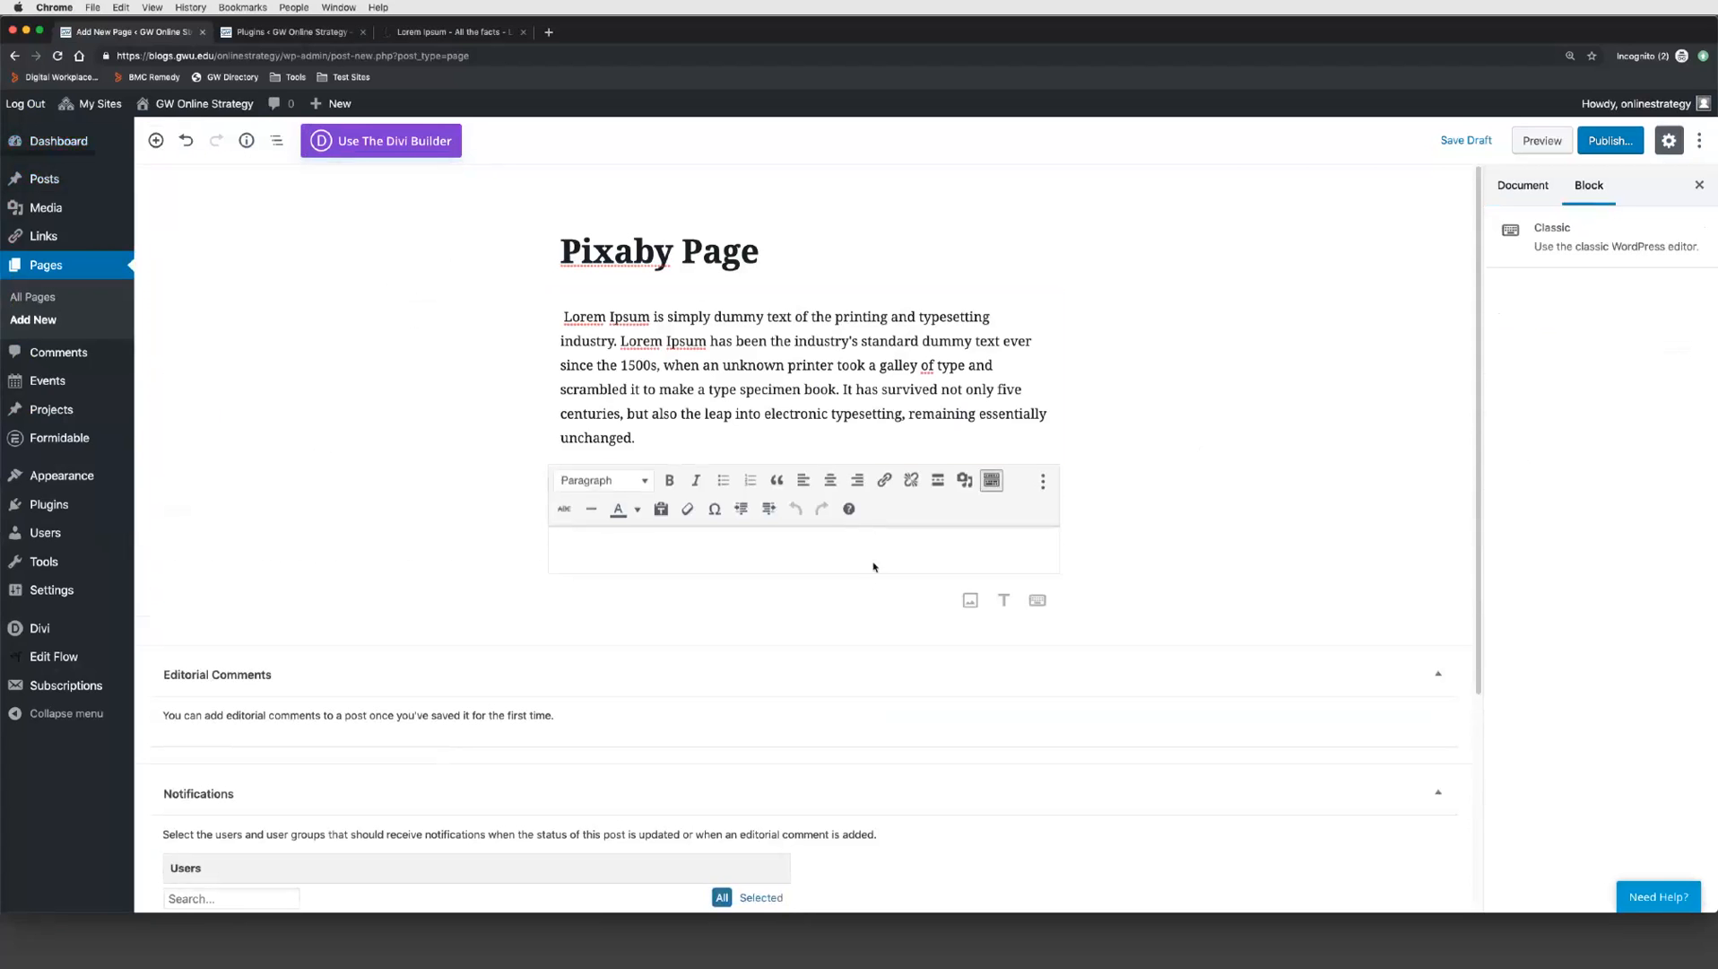
click(964, 481)
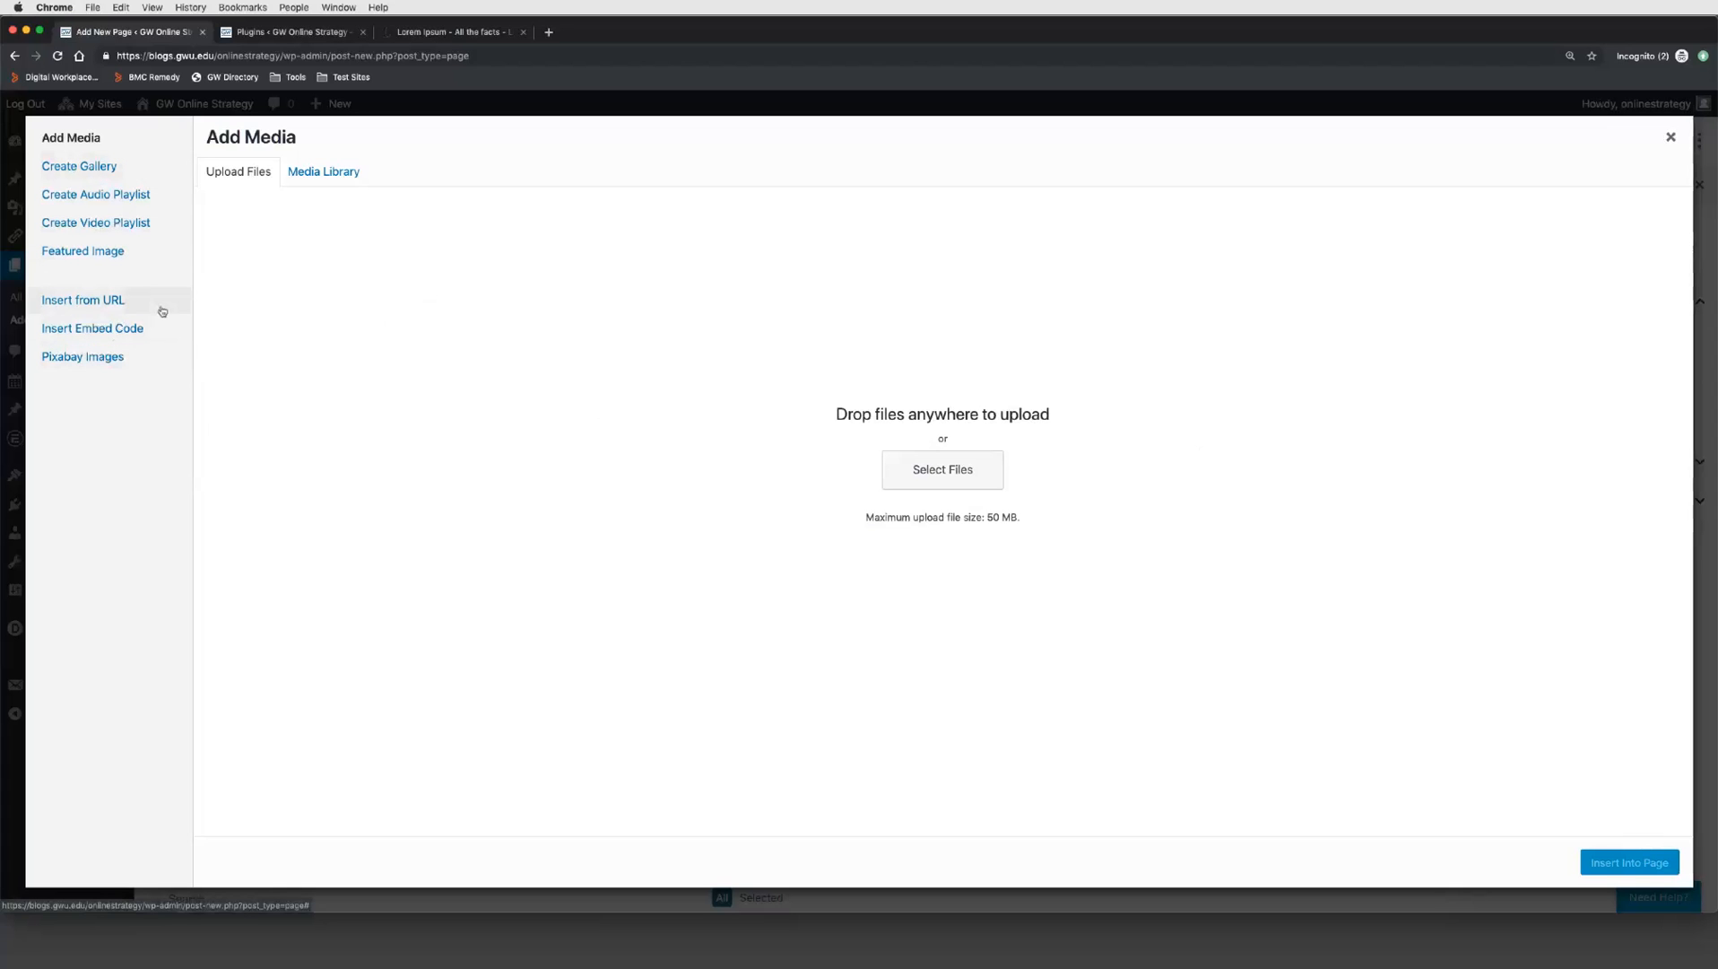
click(75, 359)
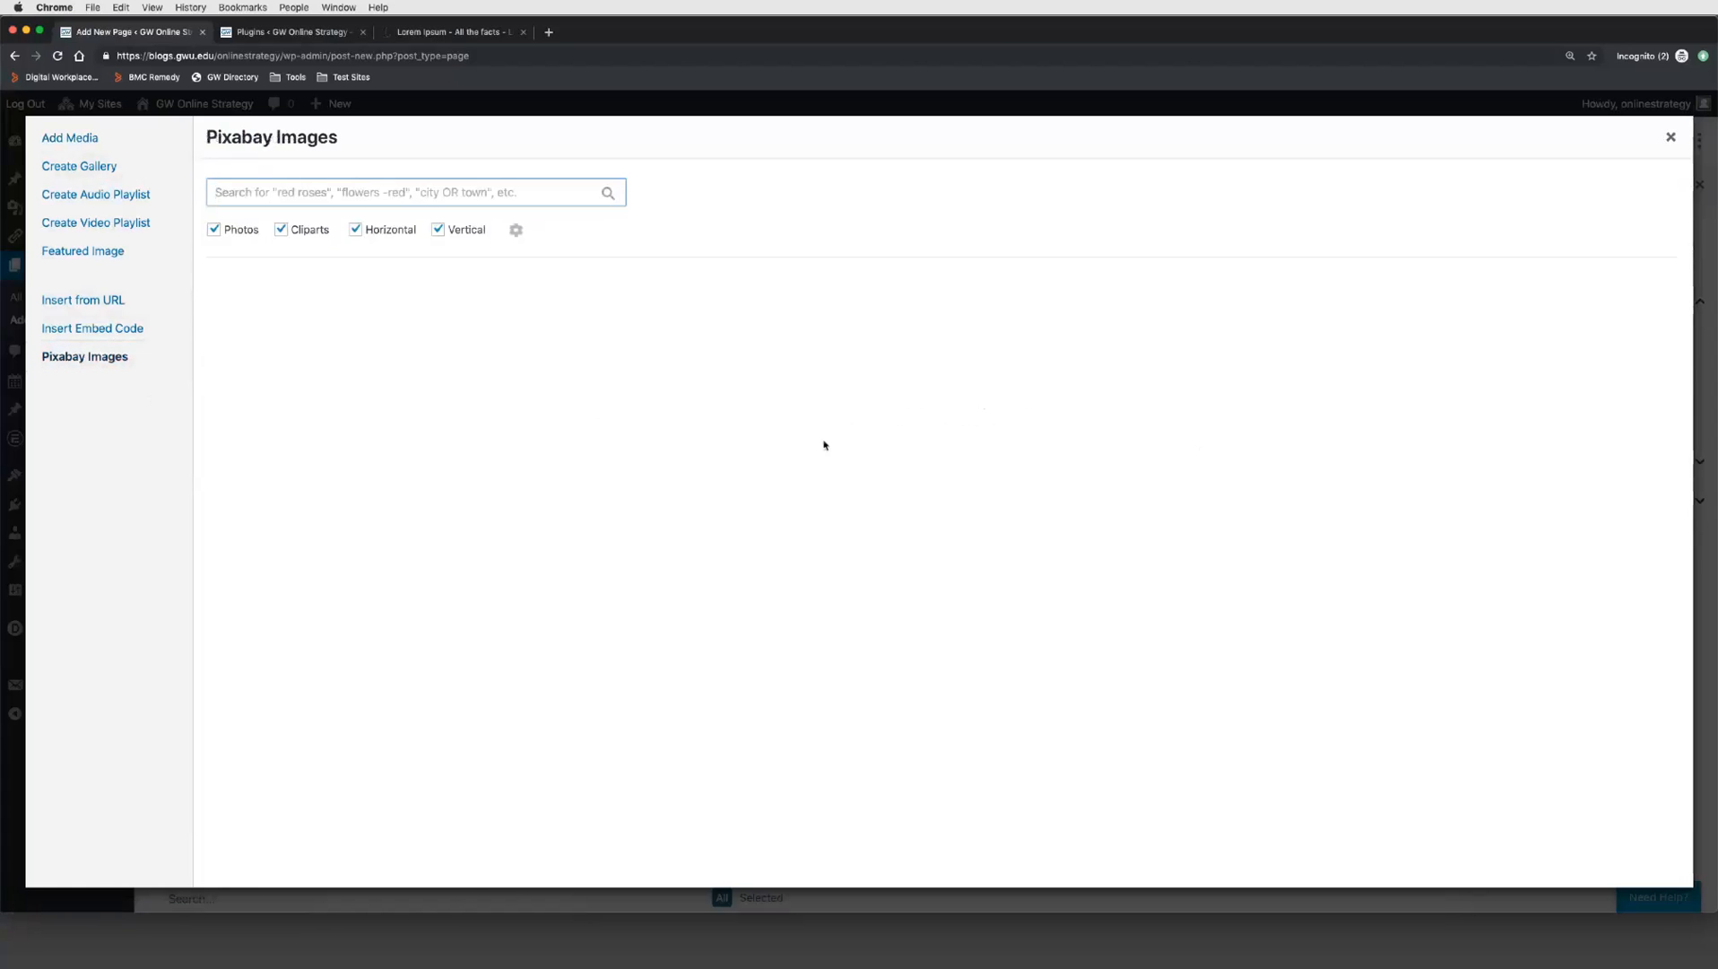
Step: Search the Pixabay images for "puppy"
click(496, 191)
text(puppuy)
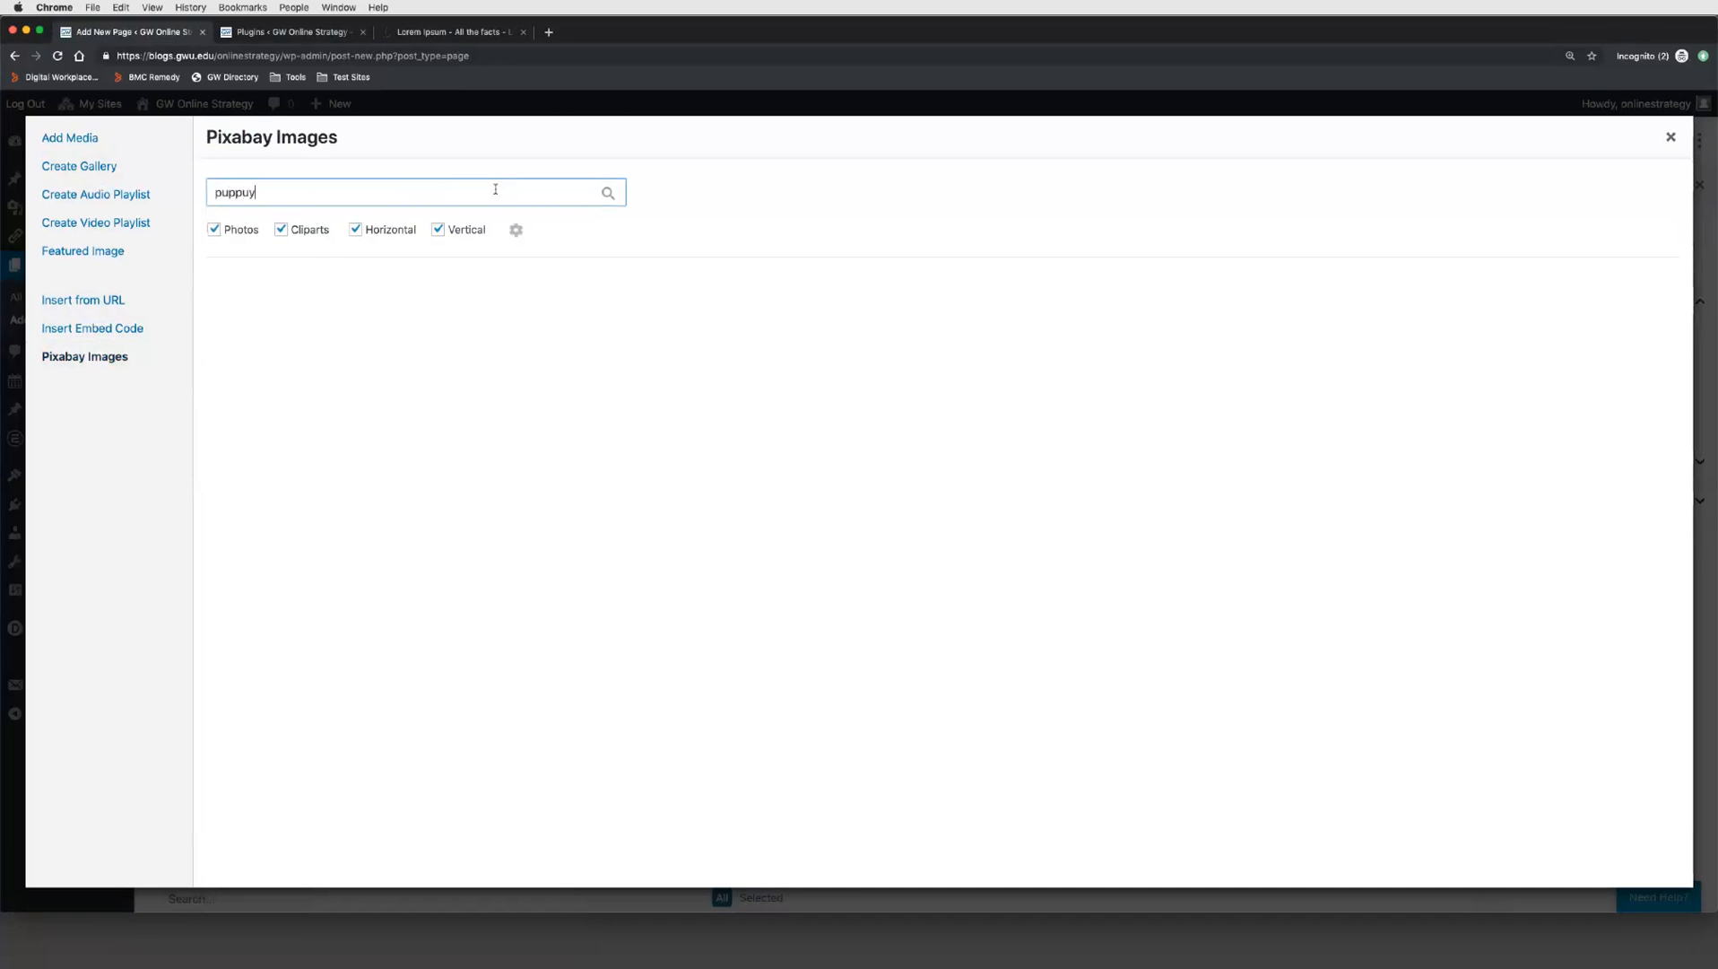
key(Return)
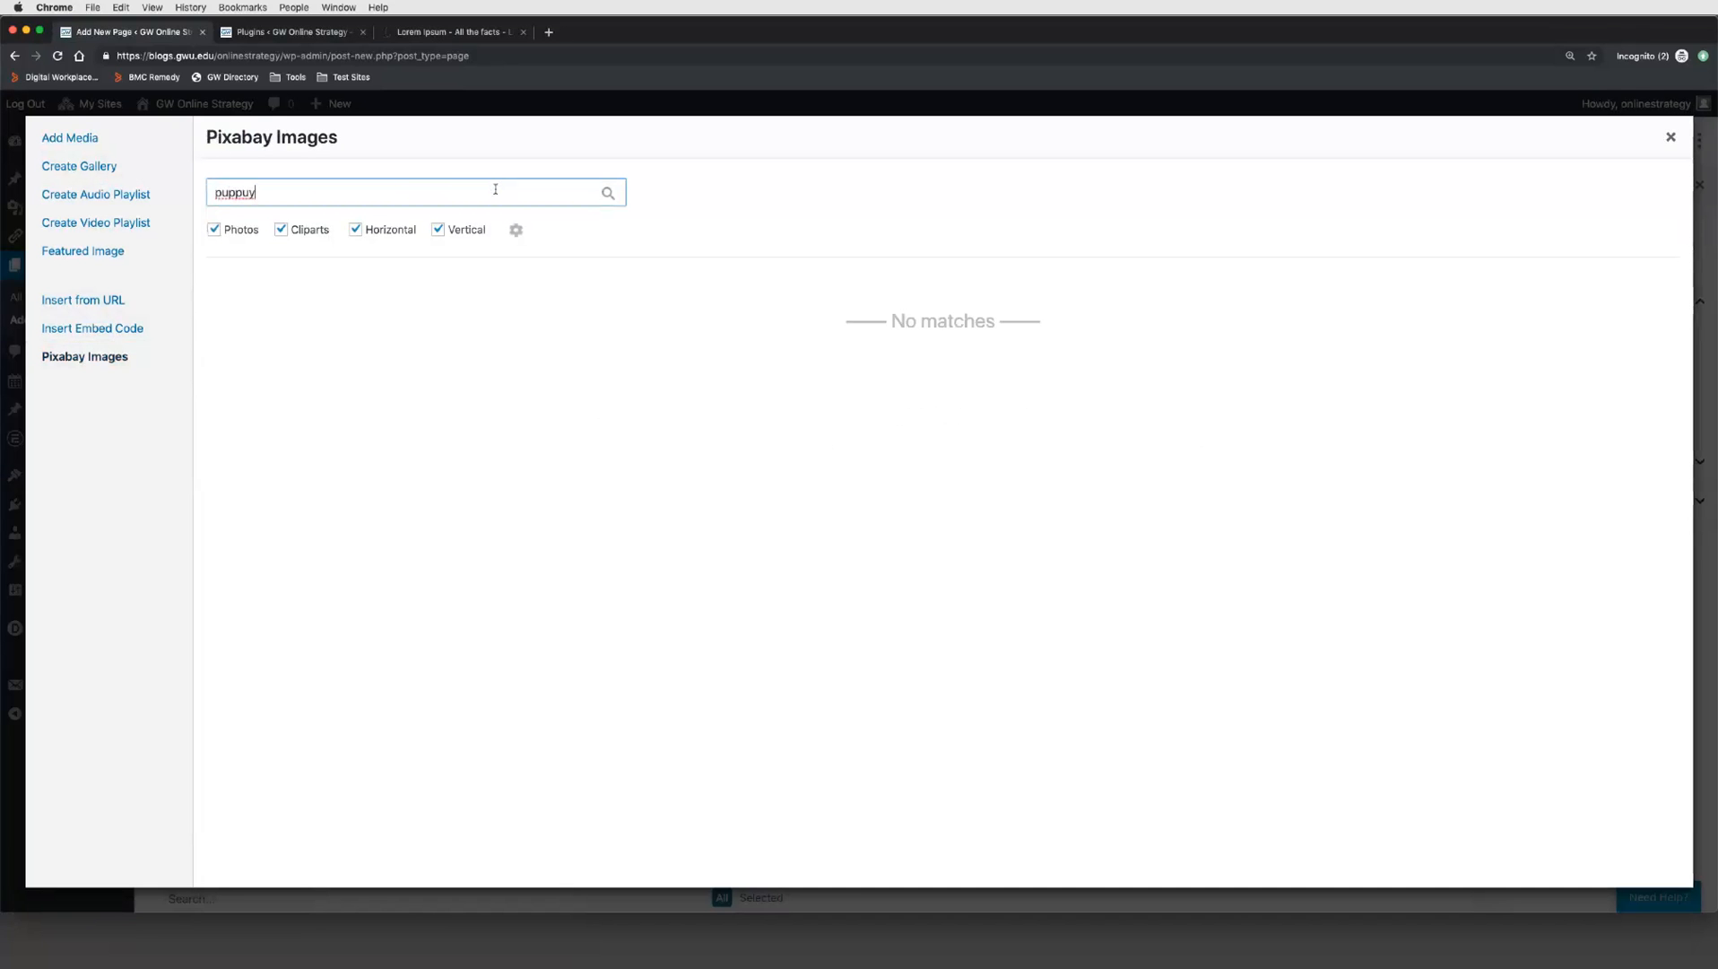
key(BackSpace)
key(BackSpace)
text(y)
key(Return)
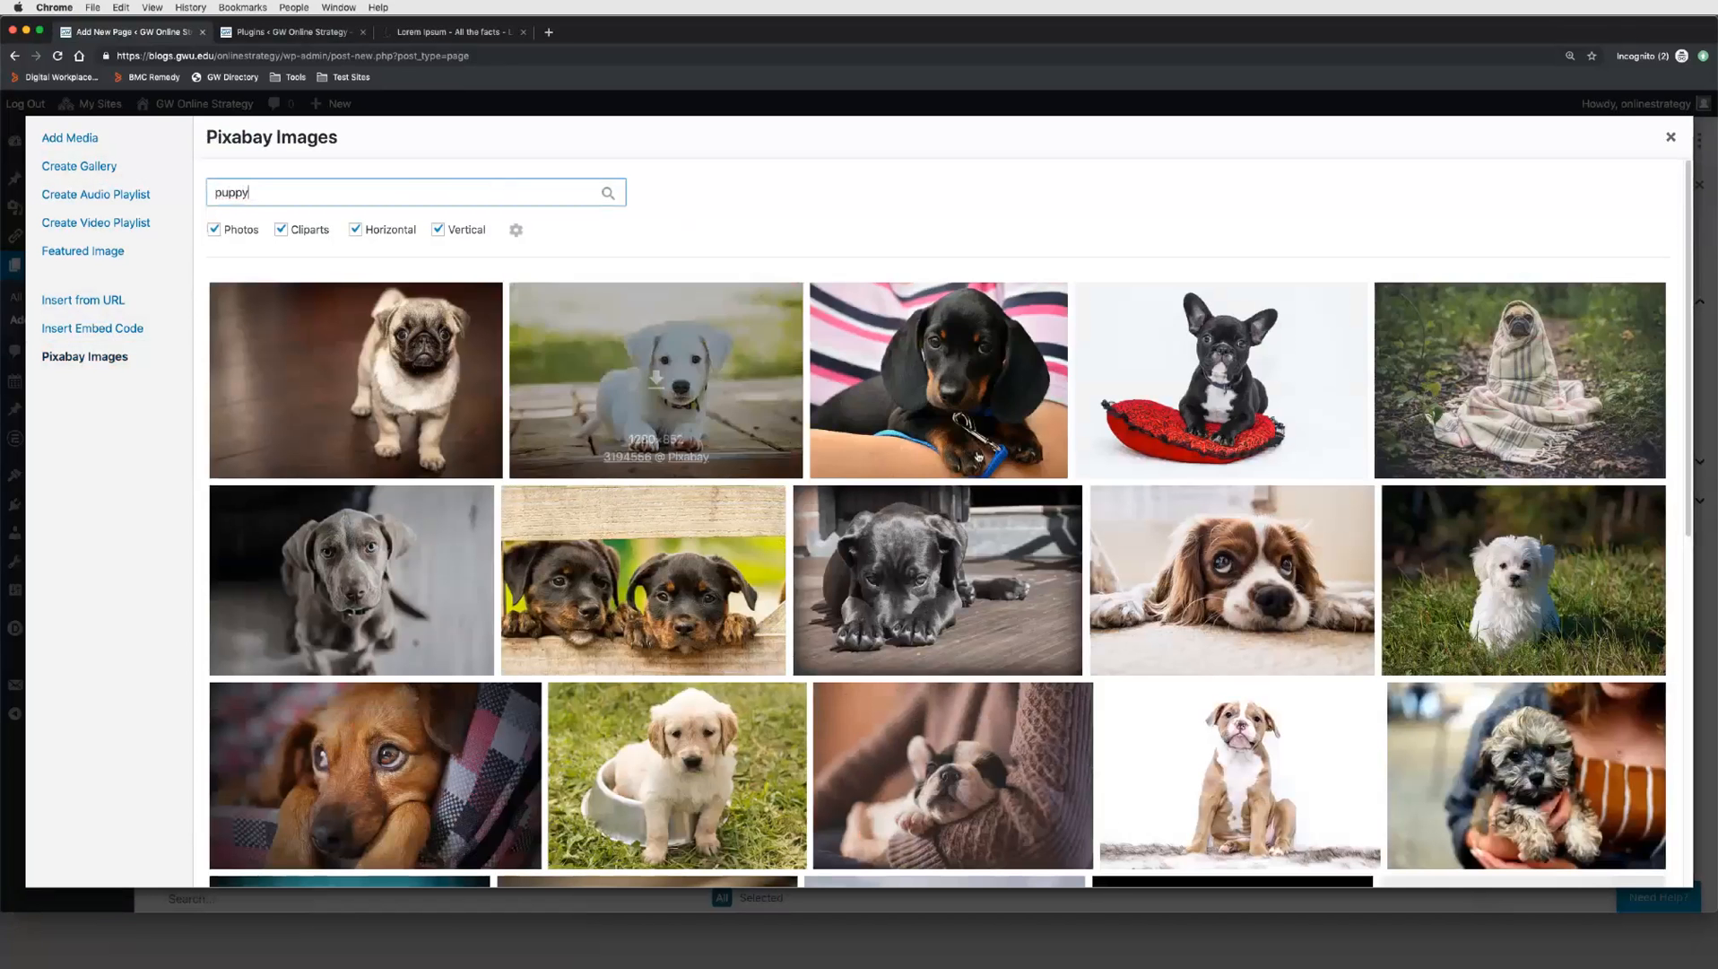
Step: Browse the puppy photos and import the one of the tan puppy in a wooden box
scroll(1045, 504, down, 1)
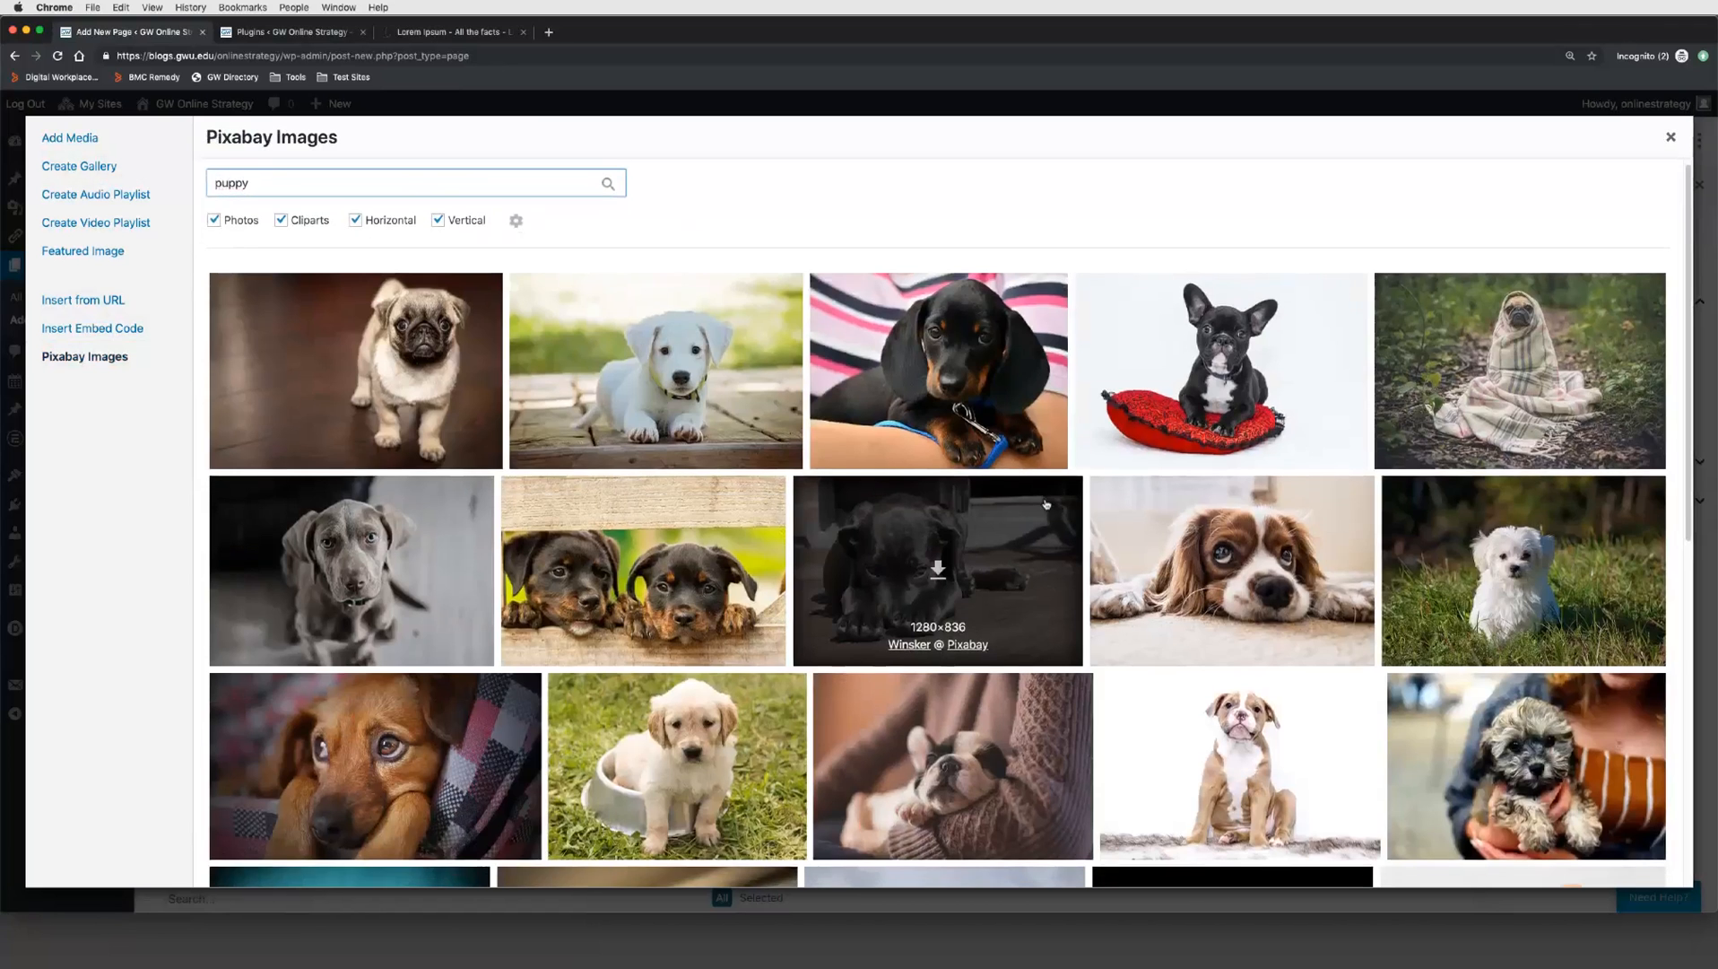
scroll(1045, 504, down, 3)
scroll(1045, 504, up, 3)
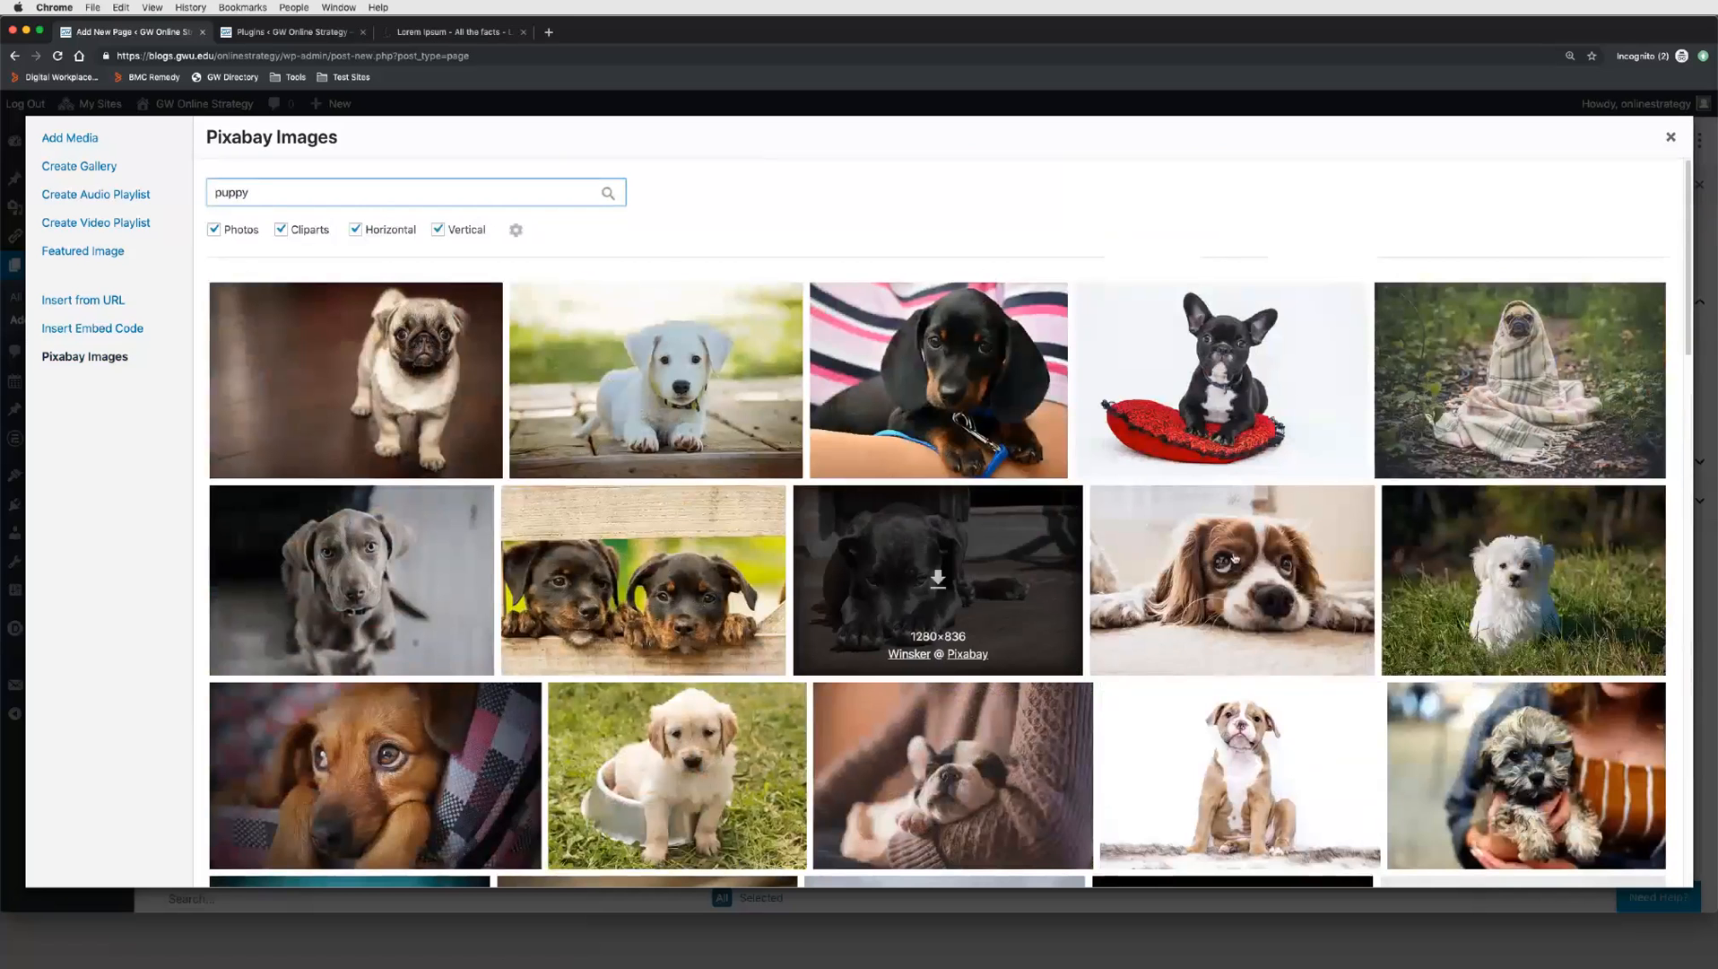
scroll(1087, 595, down, 2)
scroll(1087, 595, down, 1)
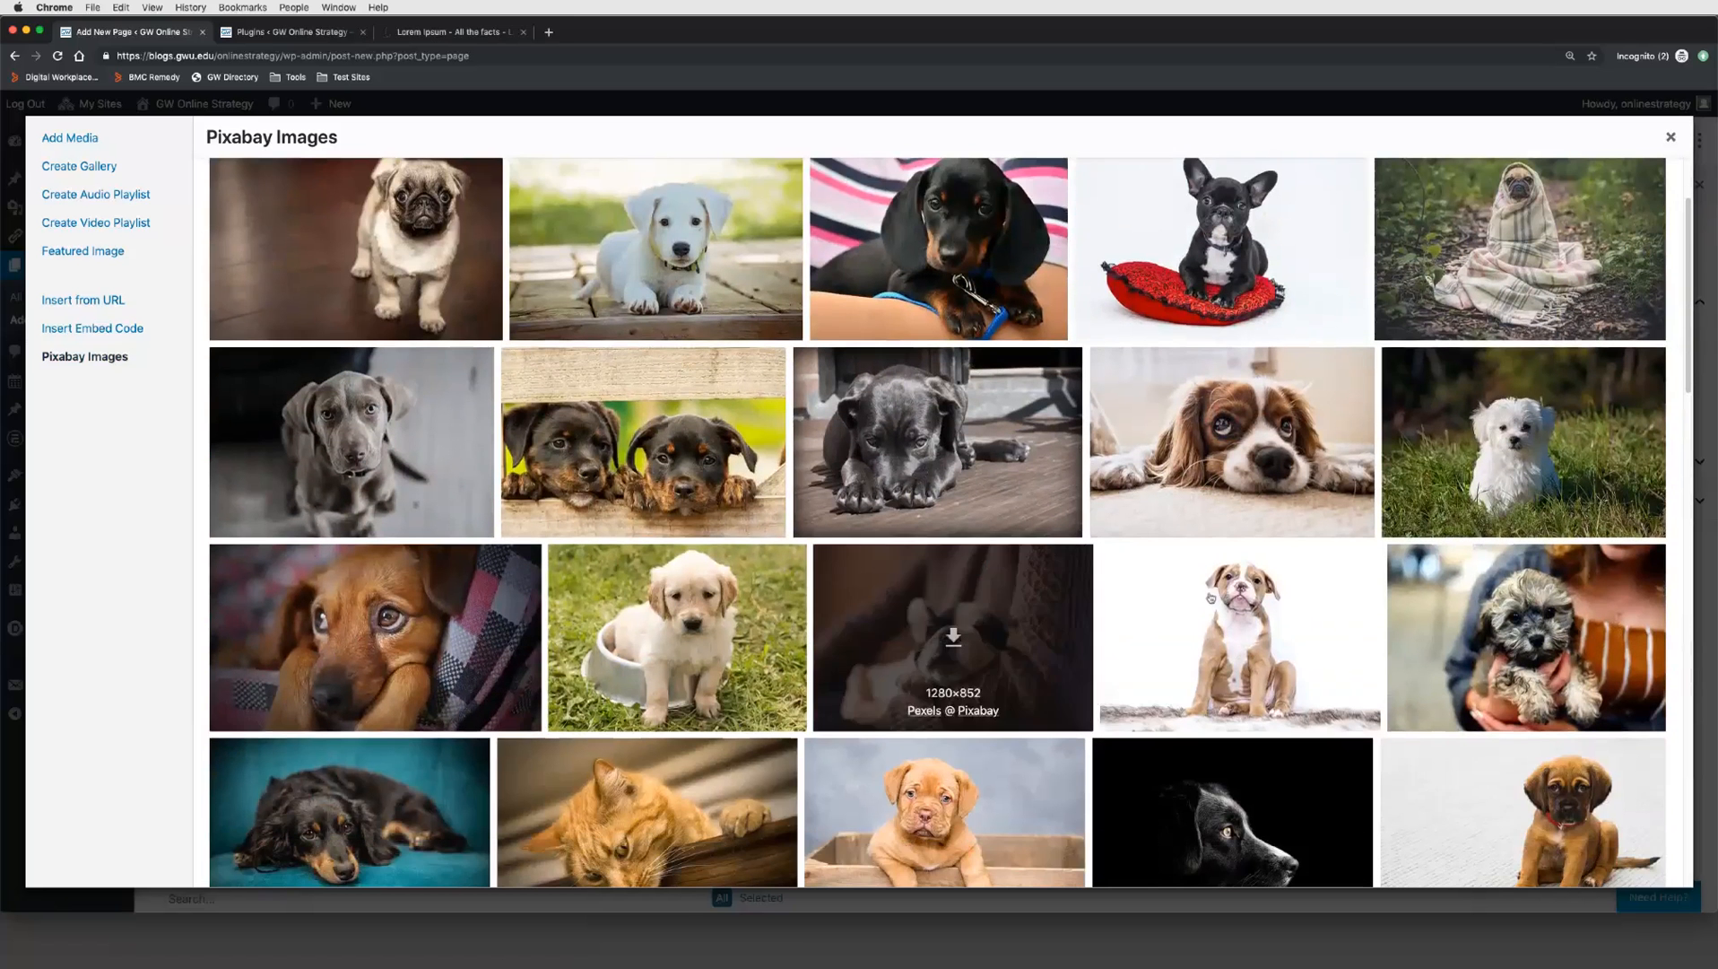
scroll(983, 565, down, 1)
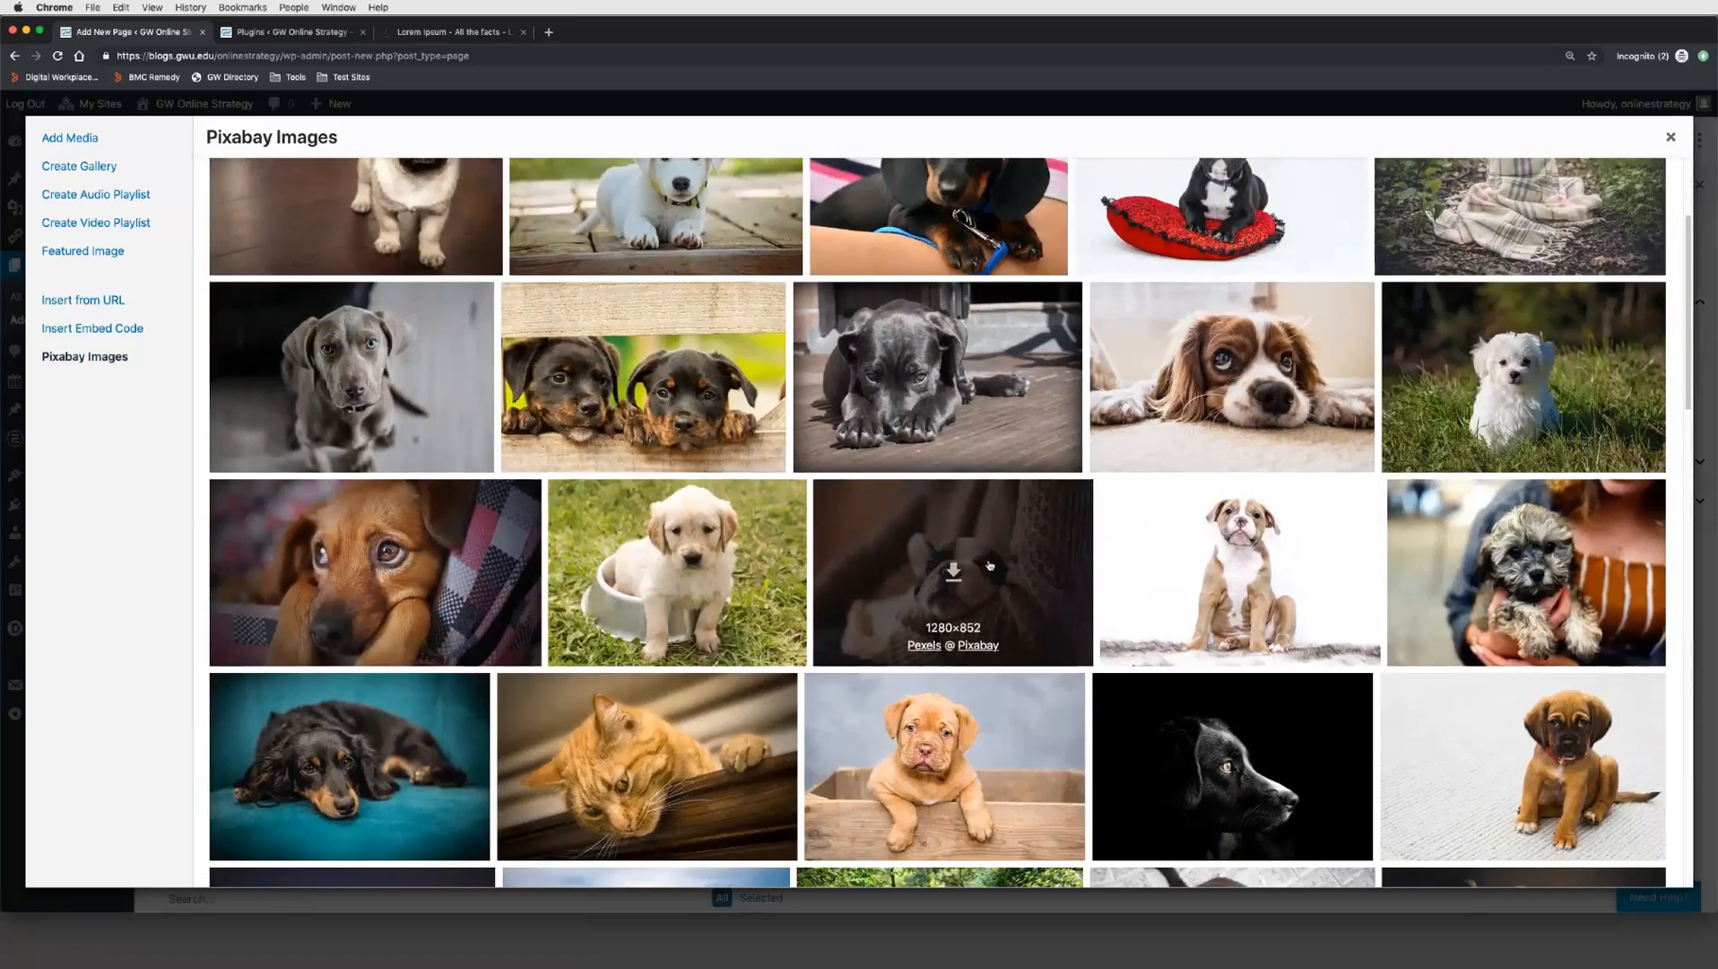
mouse_move(945, 773)
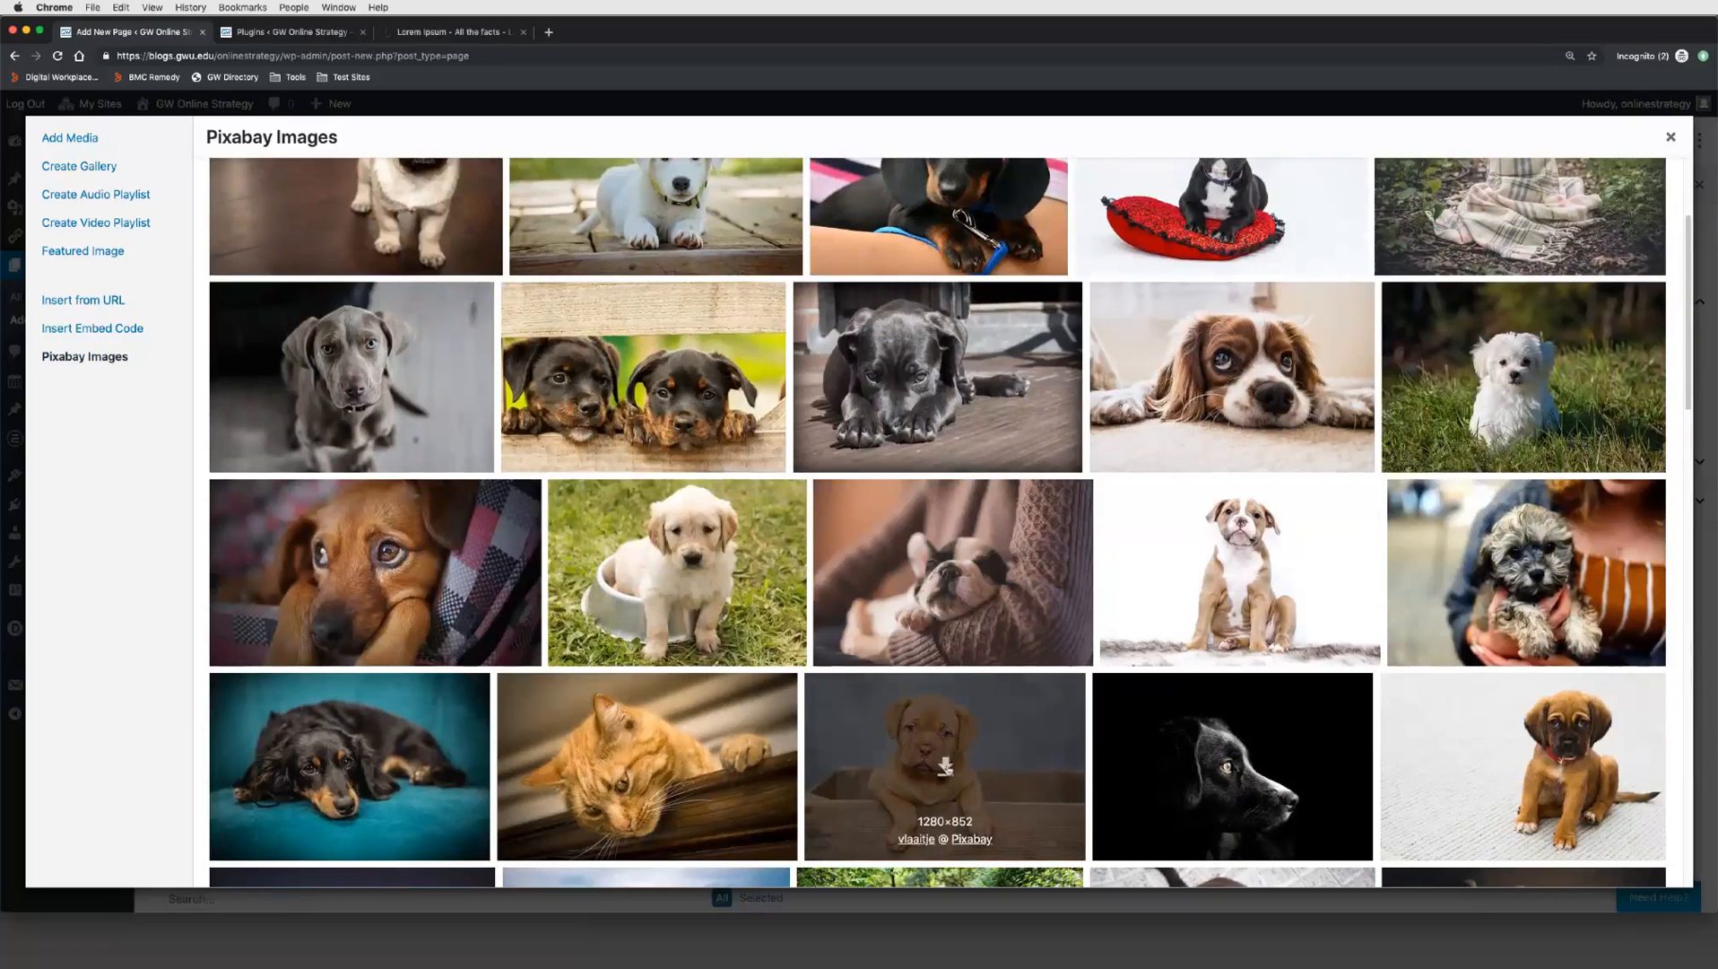
click(945, 767)
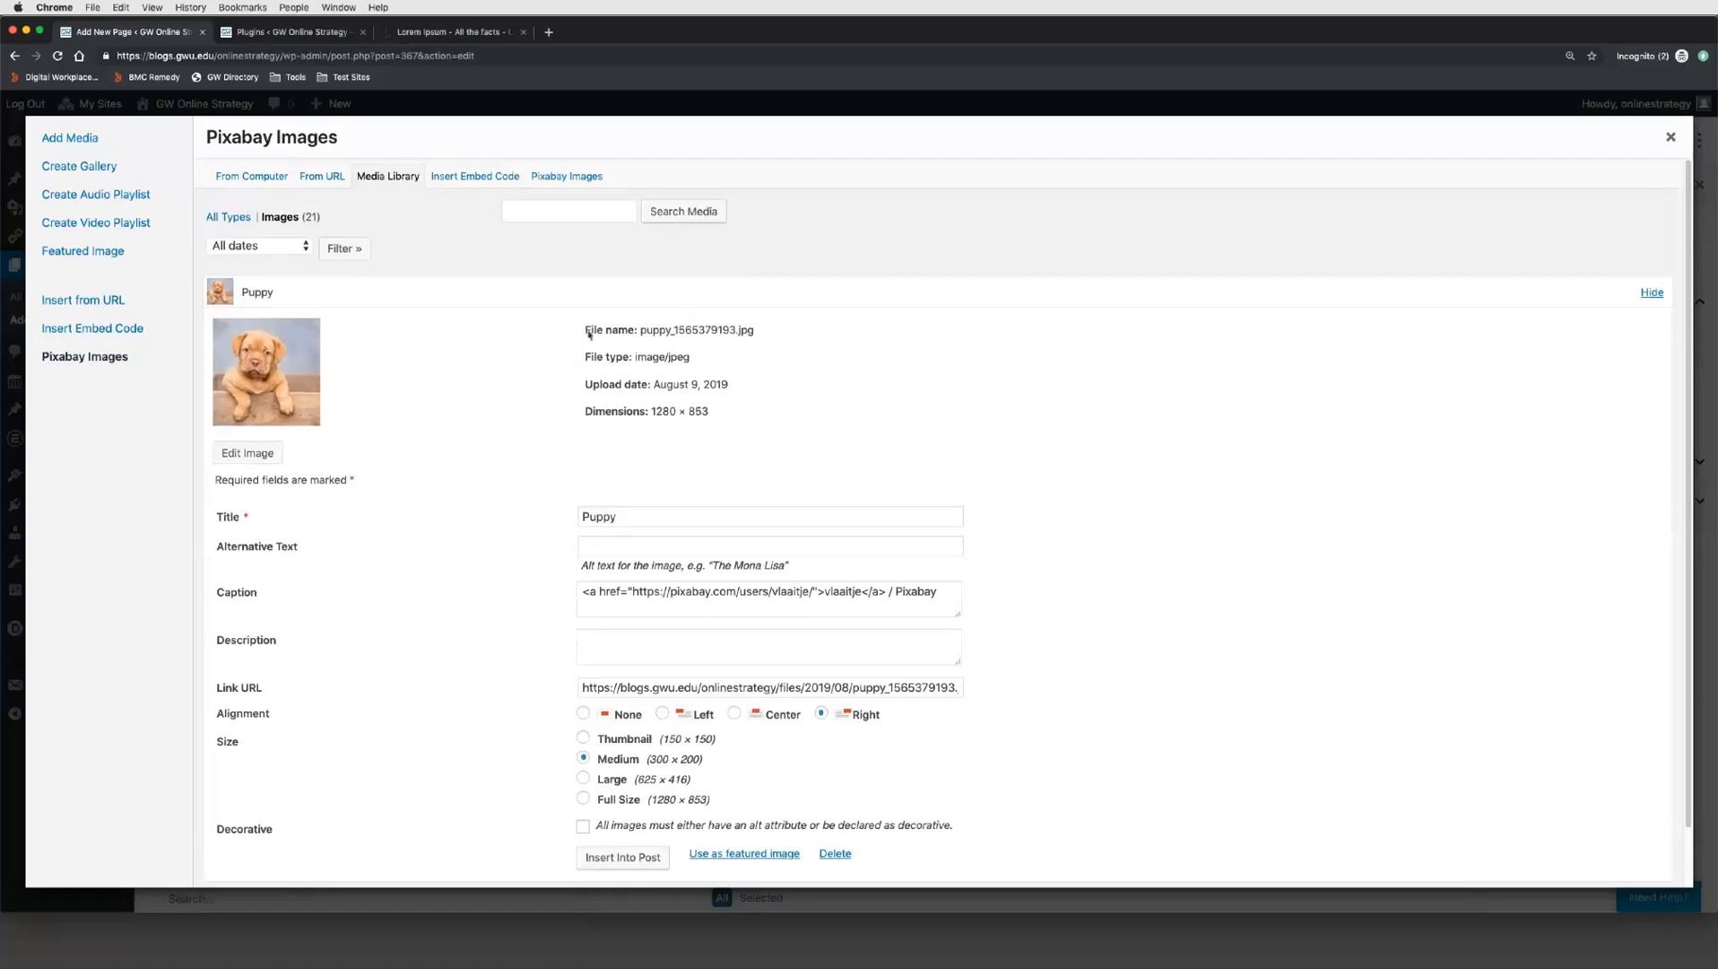
Step: Examine the imported image's file name, file type, dimensions, required-field mark and title and alternative text labels
drag(591, 330, 754, 332)
drag(638, 358, 684, 358)
drag(627, 413, 710, 413)
click(531, 492)
scroll(520, 493, down, 2)
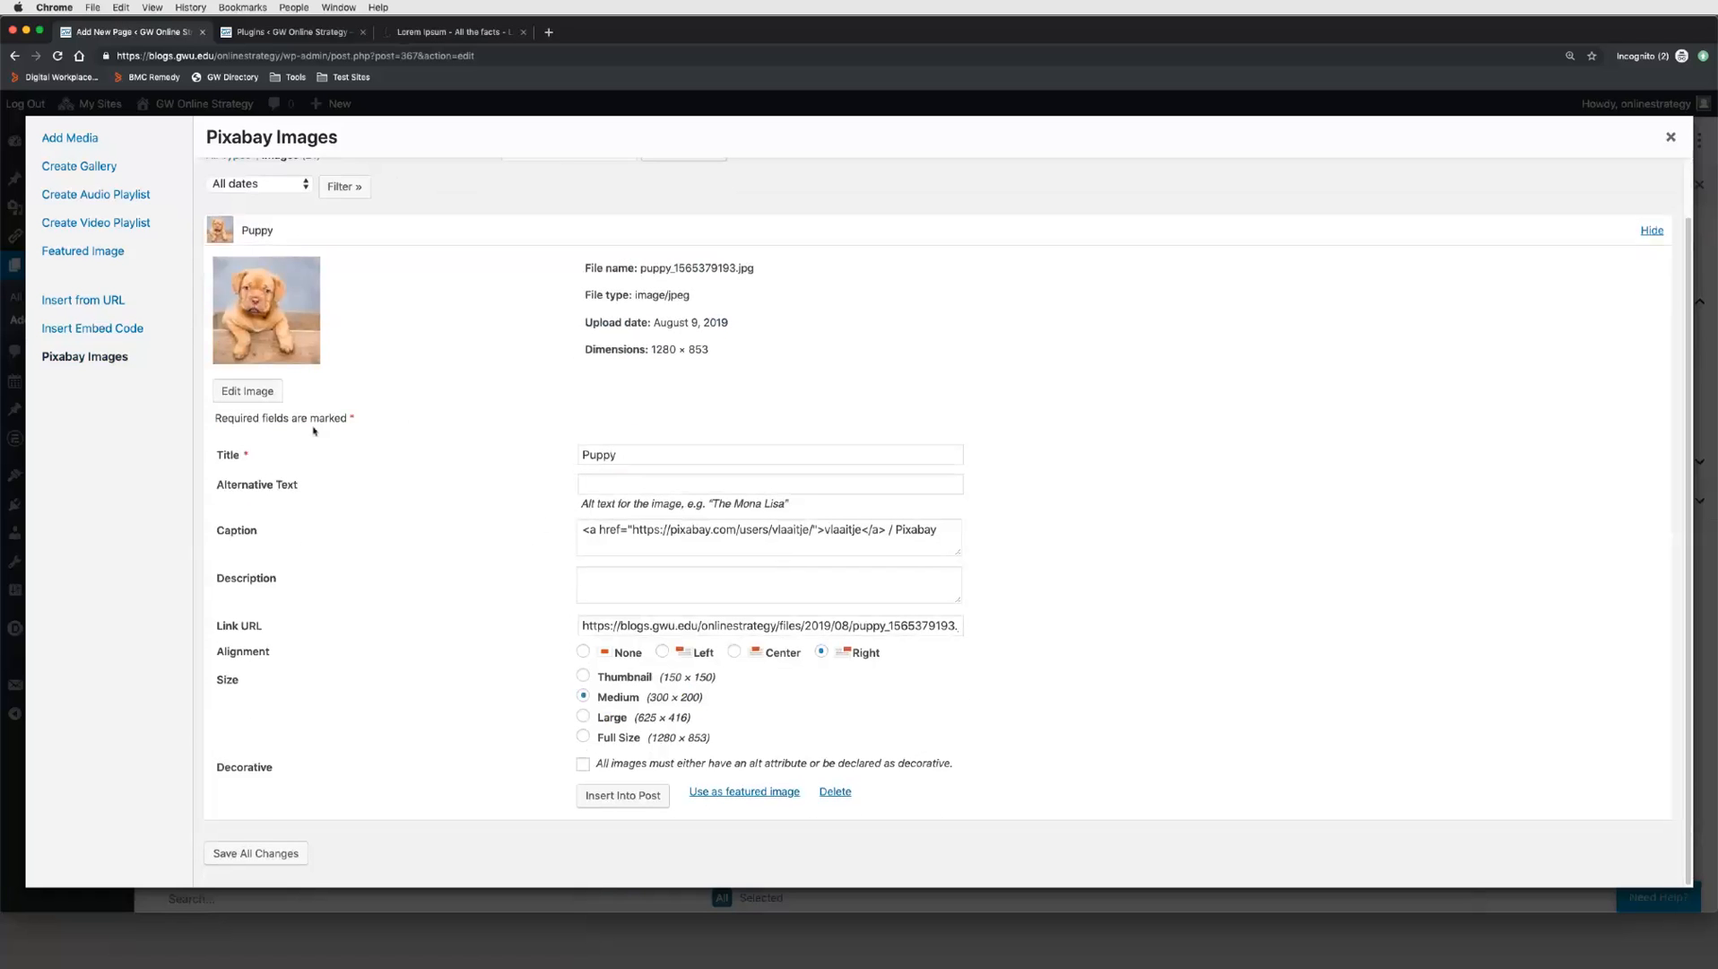
drag(346, 418, 355, 419)
drag(250, 455, 299, 493)
Step: Set the puppy image's alternative text to "Puppy stares out at you from a box"
click(595, 483)
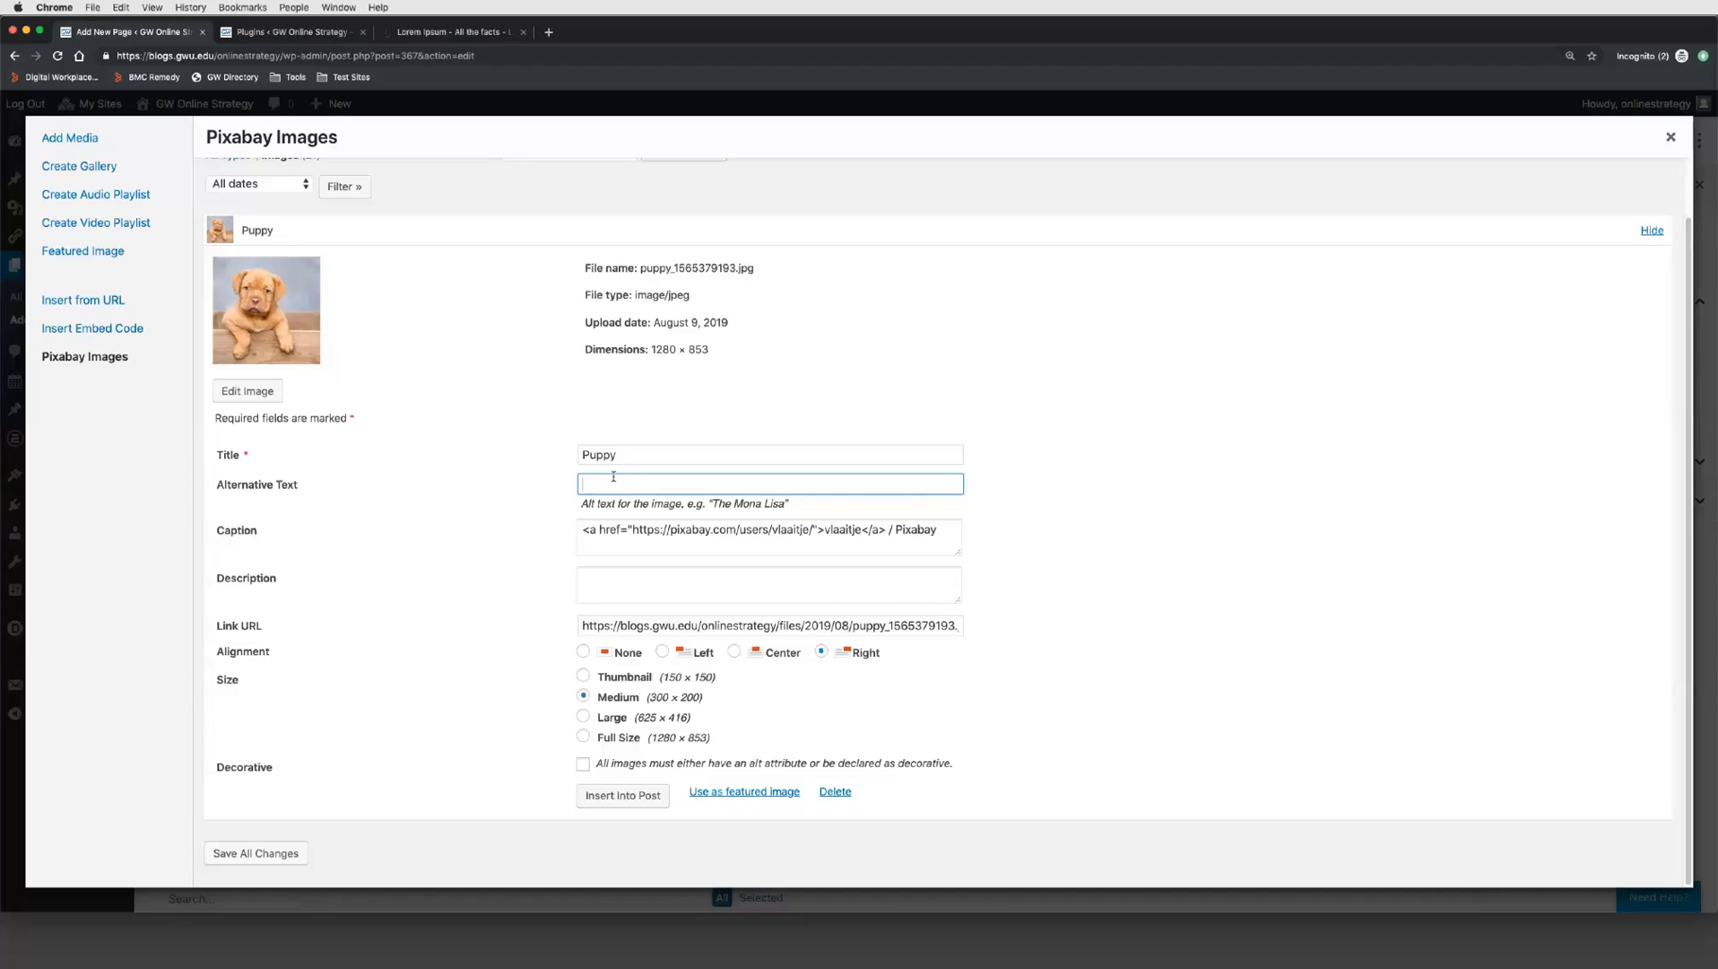
text(Puppy stares out at you from a box)
drag(775, 485, 601, 477)
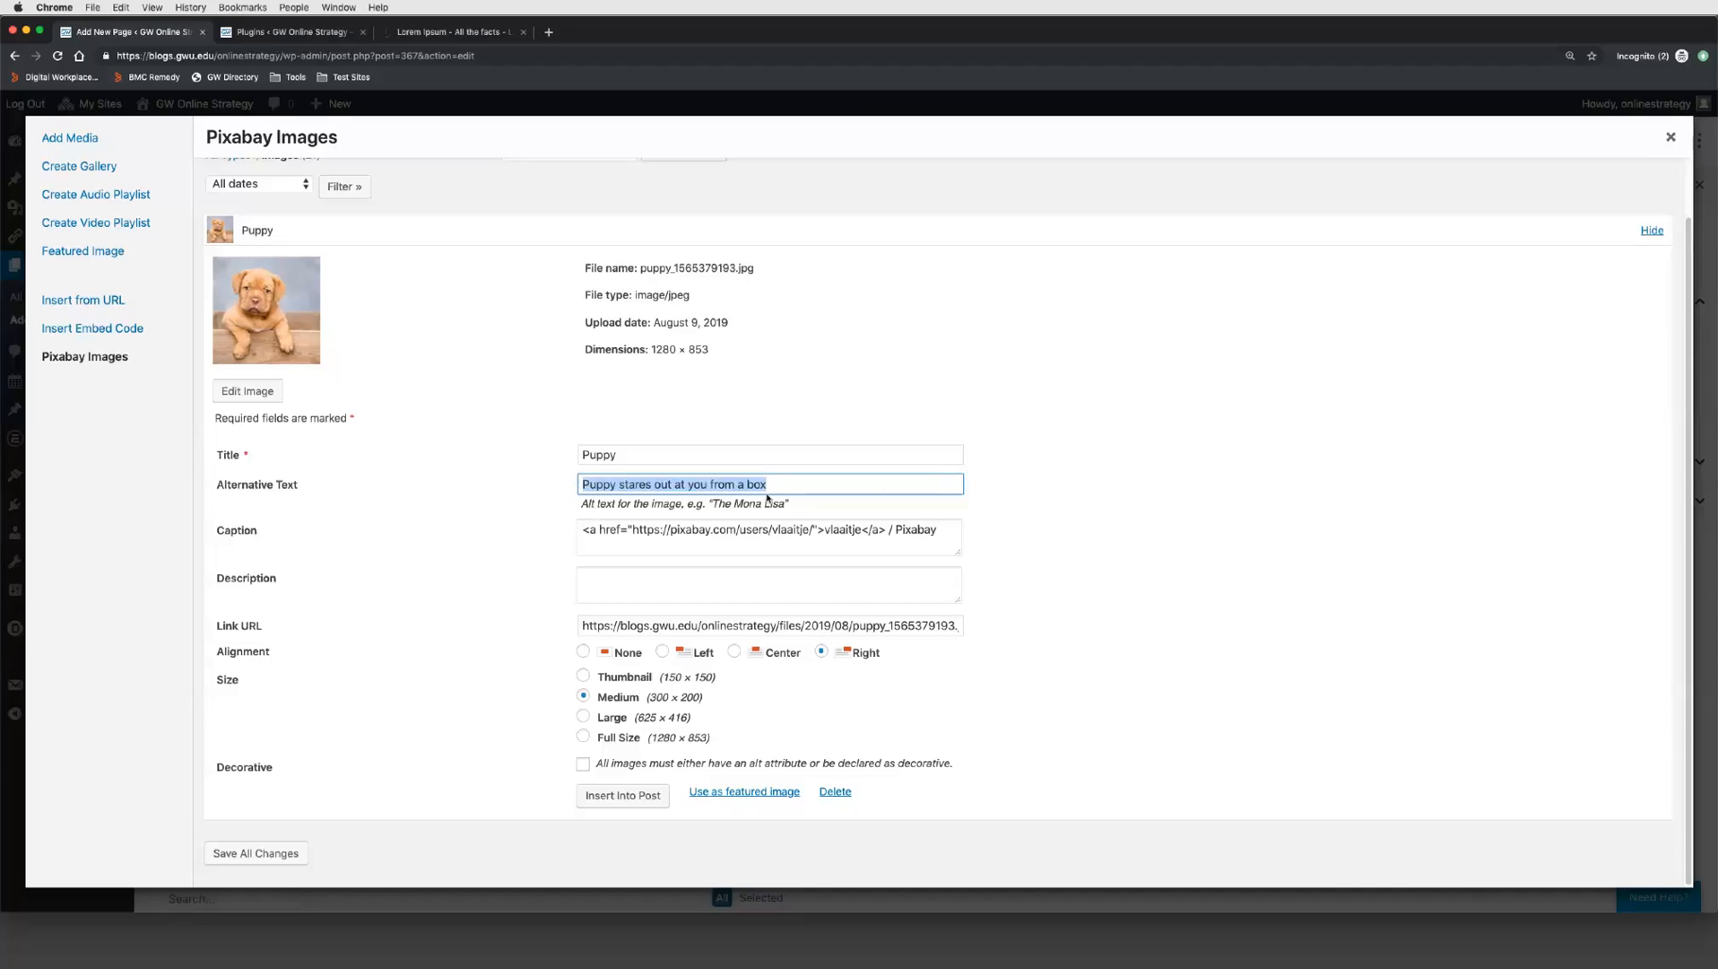
click(787, 487)
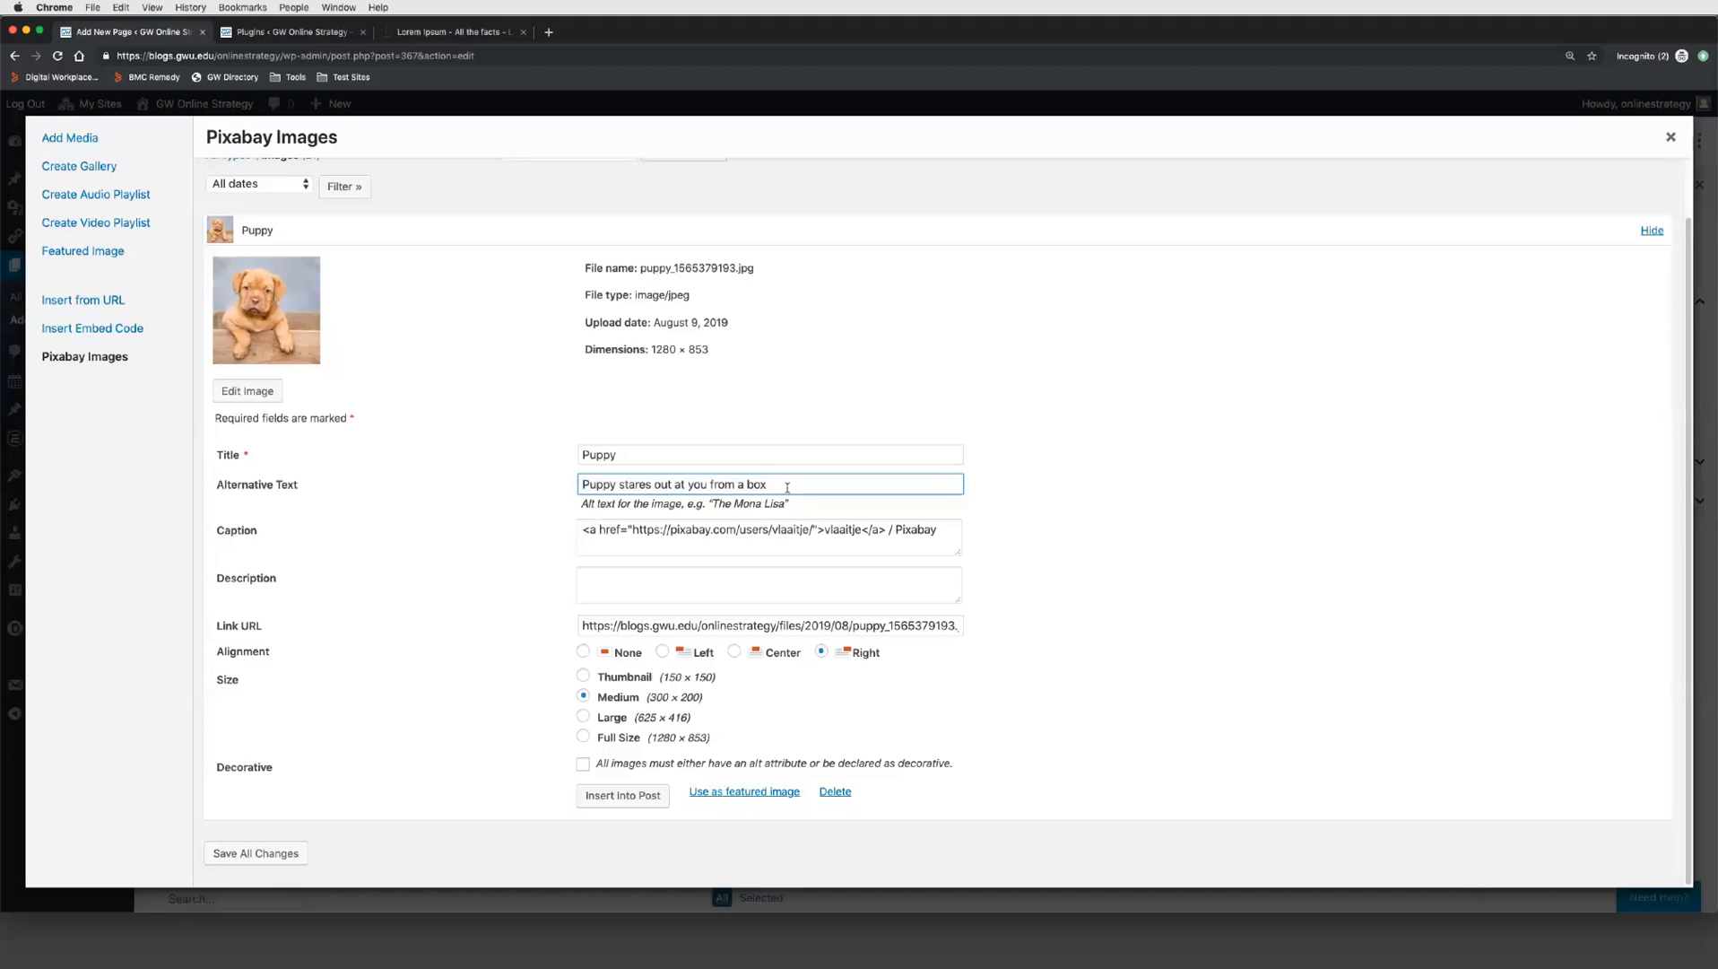
triple_click(781, 481)
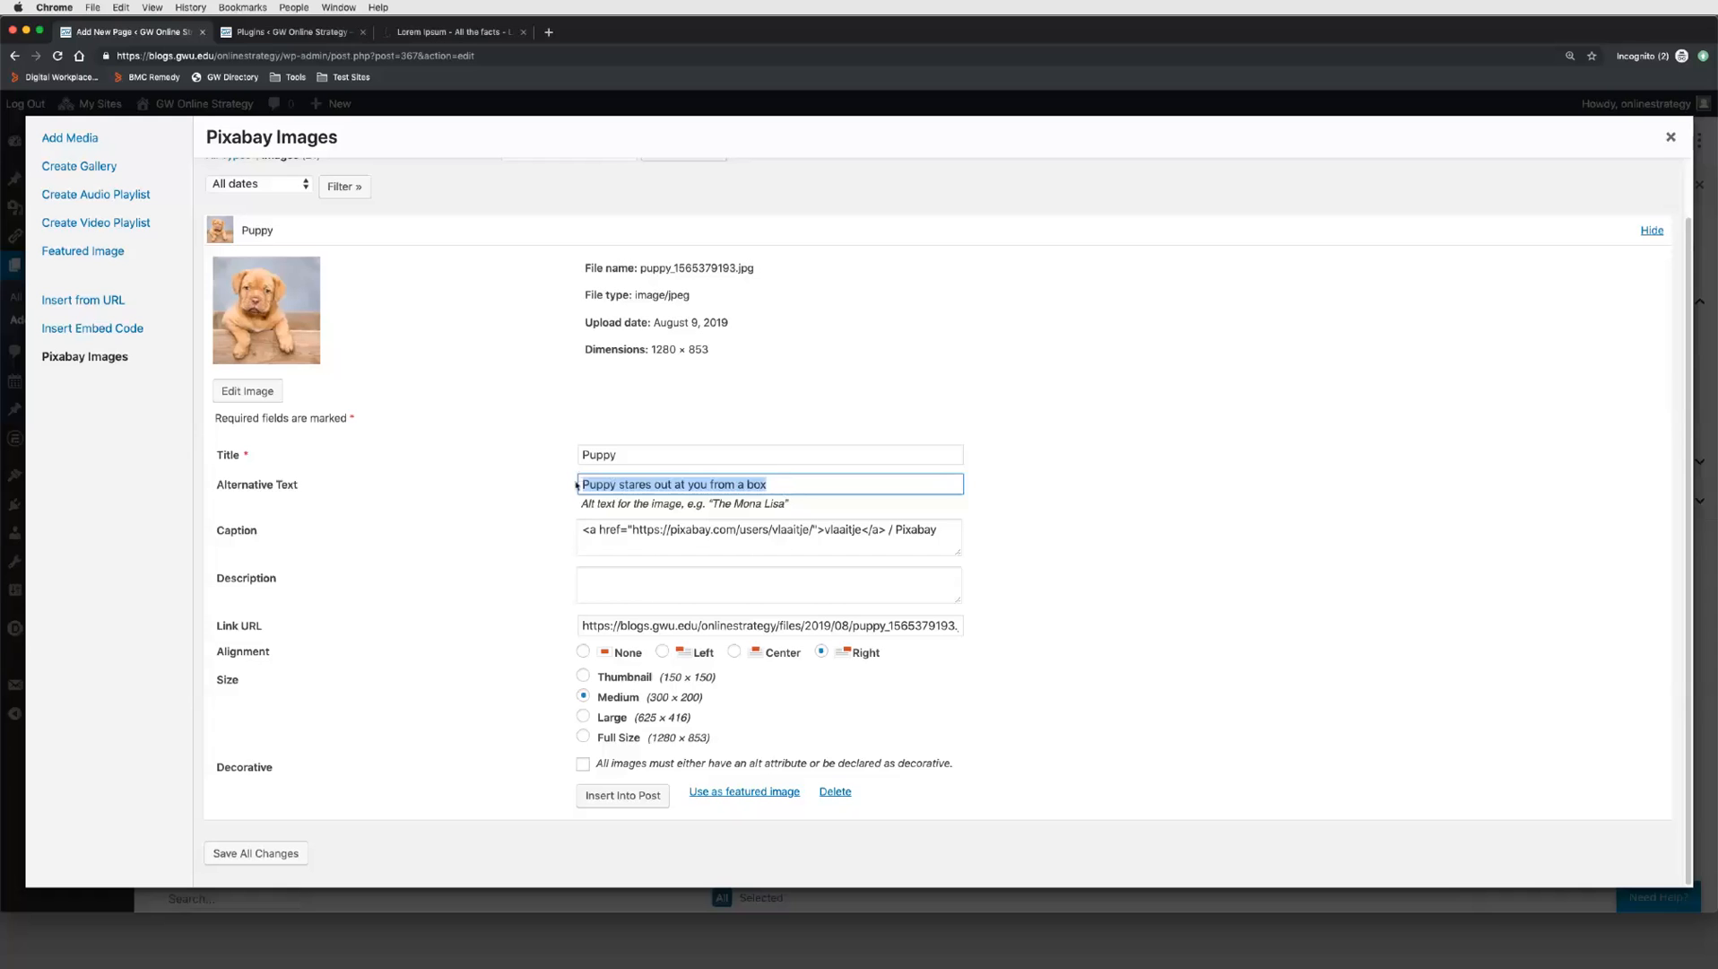
click(776, 483)
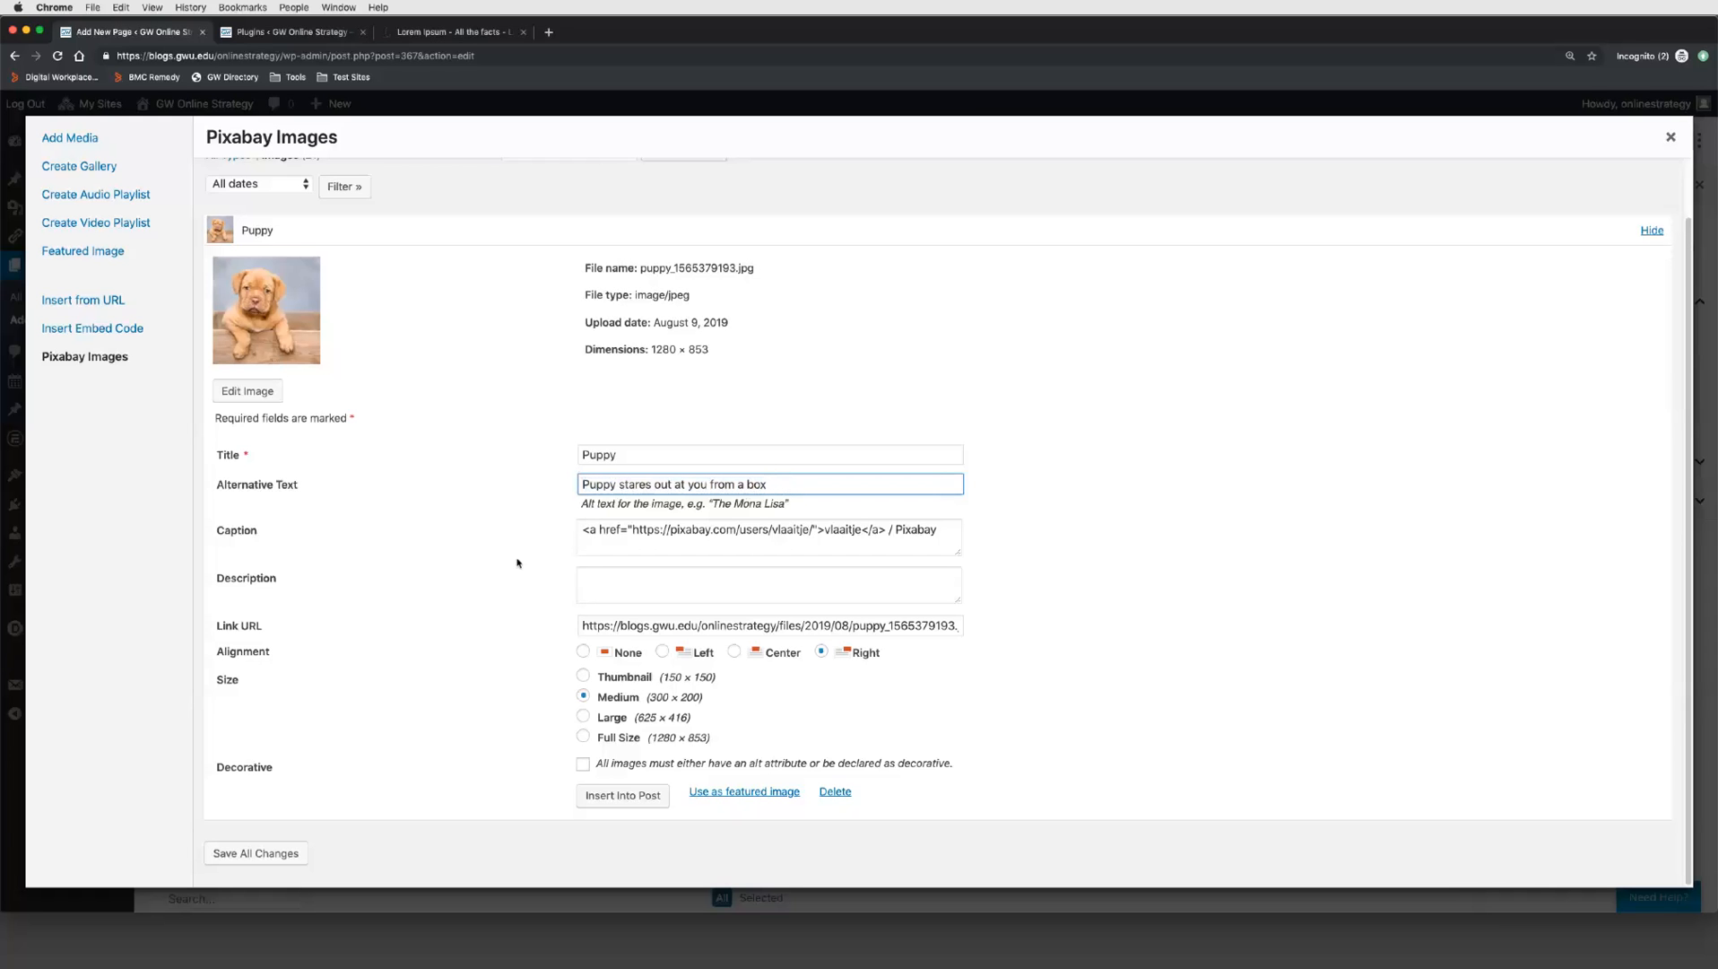
drag(216, 484, 302, 491)
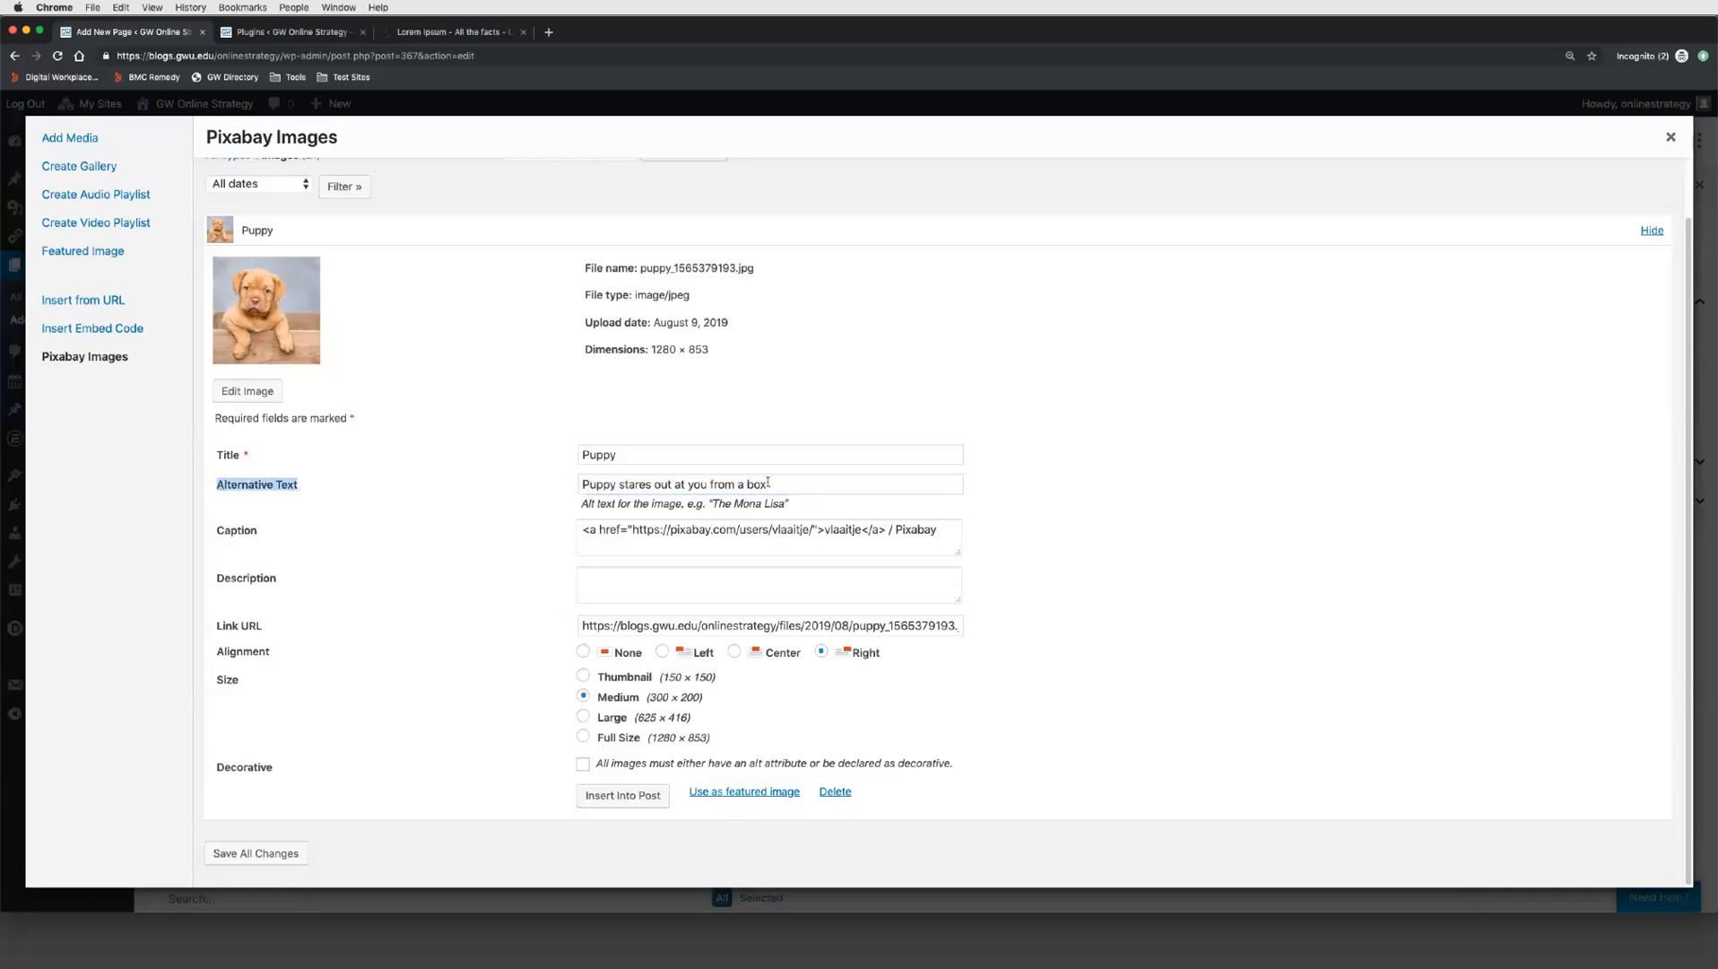
drag(767, 484, 579, 485)
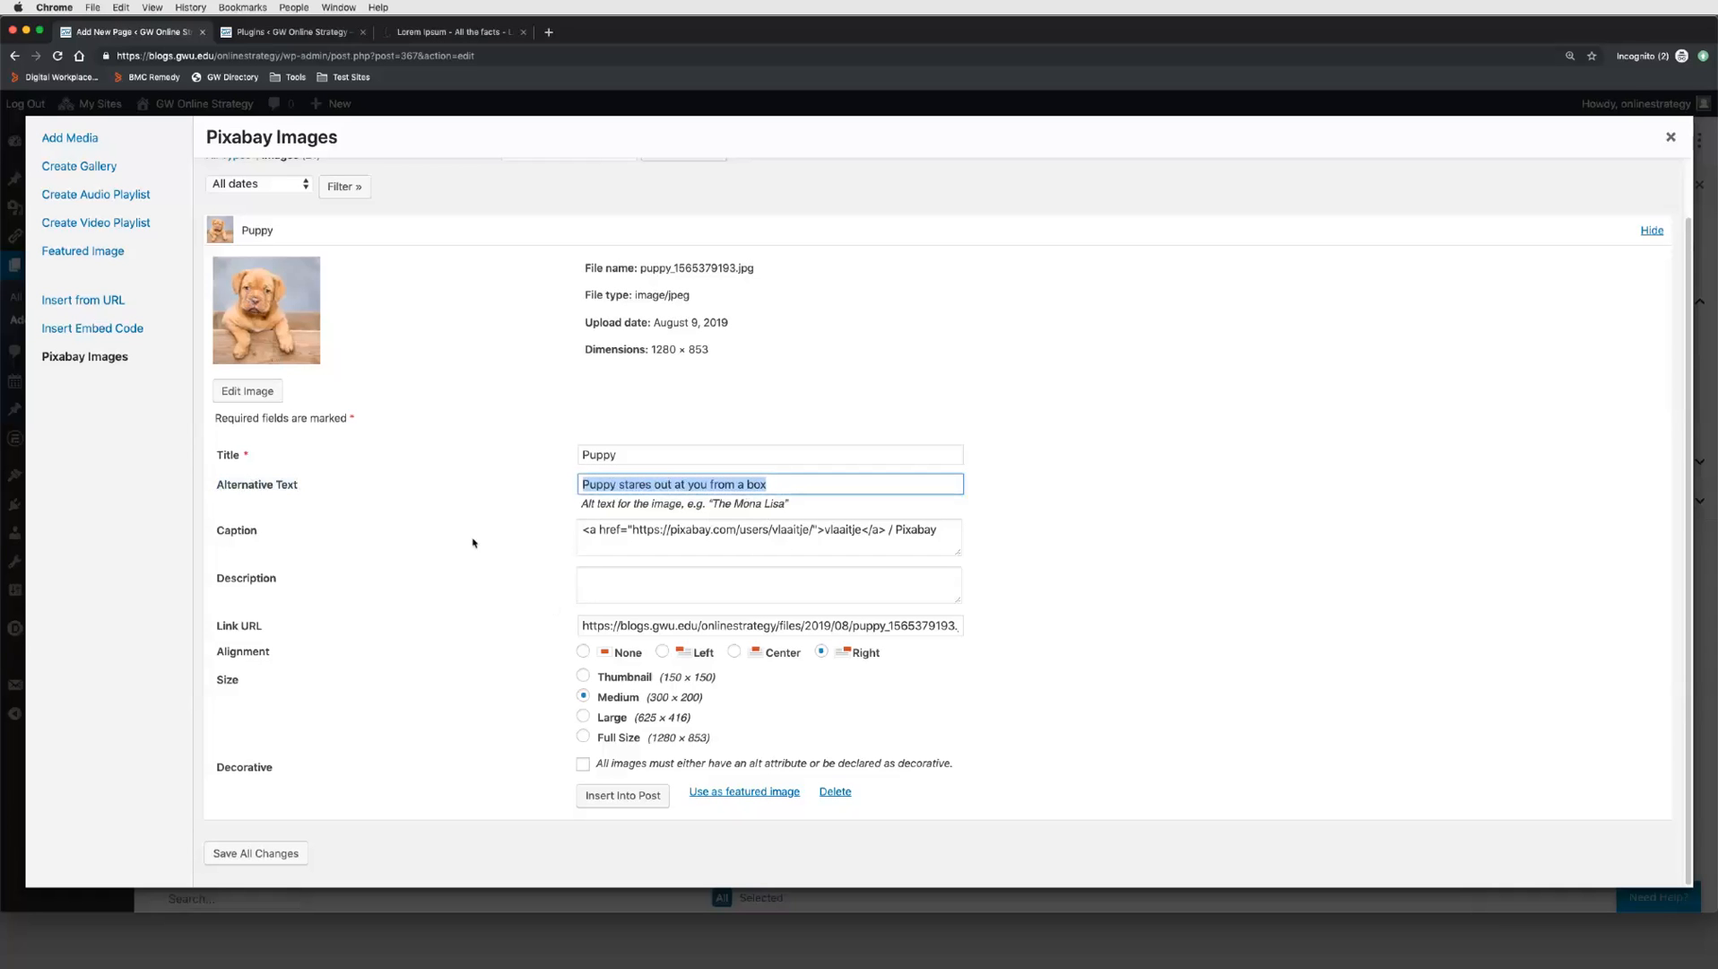
click(1100, 680)
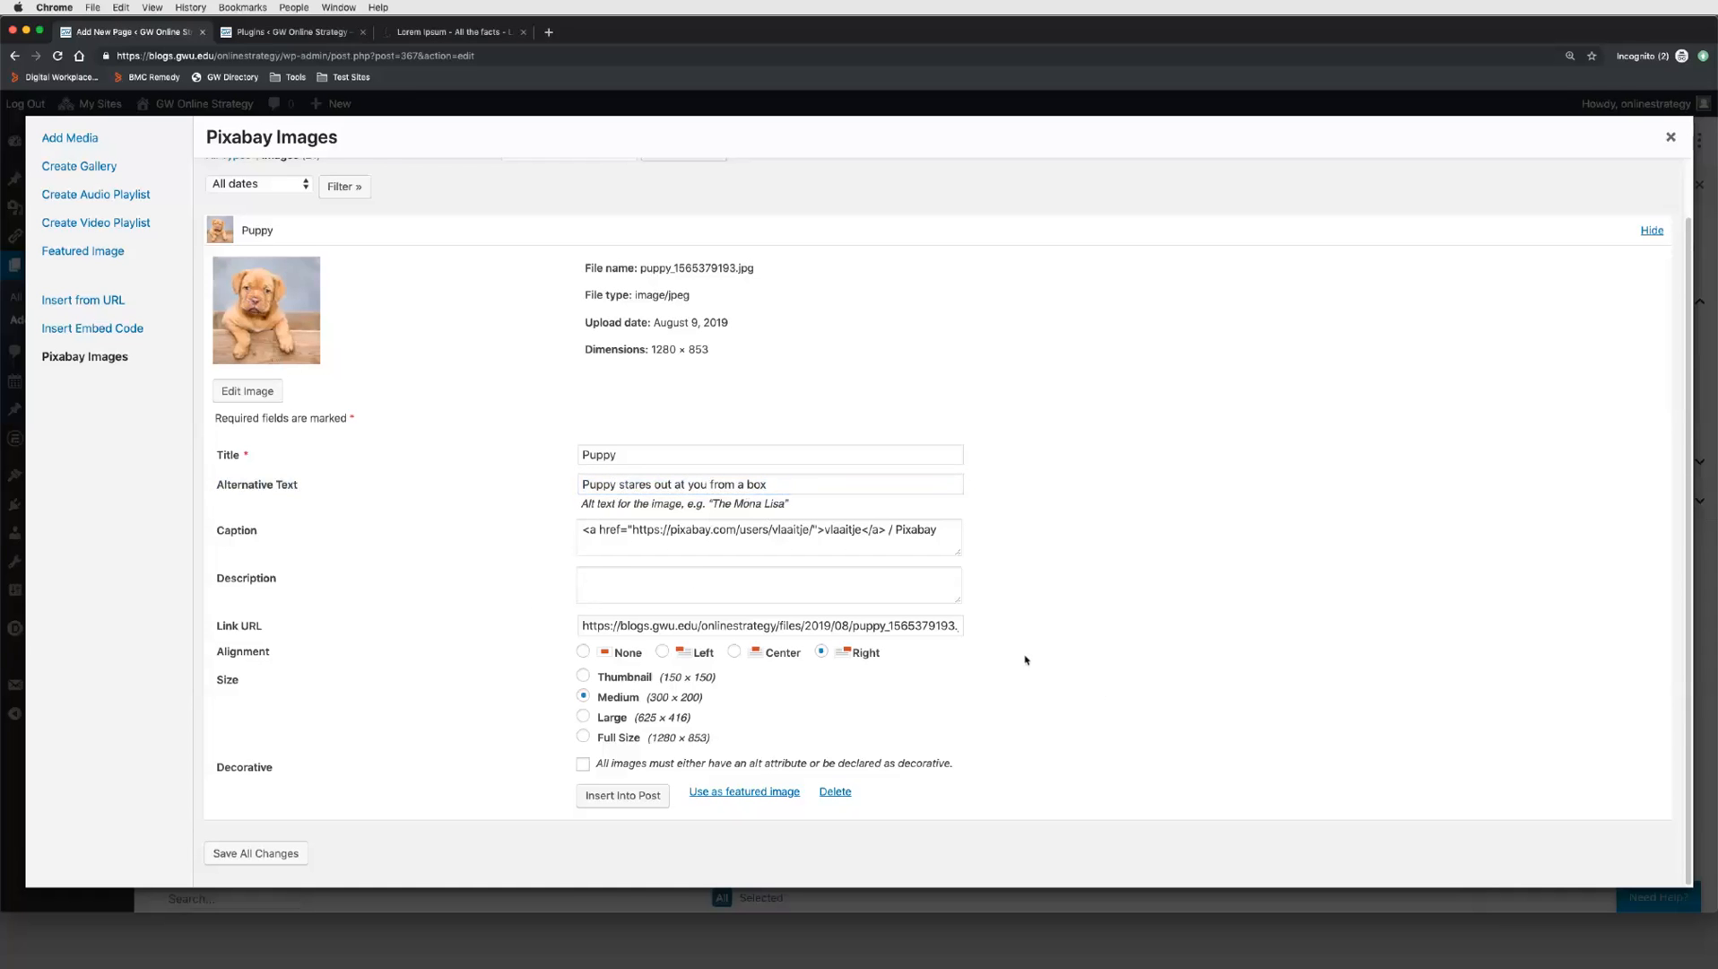
Step: Review the caption setting and save all changes to the puppy image's details
scroll(1025, 659, up, 1)
scroll(1025, 659, down, 1)
double_click(249, 535)
click(1016, 596)
click(262, 854)
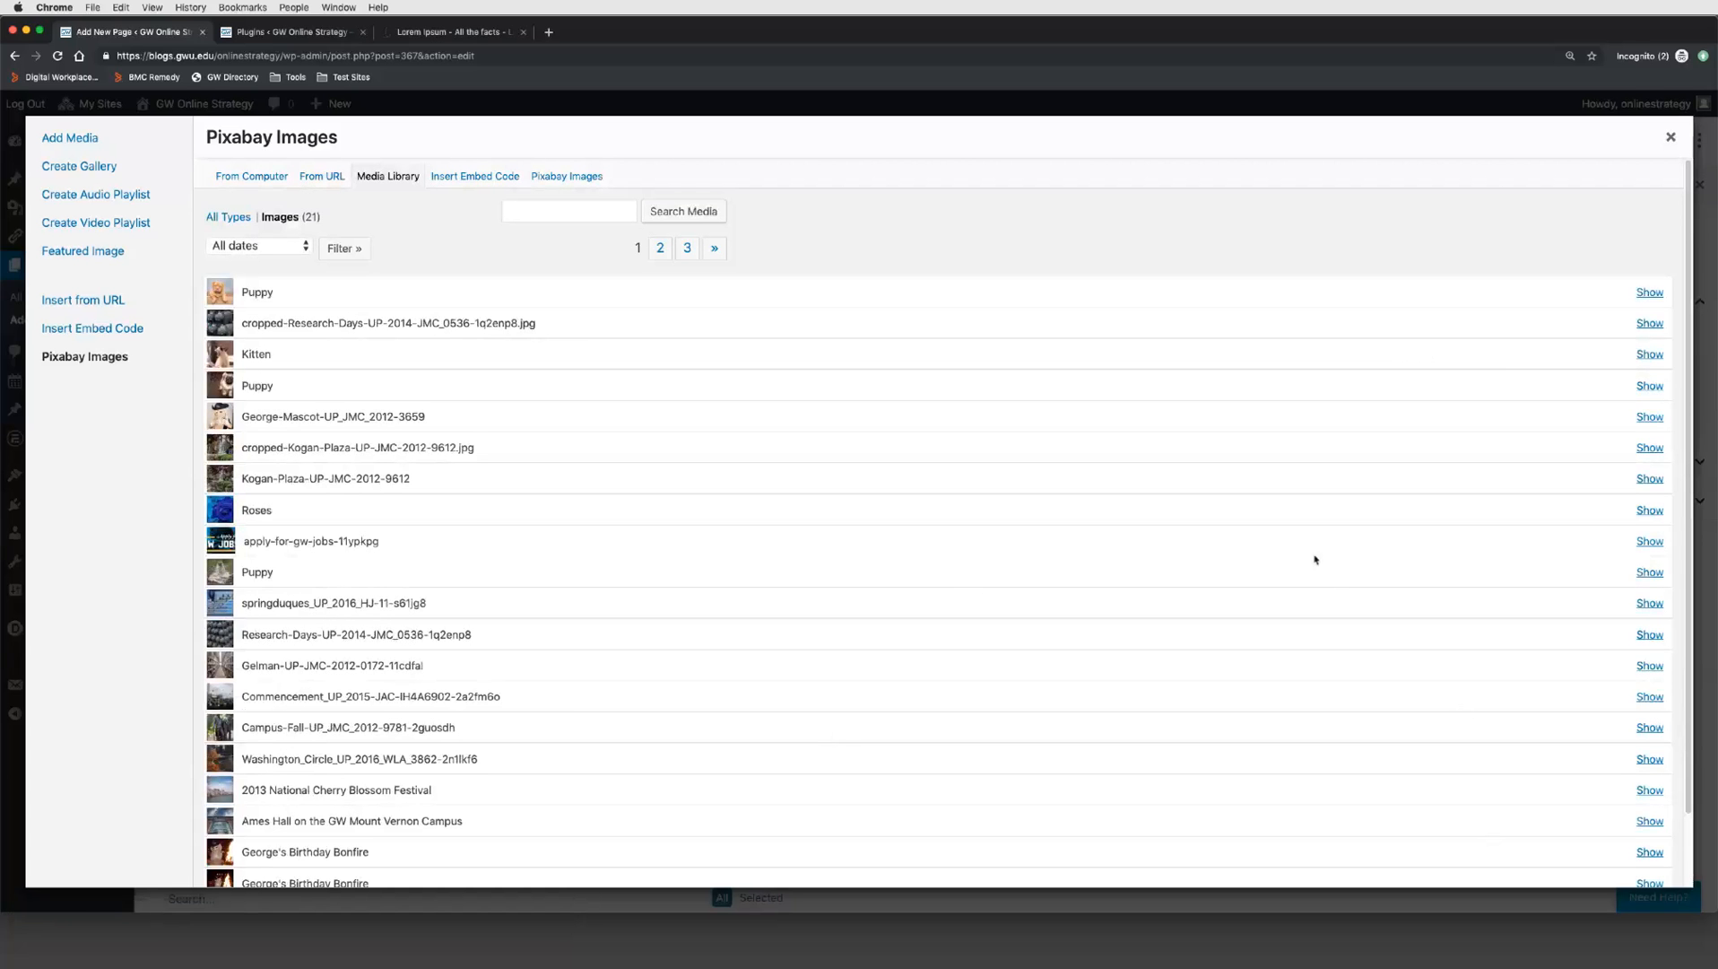
Step: Reopen the details of the newly imported Puppy image in the media library and insert it into the page
scroll(1264, 483, down, 2)
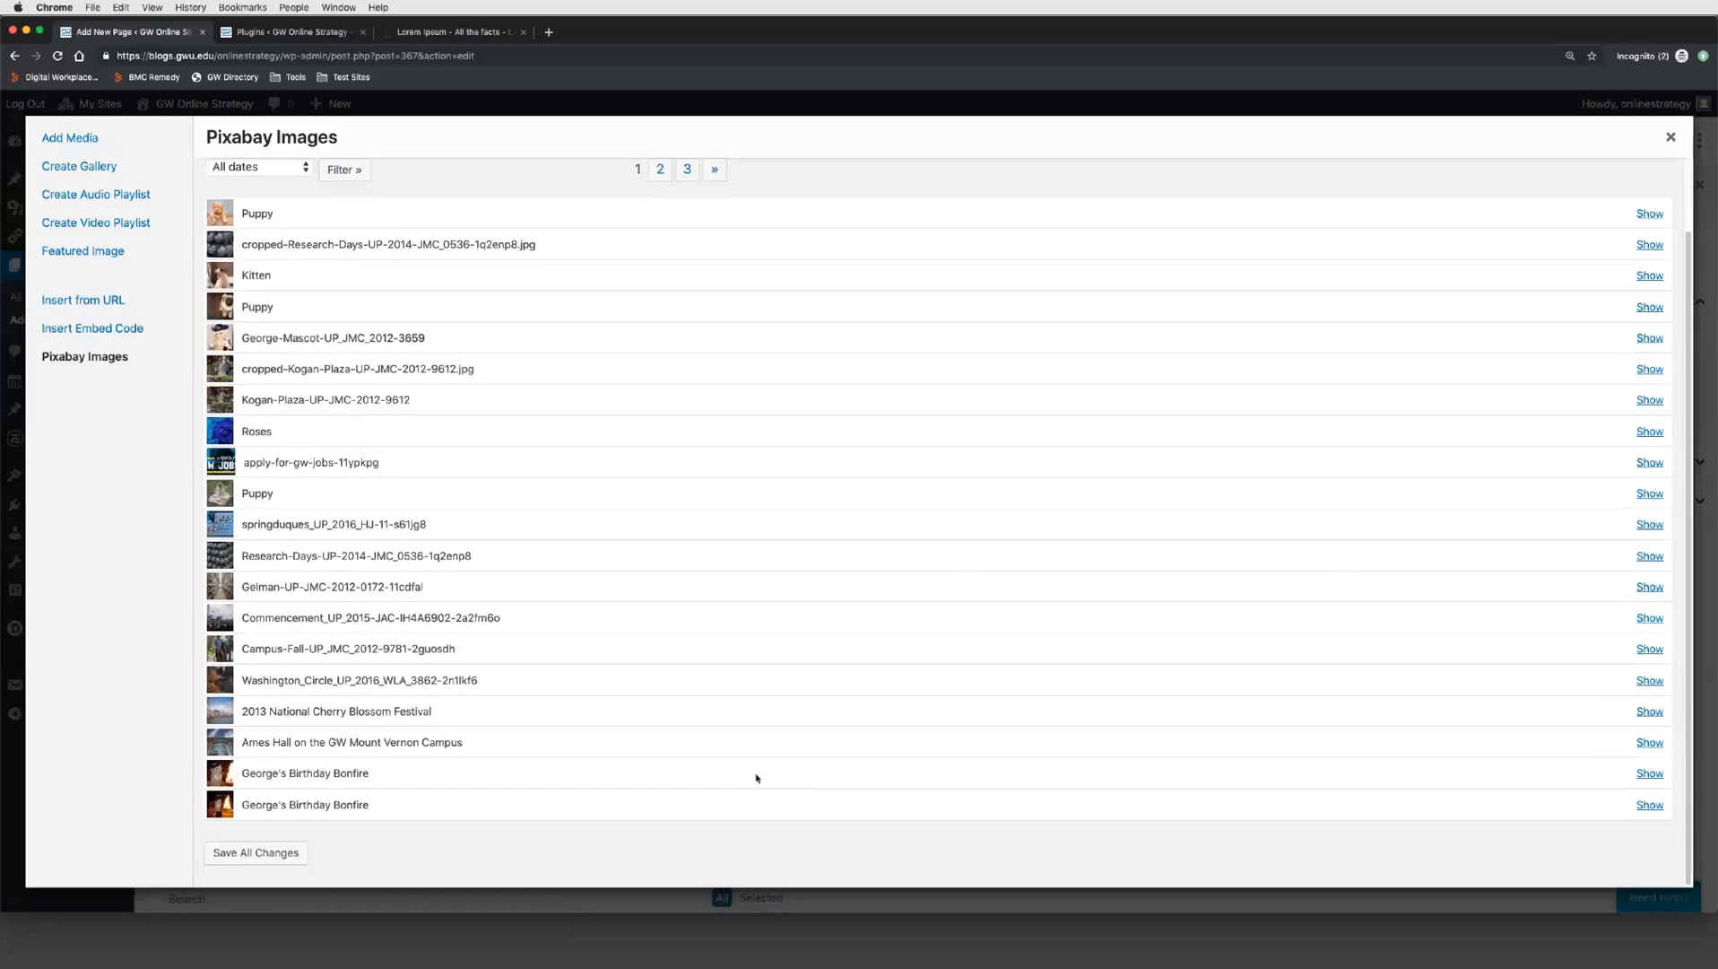
scroll(357, 356, up, 2)
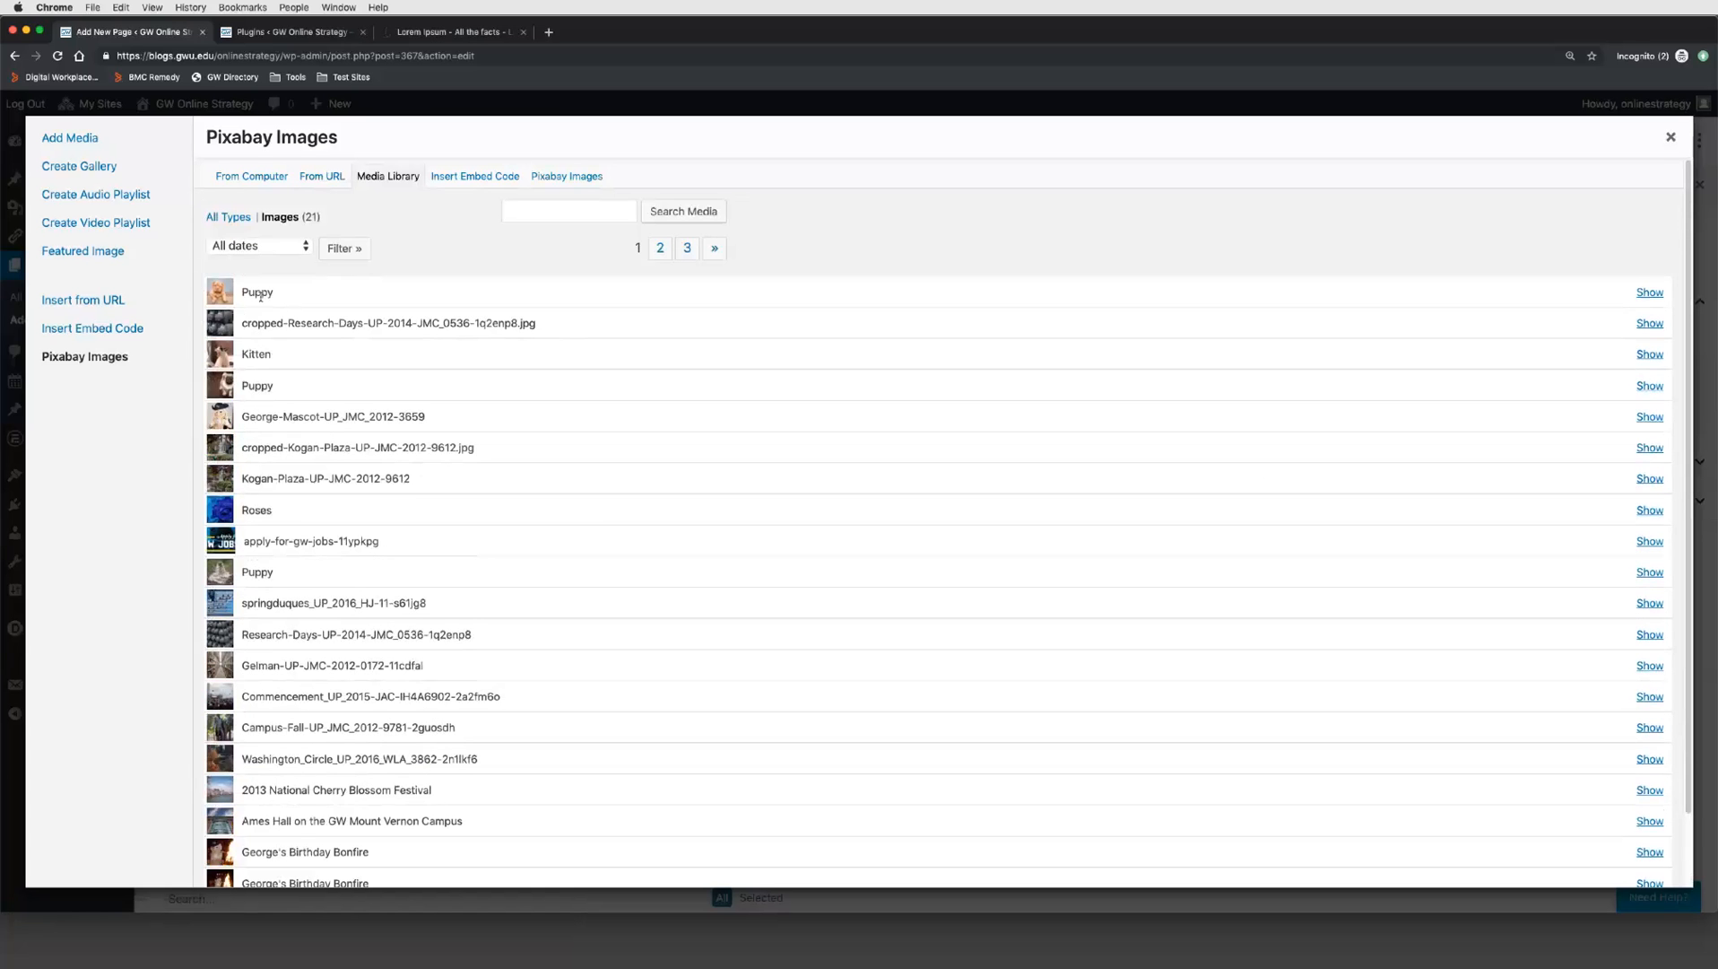
click(1650, 293)
scroll(1172, 737, down, 15)
scroll(1173, 736, up, 15)
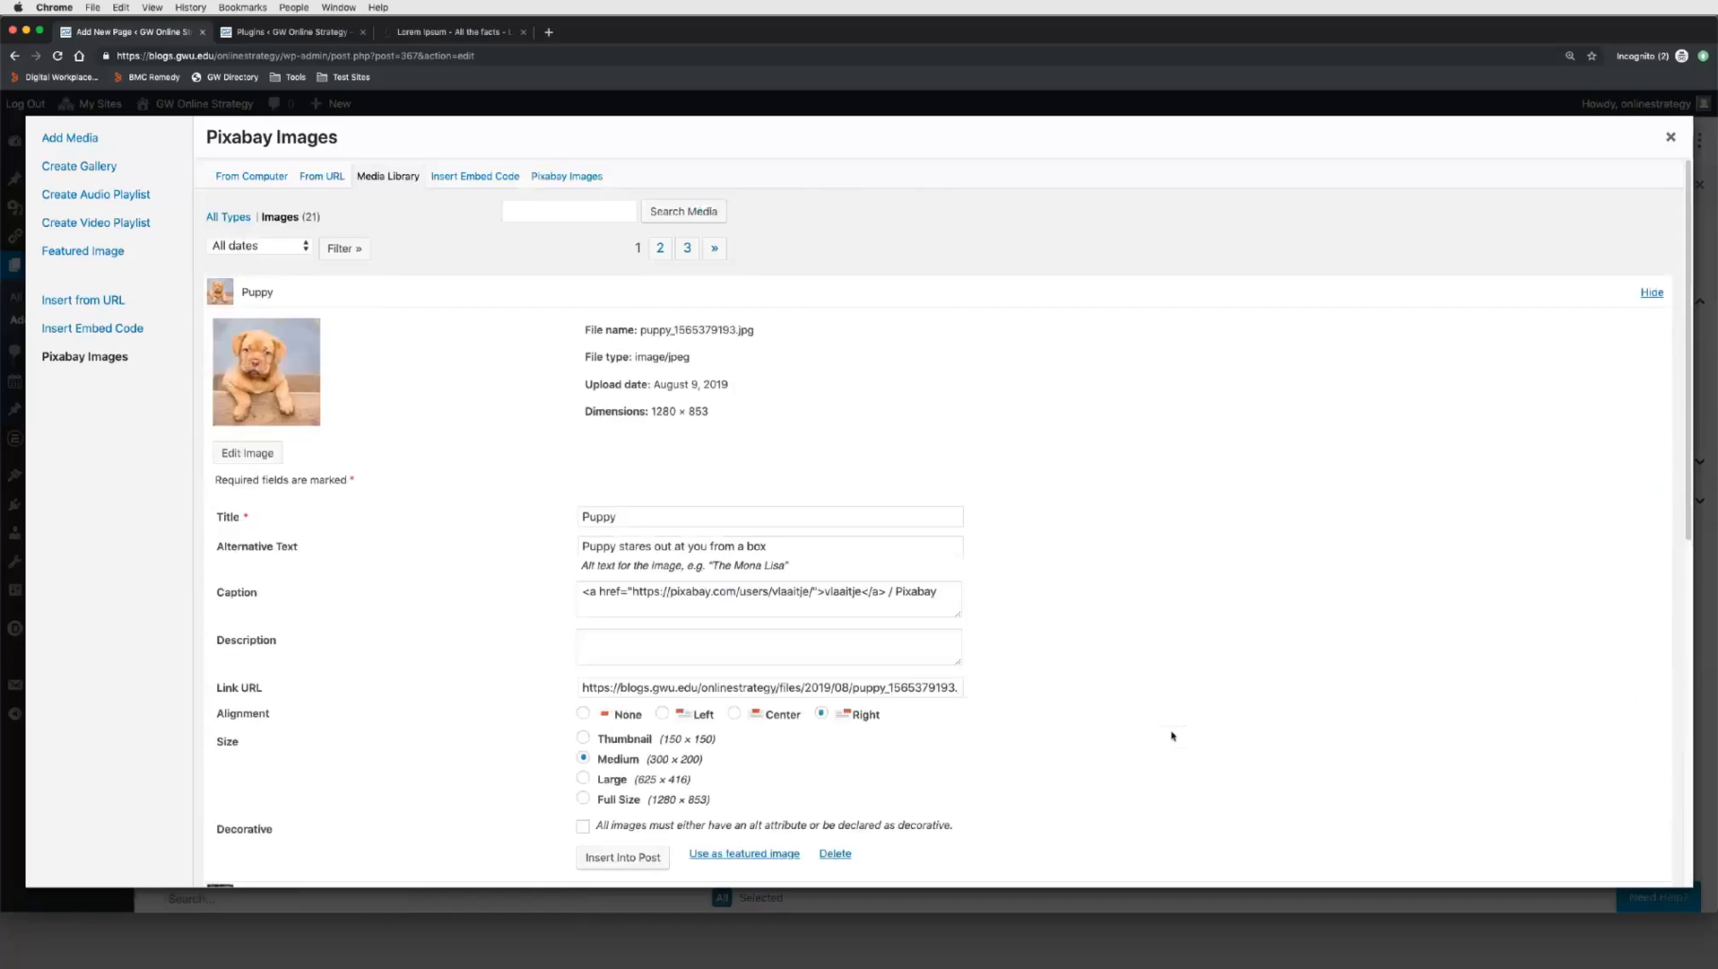
scroll(1031, 723, down, 1)
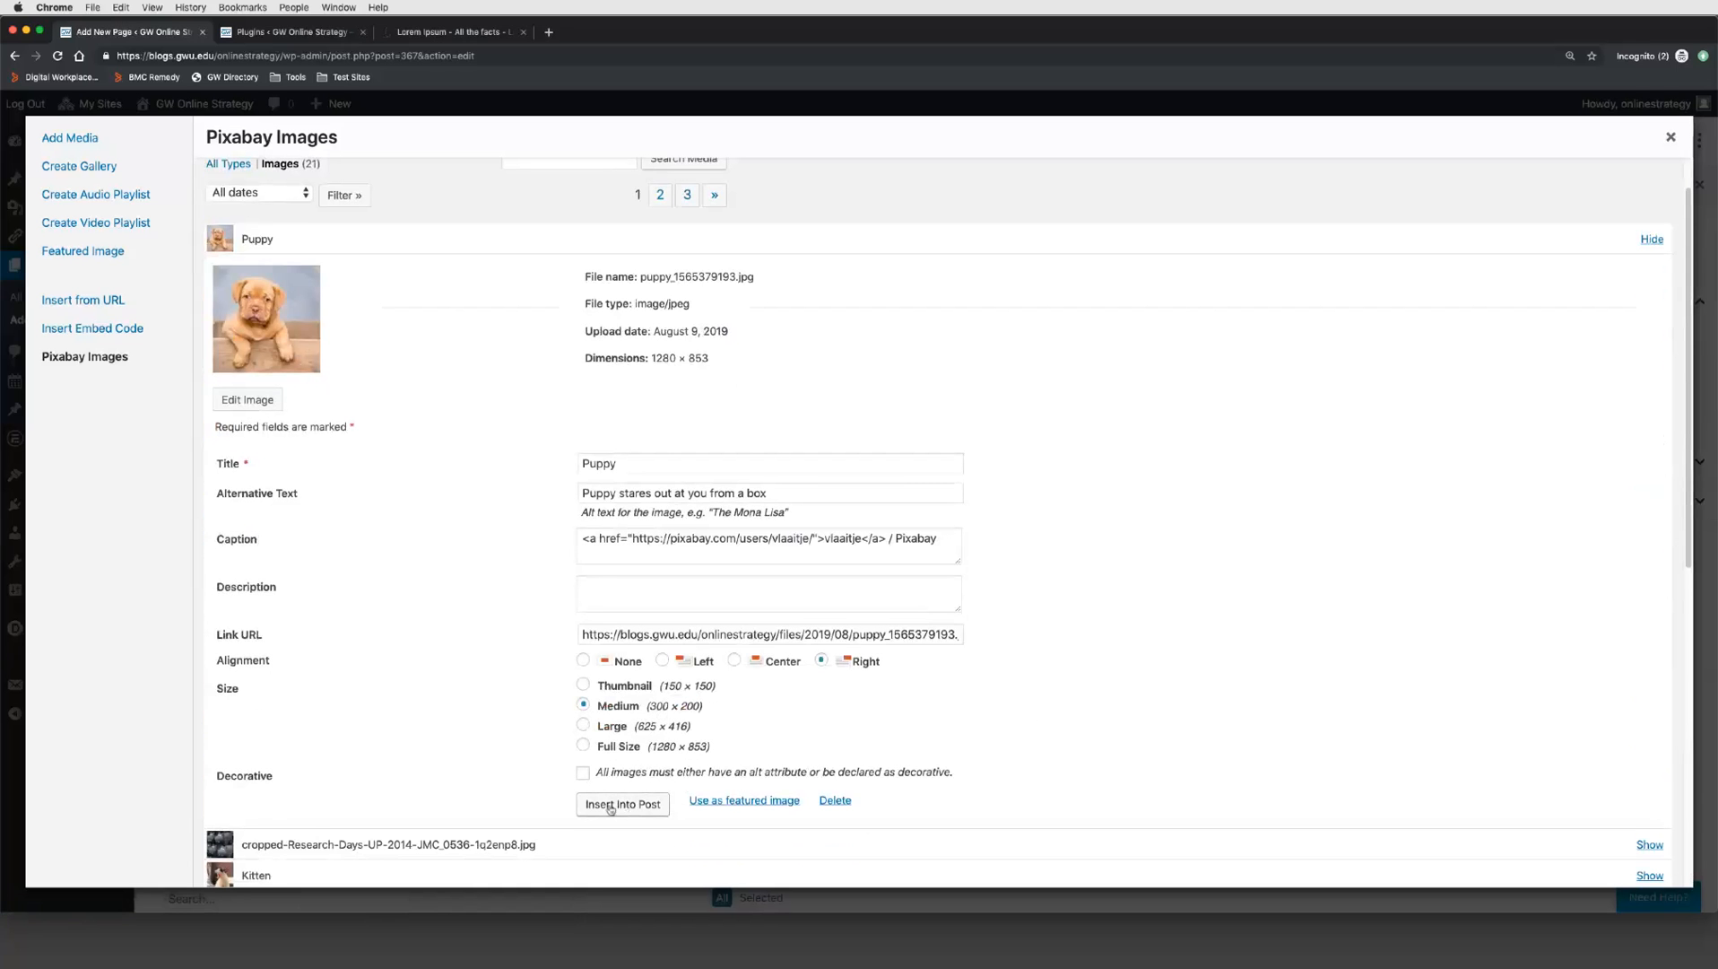
click(615, 806)
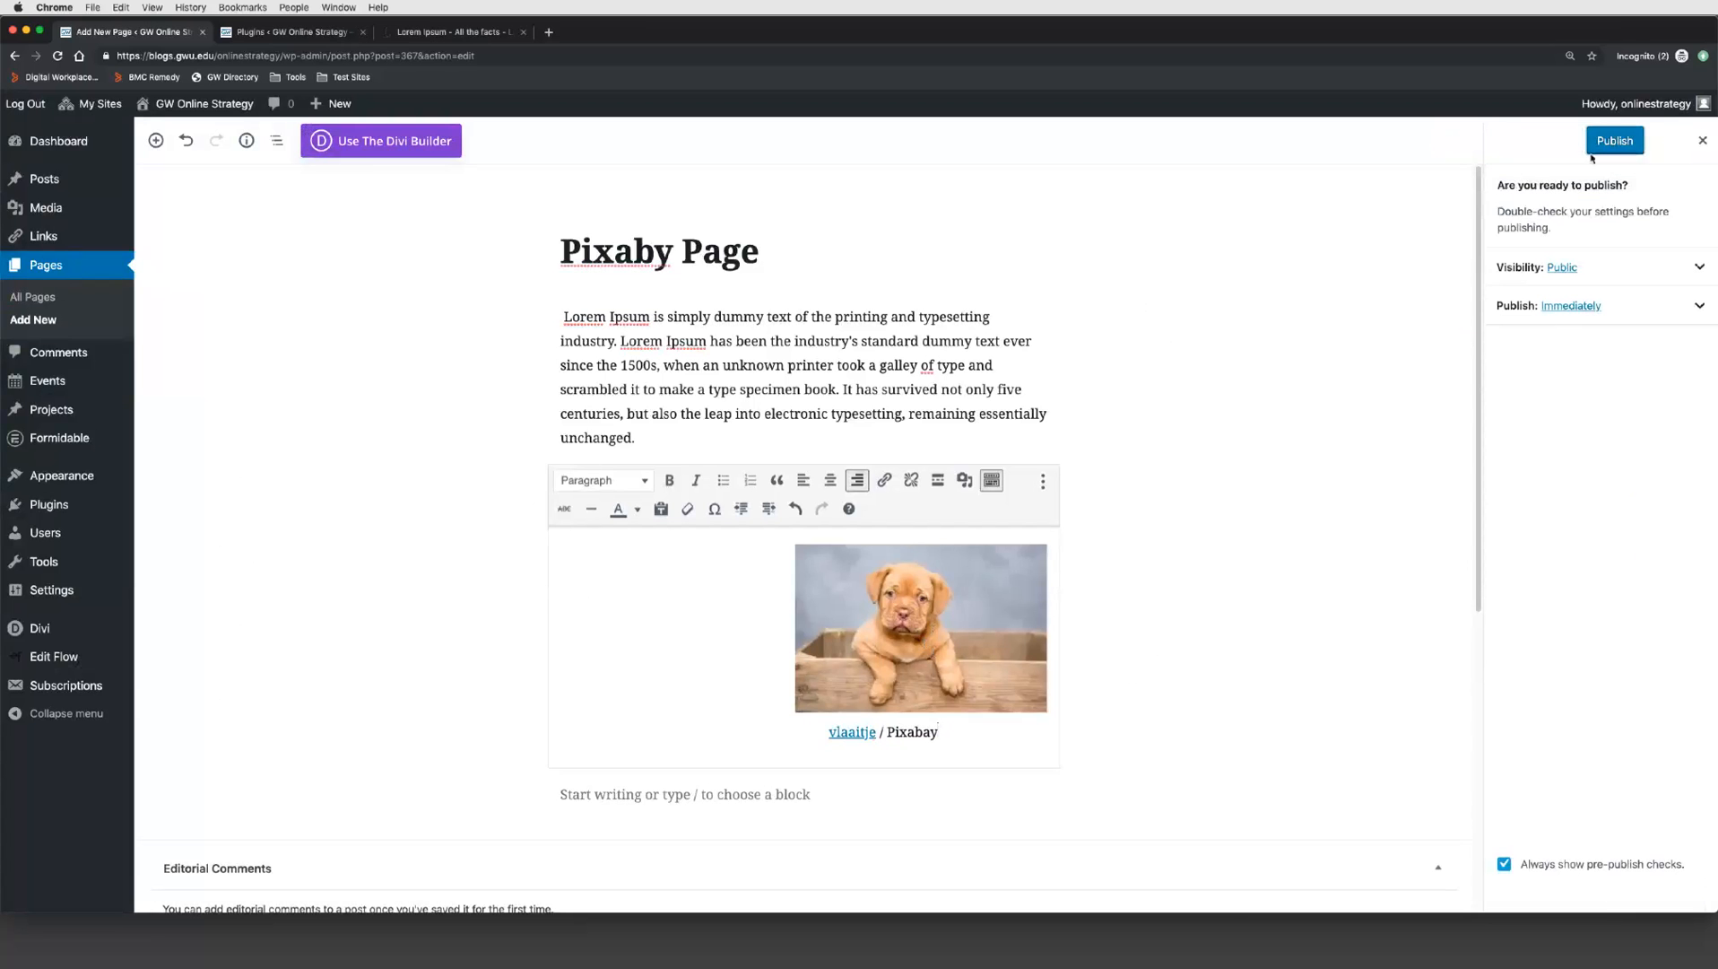
Step: Publish the Pixaby Page and view the inserted puppy image on the live page
click(1592, 154)
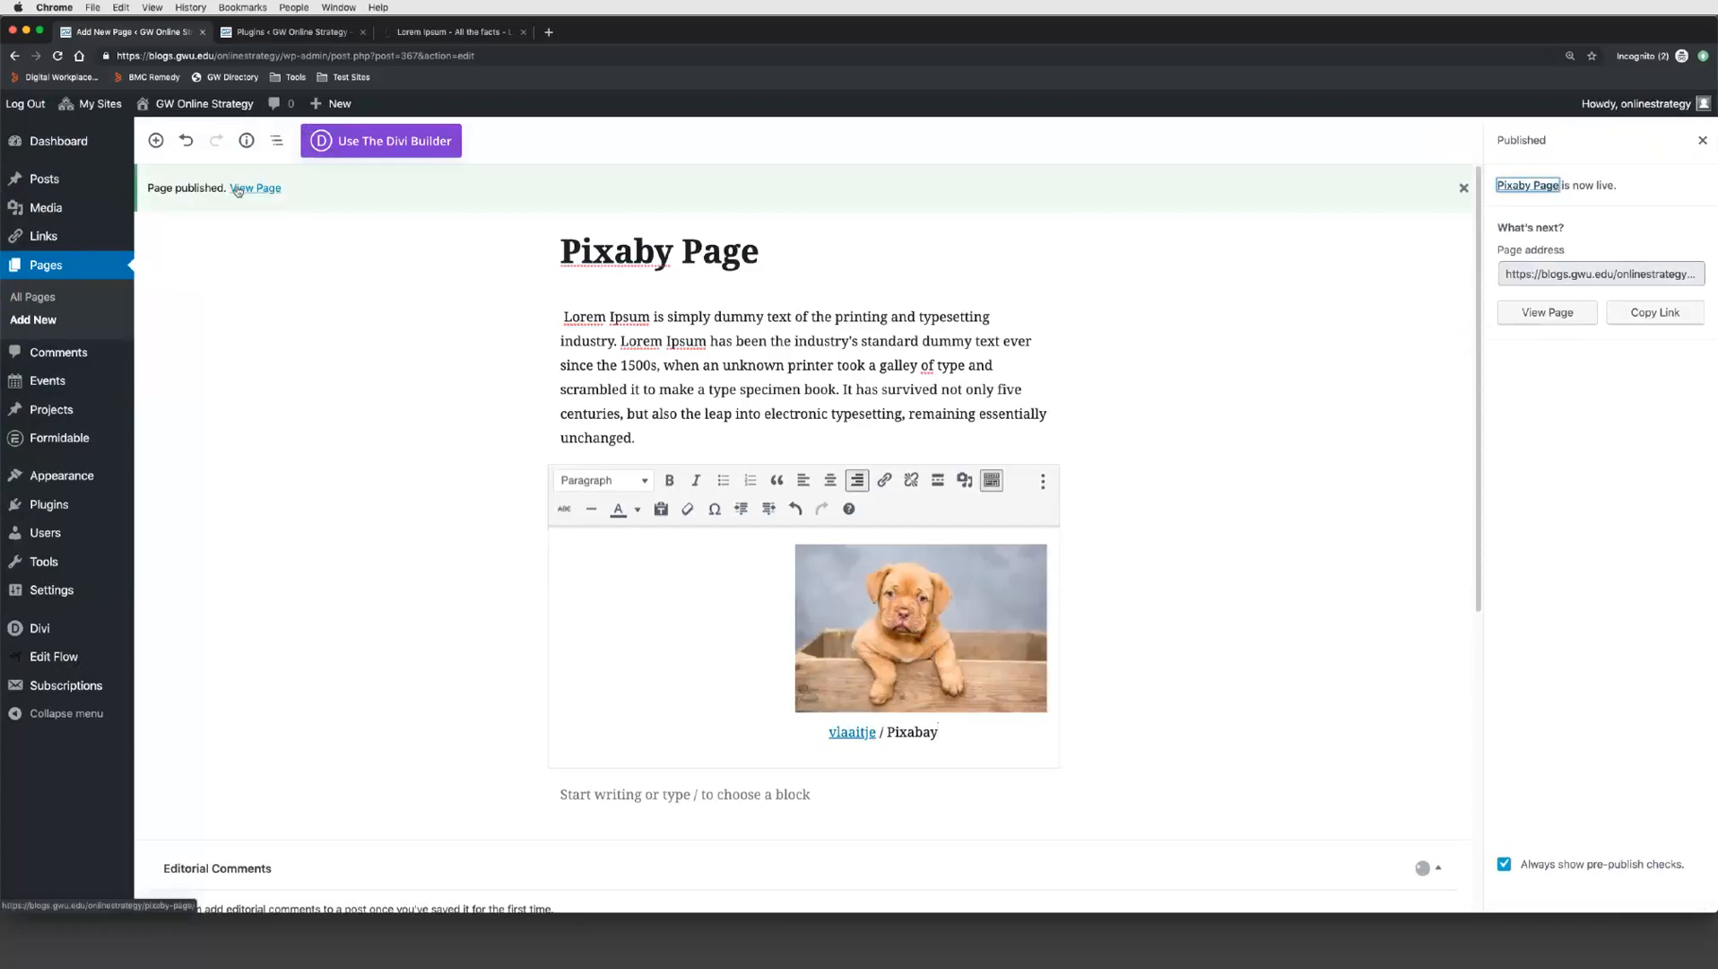
click(238, 188)
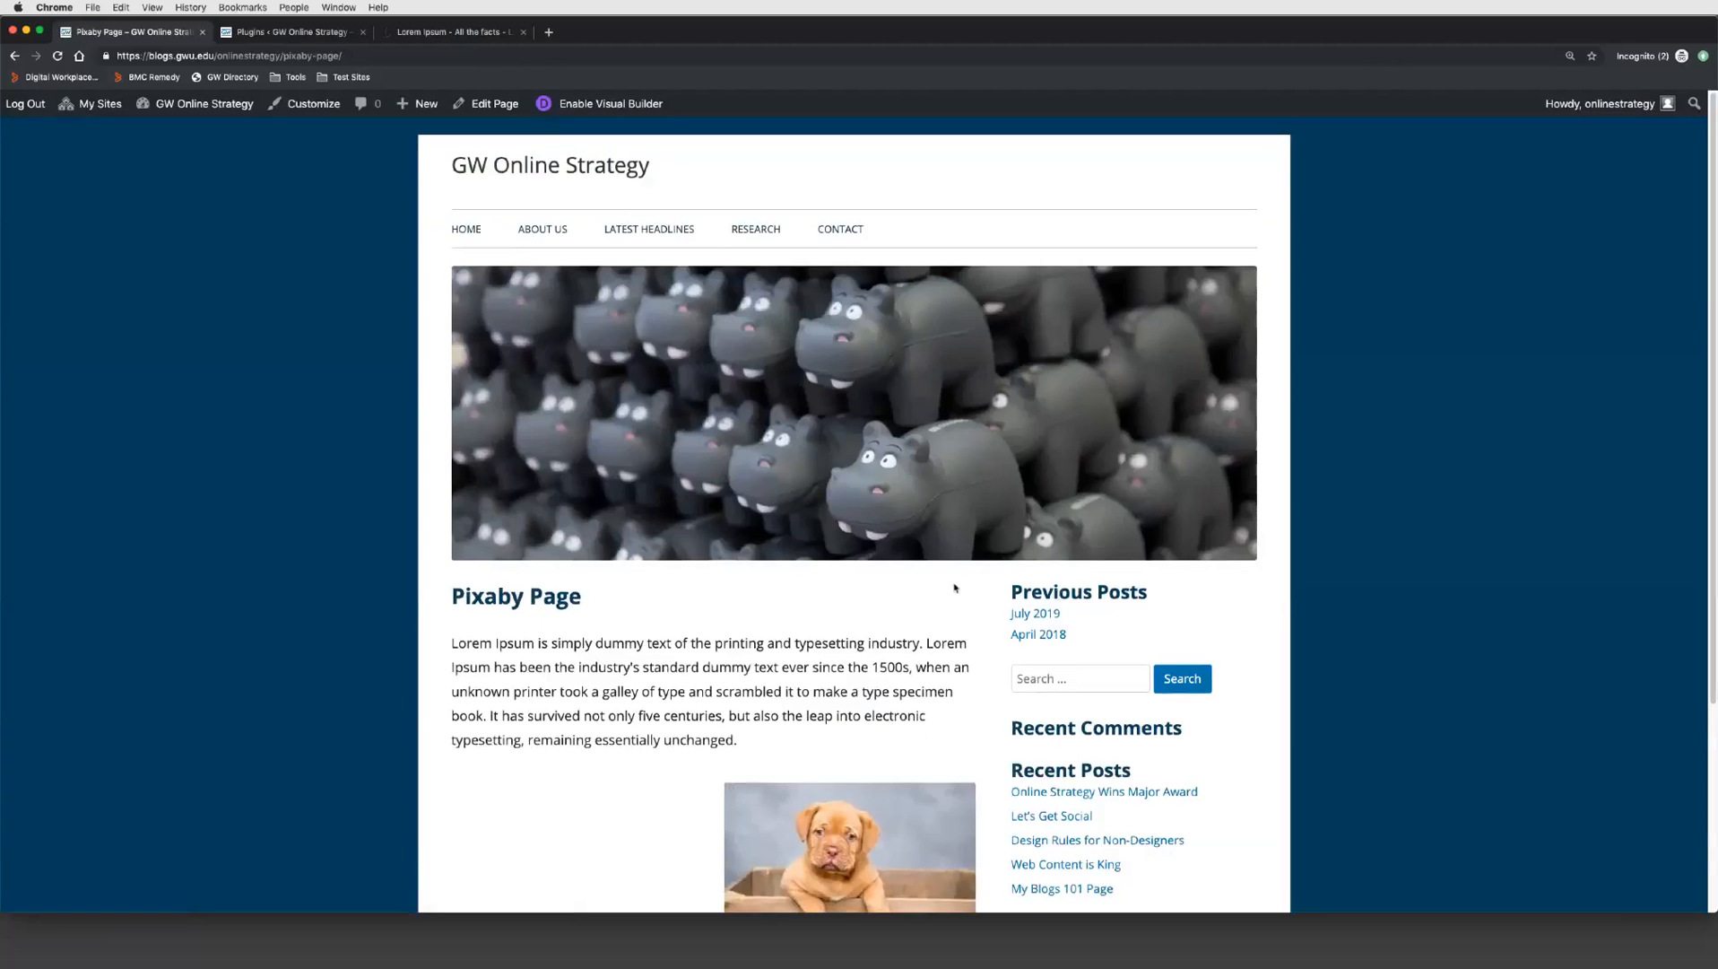
scroll(917, 623, down, 3)
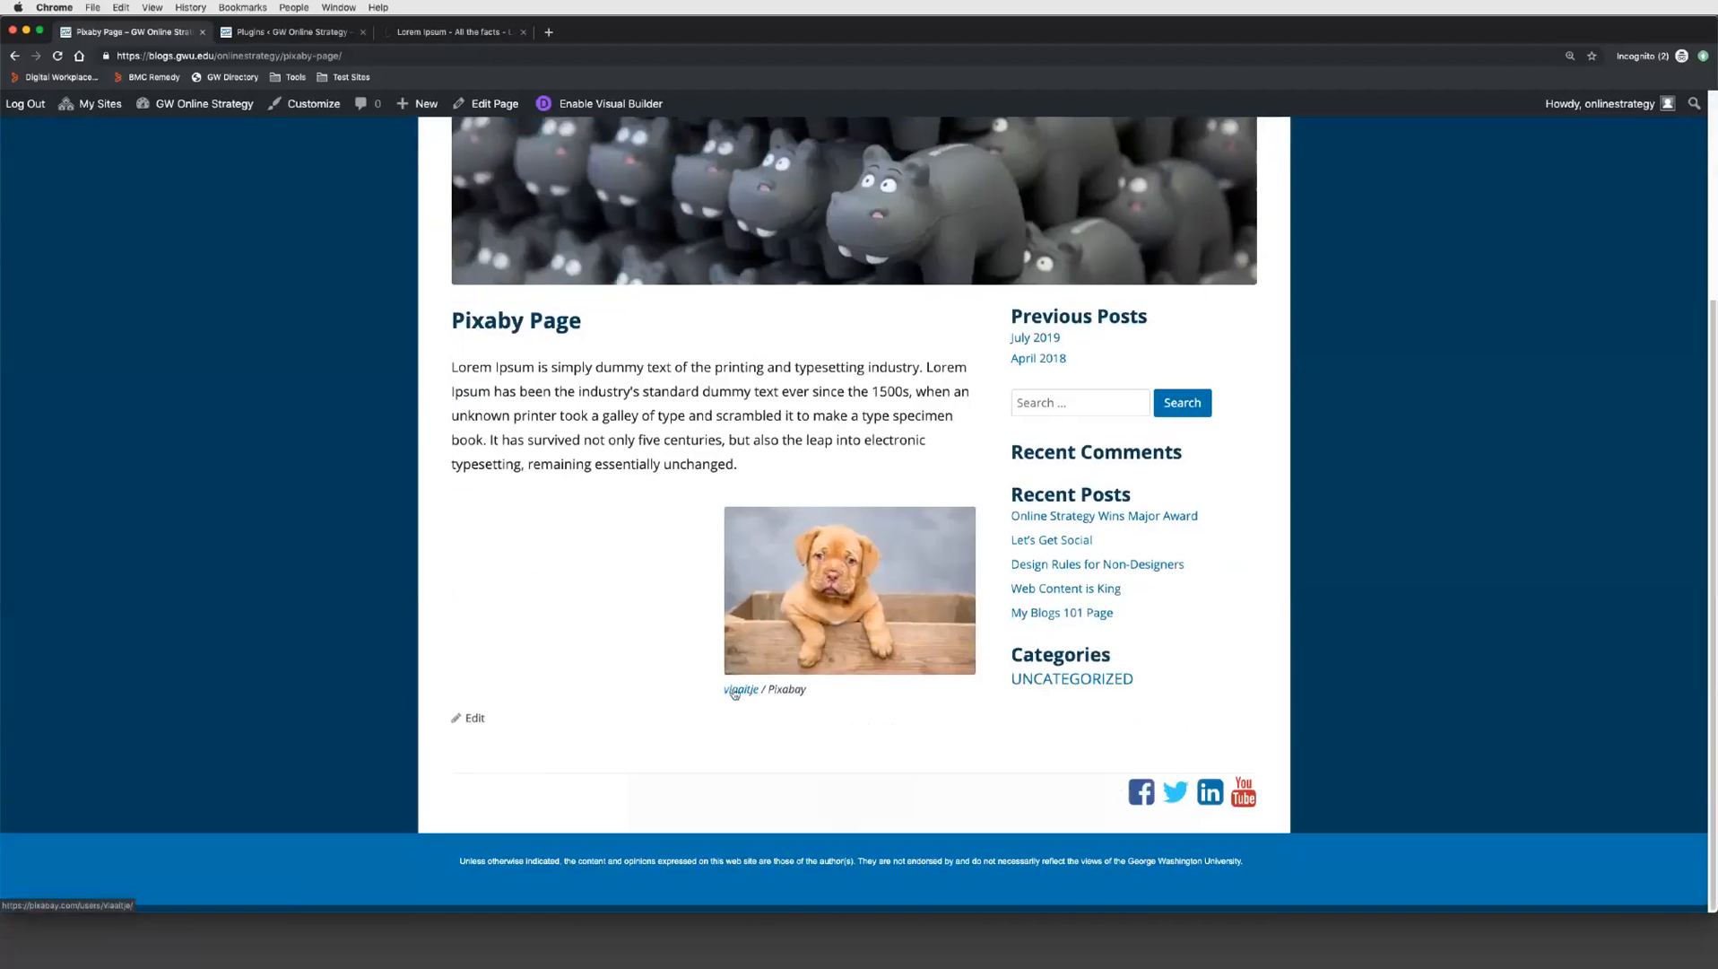
Step: Check the credit caption under the published puppy image and open the image's linked file
drag(810, 691, 723, 689)
click(812, 695)
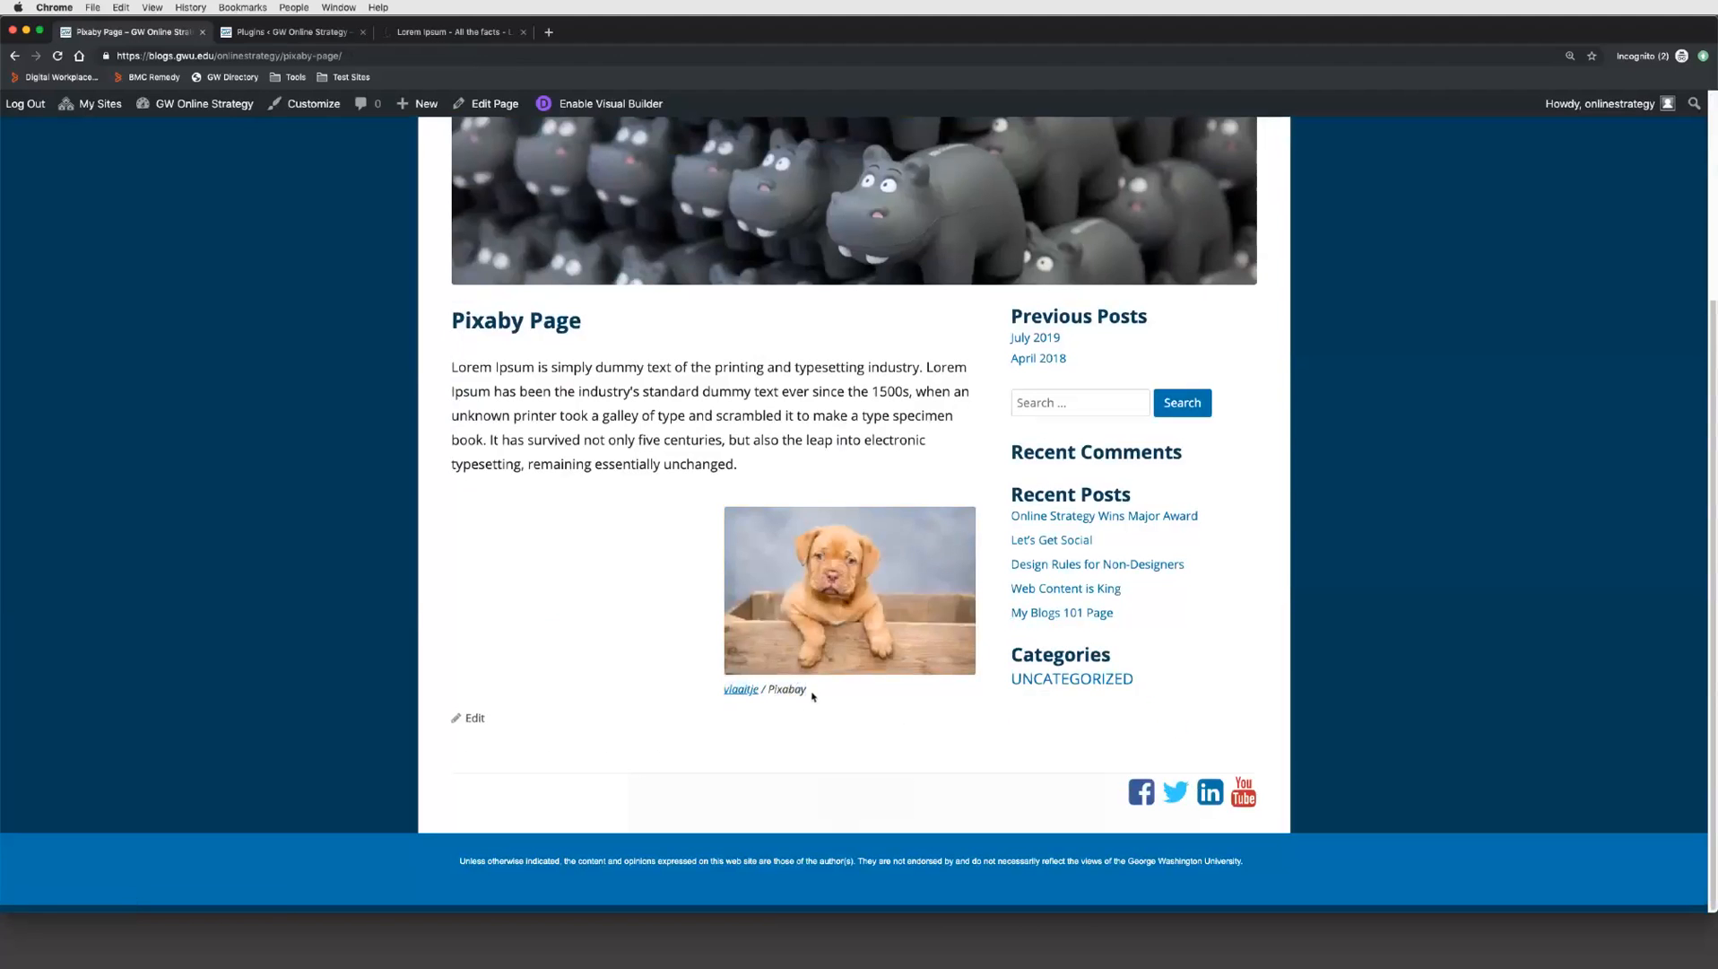
click(836, 637)
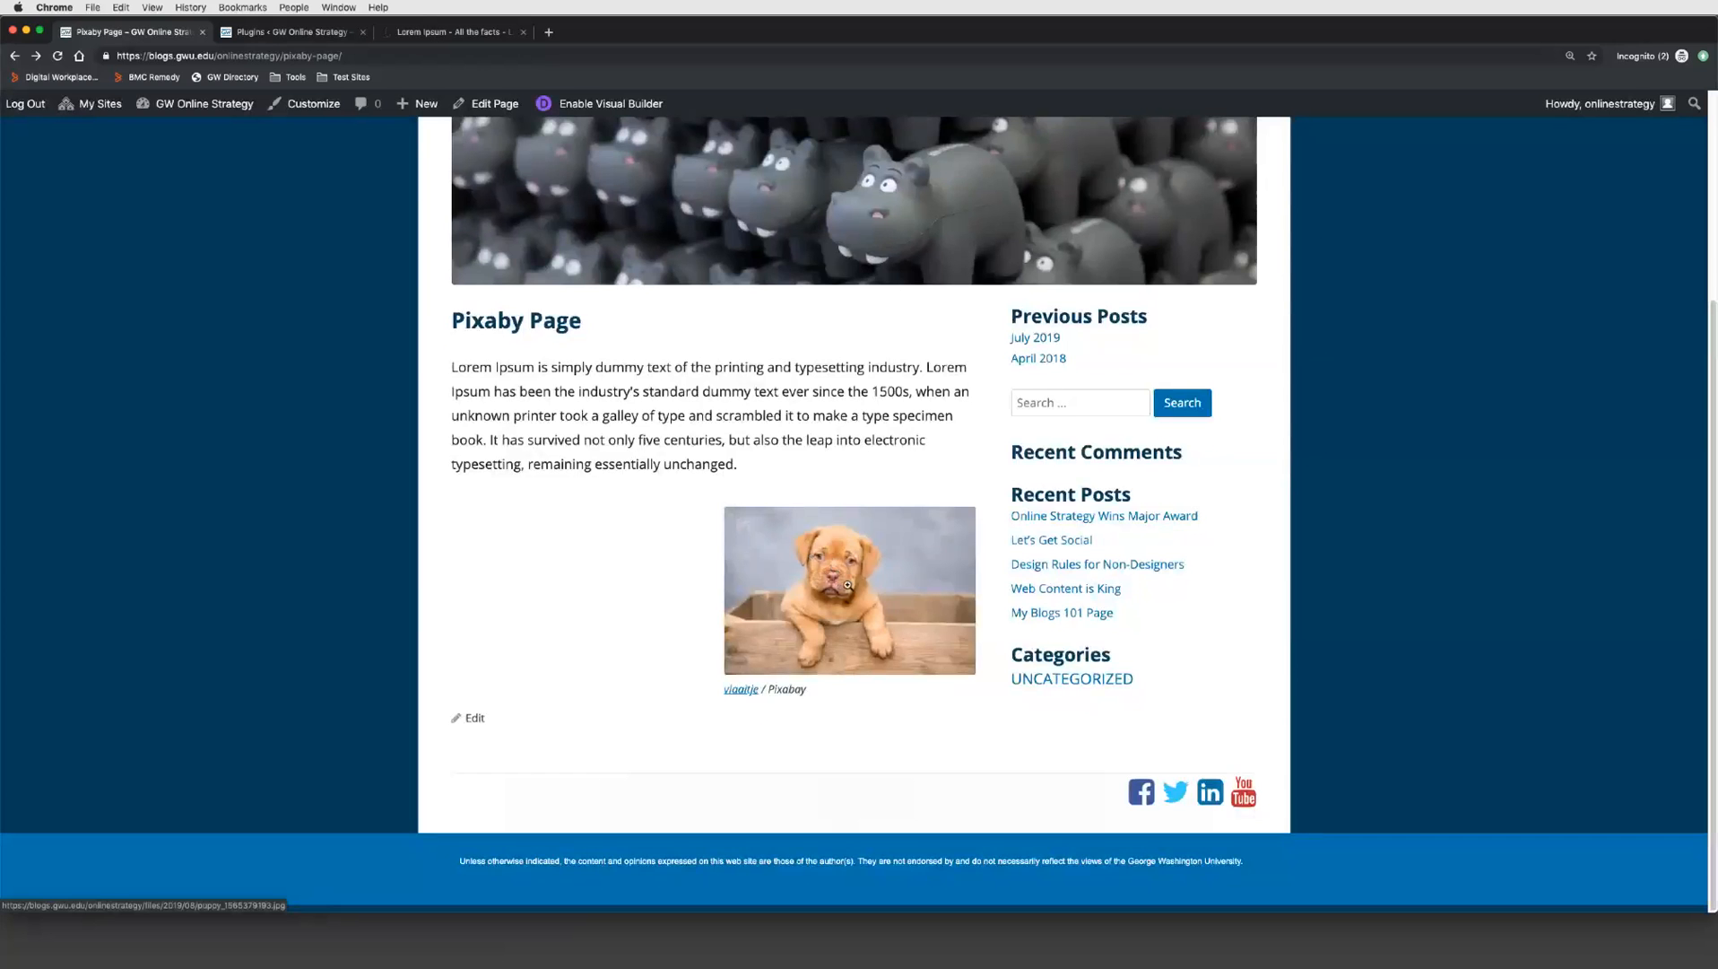
Step: Leave the published page and open the GW Online Strategy site's dashboard
scroll(848, 585, up, 1)
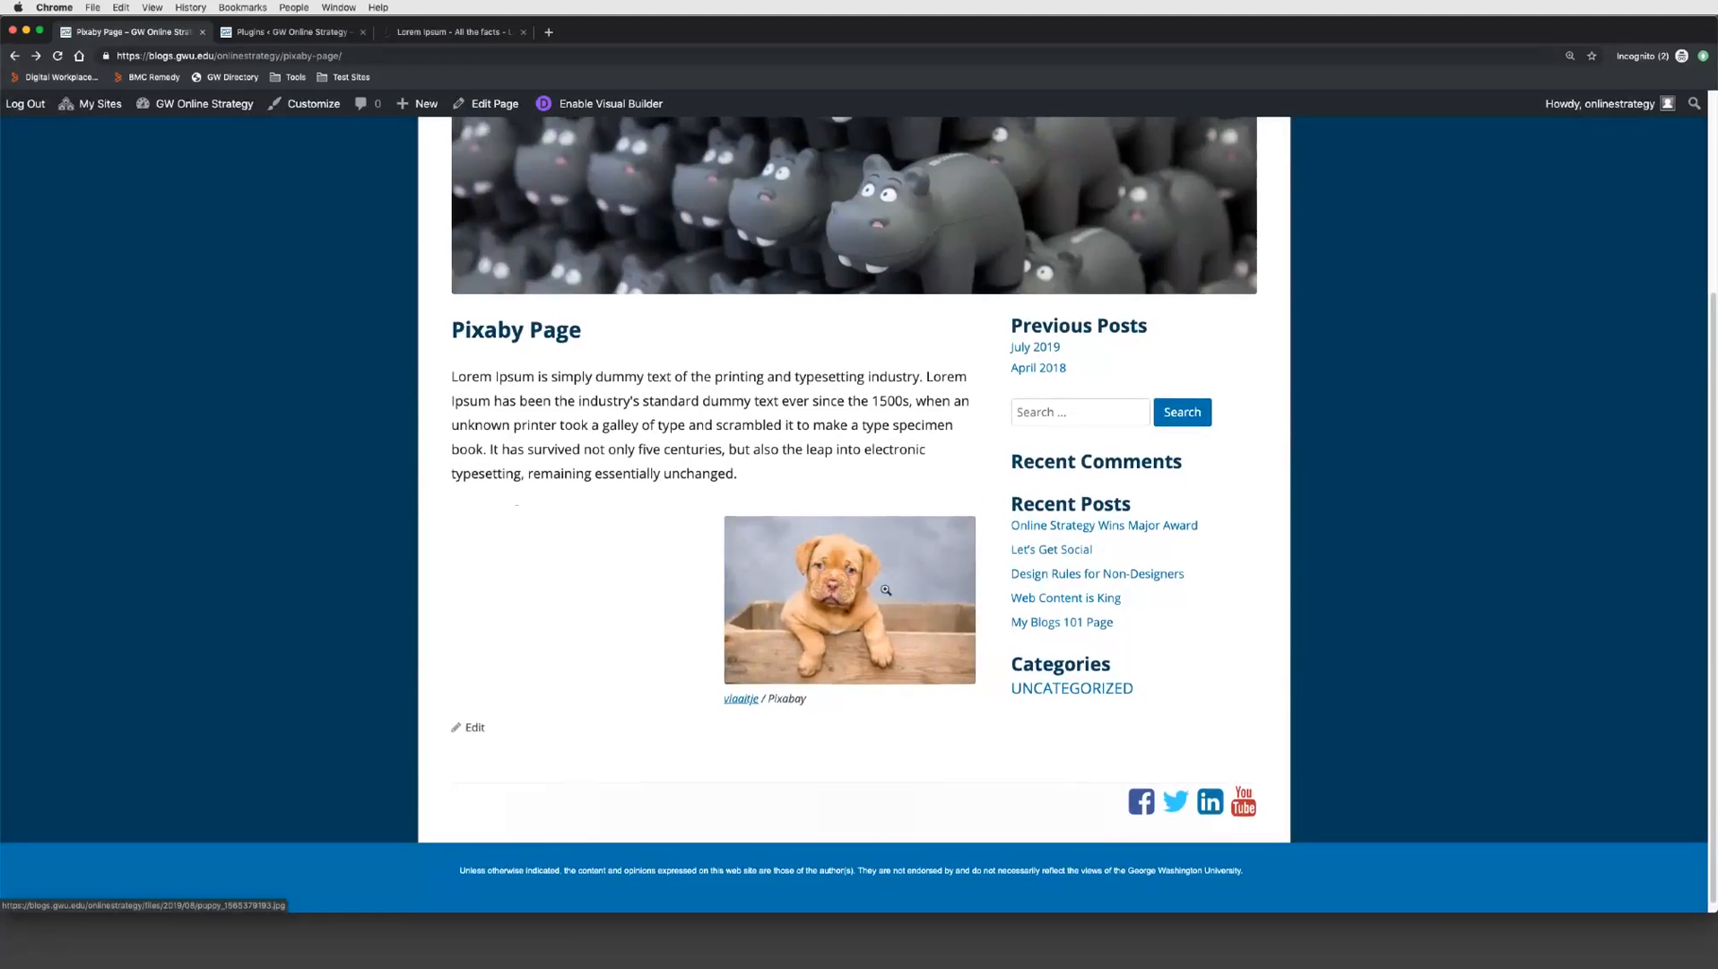
scroll(886, 589, up, 3)
scroll(886, 589, up, 2)
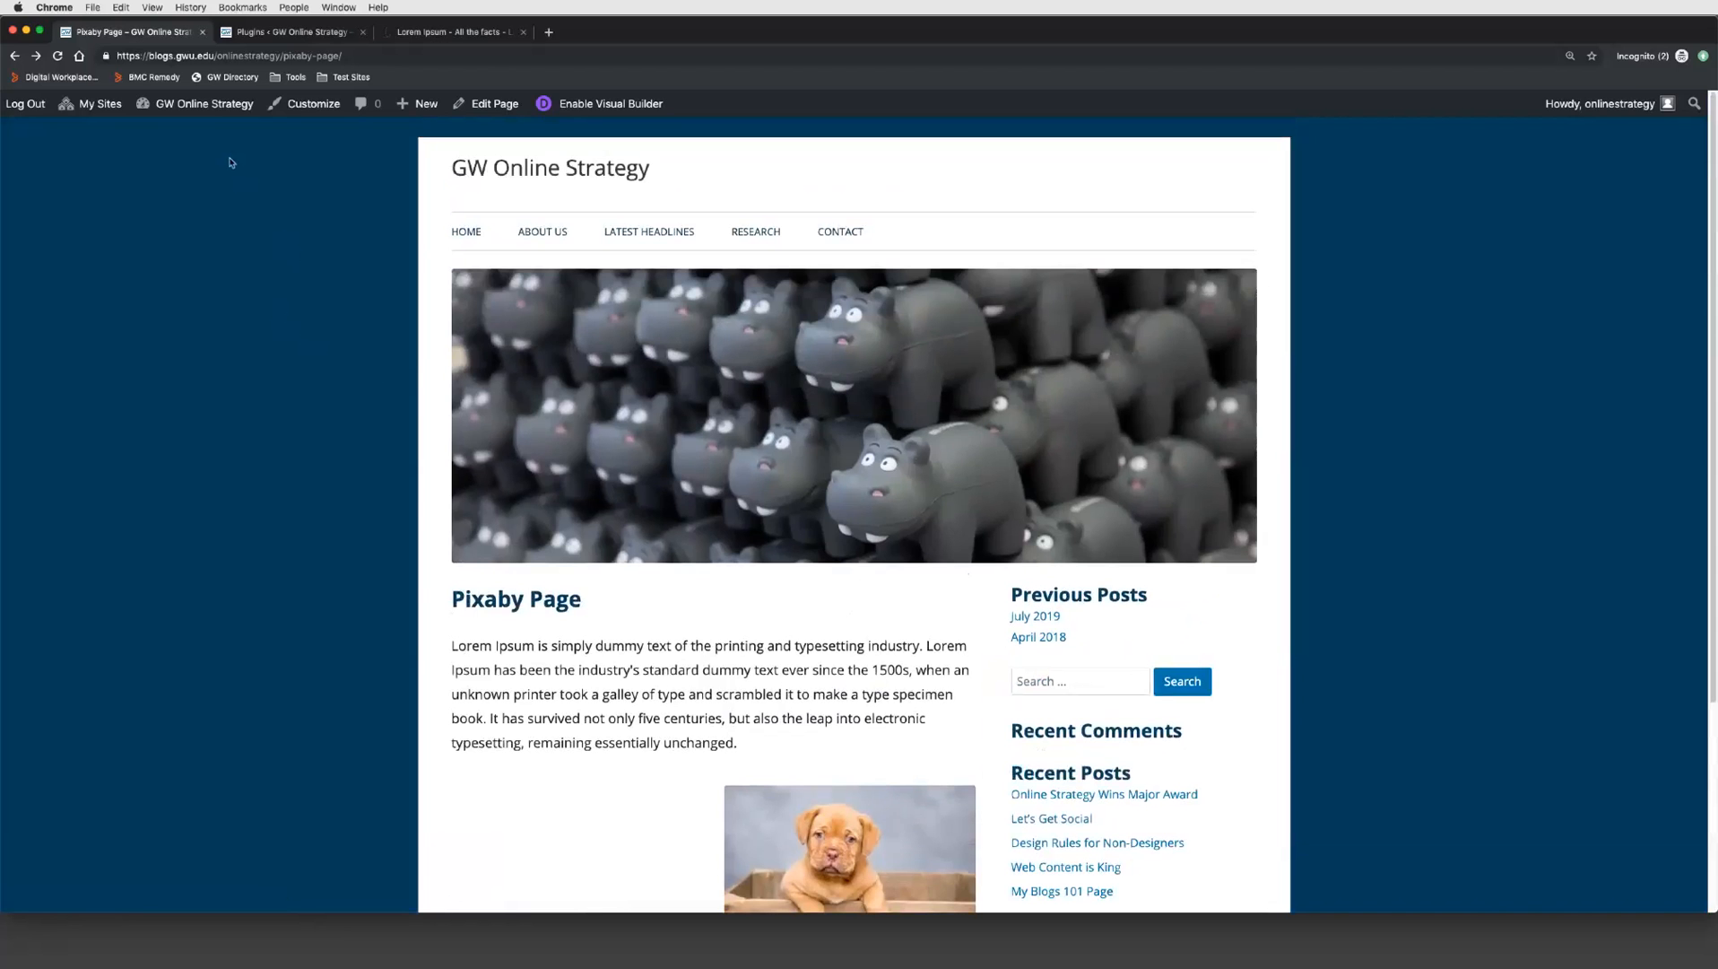
click(181, 135)
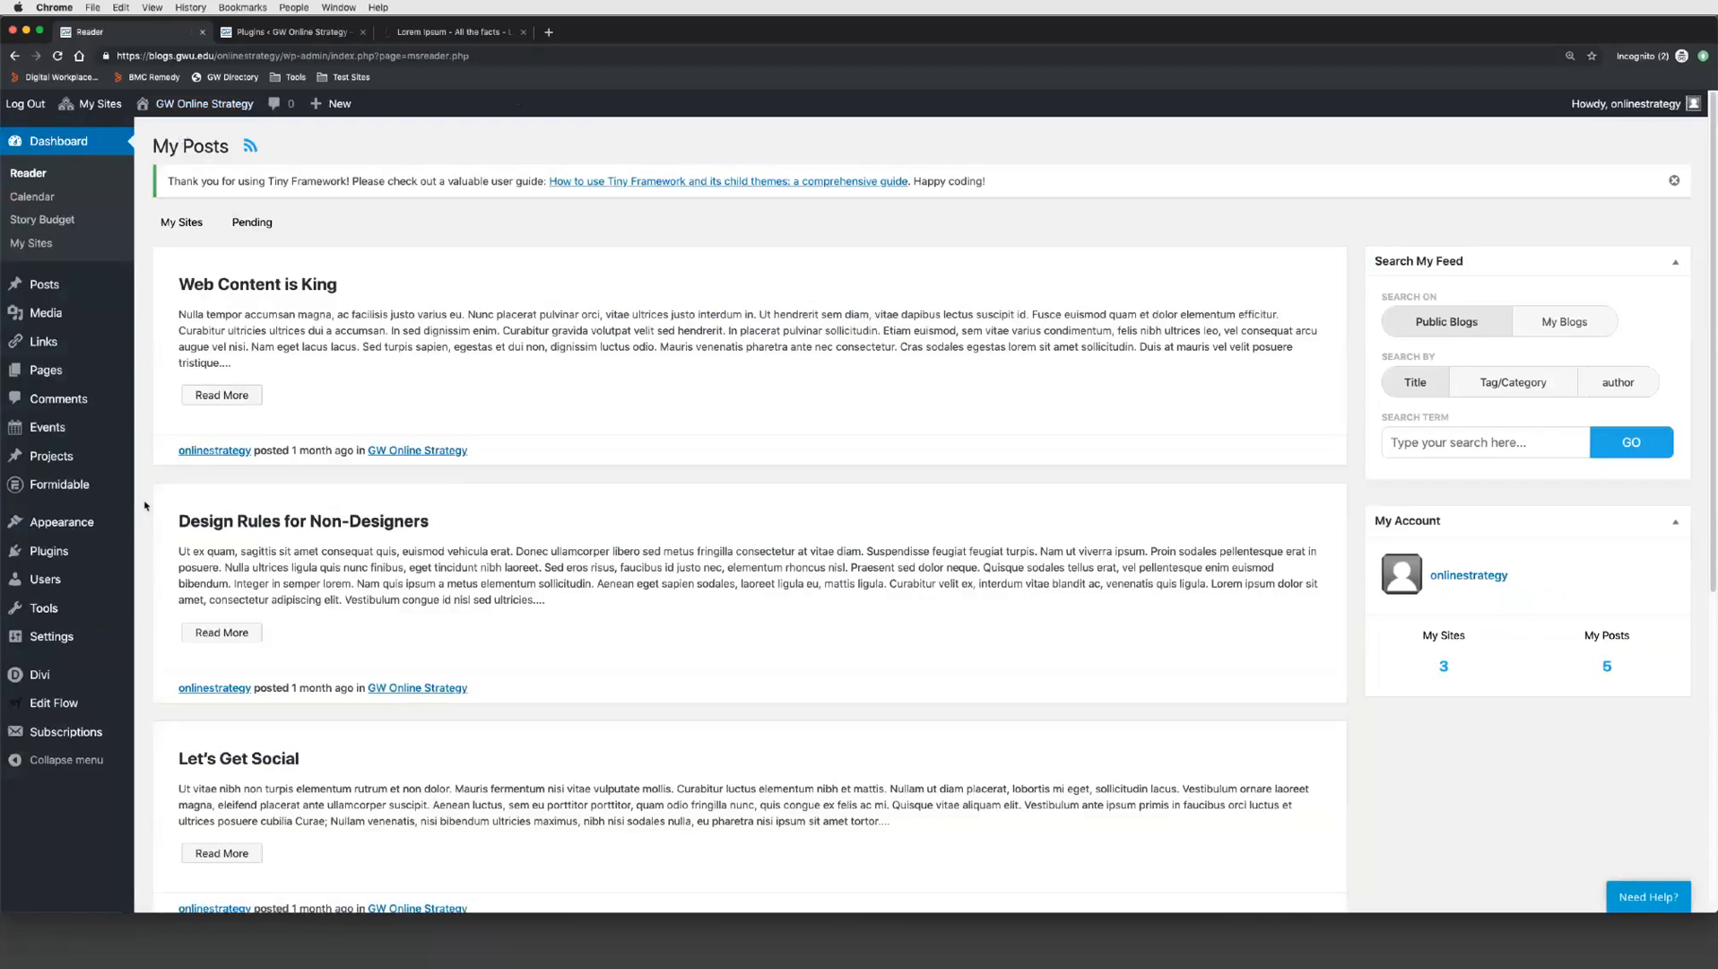
Step: Open the Formidable forms list and start adding a new form
mouse_move(59, 486)
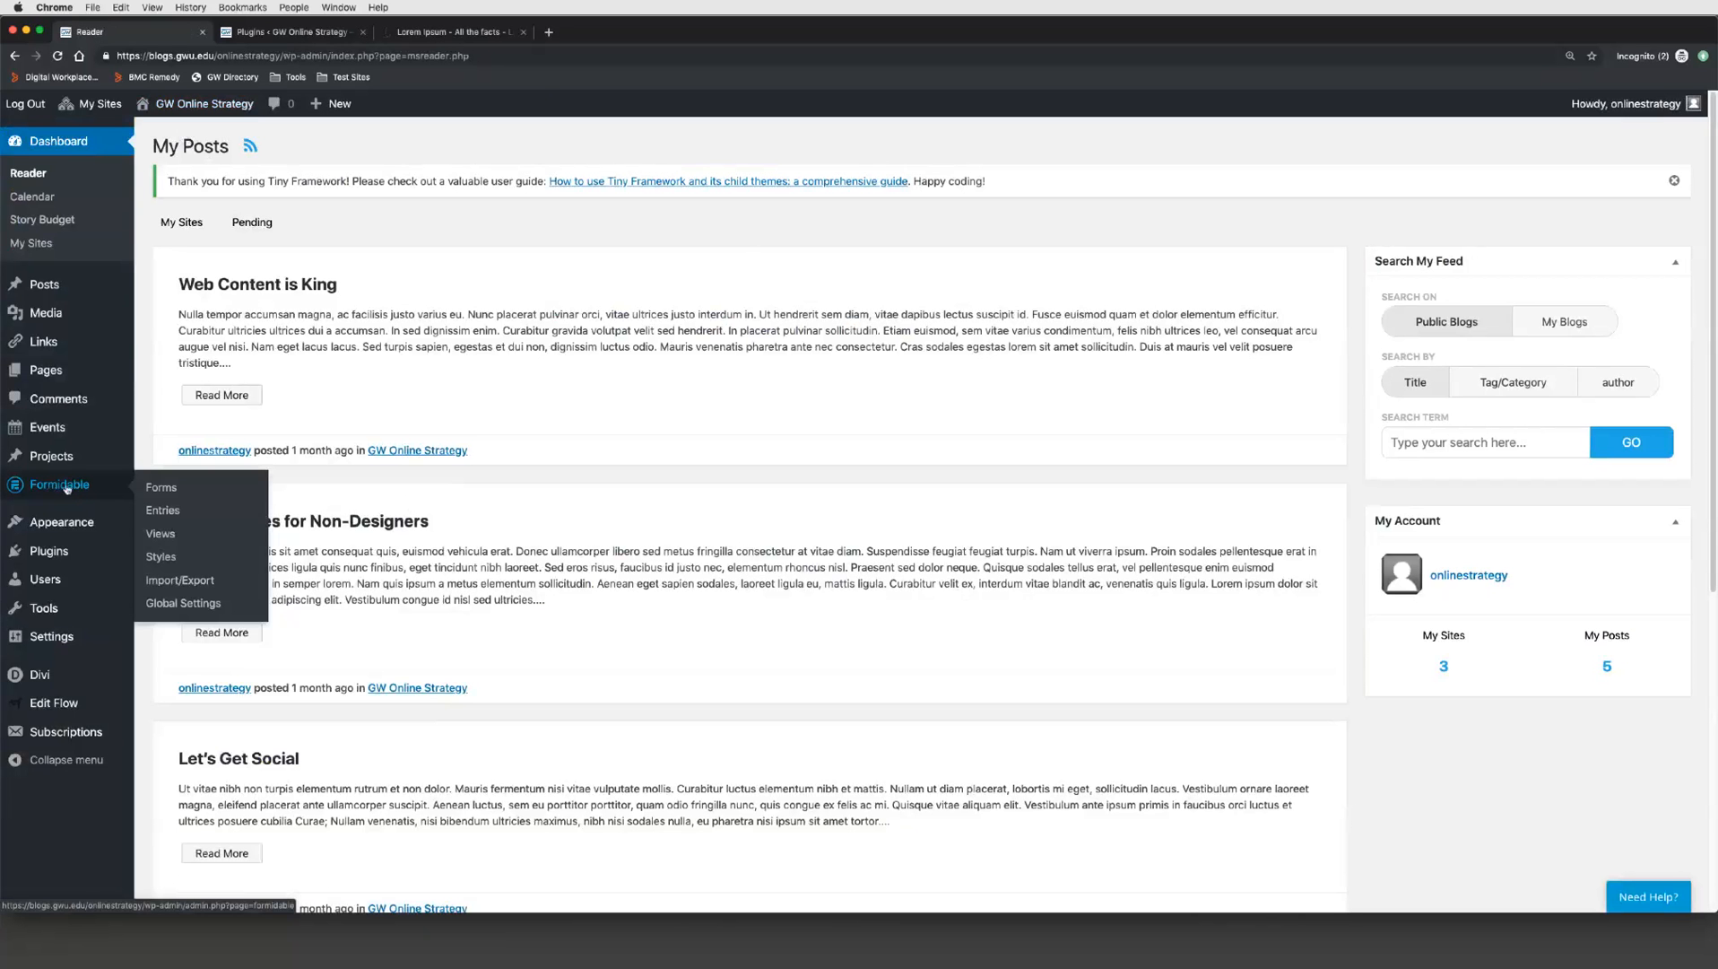
click(165, 490)
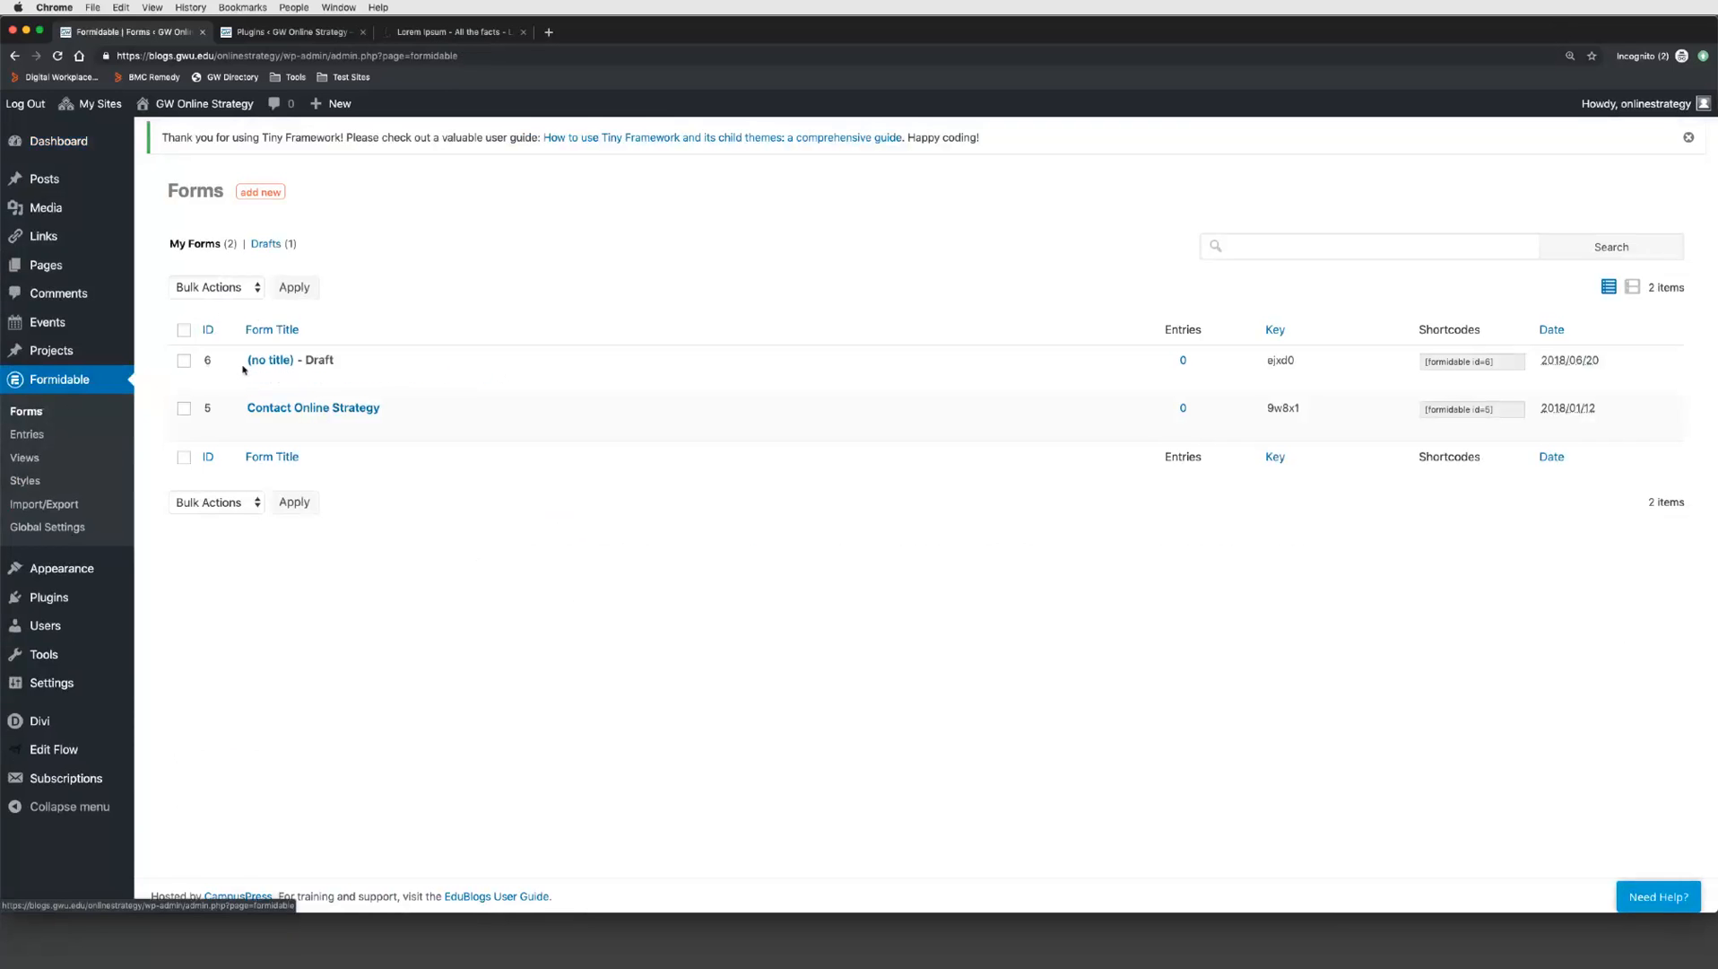
mouse_move(308, 361)
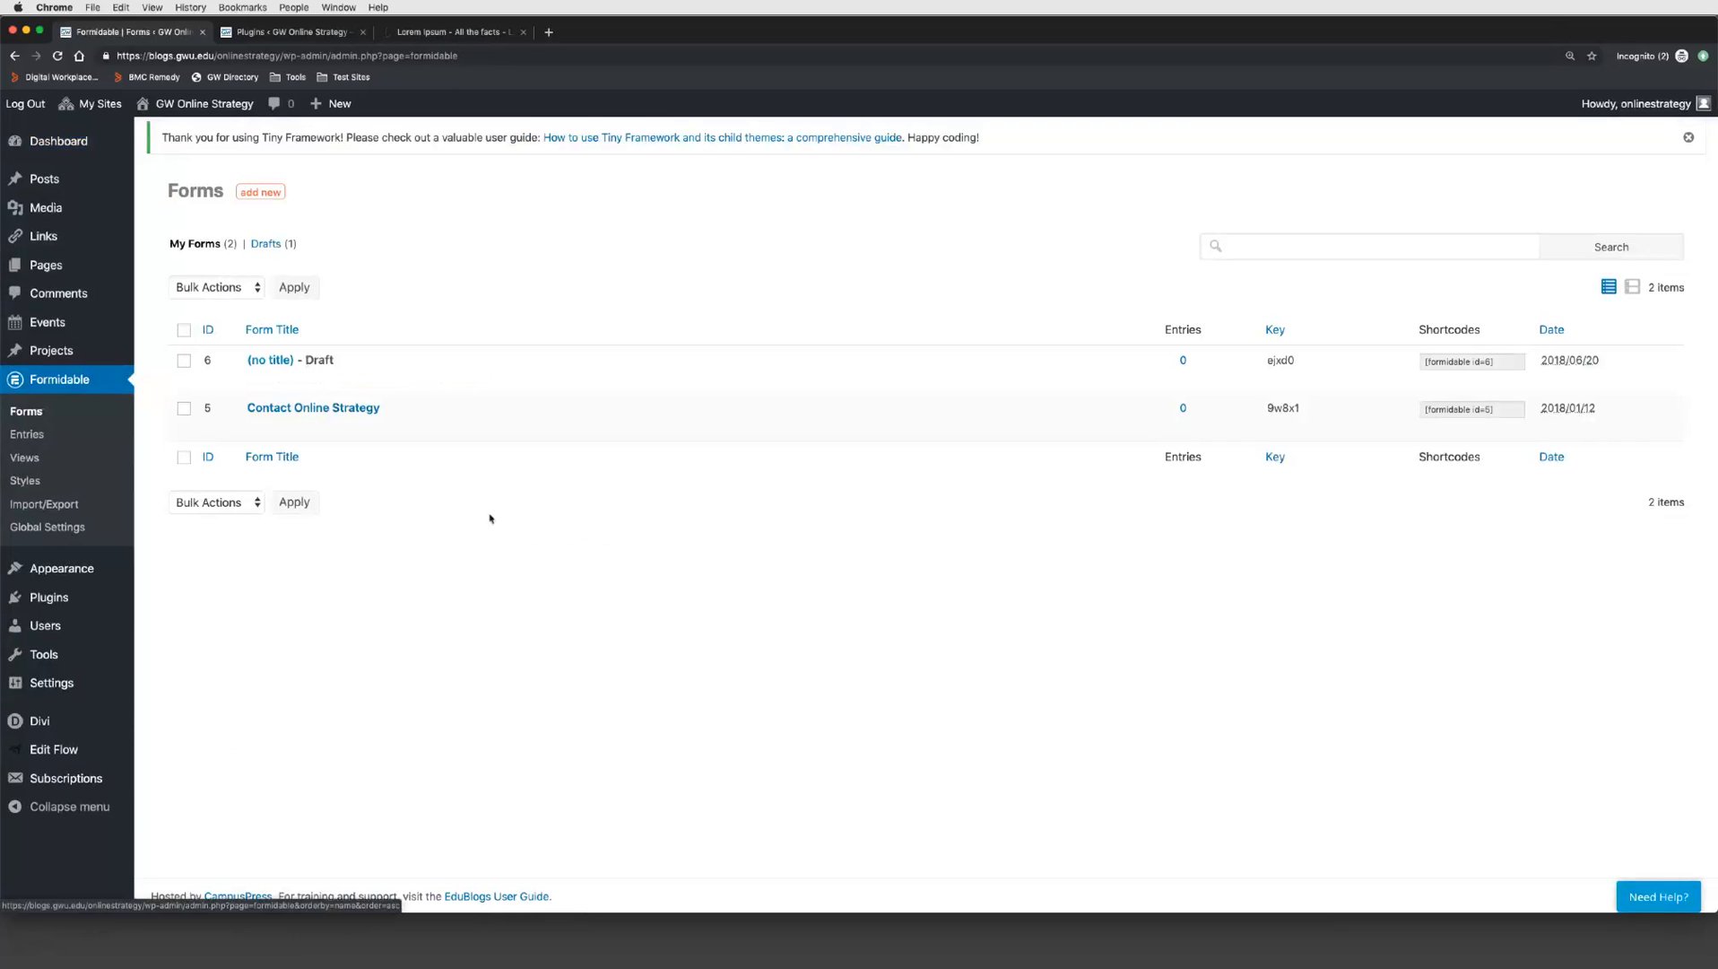
click(261, 192)
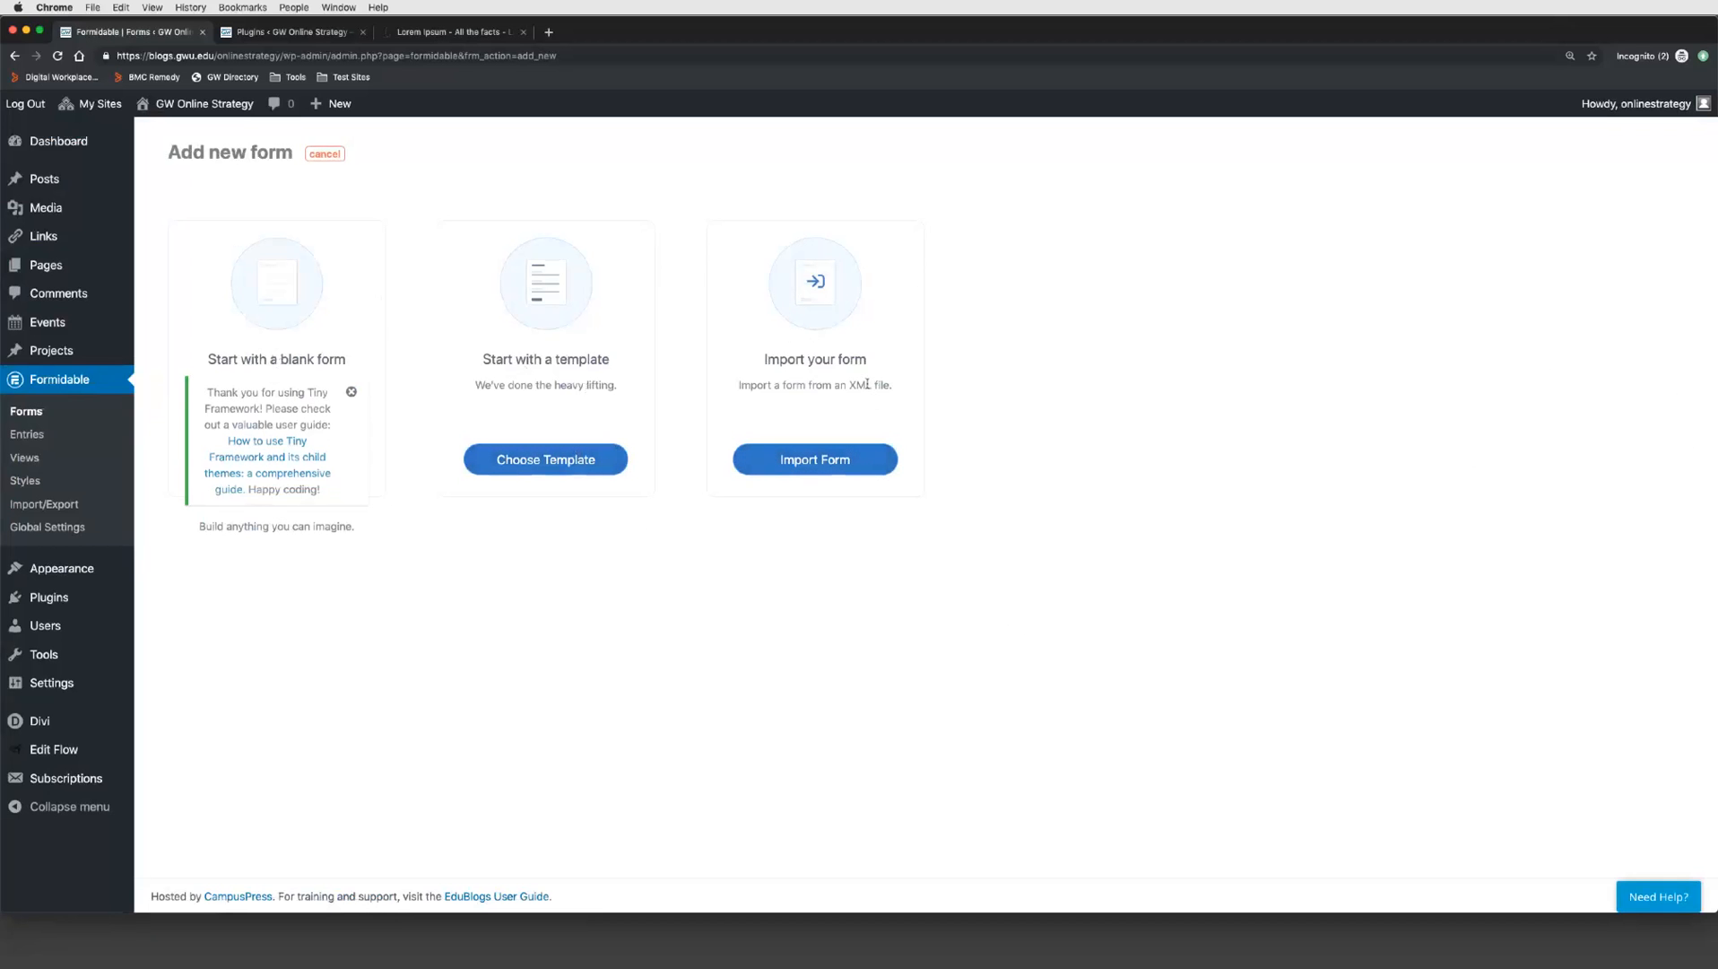
Step: Check the XML import description and the form template page, and return to the form creation choices
drag(895, 385, 773, 385)
click(644, 407)
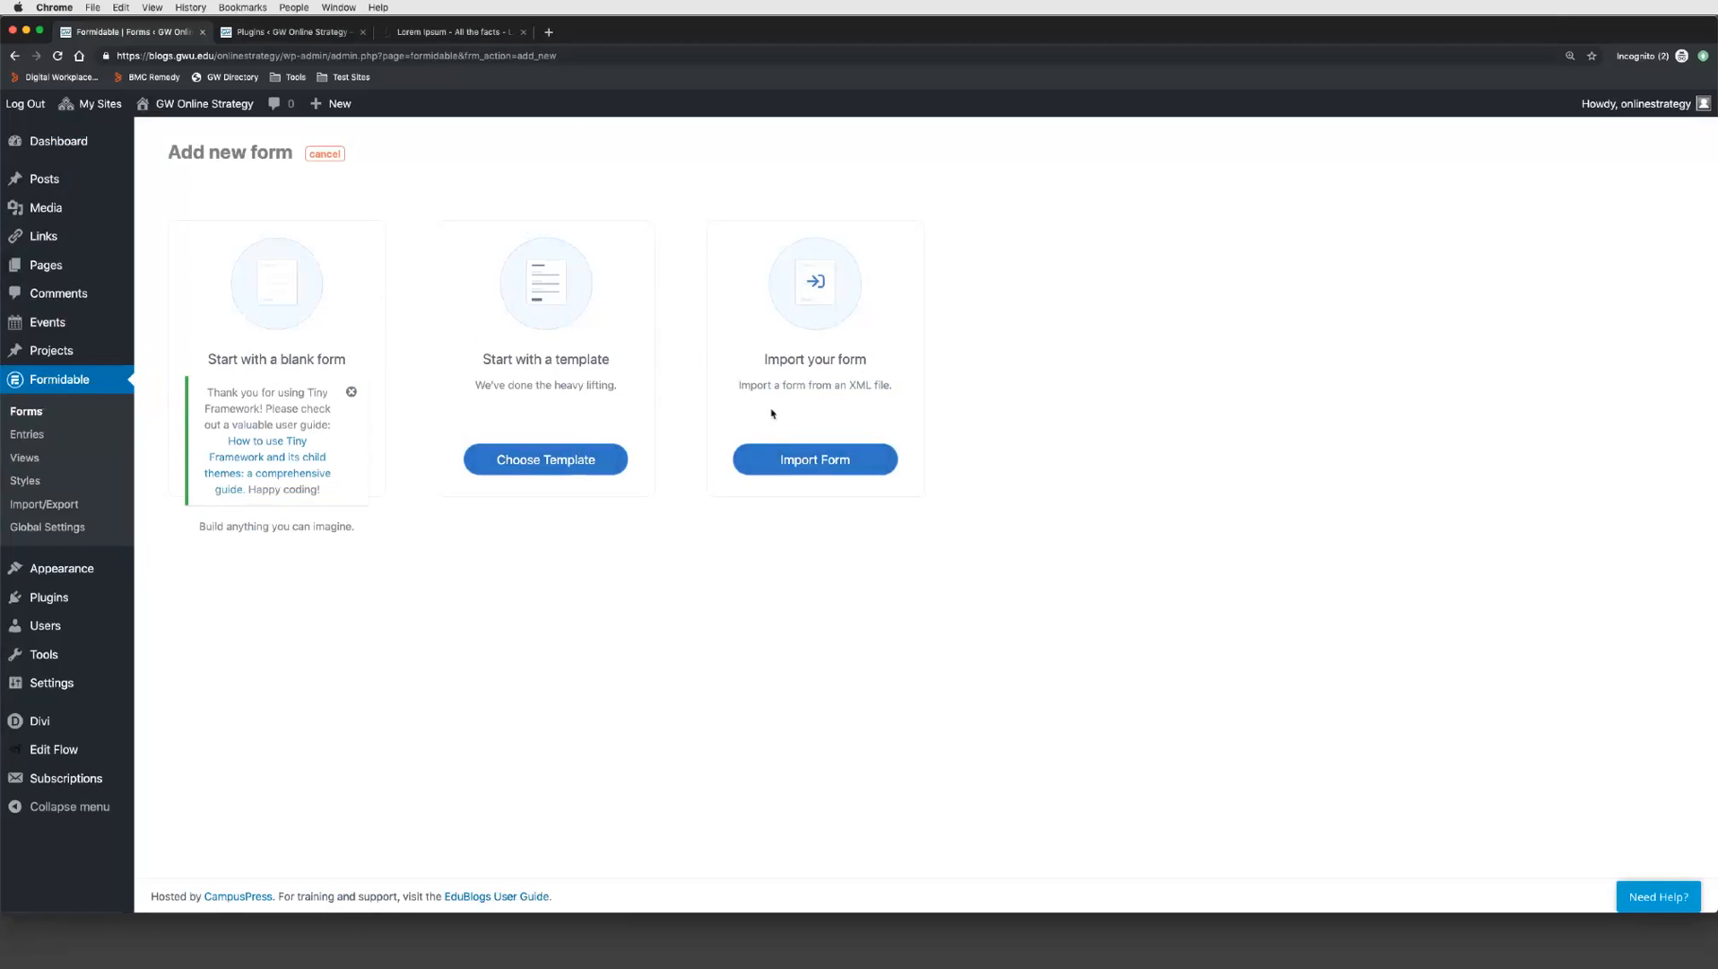
click(557, 466)
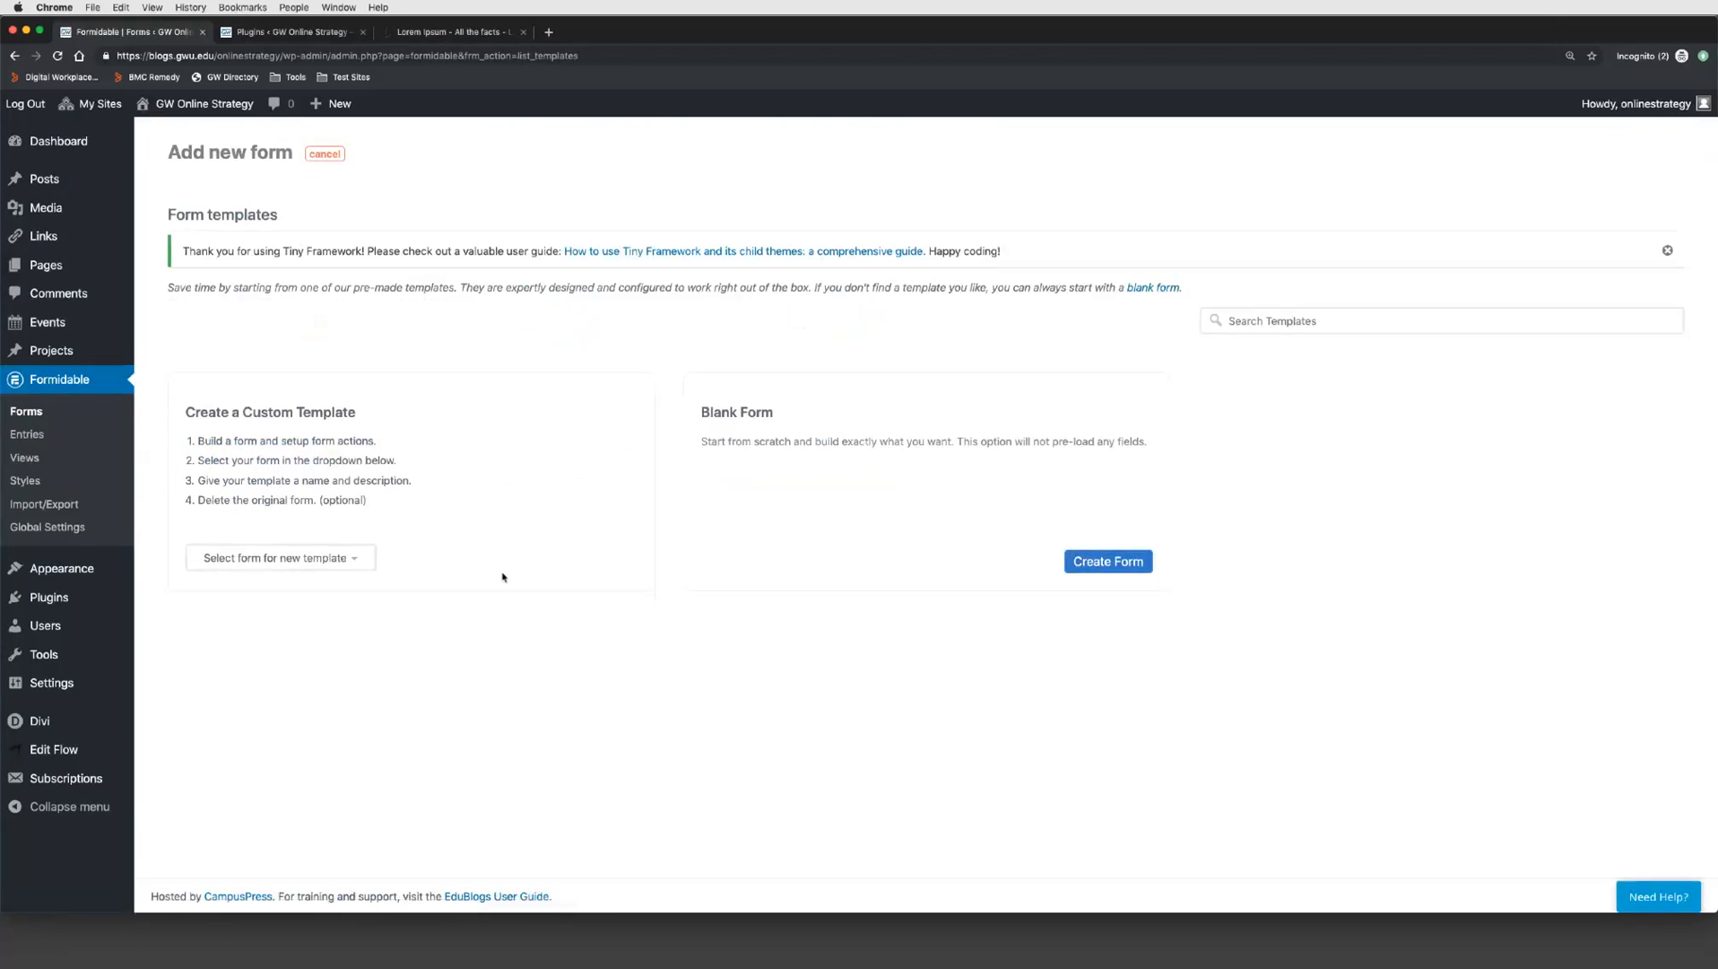
click(16, 56)
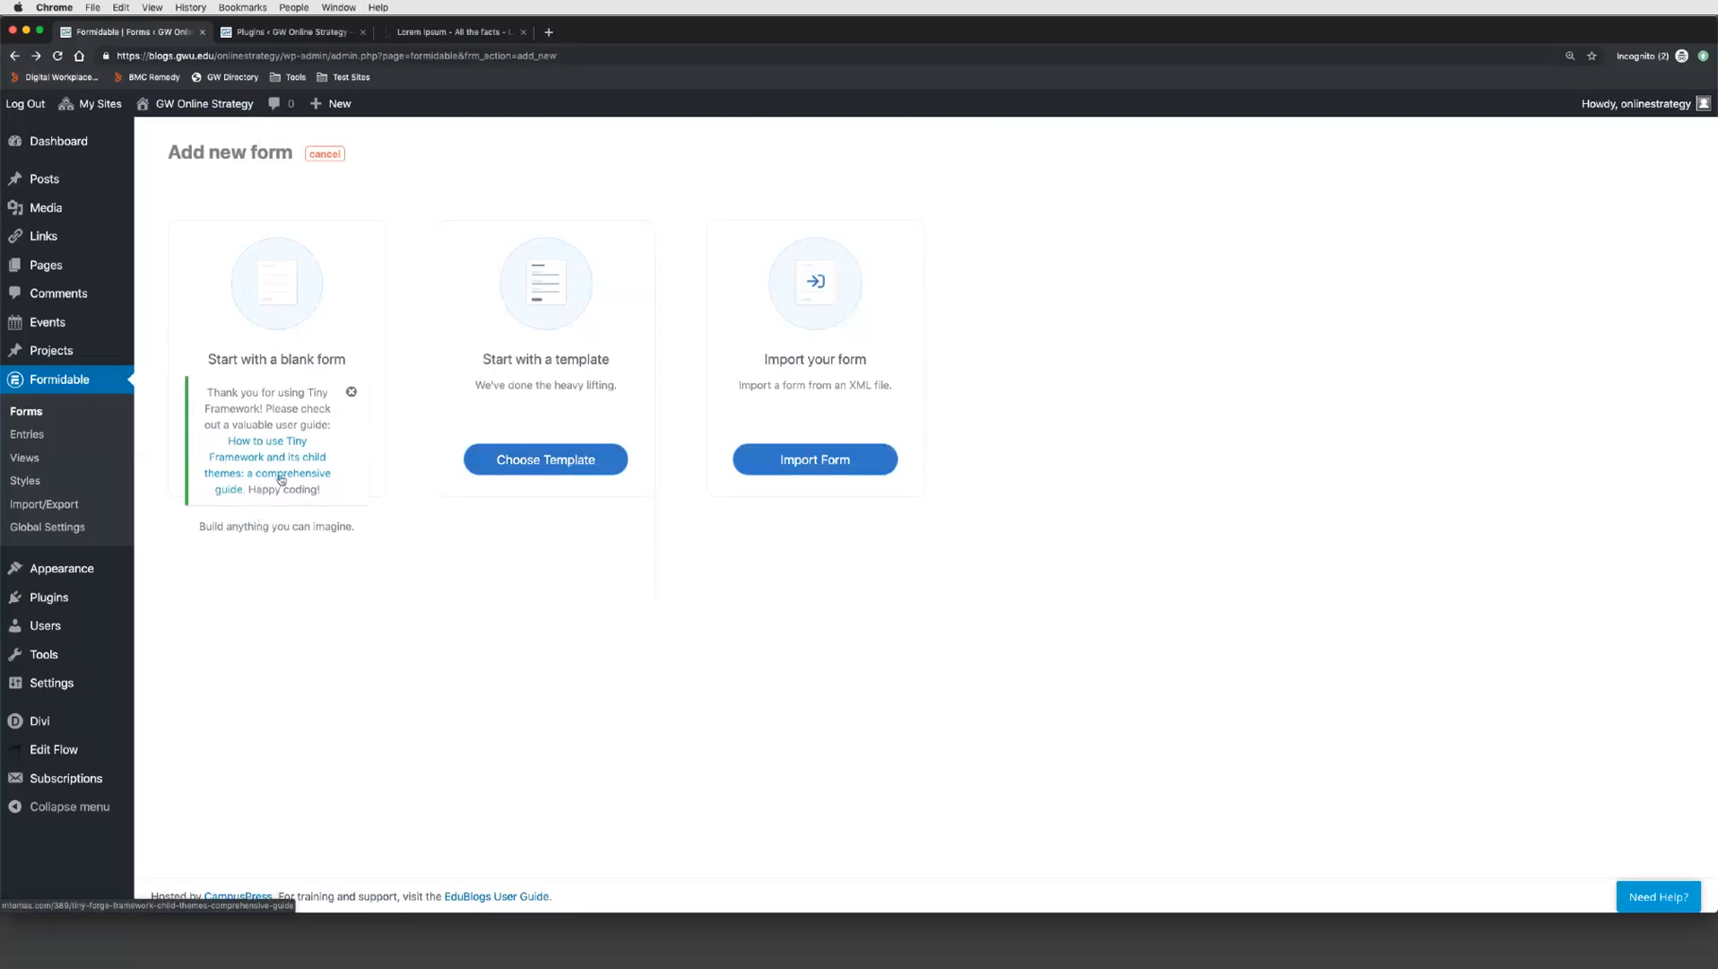
Step: Start a blank form, title it "My Formidable Form" and create it
click(352, 392)
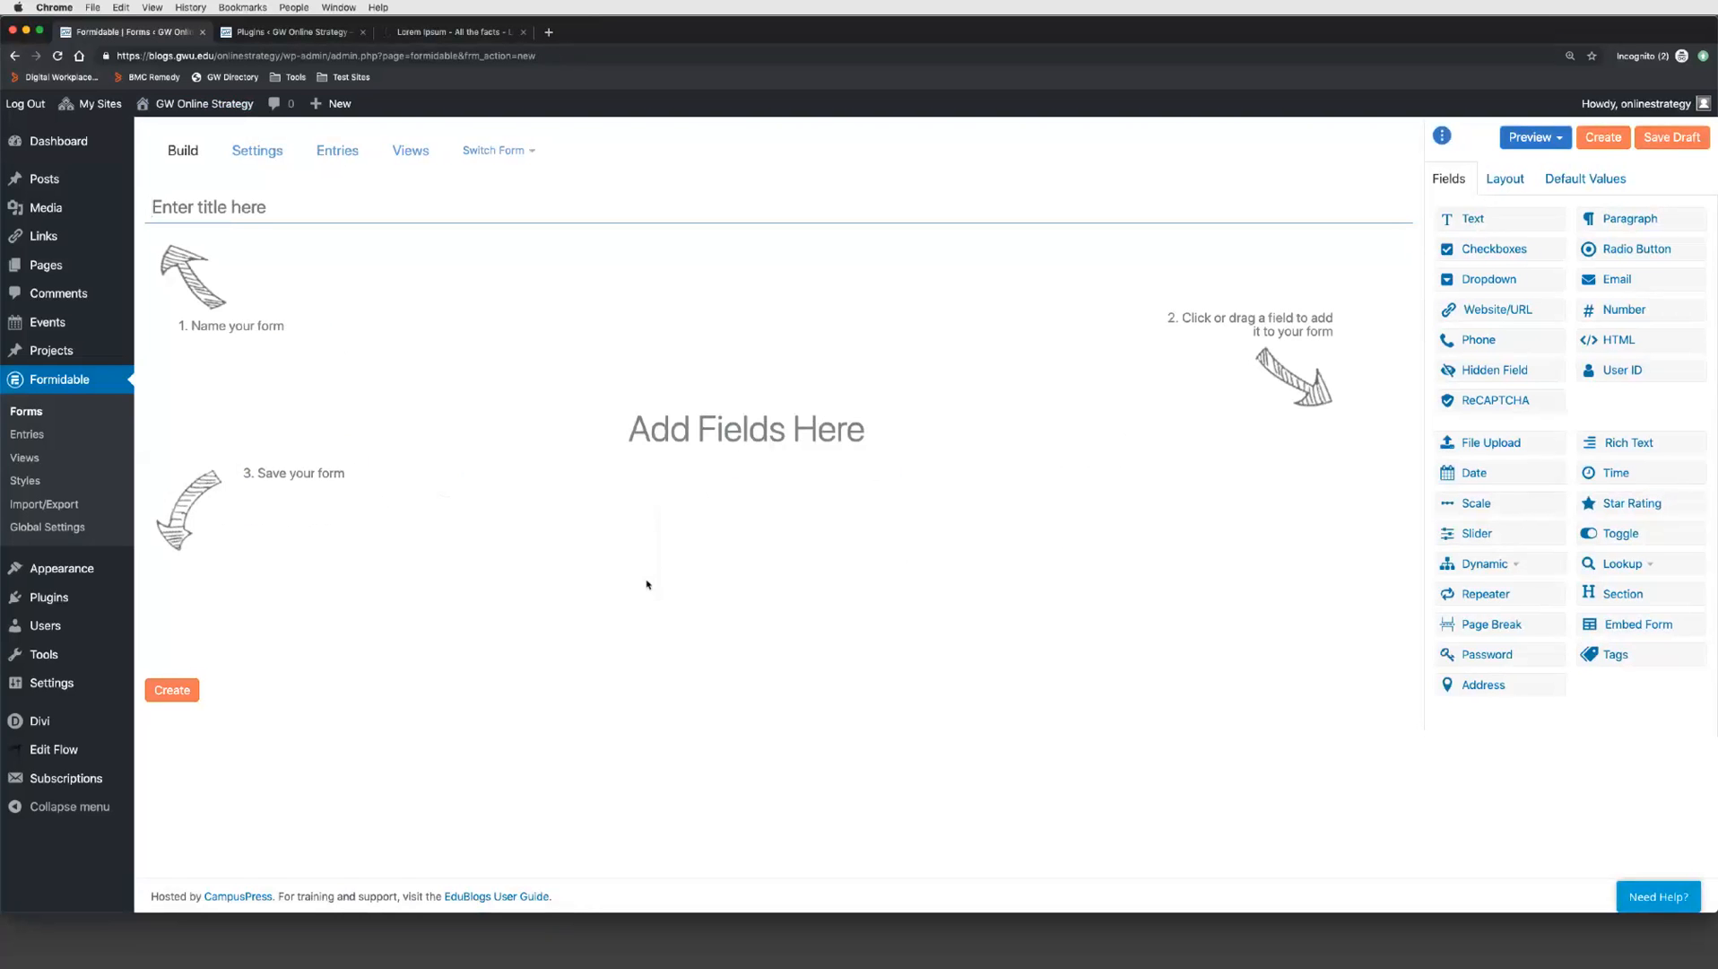
click(166, 206)
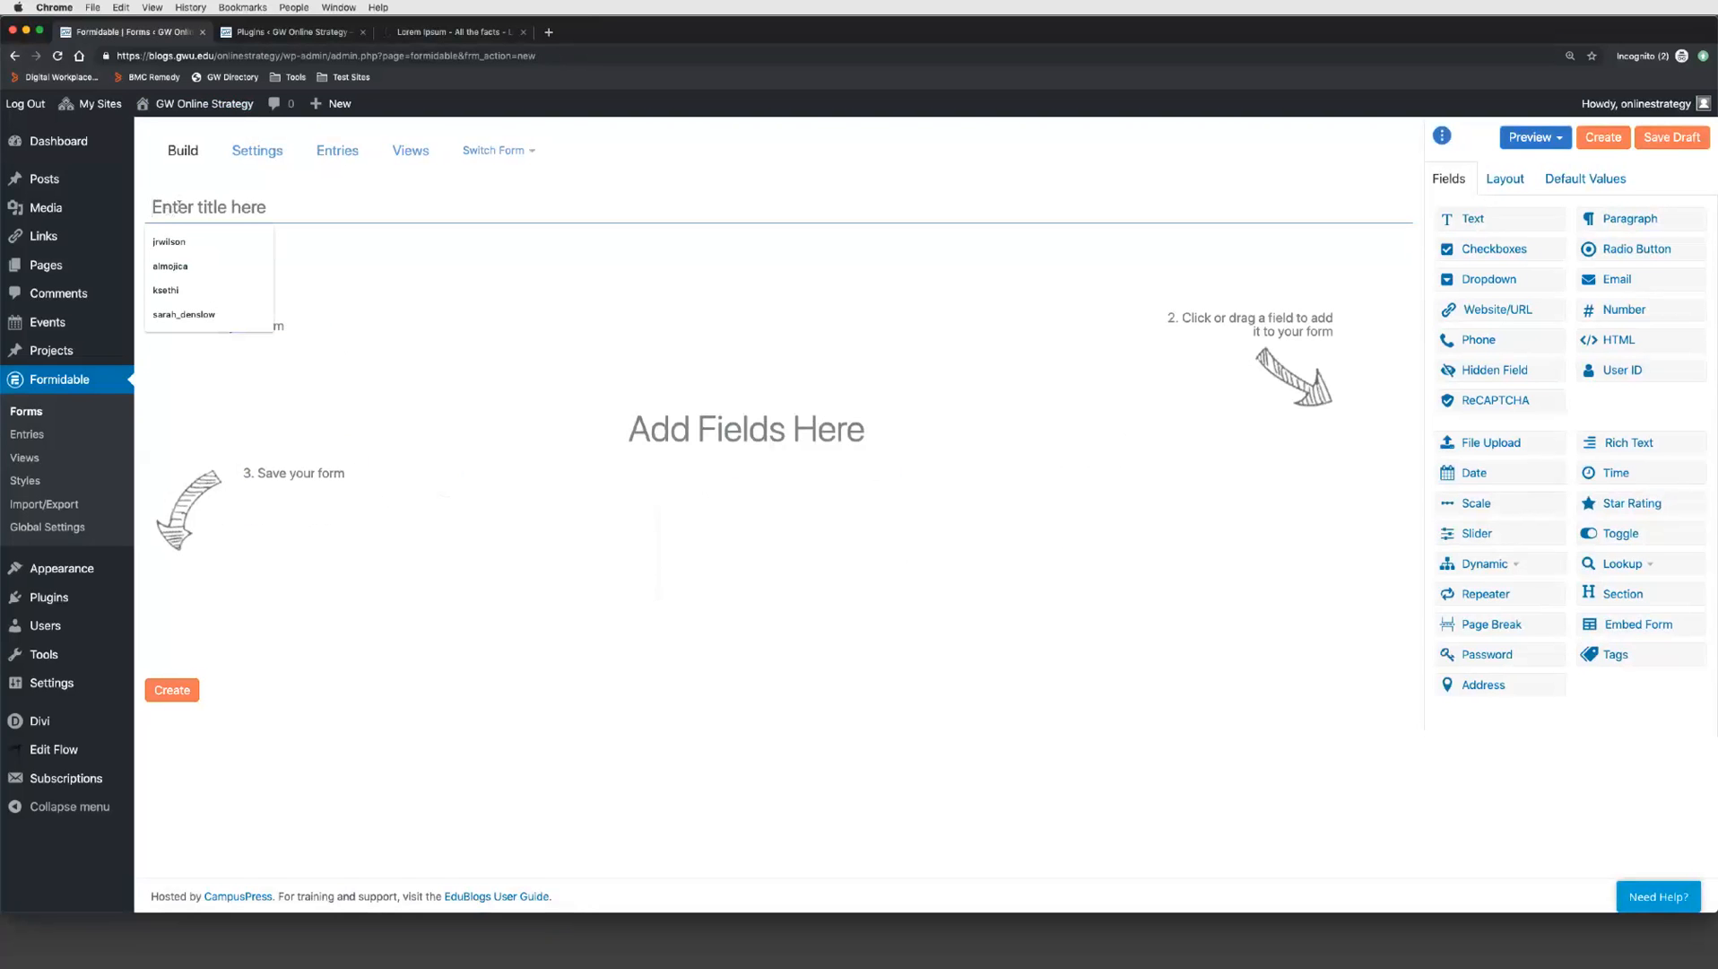
text(M)
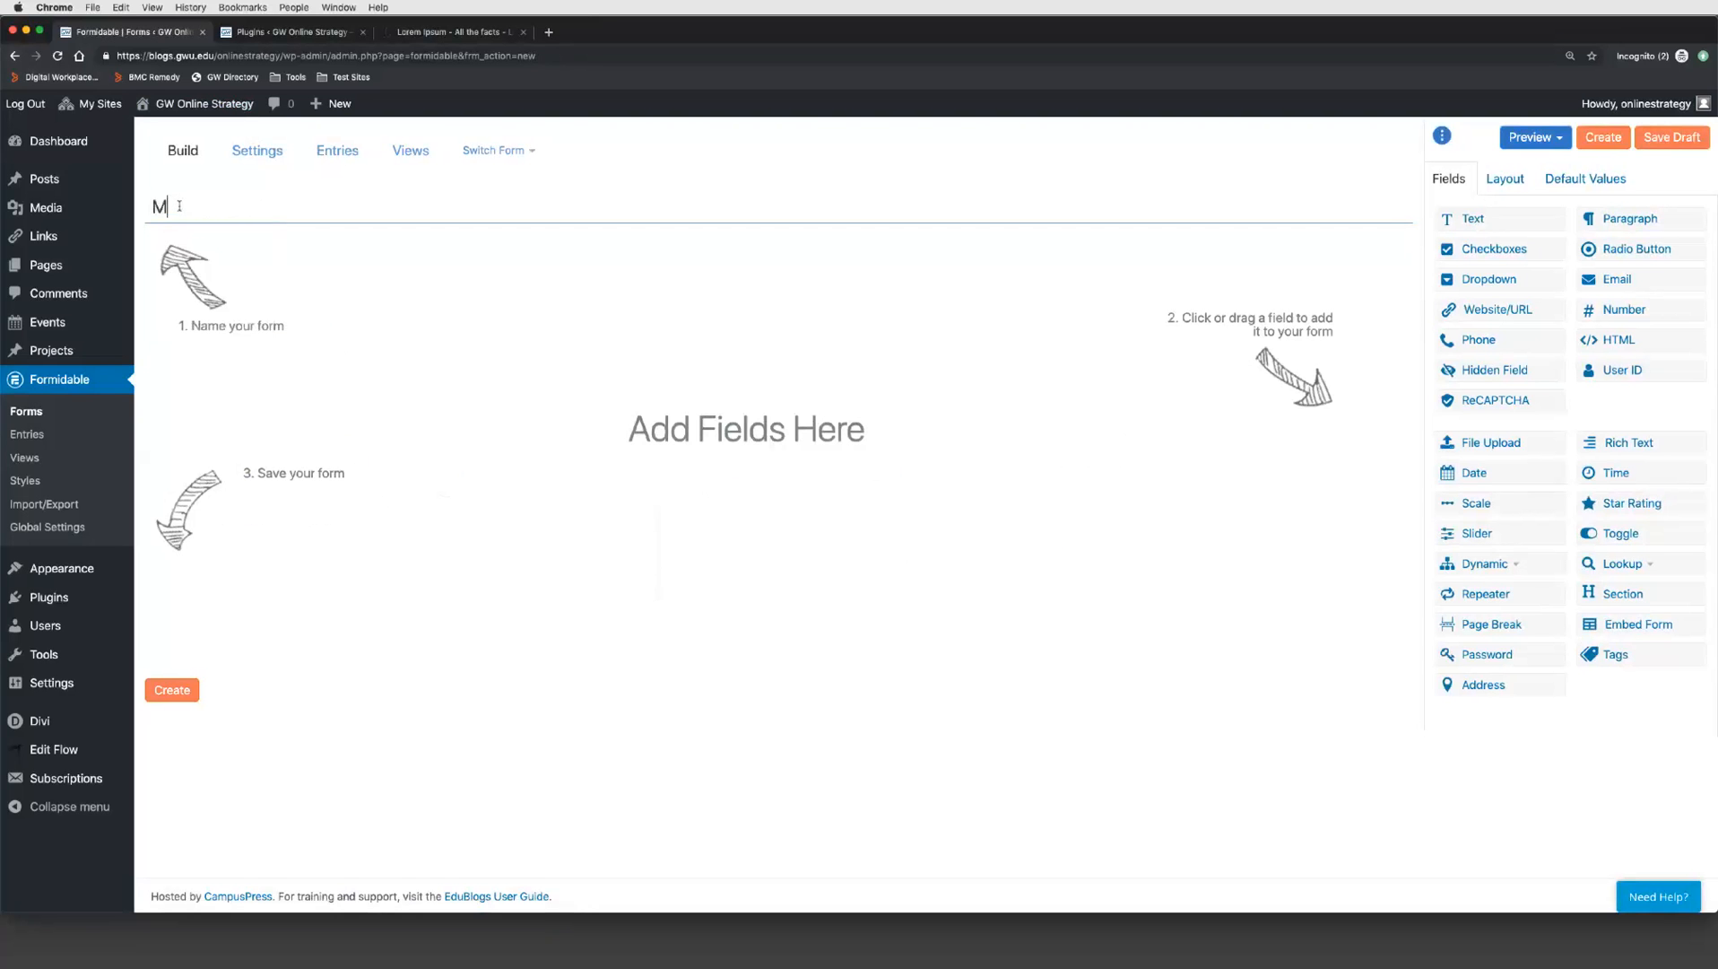
text(y Formidable Form)
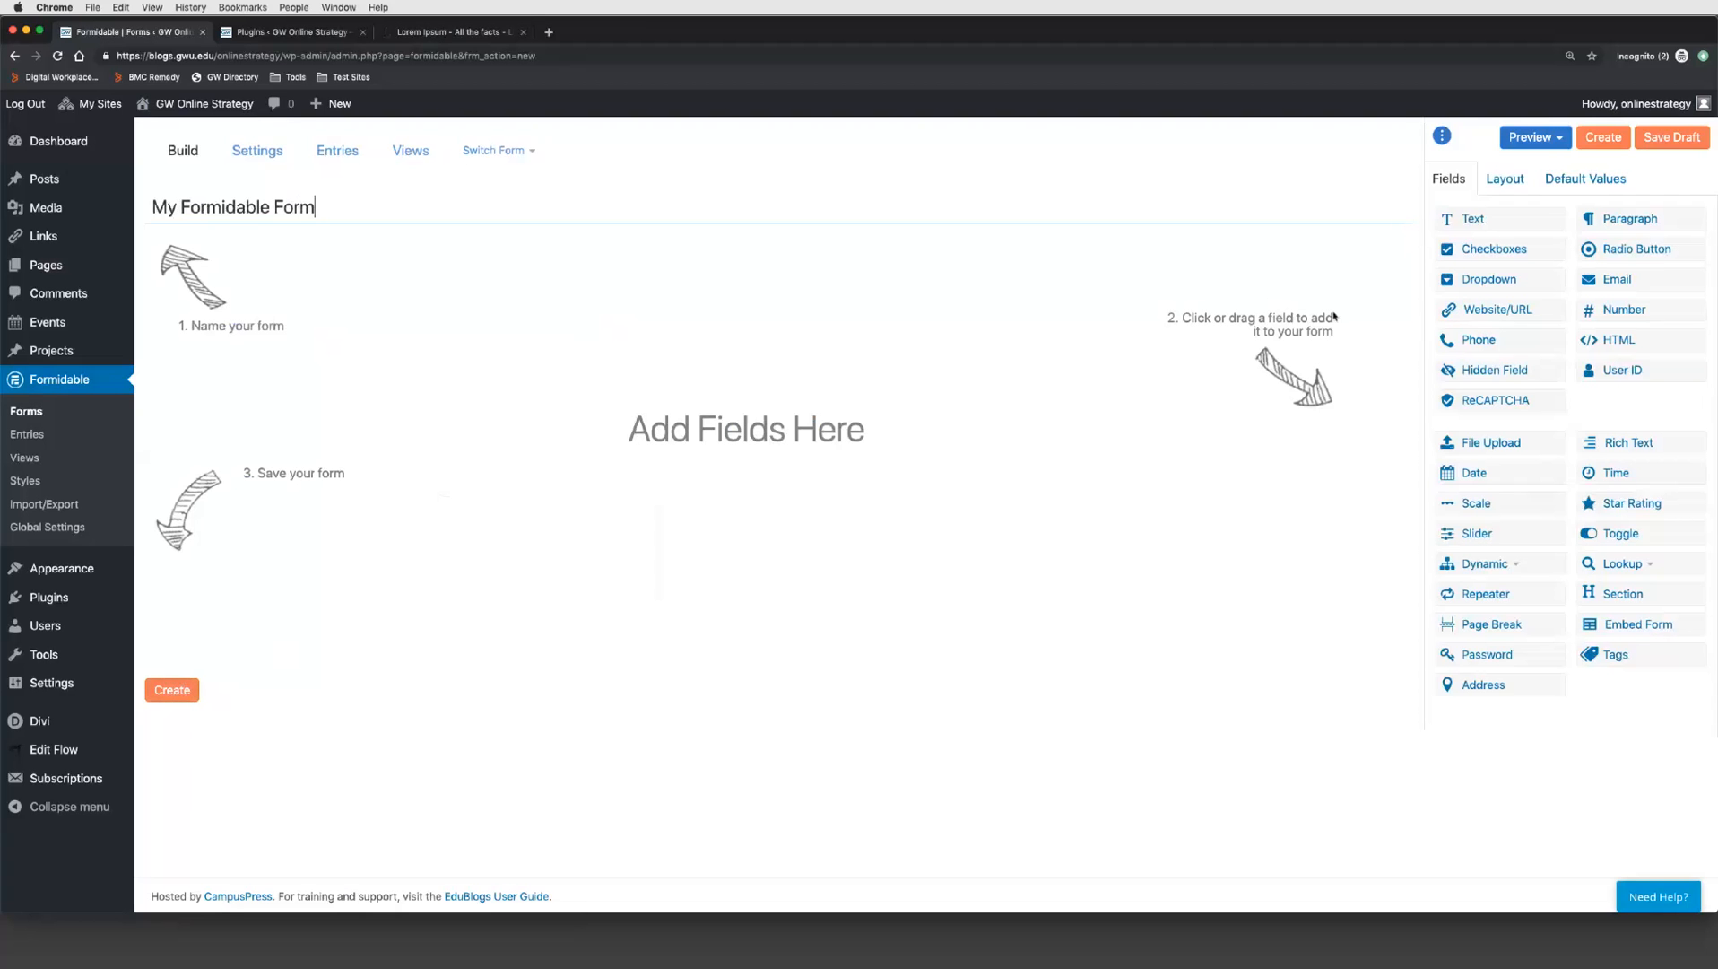
click(184, 702)
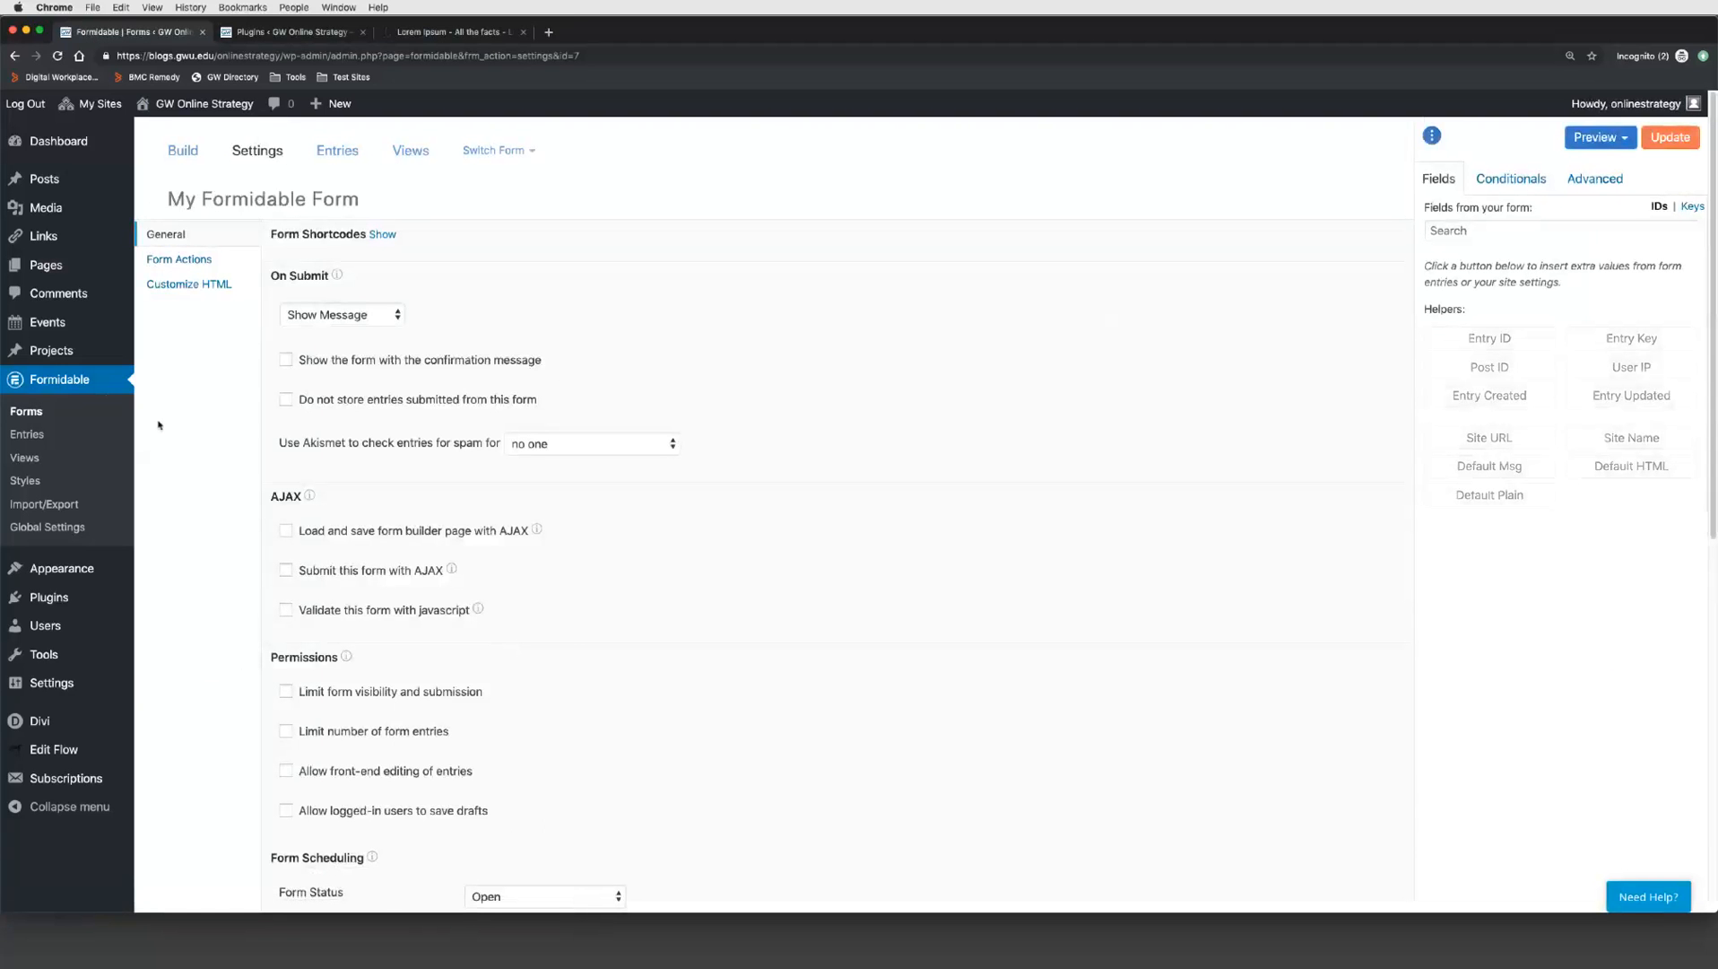
Step: Review the general settings of My Formidable Form and return to its form builder
click(184, 152)
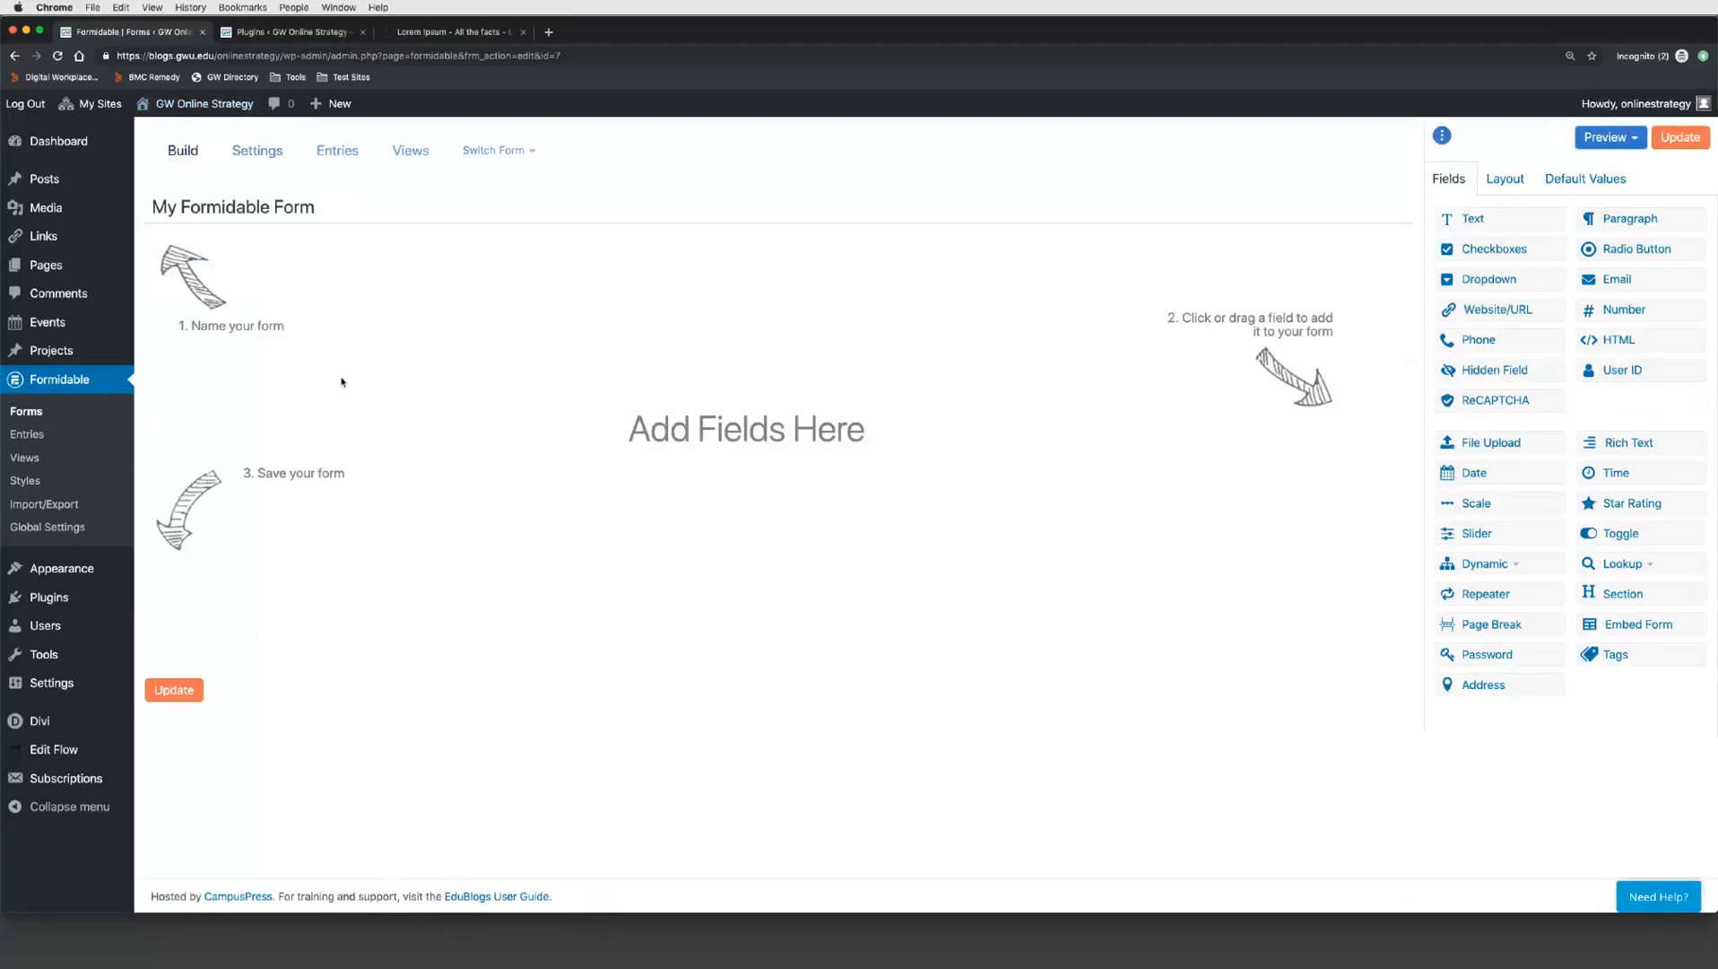
click(255, 157)
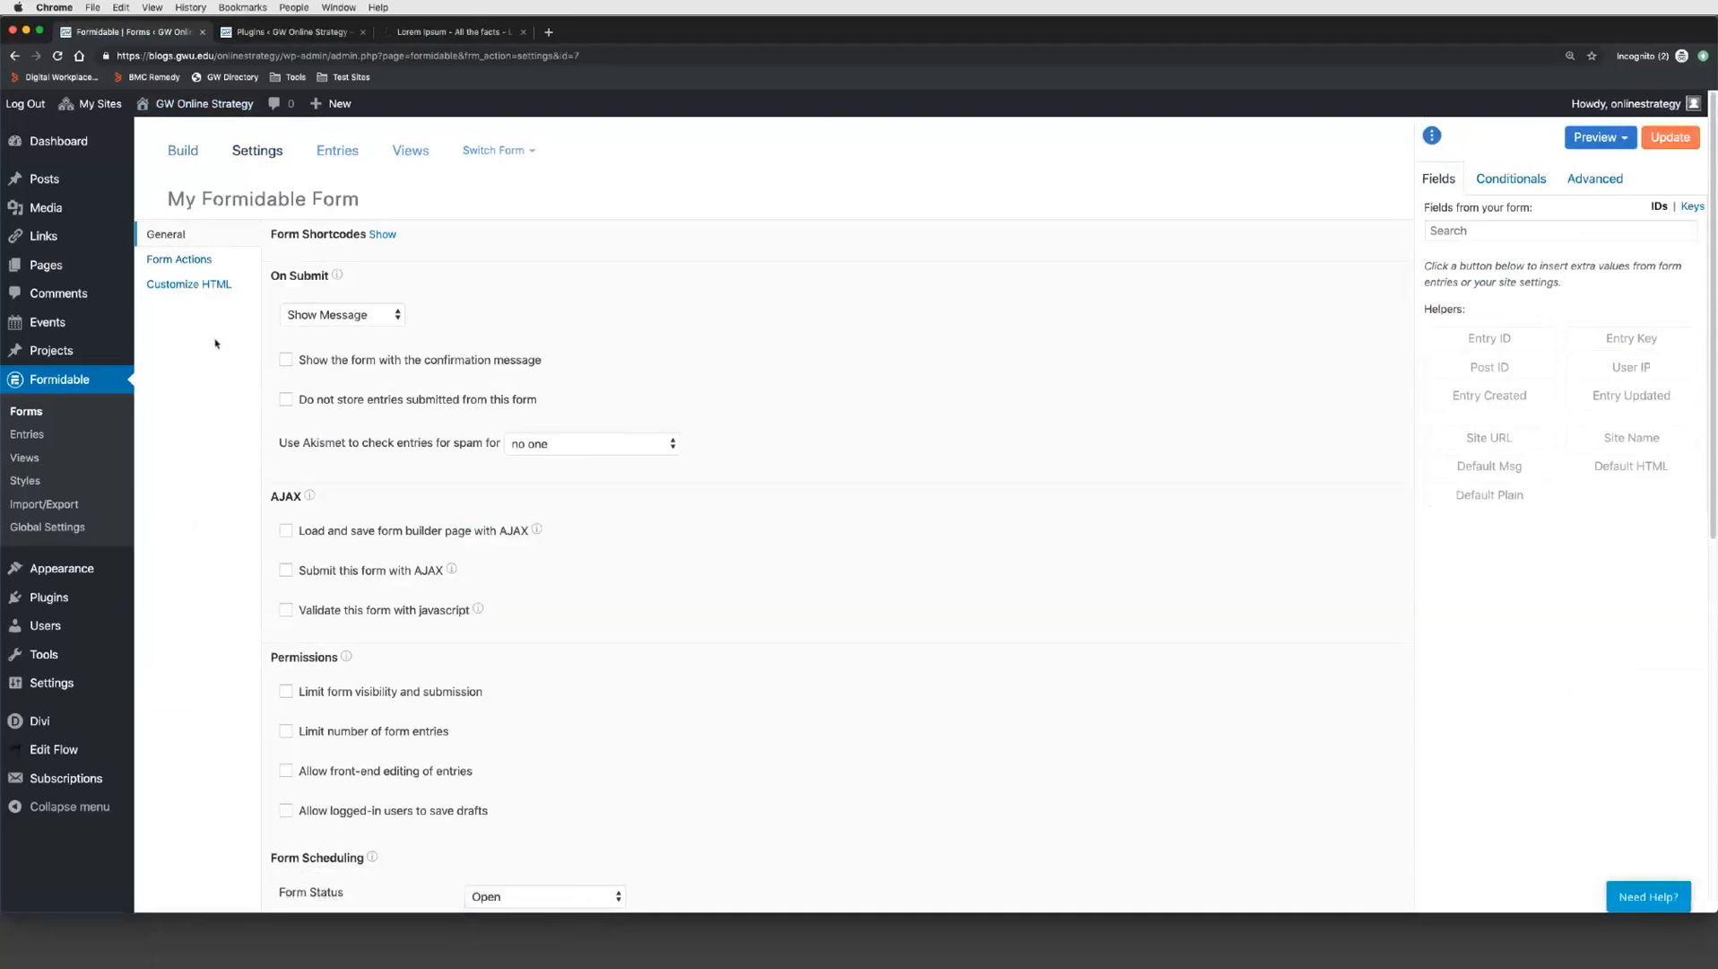
click(183, 152)
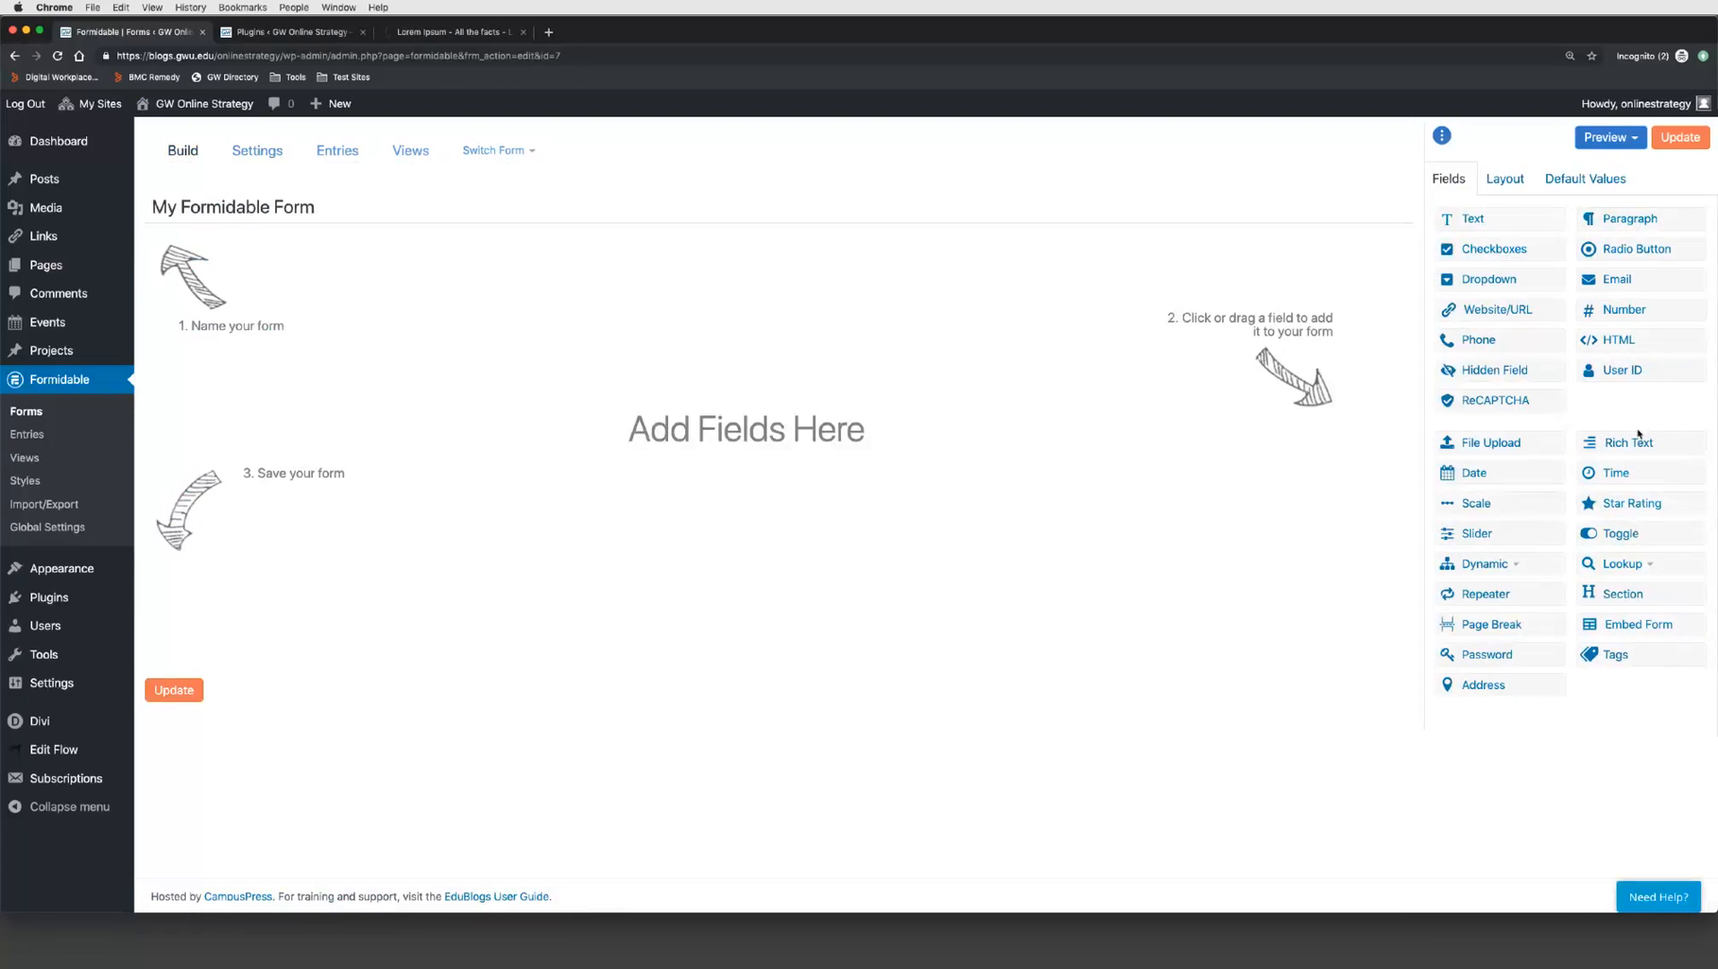
Step: Look over the builder's layout and default value options, and return to the available field types
click(1507, 187)
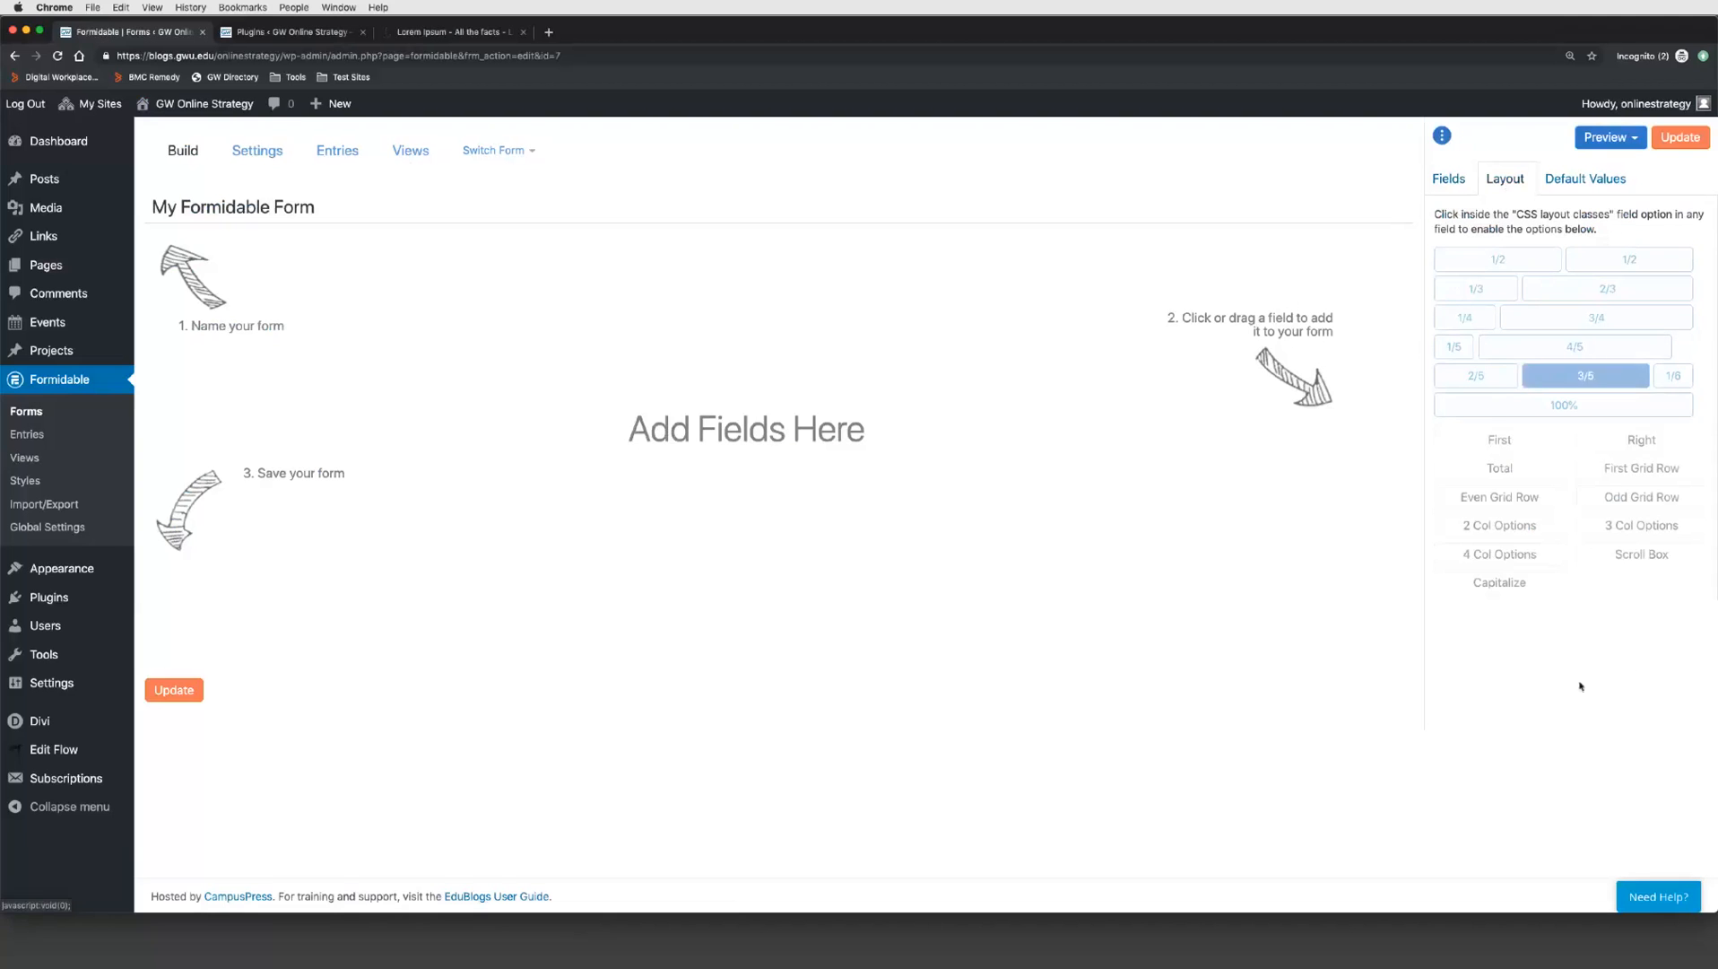
click(1580, 182)
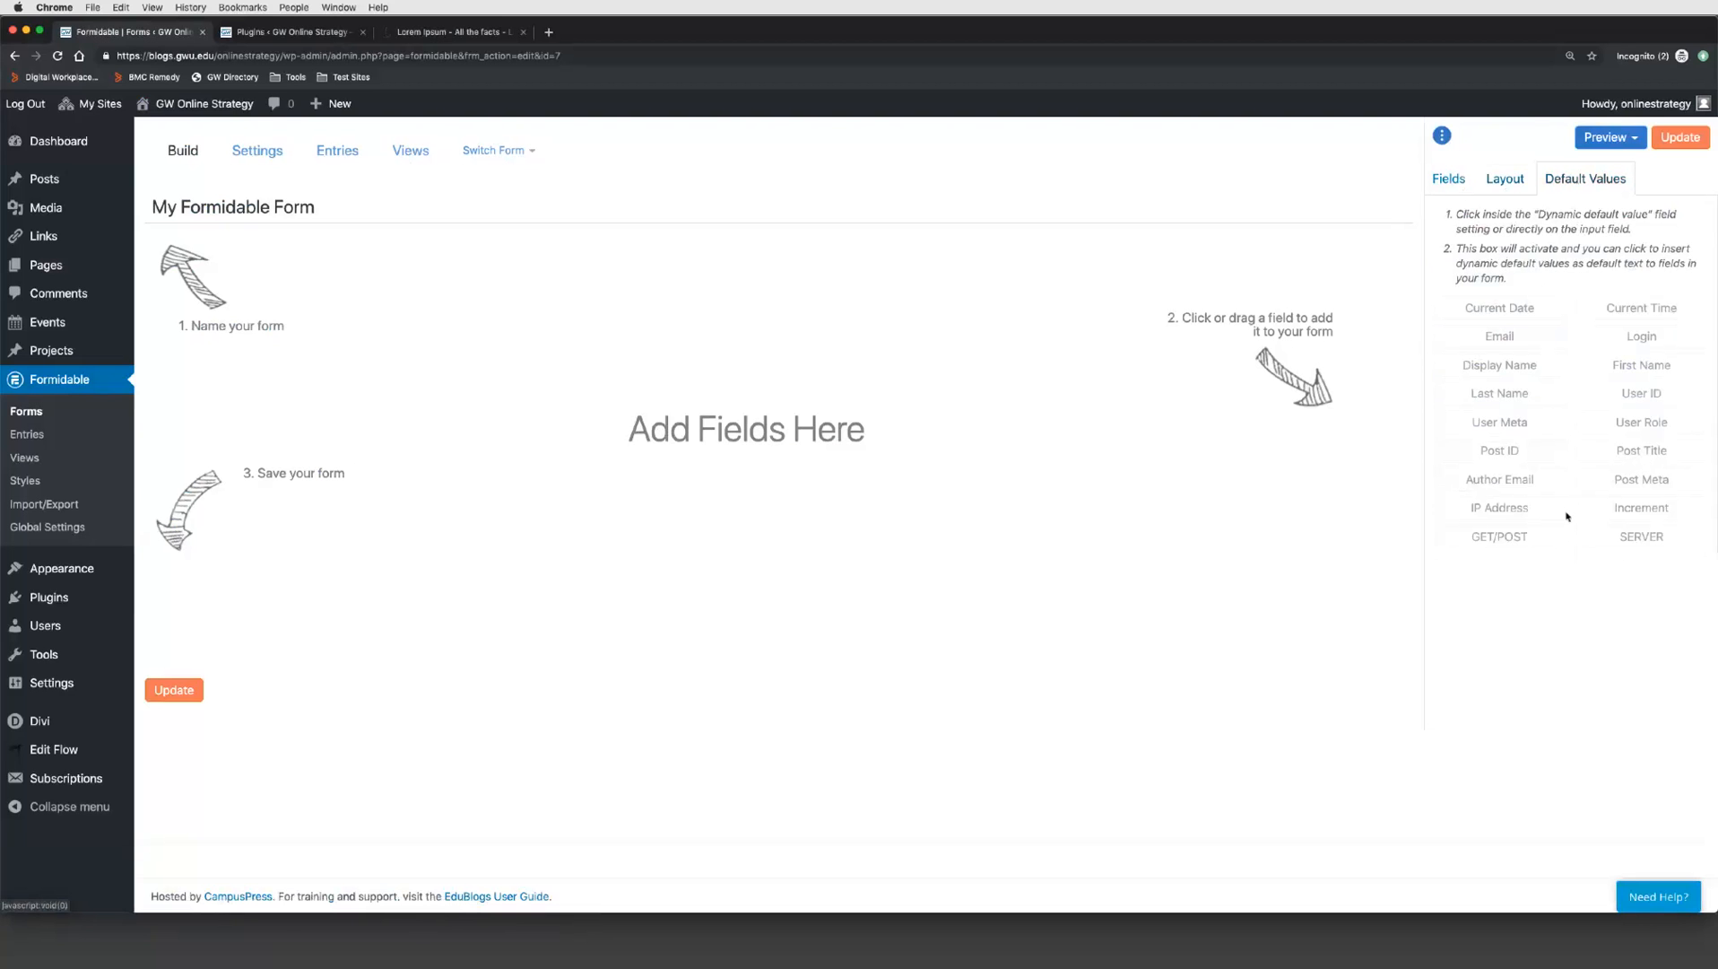
click(1459, 182)
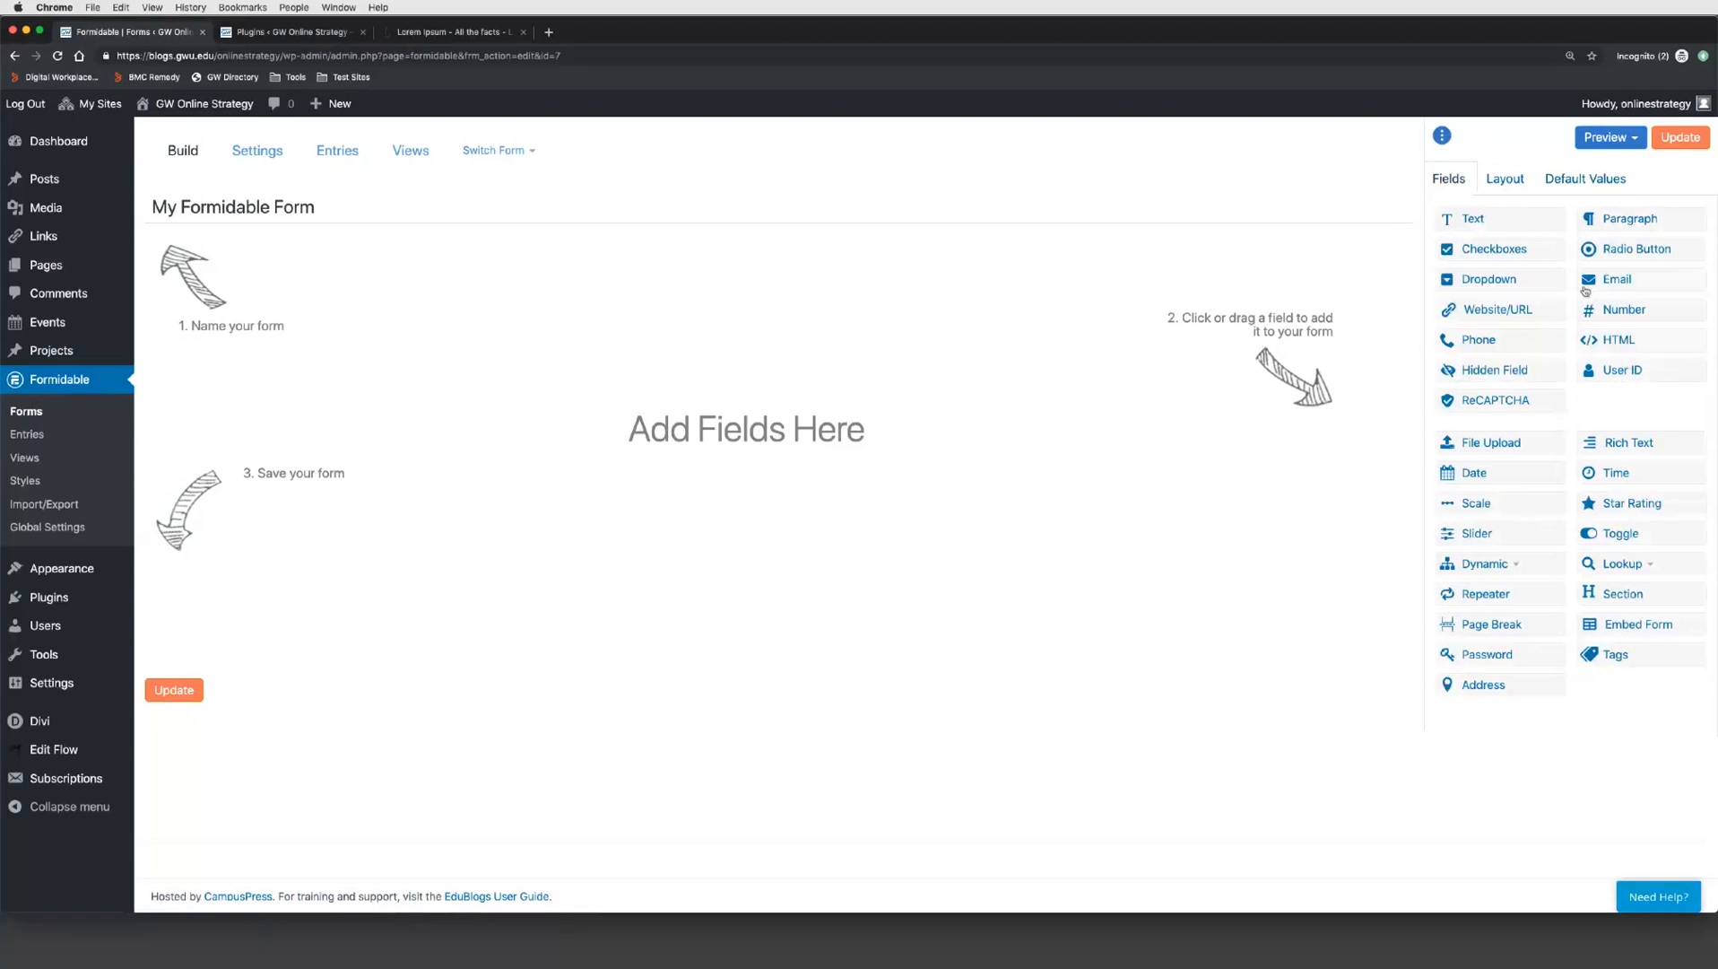
Step: Add a Text field to the form, label it "First Name" and mark it as required
drag(1516, 222, 364, 261)
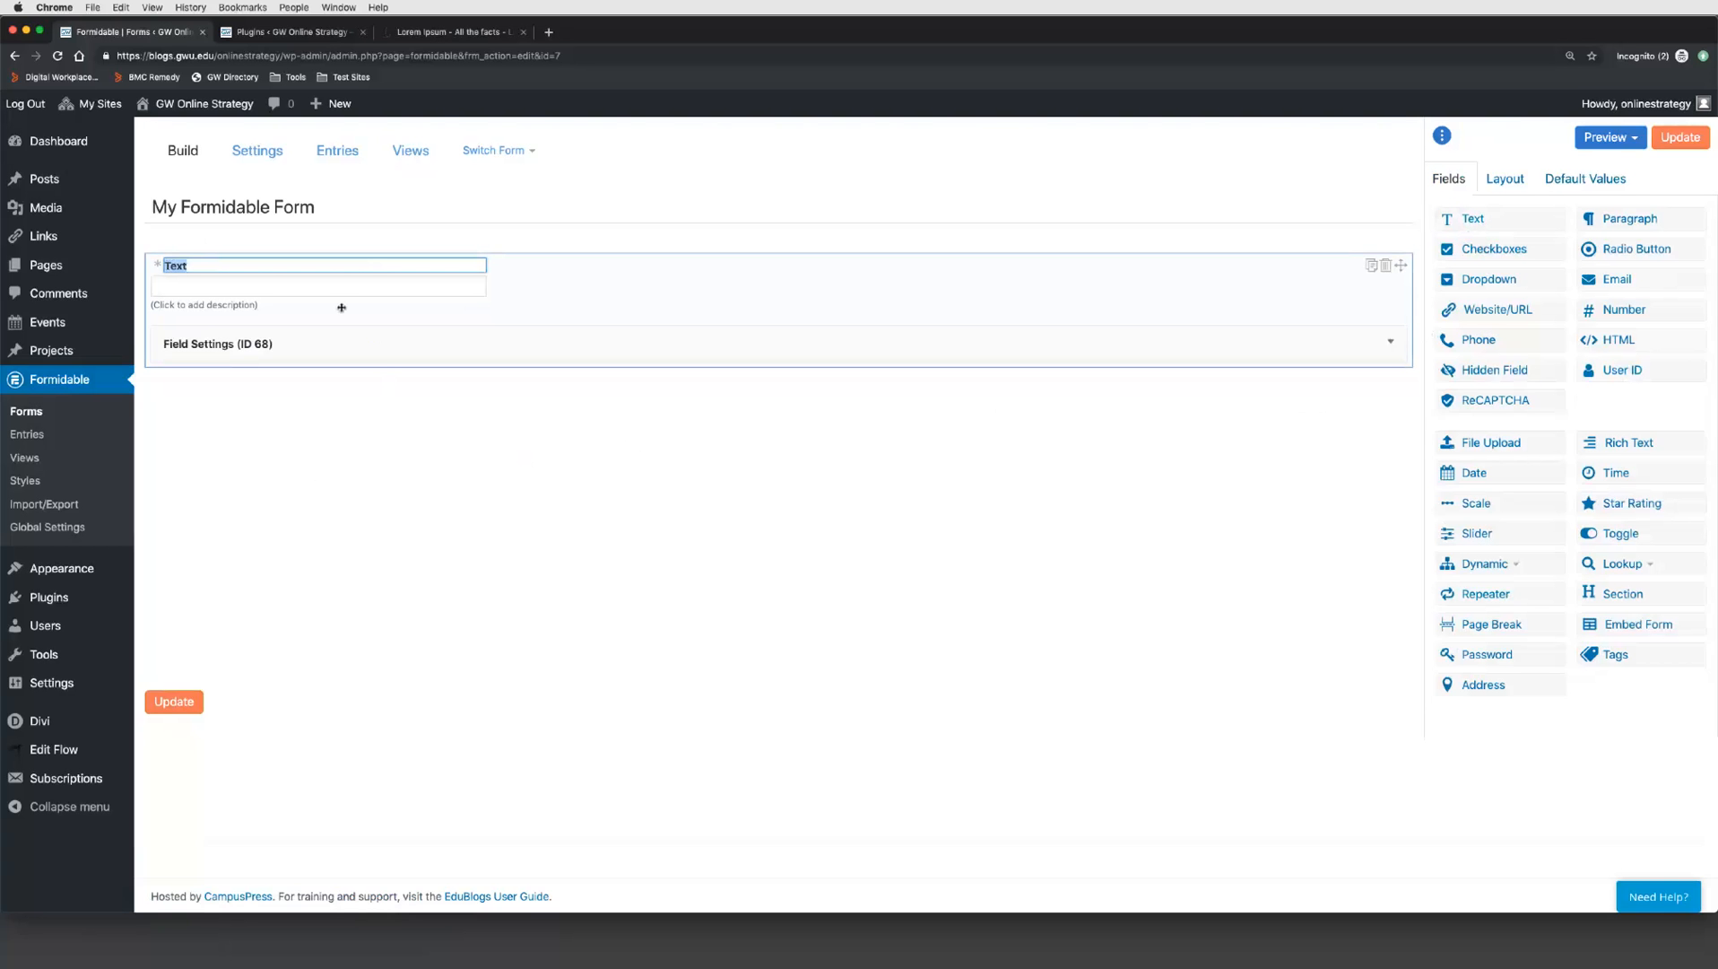
text(First Name)
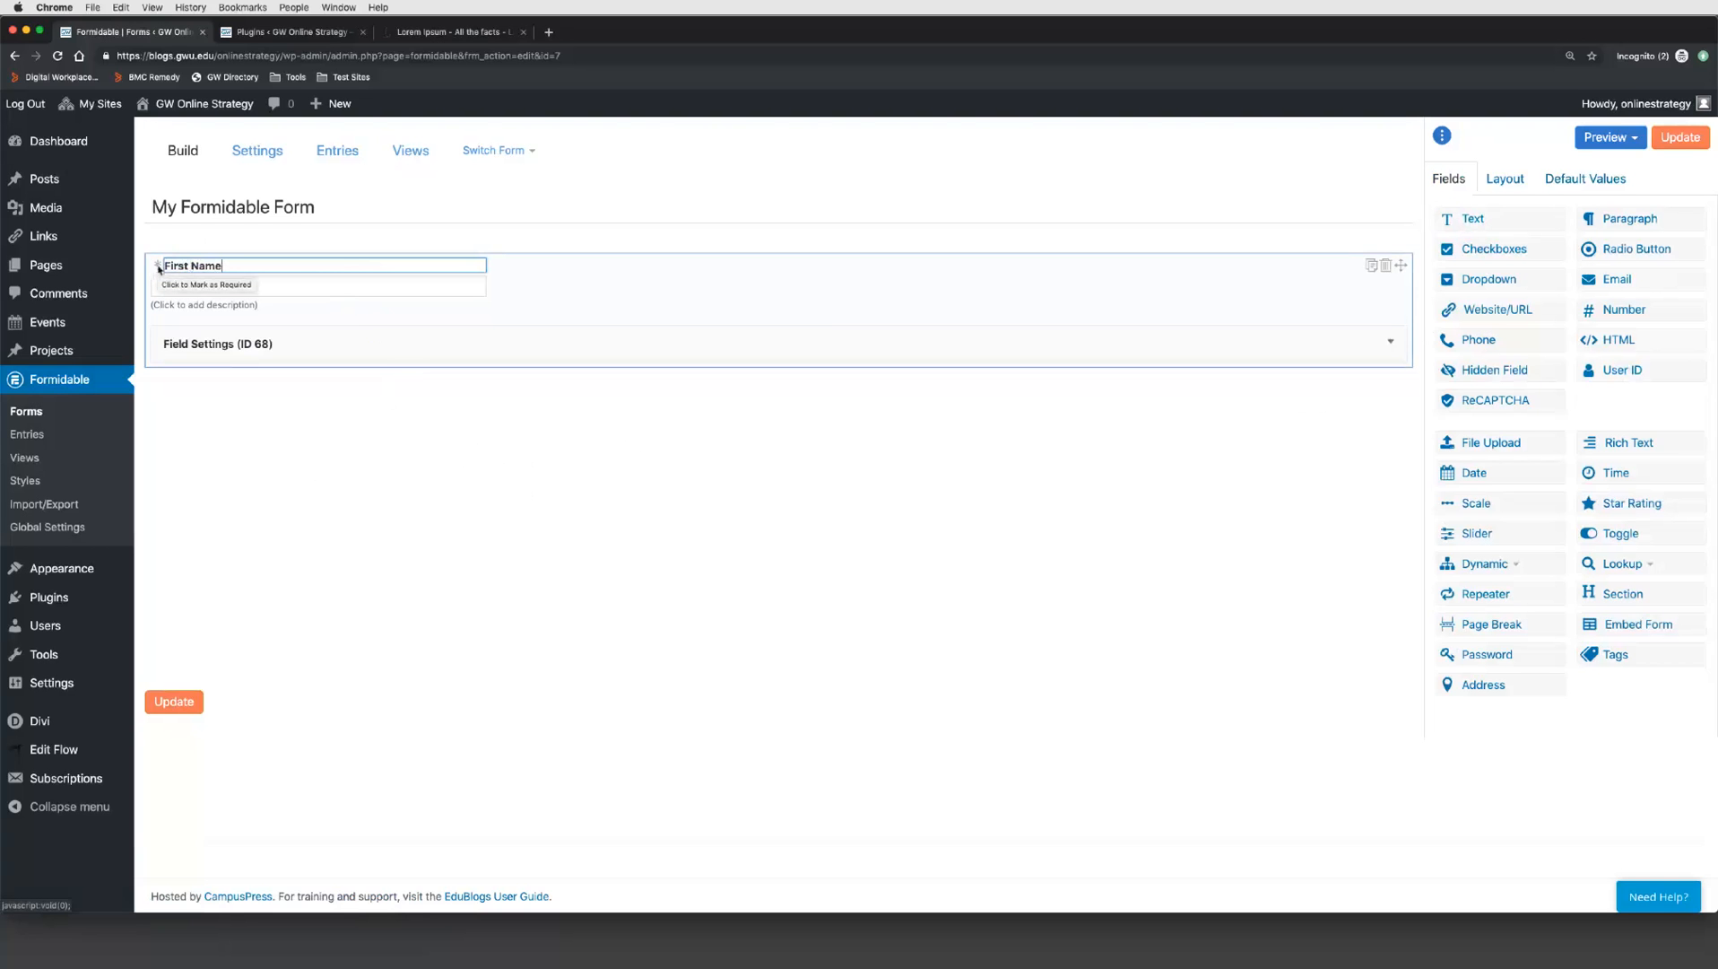
click(159, 266)
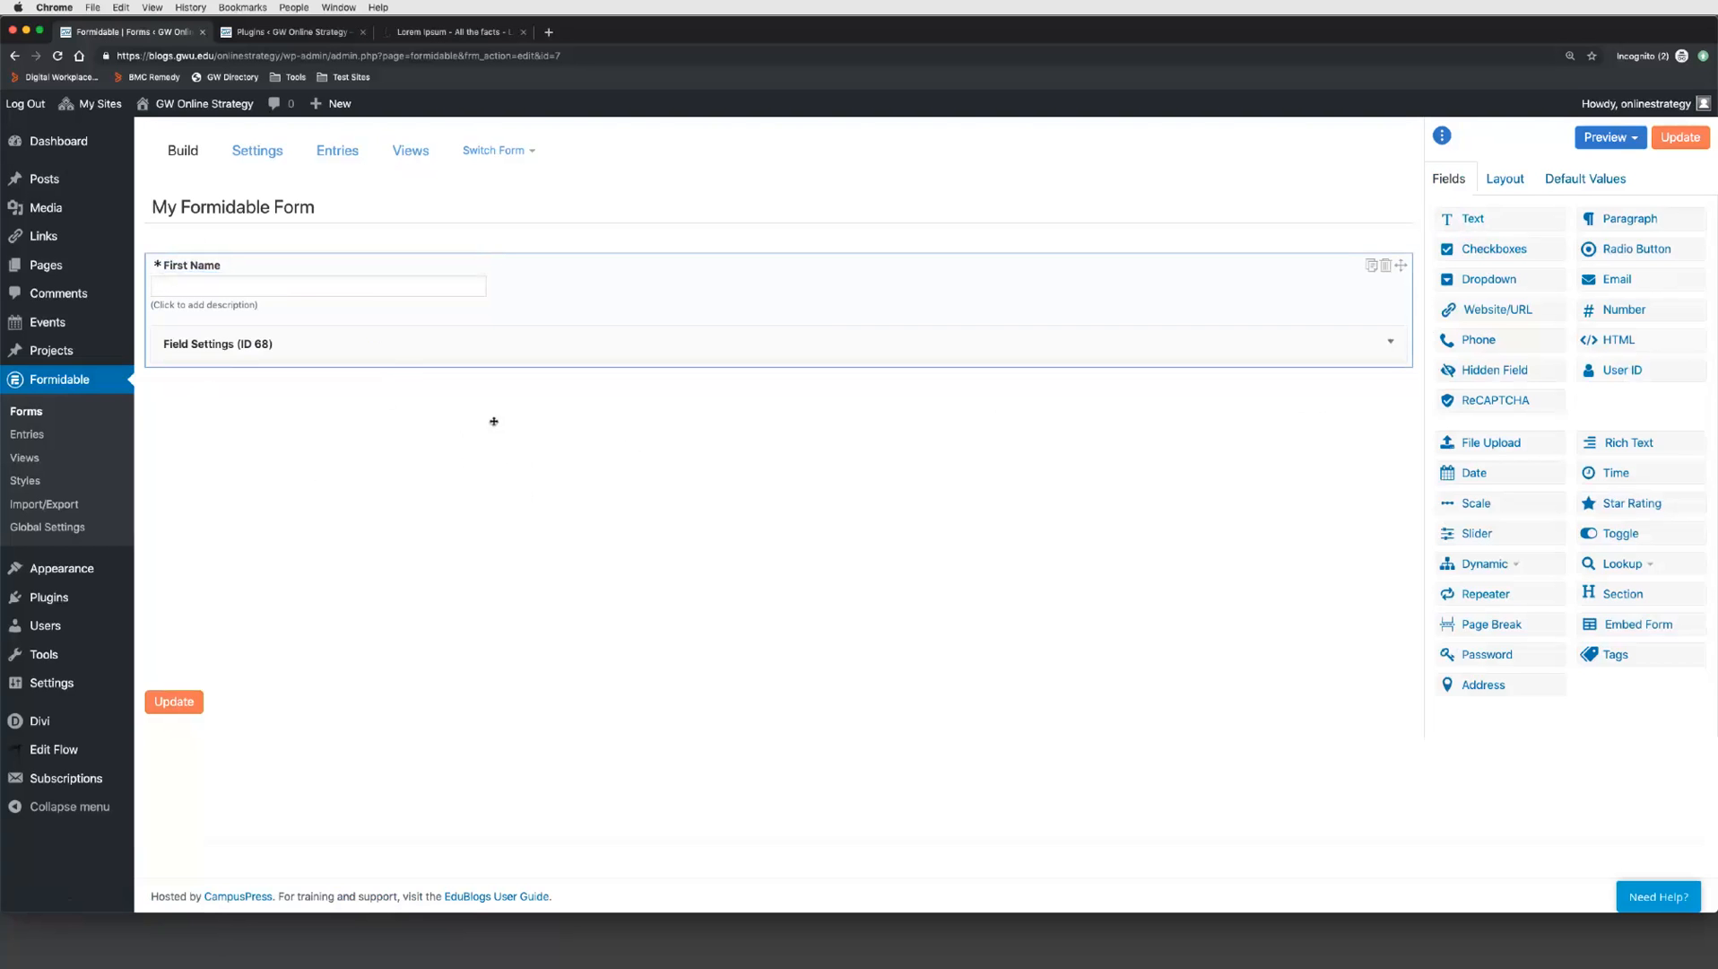
Step: Enter "Please enter your first same" as the default value of the First Name field
click(216, 290)
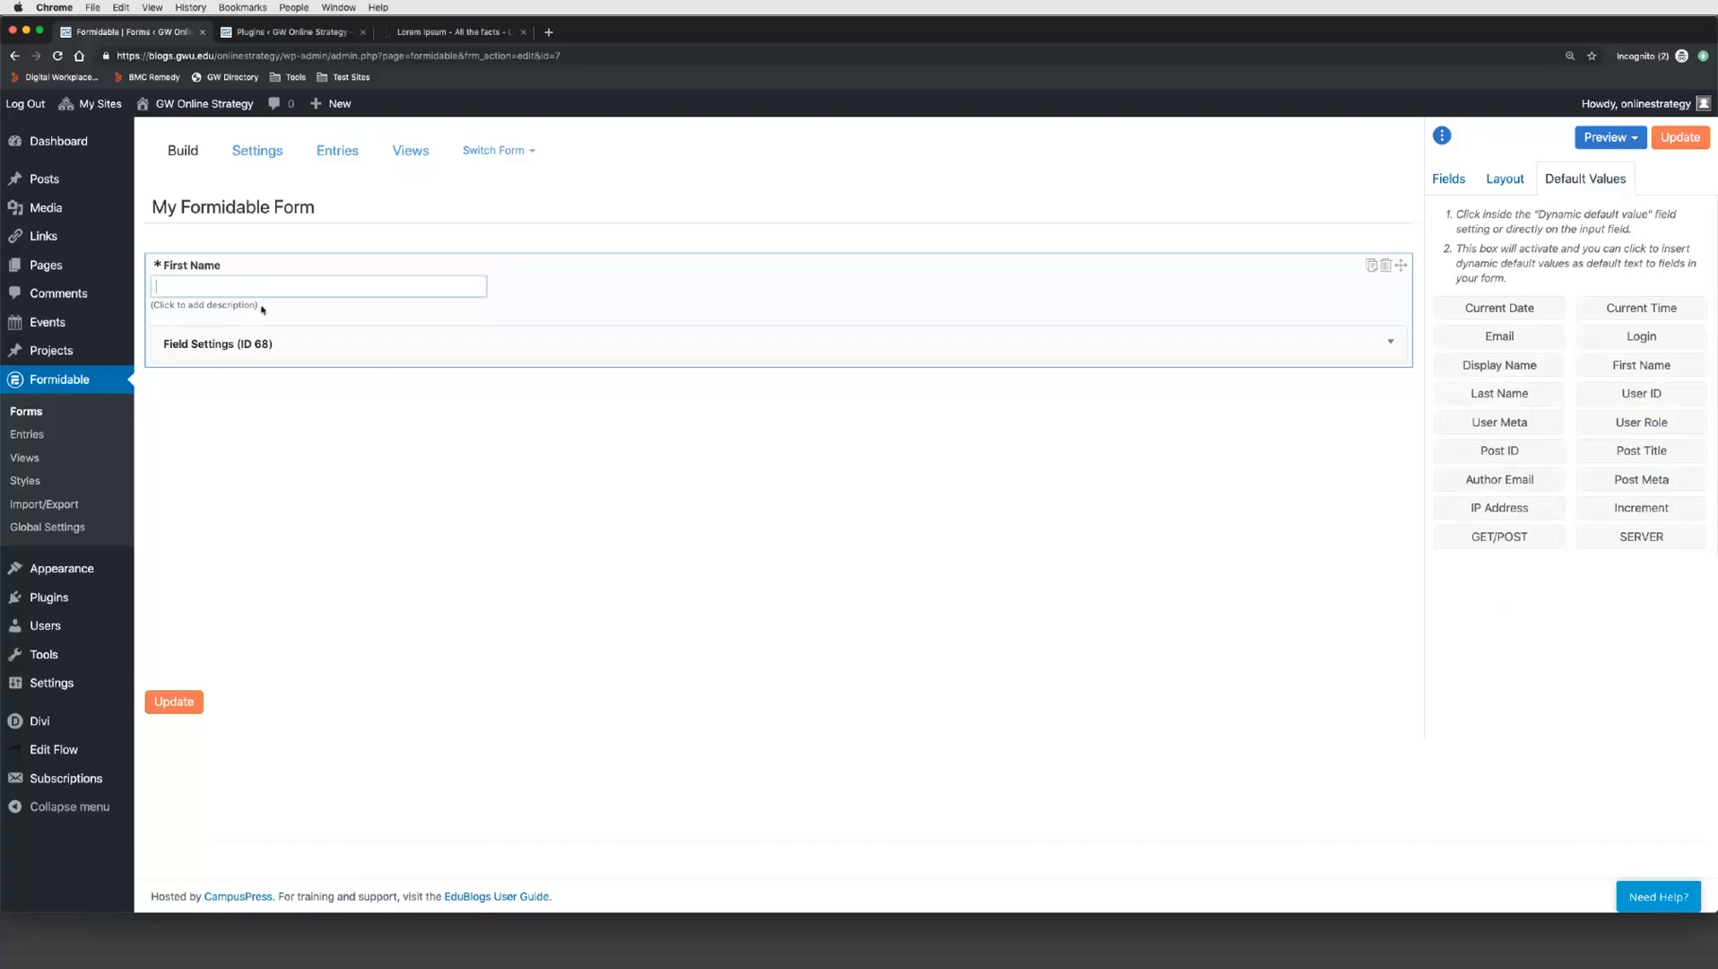
text(Please end)
text(er your first sm)
key(BackSpace)
text(ame)
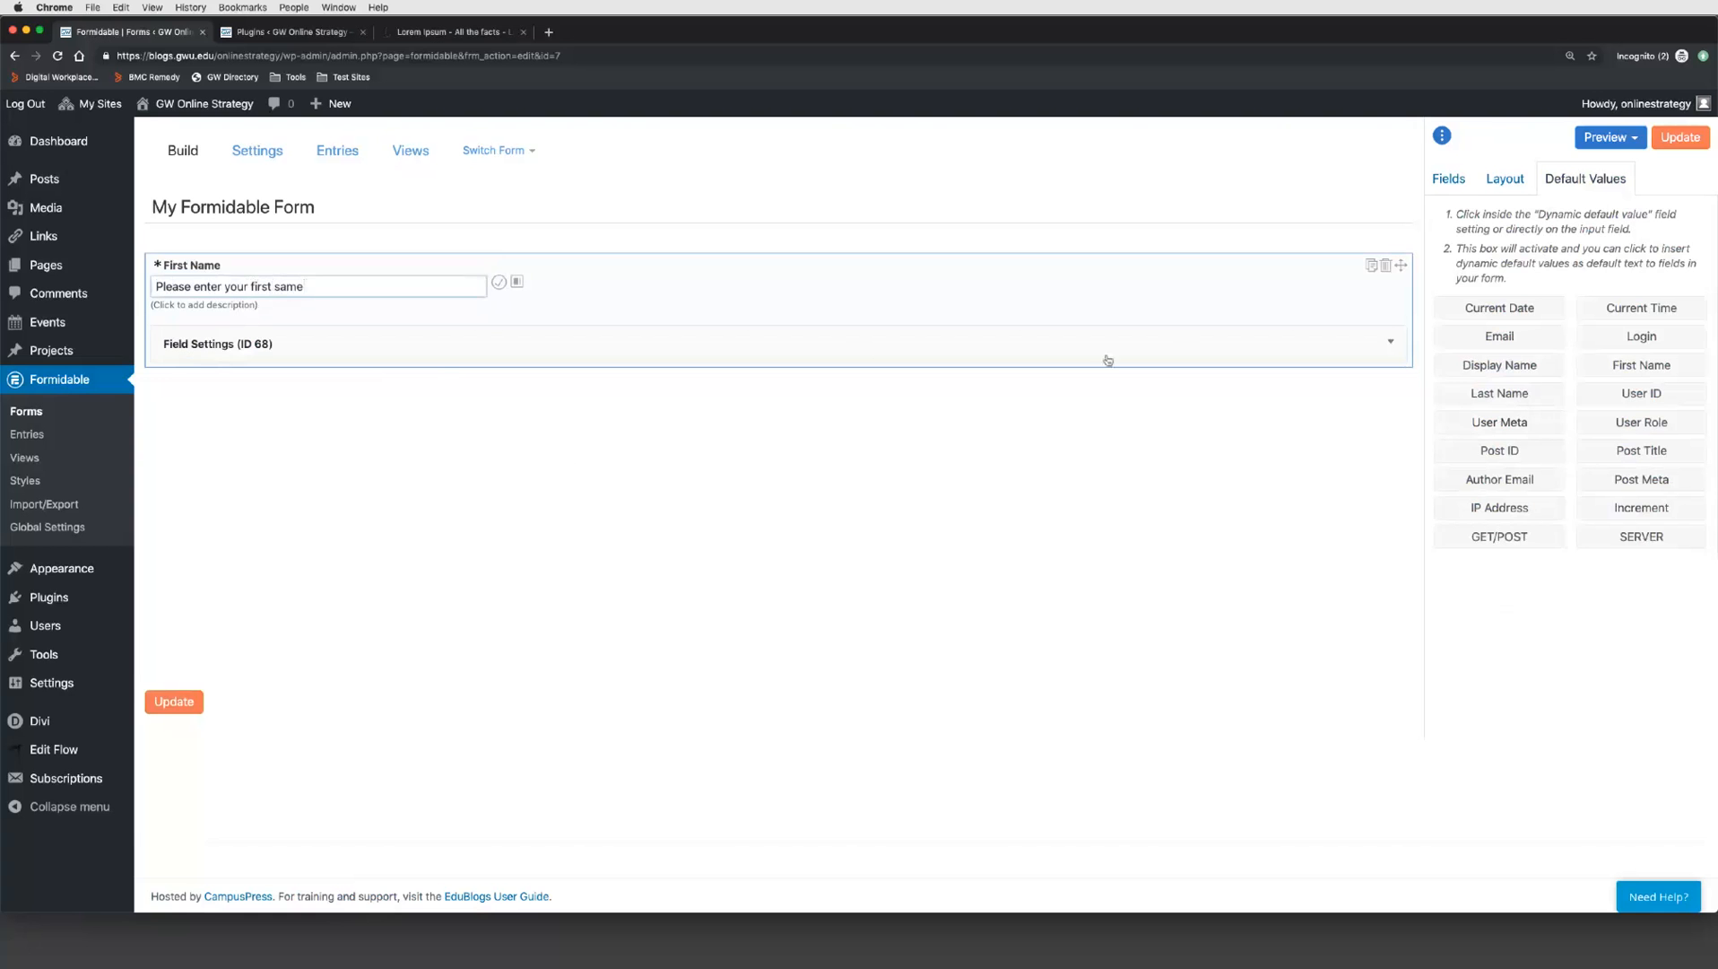
Step: Expand the First Name field's settings and review the options and available field types, keeping Text as the type
click(1390, 344)
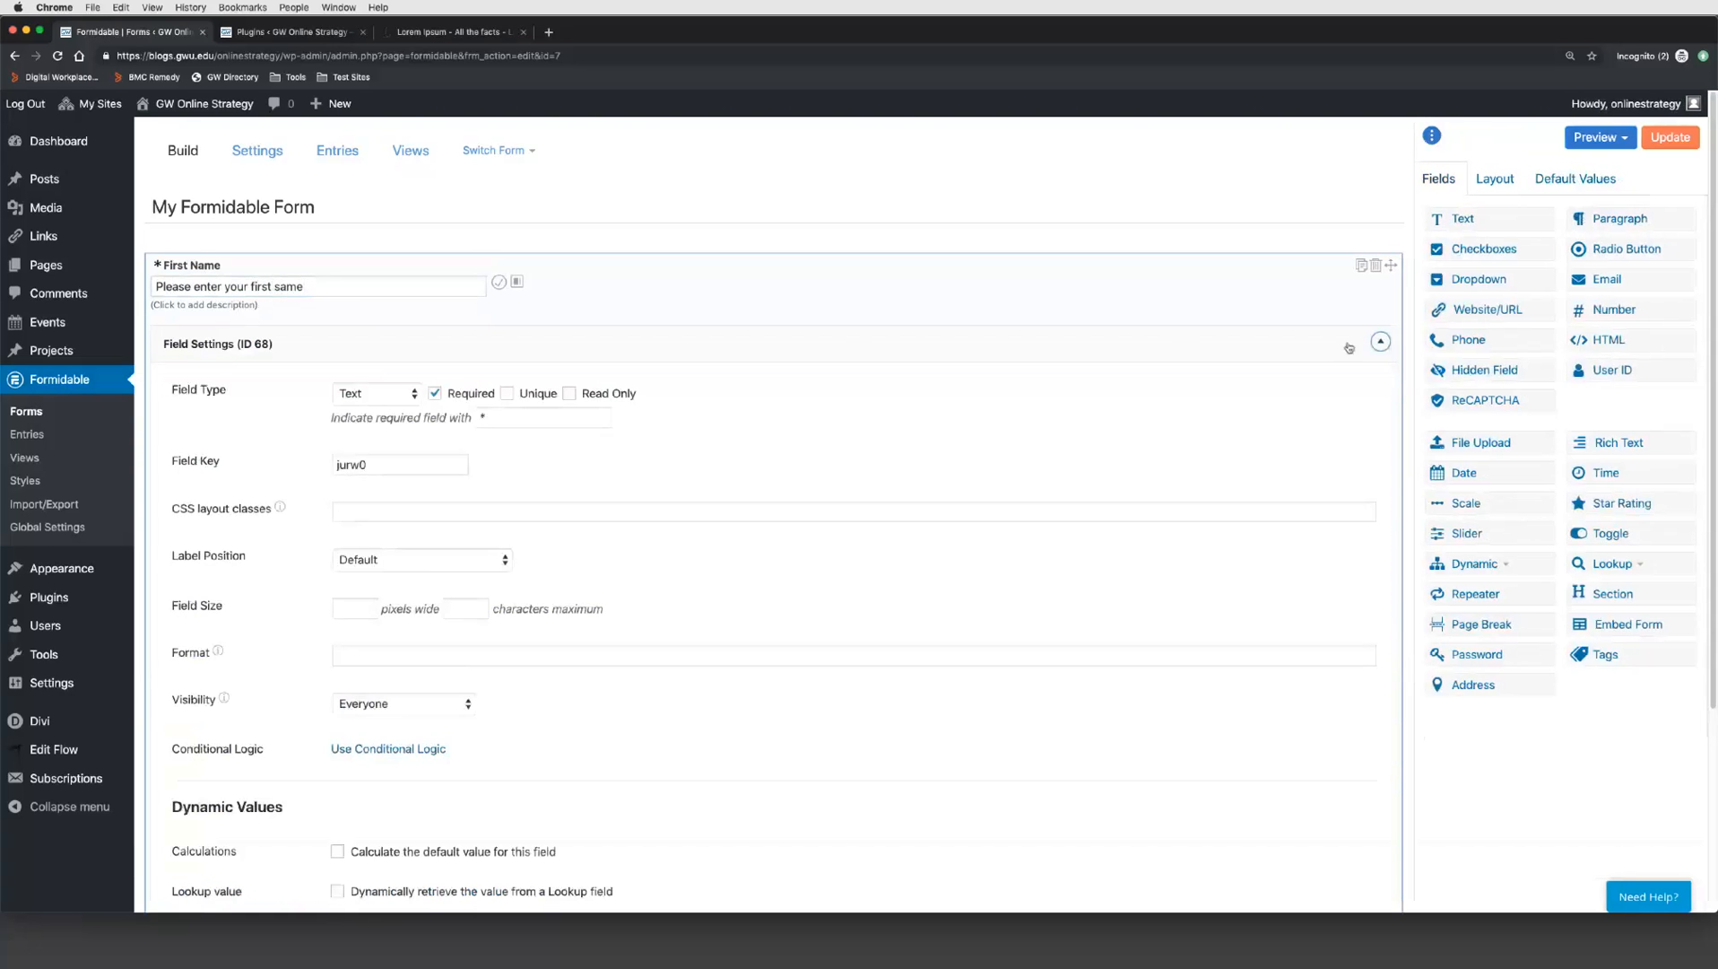
scroll(789, 524, down, 1)
scroll(789, 524, down, 3)
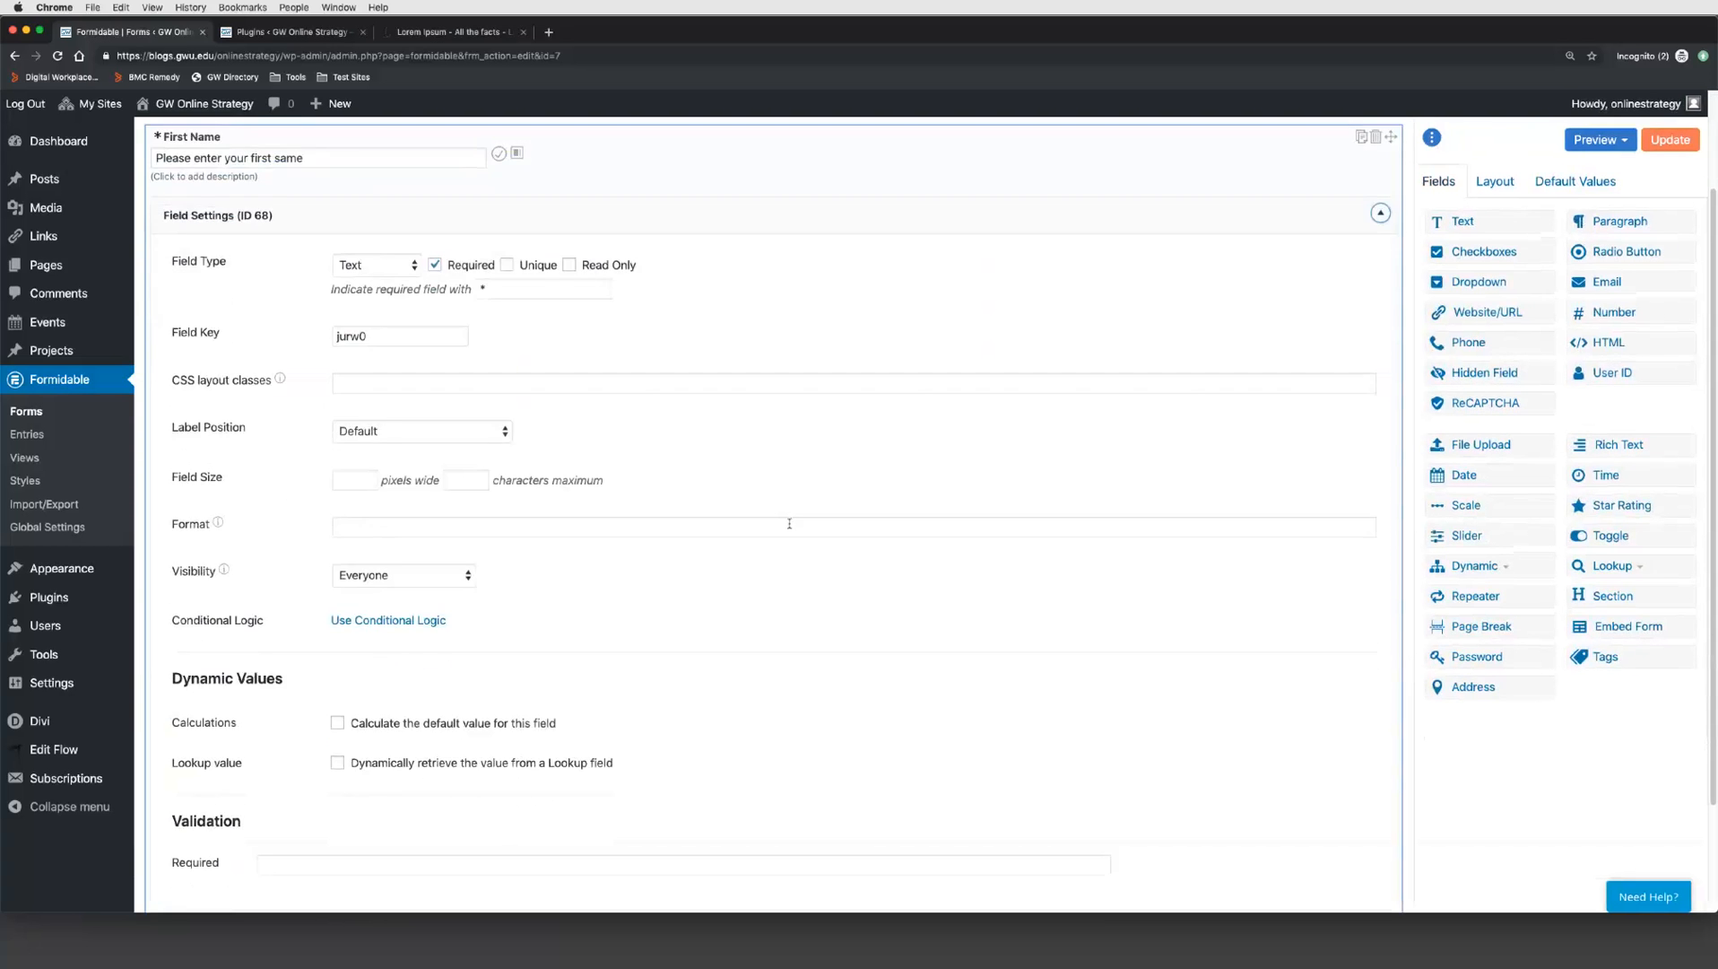
scroll(789, 524, down, 1)
scroll(789, 524, up, 1)
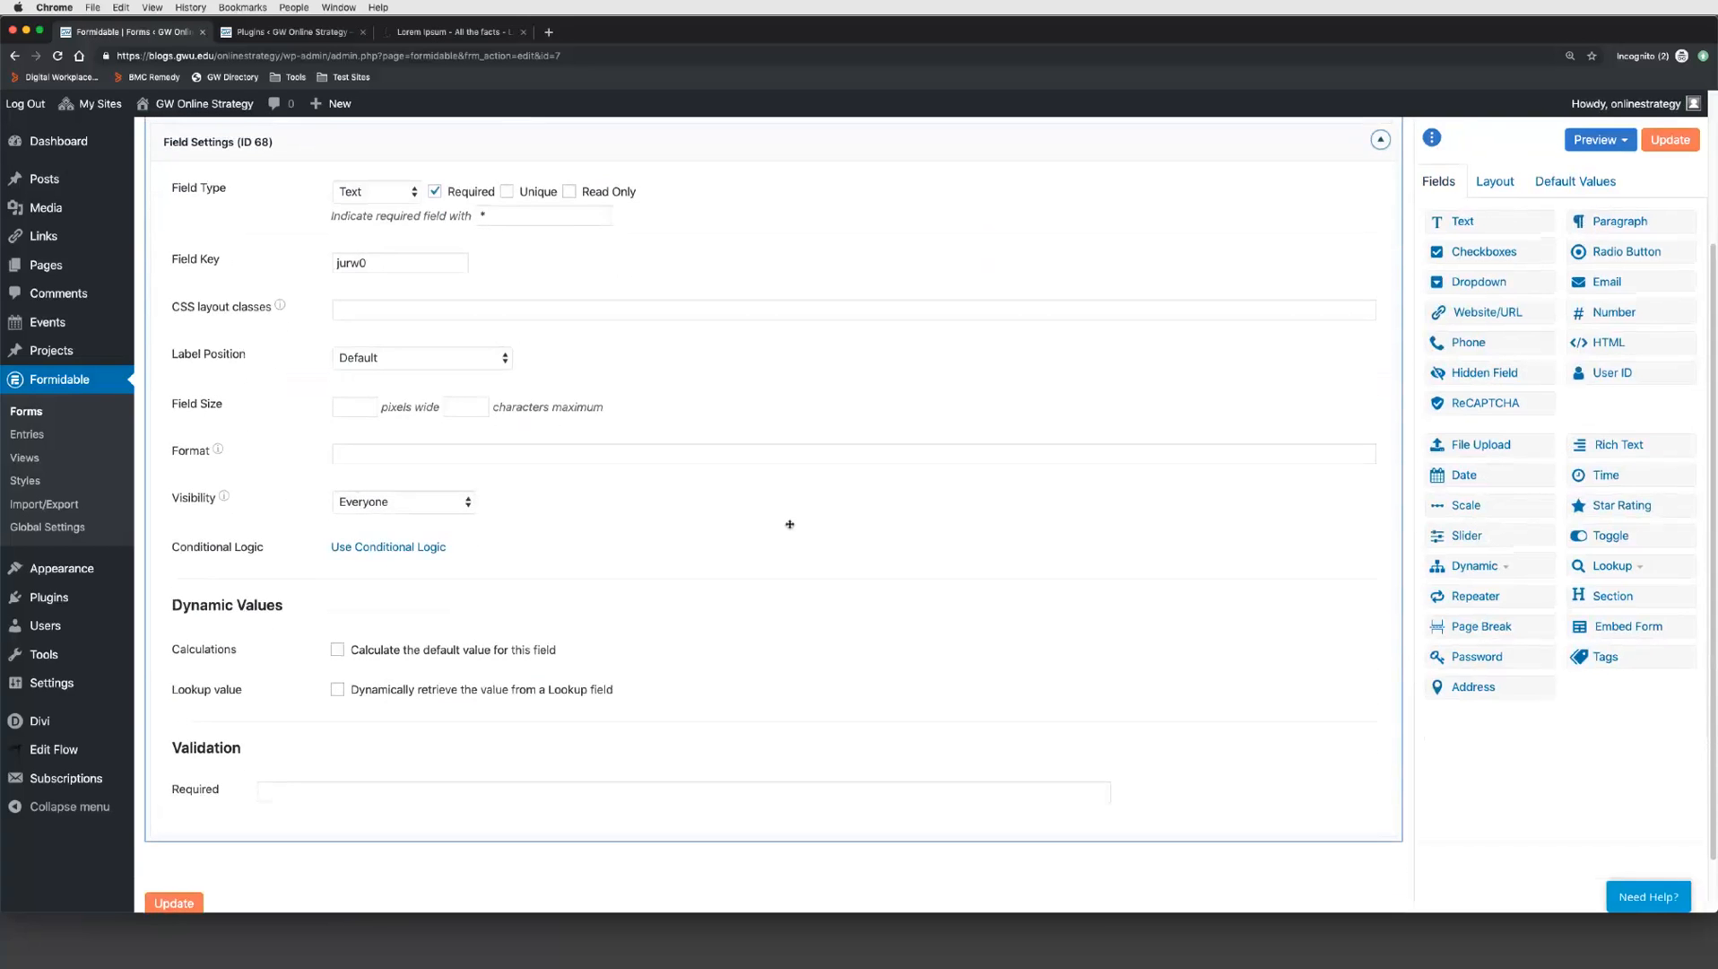
scroll(850, 536, up, 1)
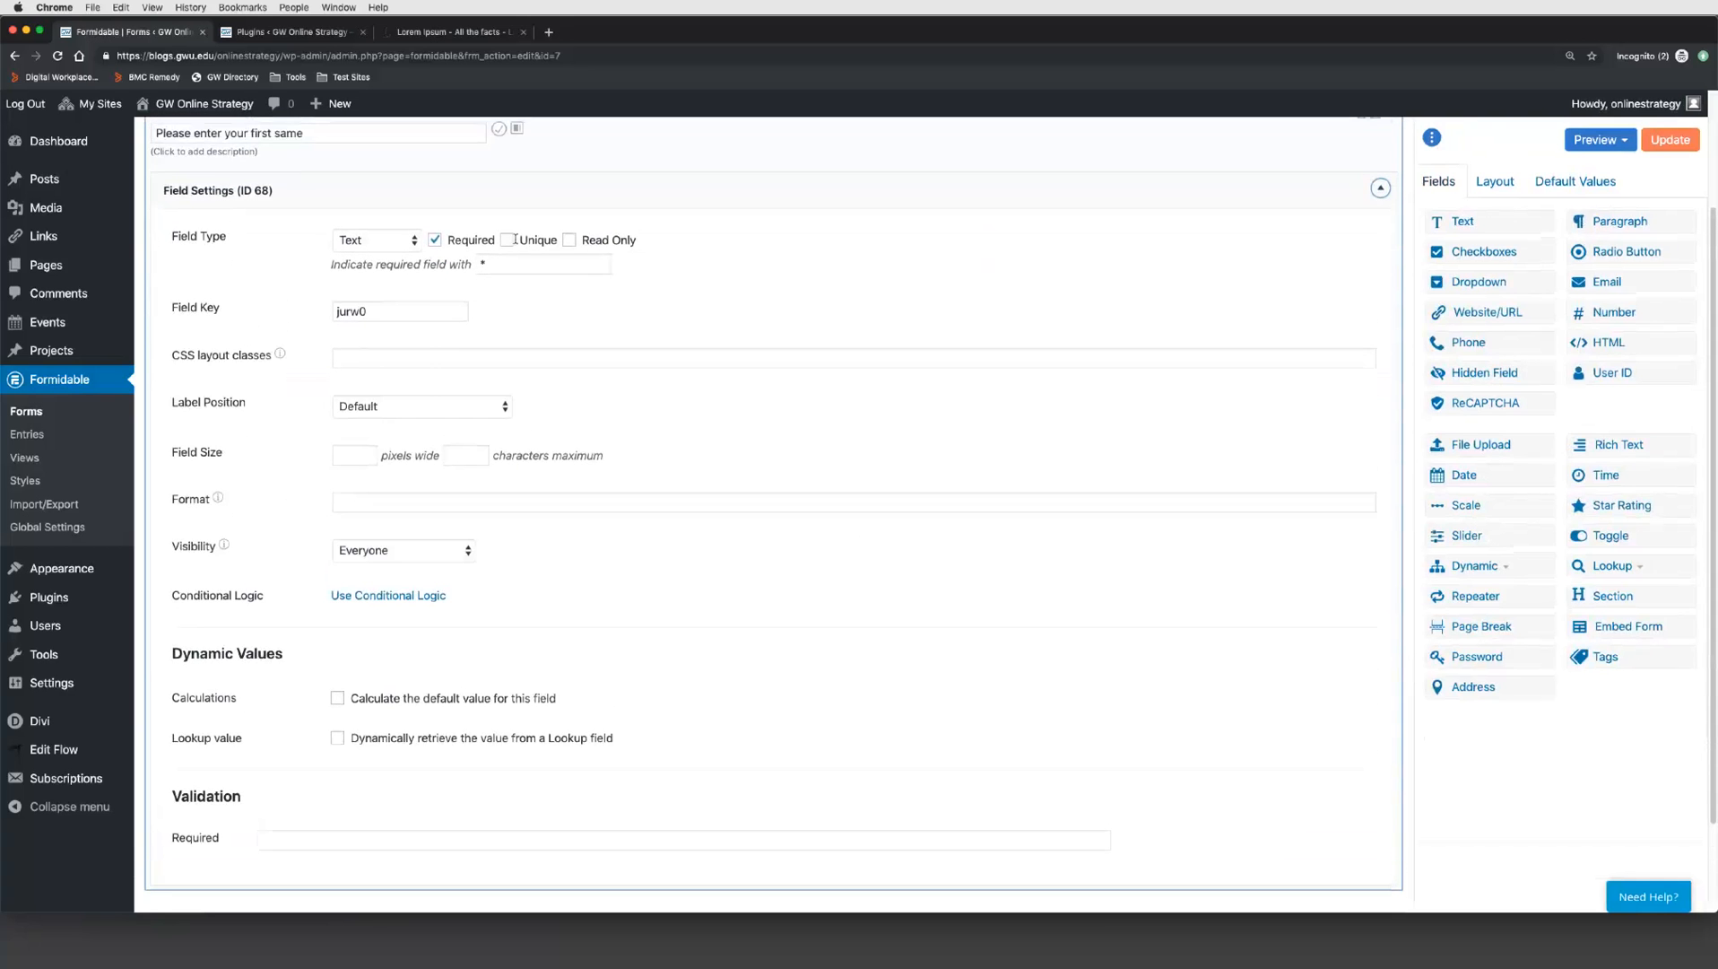
click(404, 242)
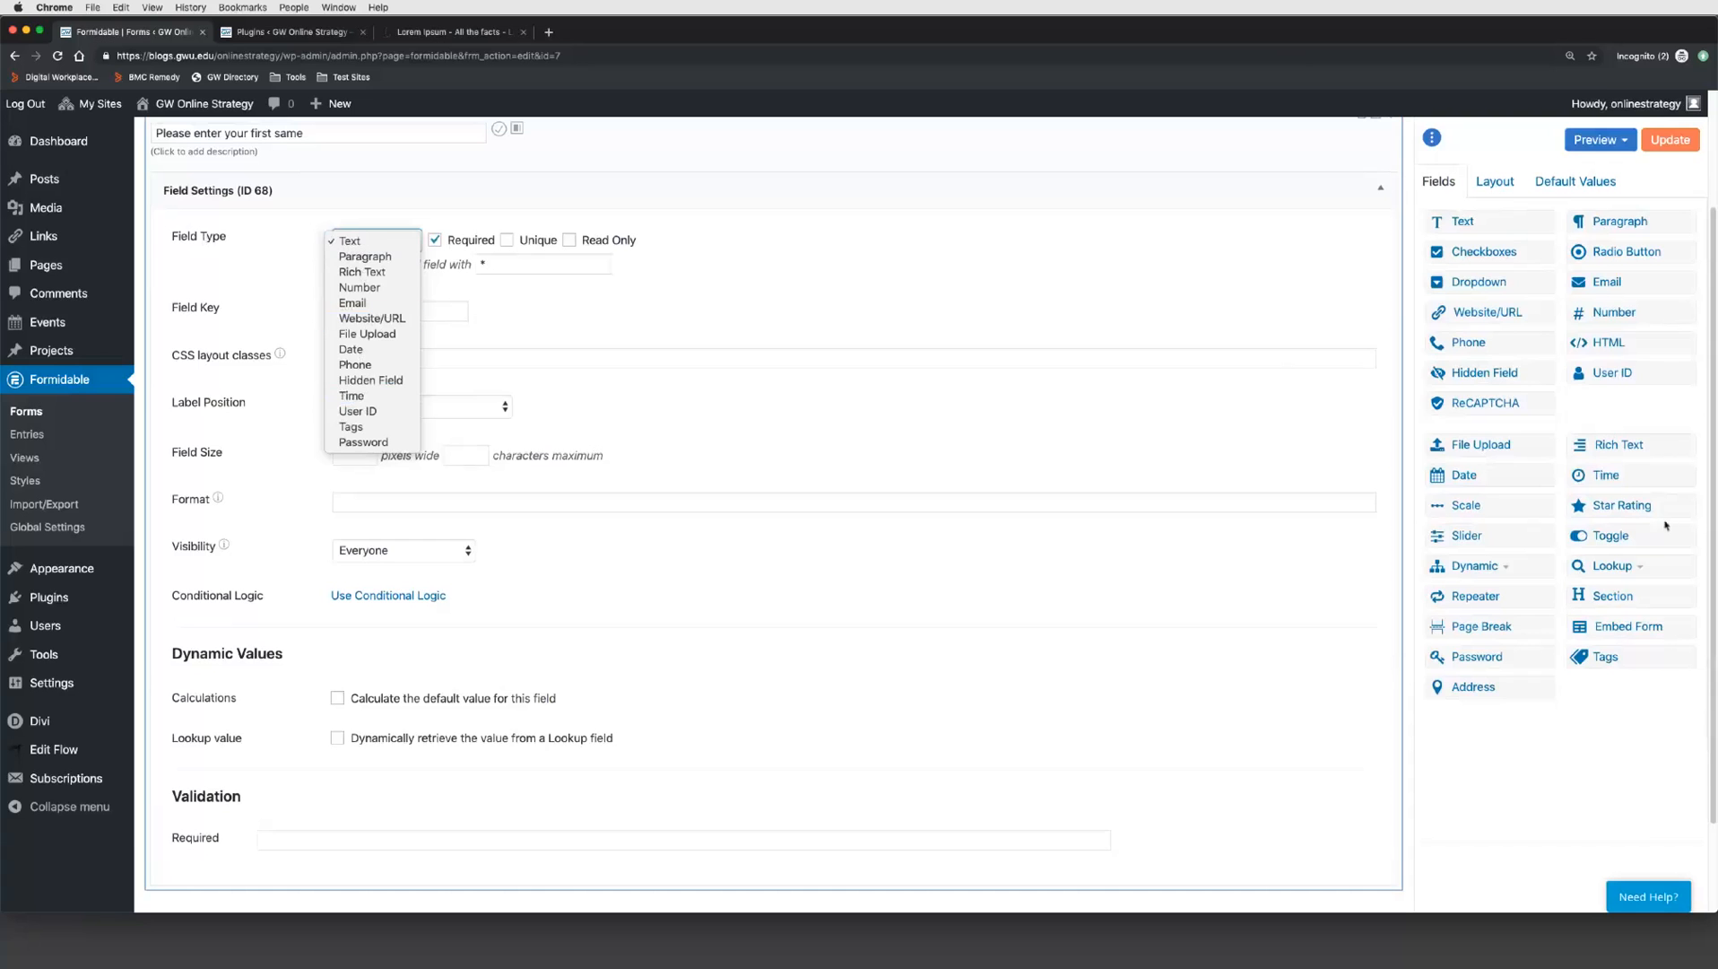
click(357, 244)
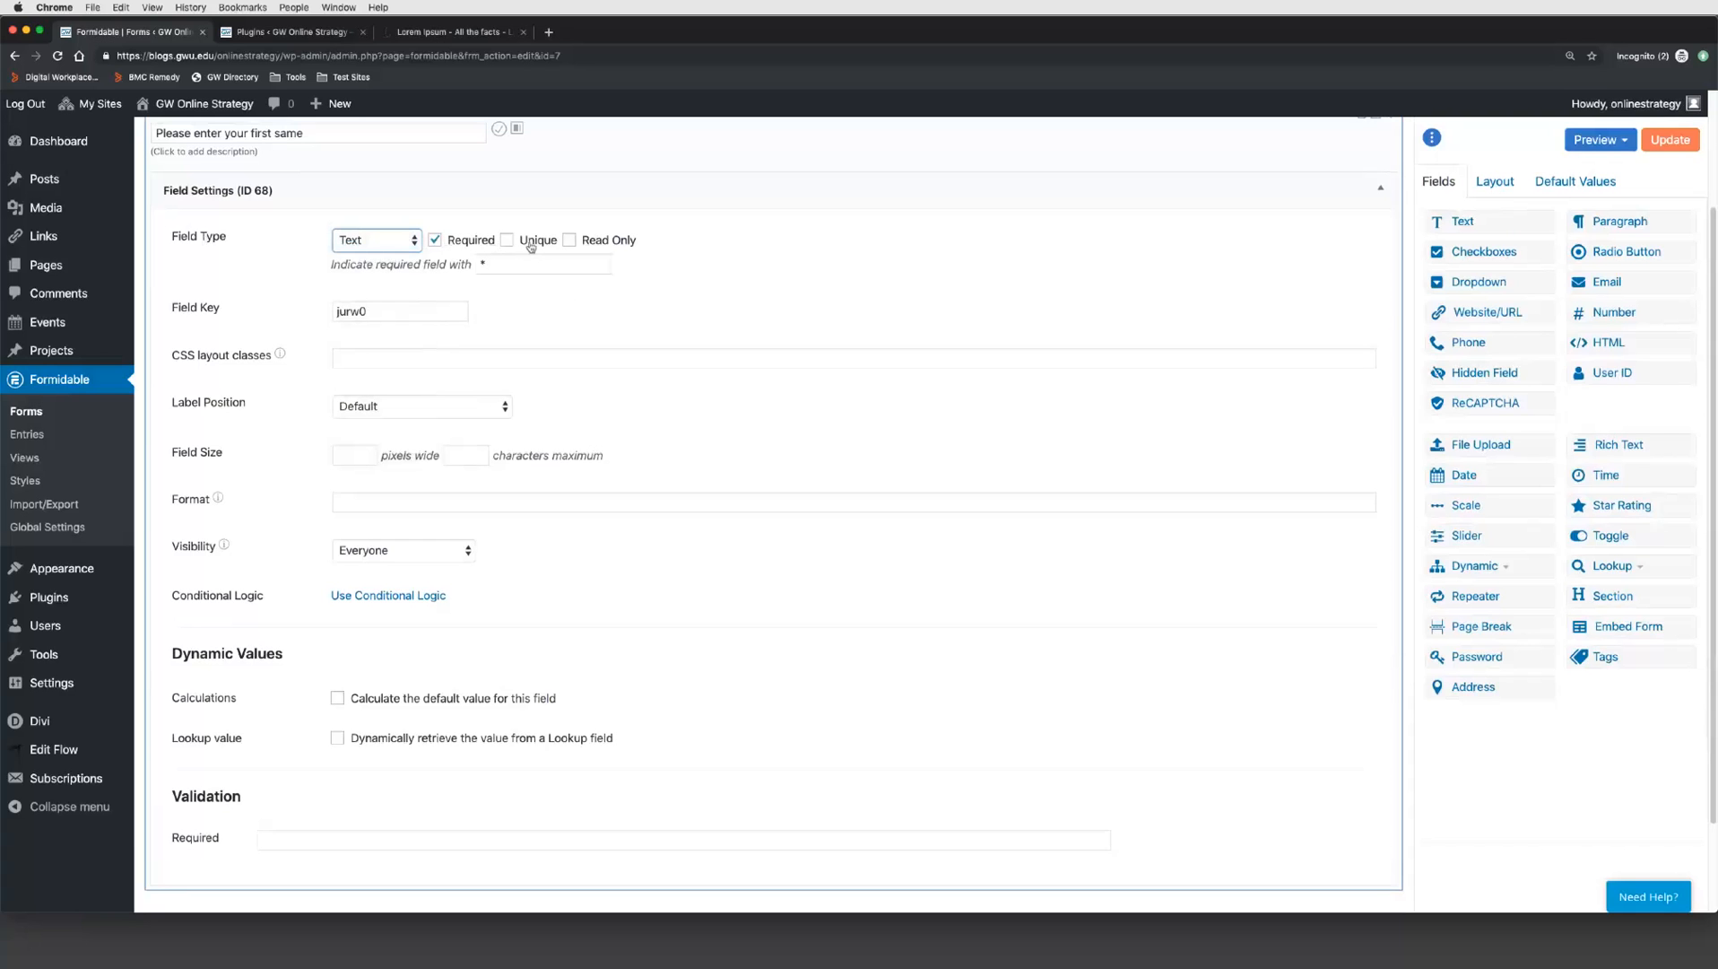
Step: Try the Unique option on the First Name field, read its explanation and turn the option back off
mouse_move(521, 242)
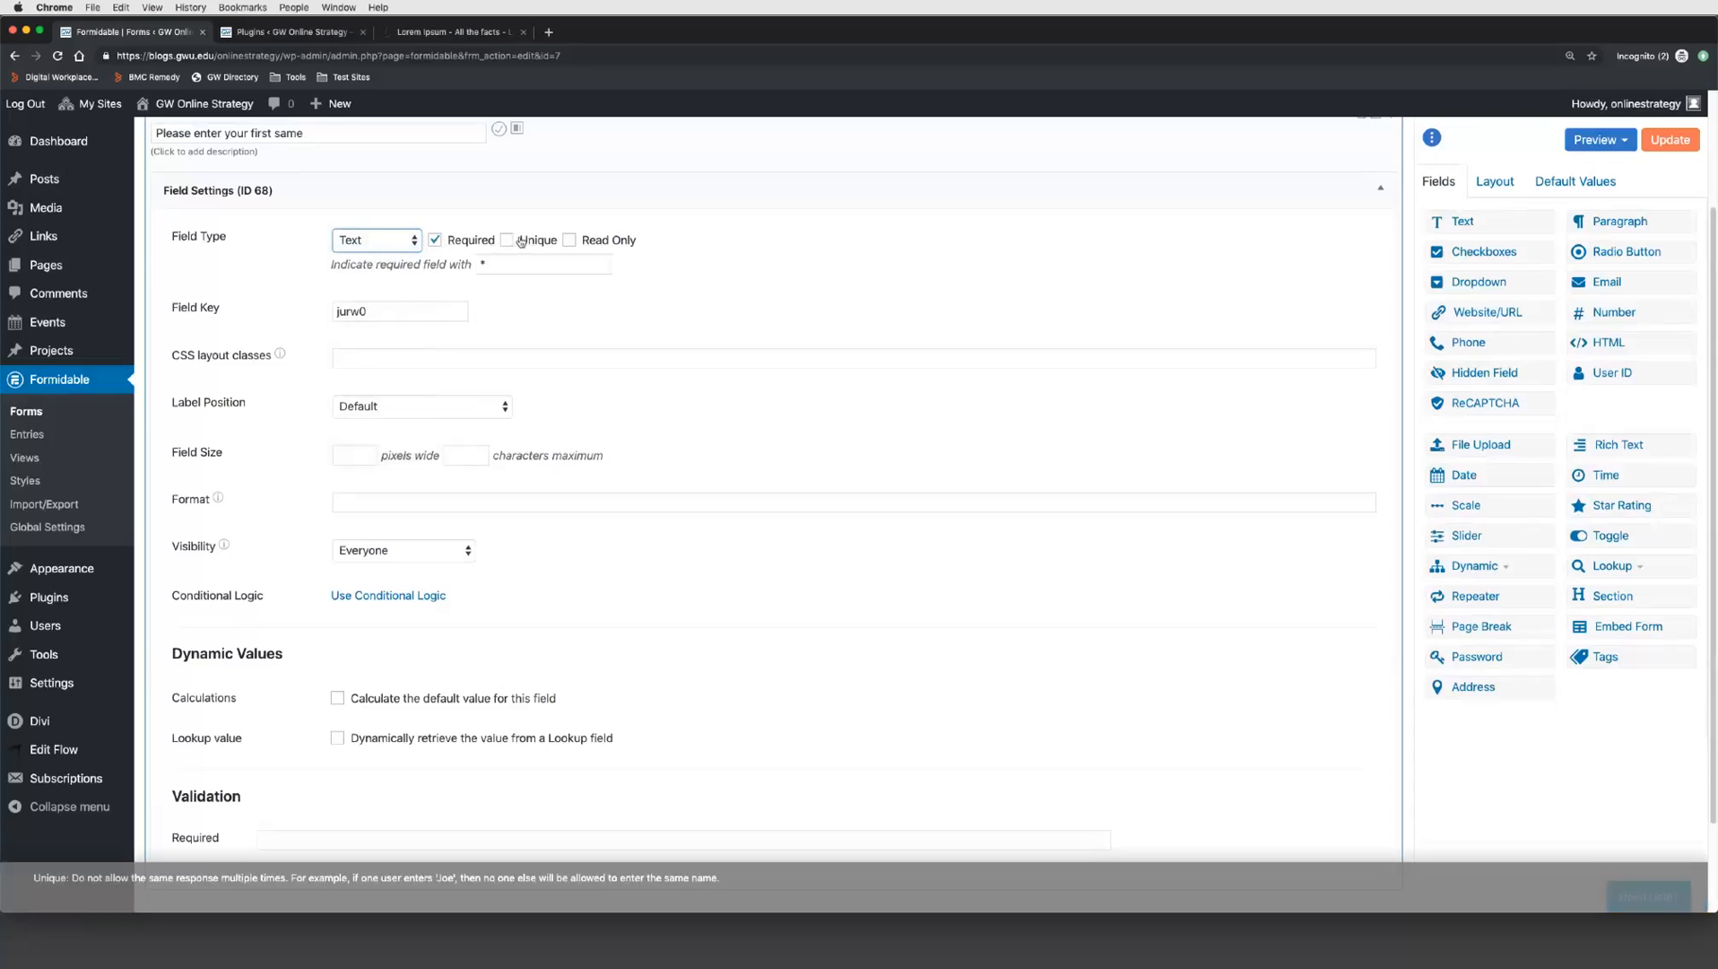
scroll(684, 377, up, 2)
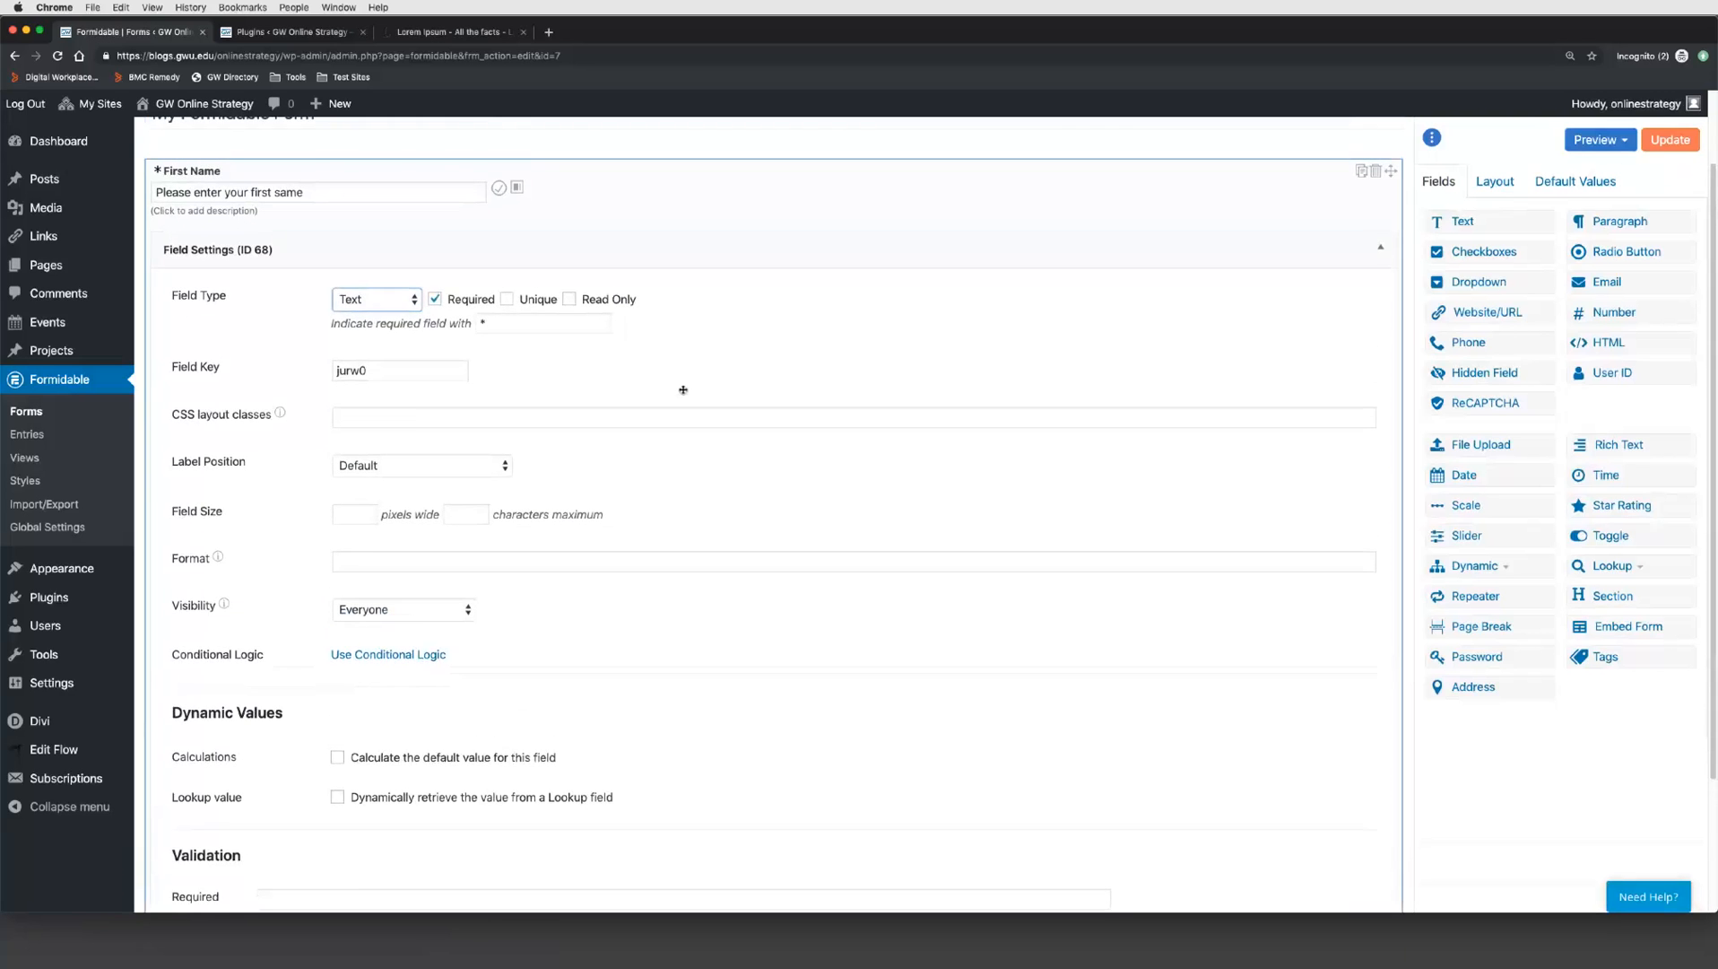
scroll(683, 389, up, 2)
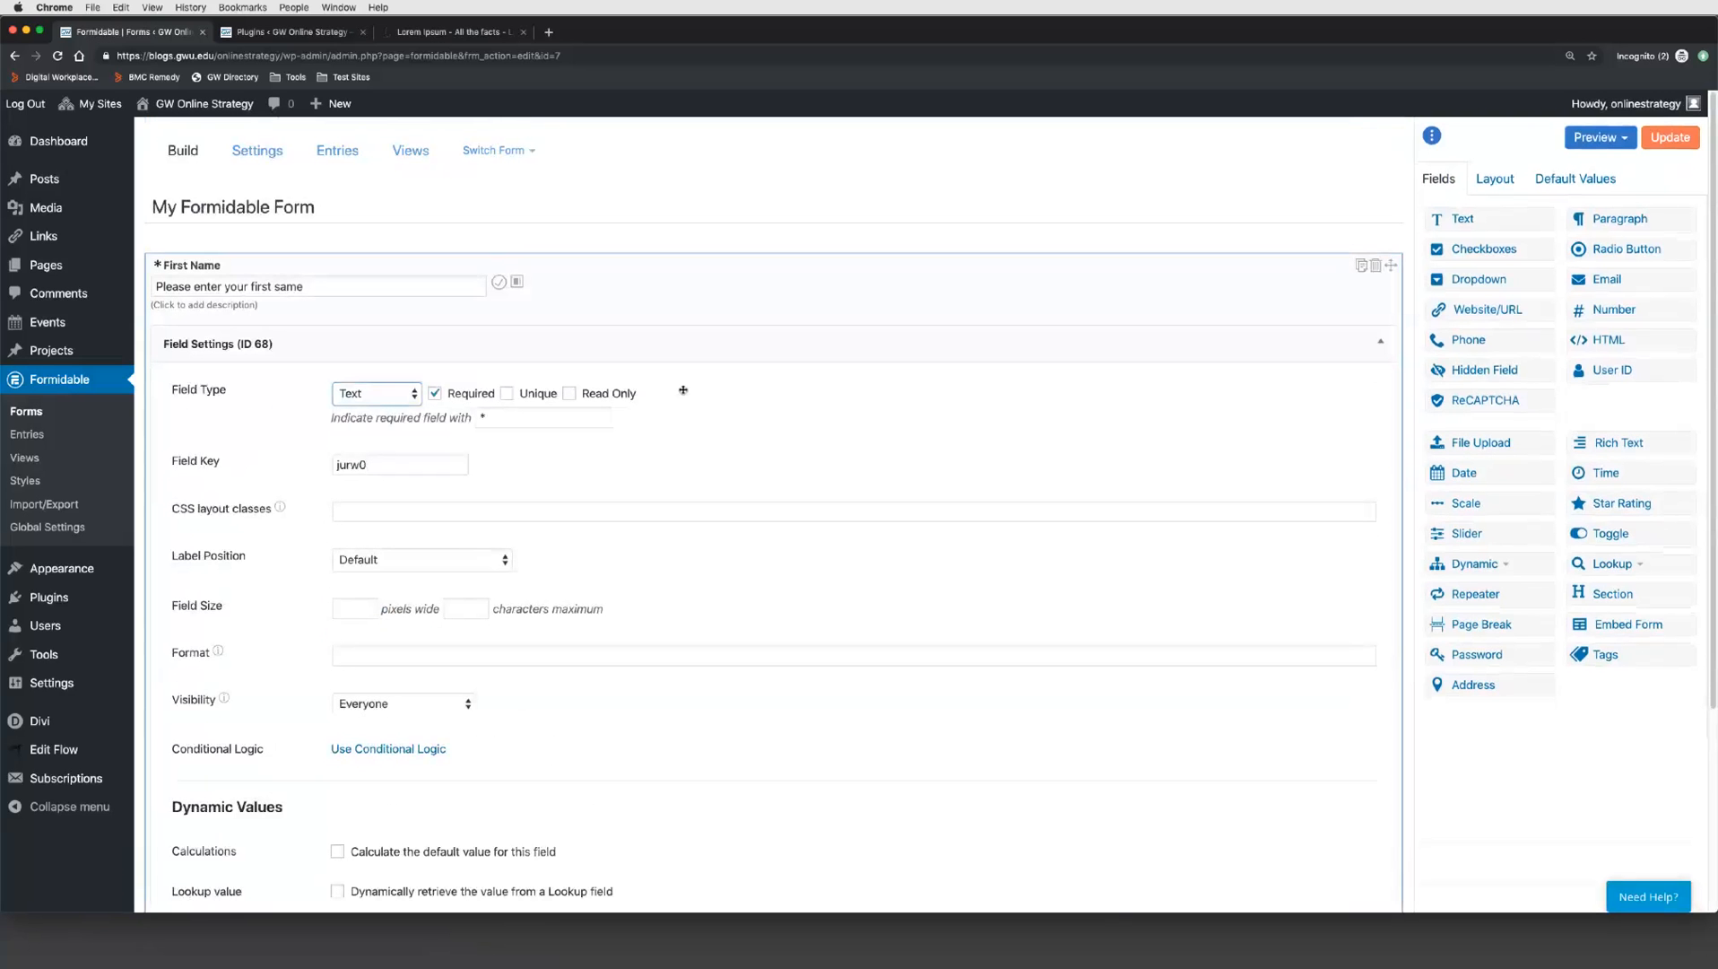
click(508, 393)
mouse_move(508, 395)
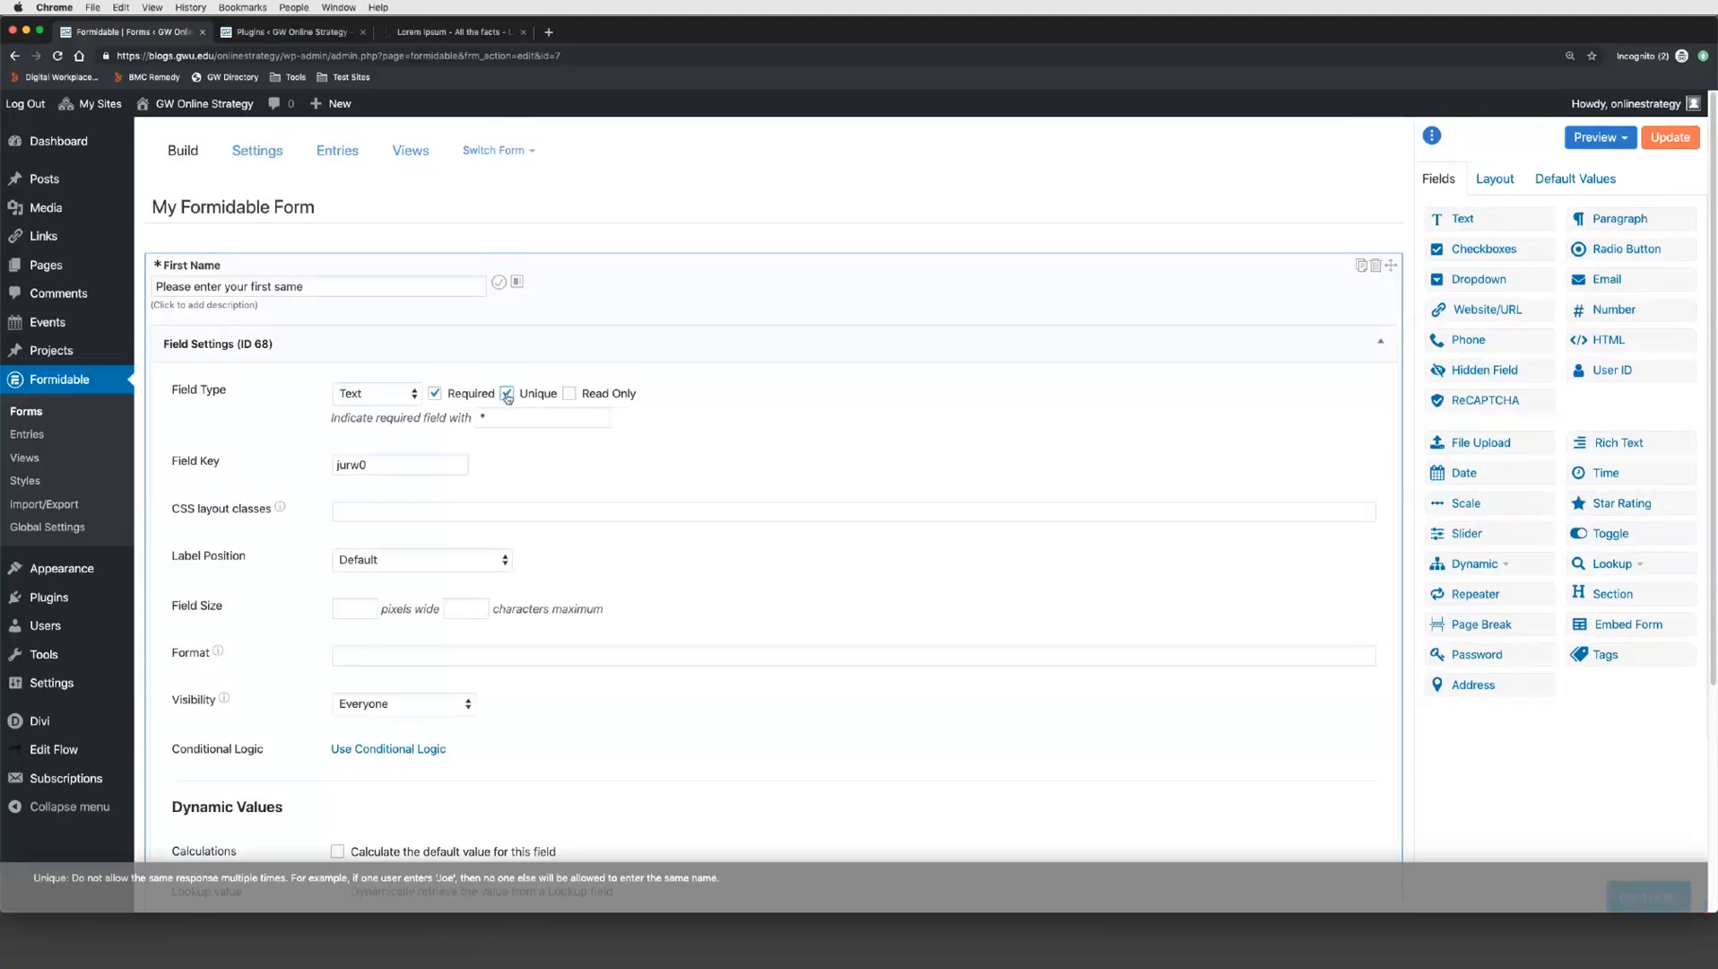
click(507, 394)
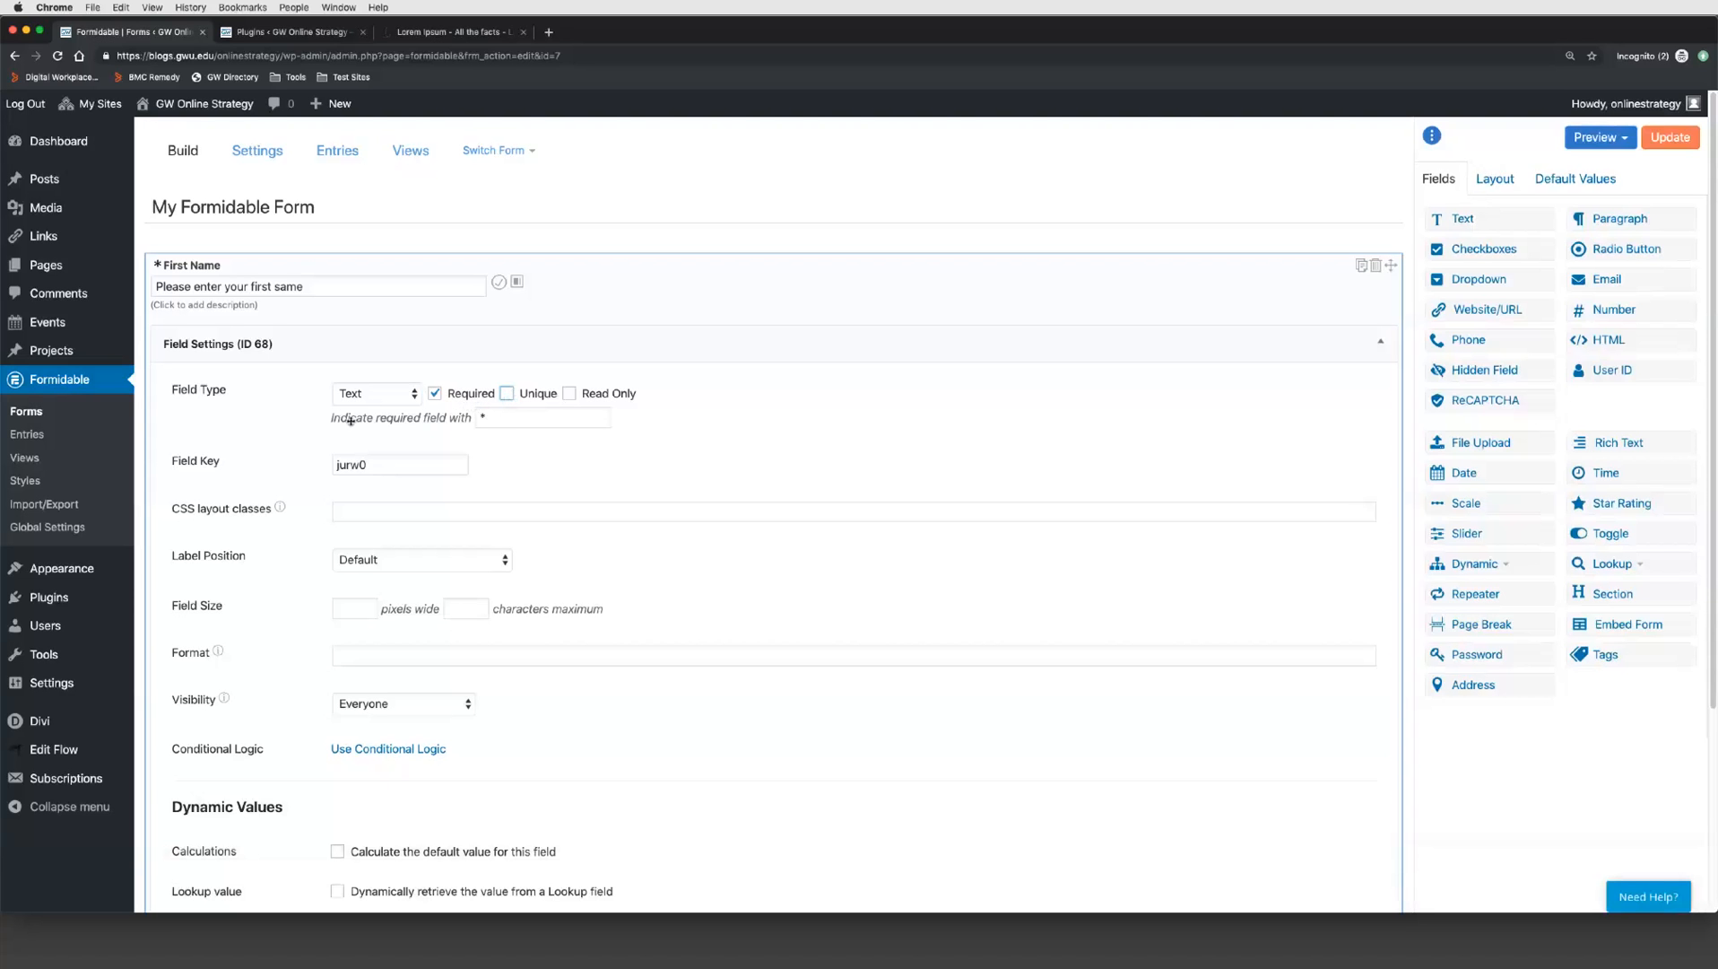
Step: Examine the required-field indicator and the remaining settings of the First Name field
double_click(485, 417)
scroll(963, 458, down, 3)
scroll(450, 404, down, 2)
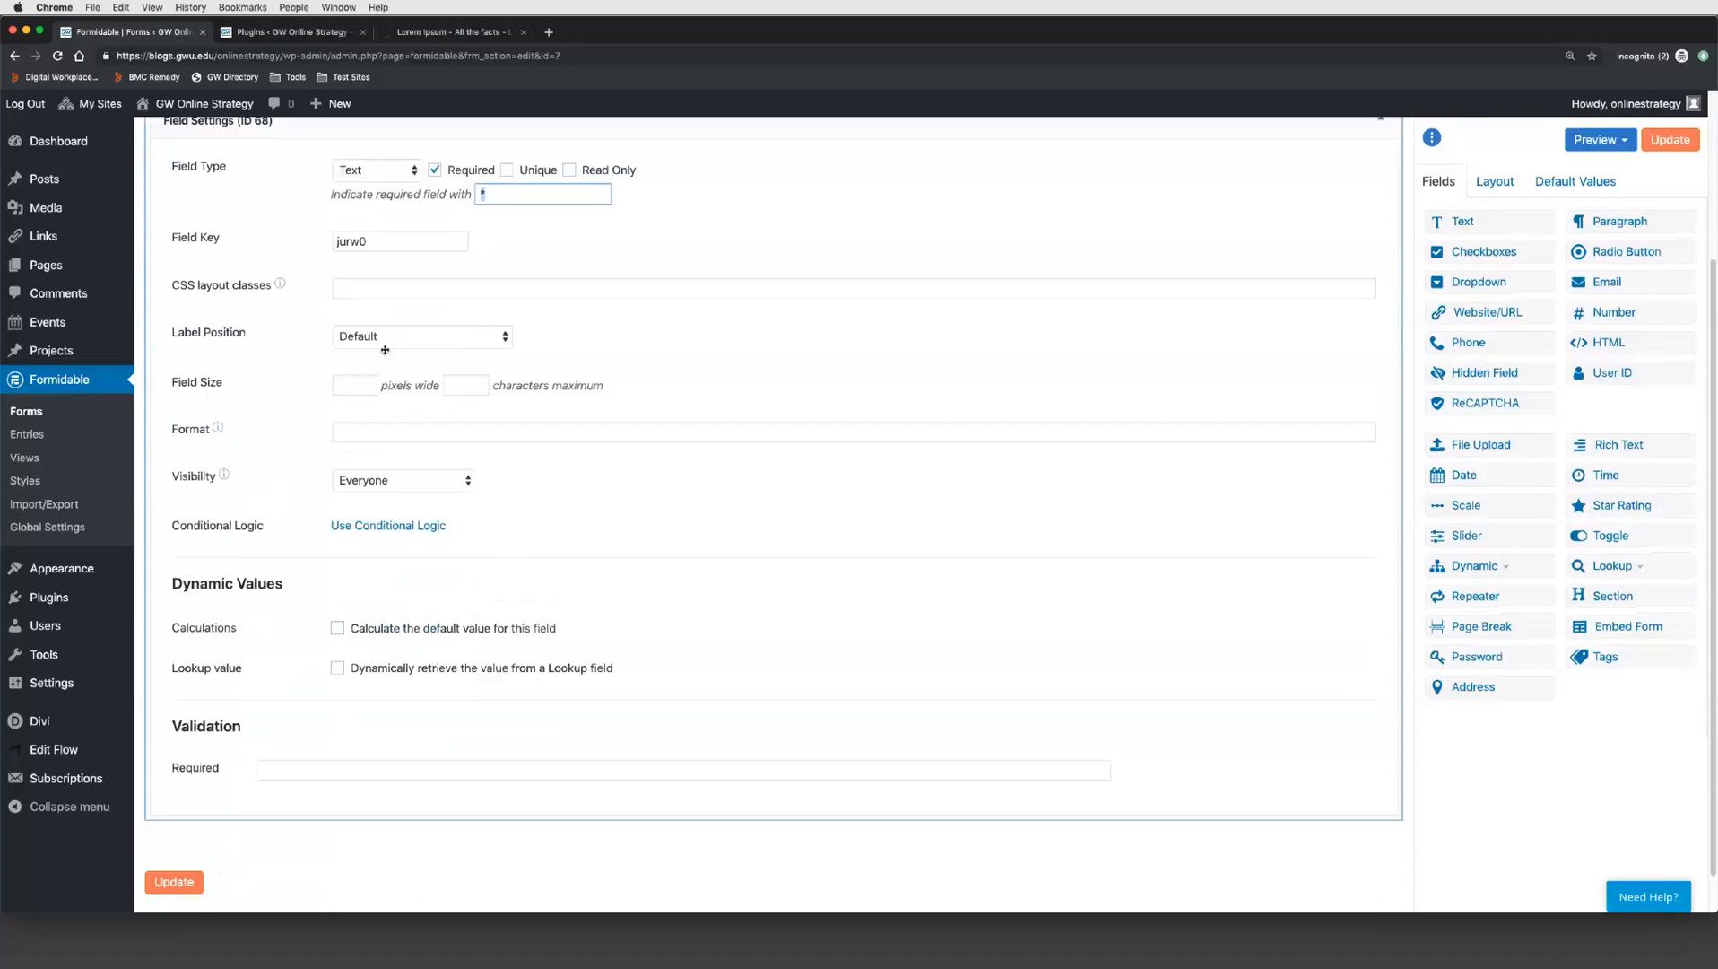
Step: Try adding a conditional logic rule to the First Name field, check its Show option and remove the rule
click(406, 526)
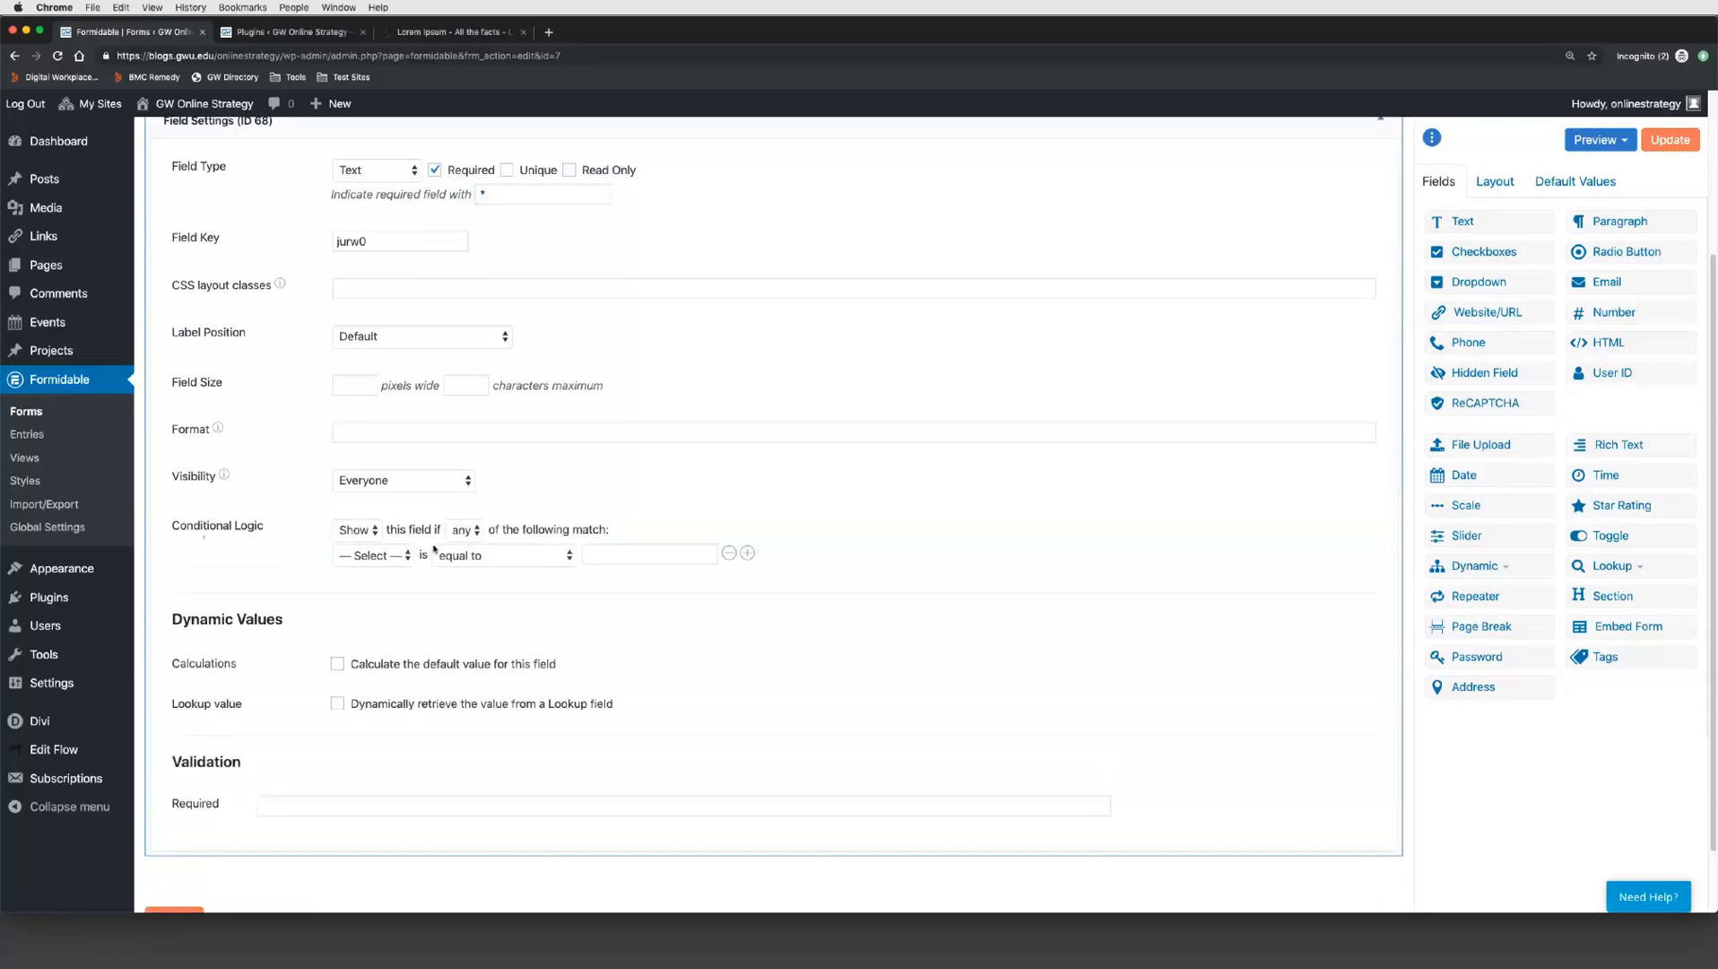
click(363, 530)
click(375, 547)
click(729, 554)
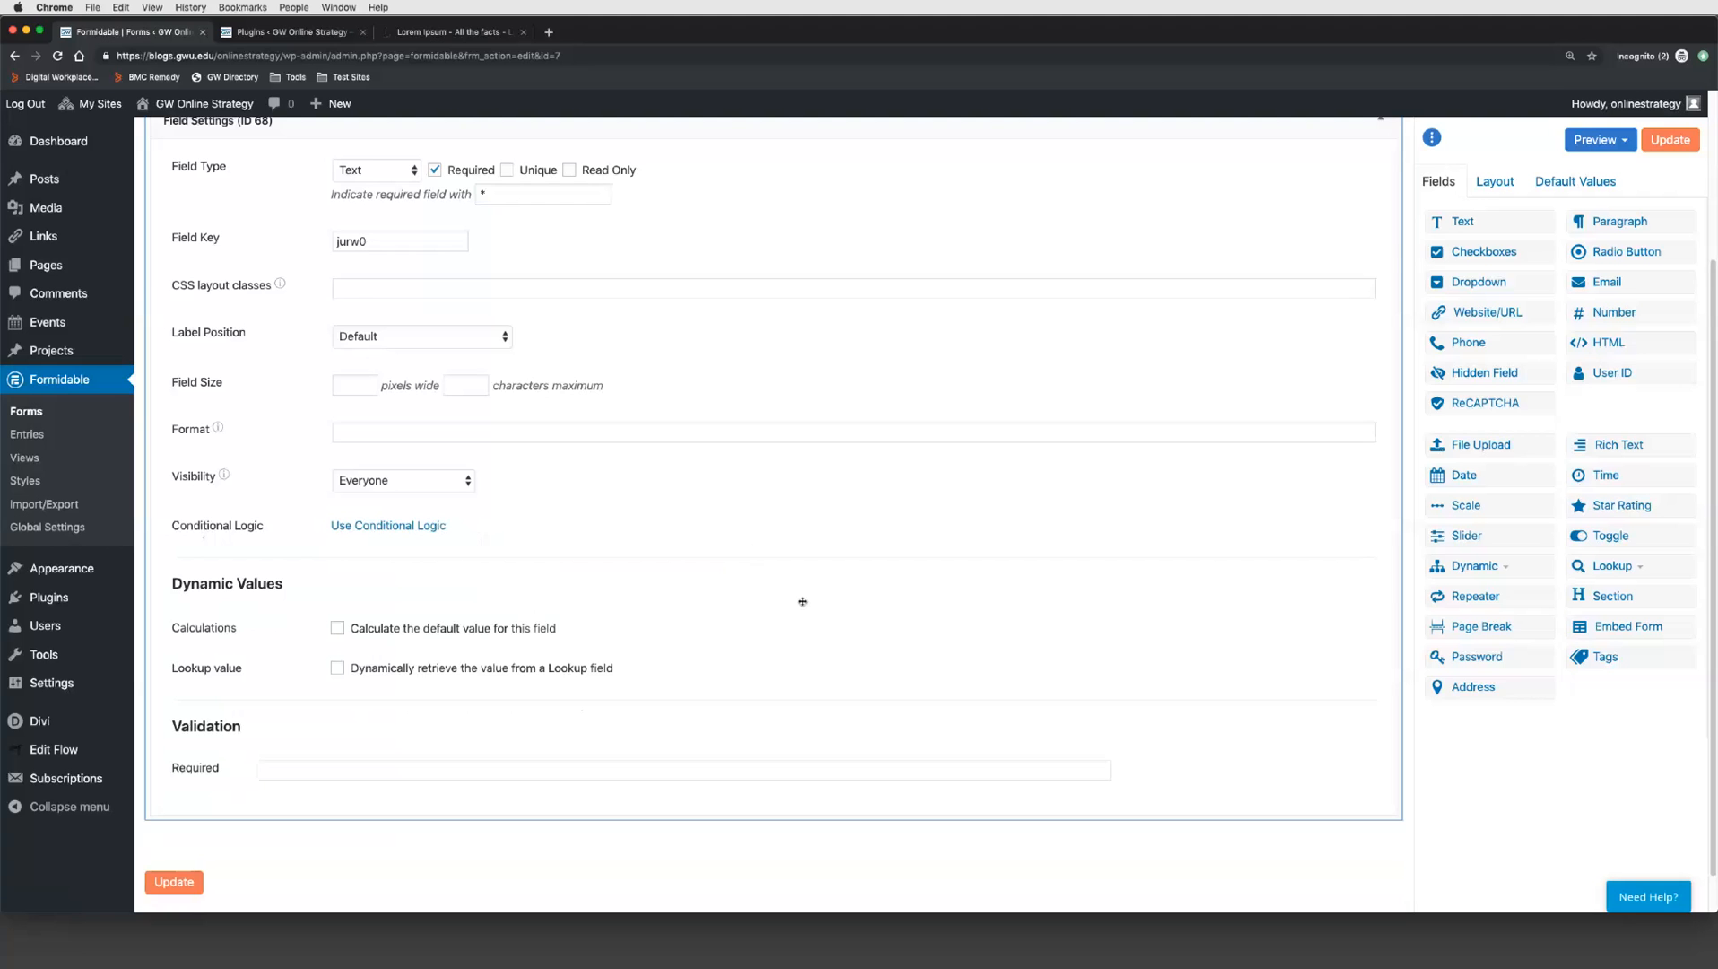
Step: Collapse the First Name field's settings and add a Text field labelled "Last Name" below it
scroll(803, 601, up, 5)
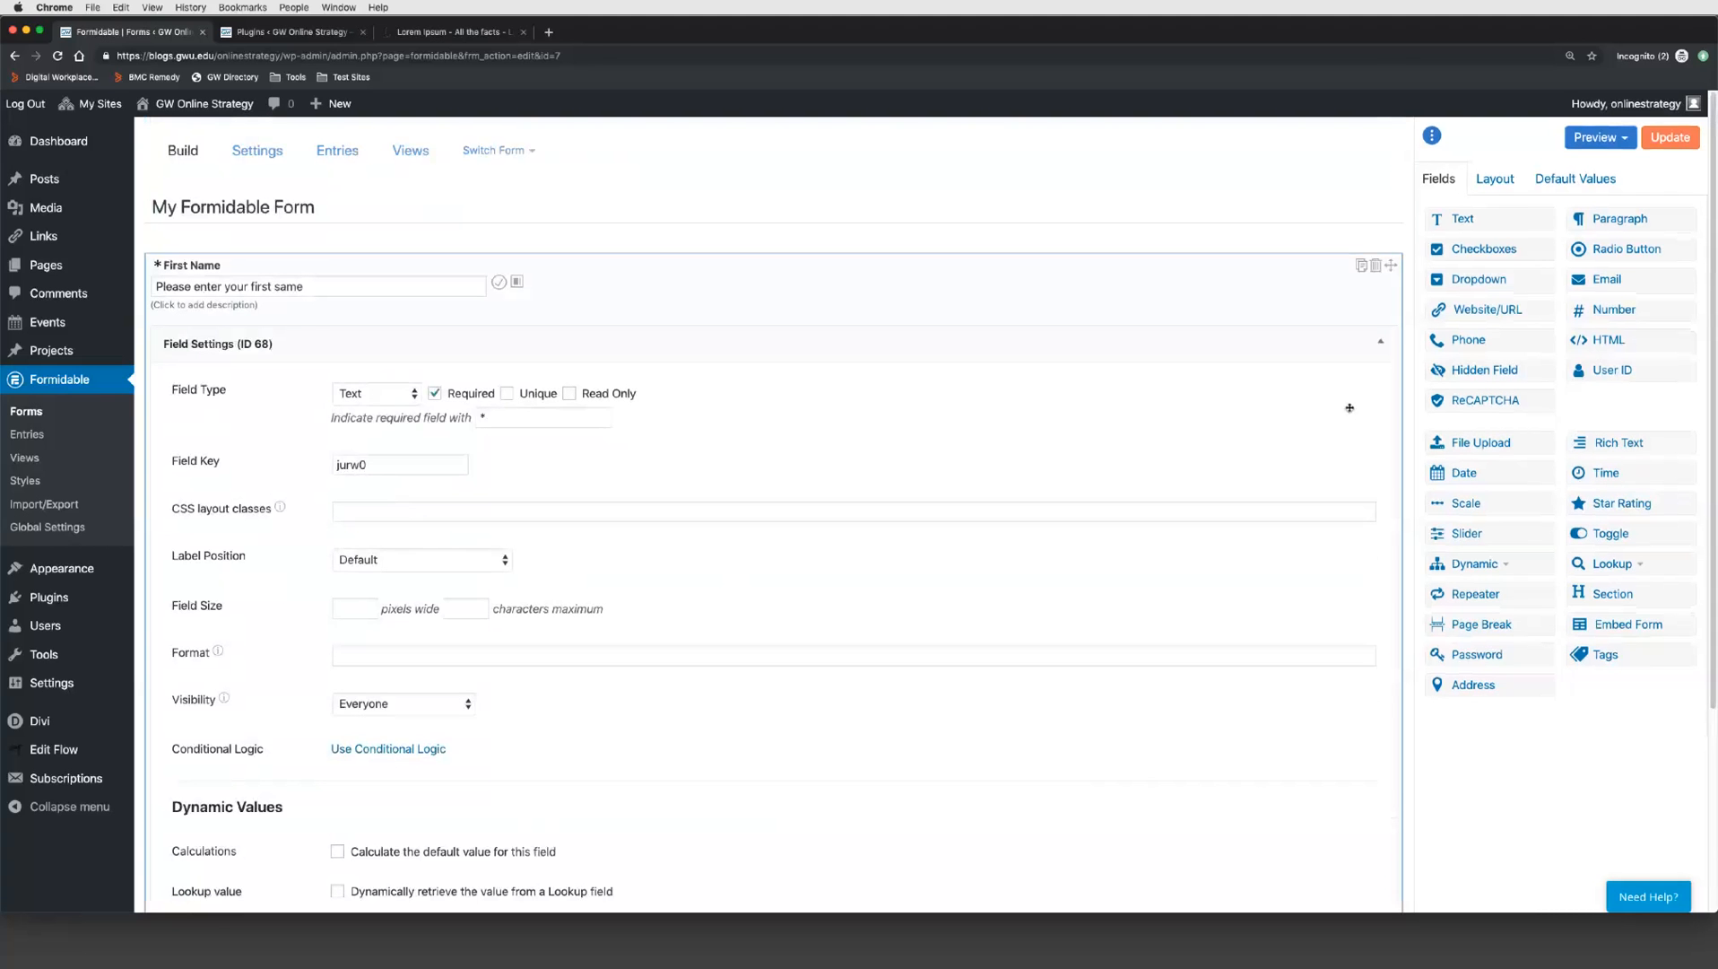
click(1377, 344)
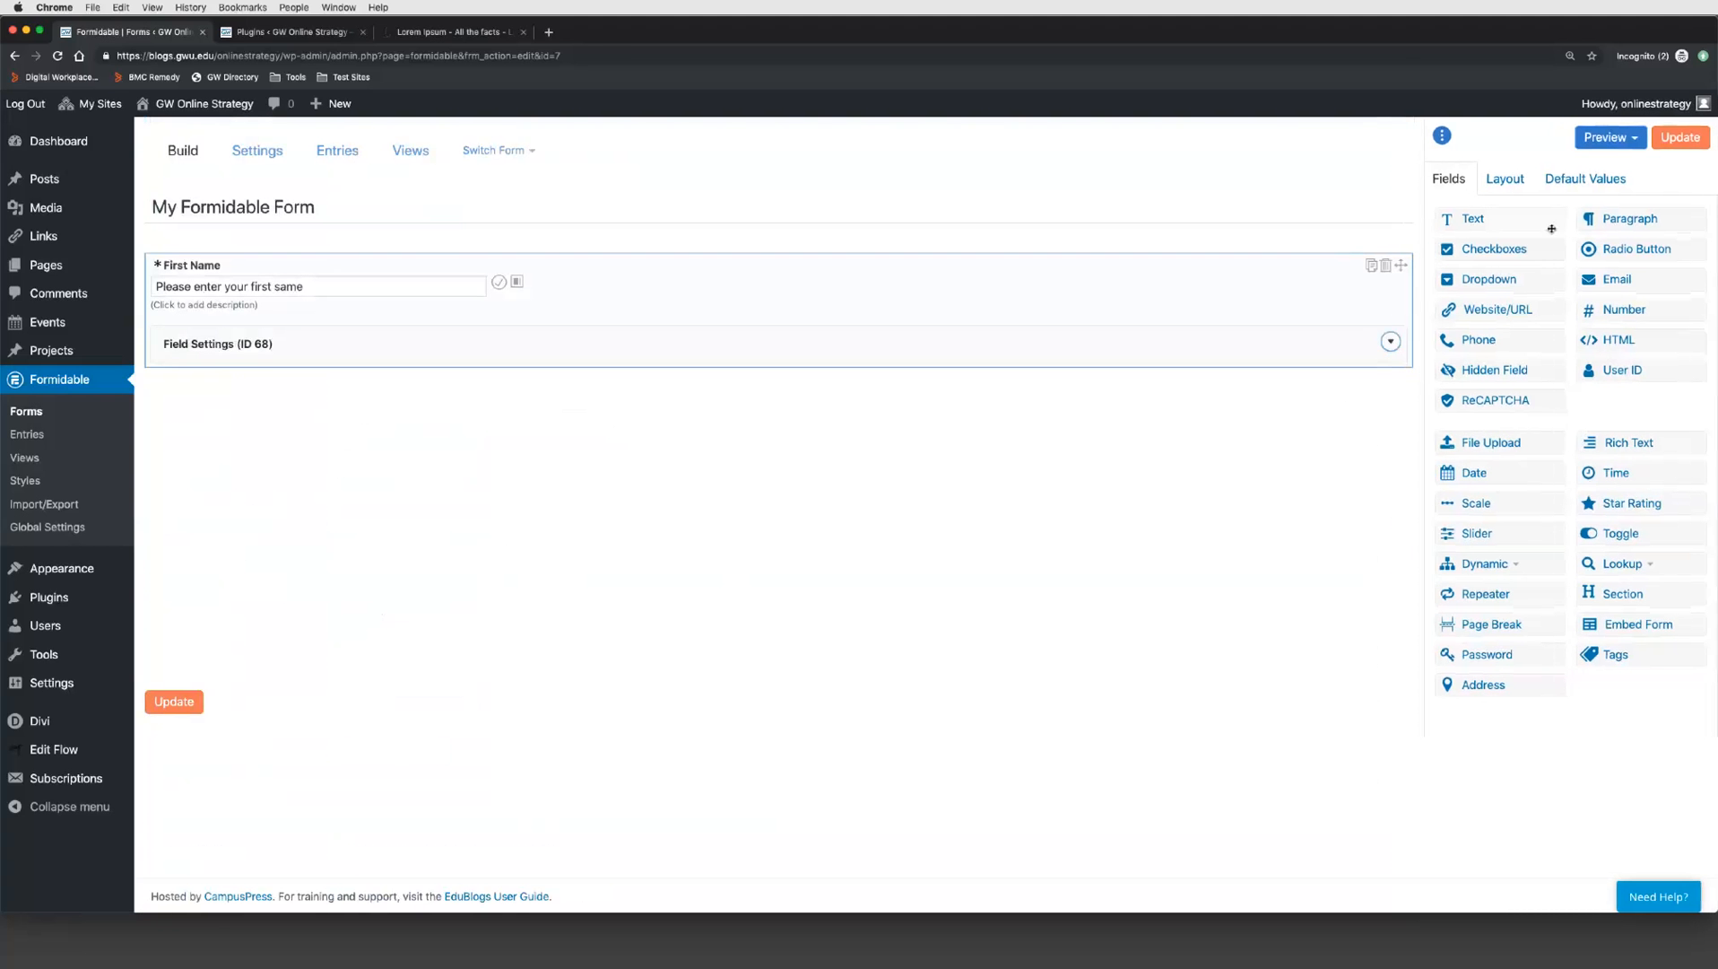
drag(1471, 219, 250, 383)
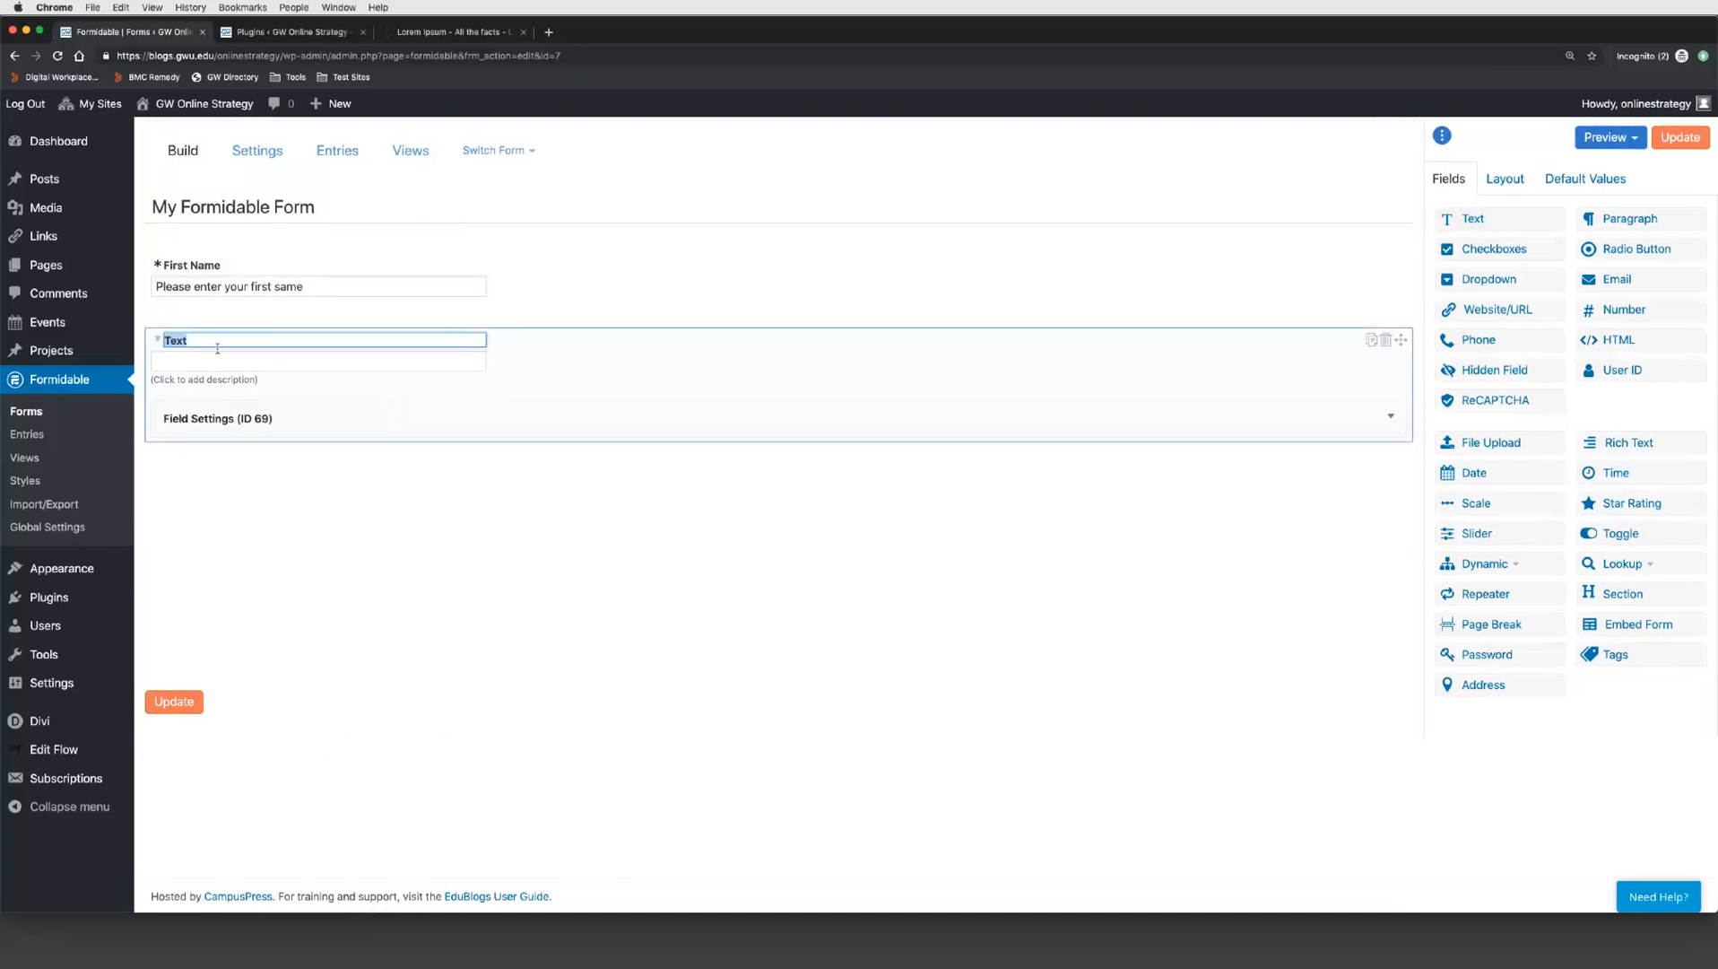
text(Ls)
text(st Name)
key(Return)
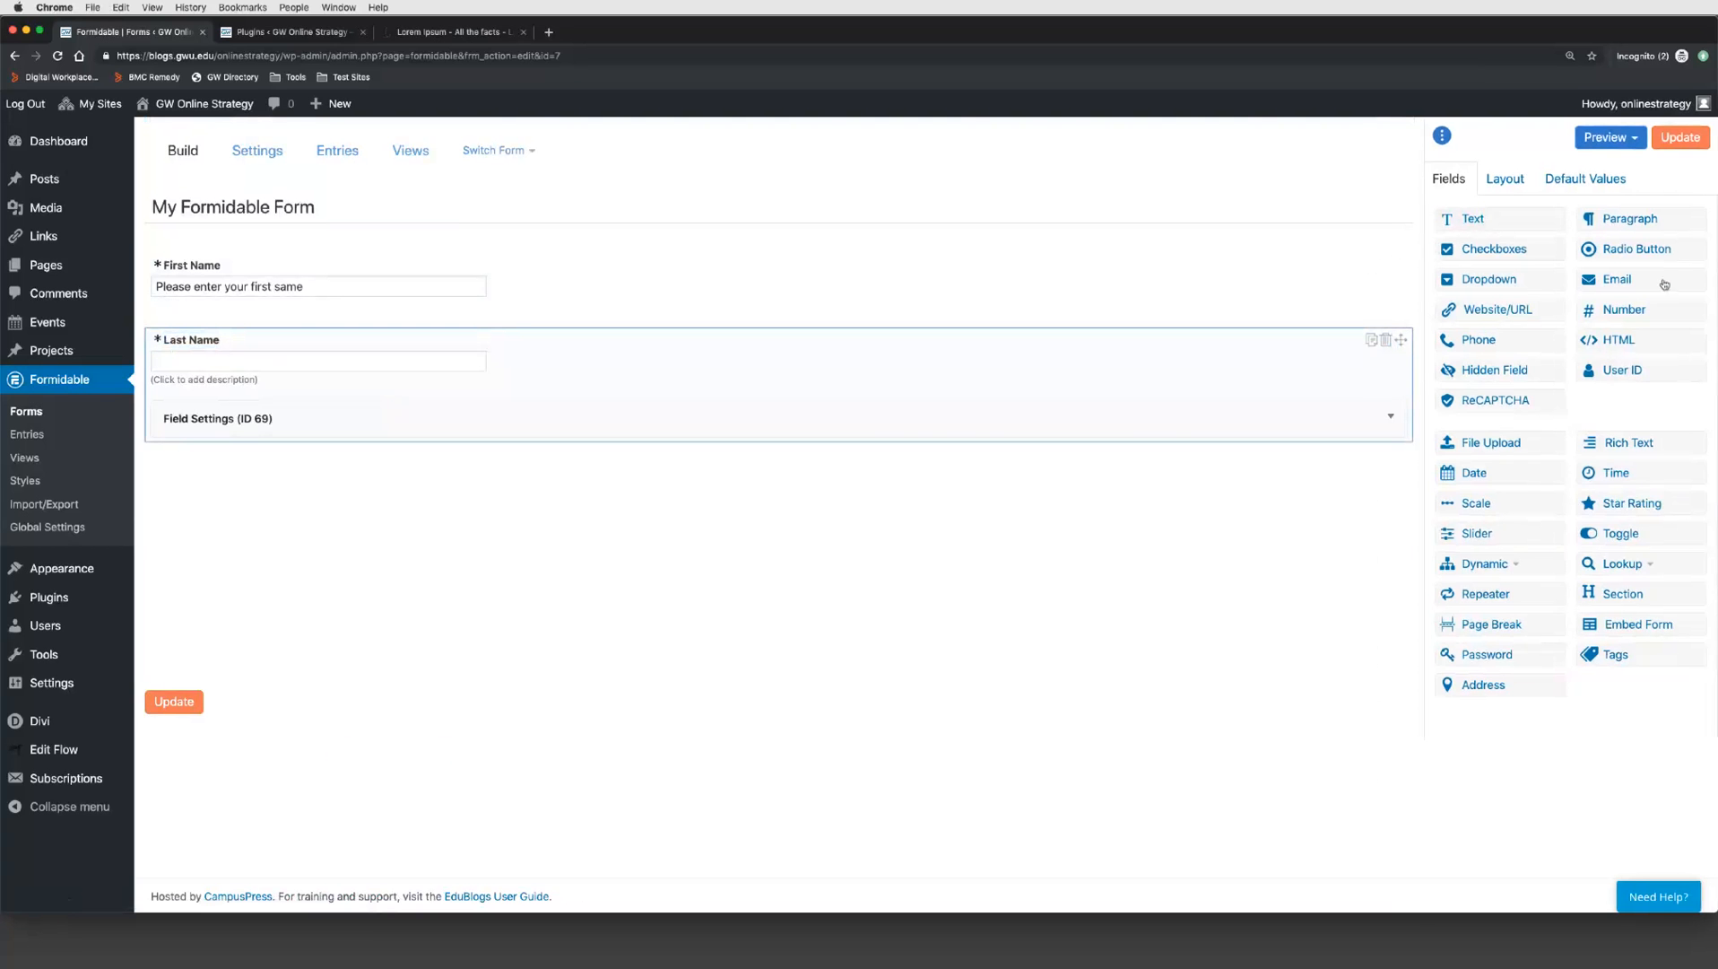
Step: Add an Email field and a Star Rating field below Last Name and save the form
drag(1643, 281, 359, 473)
drag(359, 473, 358, 471)
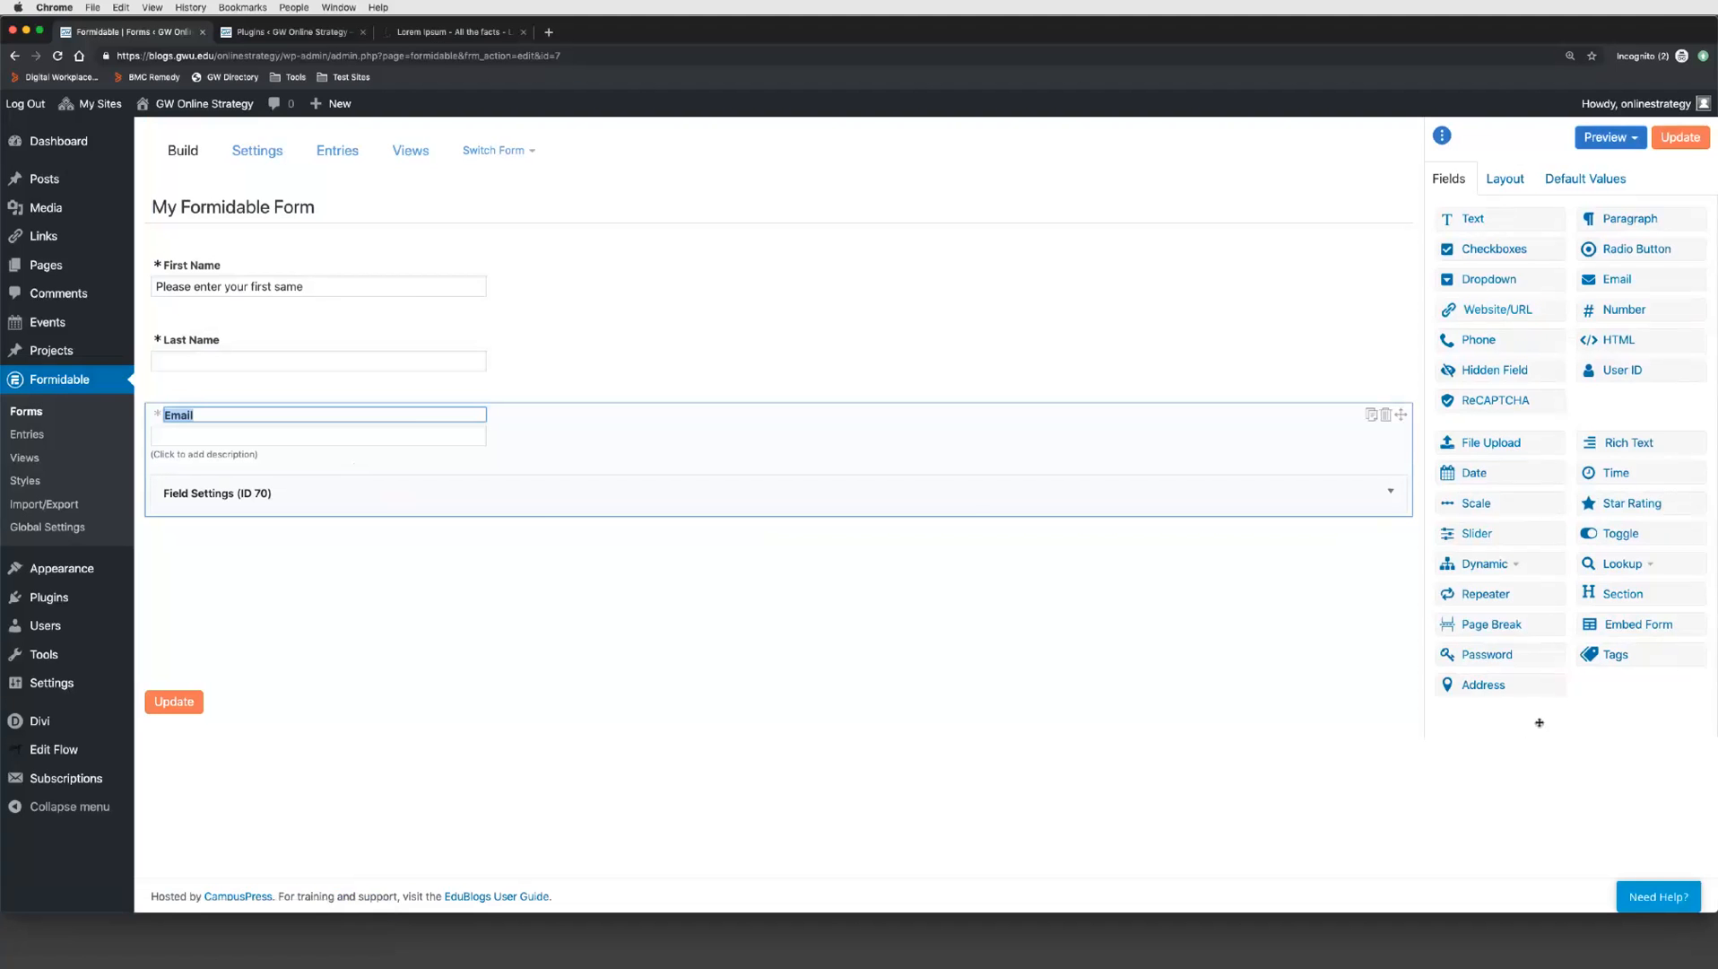
drag(1631, 503, 574, 558)
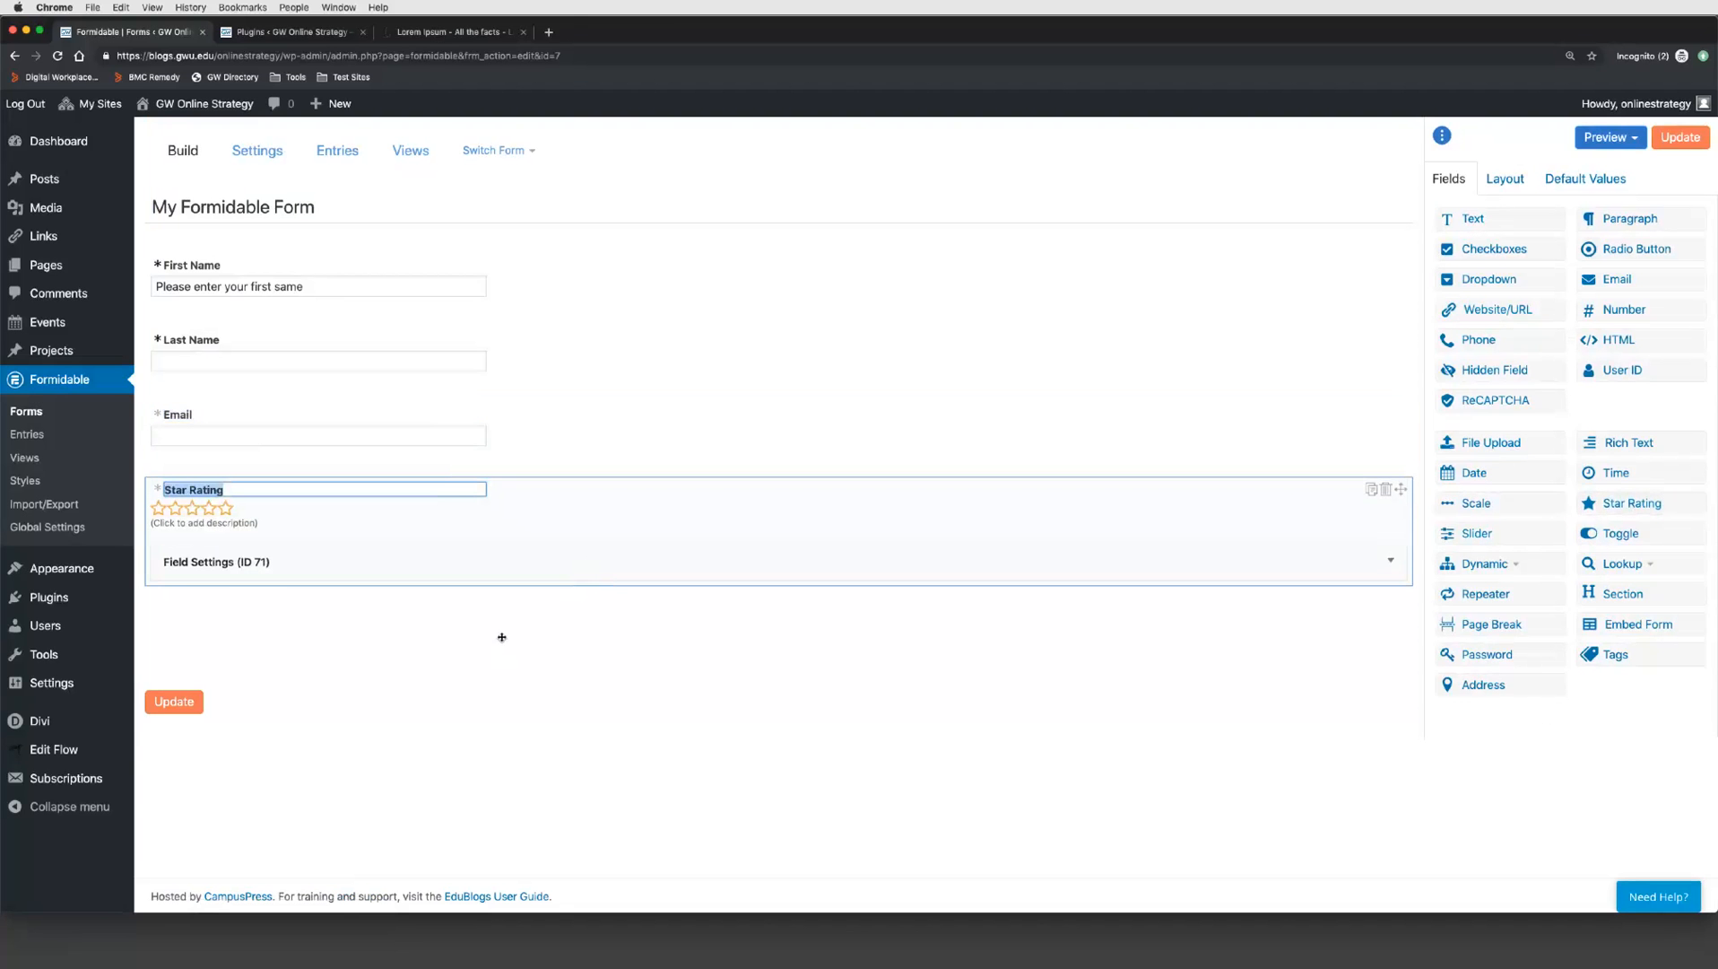
click(190, 705)
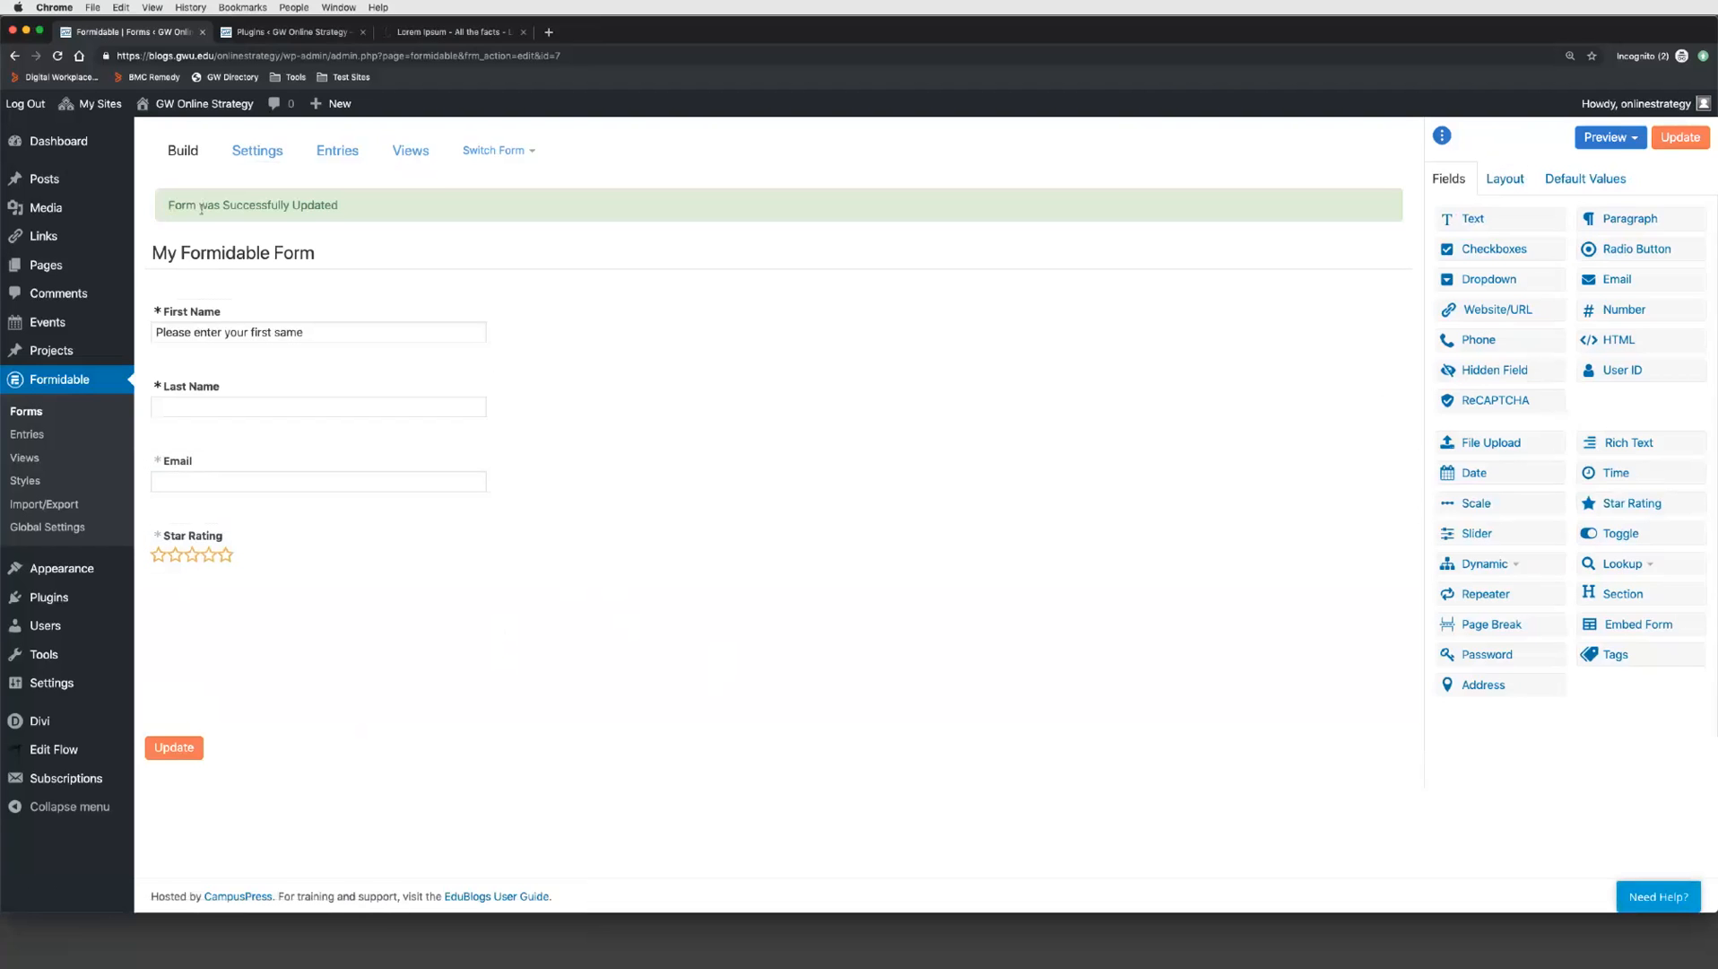
drag(201, 209, 320, 222)
click(356, 211)
Step: Open the form's settings and review the general options from submission behaviour down to messages
click(263, 159)
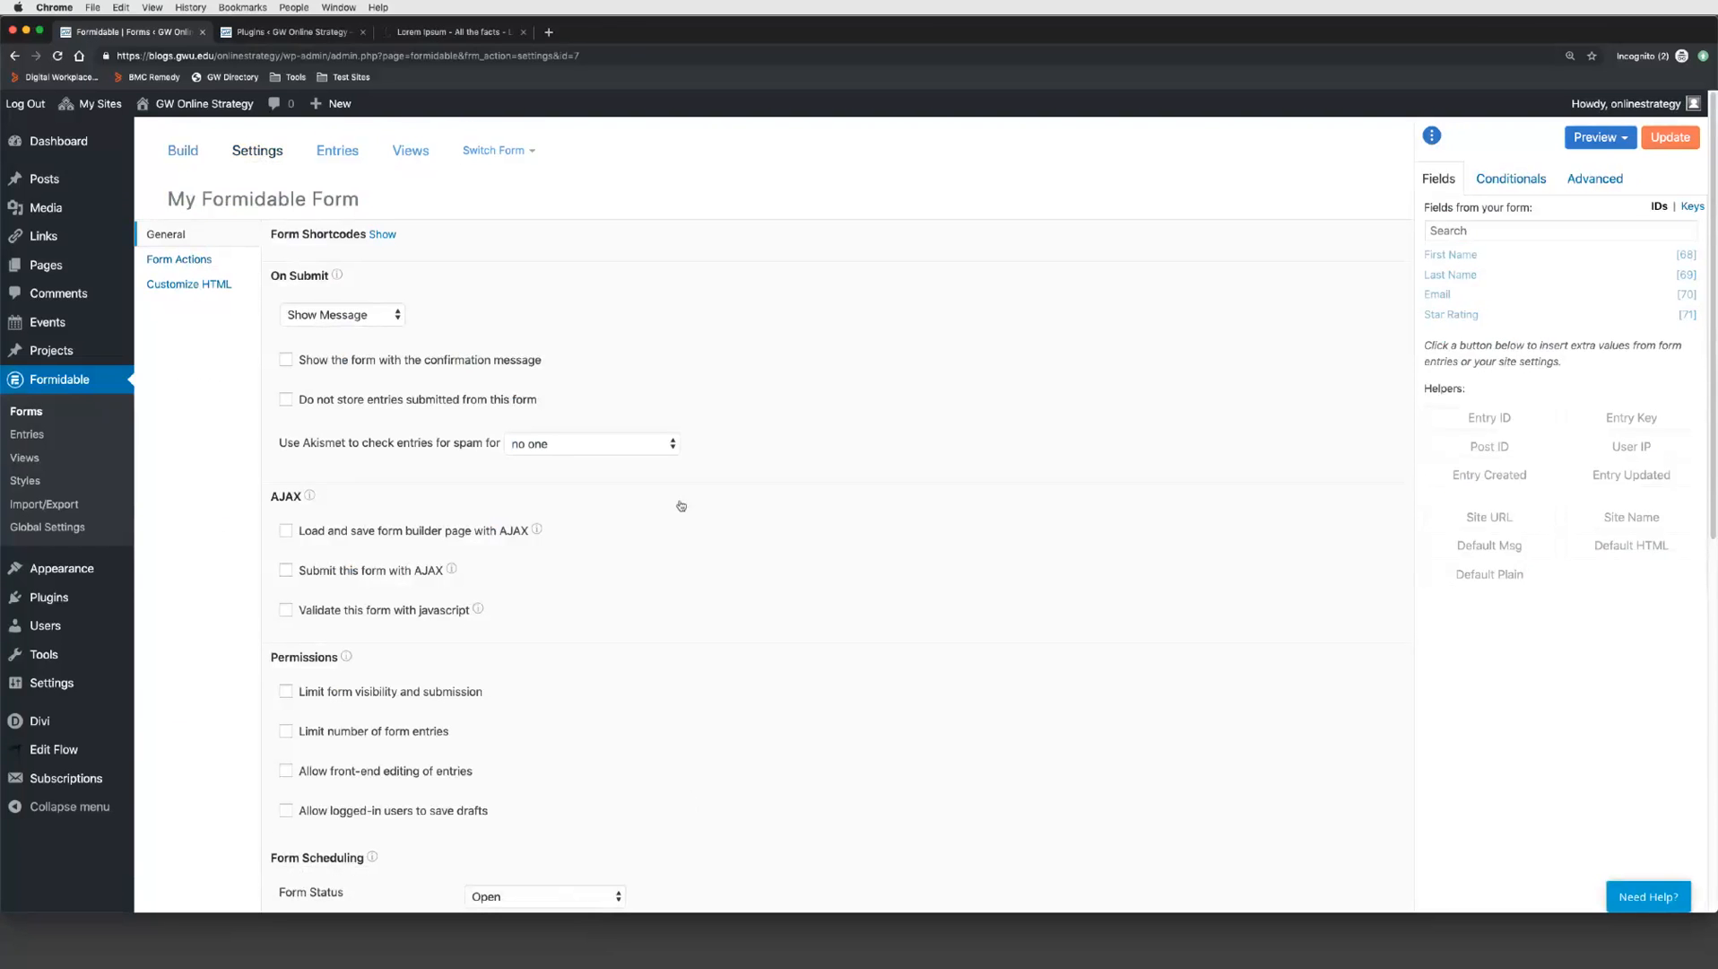
scroll(680, 504, down, 8)
scroll(680, 505, up, 8)
scroll(494, 411, down, 2)
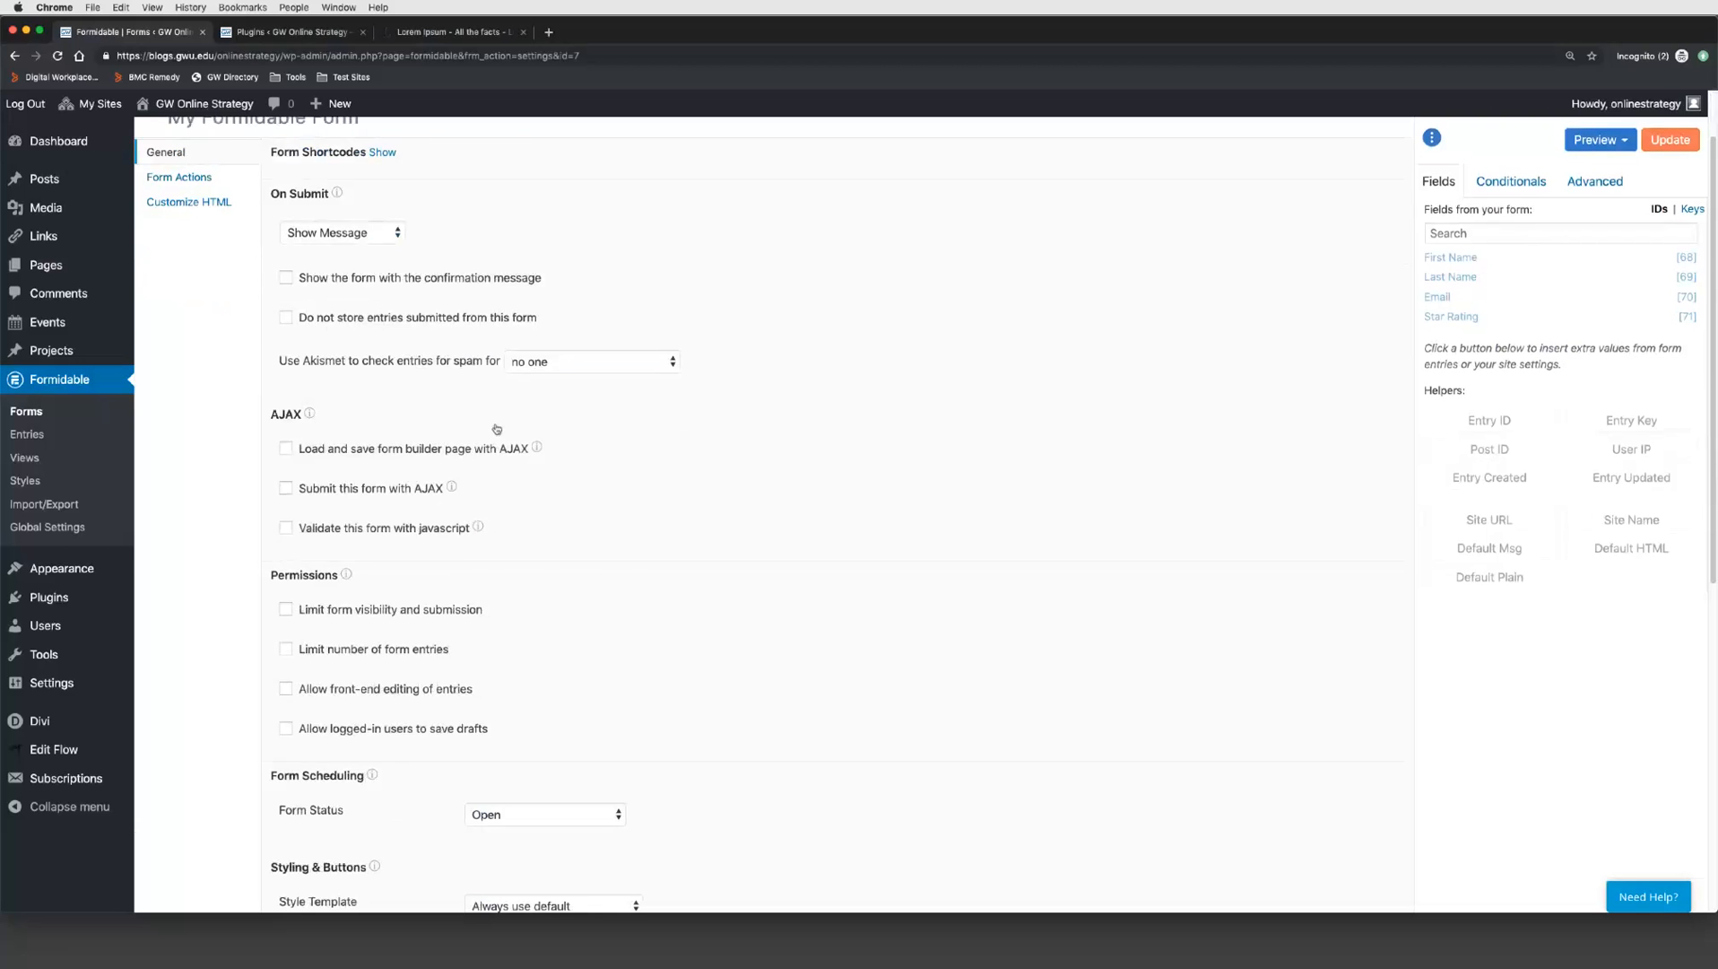
scroll(494, 412, down, 10)
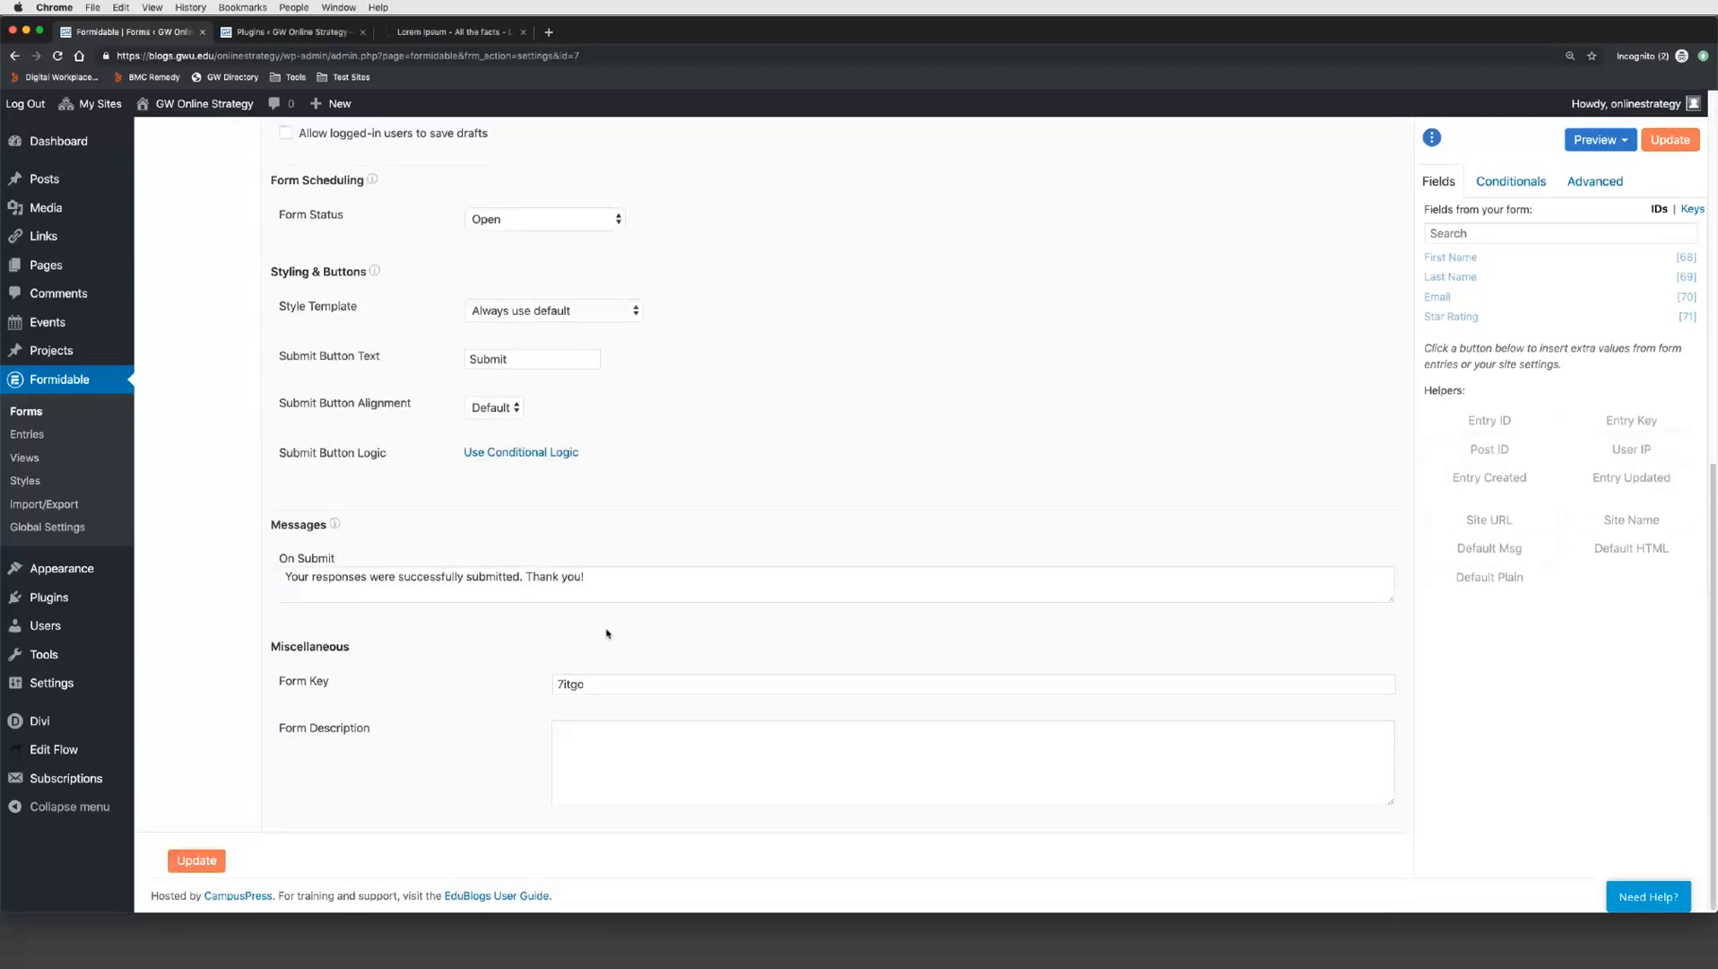
Step: Examine the On Submit confirmation message and the styling and button options around it
drag(588, 577, 325, 551)
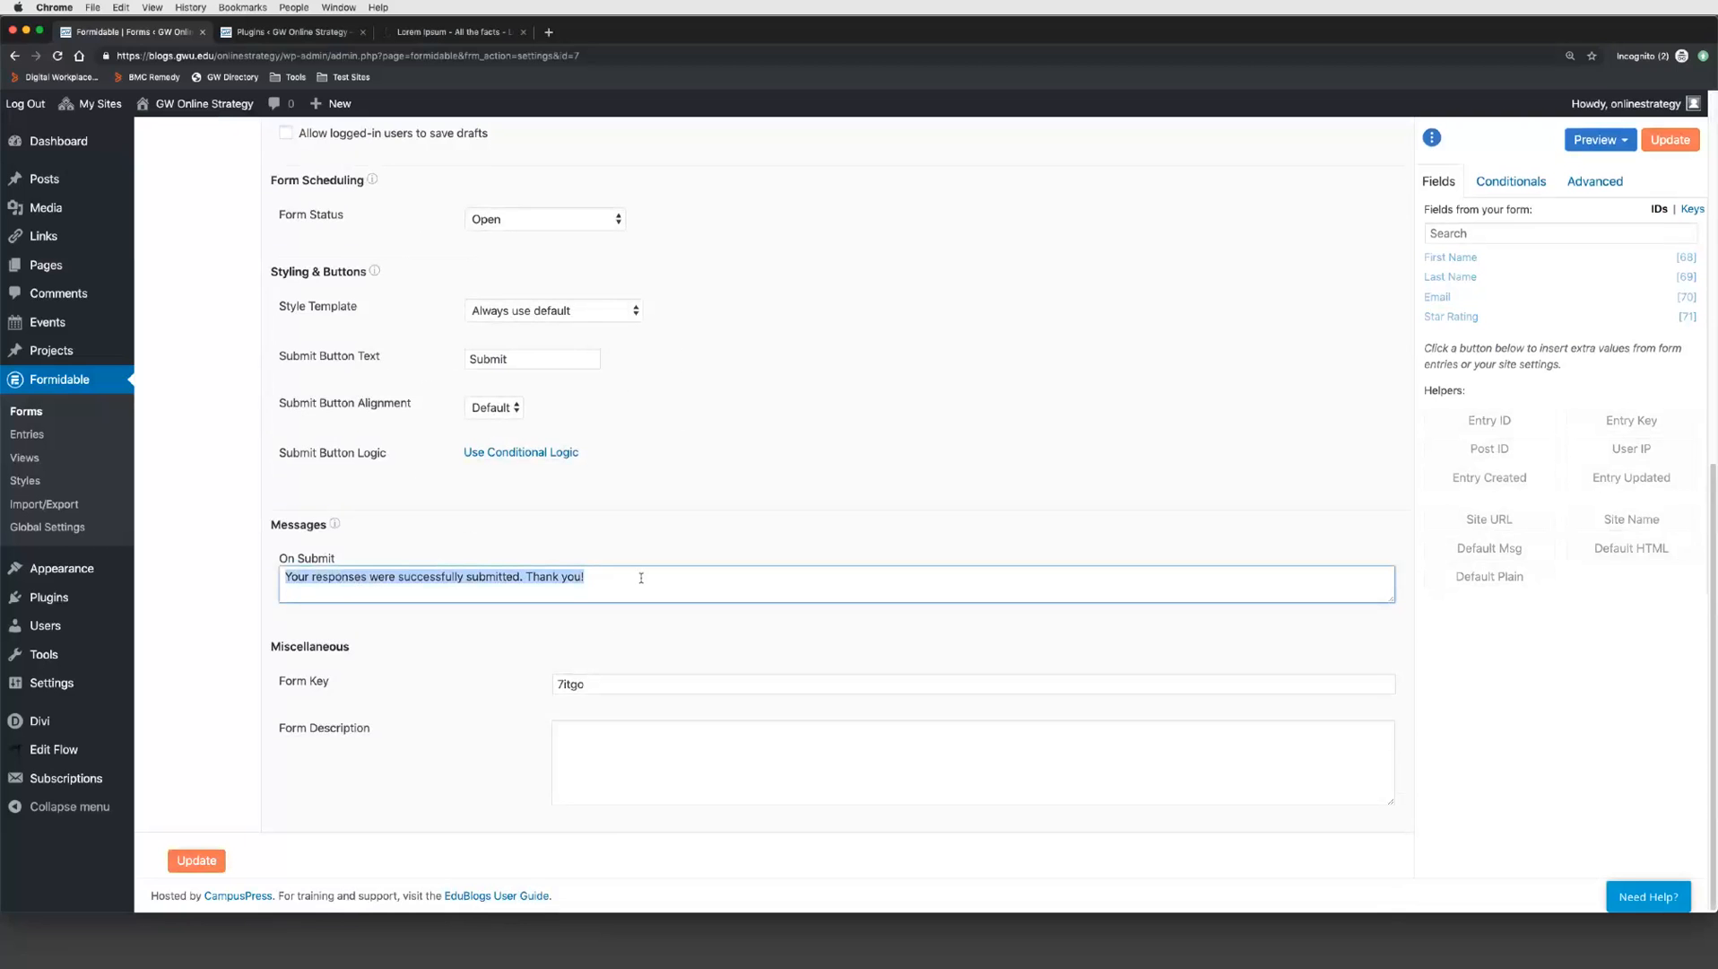
click(301, 582)
drag(284, 579, 608, 590)
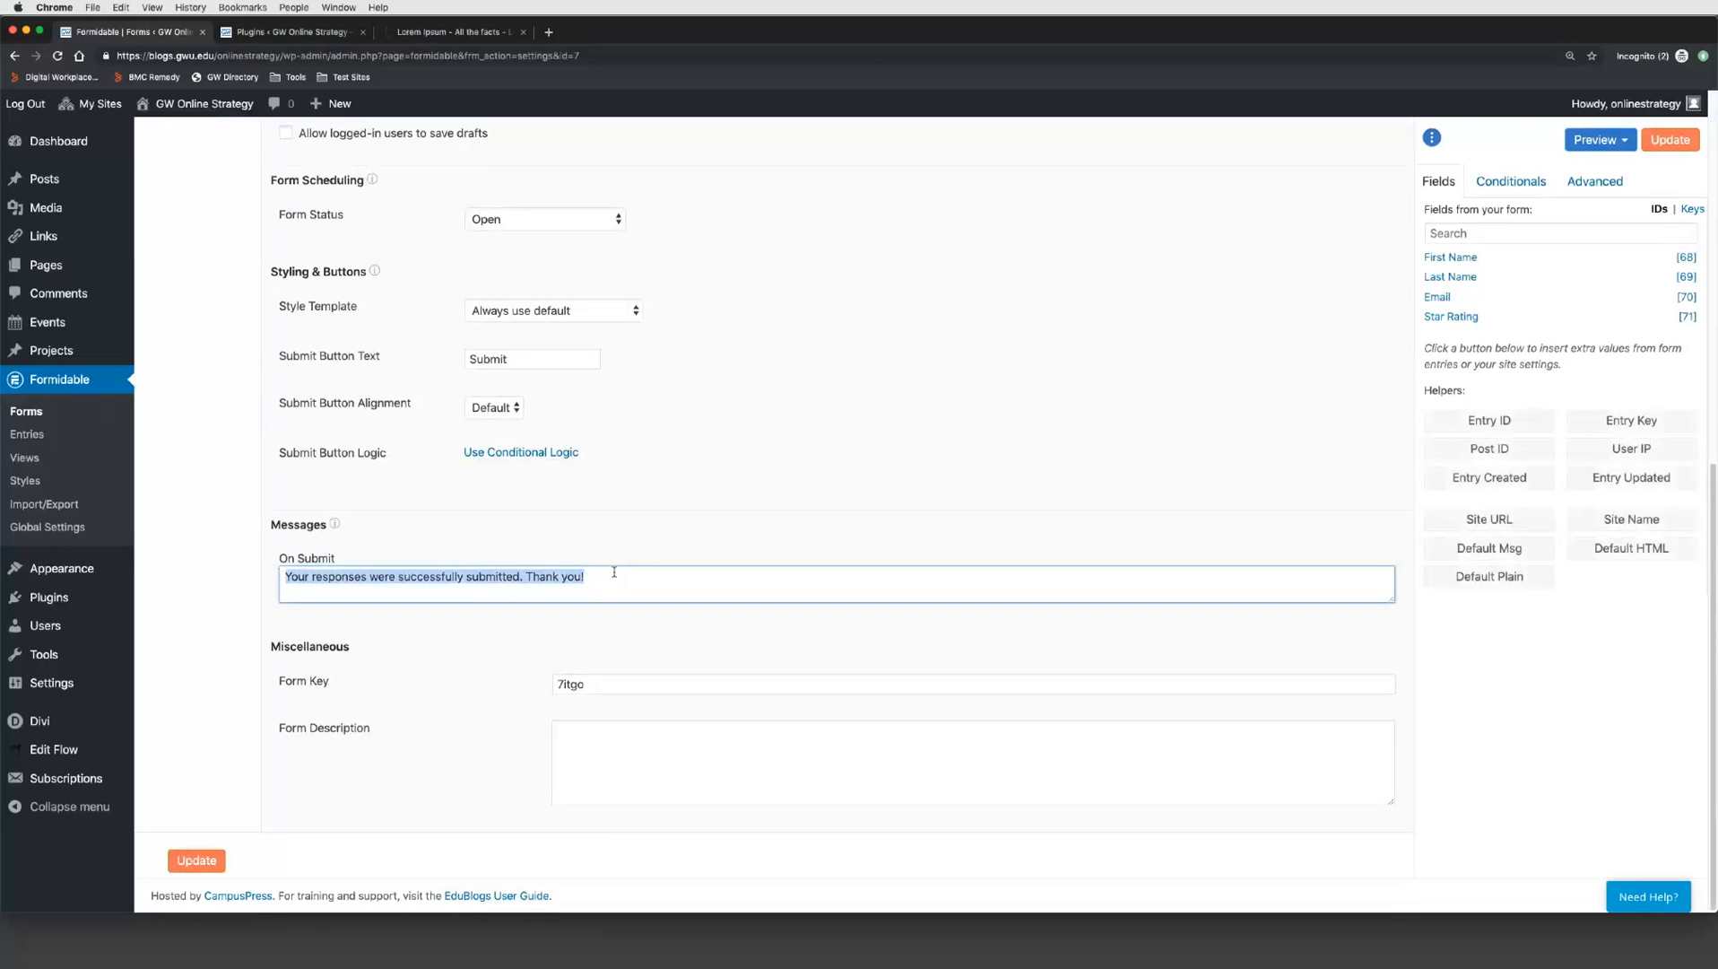
click(615, 572)
scroll(617, 579, up, 2)
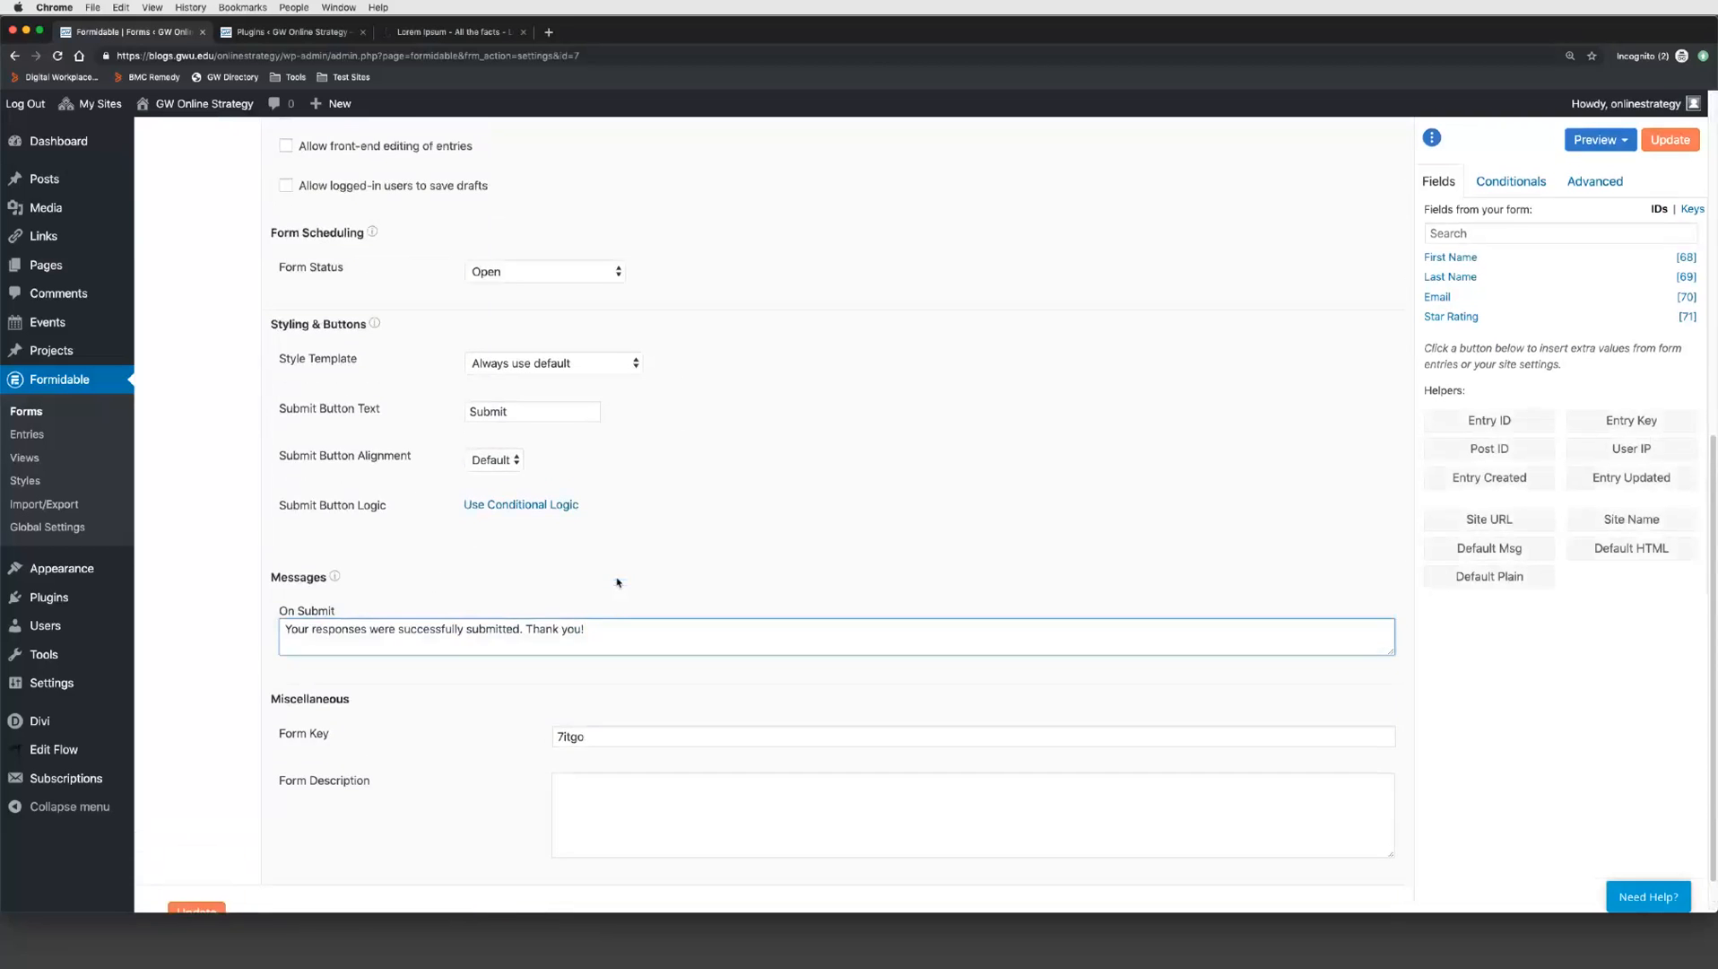
scroll(617, 582, up, 3)
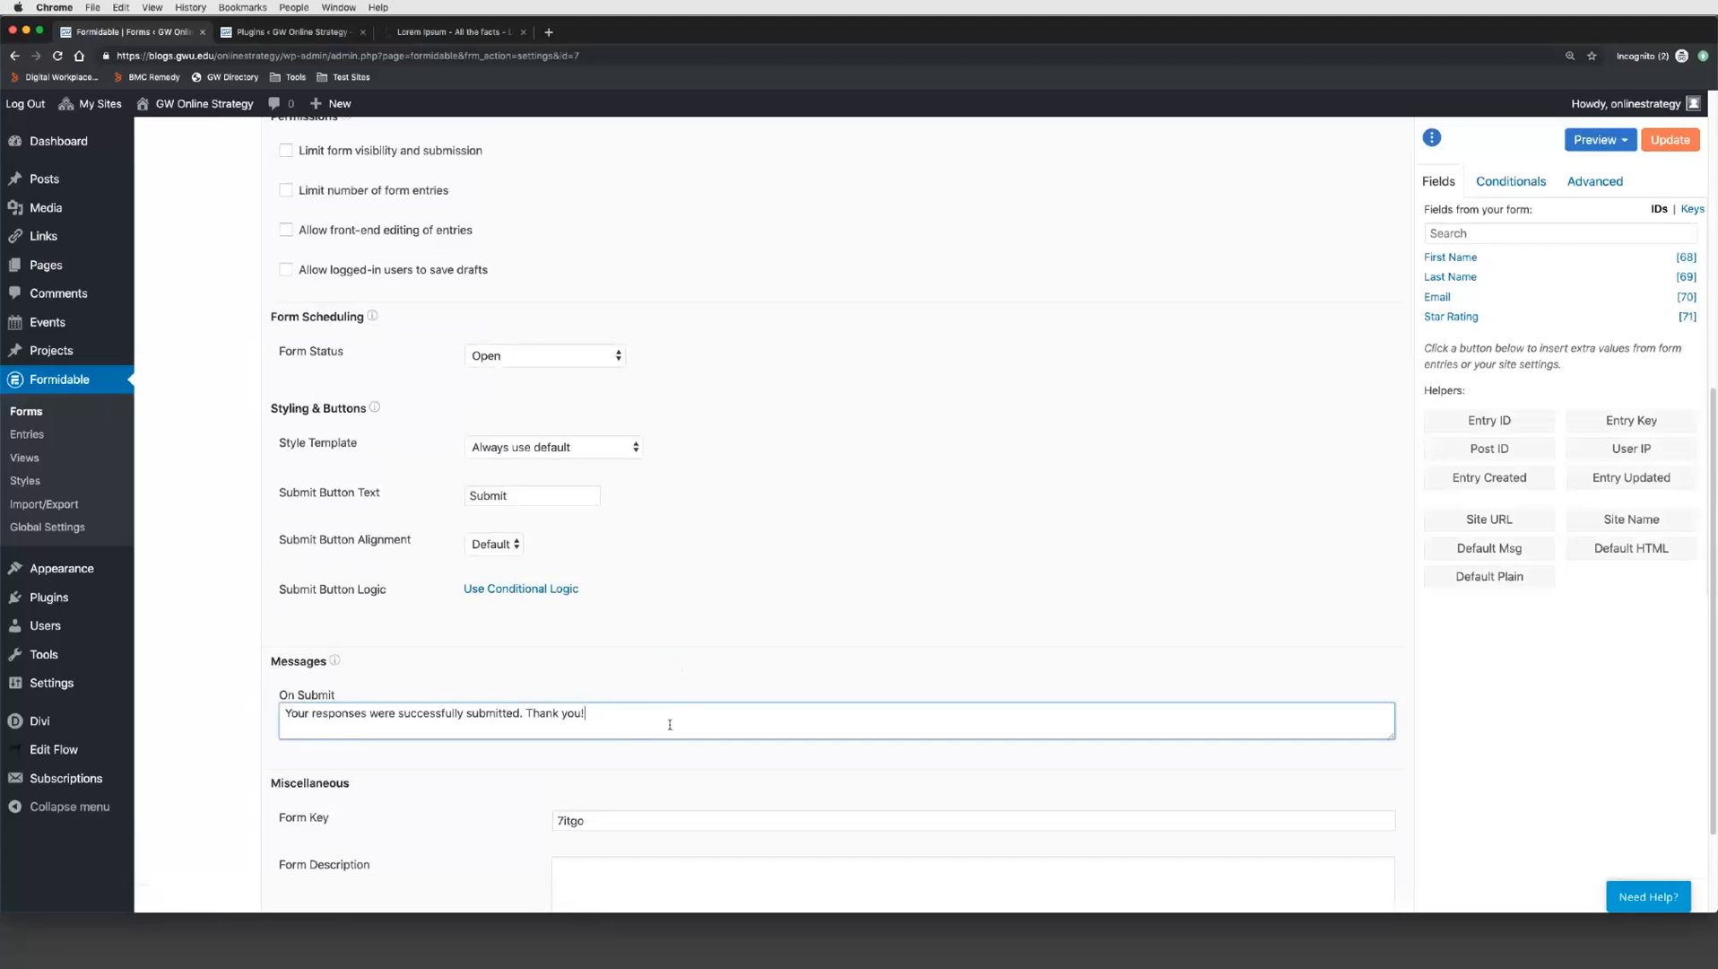
scroll(670, 724, down, 1)
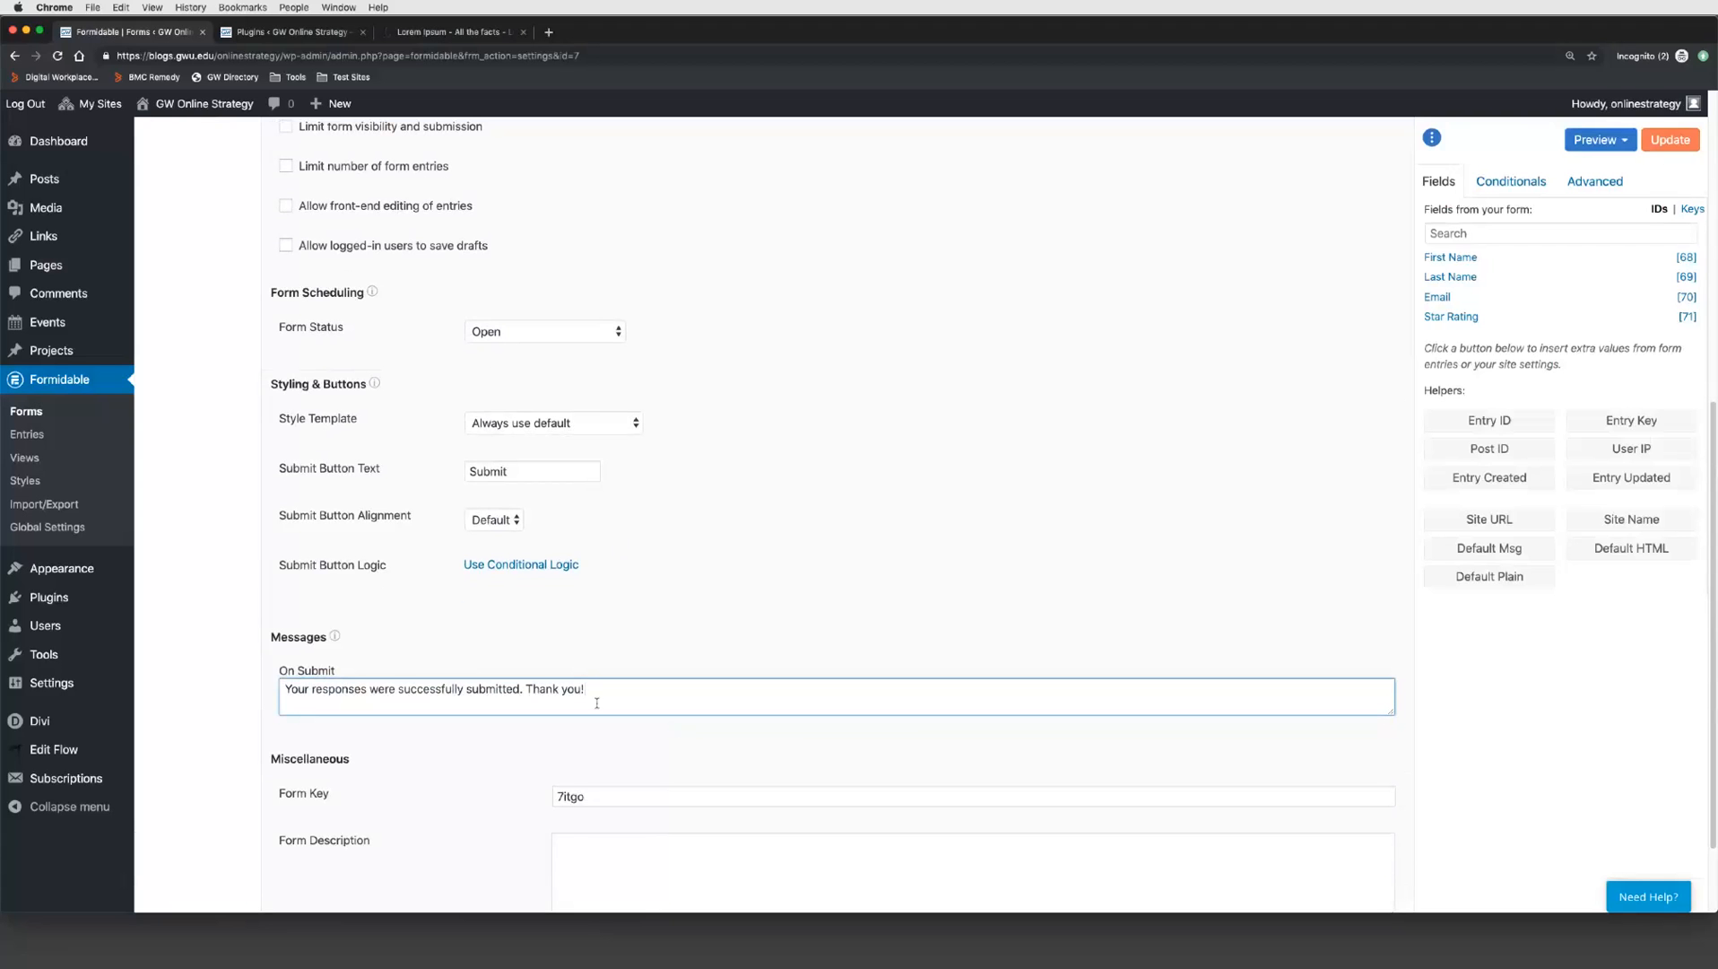
drag(592, 687, 314, 659)
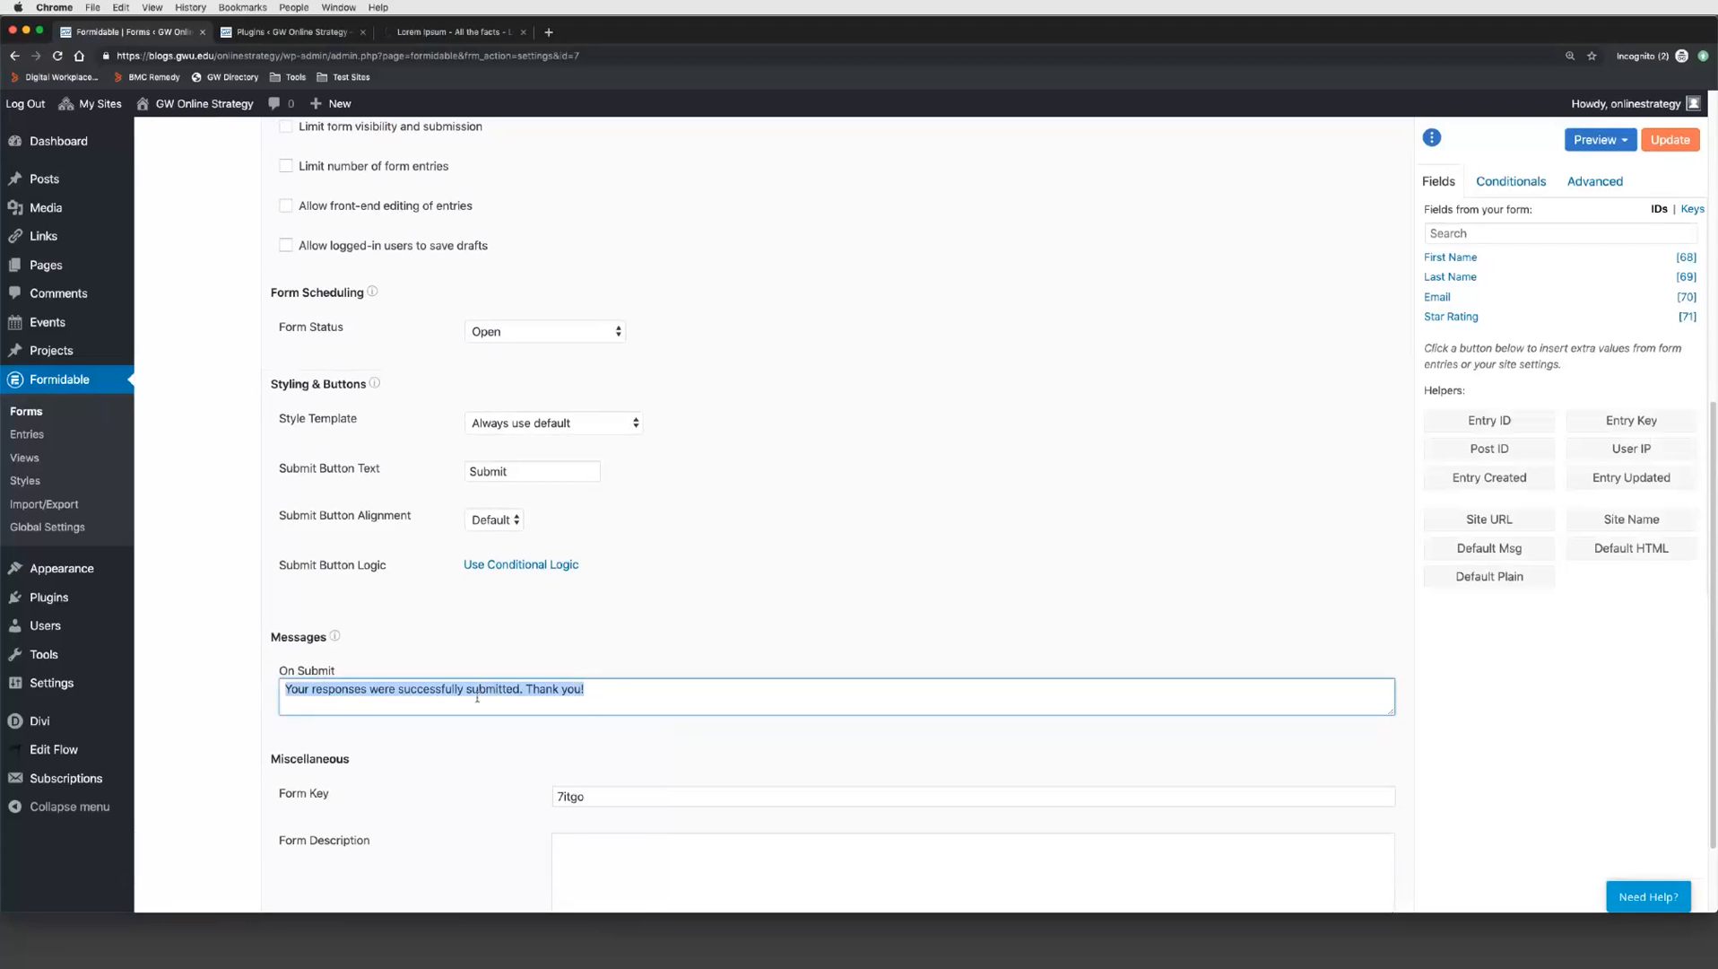
click(614, 694)
scroll(543, 749, down, 1)
Step: Try Redirect to URL as the form's On Submit action and go to its address field
scroll(476, 659, up, 6)
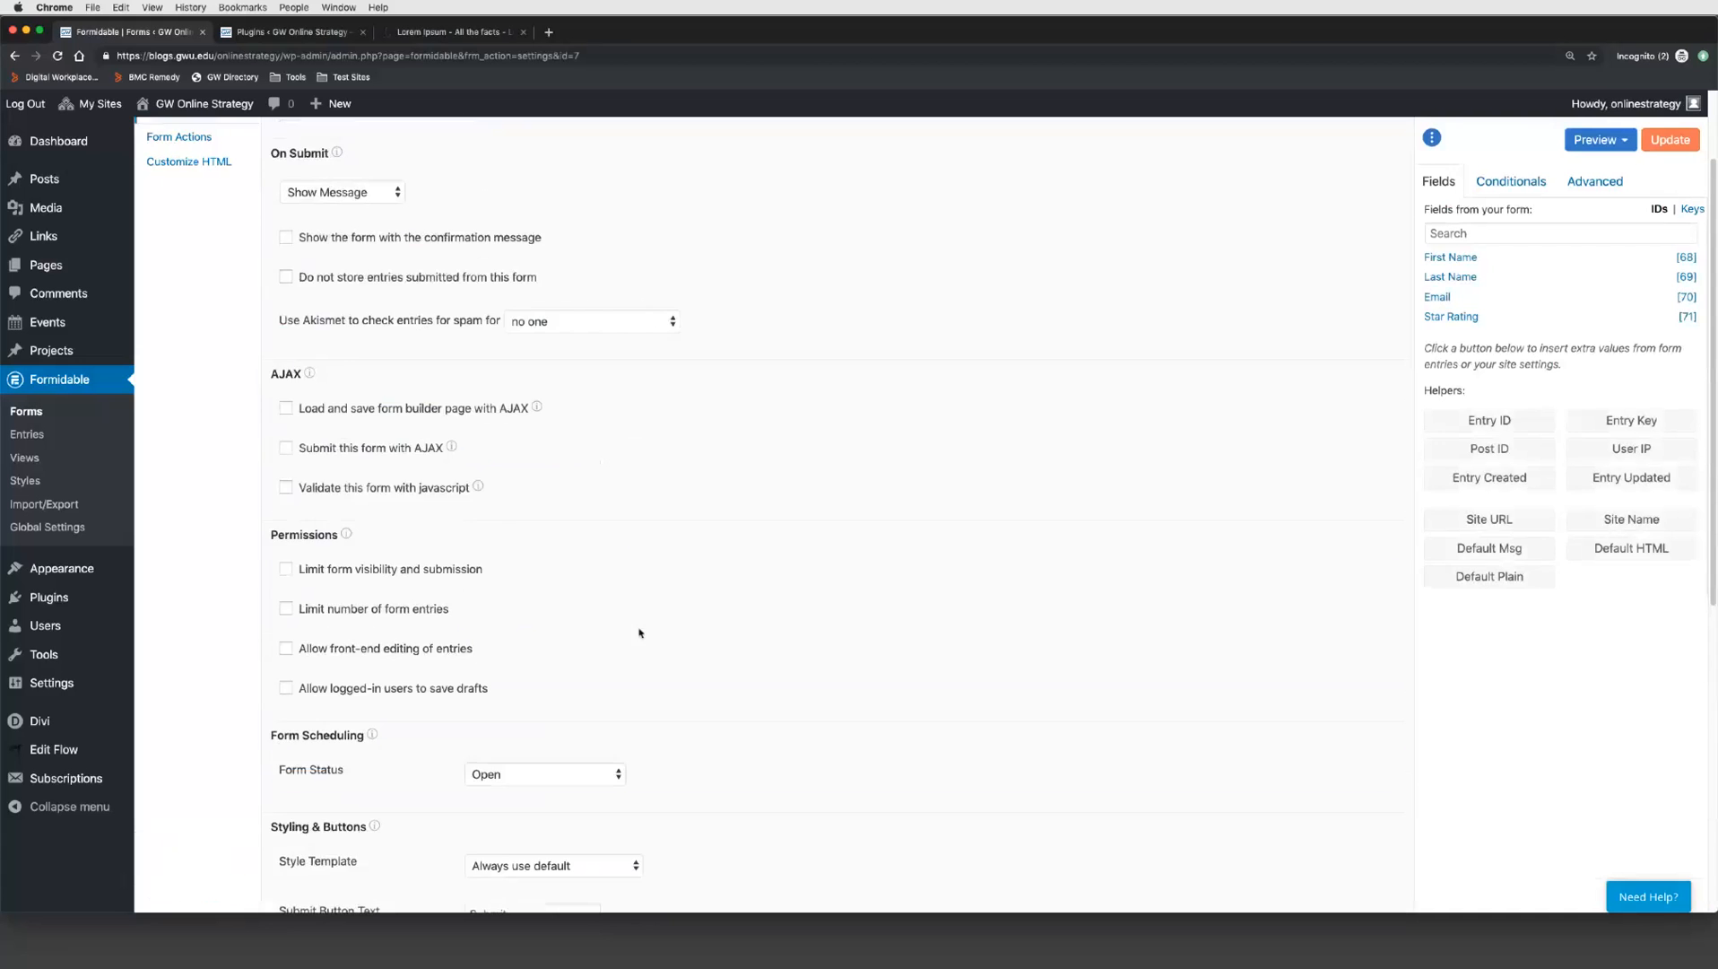
scroll(648, 631, up, 3)
click(395, 315)
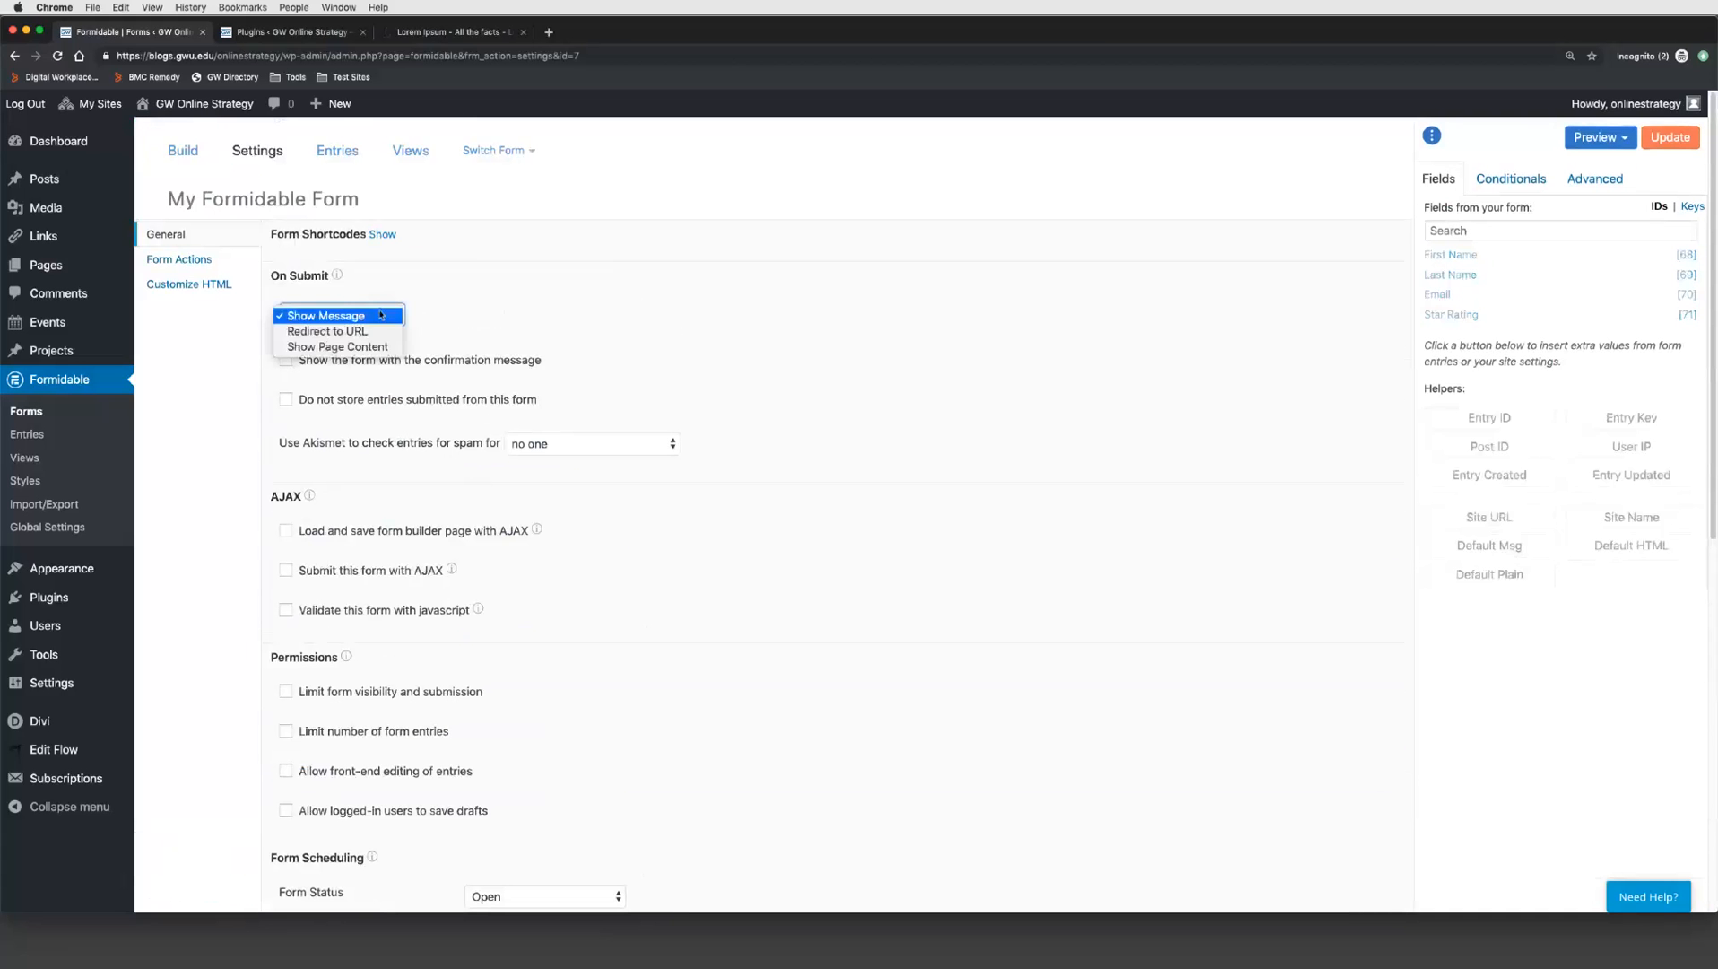
key(Return)
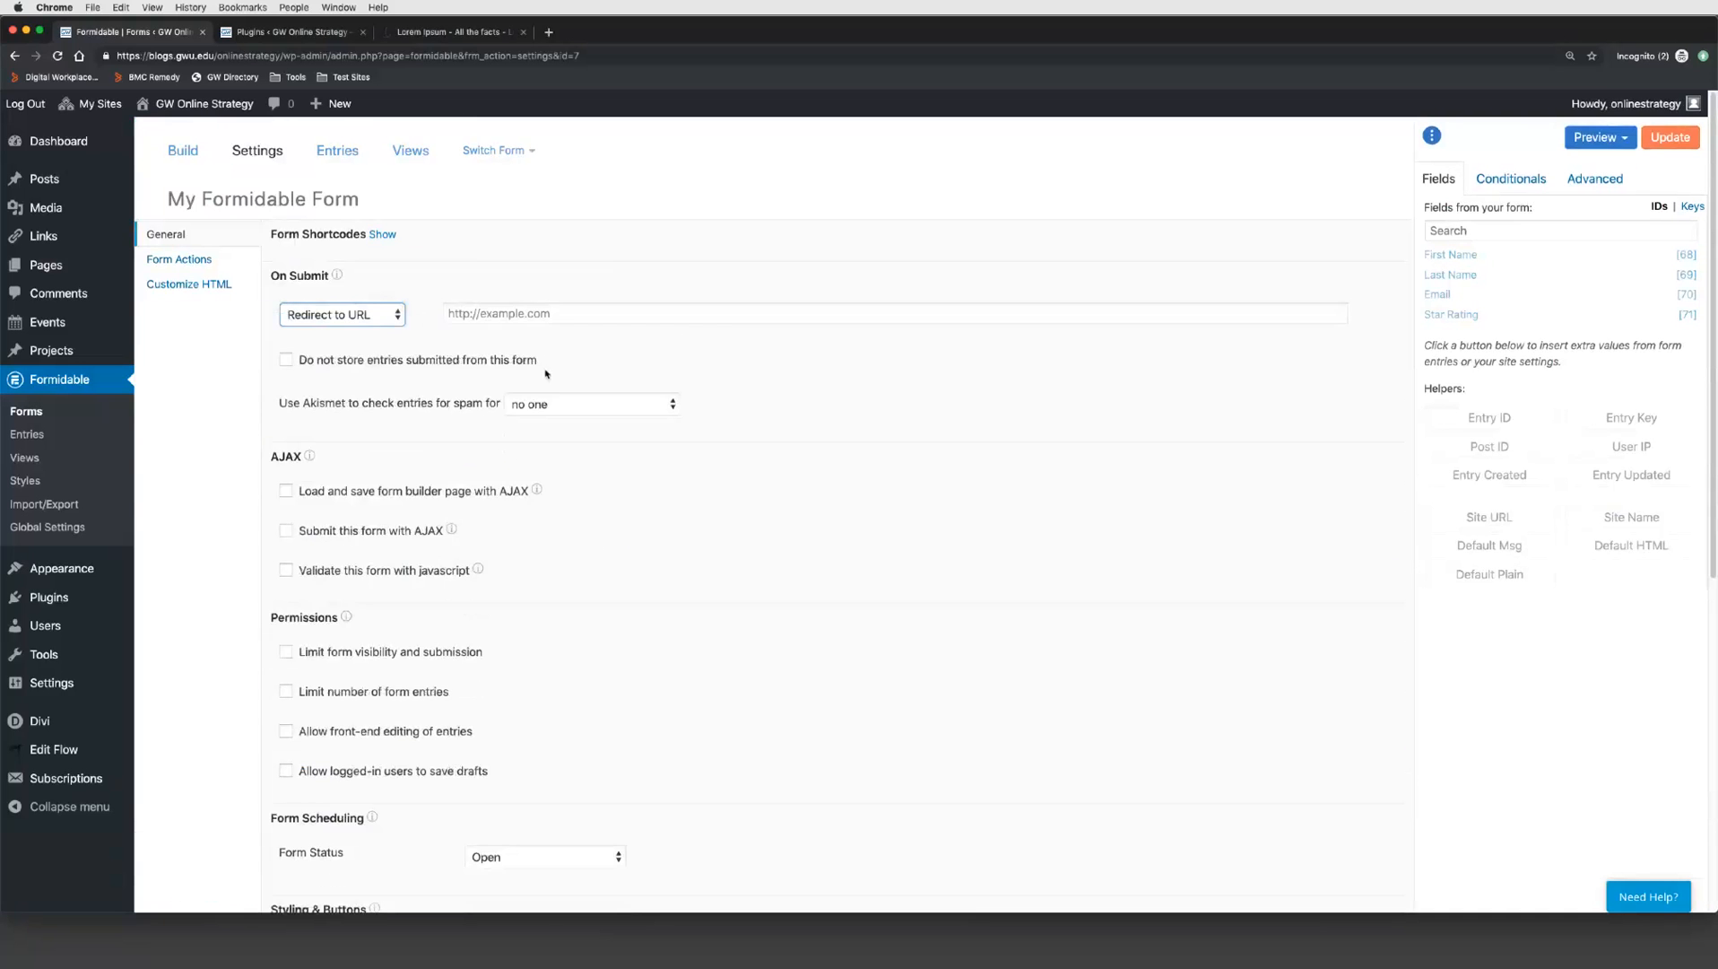
key(Tab)
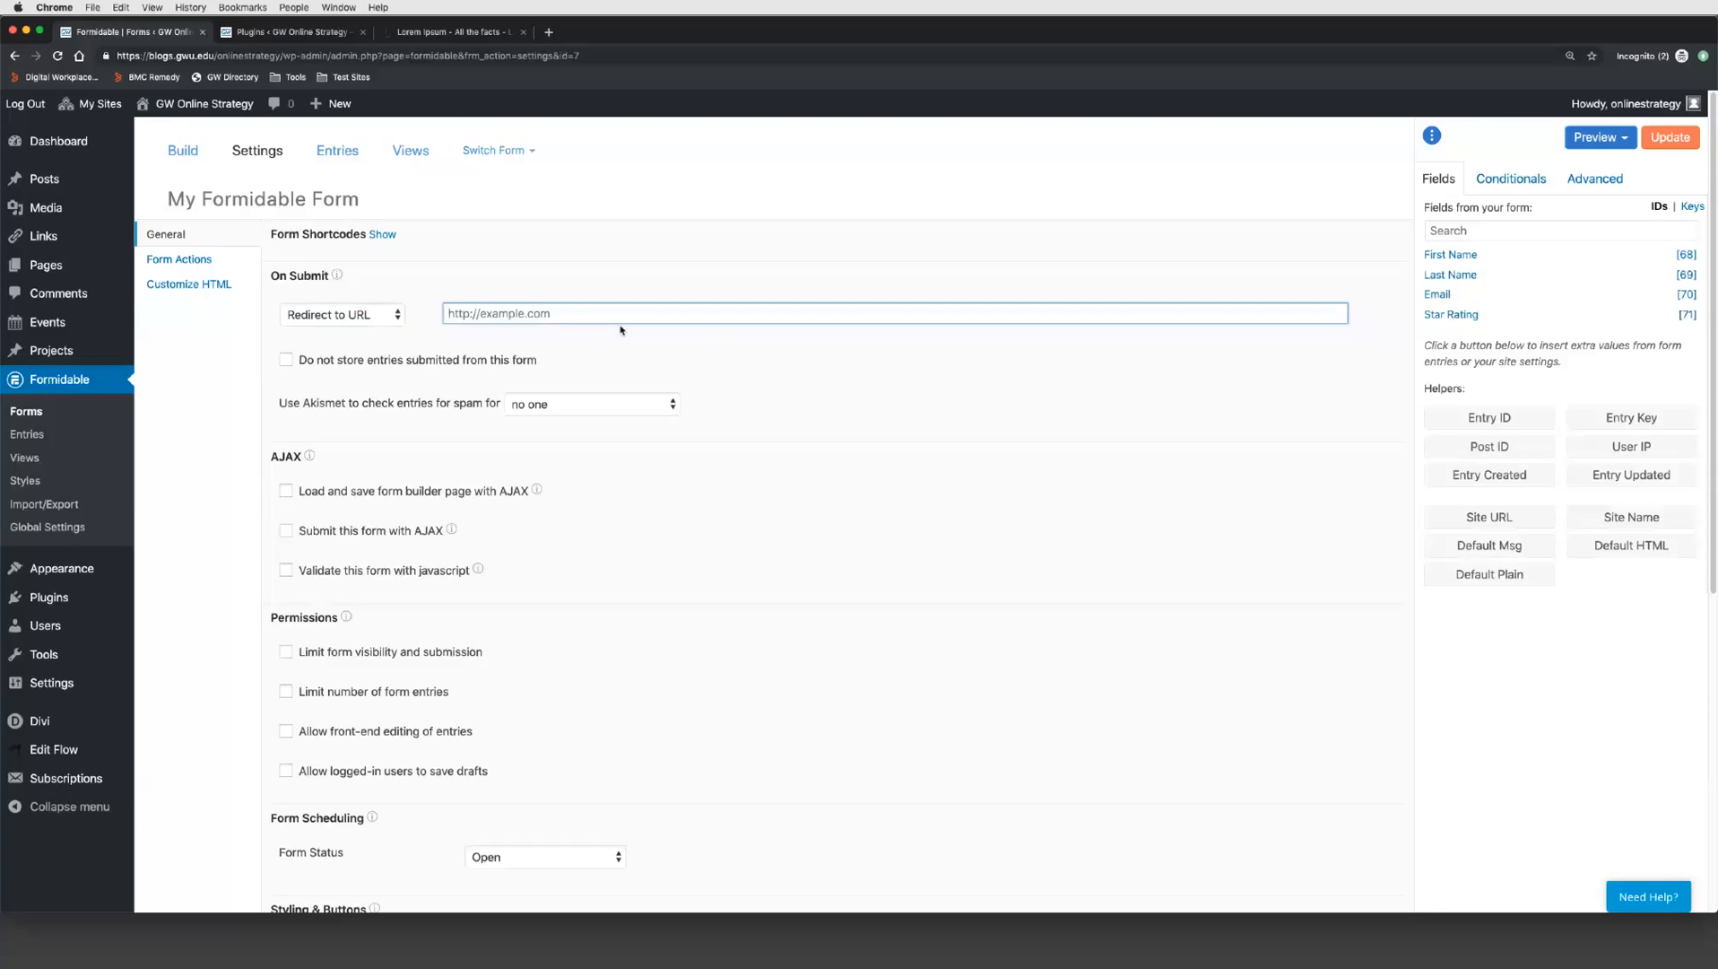
Step: Try Show Page Content as the On Submit action, check the selectable pages and restore Show Message
click(364, 314)
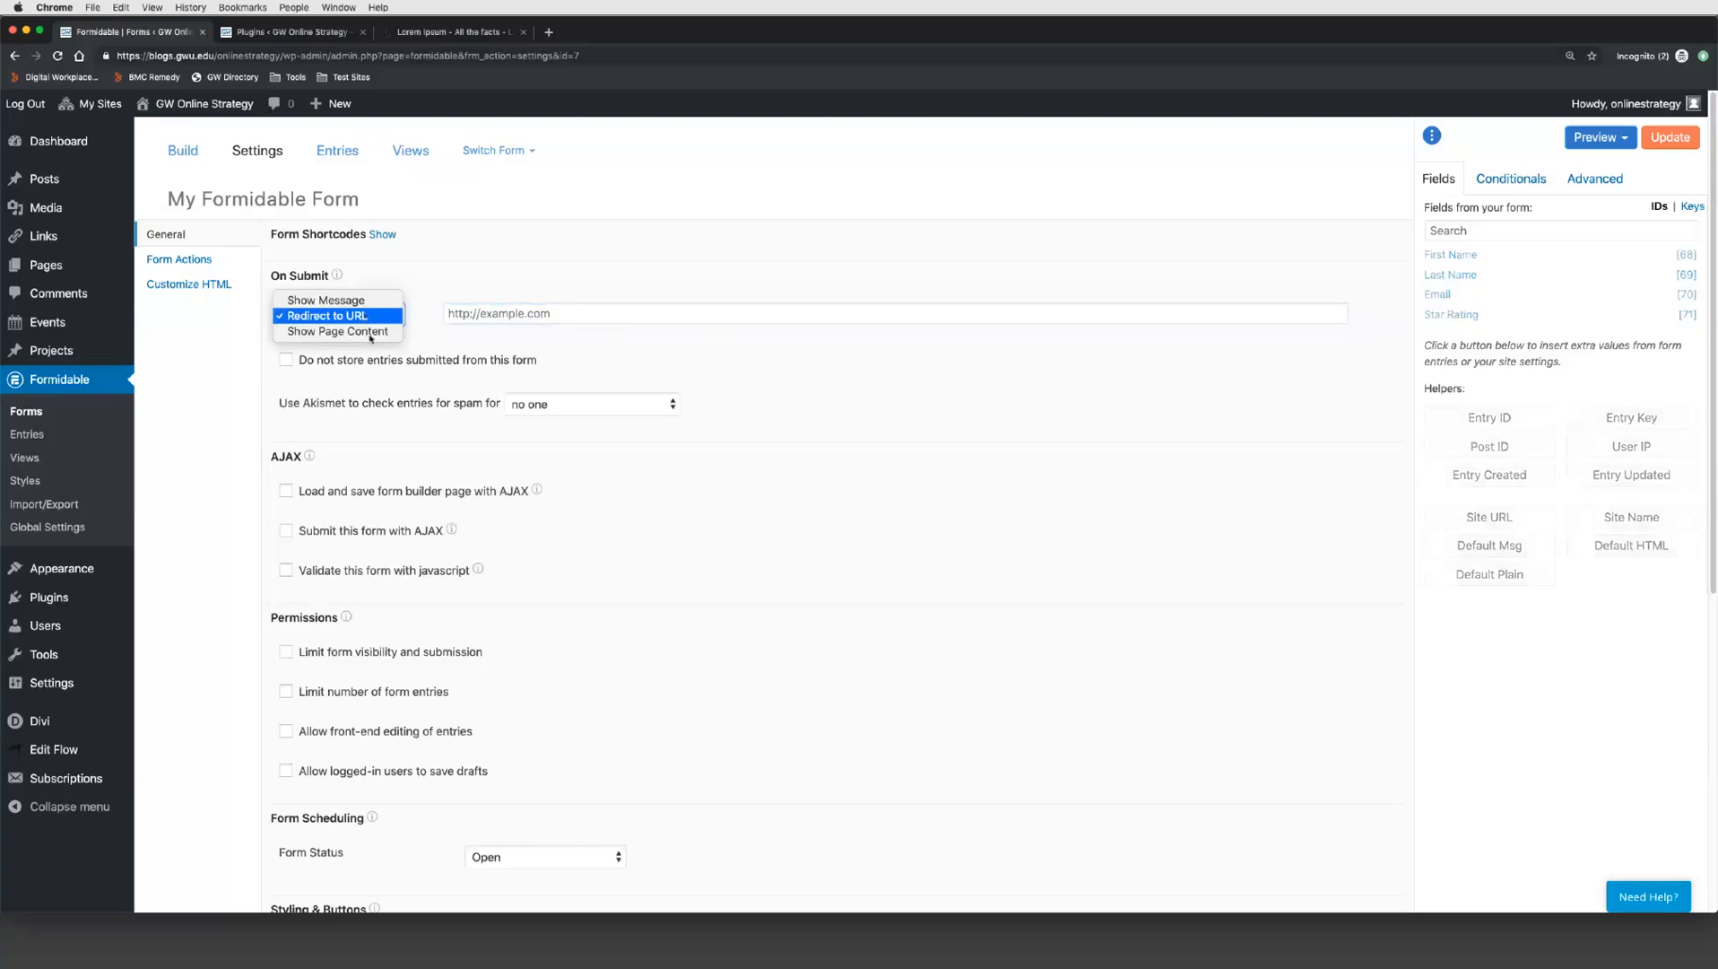
click(341, 331)
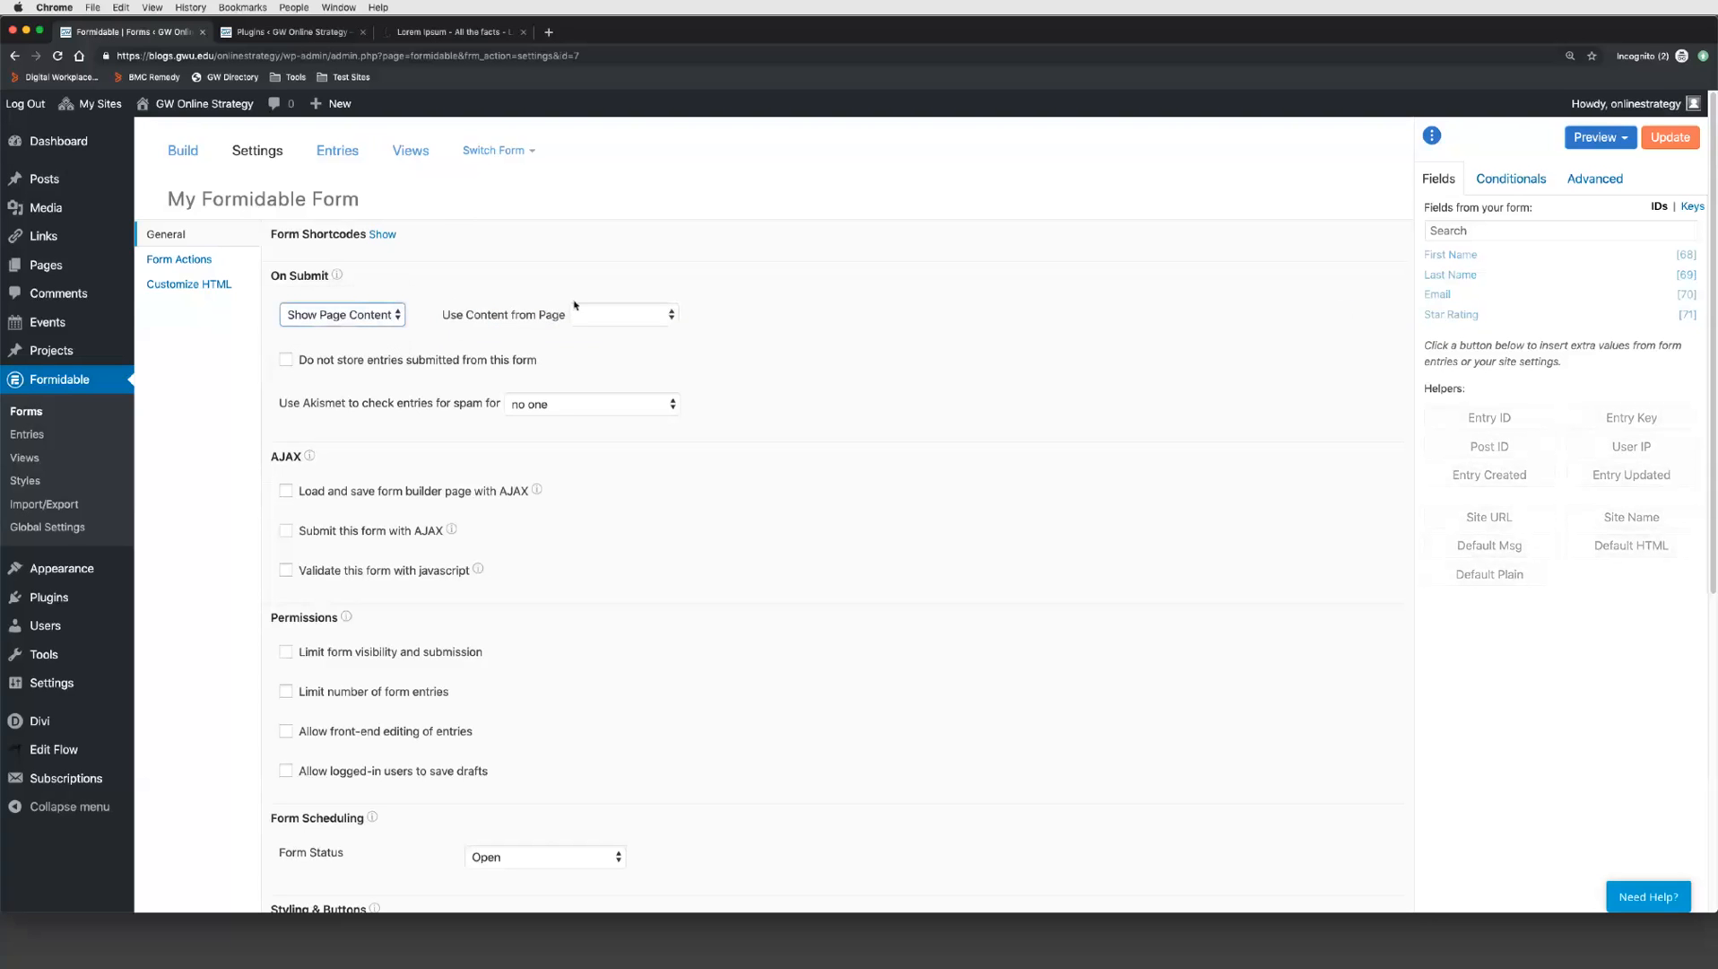
click(592, 315)
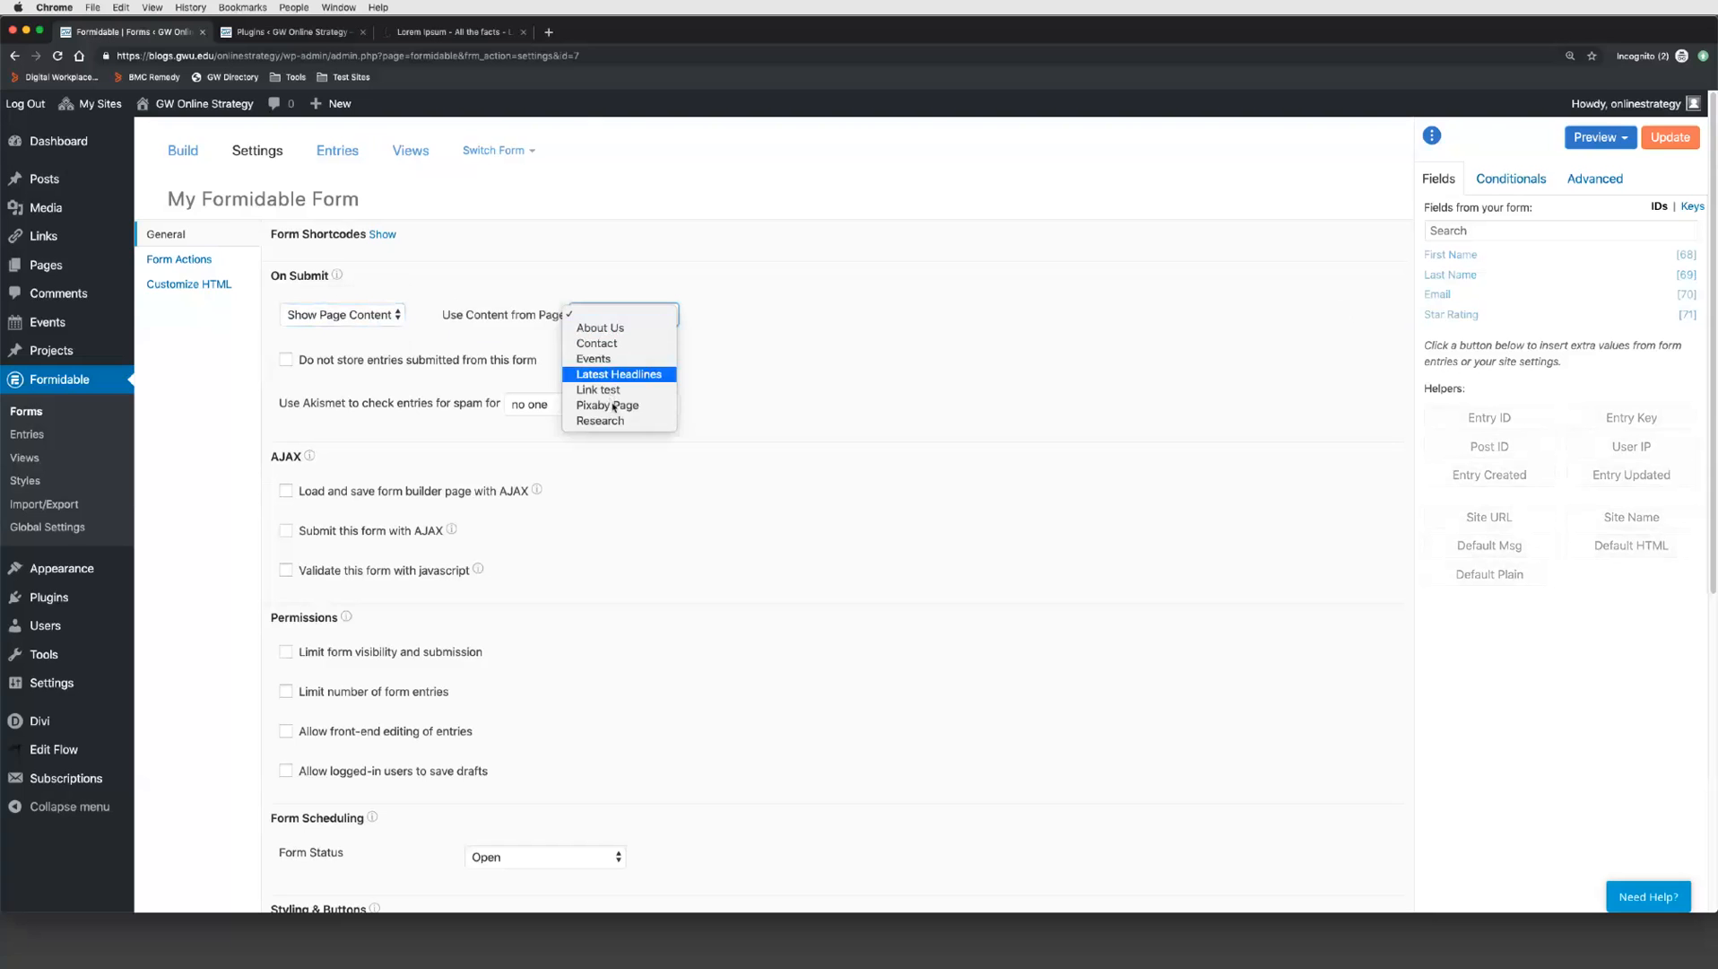
click(455, 355)
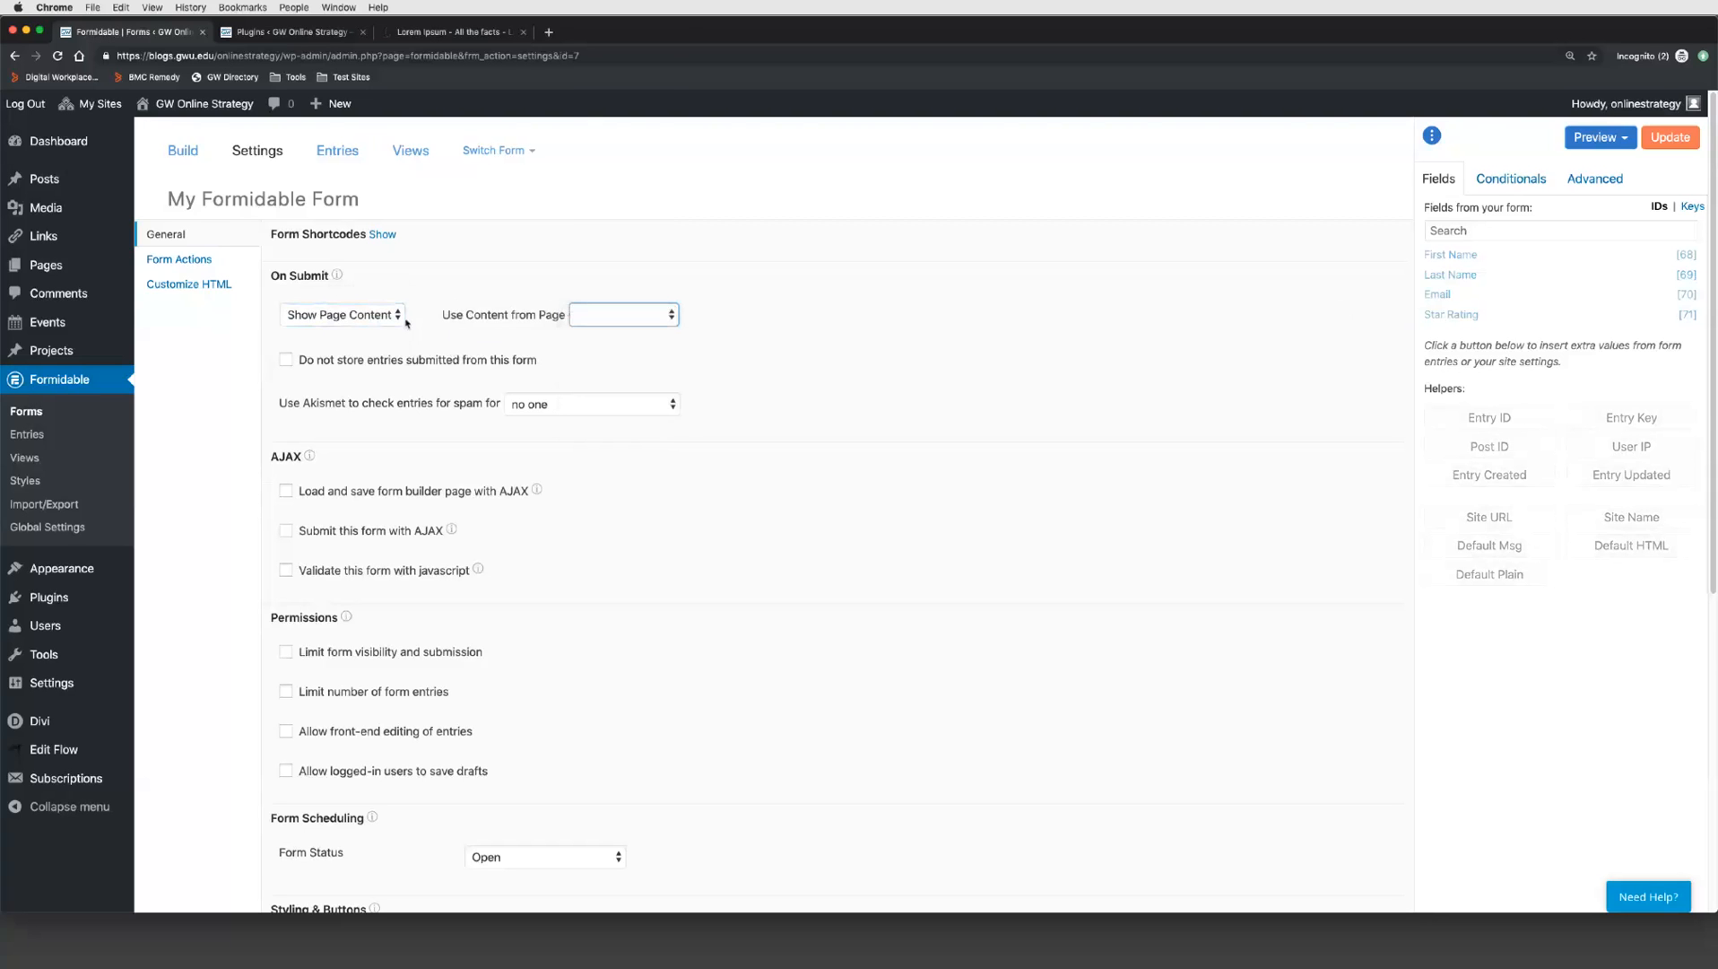
click(381, 317)
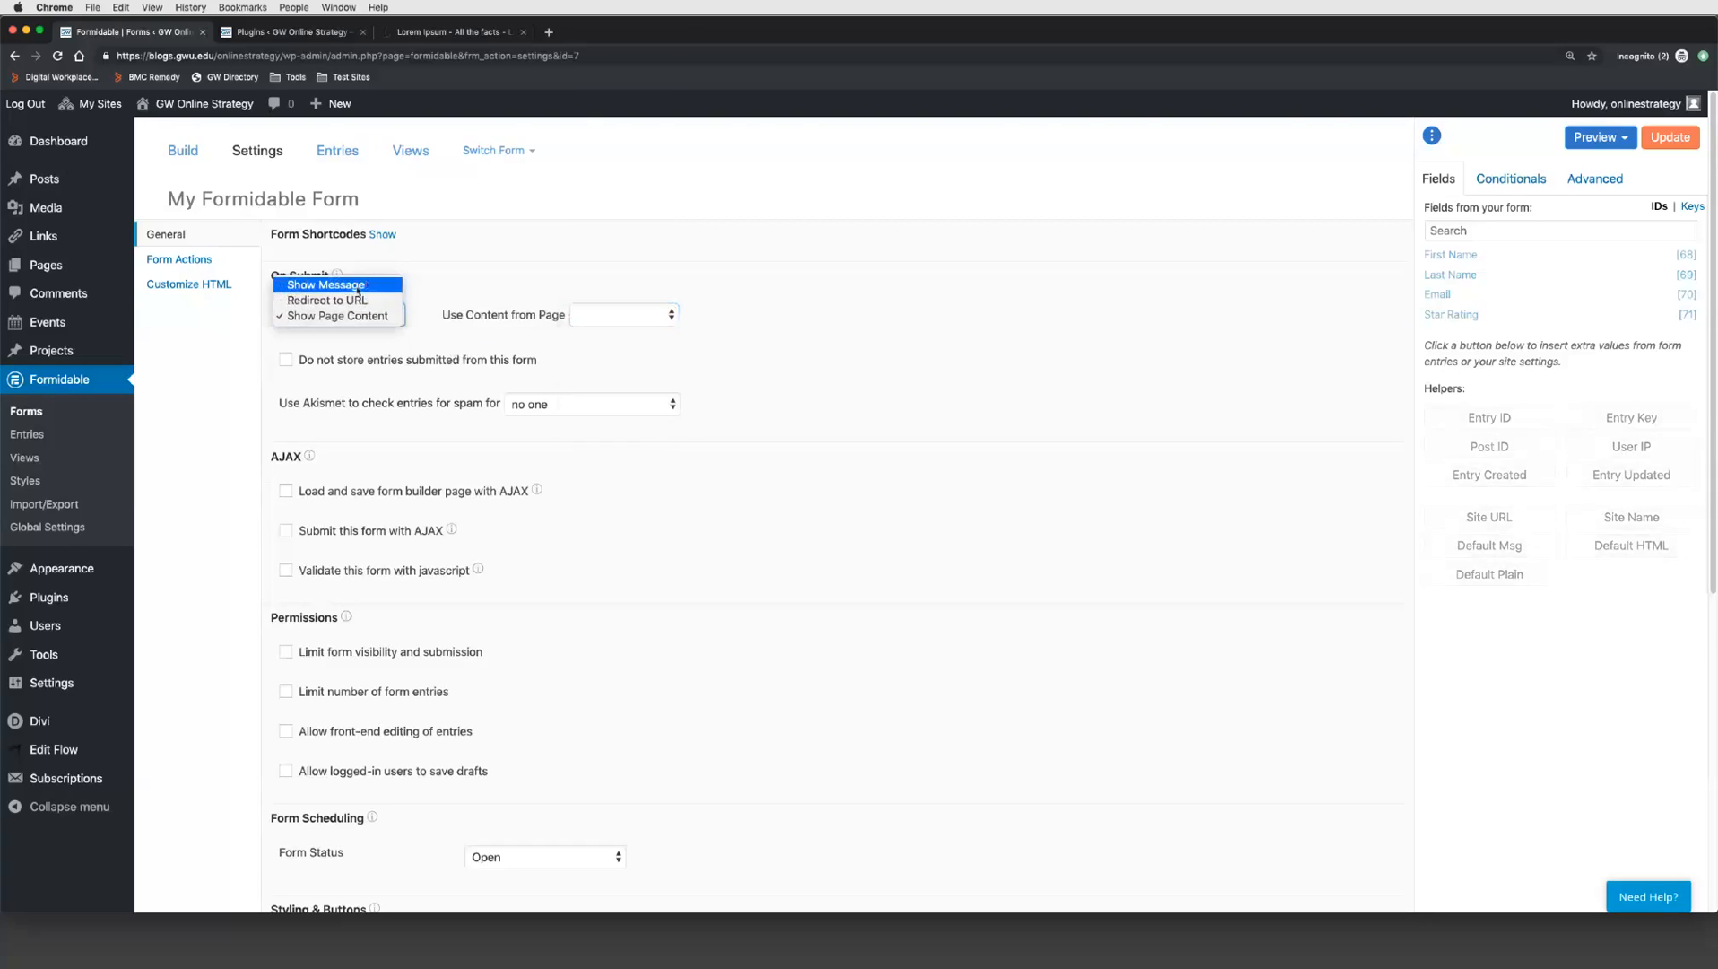
click(357, 287)
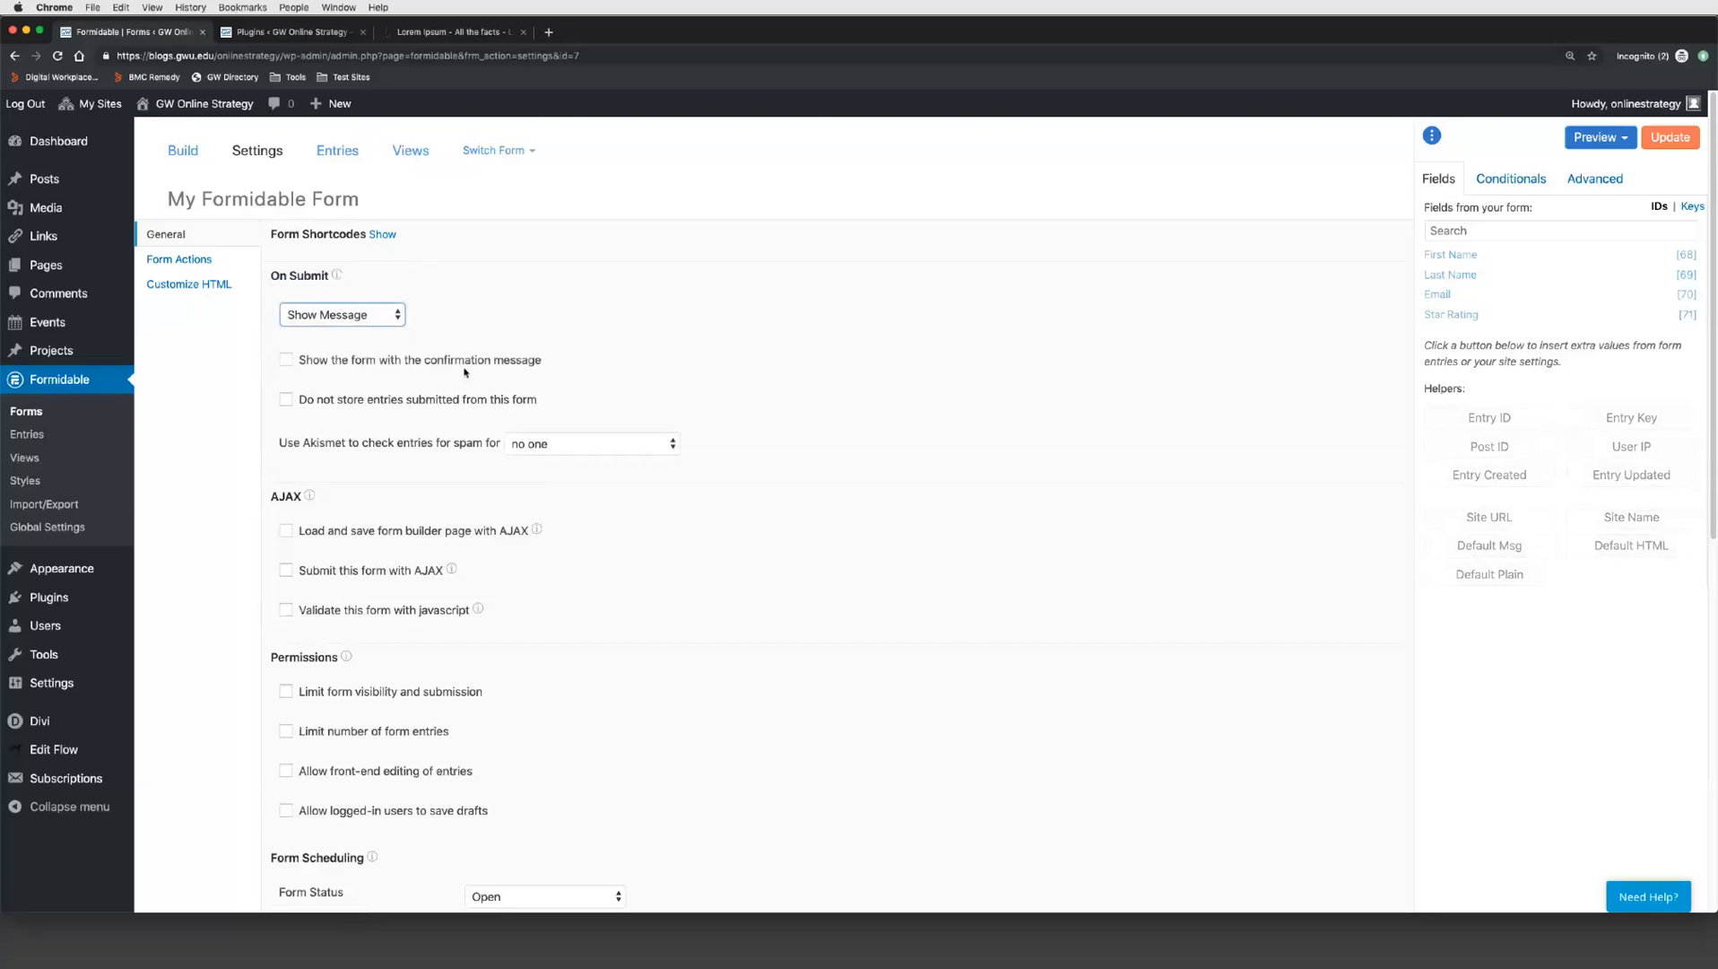
Step: Skim the remaining general settings, expand the Email Notification form action and examine its fields, starting with the label
scroll(365, 362, down, 3)
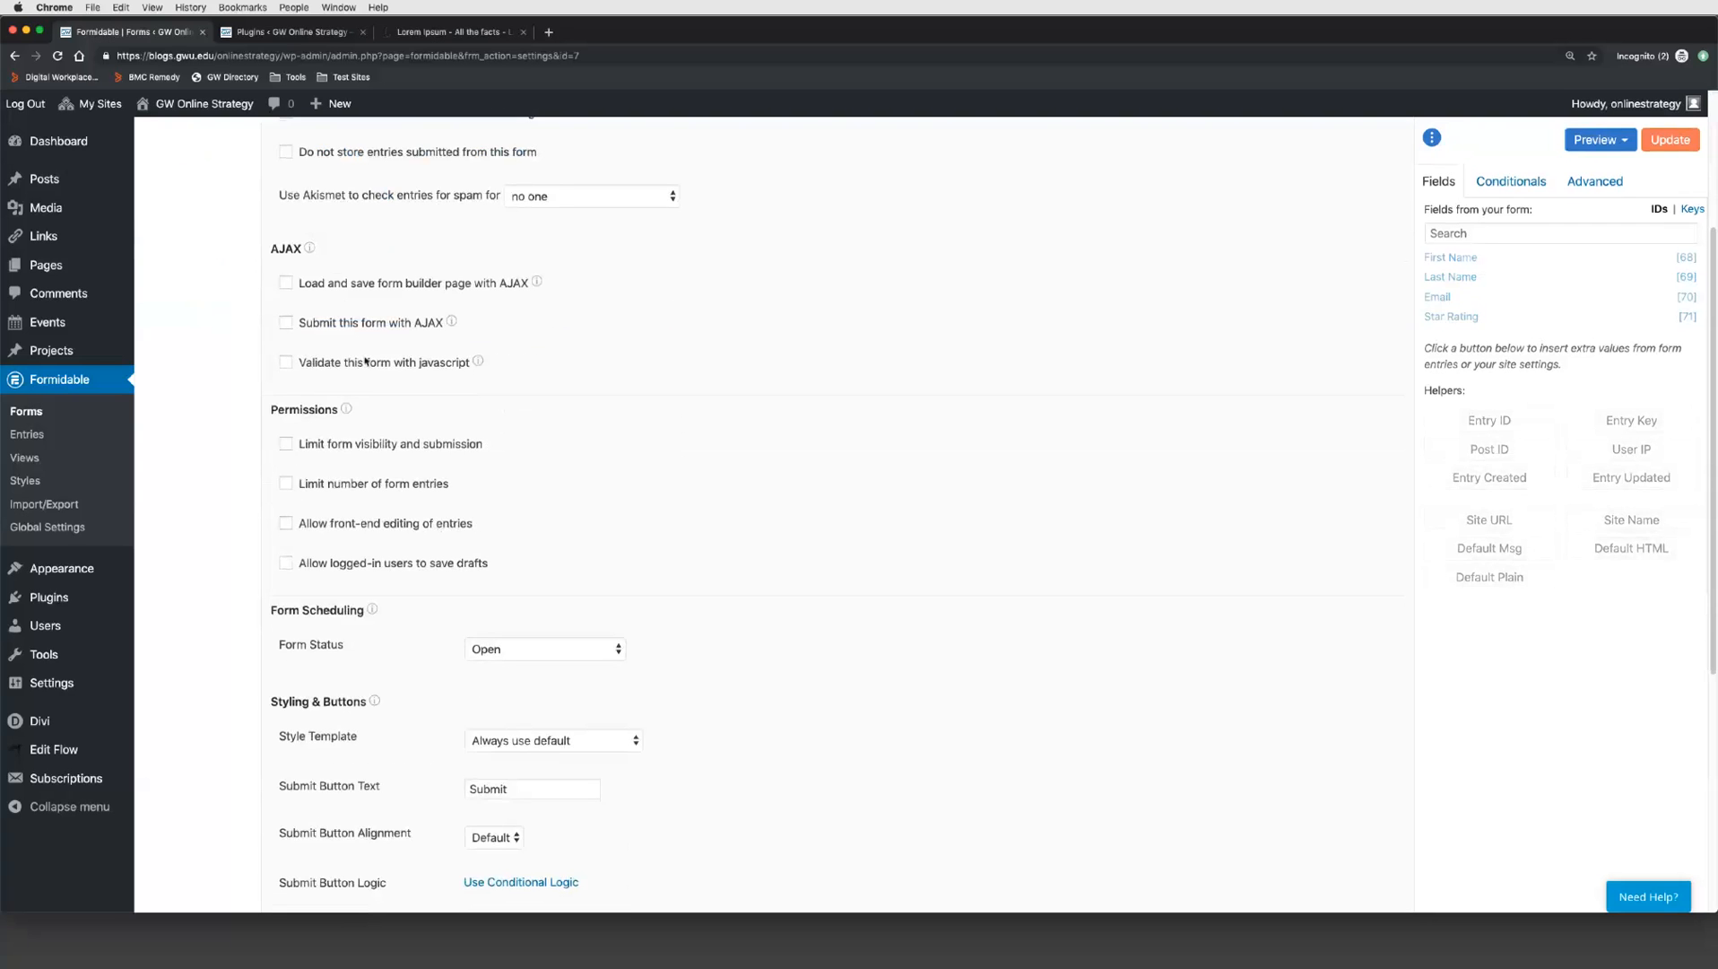
scroll(423, 601, down, 1)
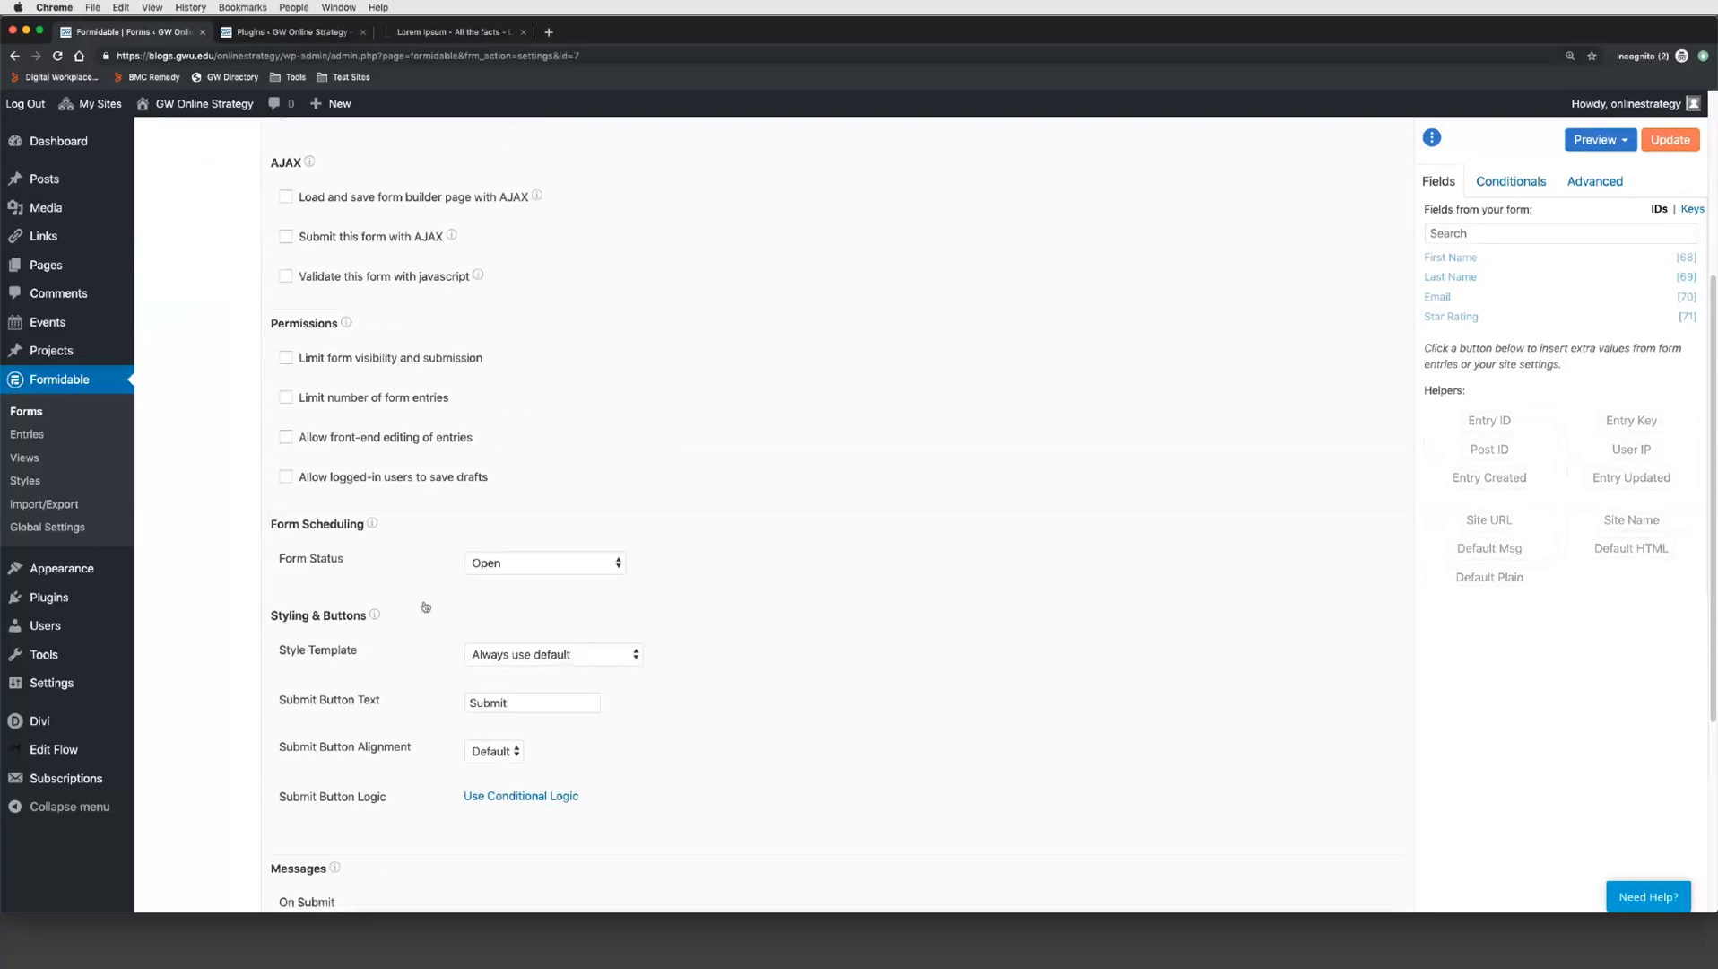
scroll(425, 607, down, 3)
scroll(425, 607, up, 8)
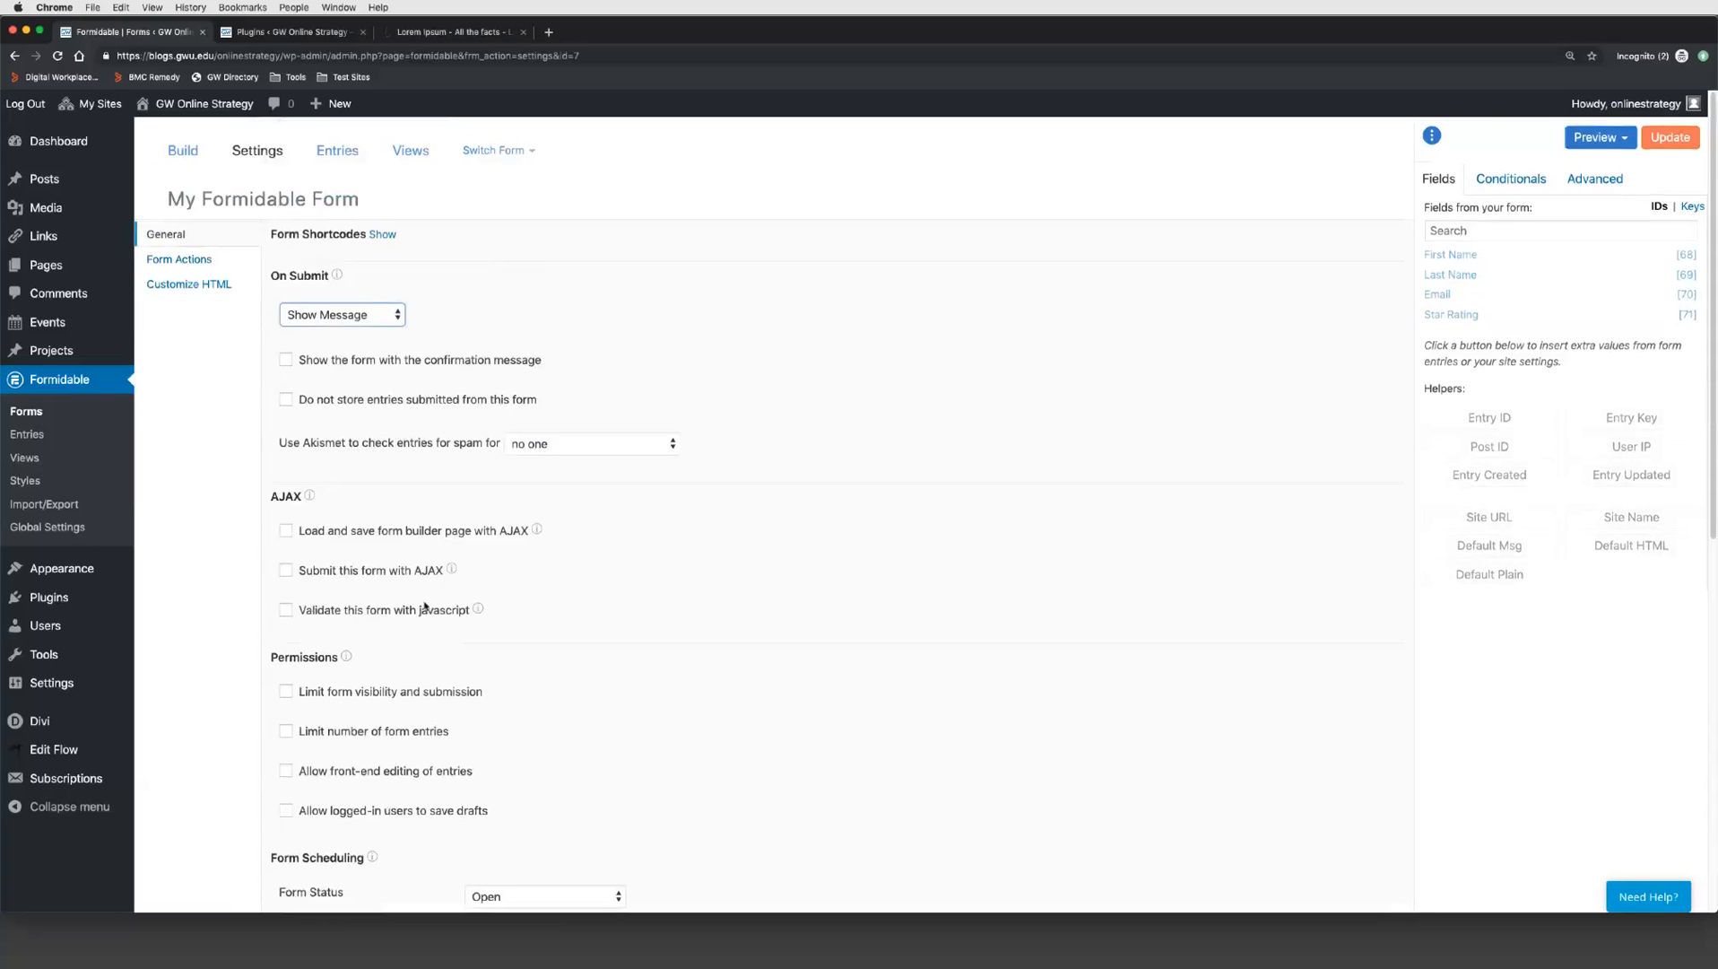
click(184, 261)
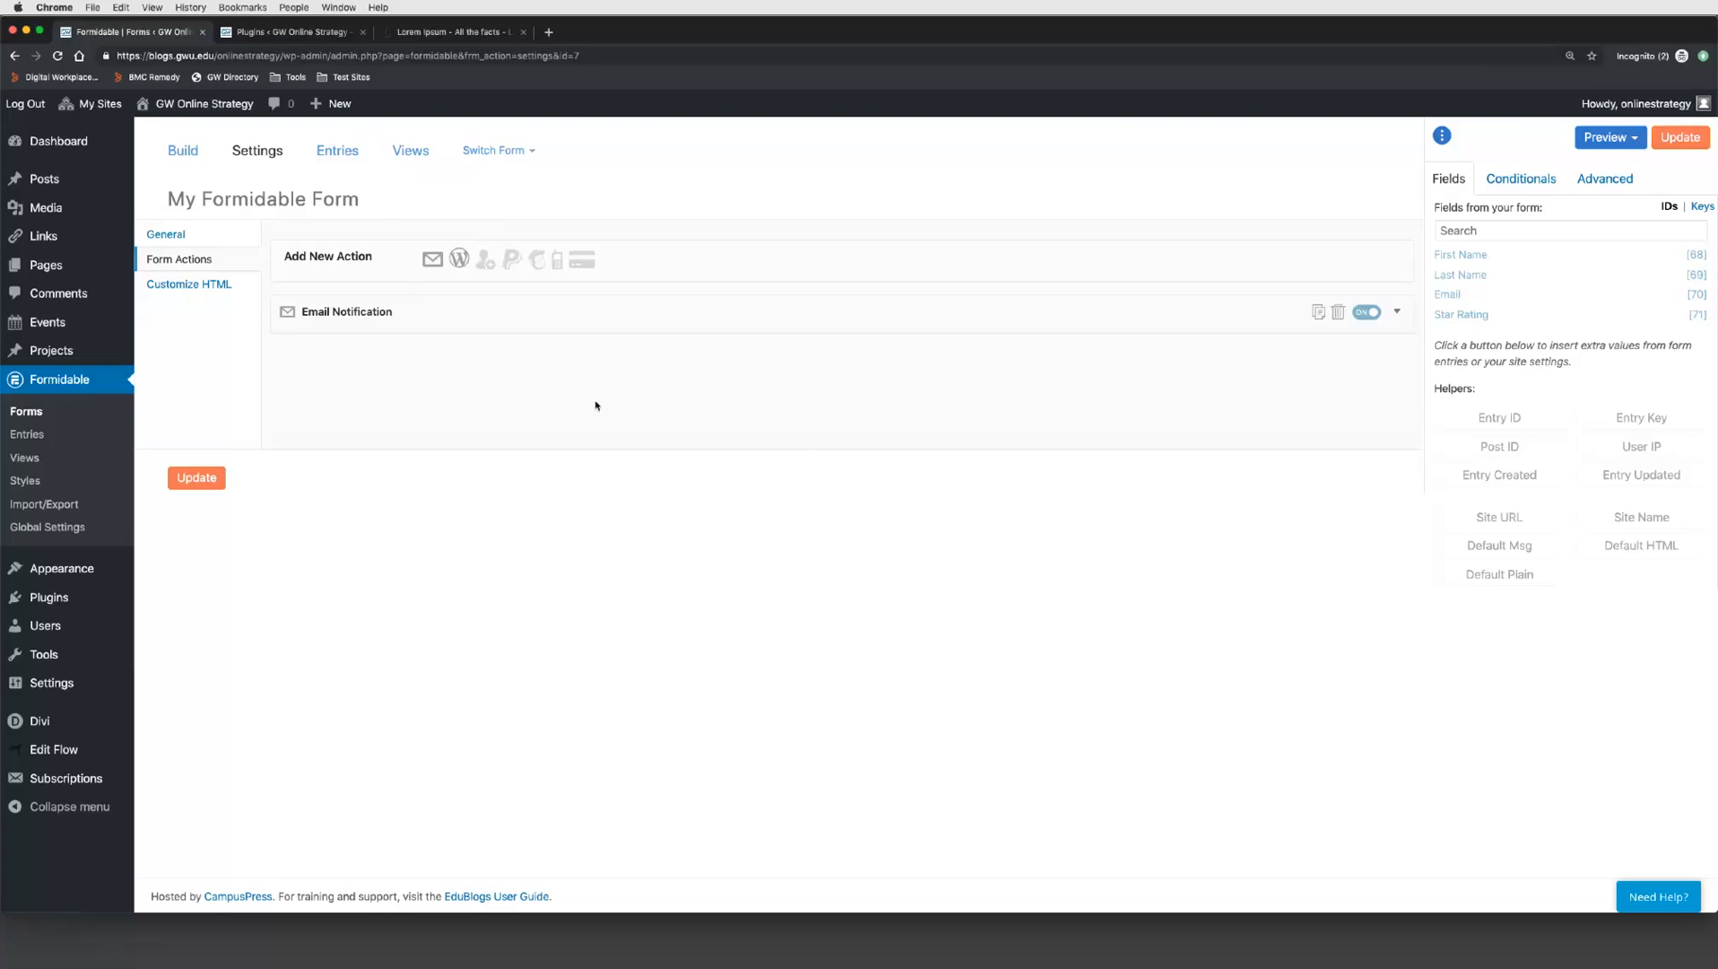
click(337, 312)
scroll(824, 662, down, 1)
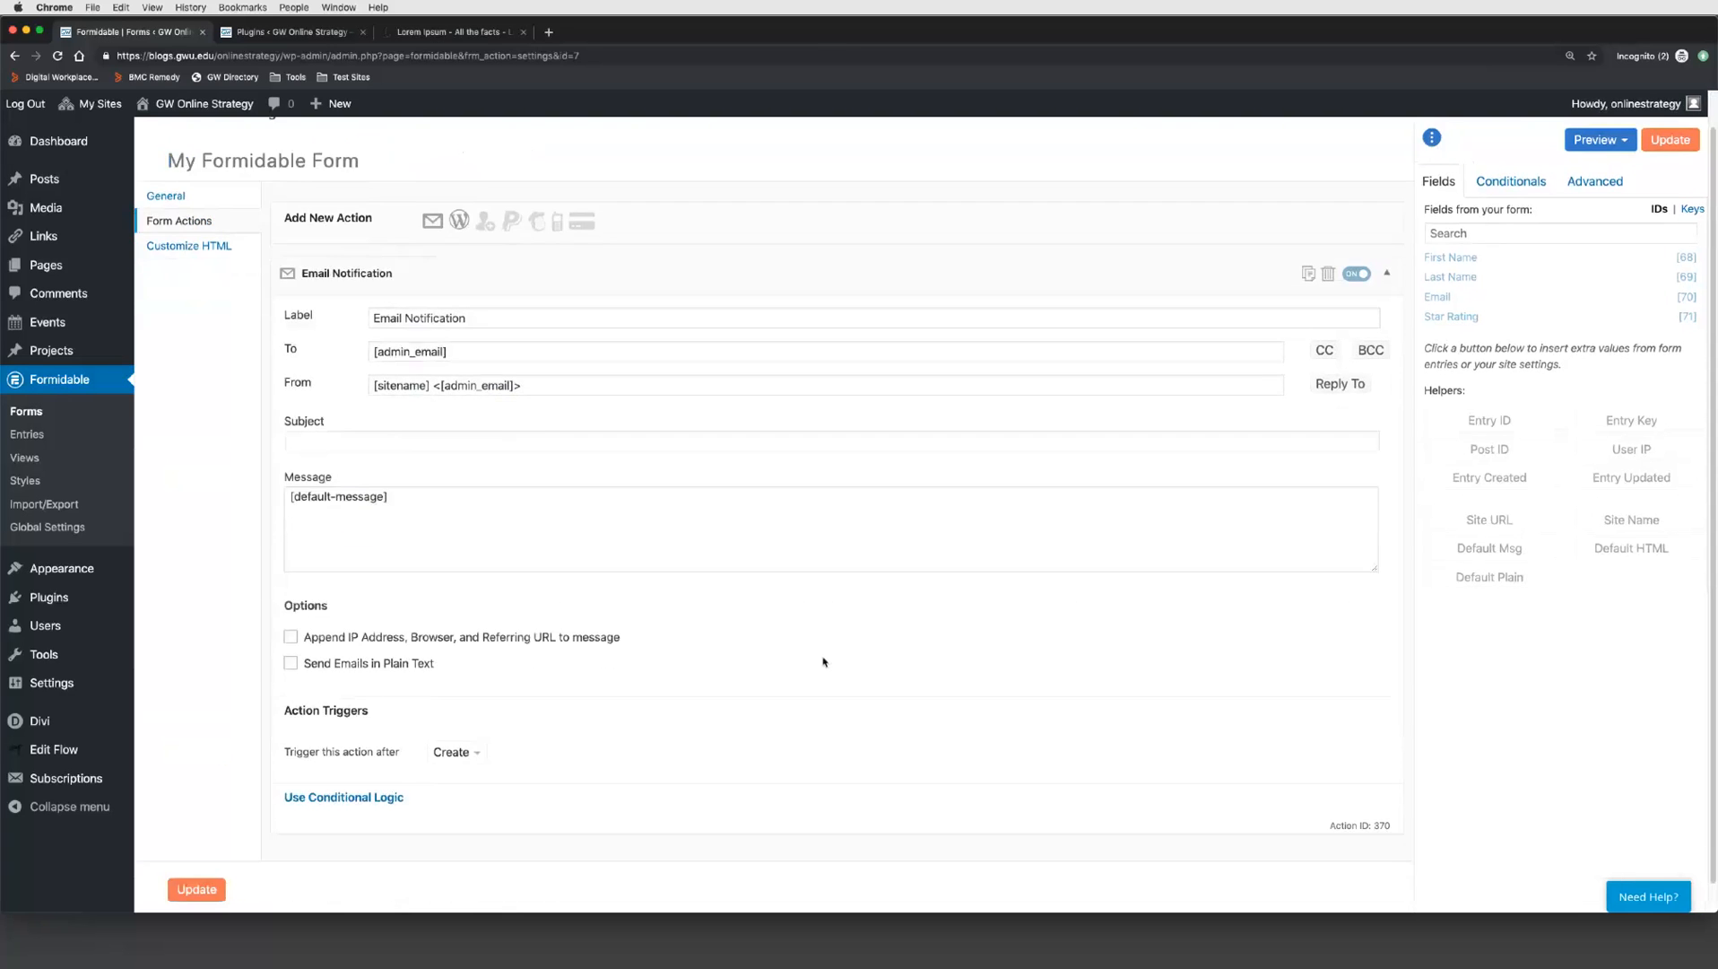
scroll(823, 662, down, 1)
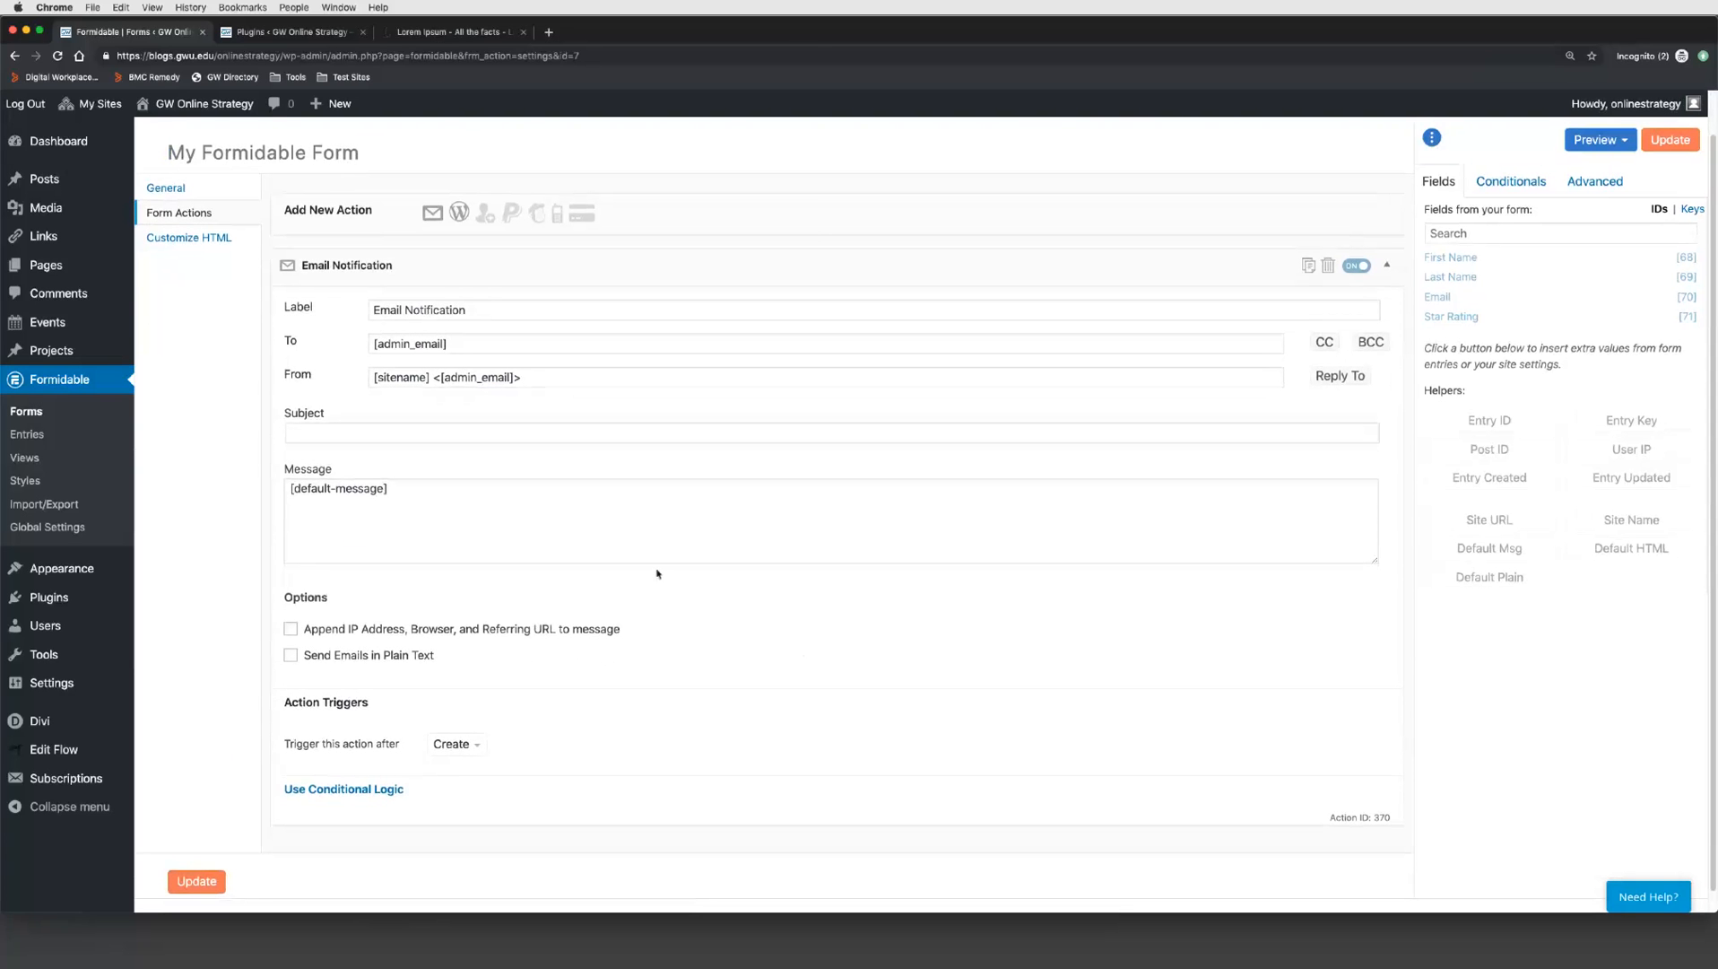
triple_click(484, 309)
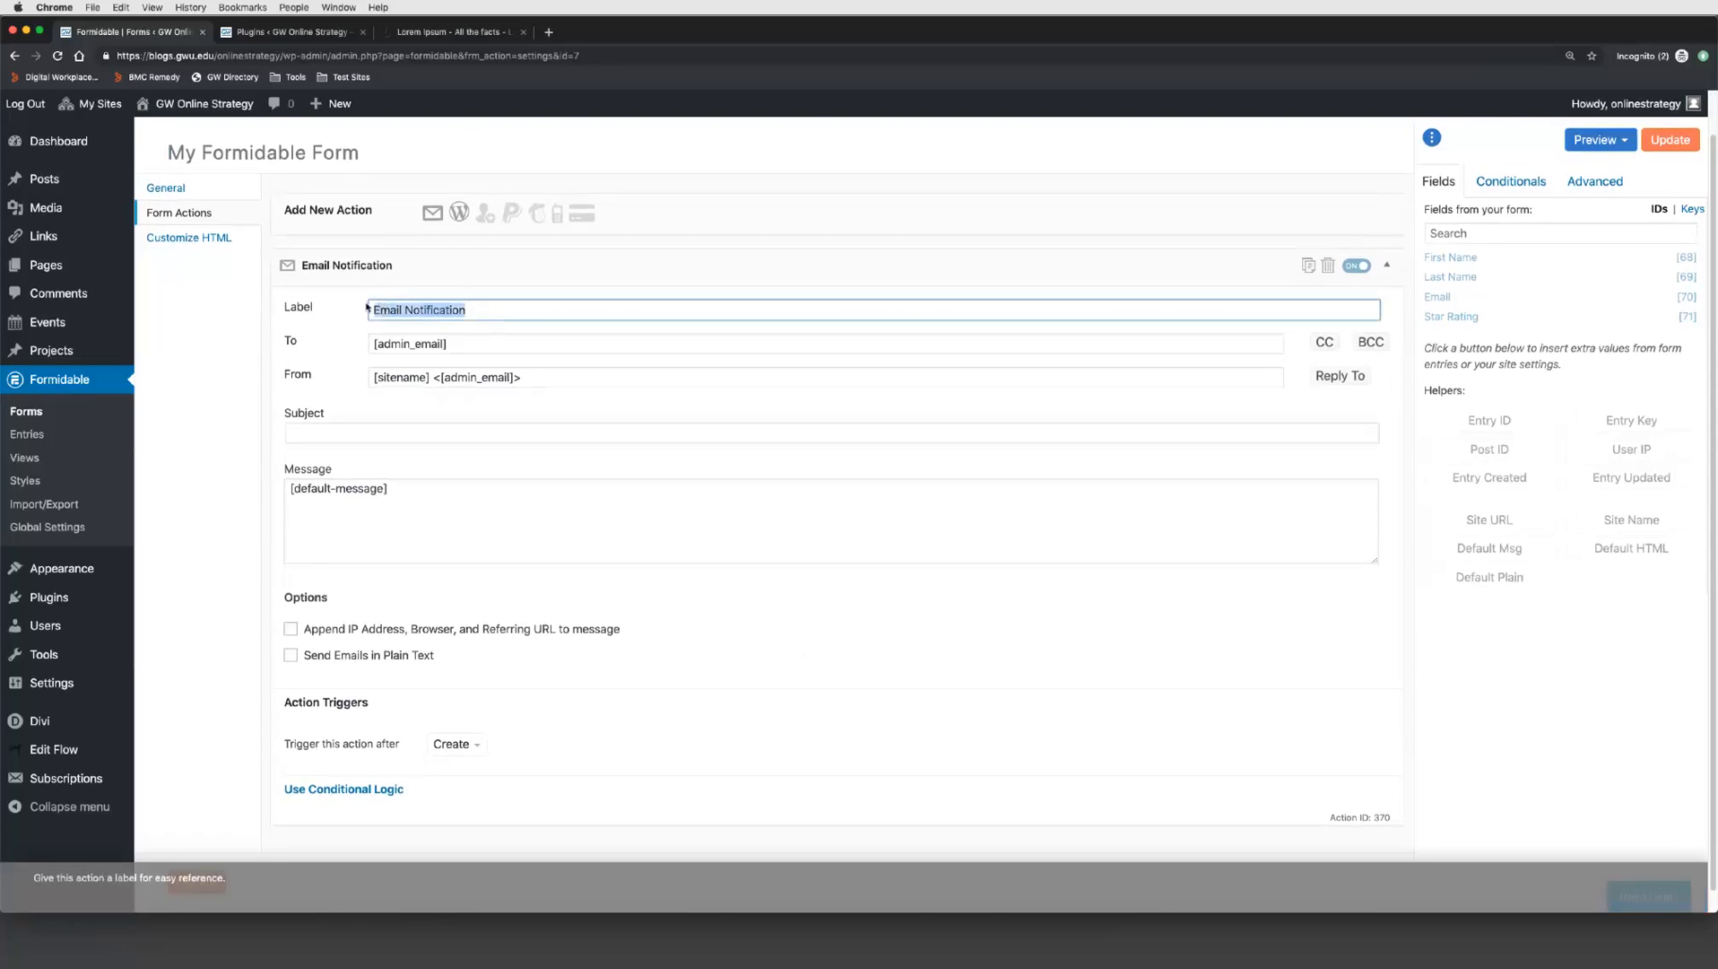
Step: Examine the Email Notification's label and the [admin_email] recipient in its To field
click(517, 311)
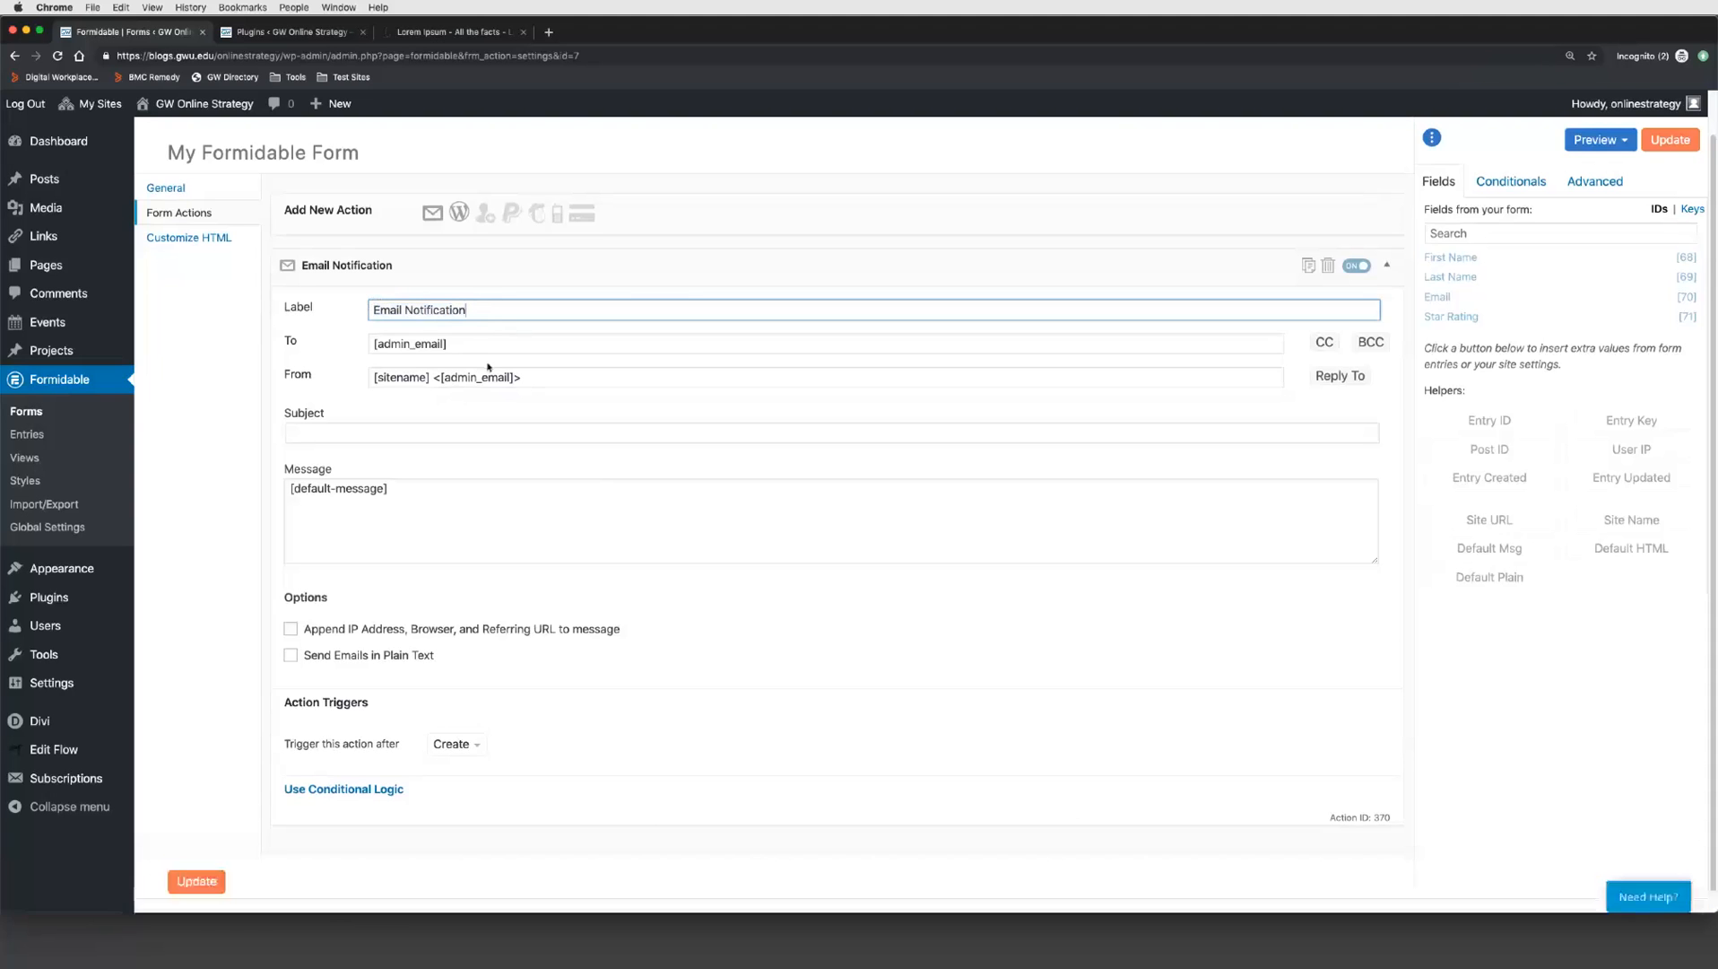
drag(282, 341, 369, 343)
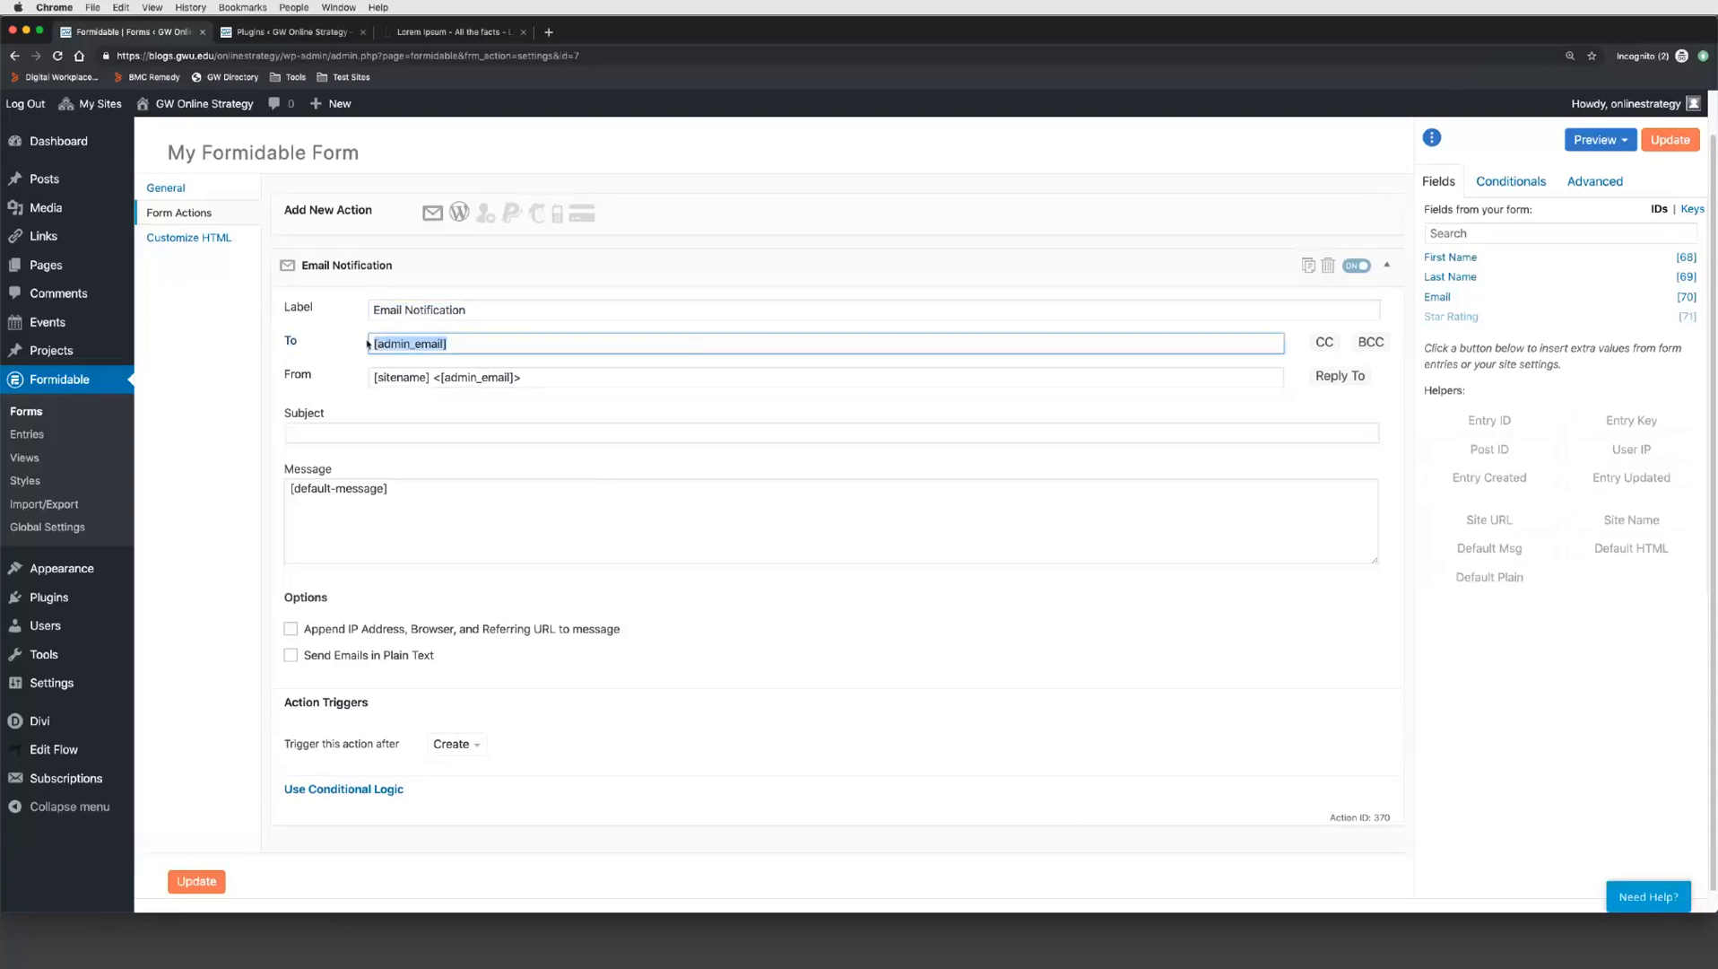
click(456, 346)
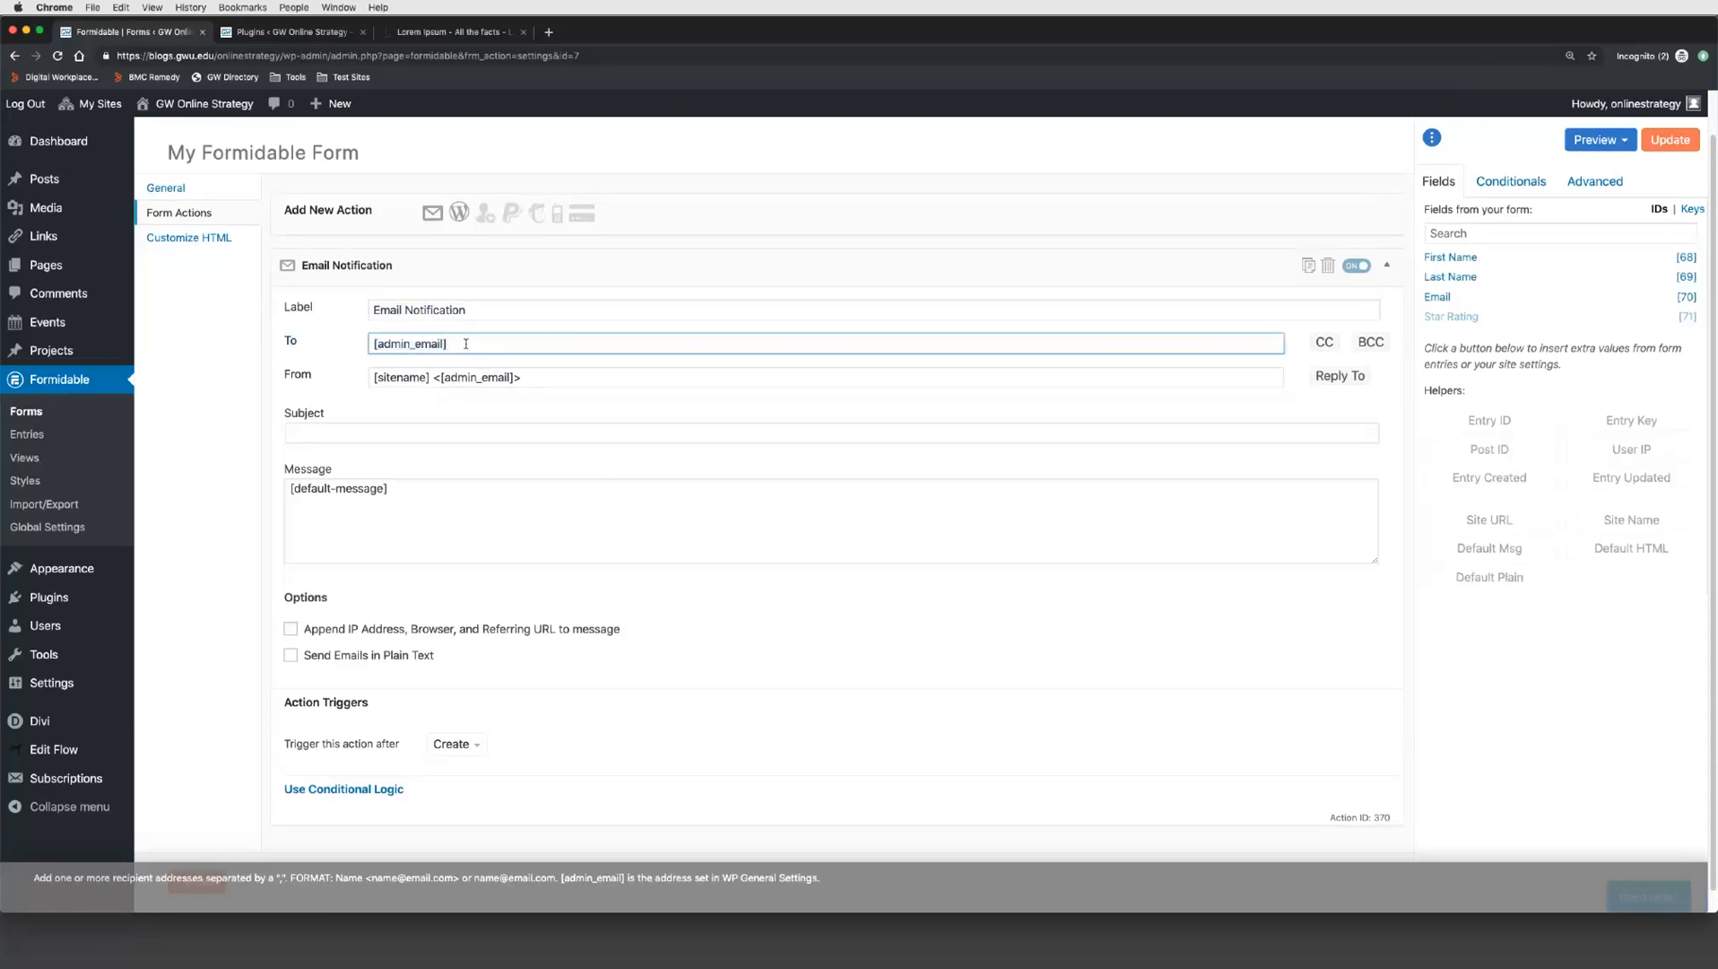
drag(465, 344, 364, 344)
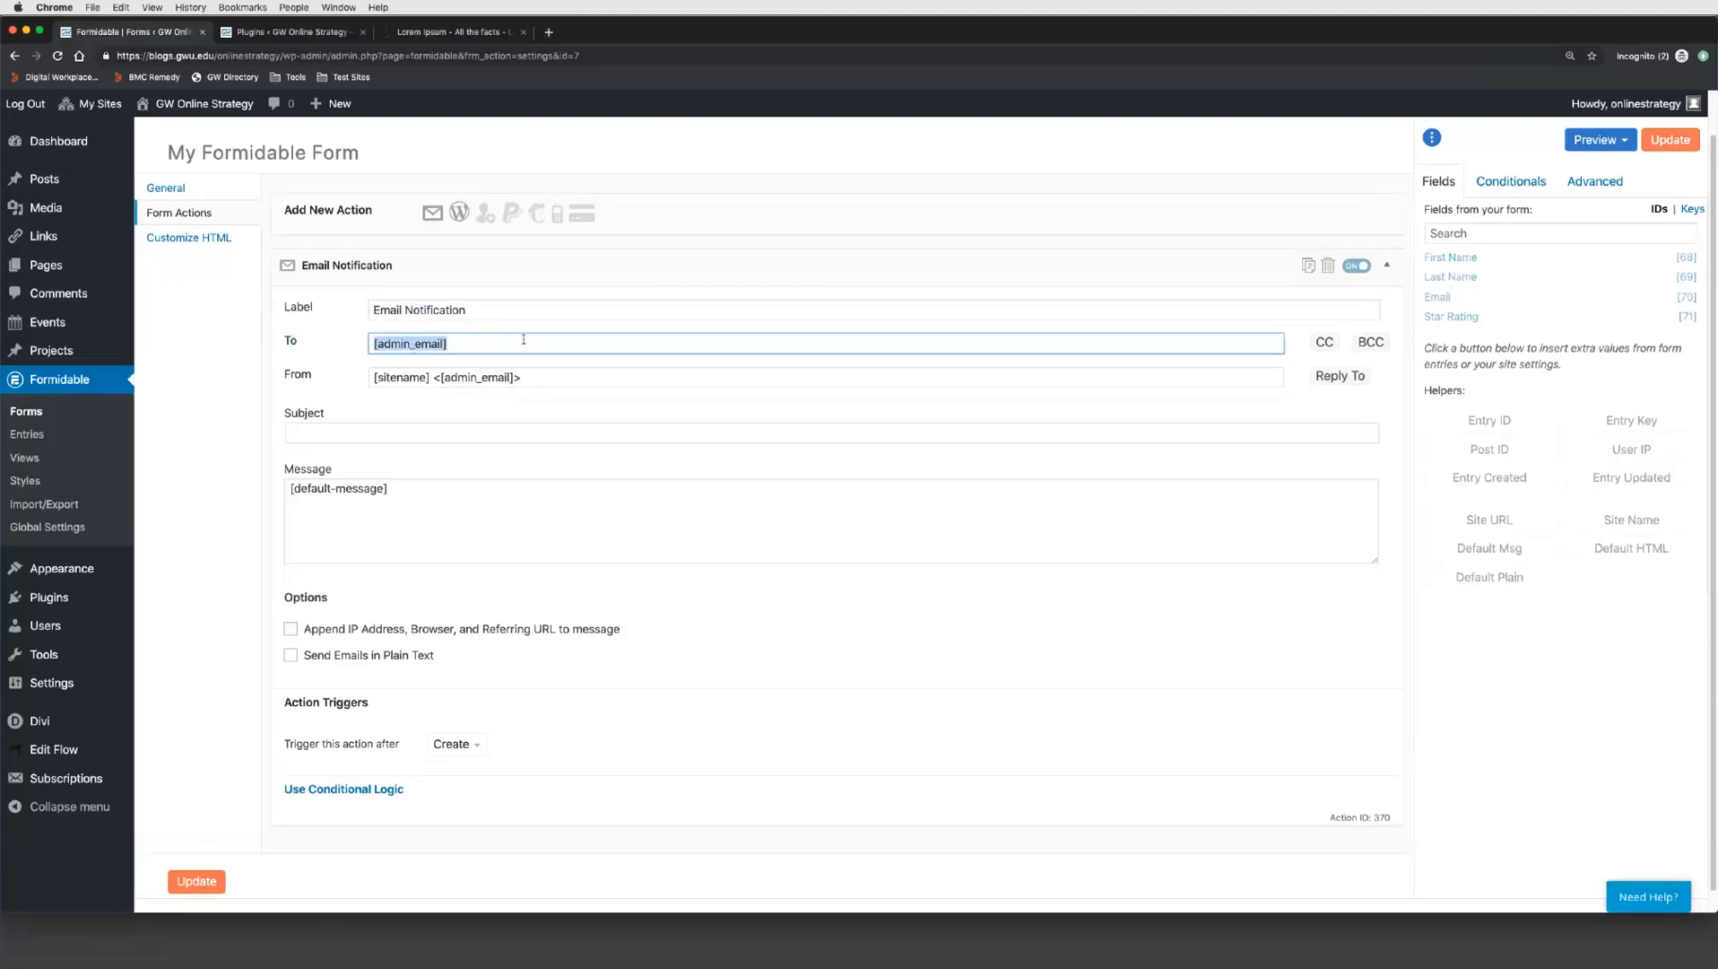
click(489, 344)
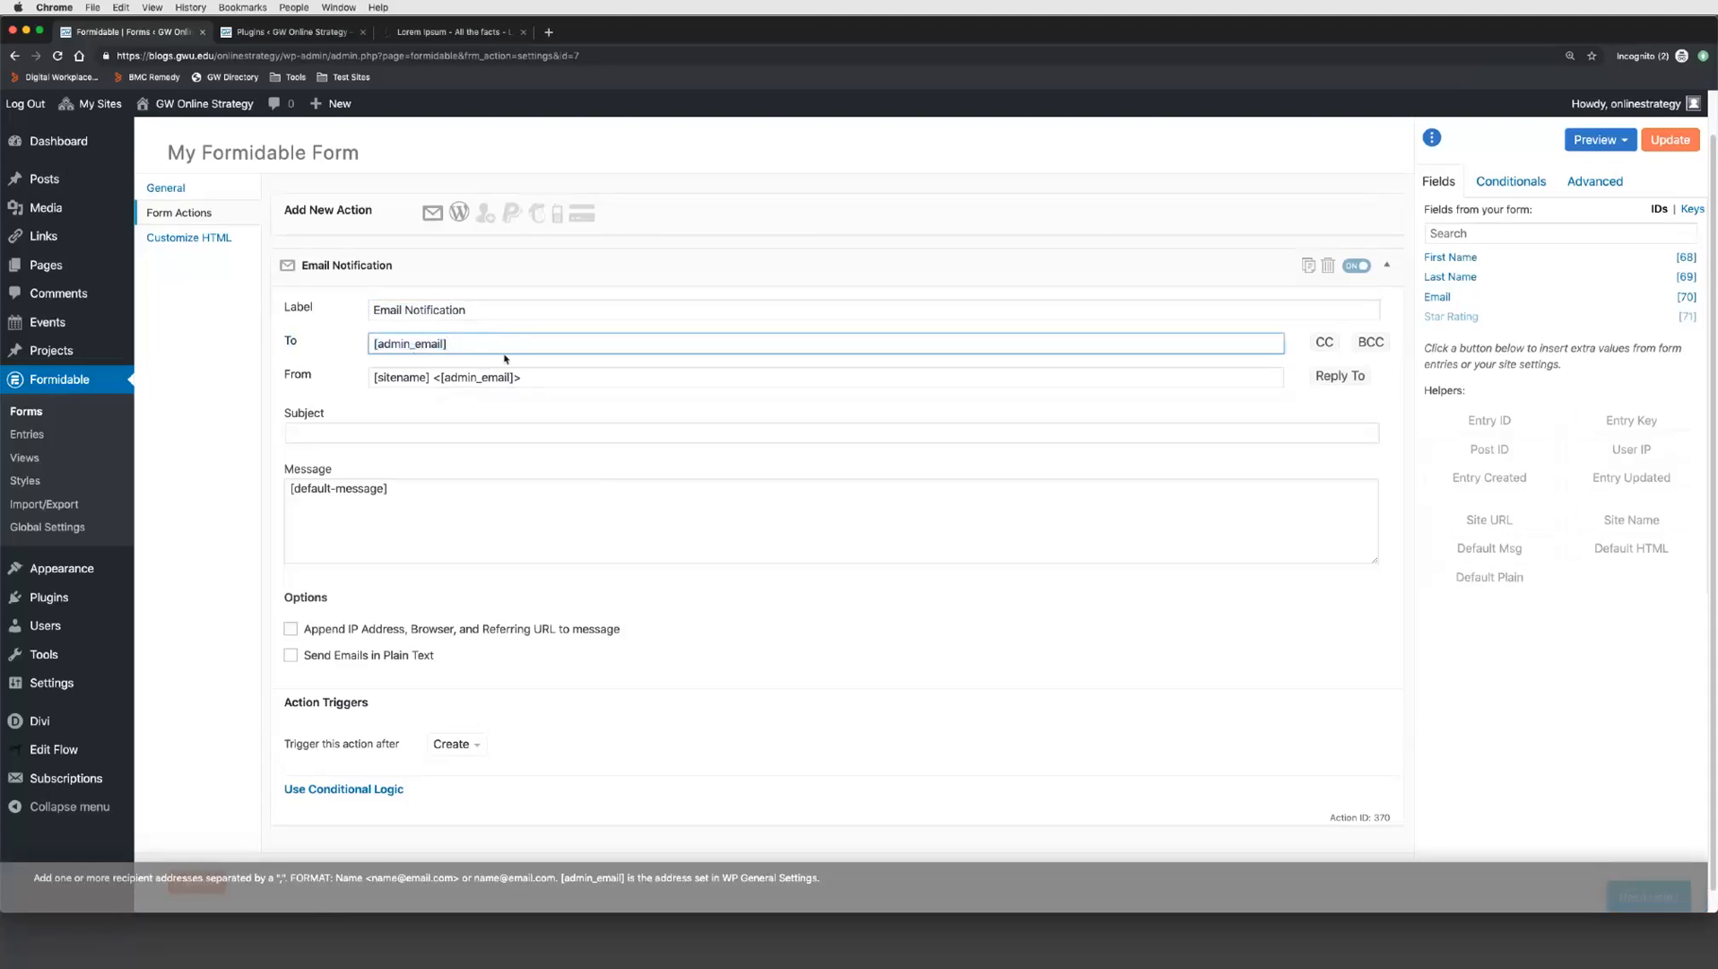
drag(451, 343, 375, 344)
click(456, 344)
drag(469, 344, 373, 343)
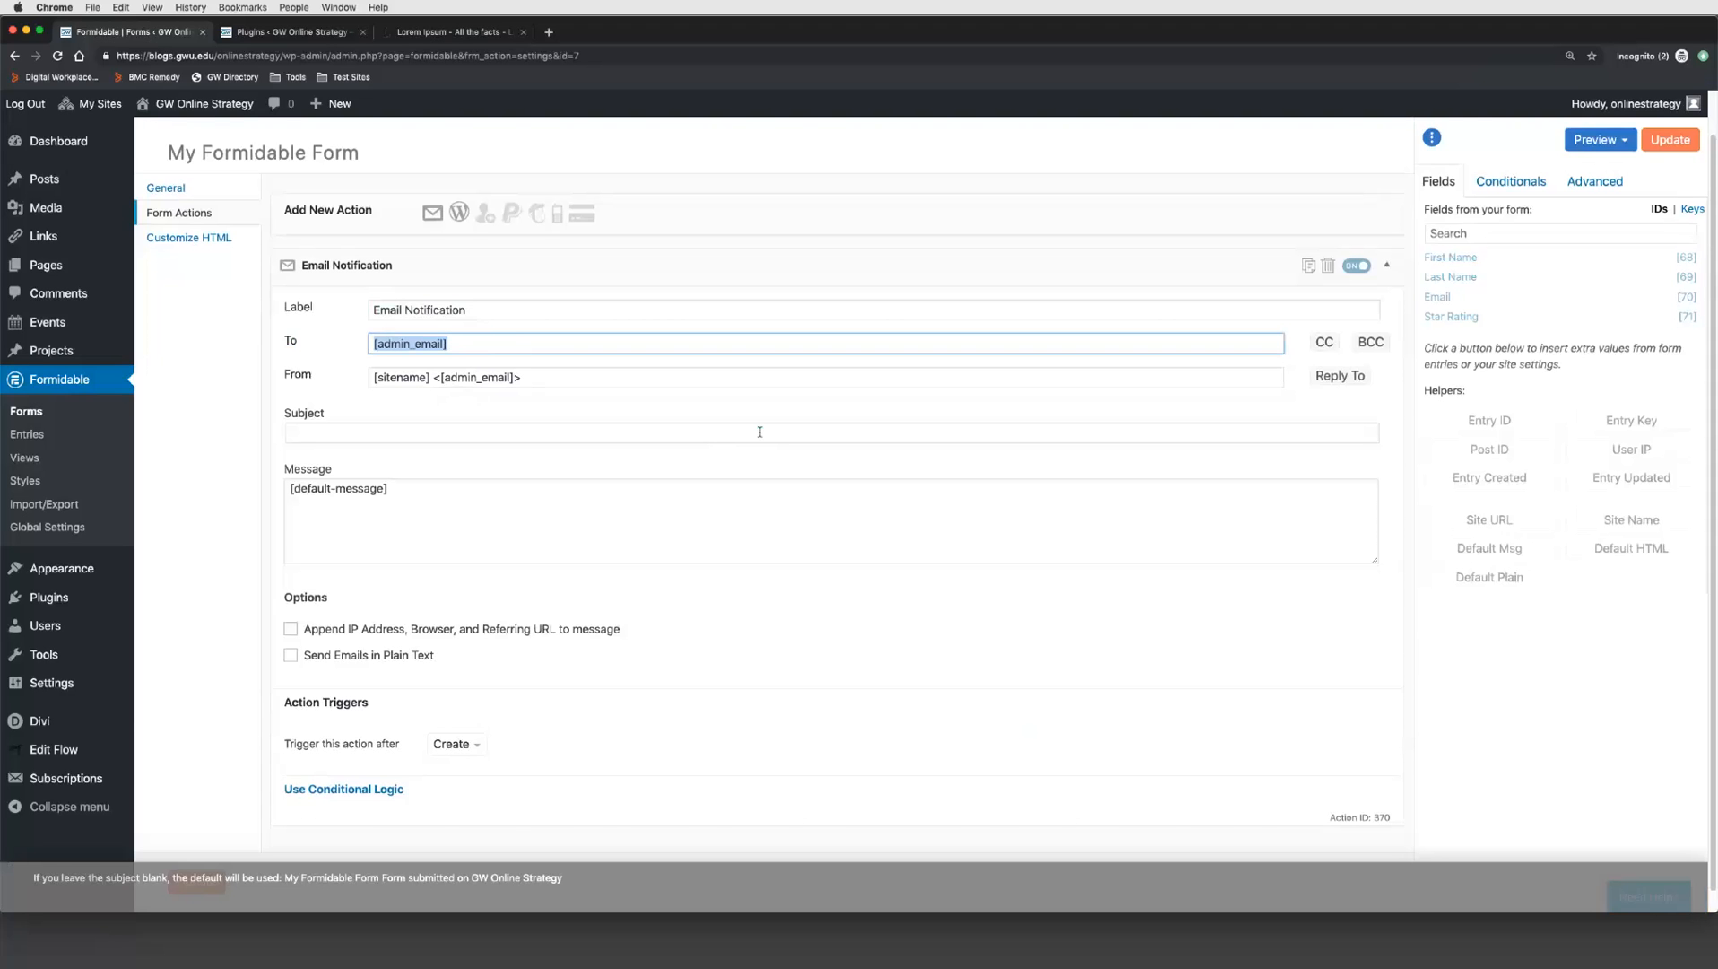
click(461, 345)
drag(461, 345, 369, 351)
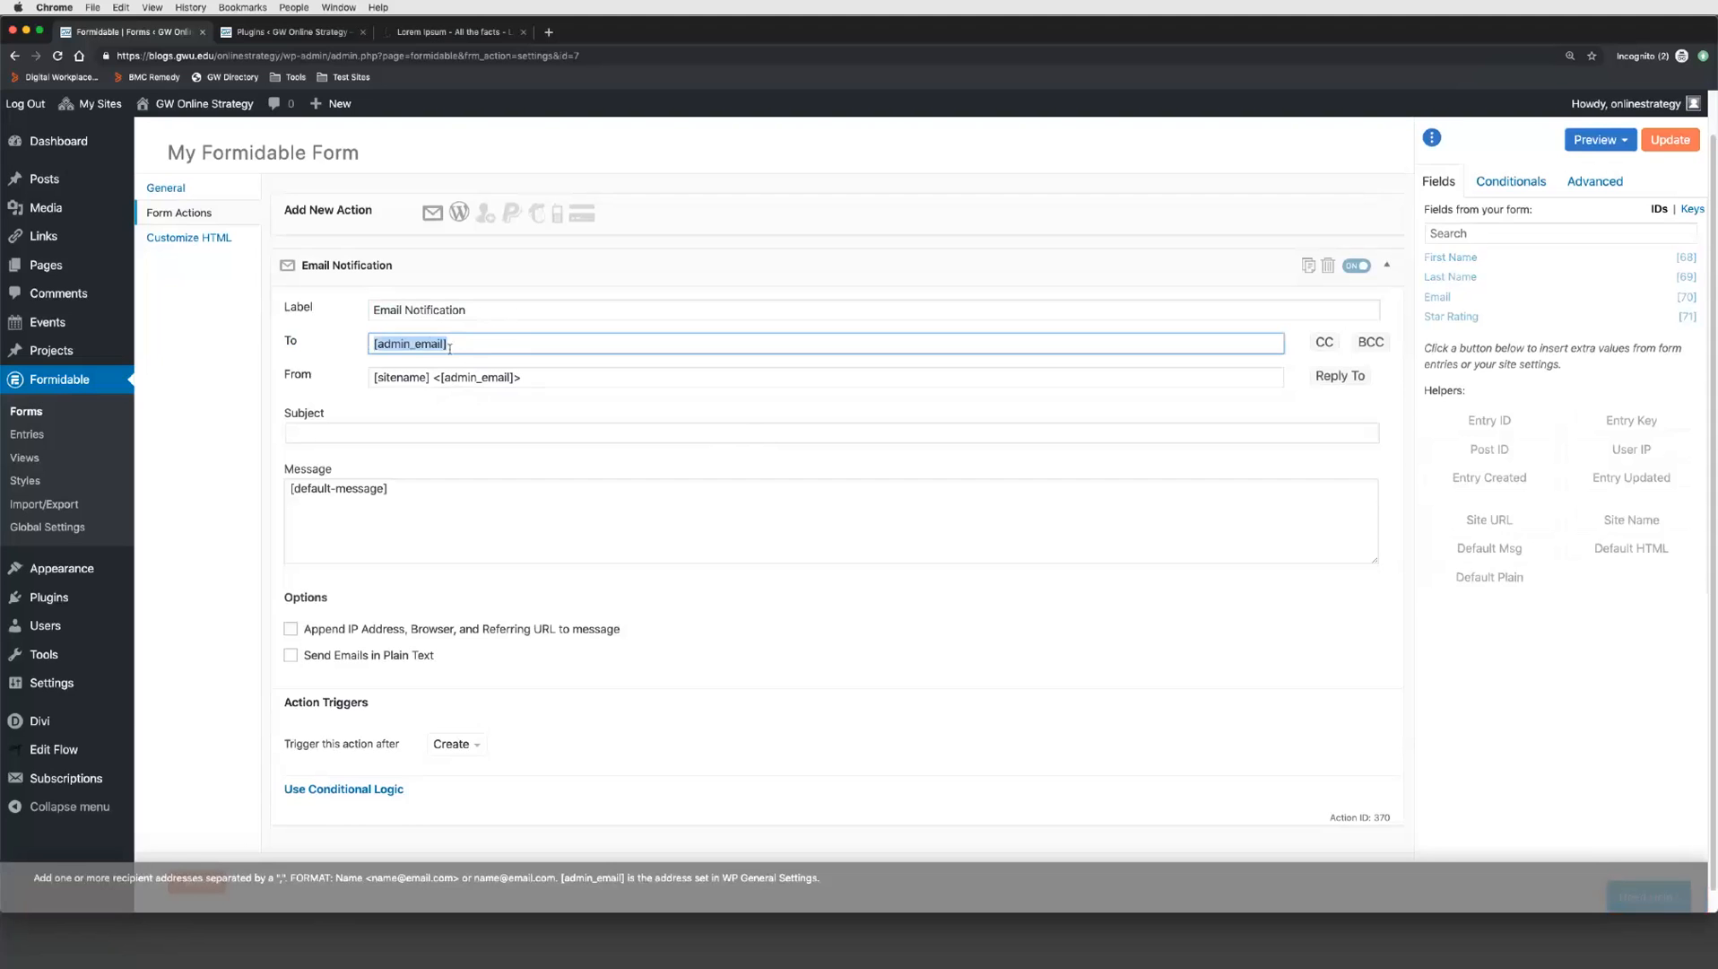
drag(480, 344, 358, 352)
click(476, 341)
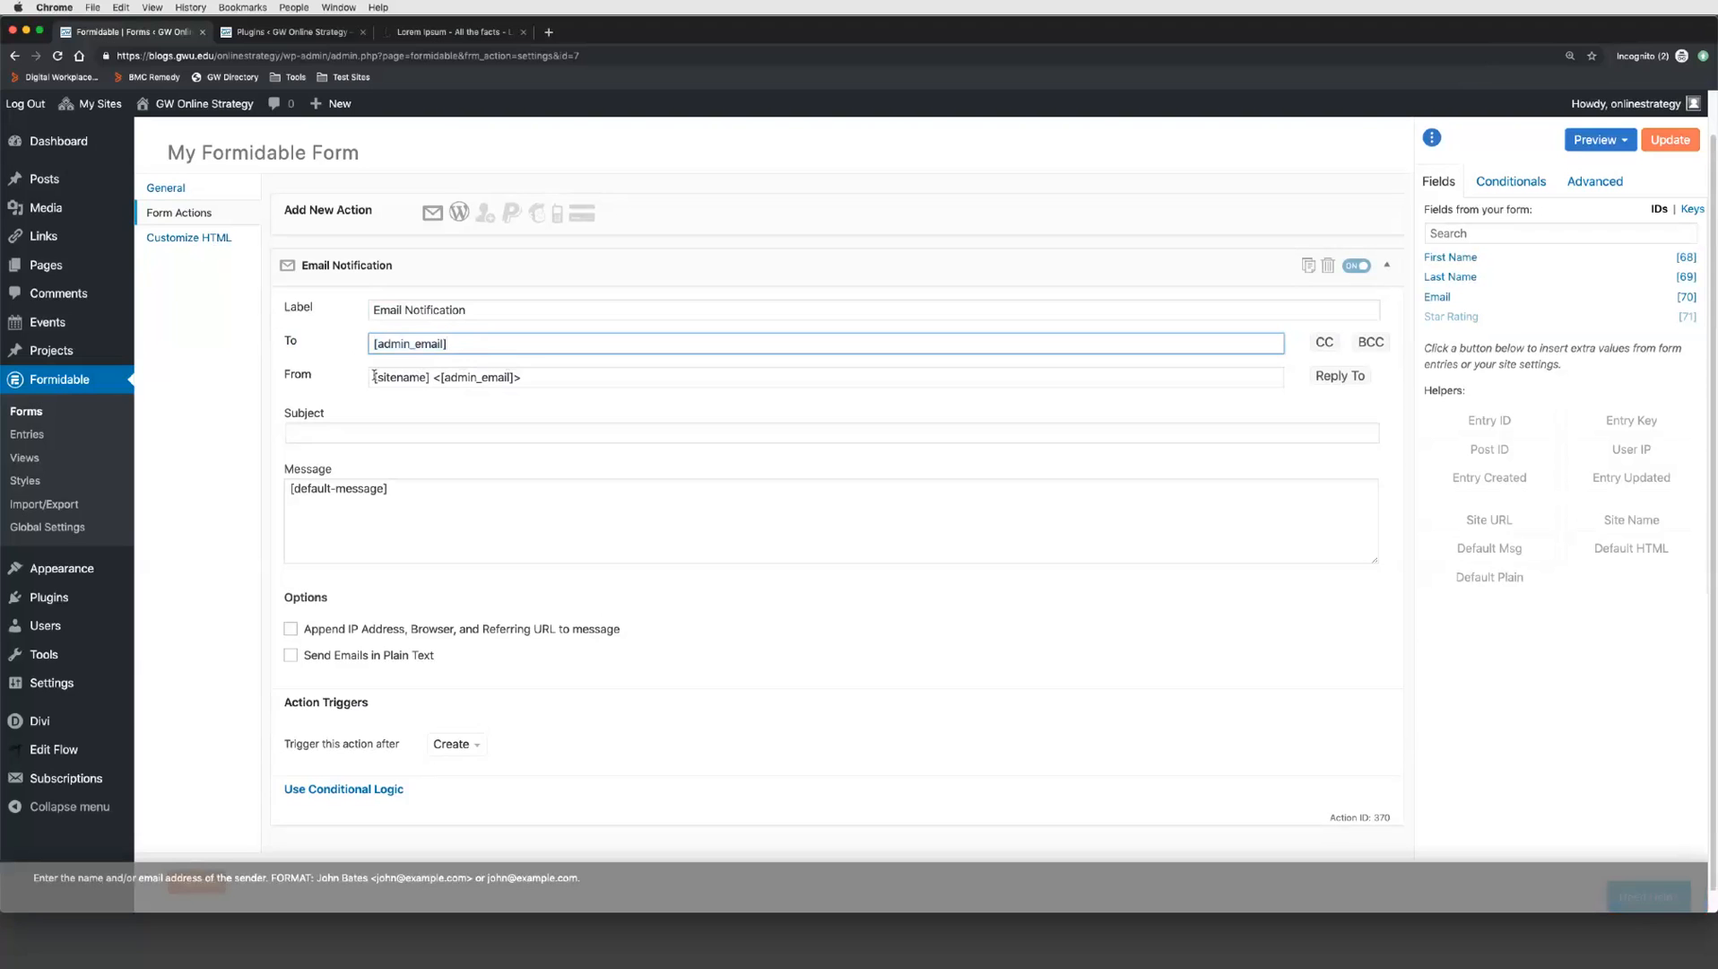
Step: Examine the [sitename] and [admin_email] parts of the notification's From field and read its sender format hint
drag(374, 377, 432, 377)
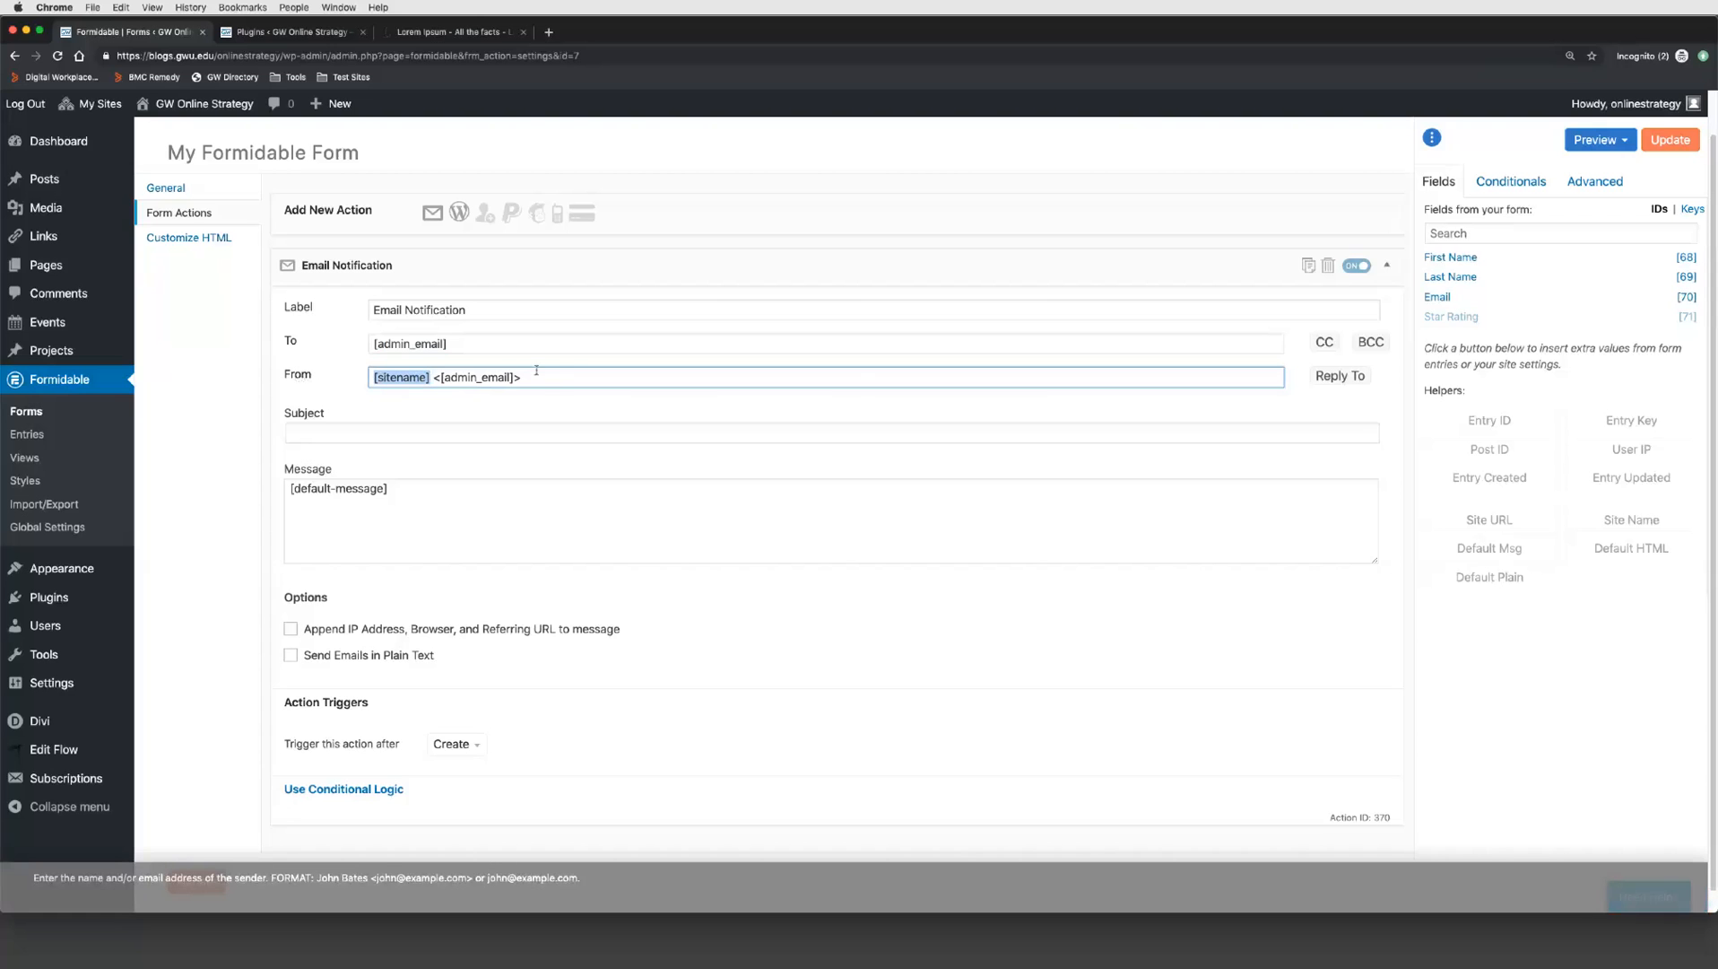
drag(563, 377, 432, 377)
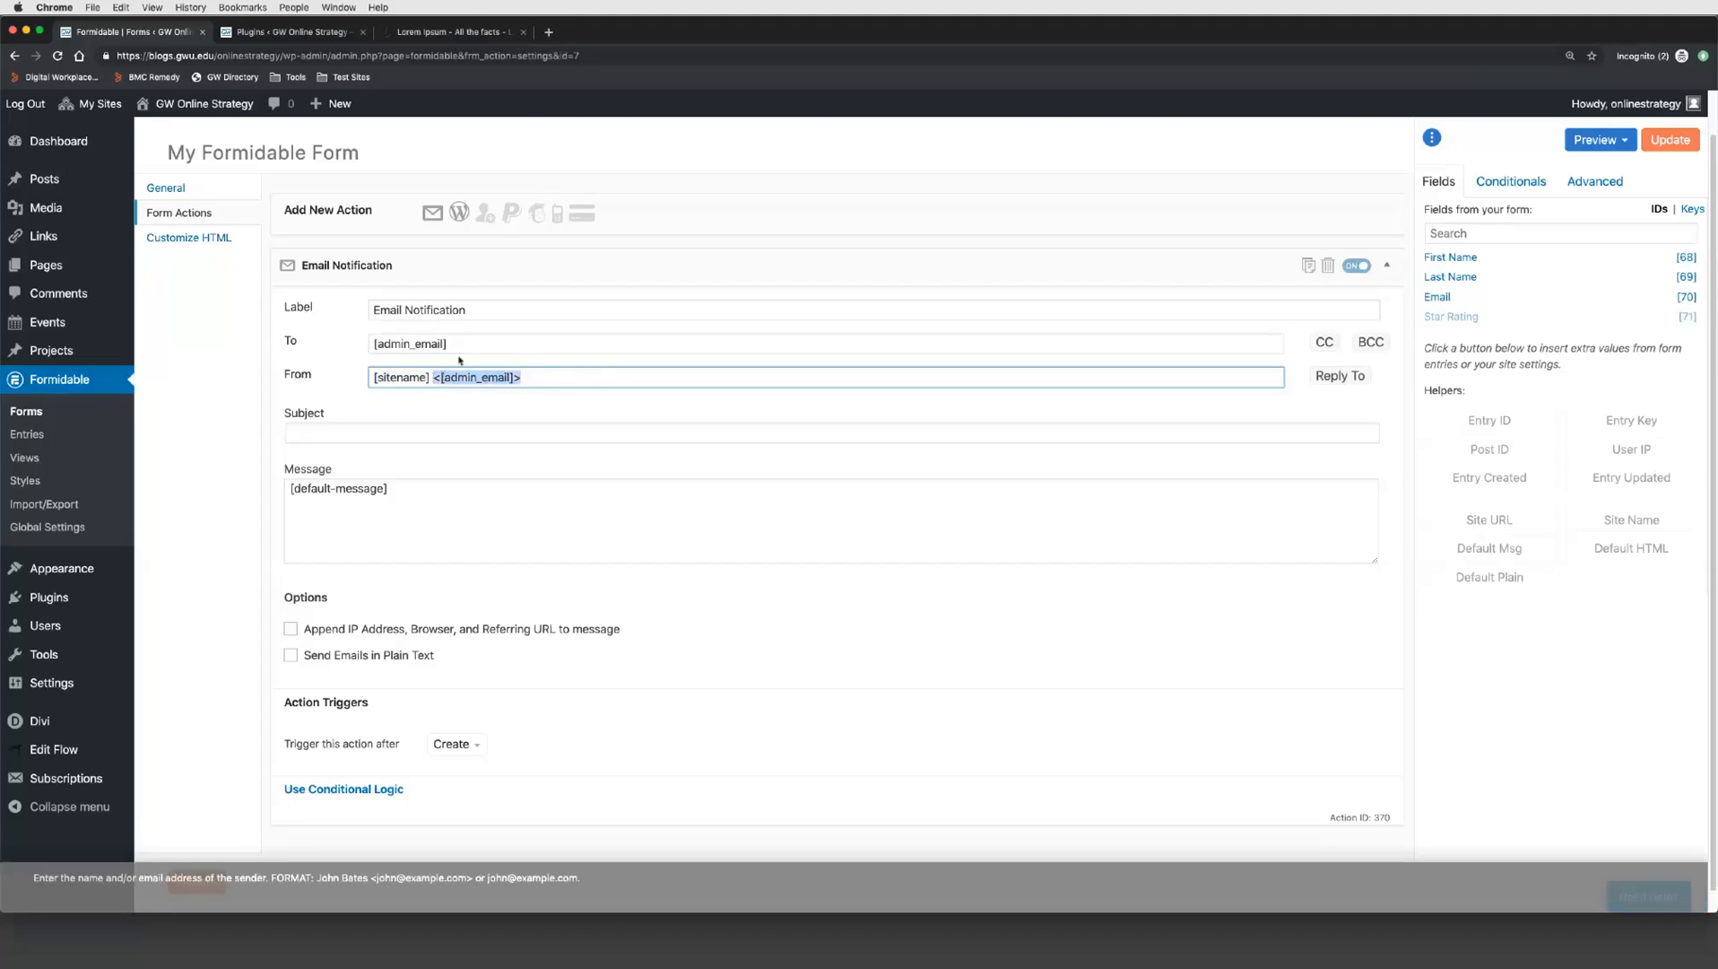
drag(316, 384, 283, 379)
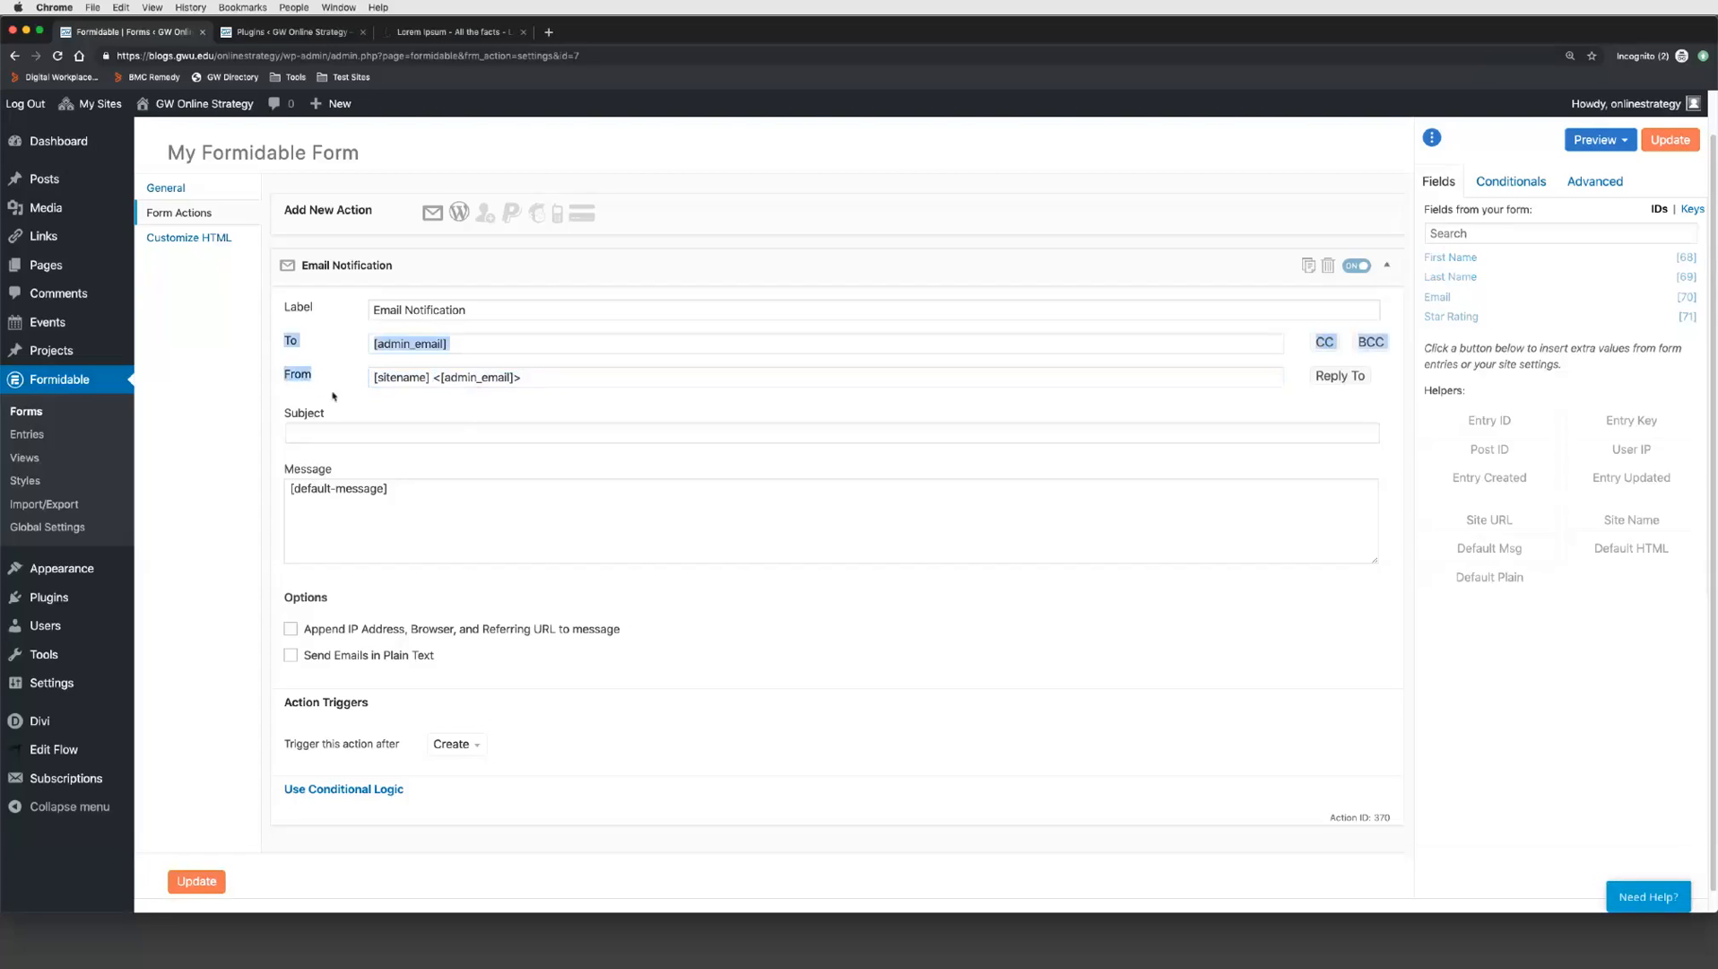
click(321, 376)
drag(321, 377, 279, 378)
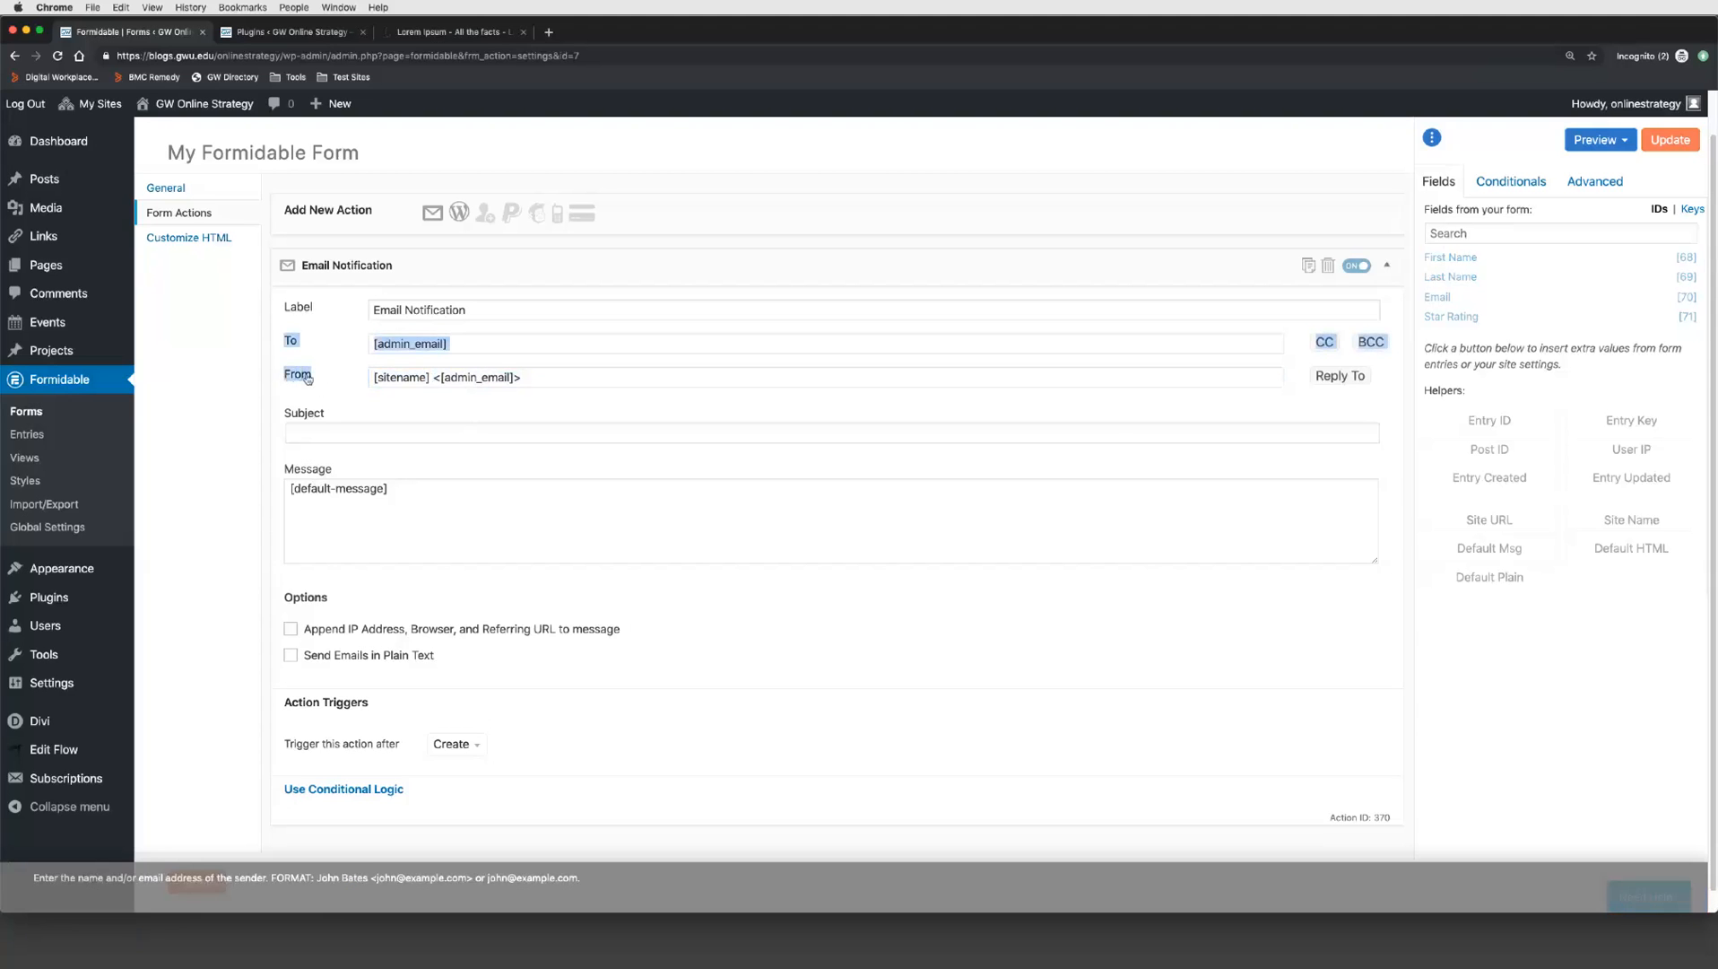
click(307, 378)
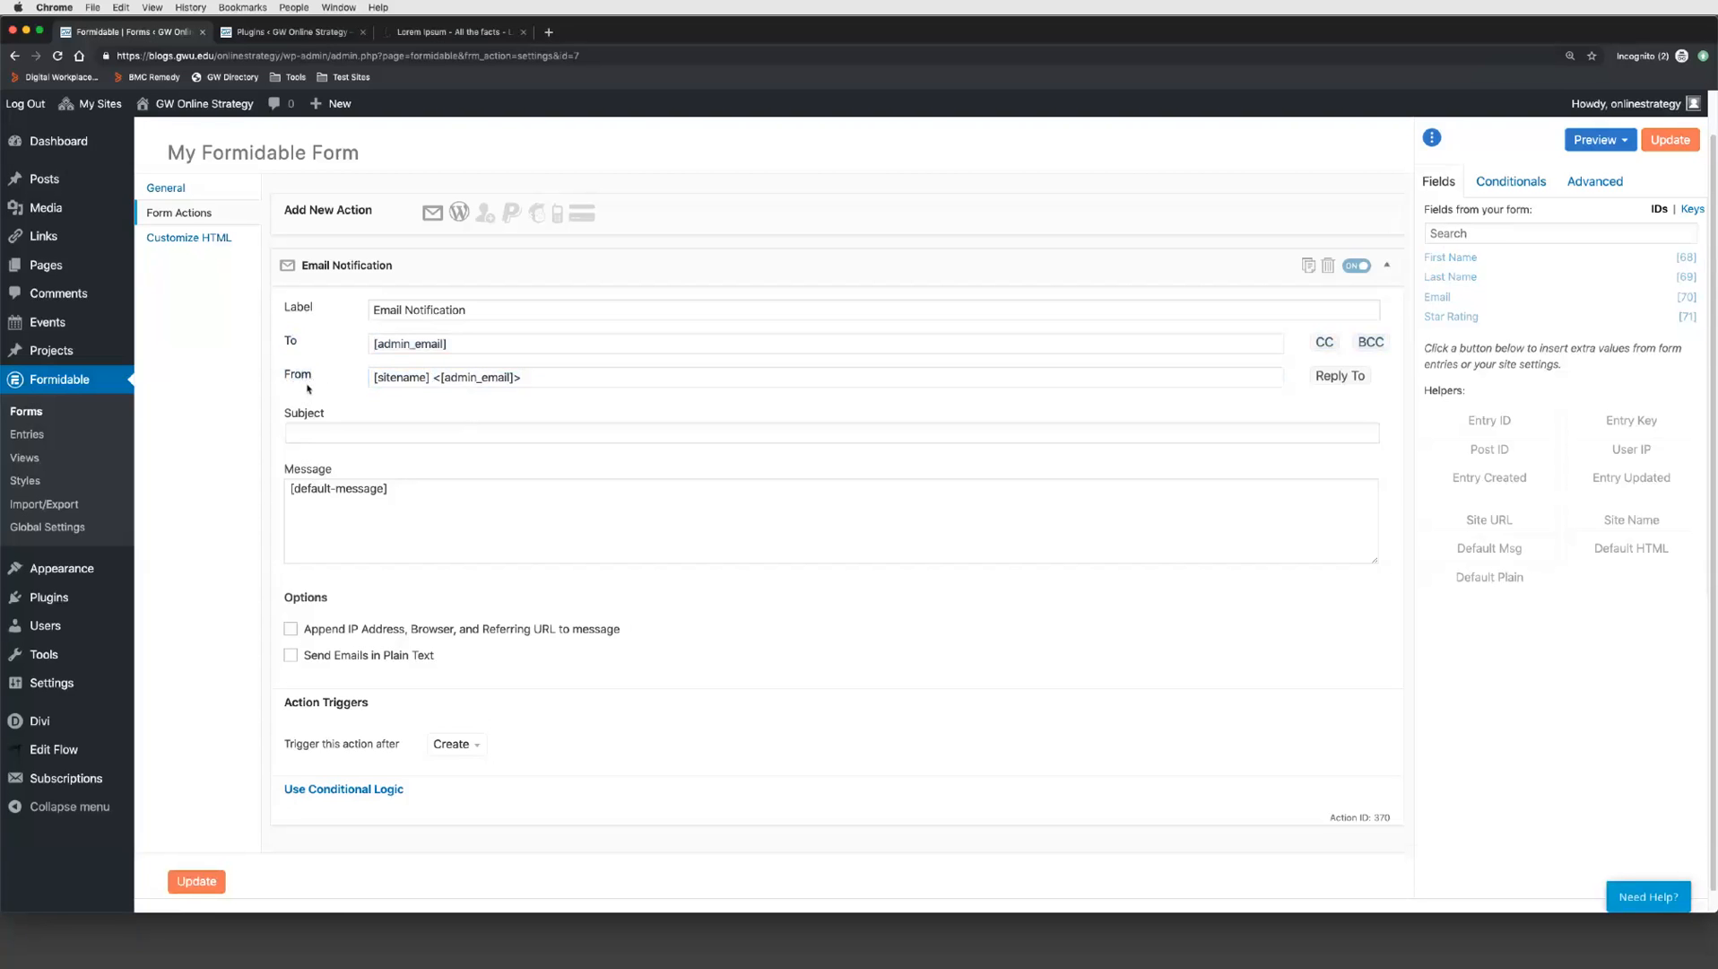
Step: Review the sender name, sender address and full From value once more, and check the notification's Subject field
double_click(315, 377)
drag(432, 377, 359, 383)
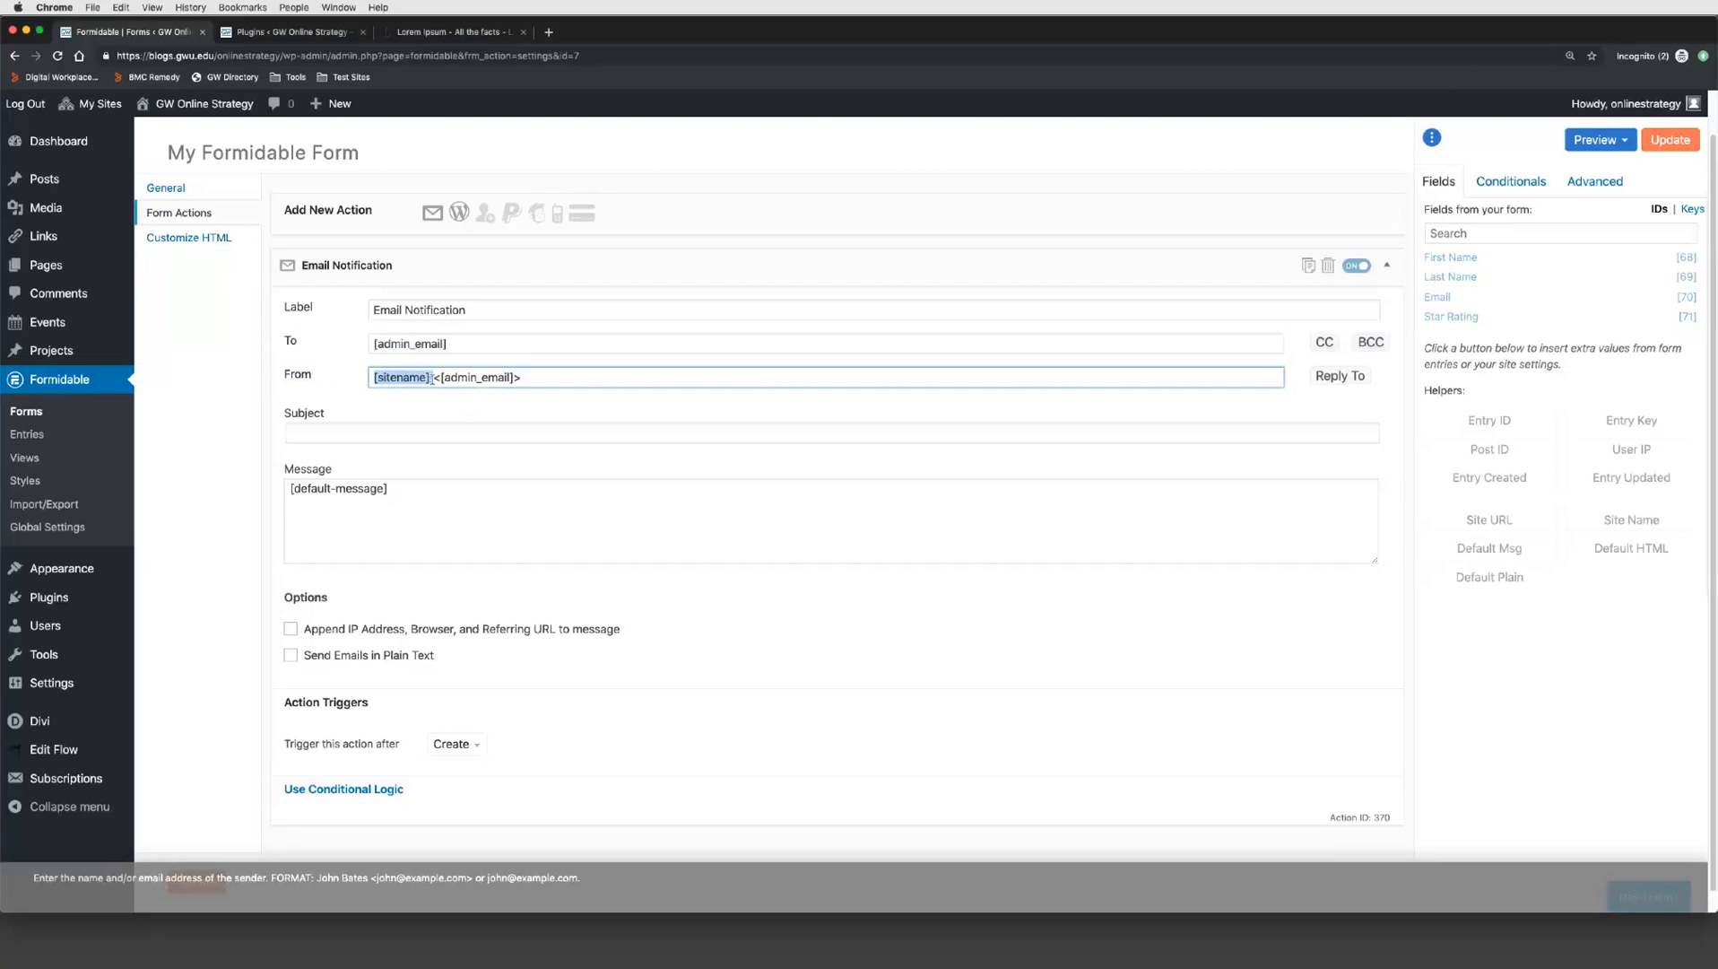
click(434, 378)
drag(531, 376, 434, 378)
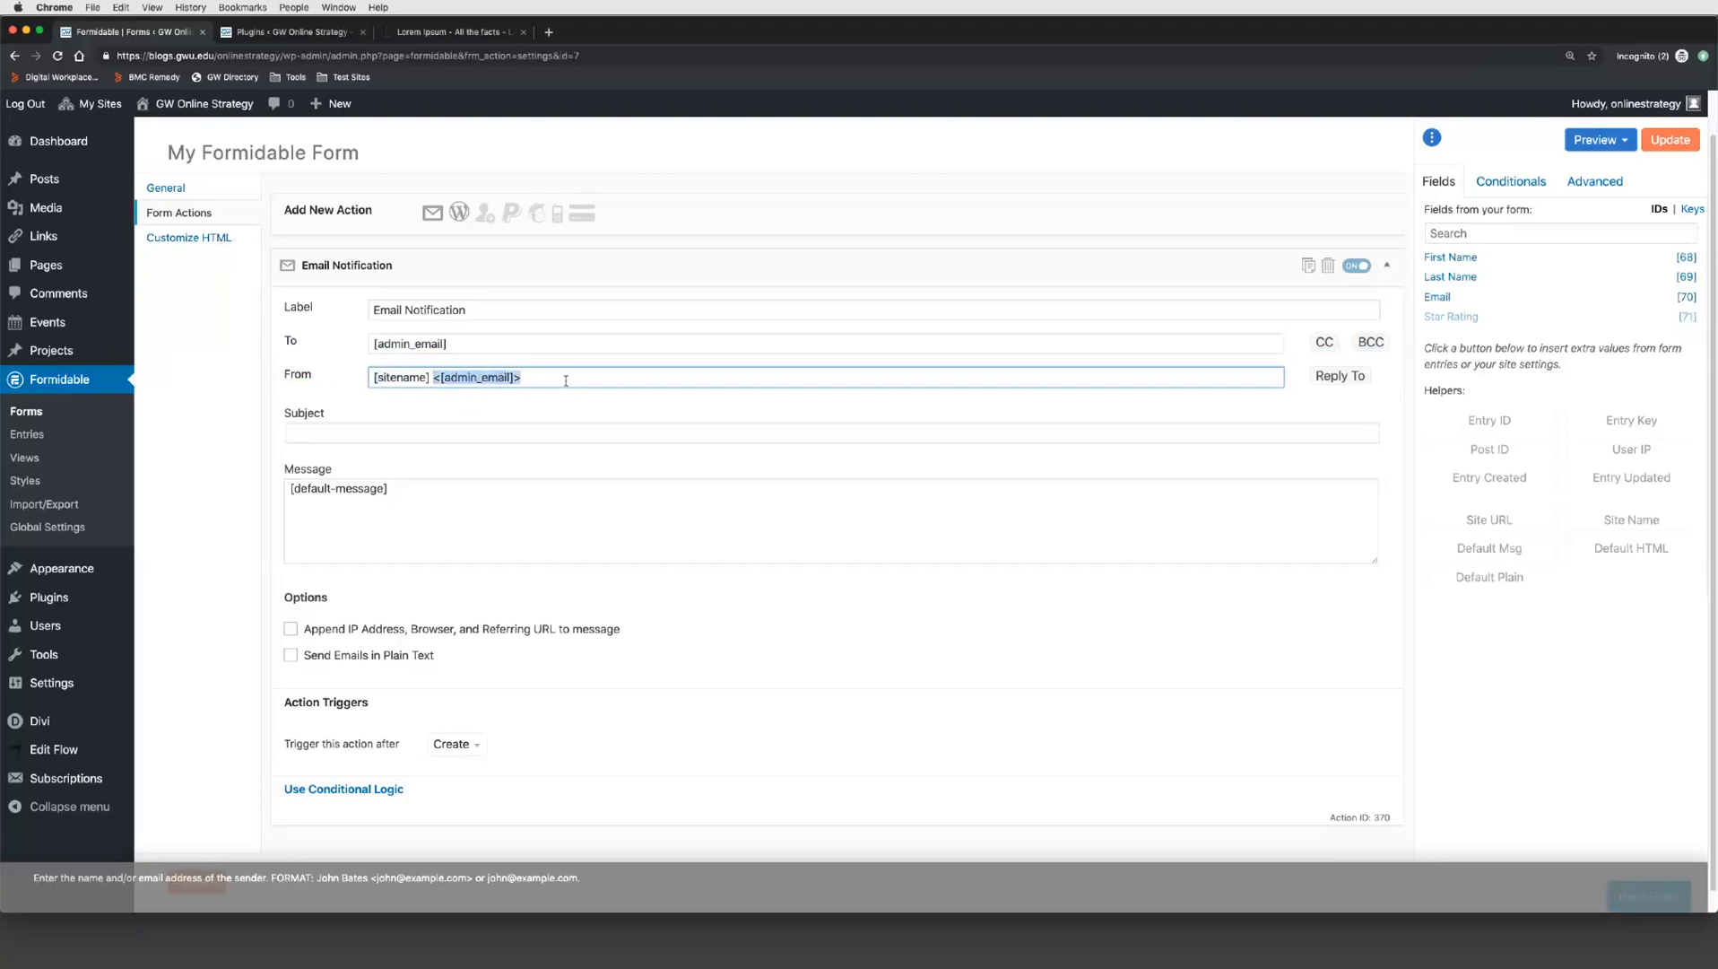
click(565, 380)
drag(565, 376, 358, 380)
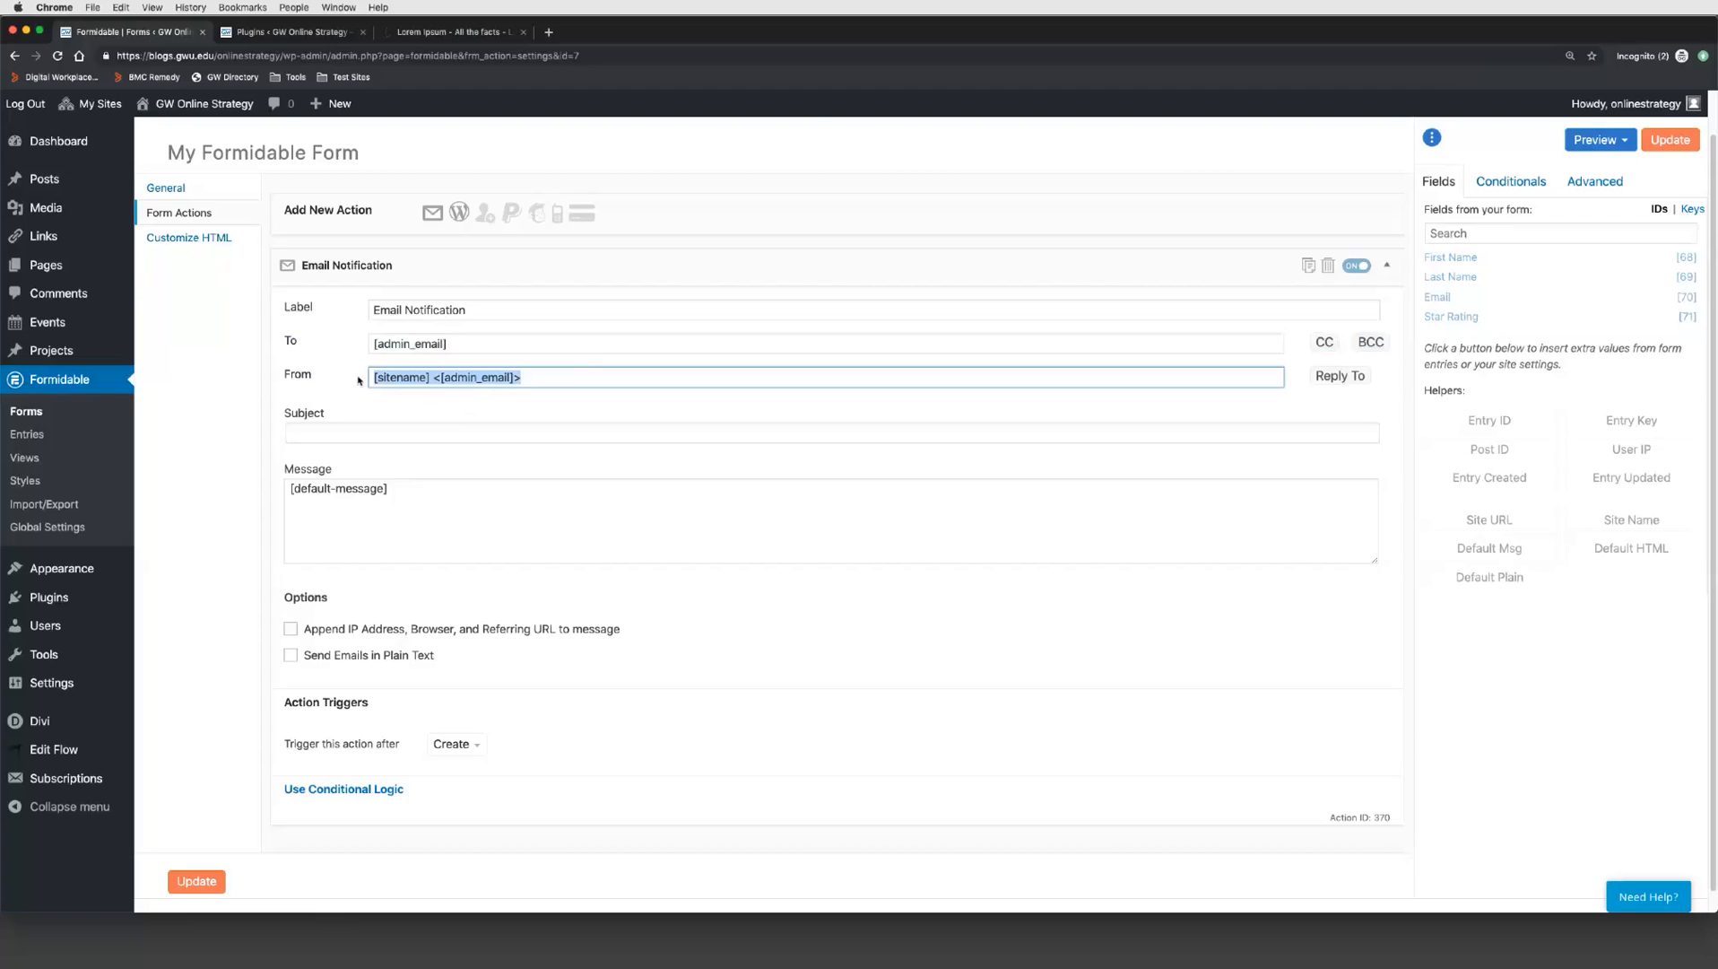
click(493, 410)
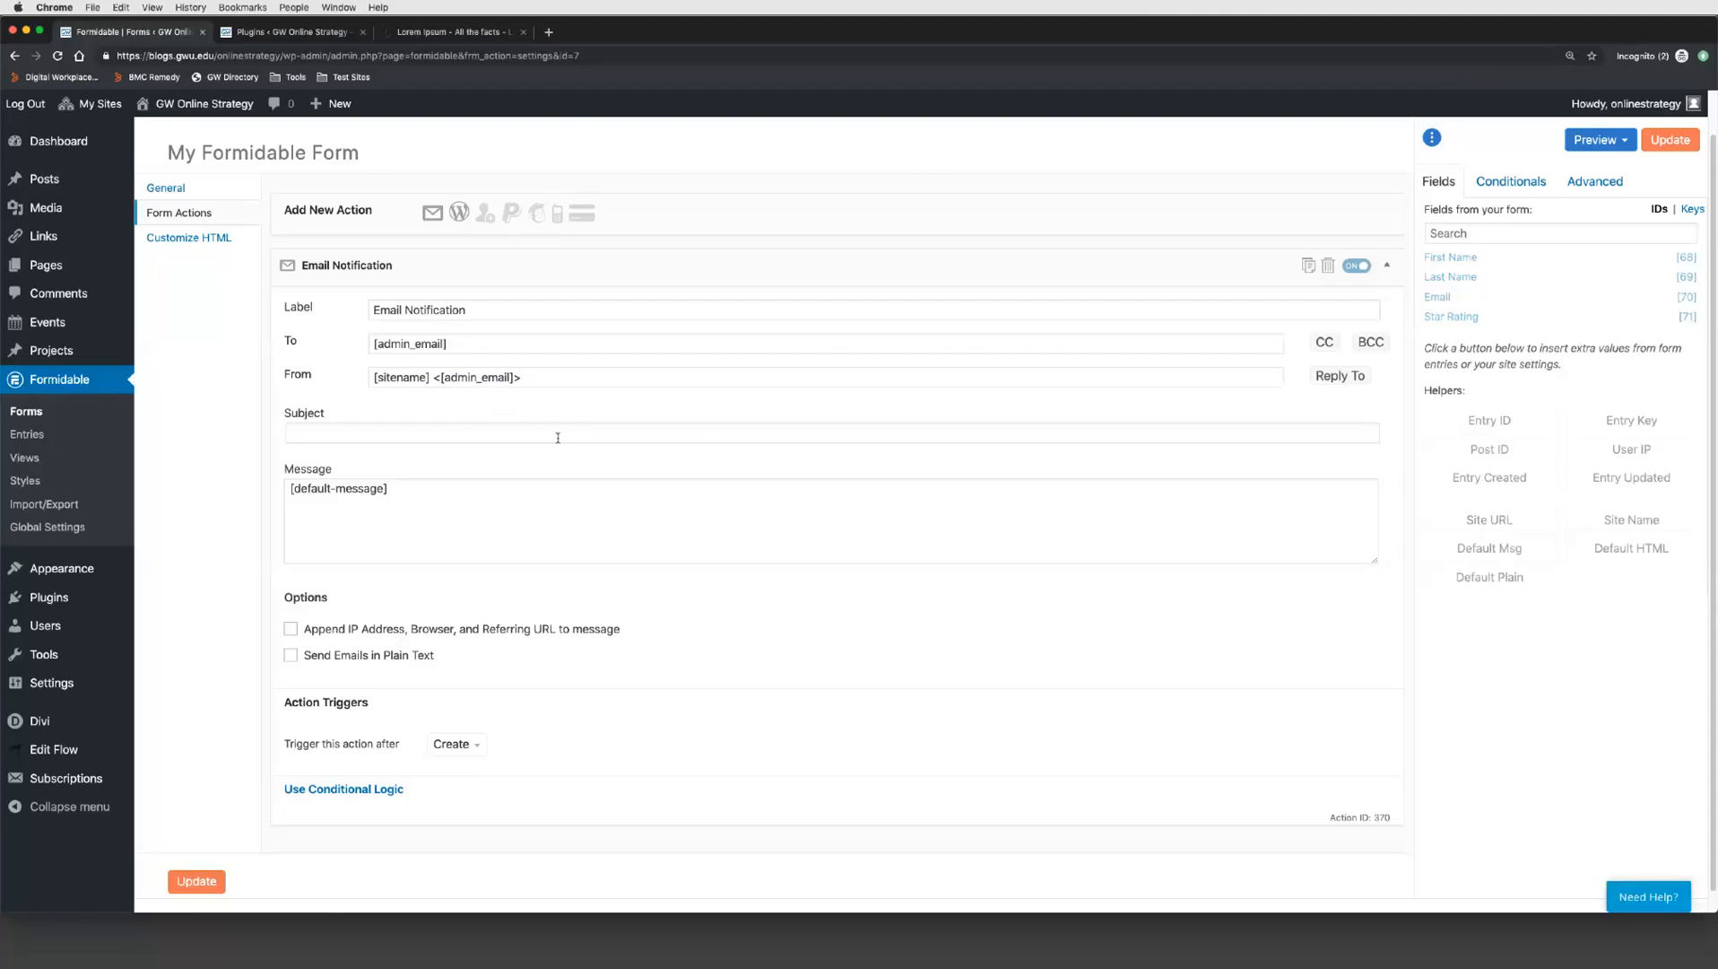
click(882, 433)
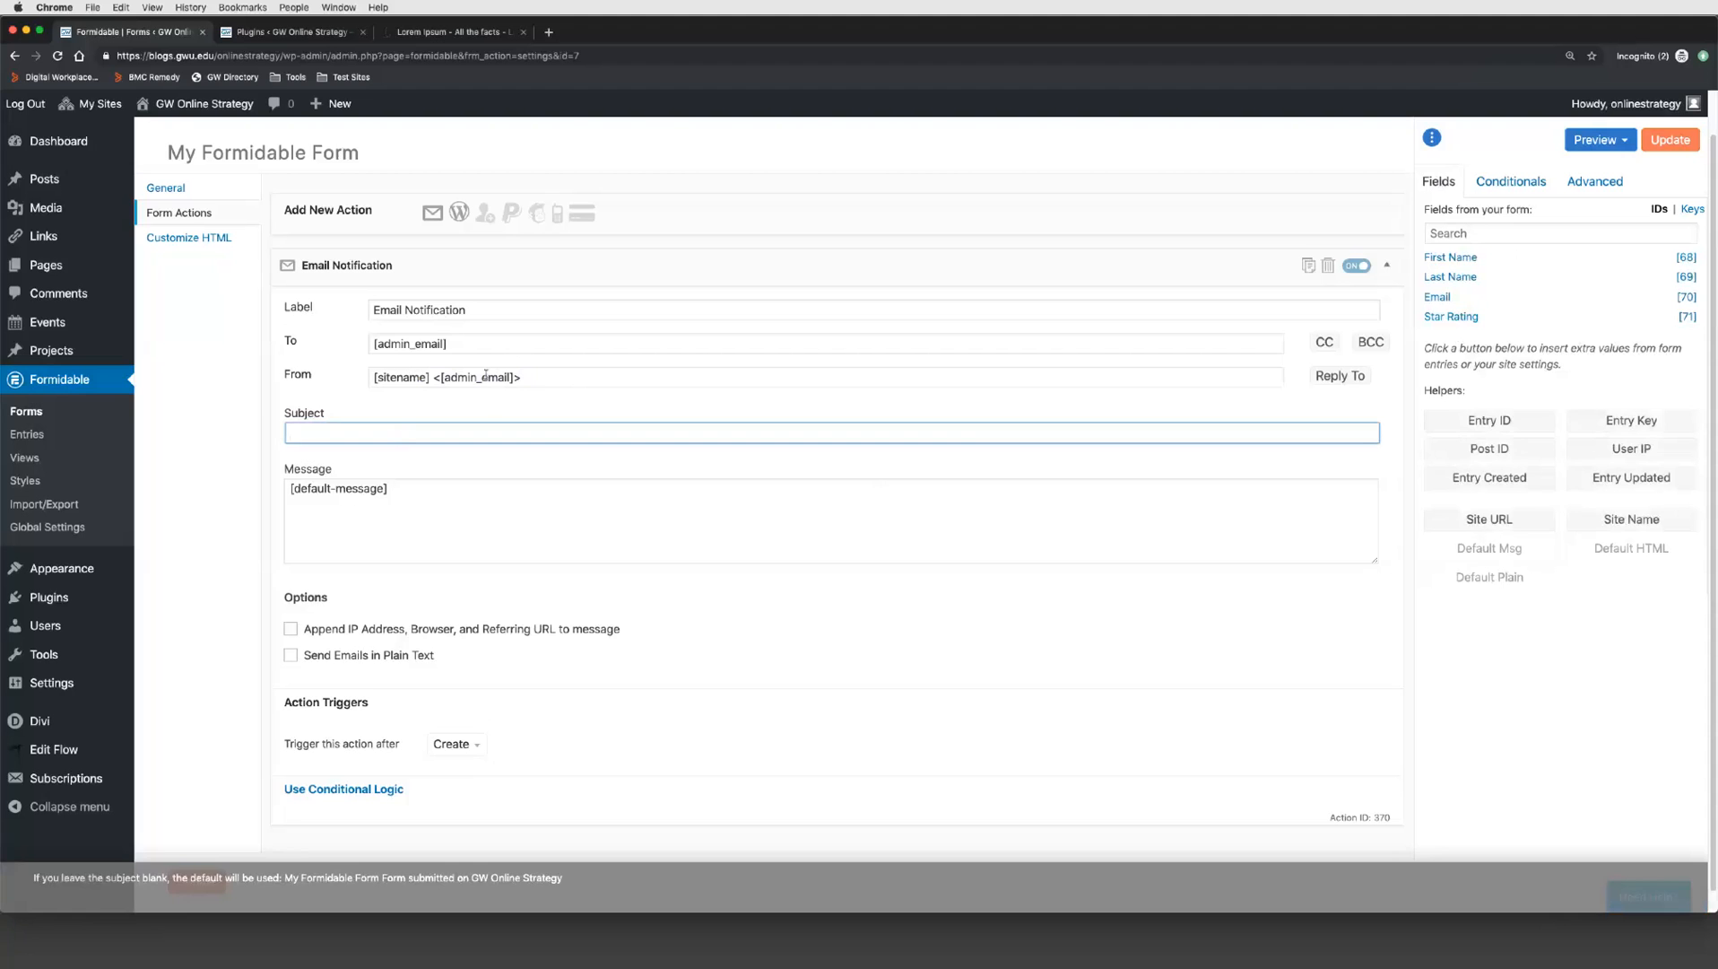
Step: Replace the notification's From value with the First Name and Last Name field shortcodes [68][69]
drag(541, 380, 358, 375)
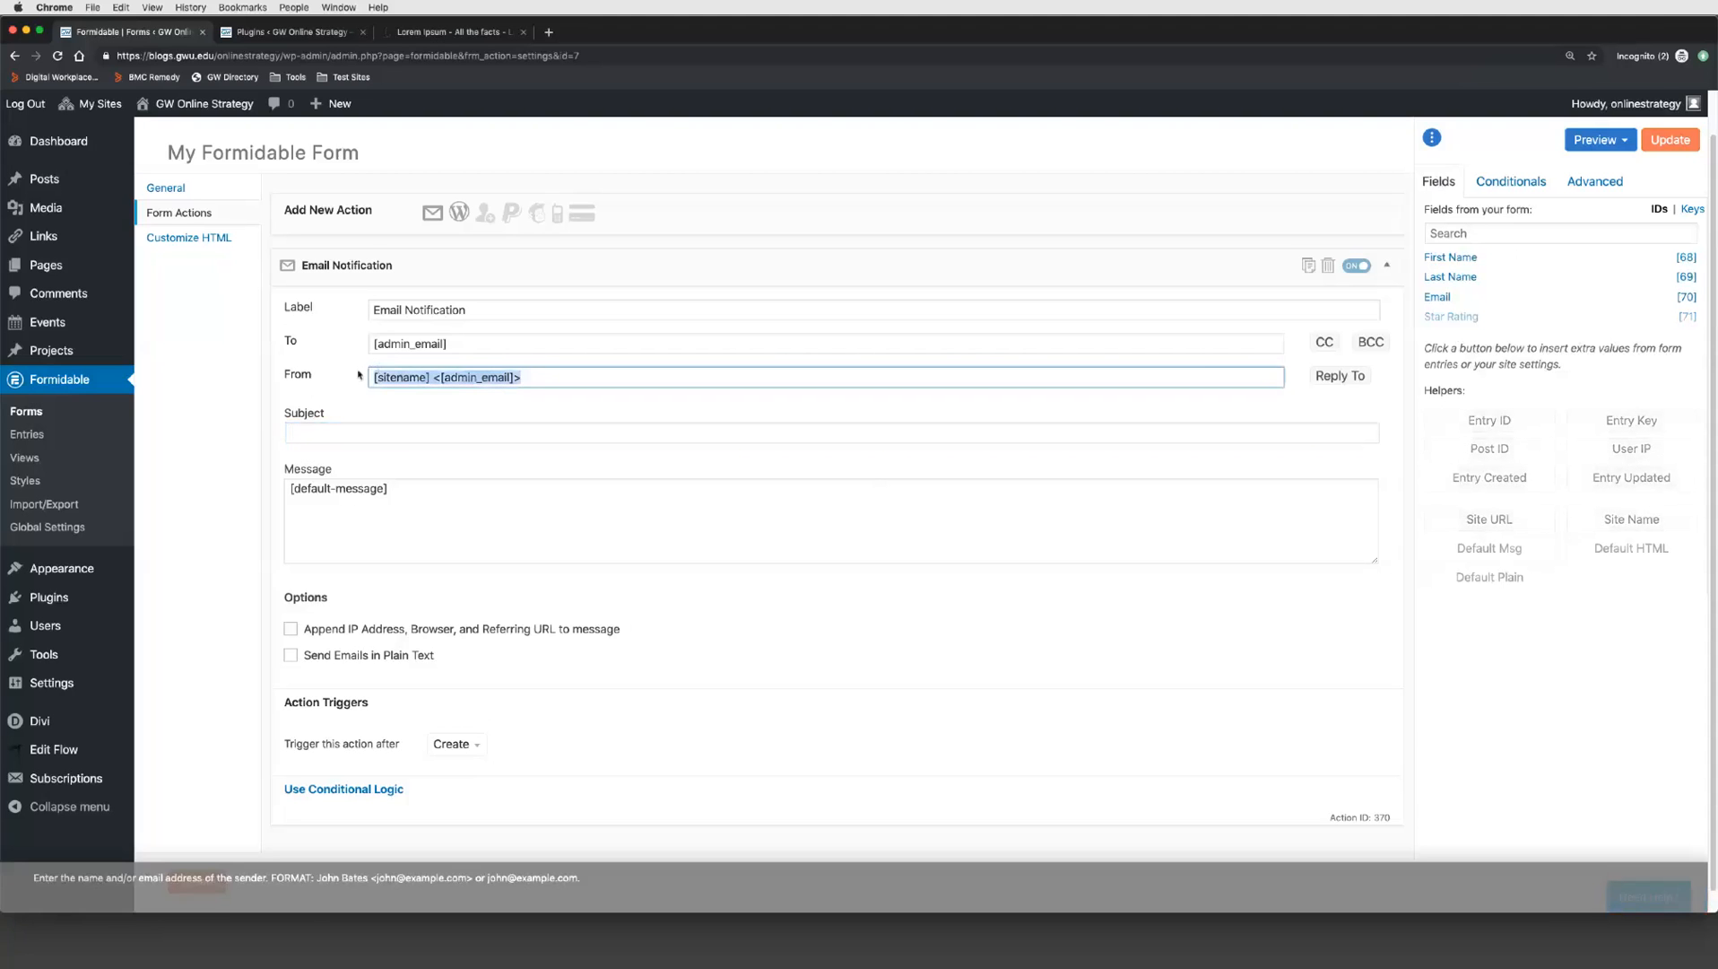
key(BackSpace)
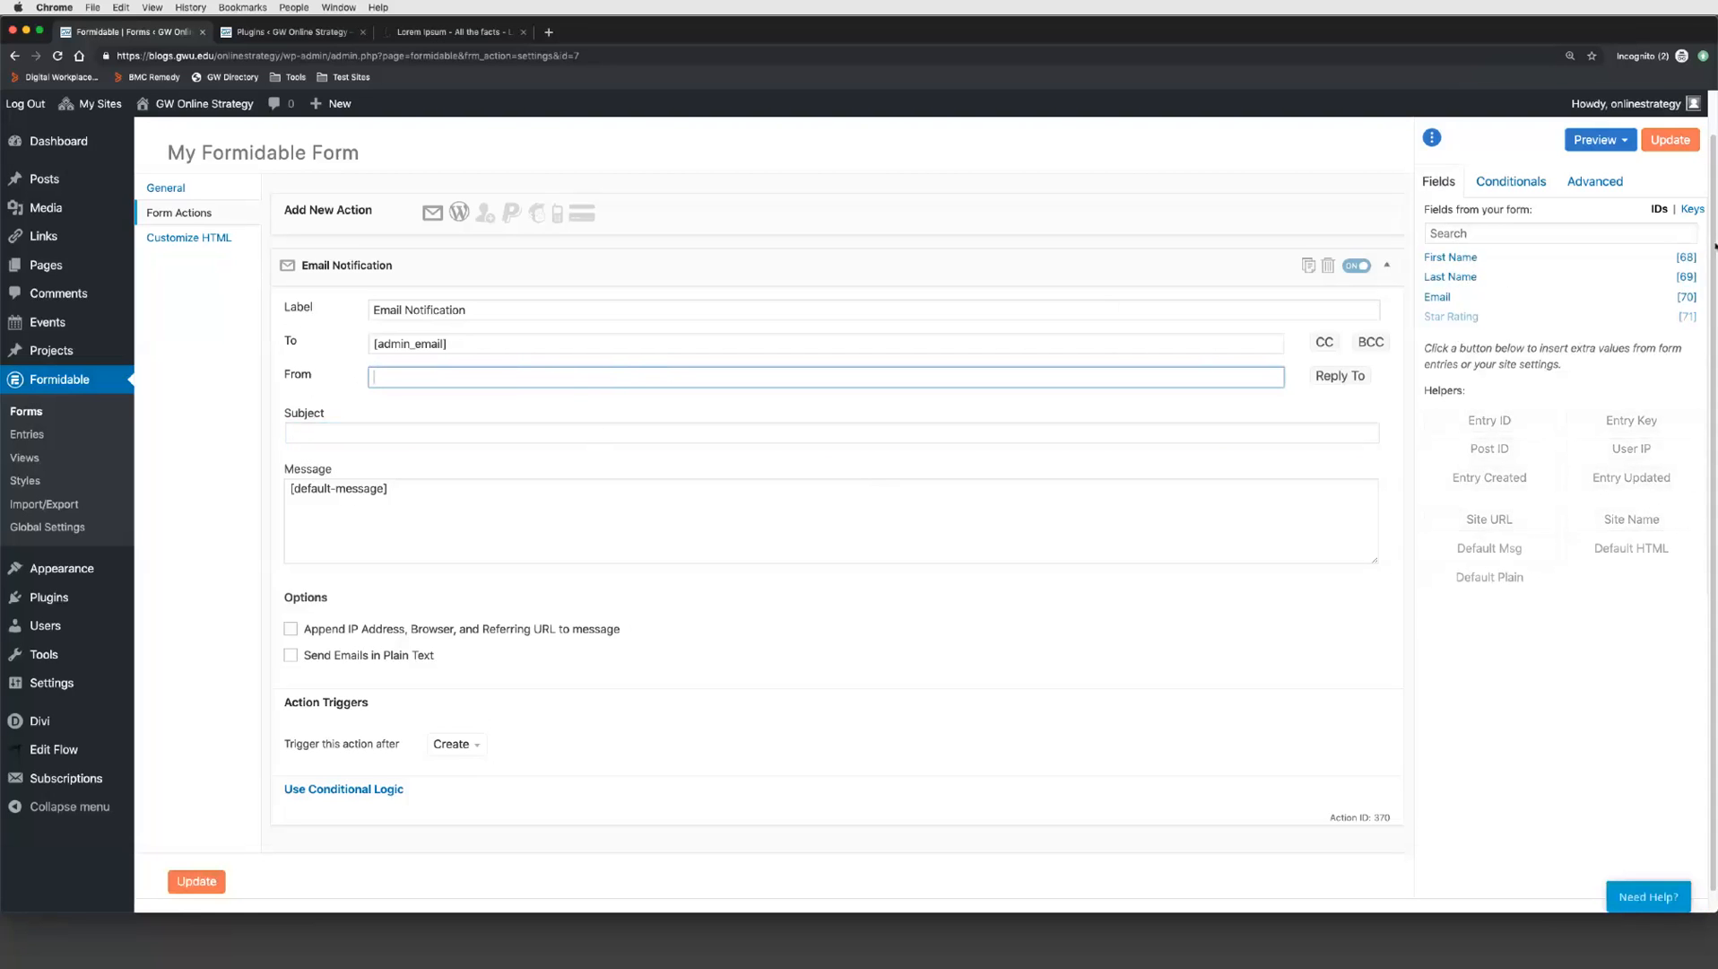
click(1686, 257)
click(1457, 277)
triple_click(422, 376)
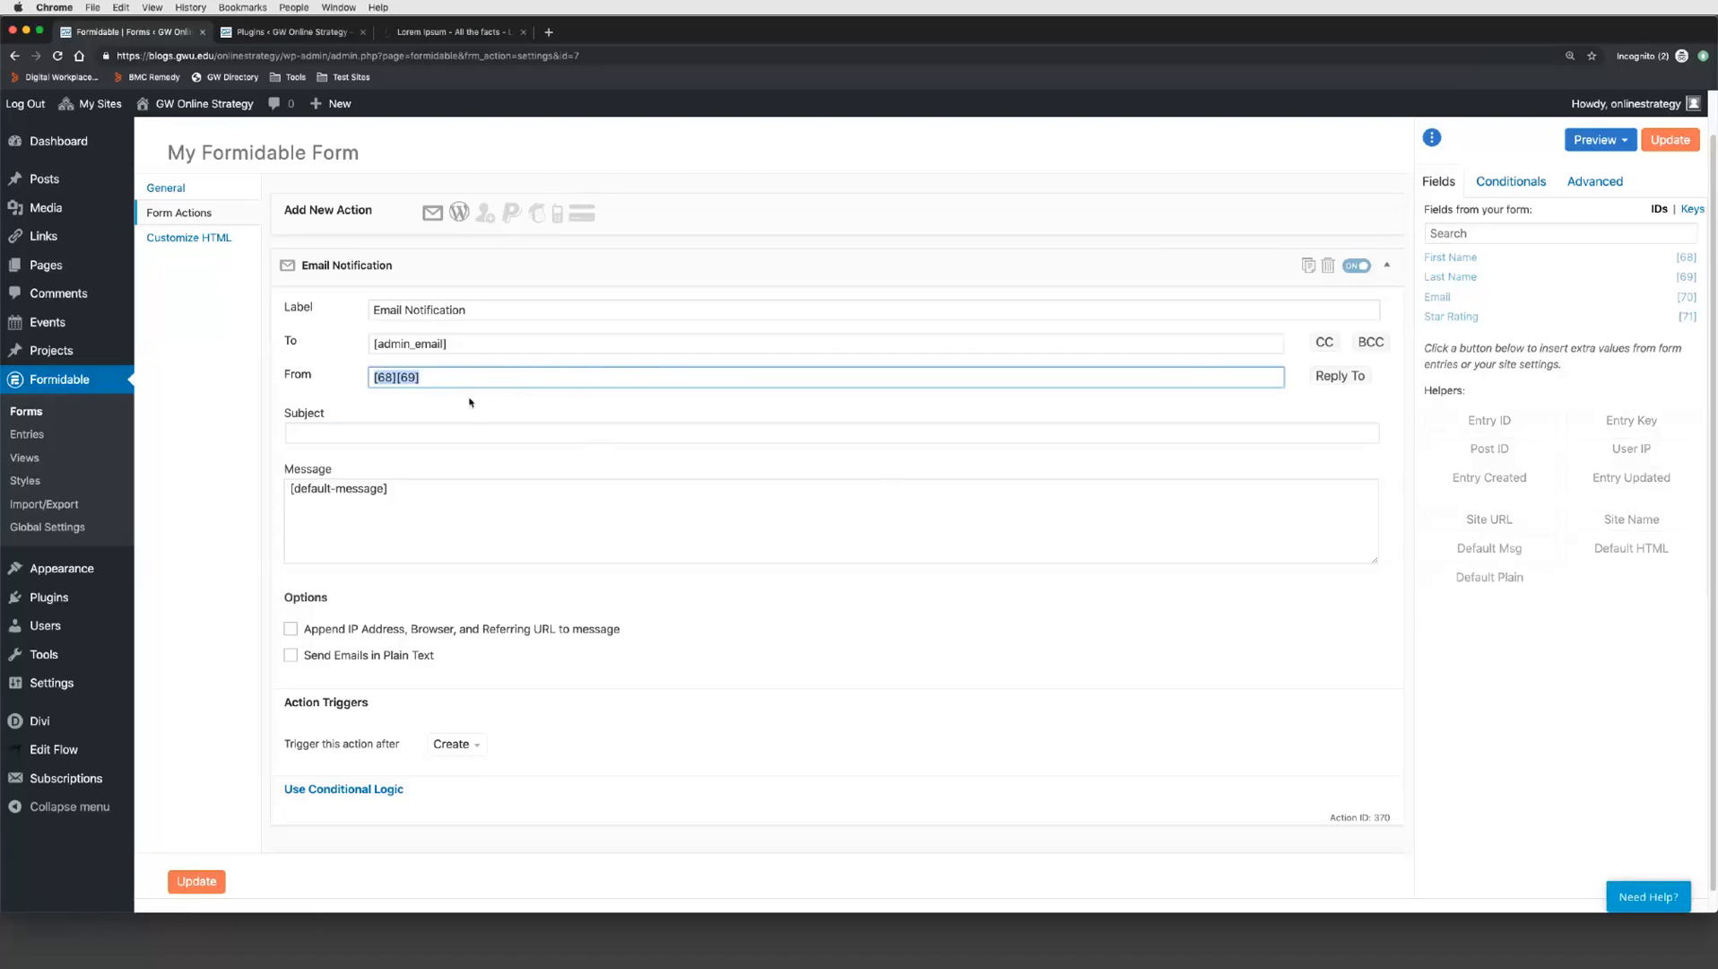
click(447, 376)
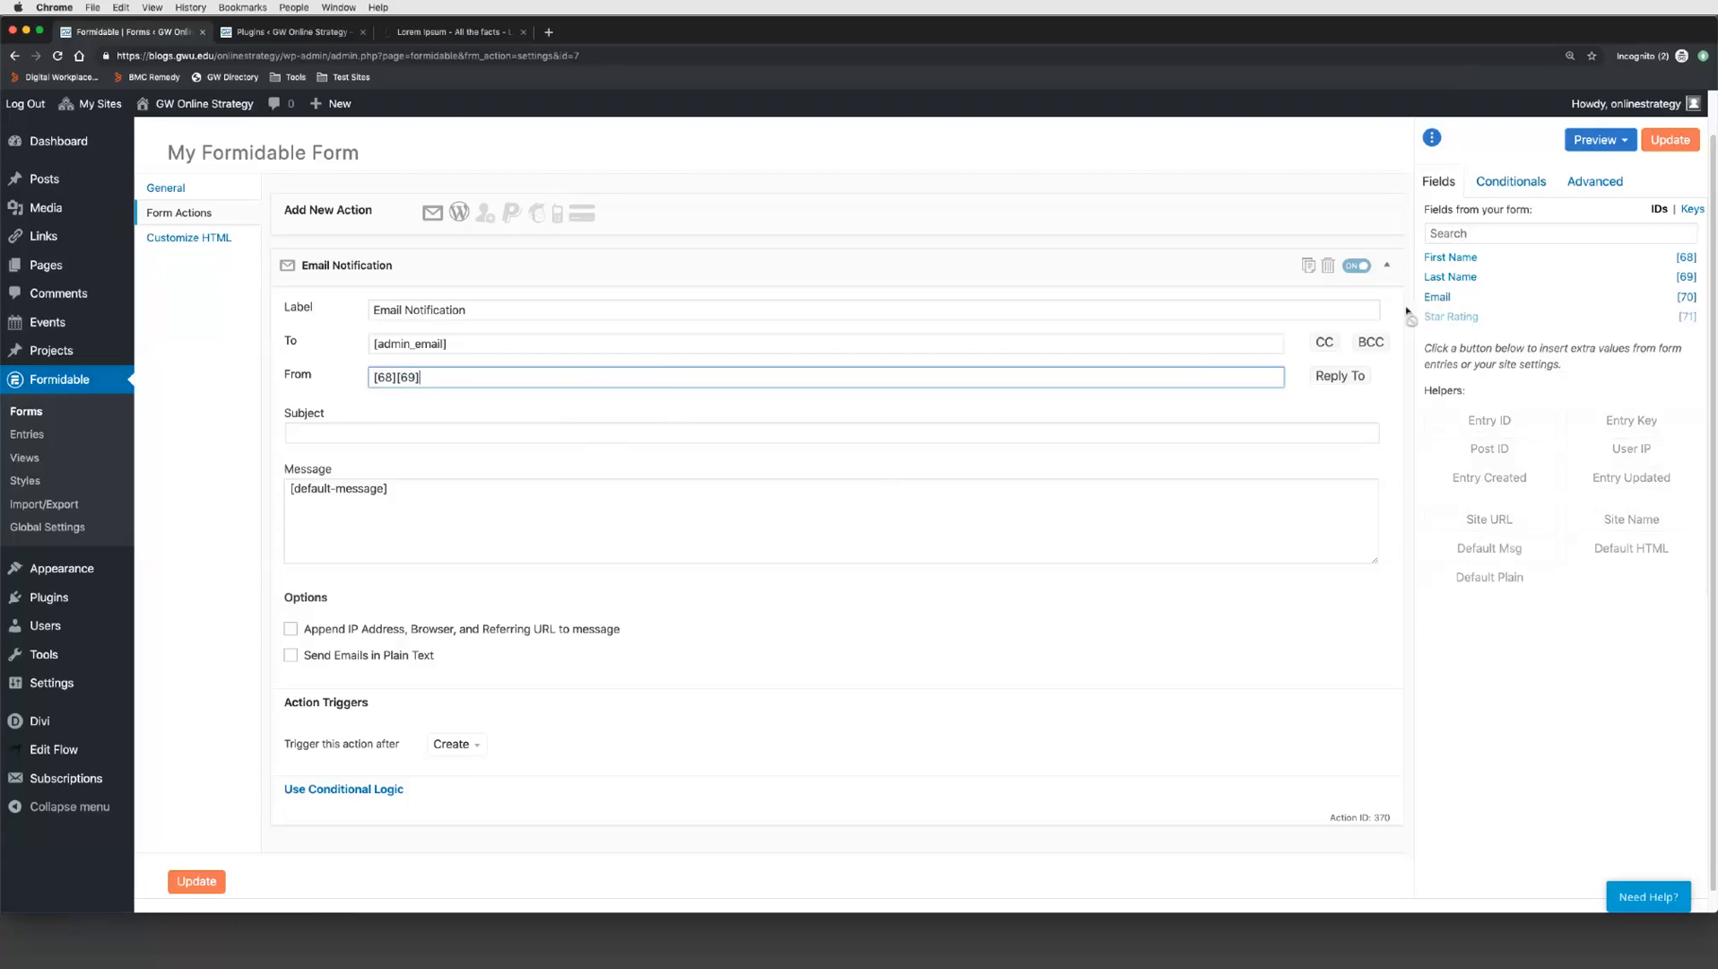
Step: Append a space and the Email field shortcode [70] to the notification's From value
triple_click(486, 374)
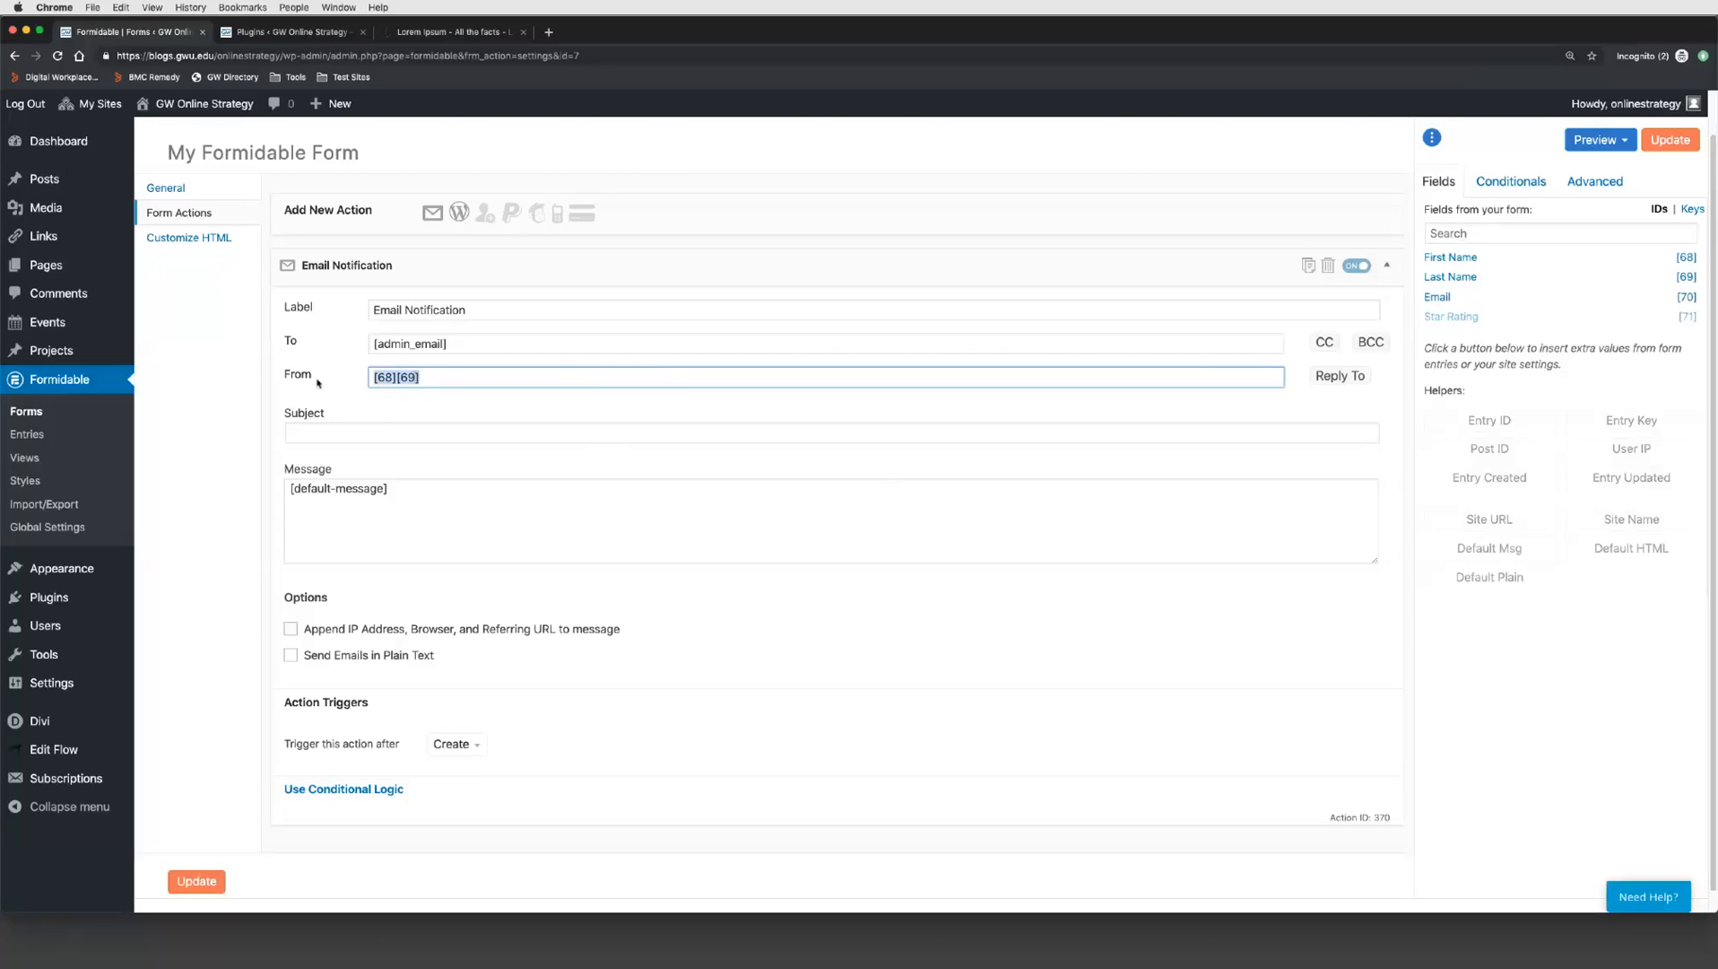
click(486, 374)
click(1439, 297)
Step: Check the events that can trigger the email notification, keeping only Create selected
scroll(650, 515, down, 1)
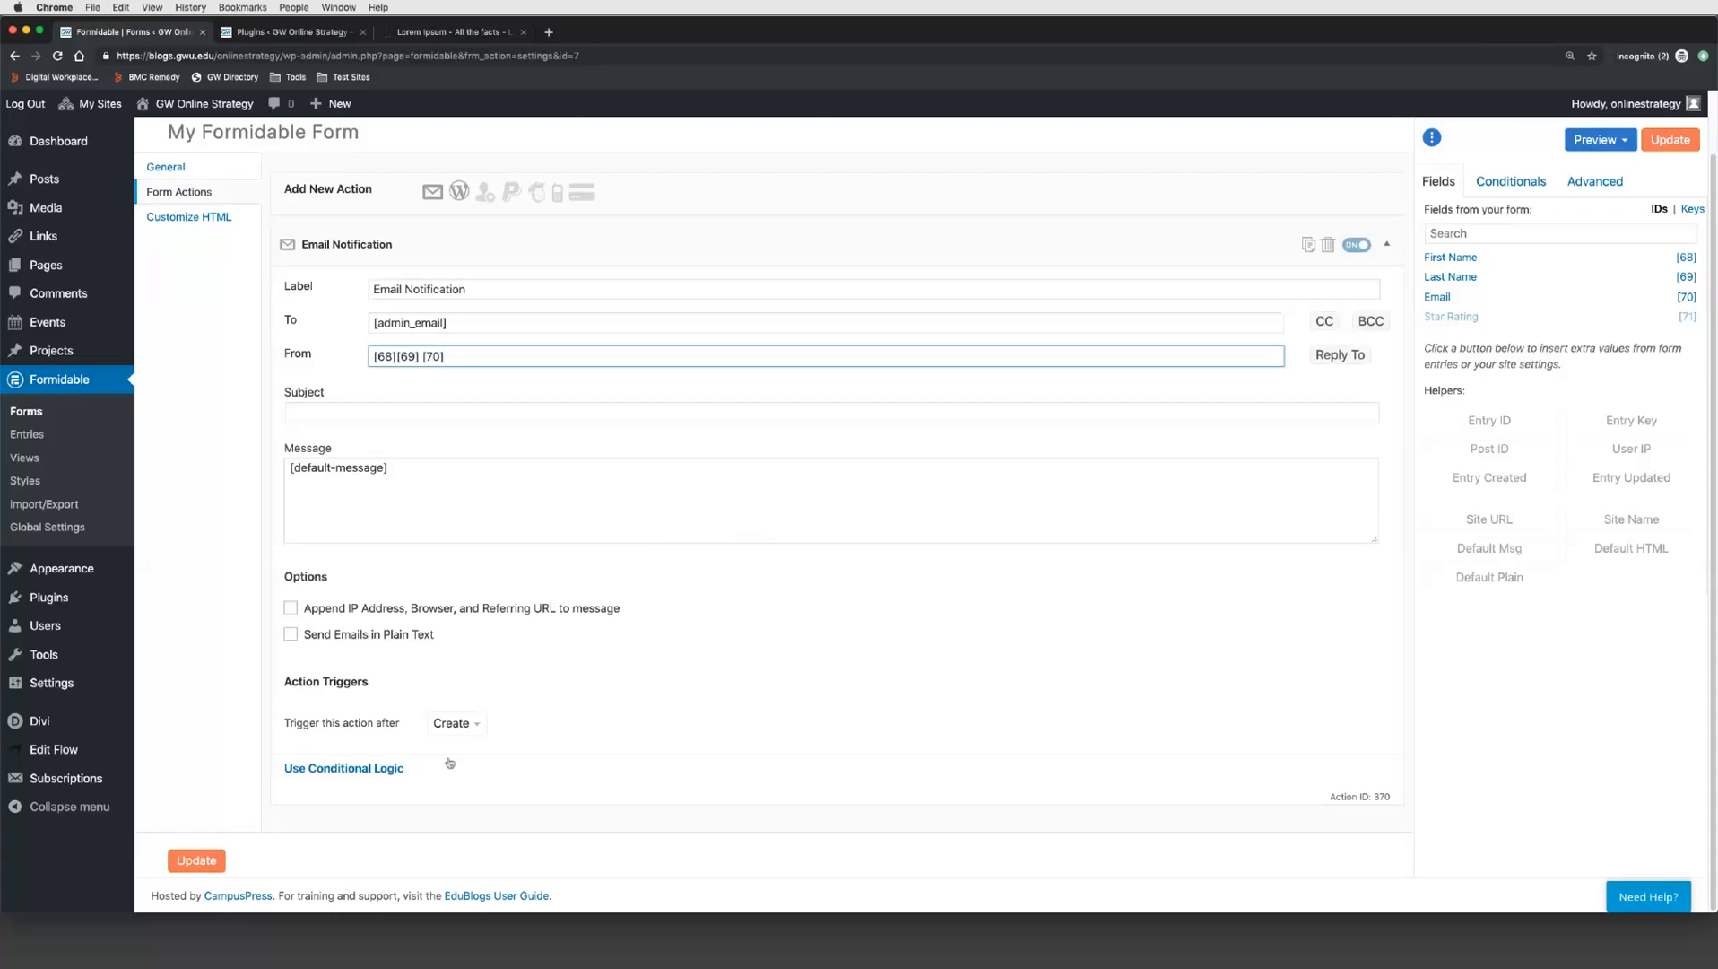
click(317, 728)
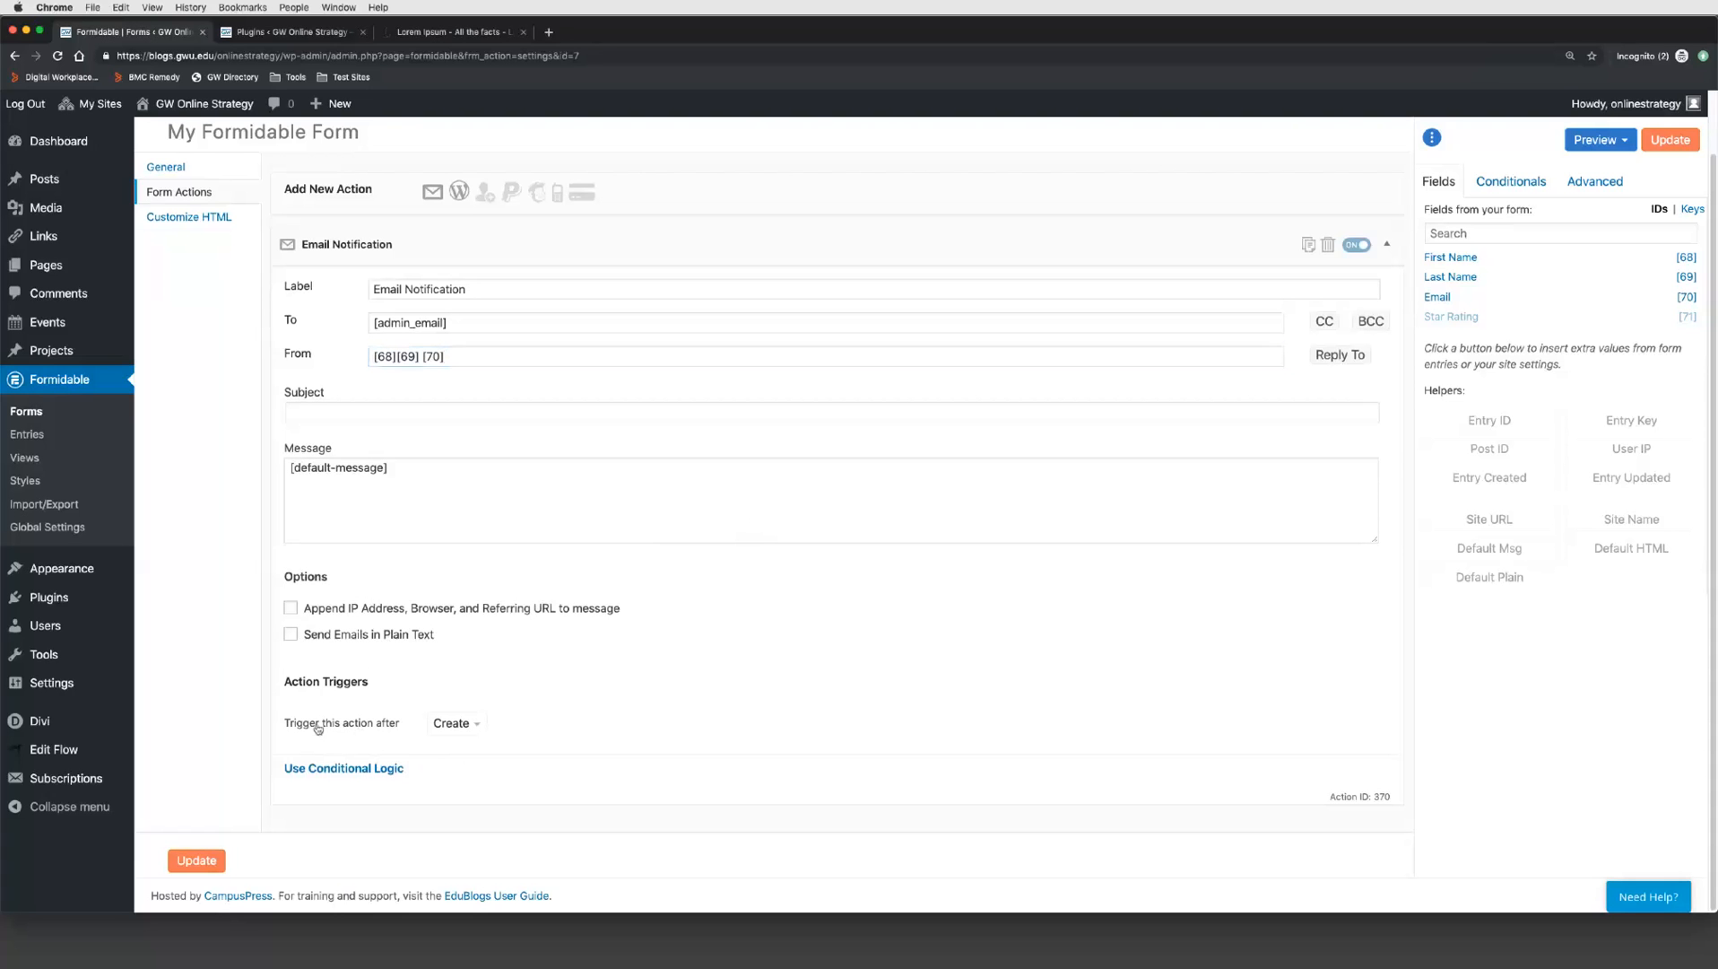
click(475, 725)
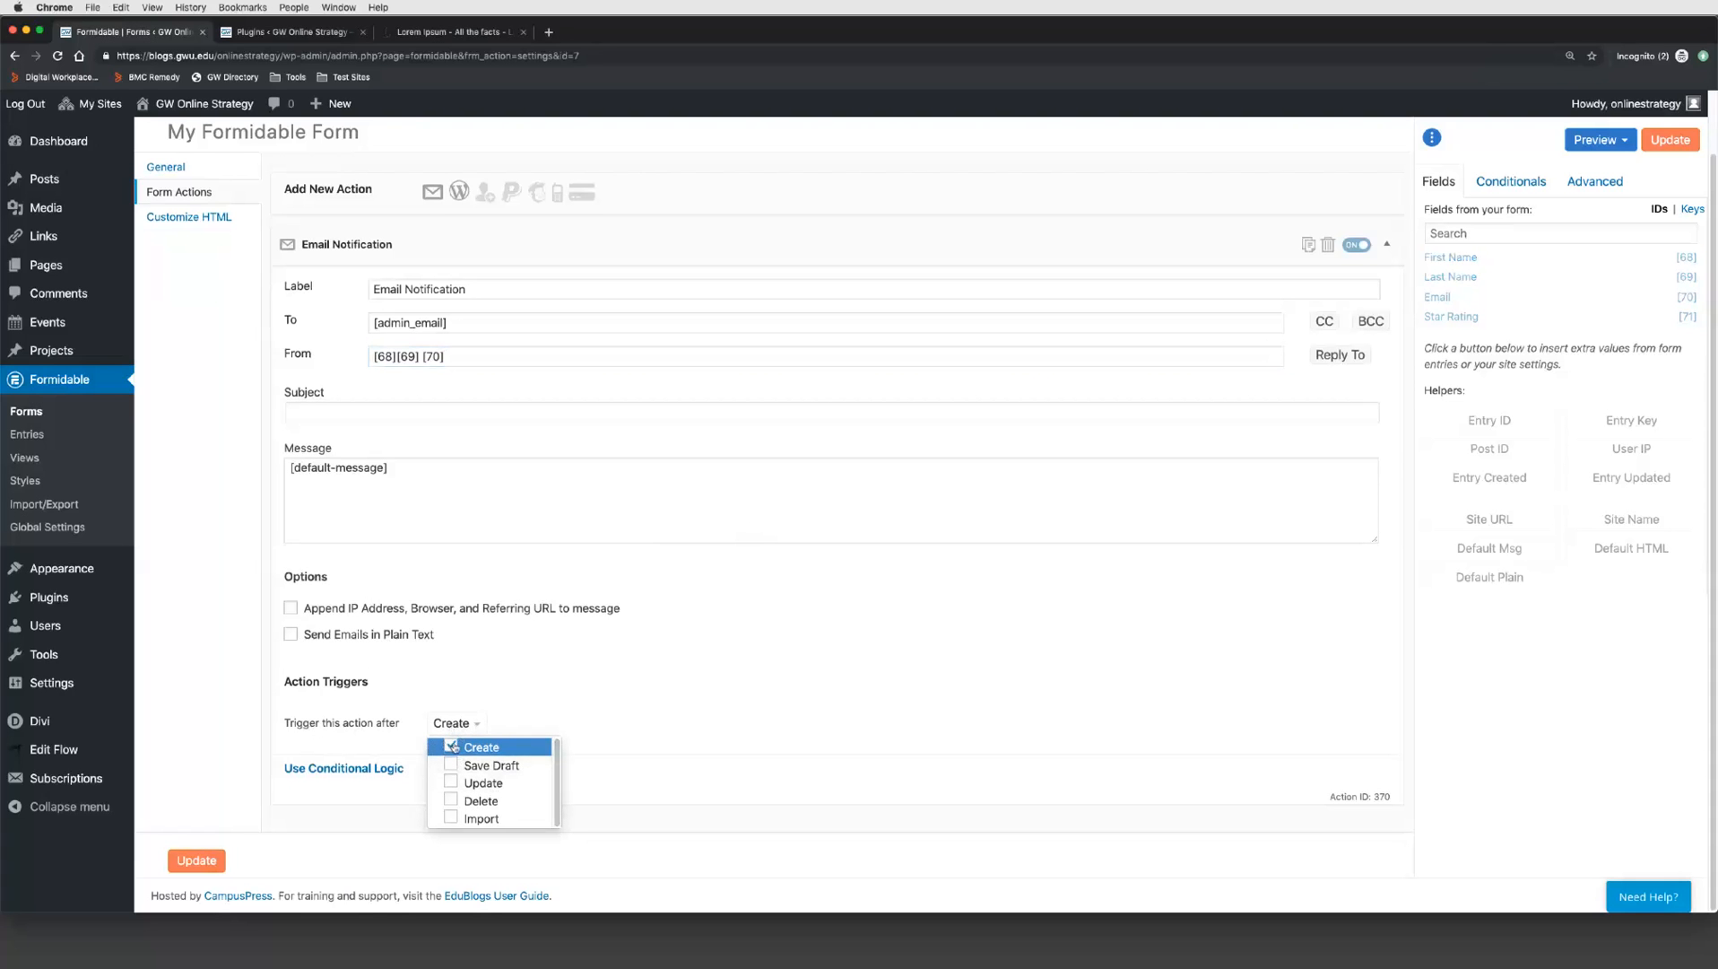
click(455, 747)
click(454, 747)
click(535, 723)
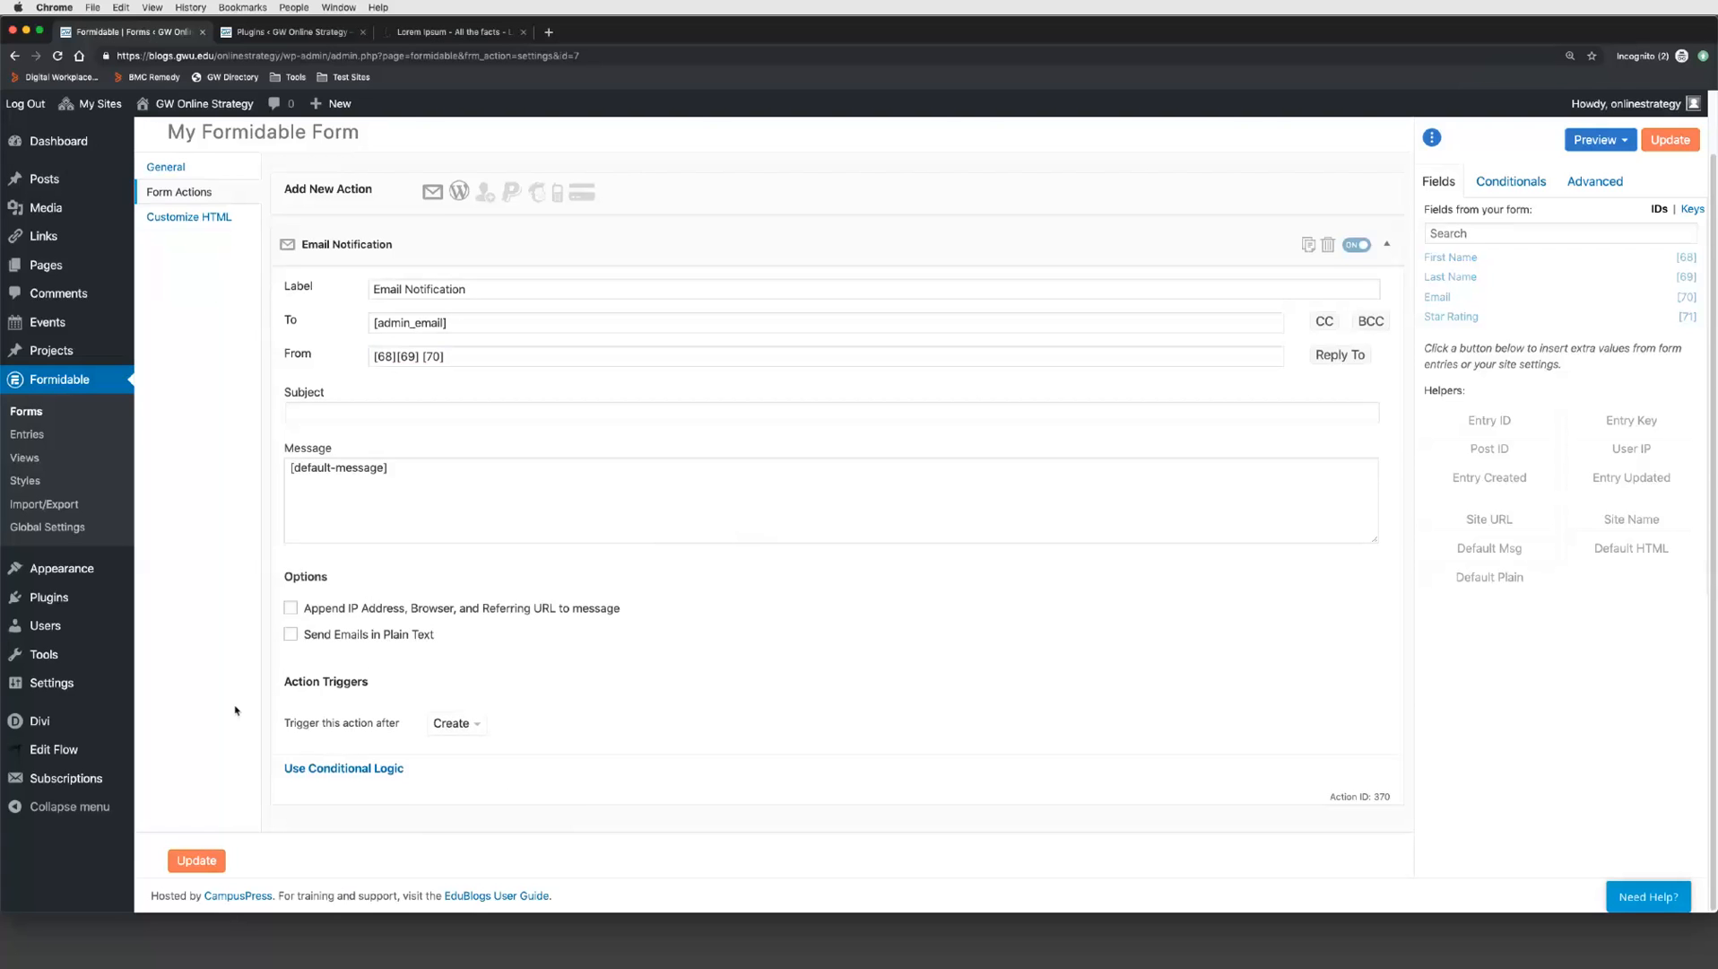
click(457, 723)
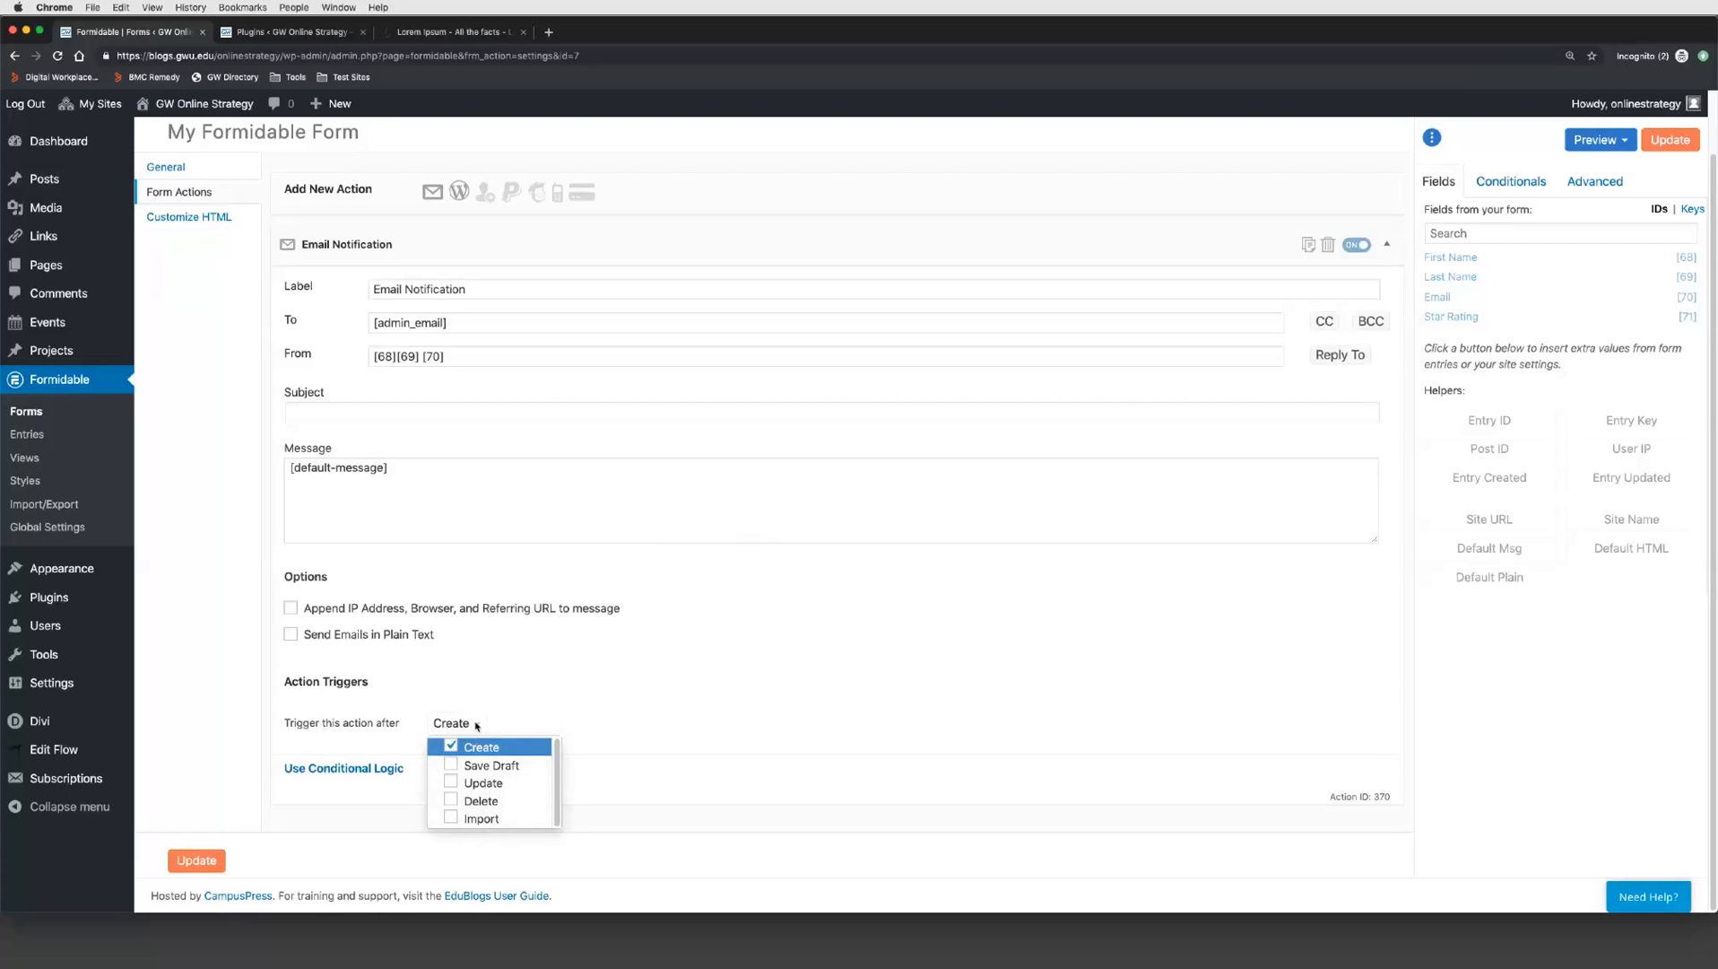
click(509, 728)
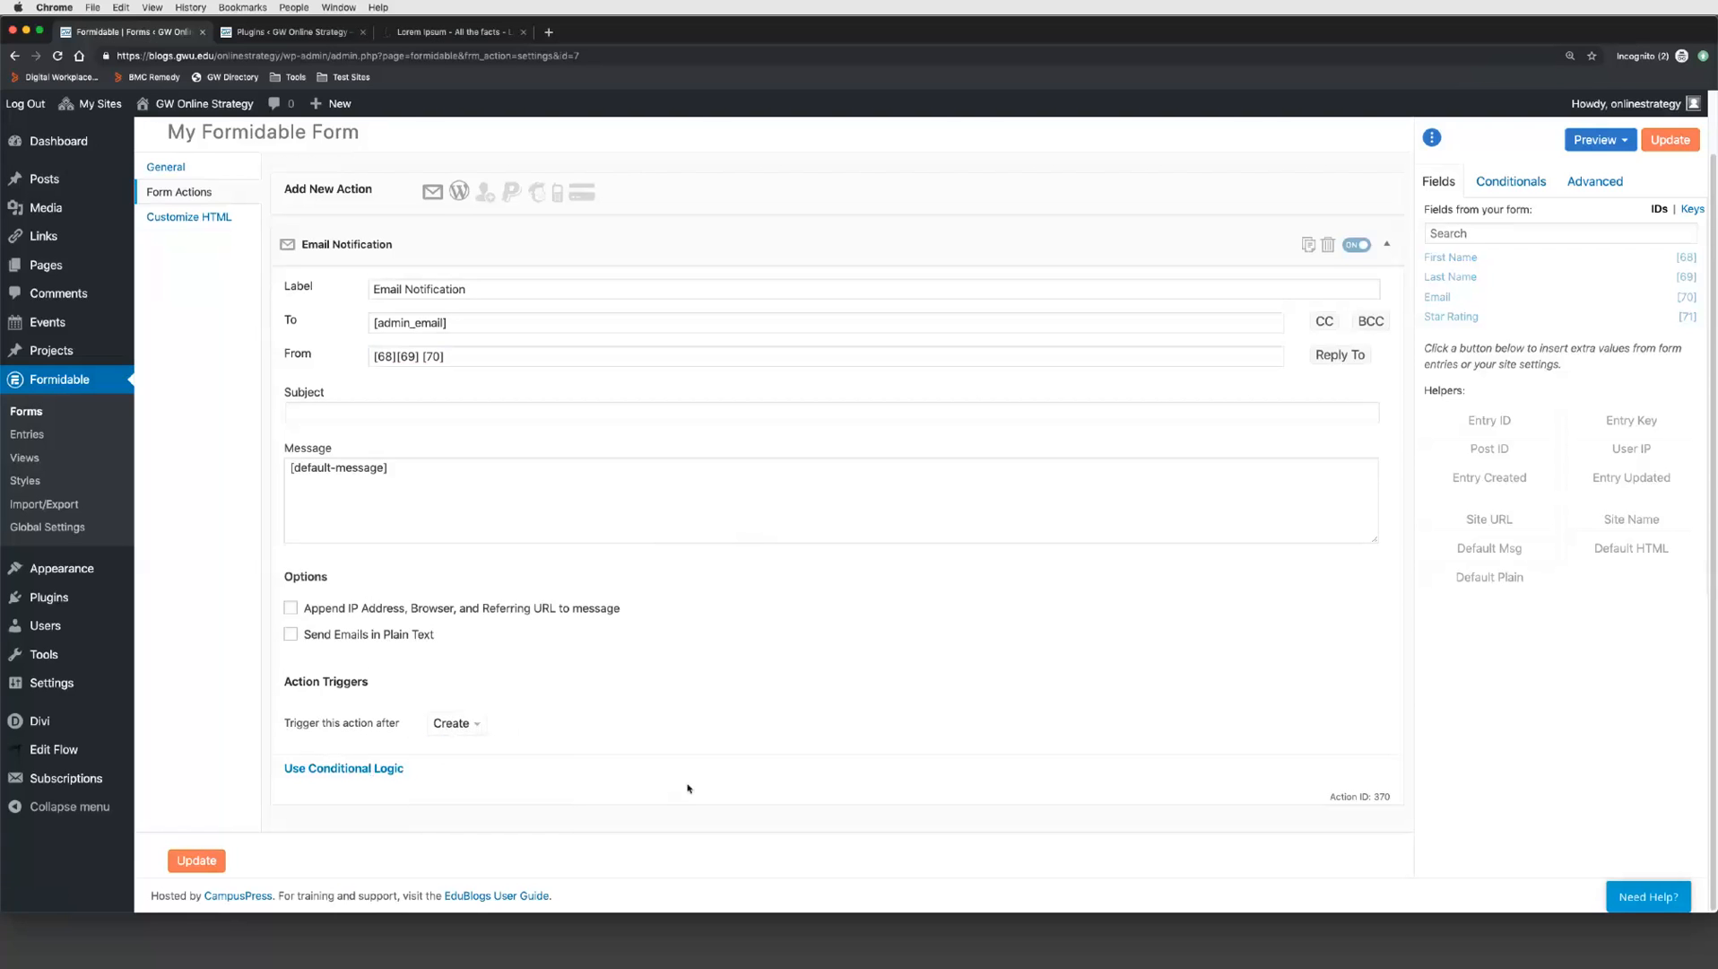
Step: Look over the rest of the notification settings and examine the form's customizable HTML for each field
scroll(688, 789, up, 2)
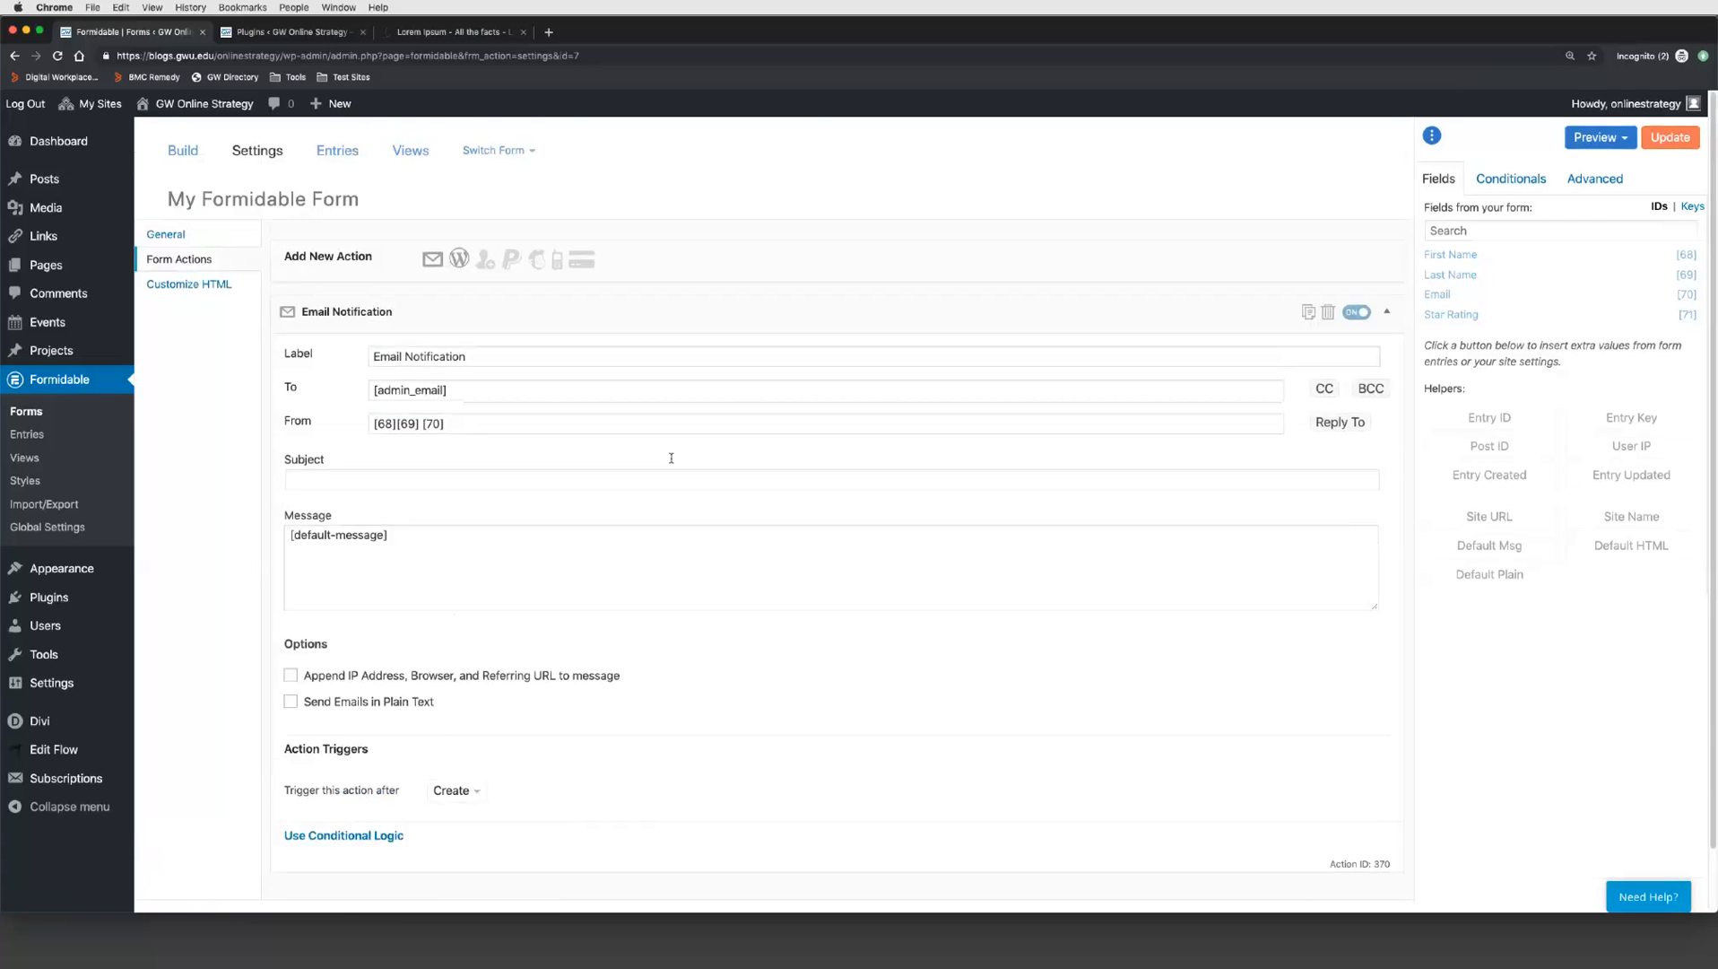
scroll(543, 474, down, 1)
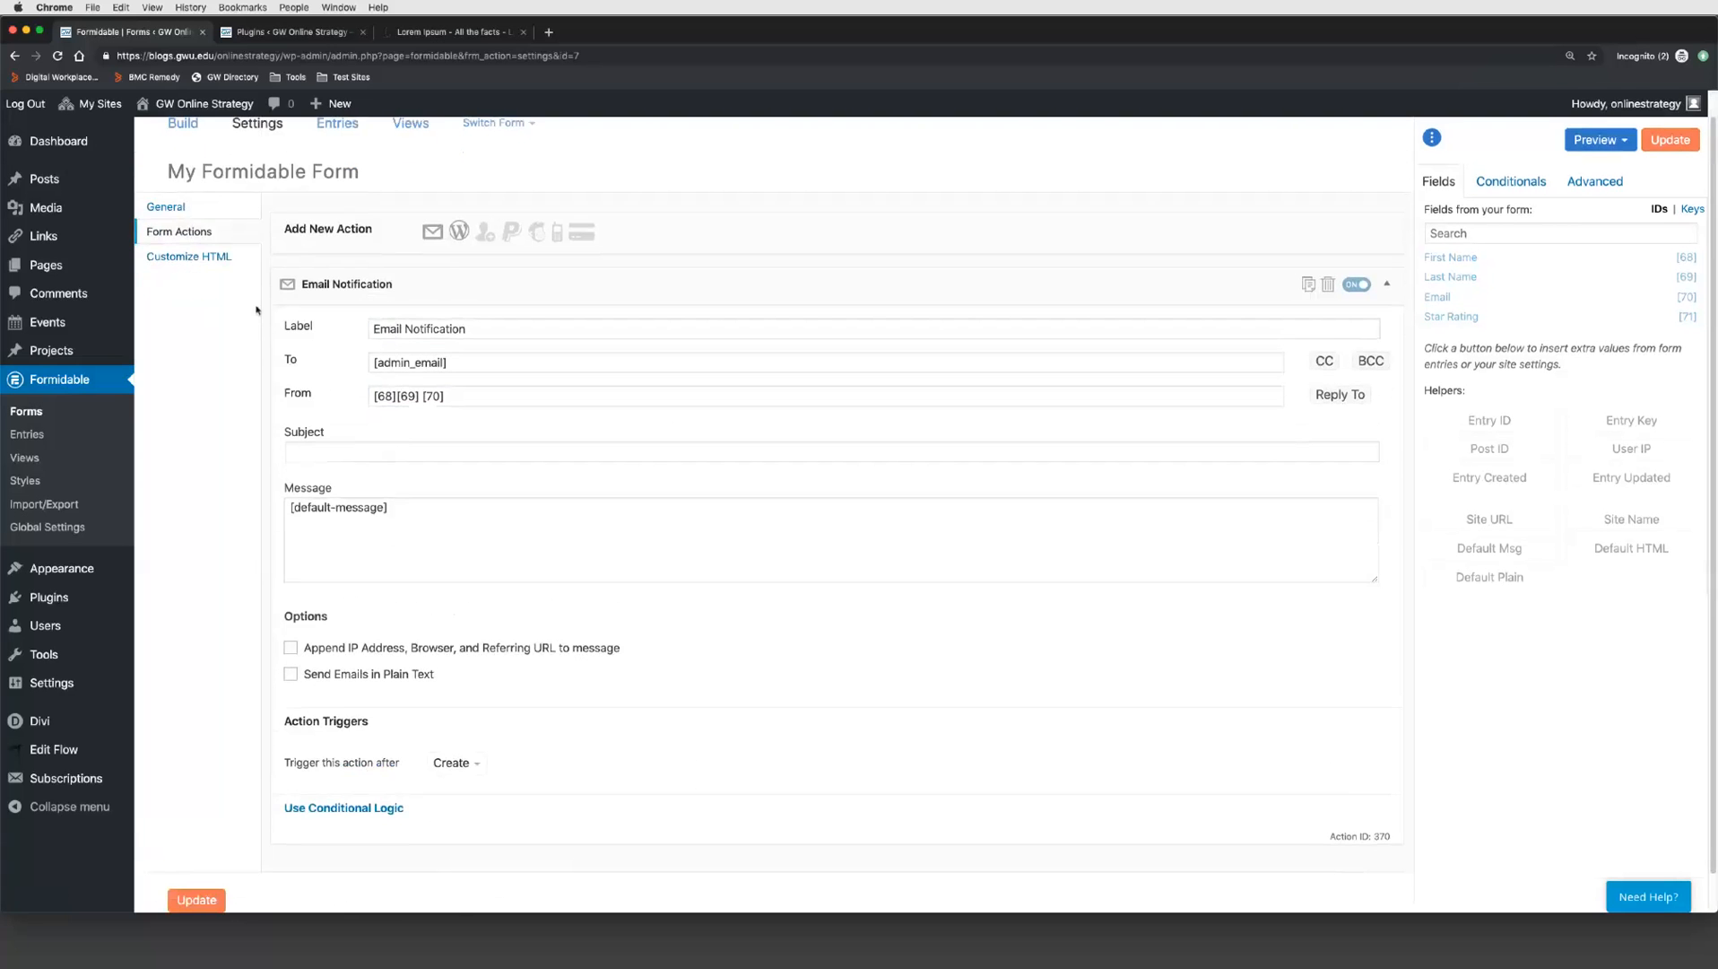
click(189, 256)
scroll(622, 450, down, 1)
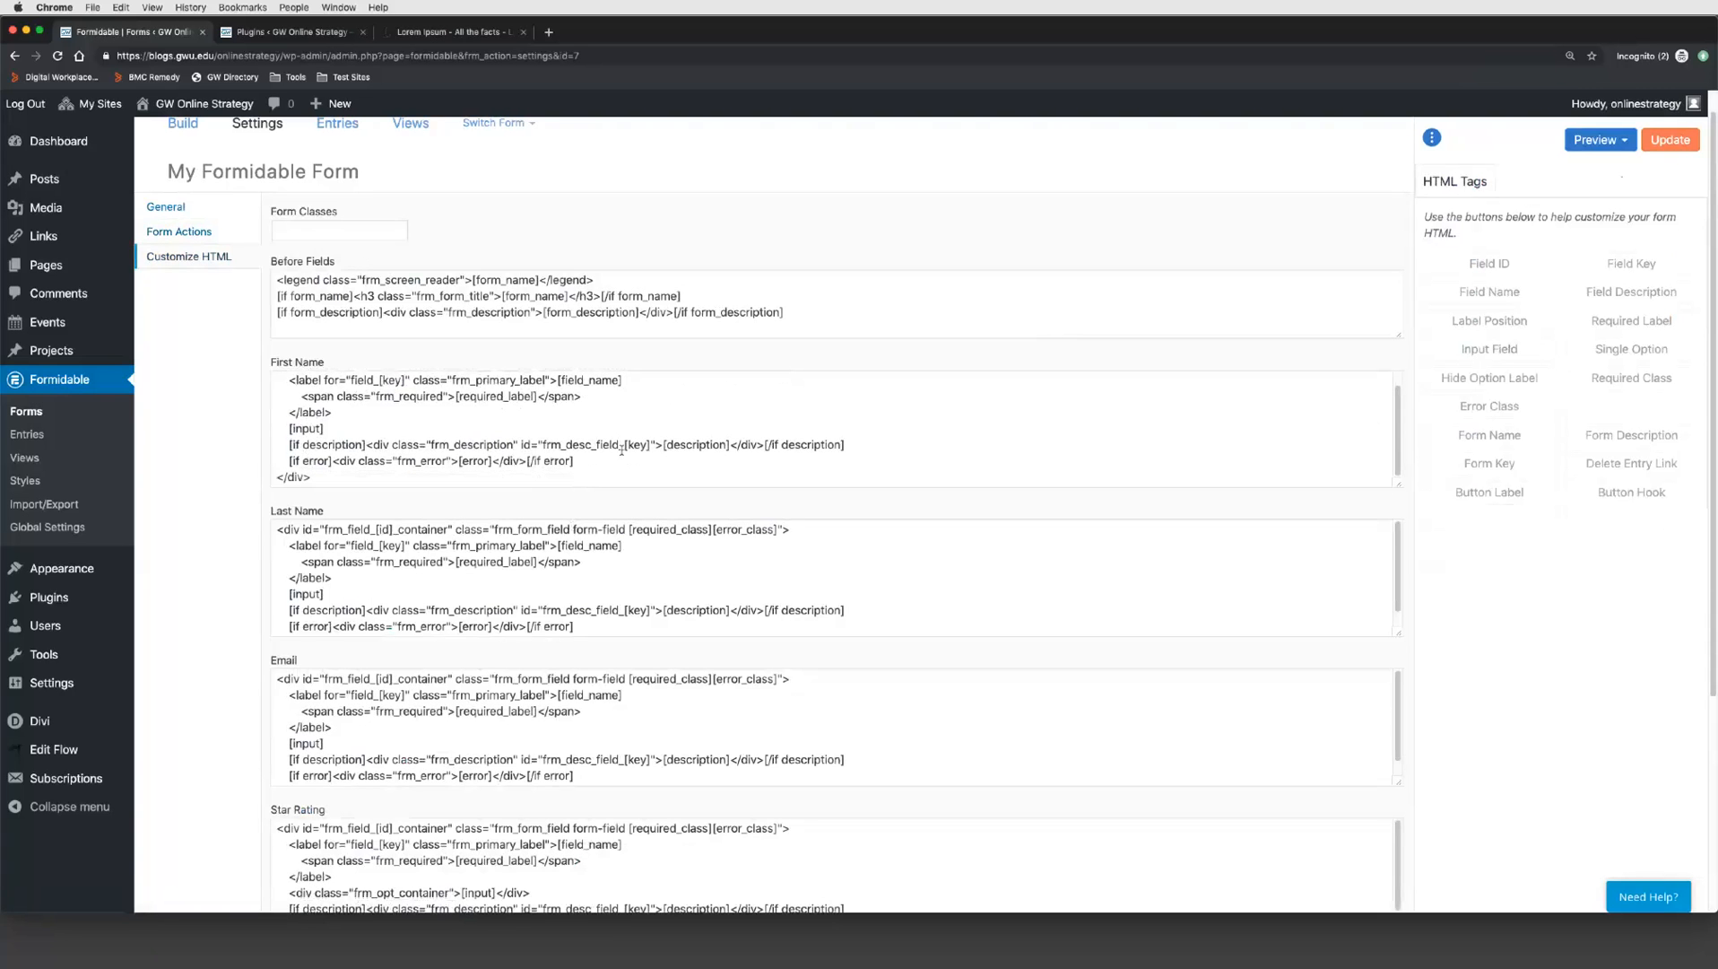
scroll(261, 643, down, 5)
scroll(256, 643, up, 5)
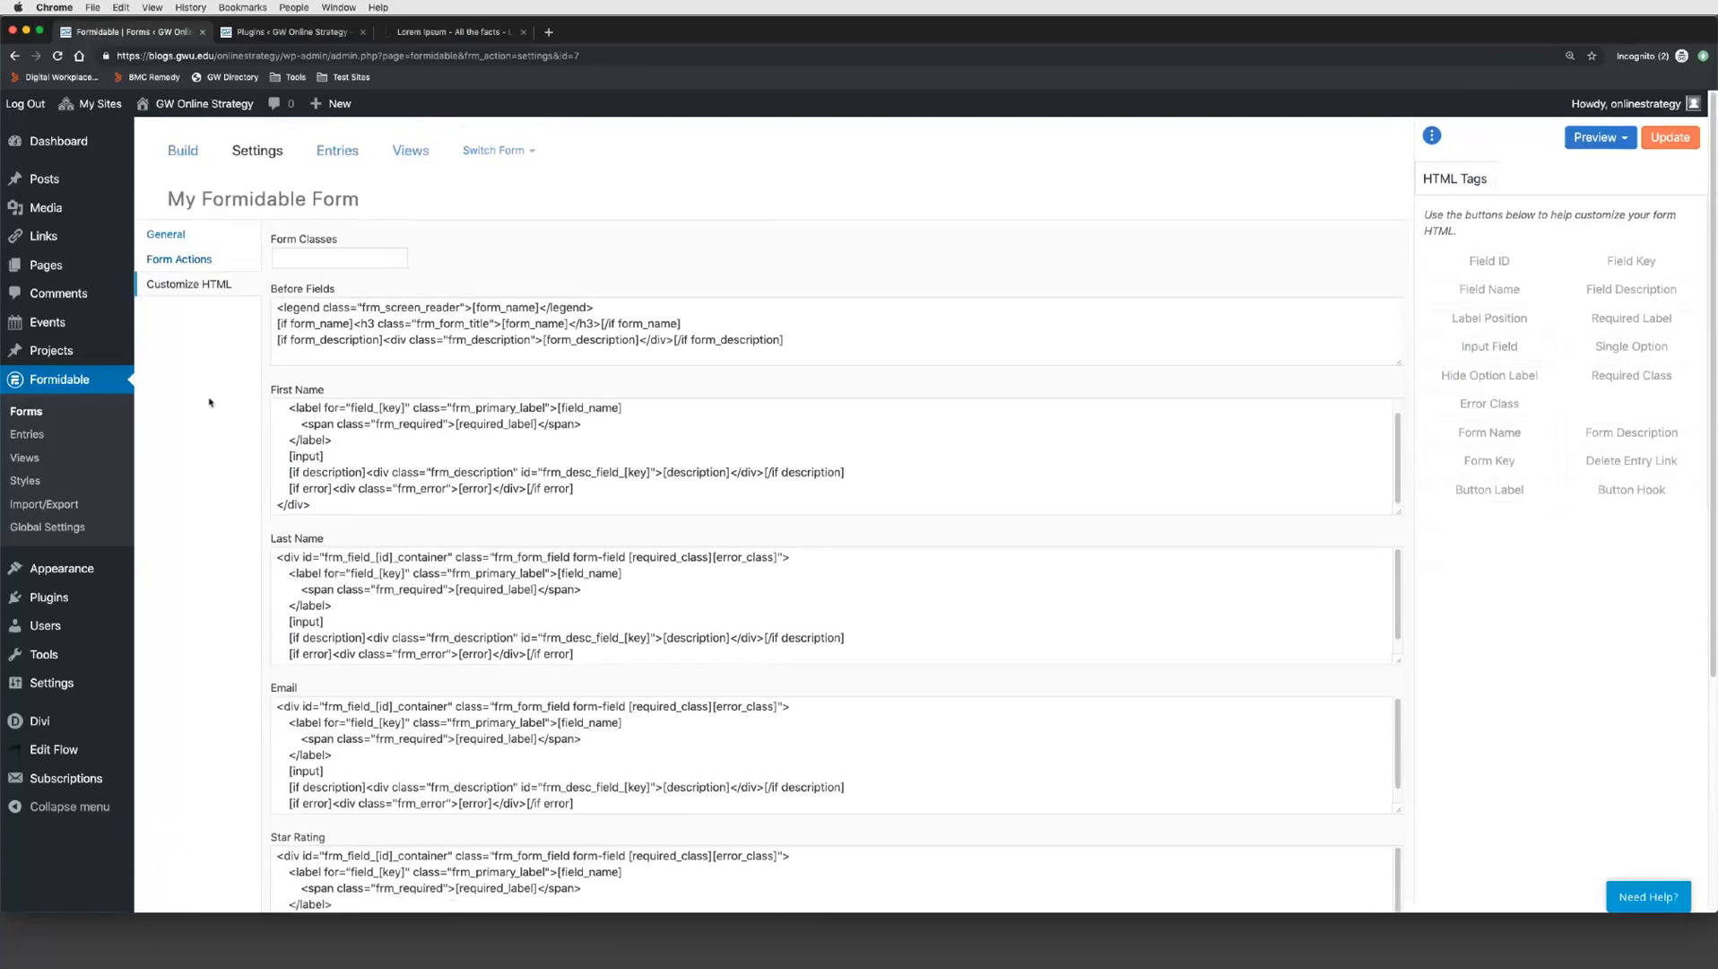
Step: Save the form's updated settings and open the entries list of My Formidable Form
scroll(172, 538, down, 5)
click(185, 861)
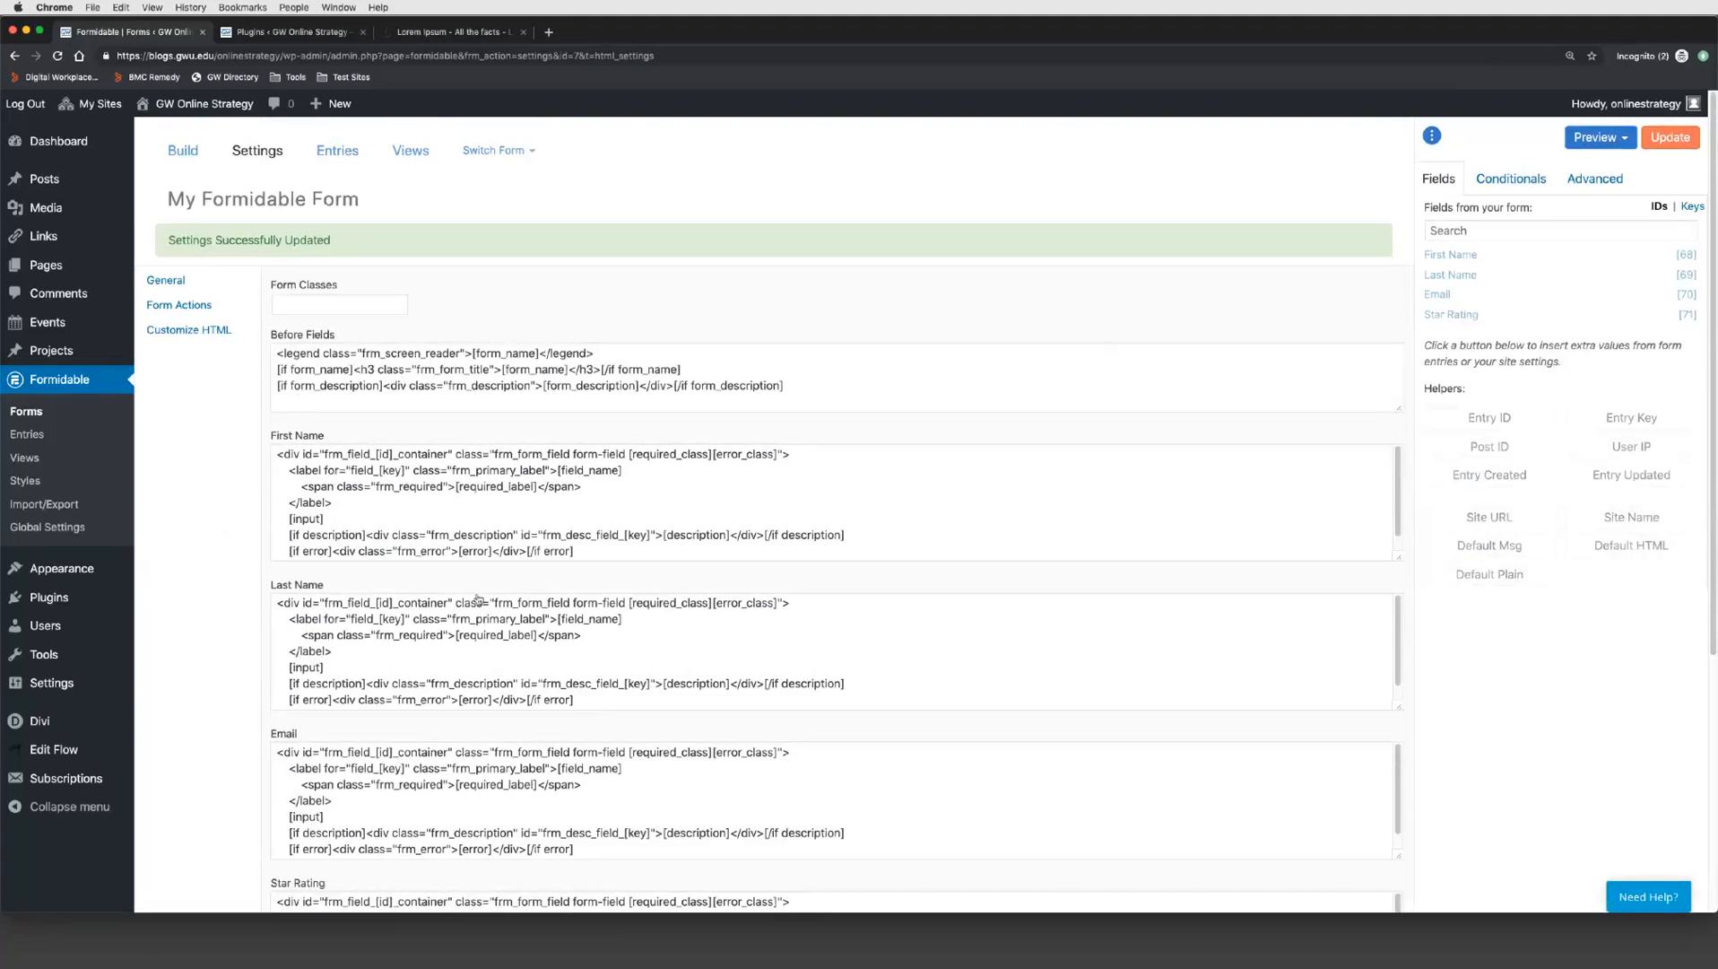
click(336, 155)
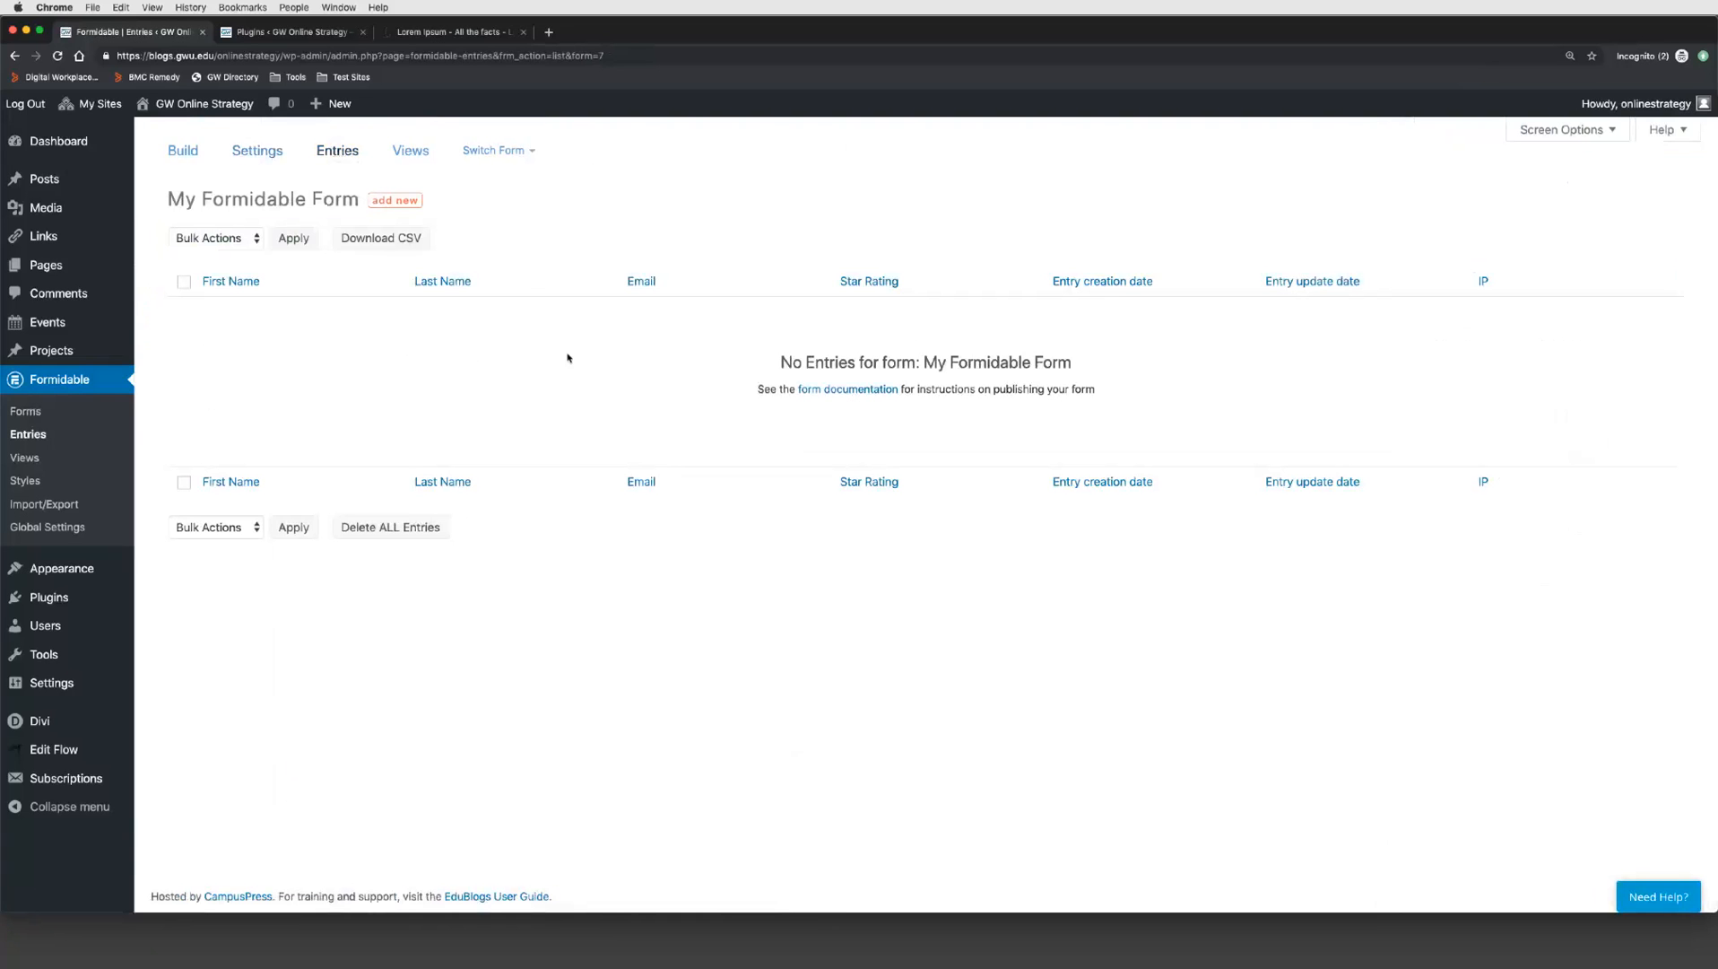
Step: Check the form's views list, switch to the Contact Online Strategy form and open its entries
click(401, 152)
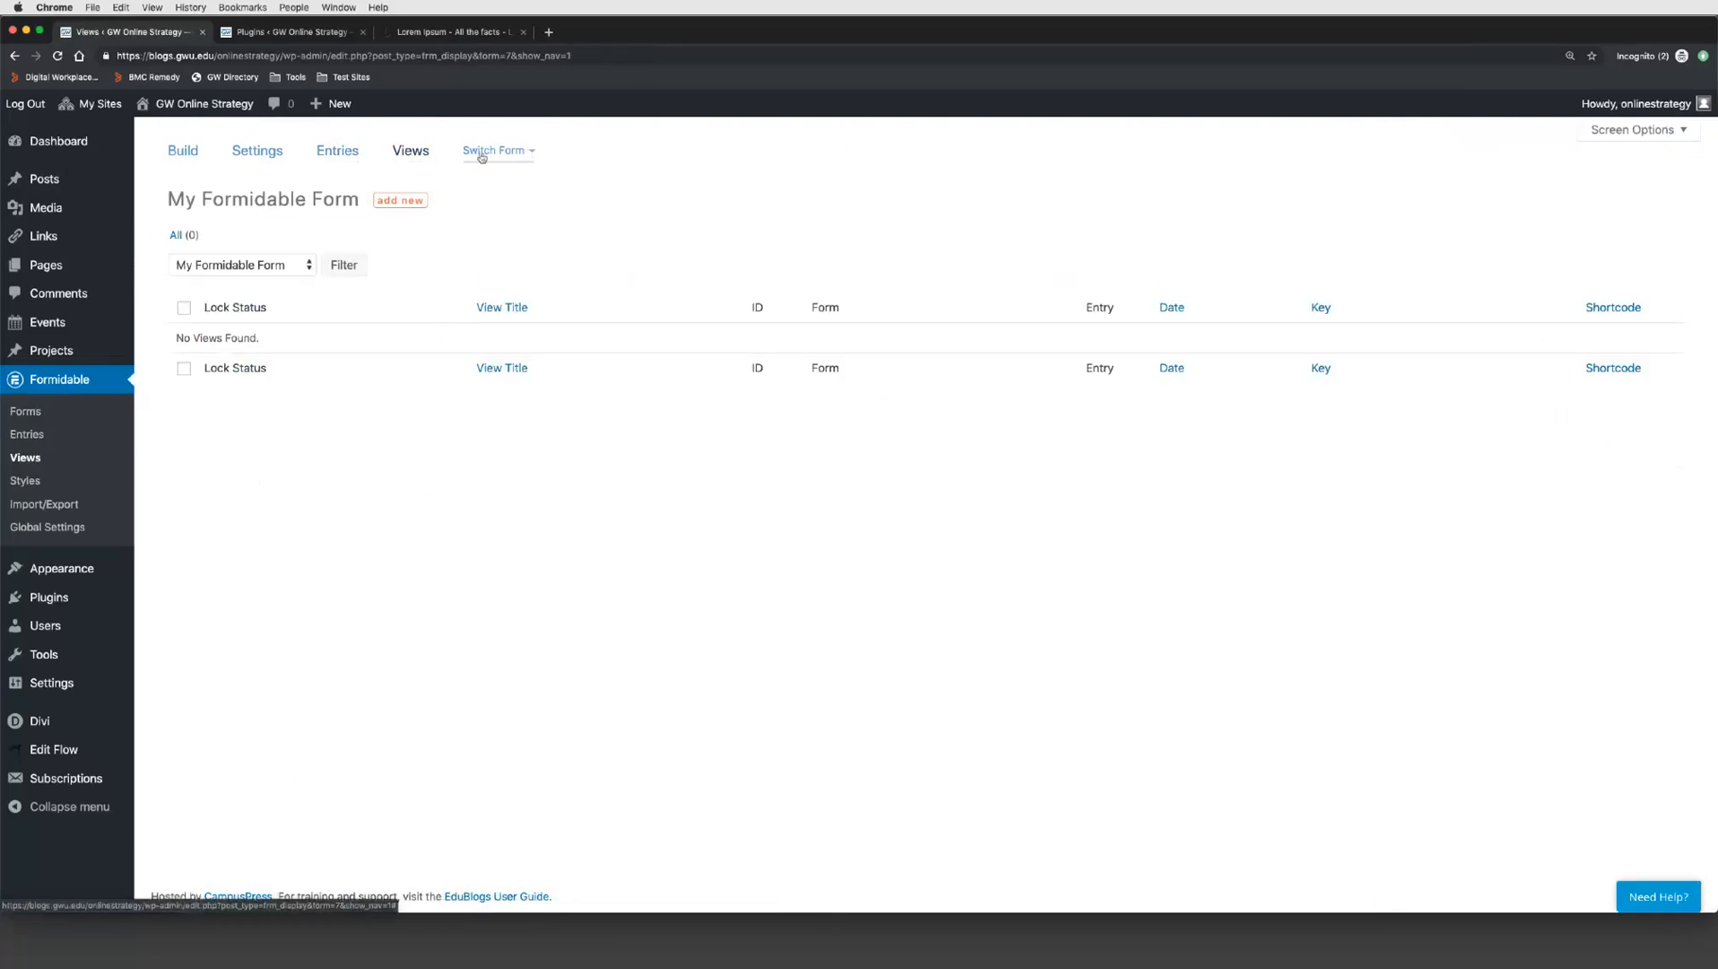
click(510, 152)
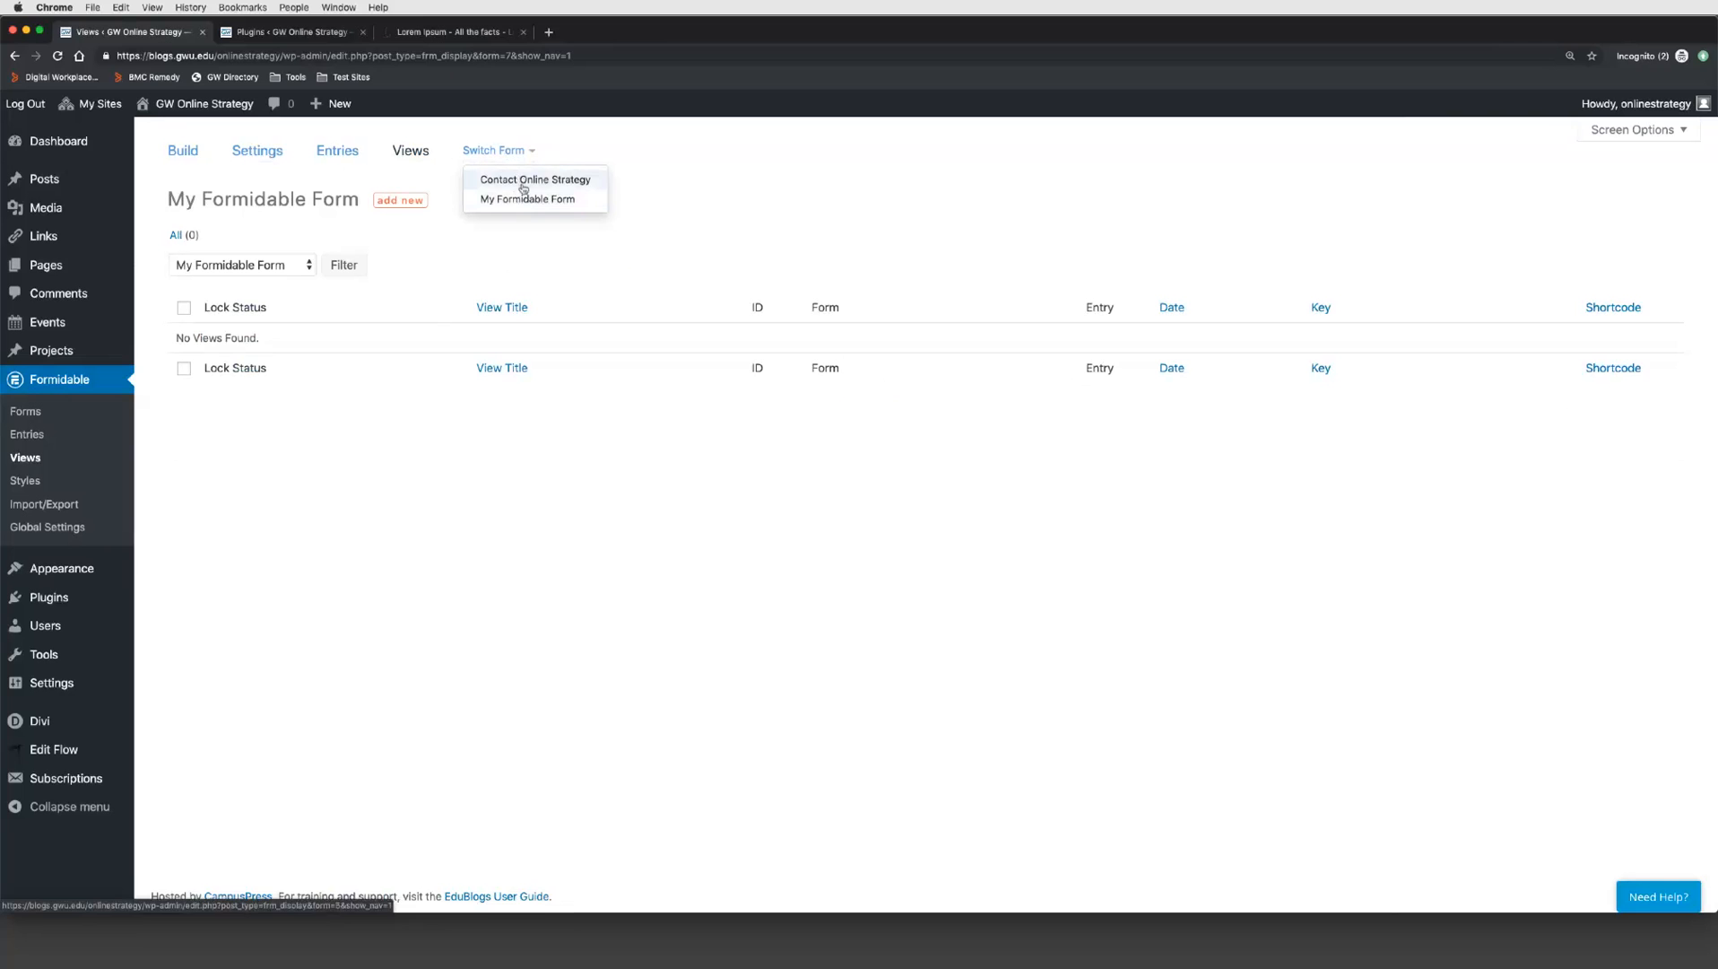
click(522, 180)
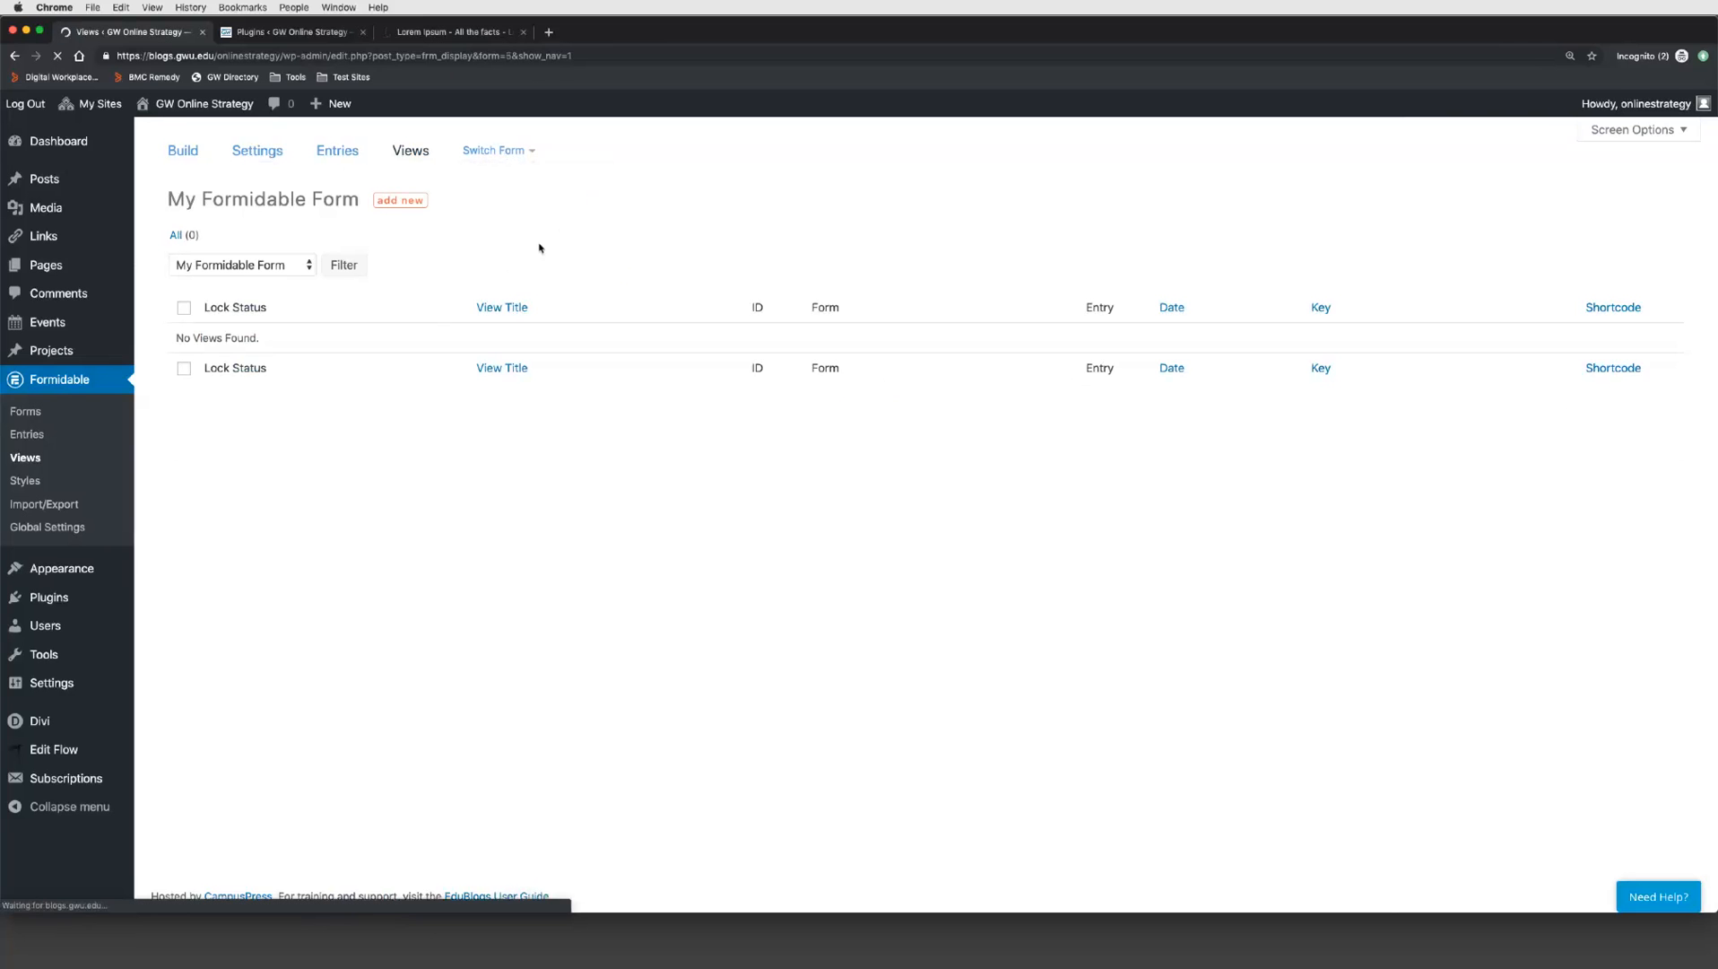
click(361, 155)
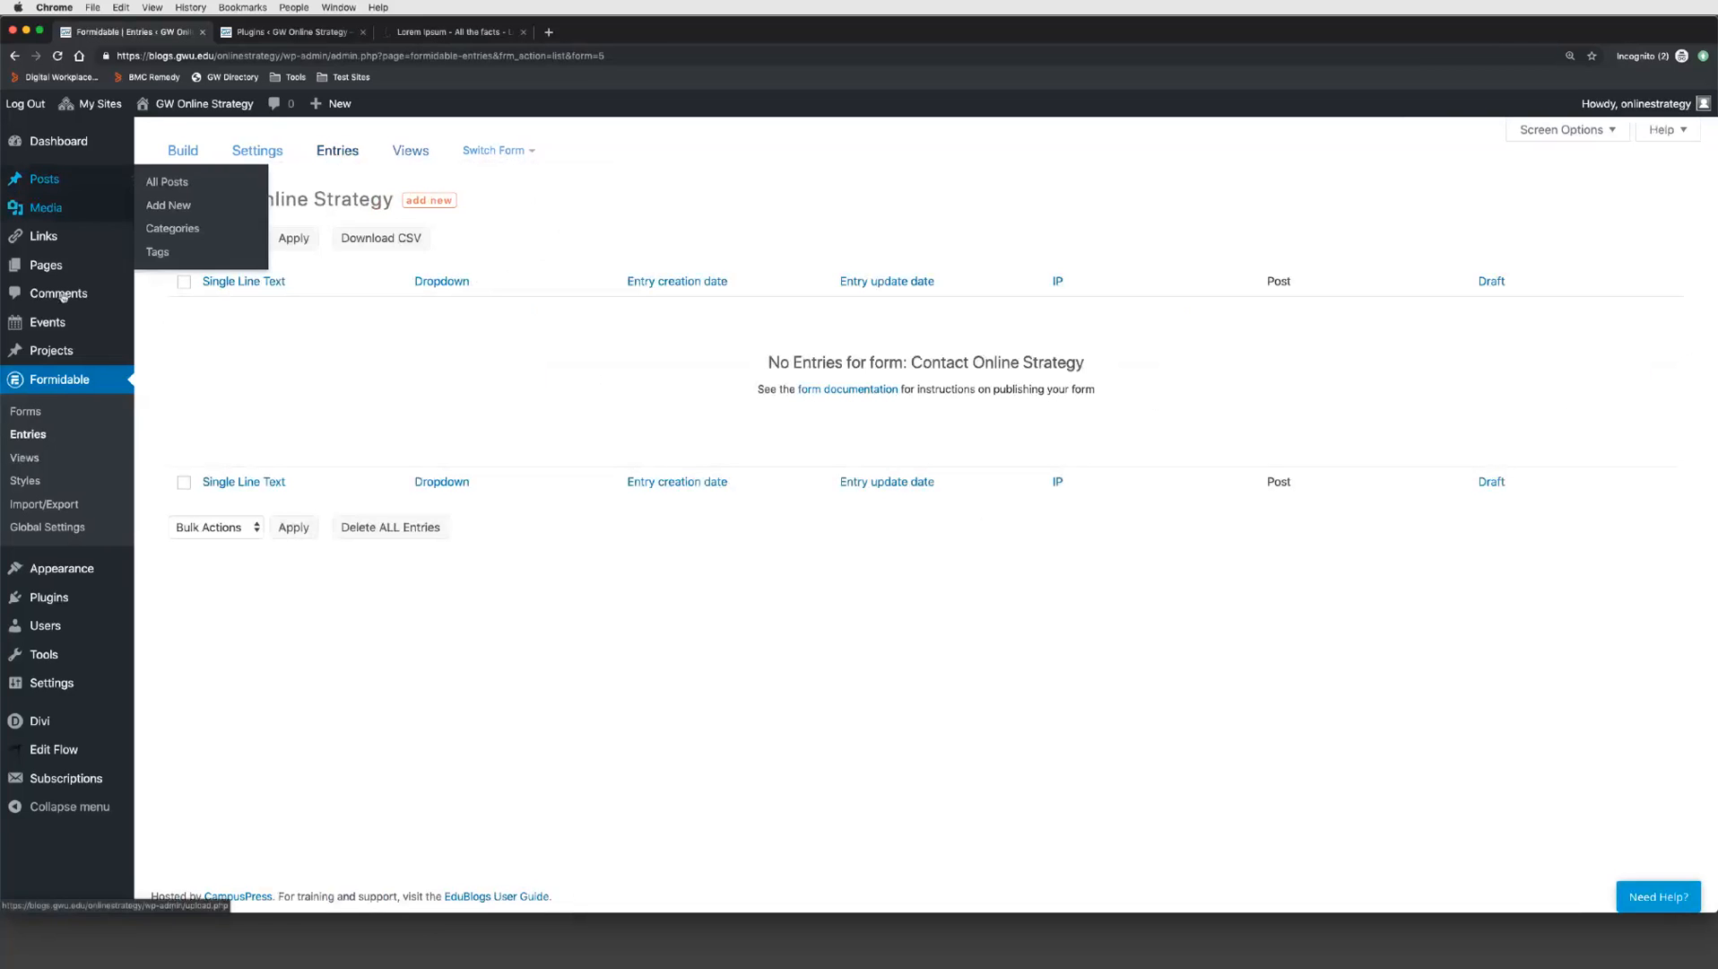
Step: Open the existing Contact page from the site's pages for editing
click(47, 268)
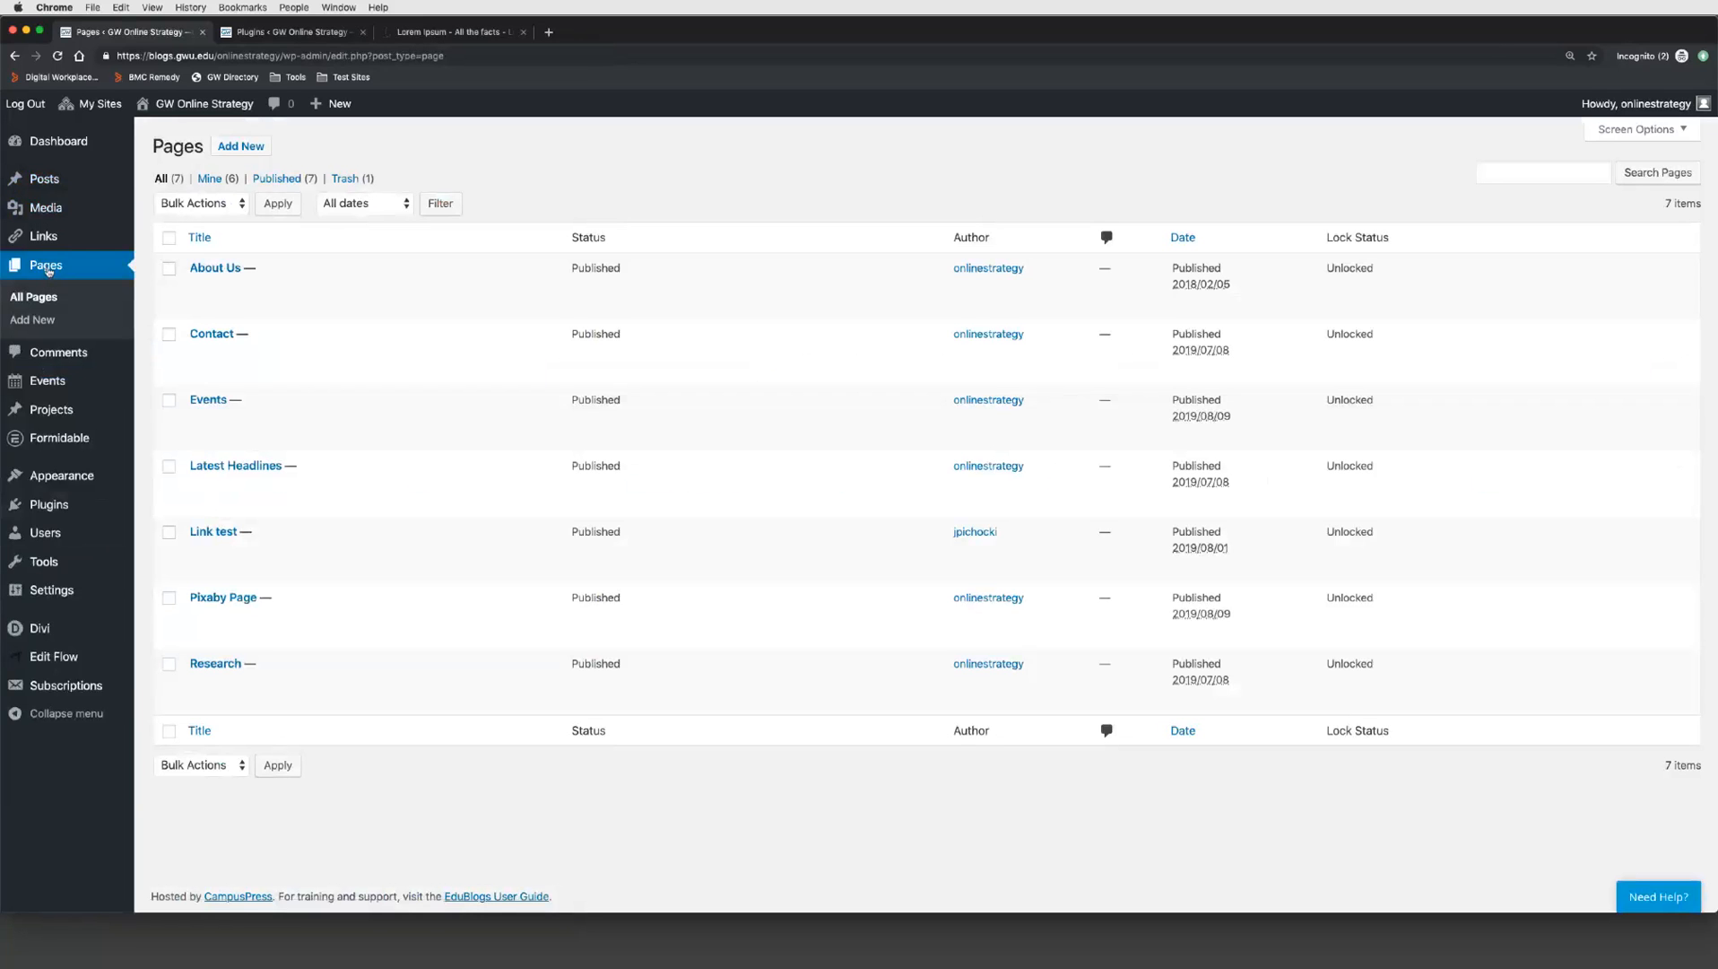
click(206, 334)
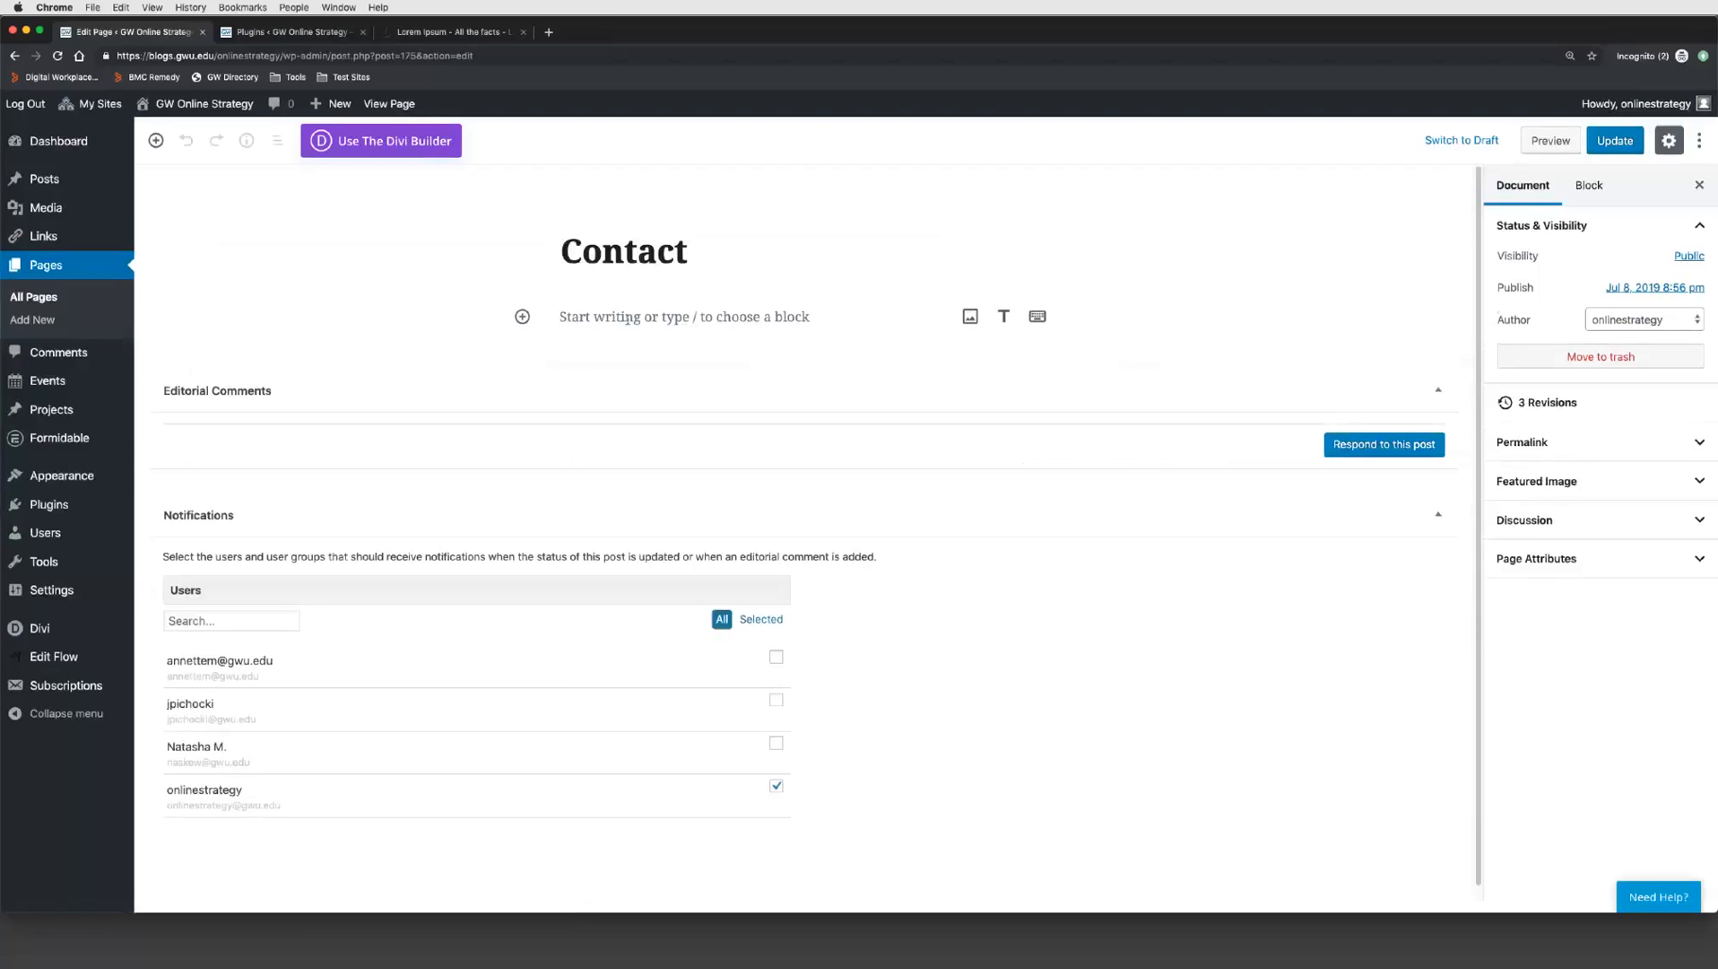
Step: Insert a Formidable Forms block on the Contact page and have it display the Contact Online Strategy form
click(523, 316)
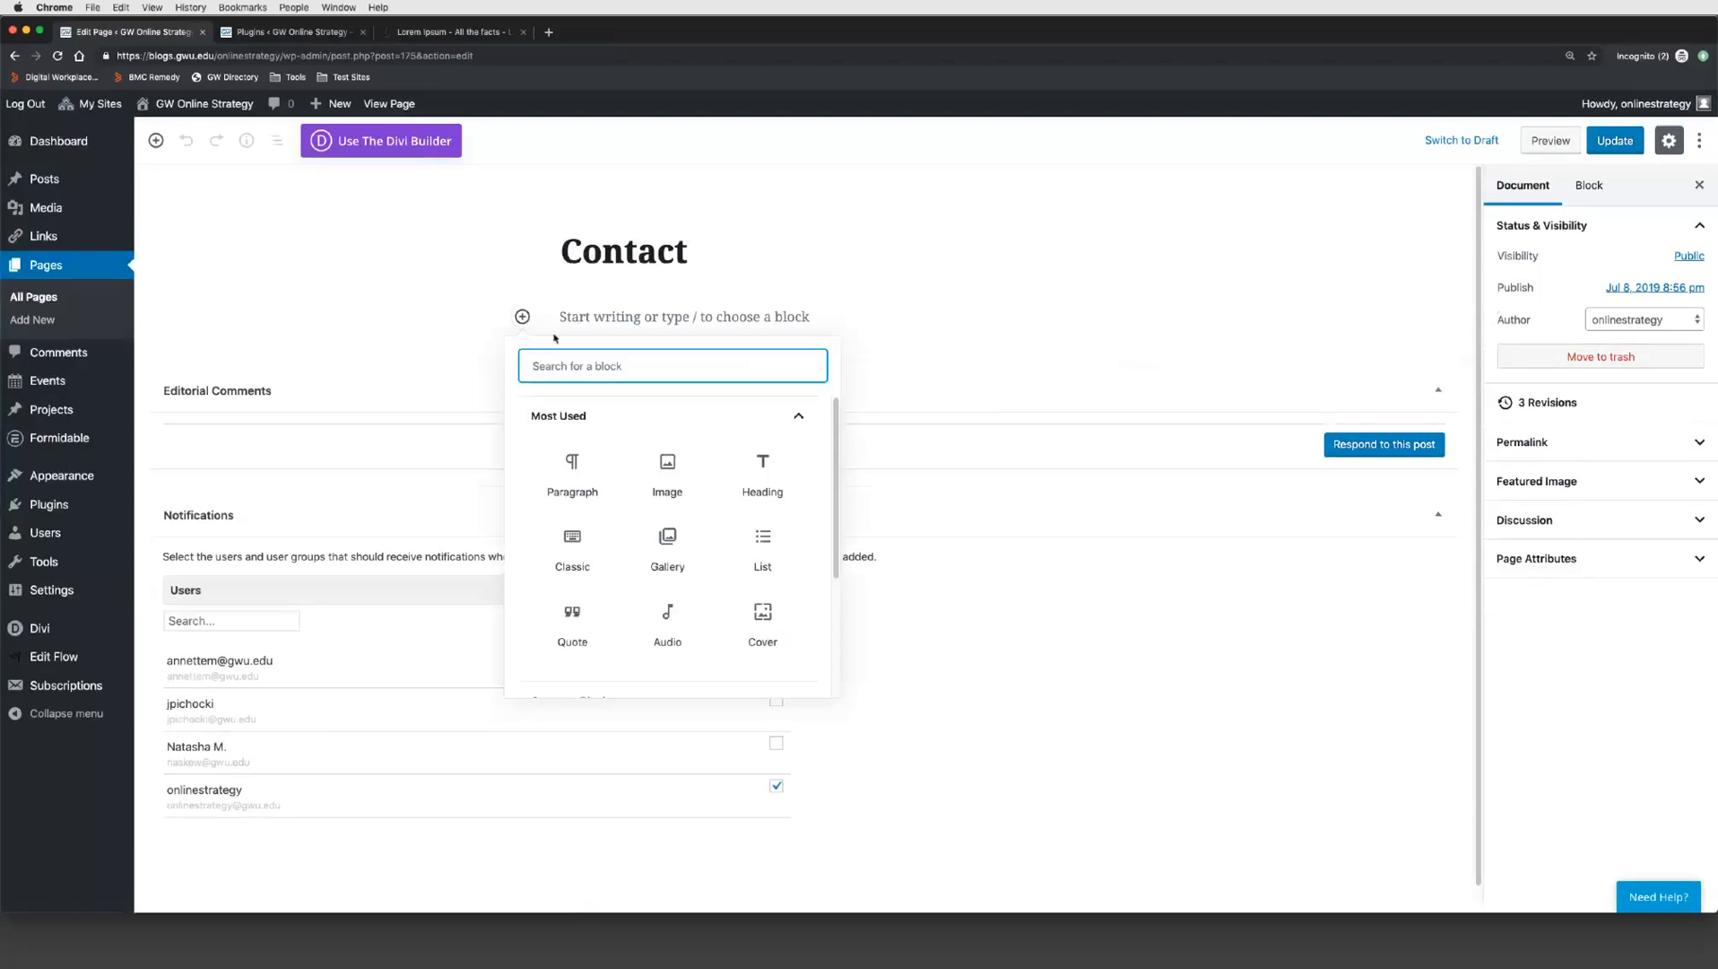
text(form)
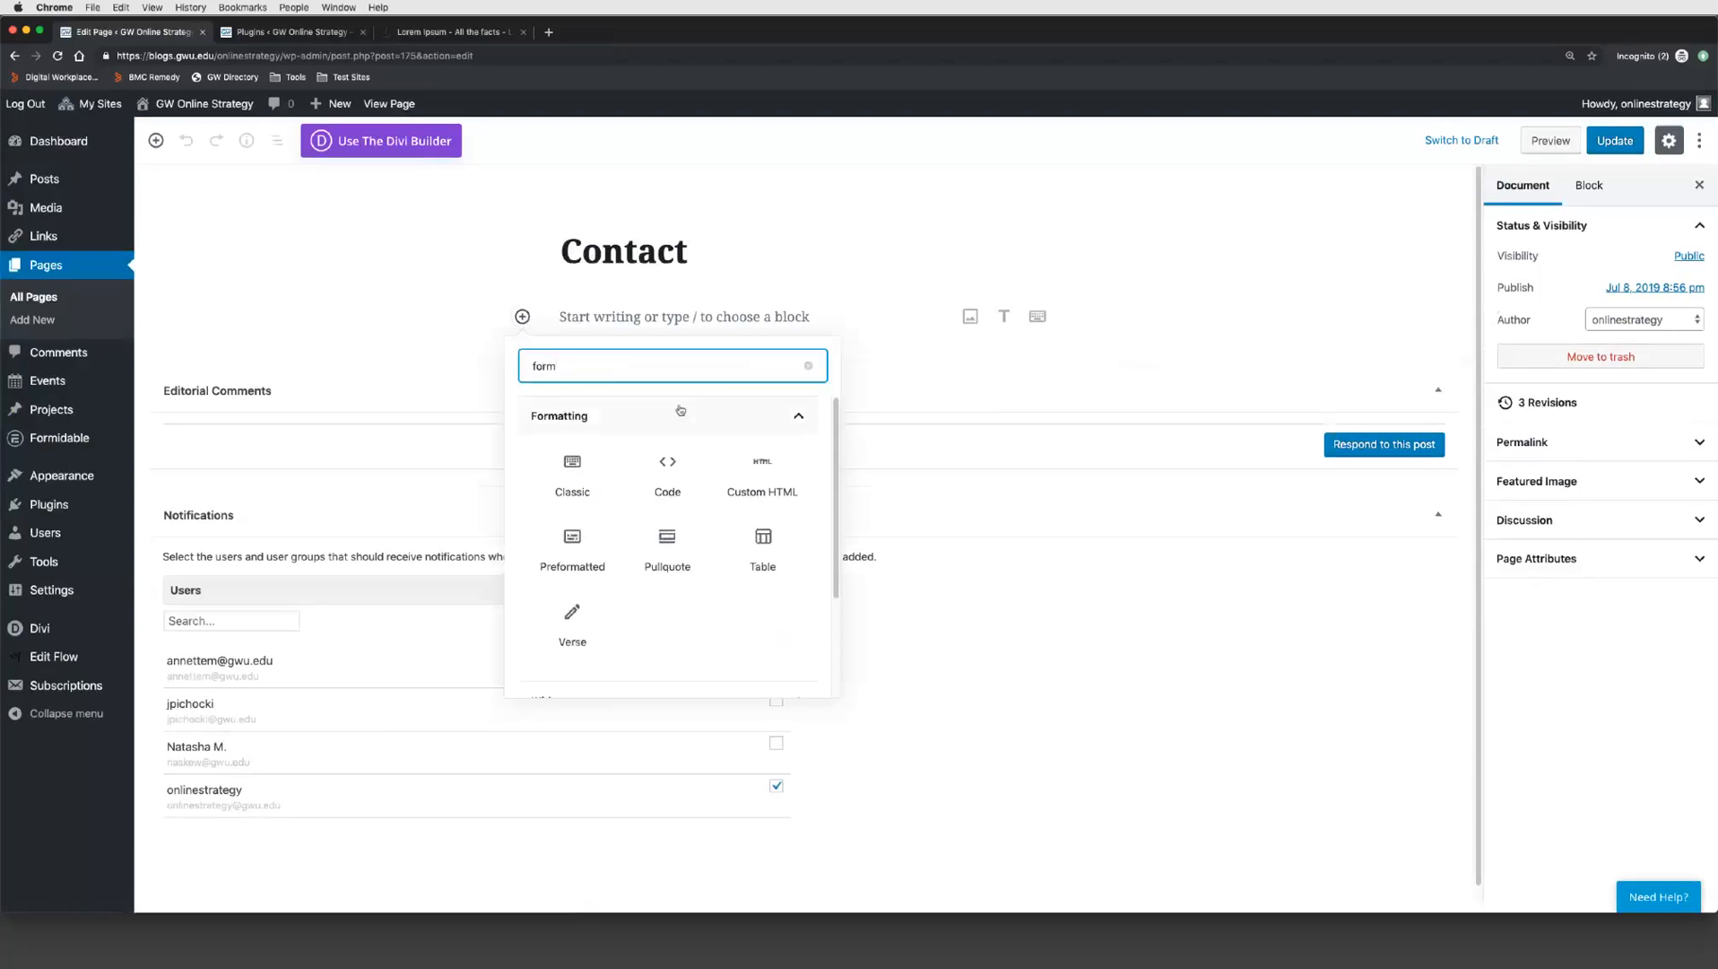
text(i)
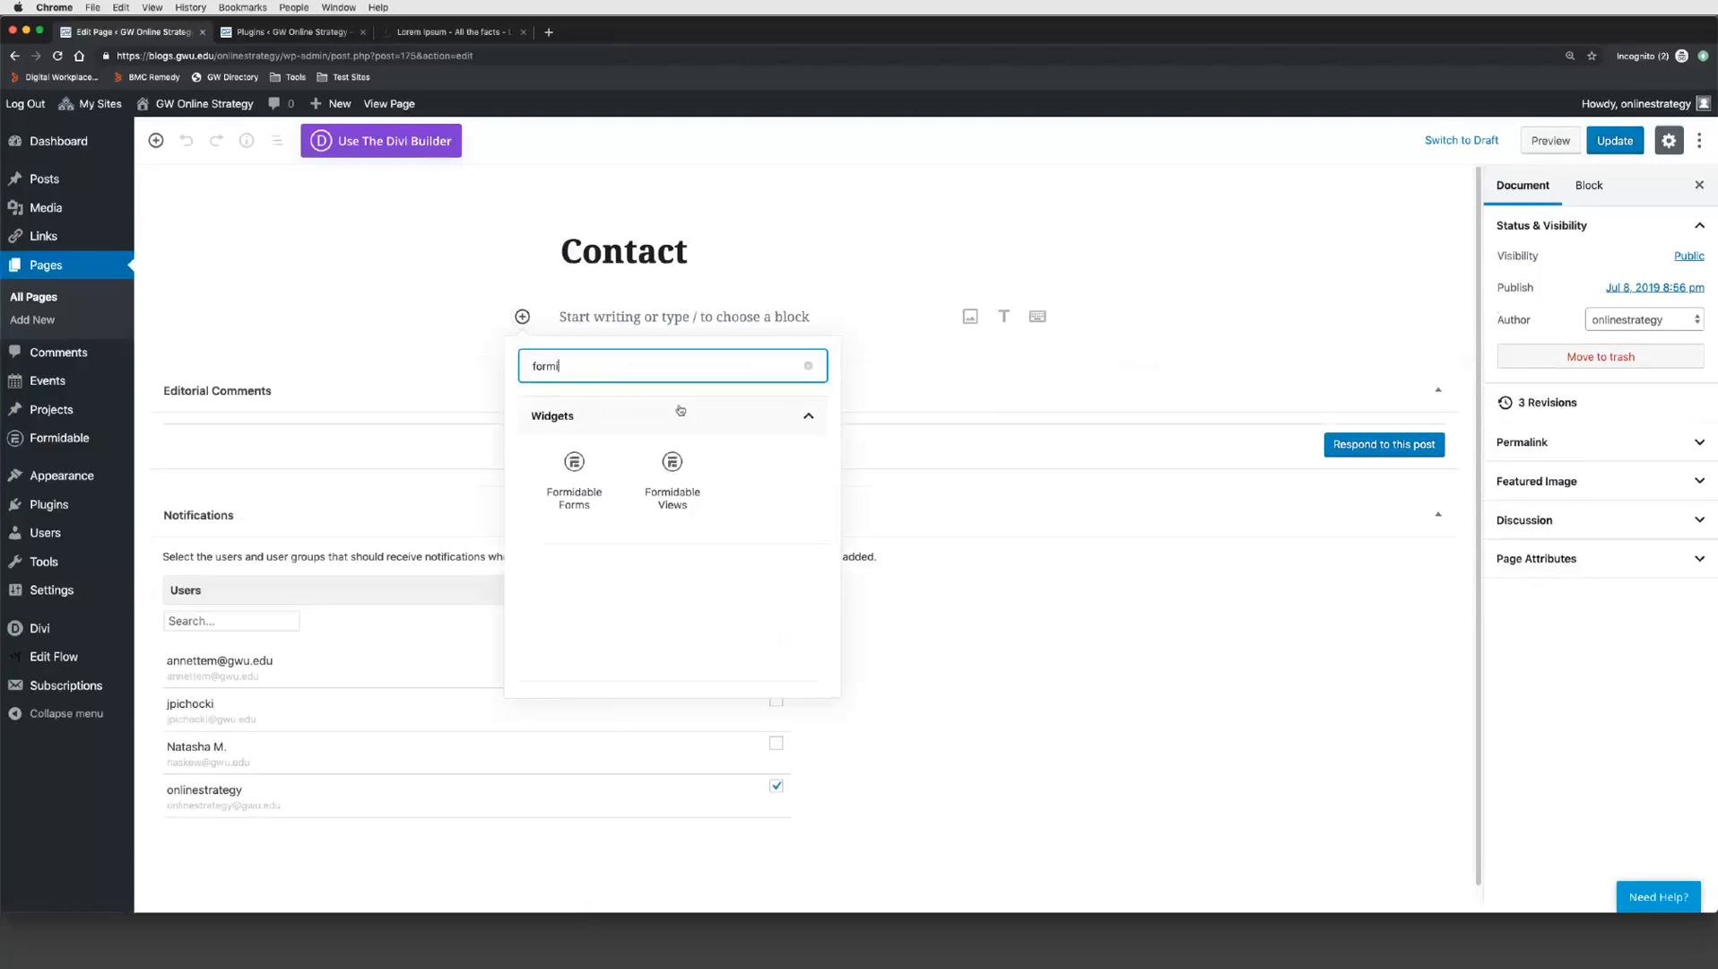
click(574, 466)
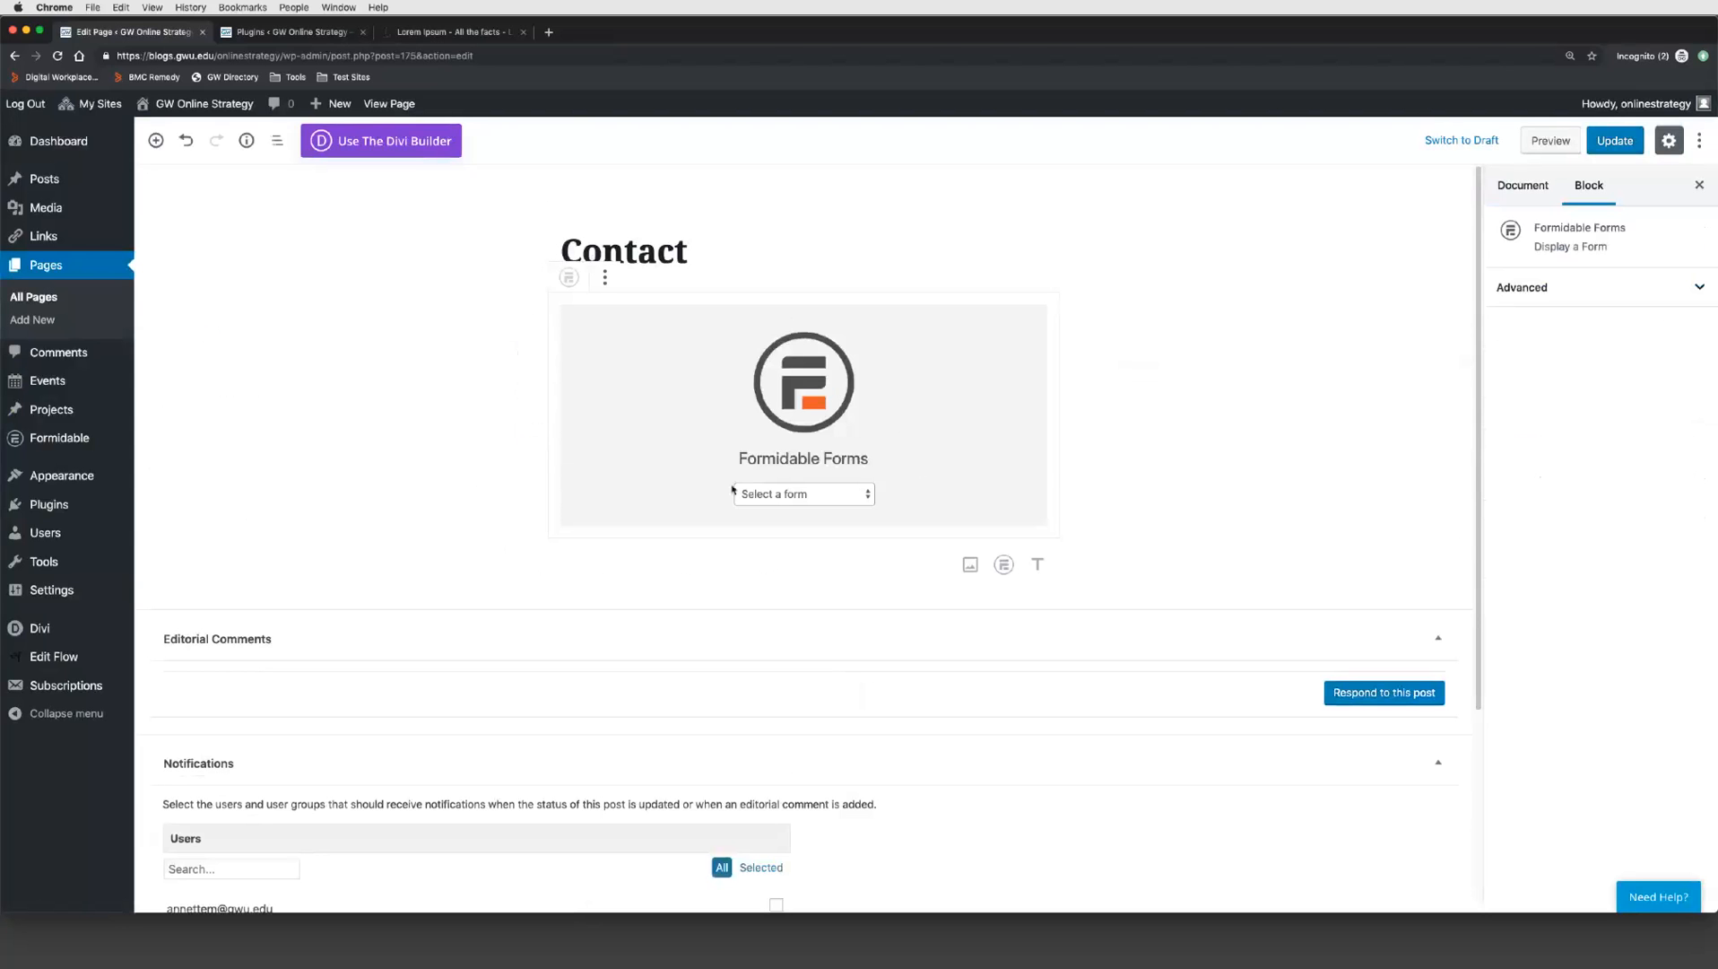
click(843, 500)
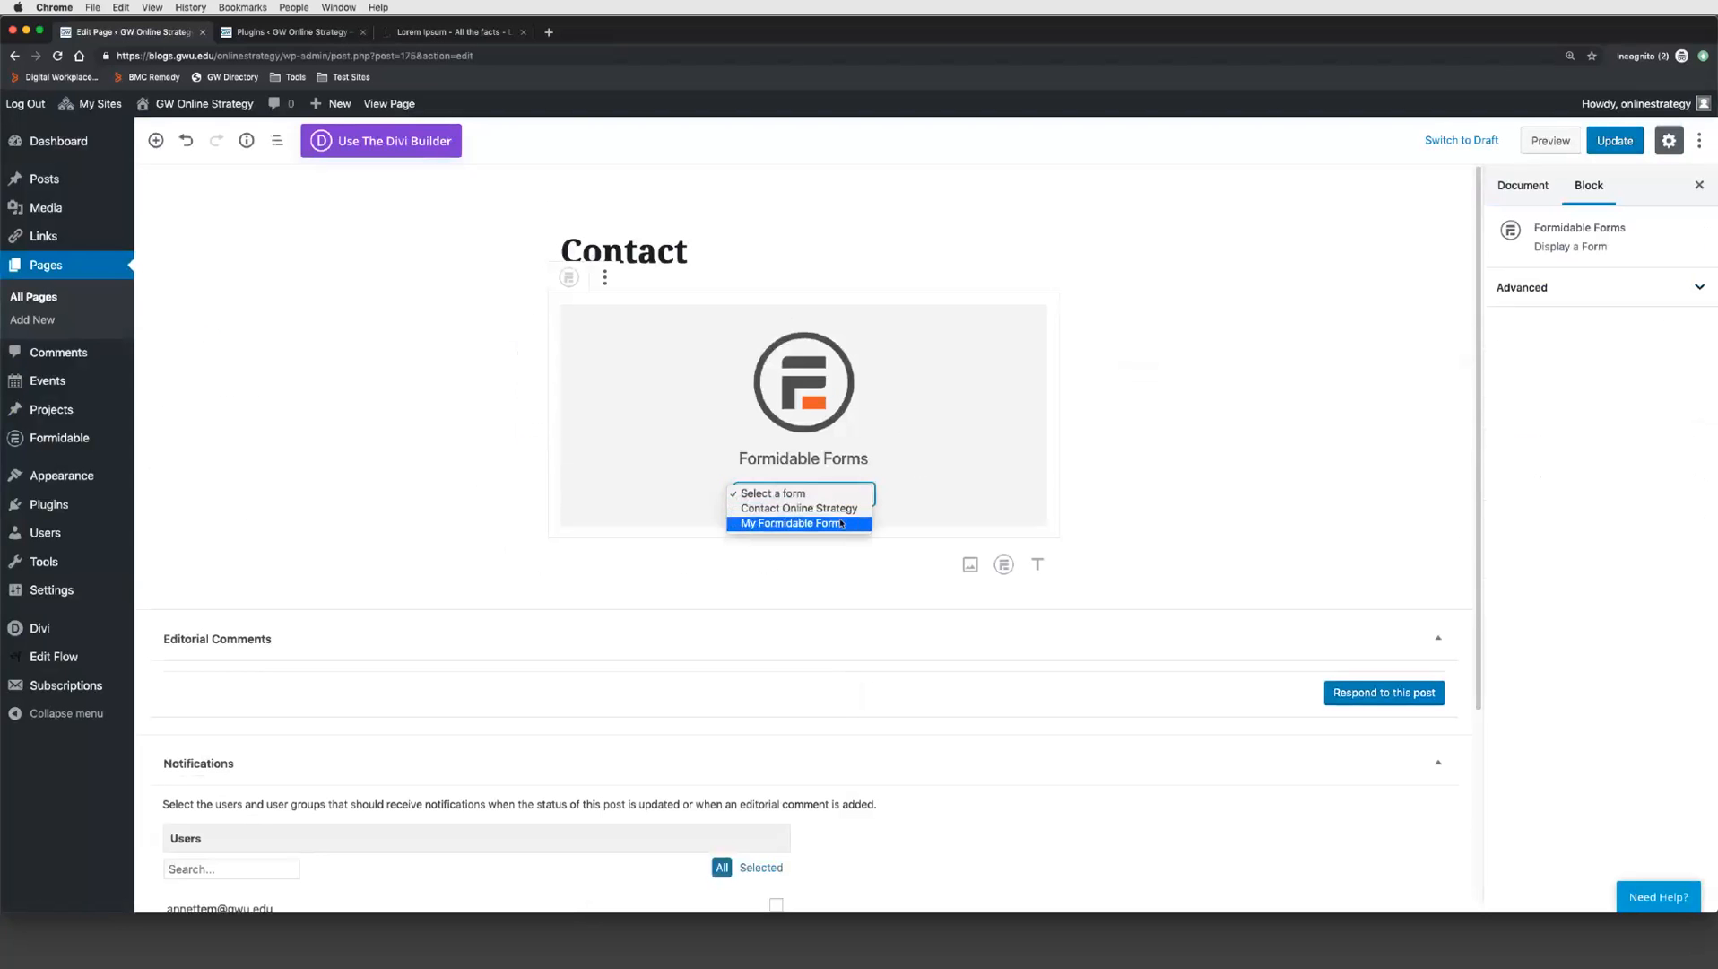
click(752, 509)
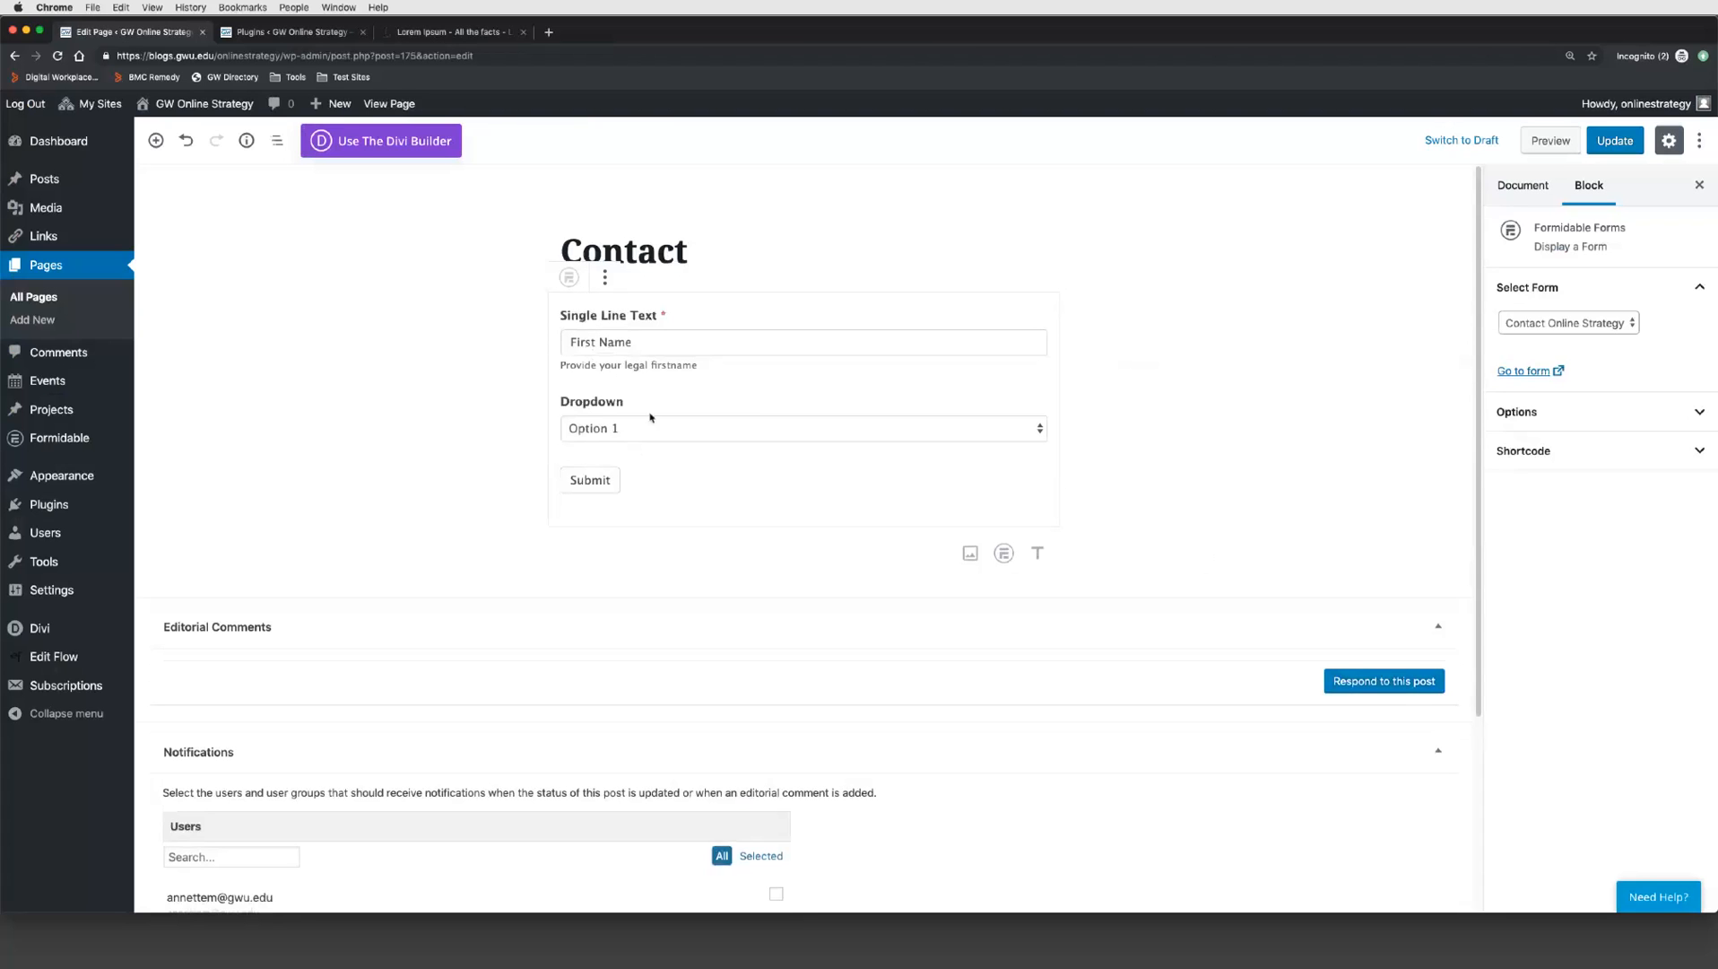
click(604, 280)
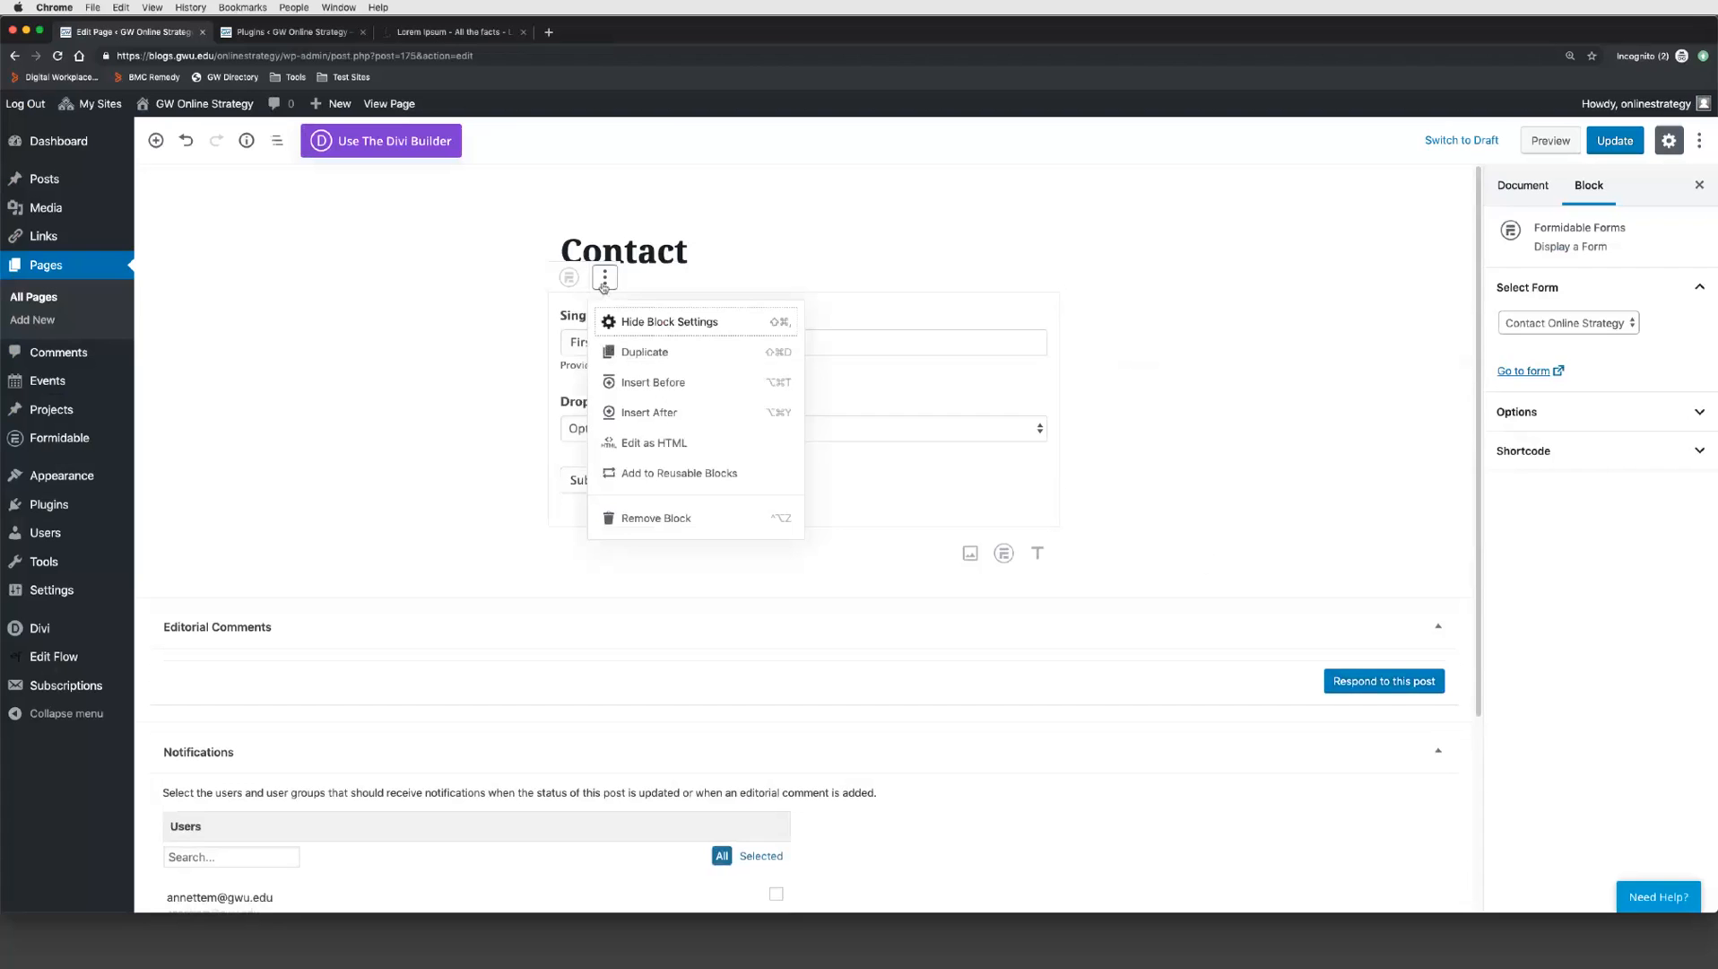
click(575, 332)
click(569, 284)
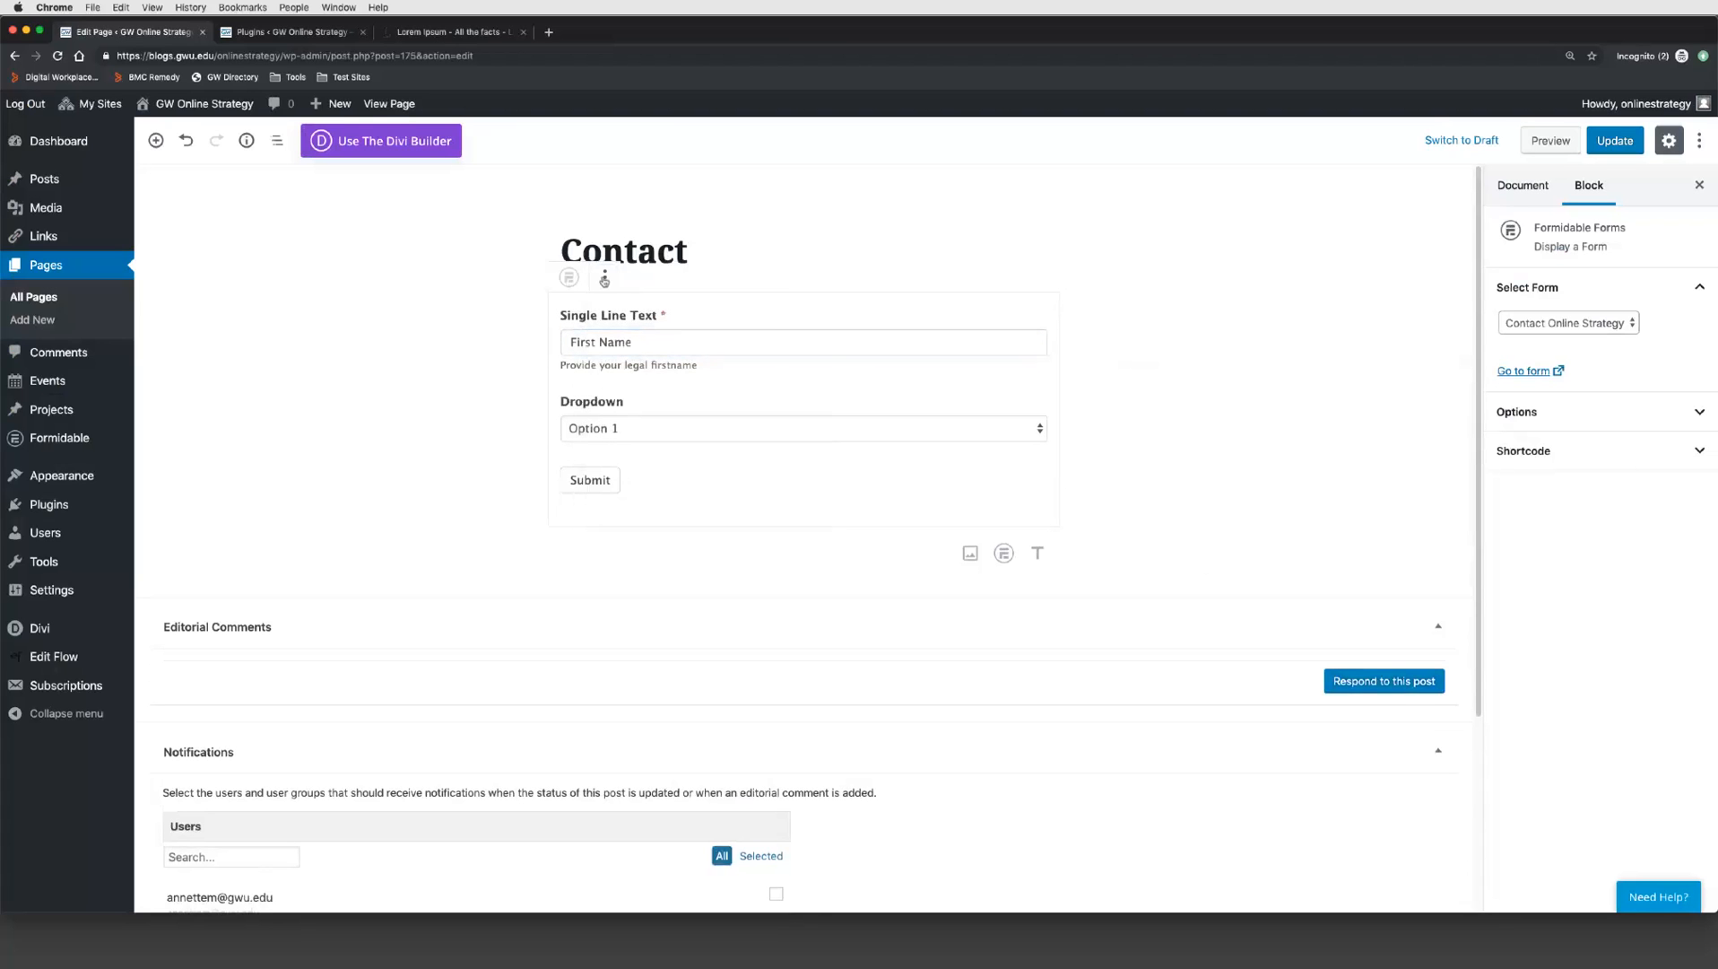
click(604, 278)
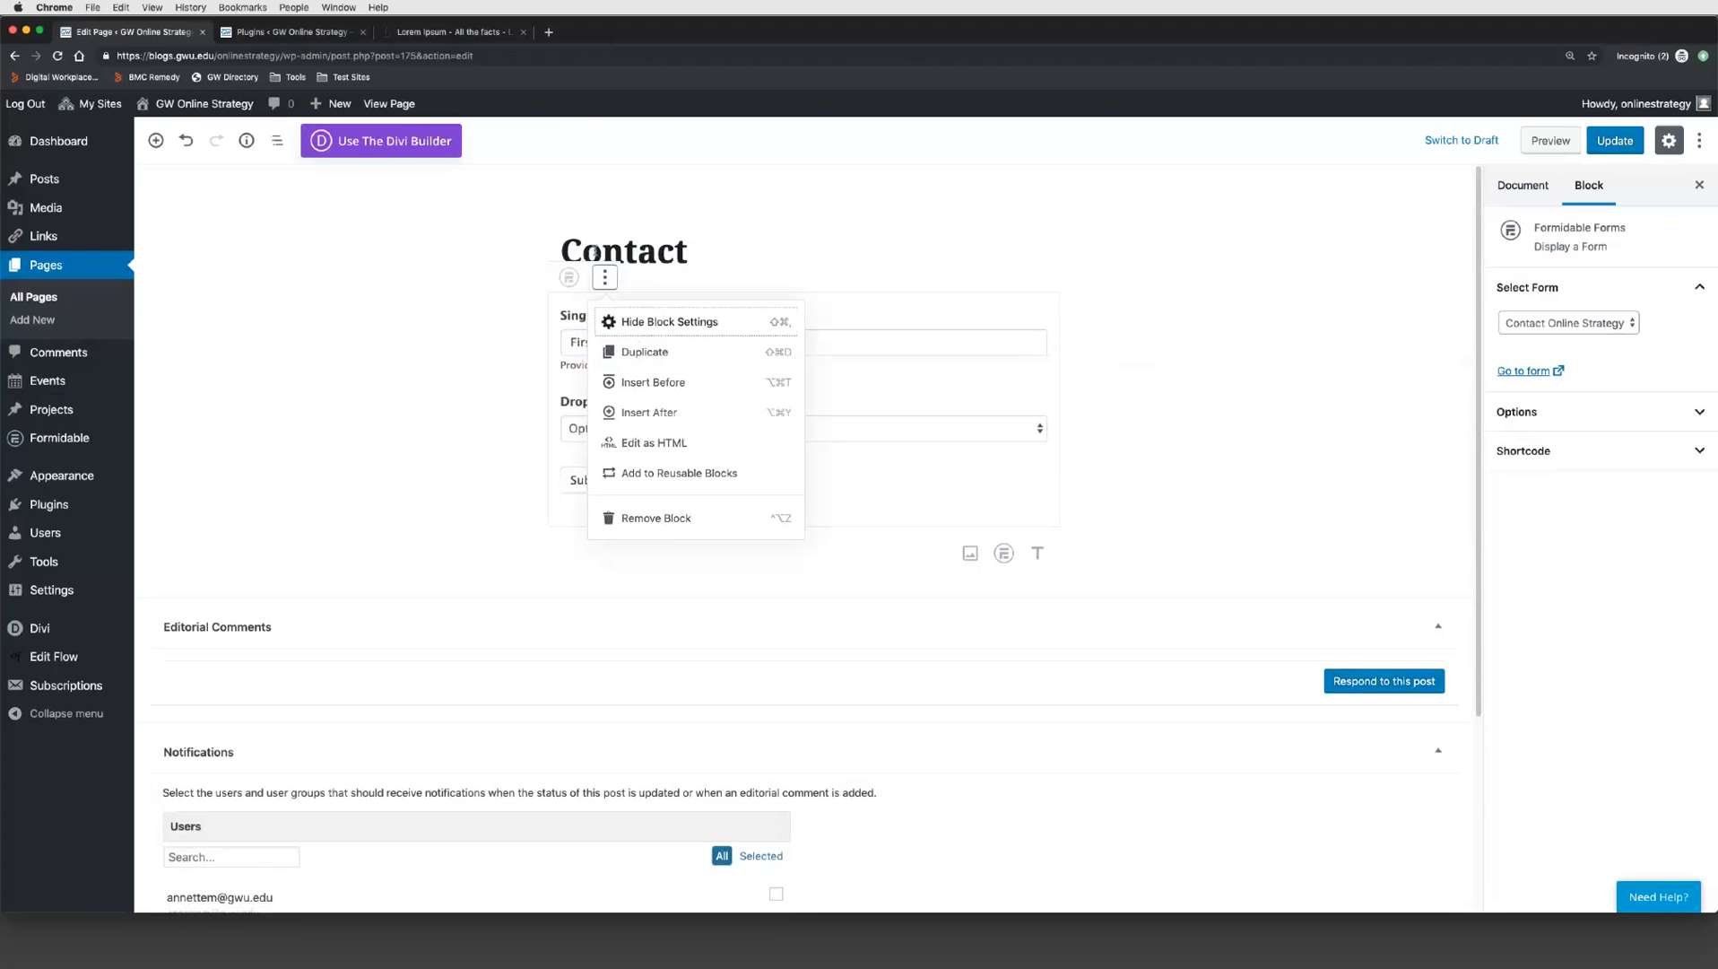
click(604, 278)
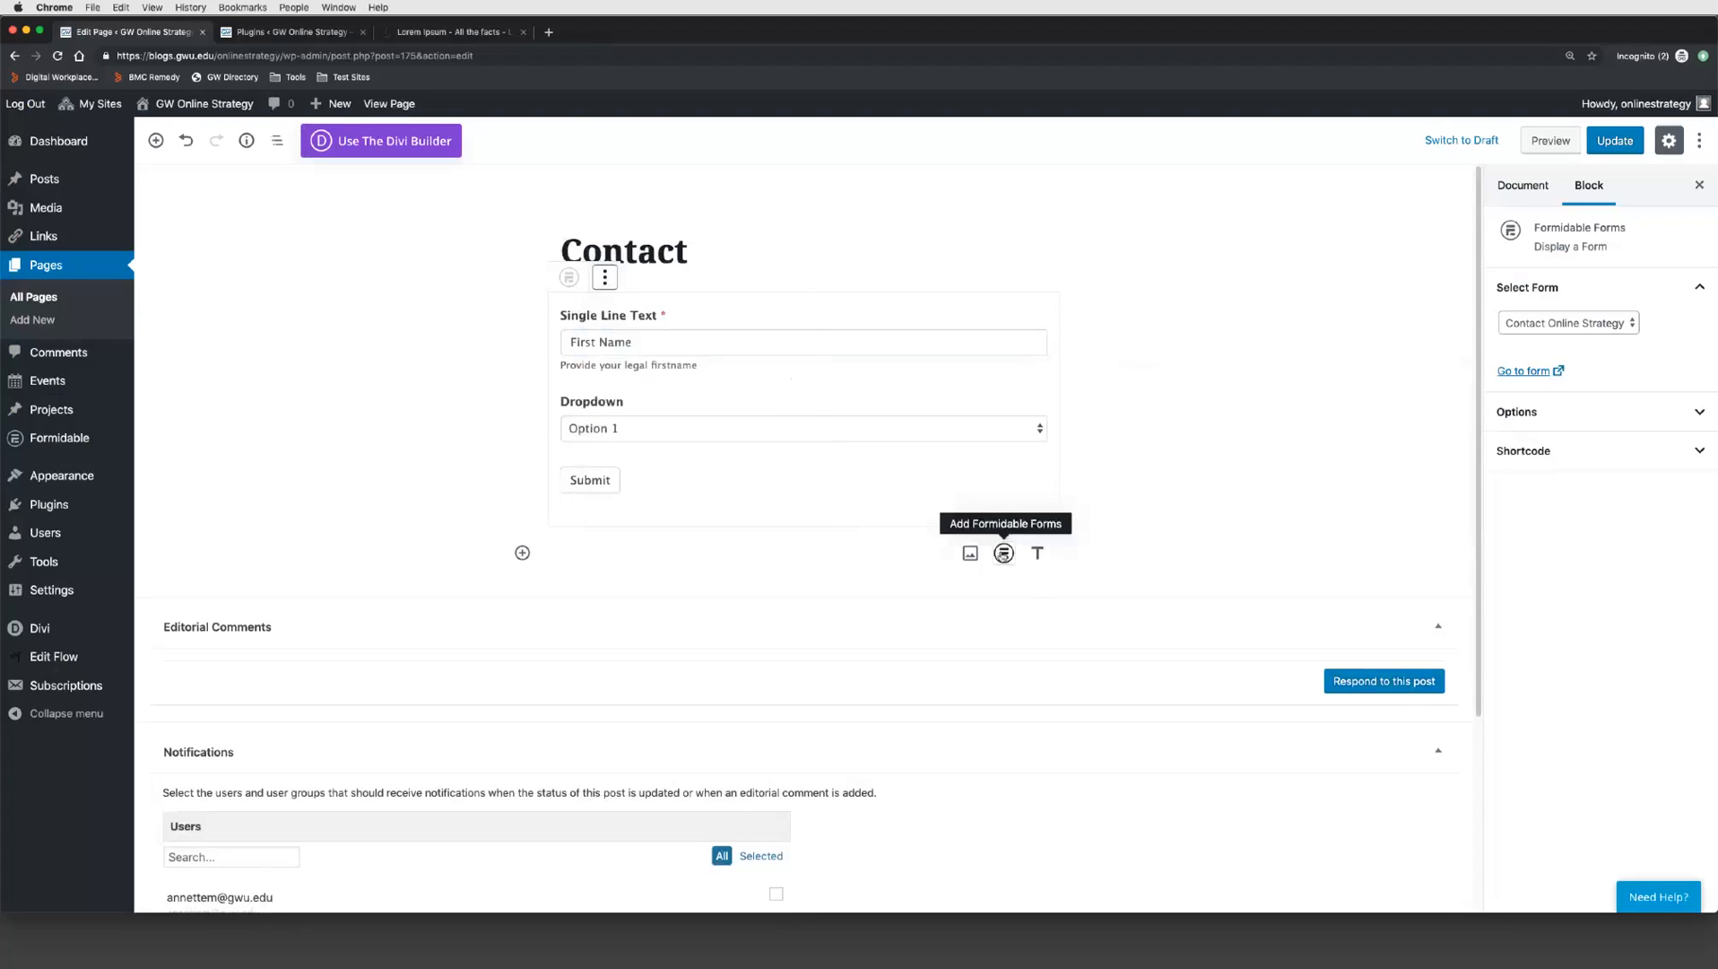
Step: Add another Formidable Forms block below the existing one and set it to display My Formidable Form
click(1003, 554)
click(852, 731)
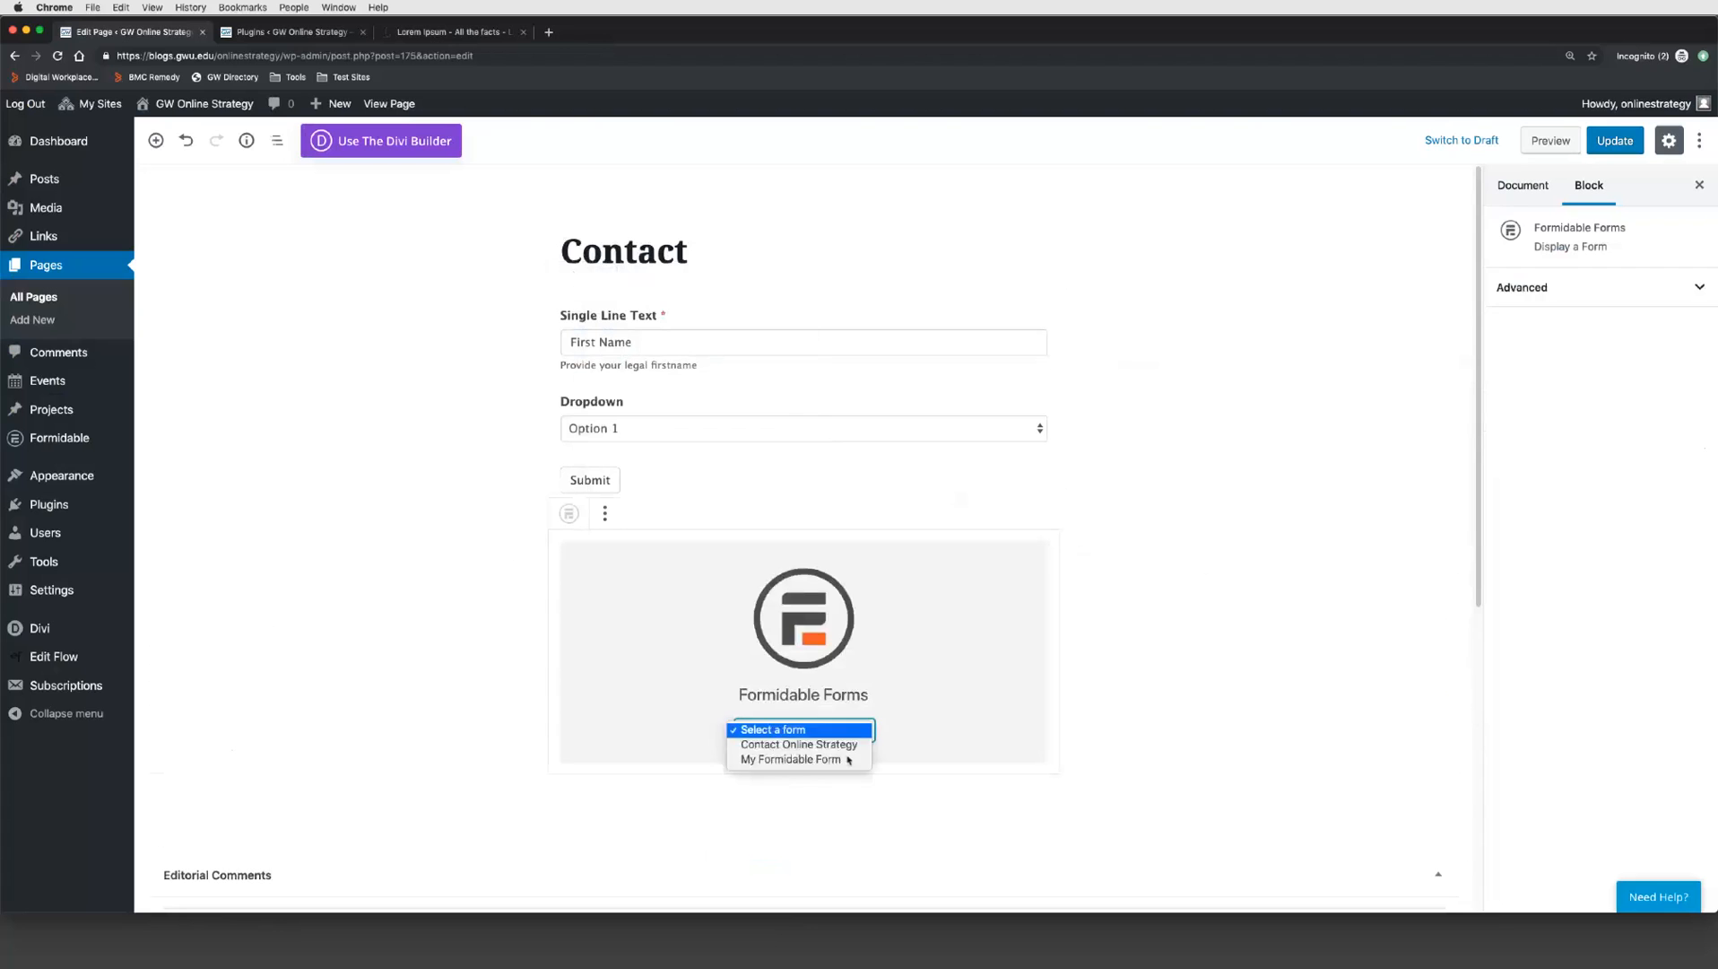
click(789, 760)
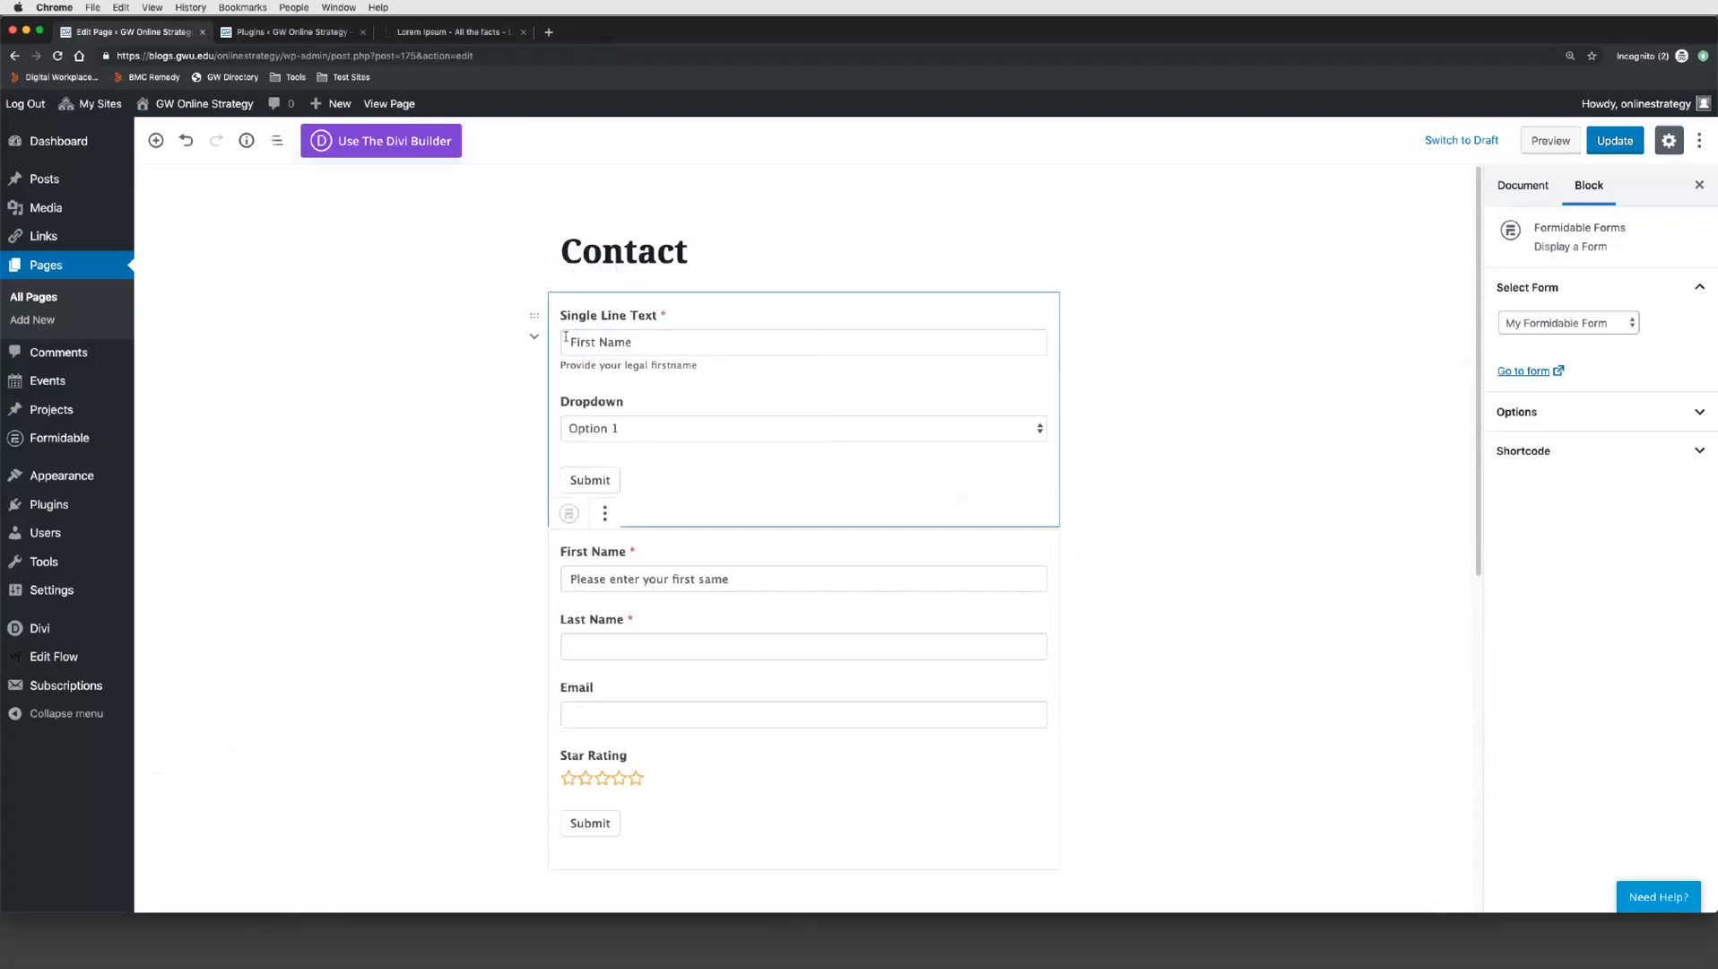
Step: Remove the block containing the Contact Online Strategy form from the Contact page
click(615, 326)
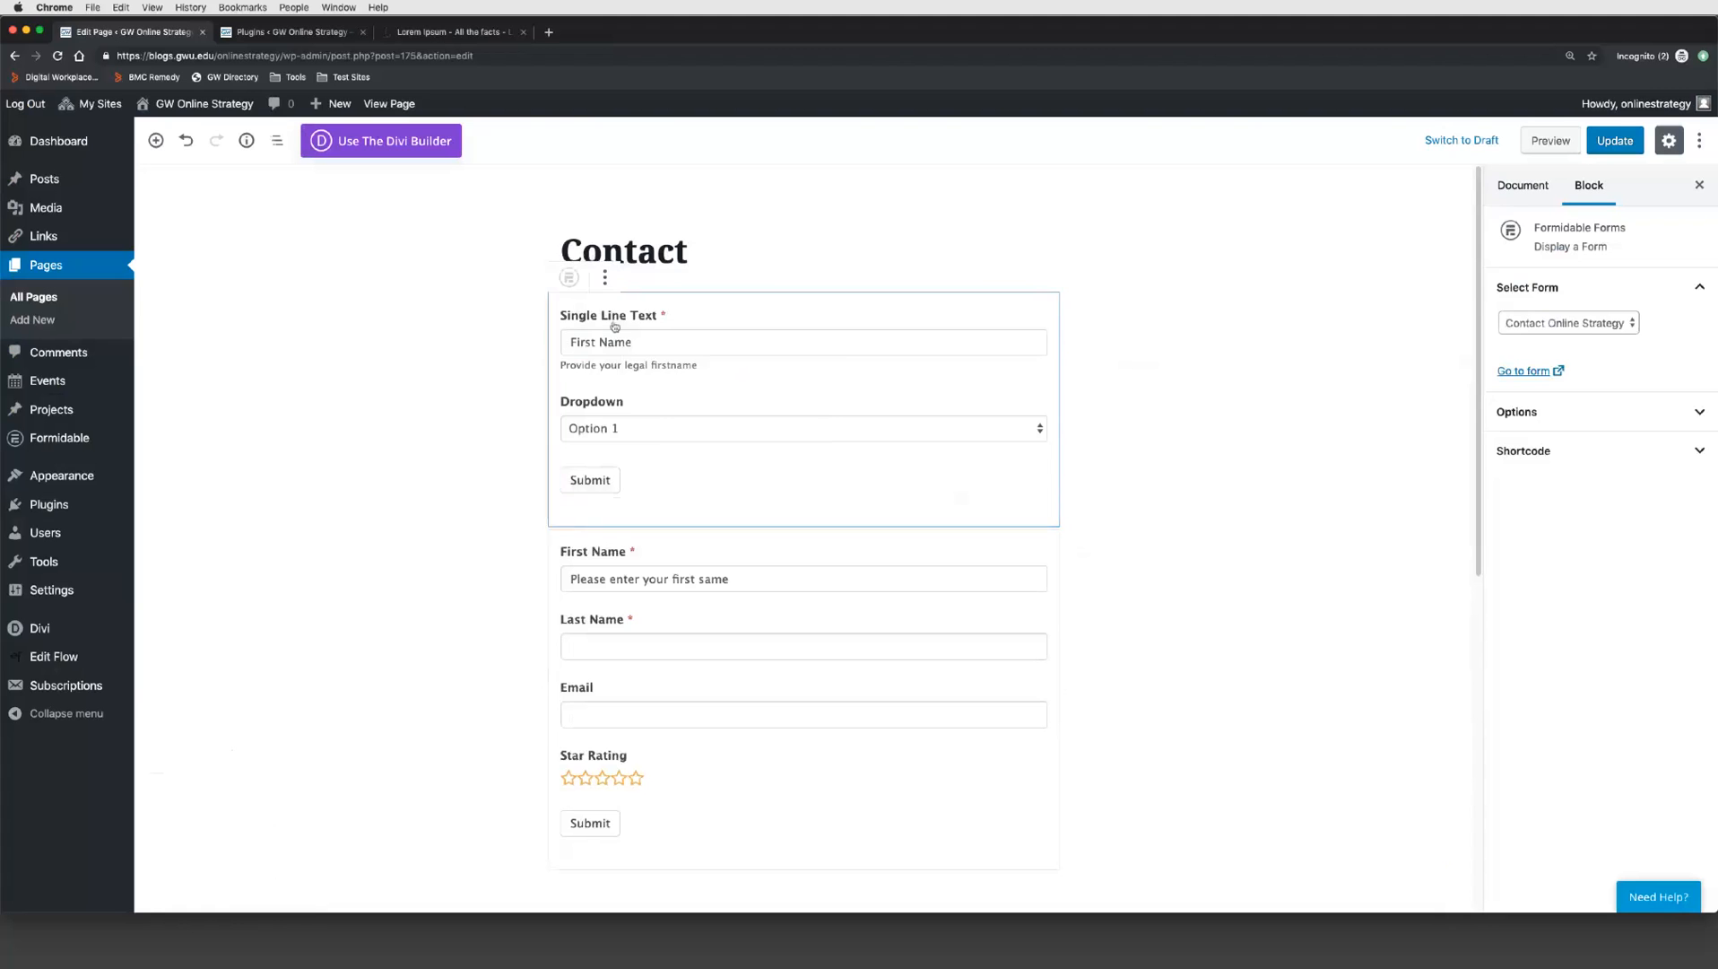
click(604, 277)
click(649, 520)
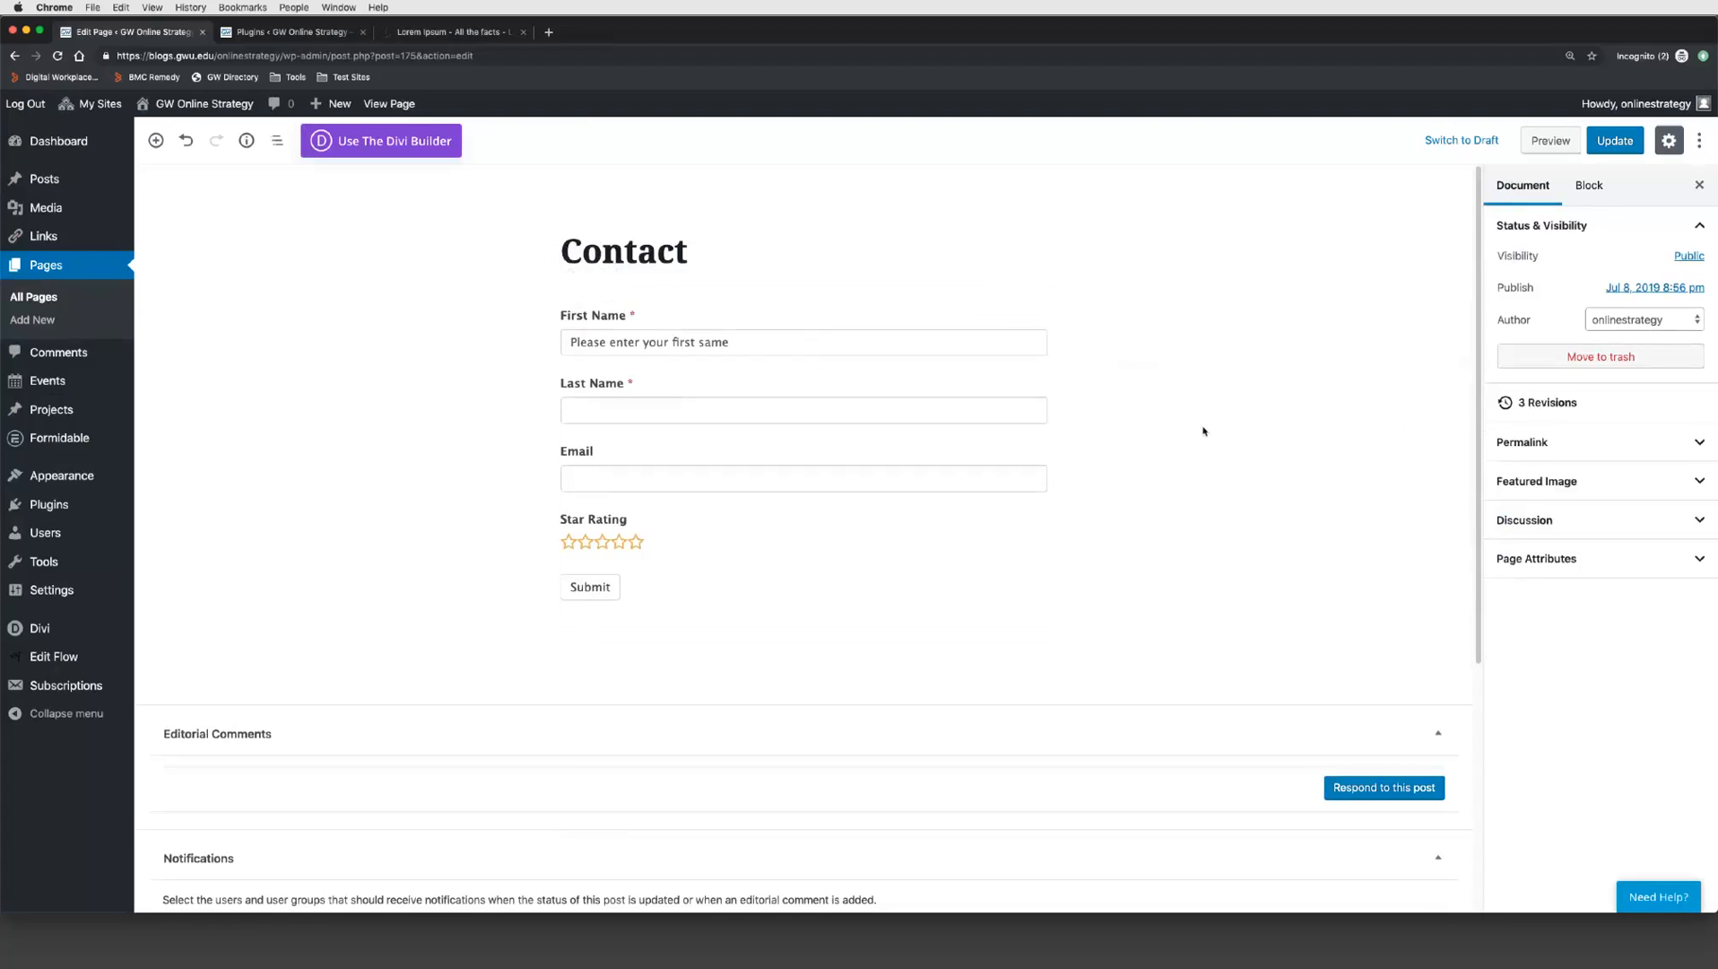
Step: Update the Contact page and view the form on the published page
click(1611, 143)
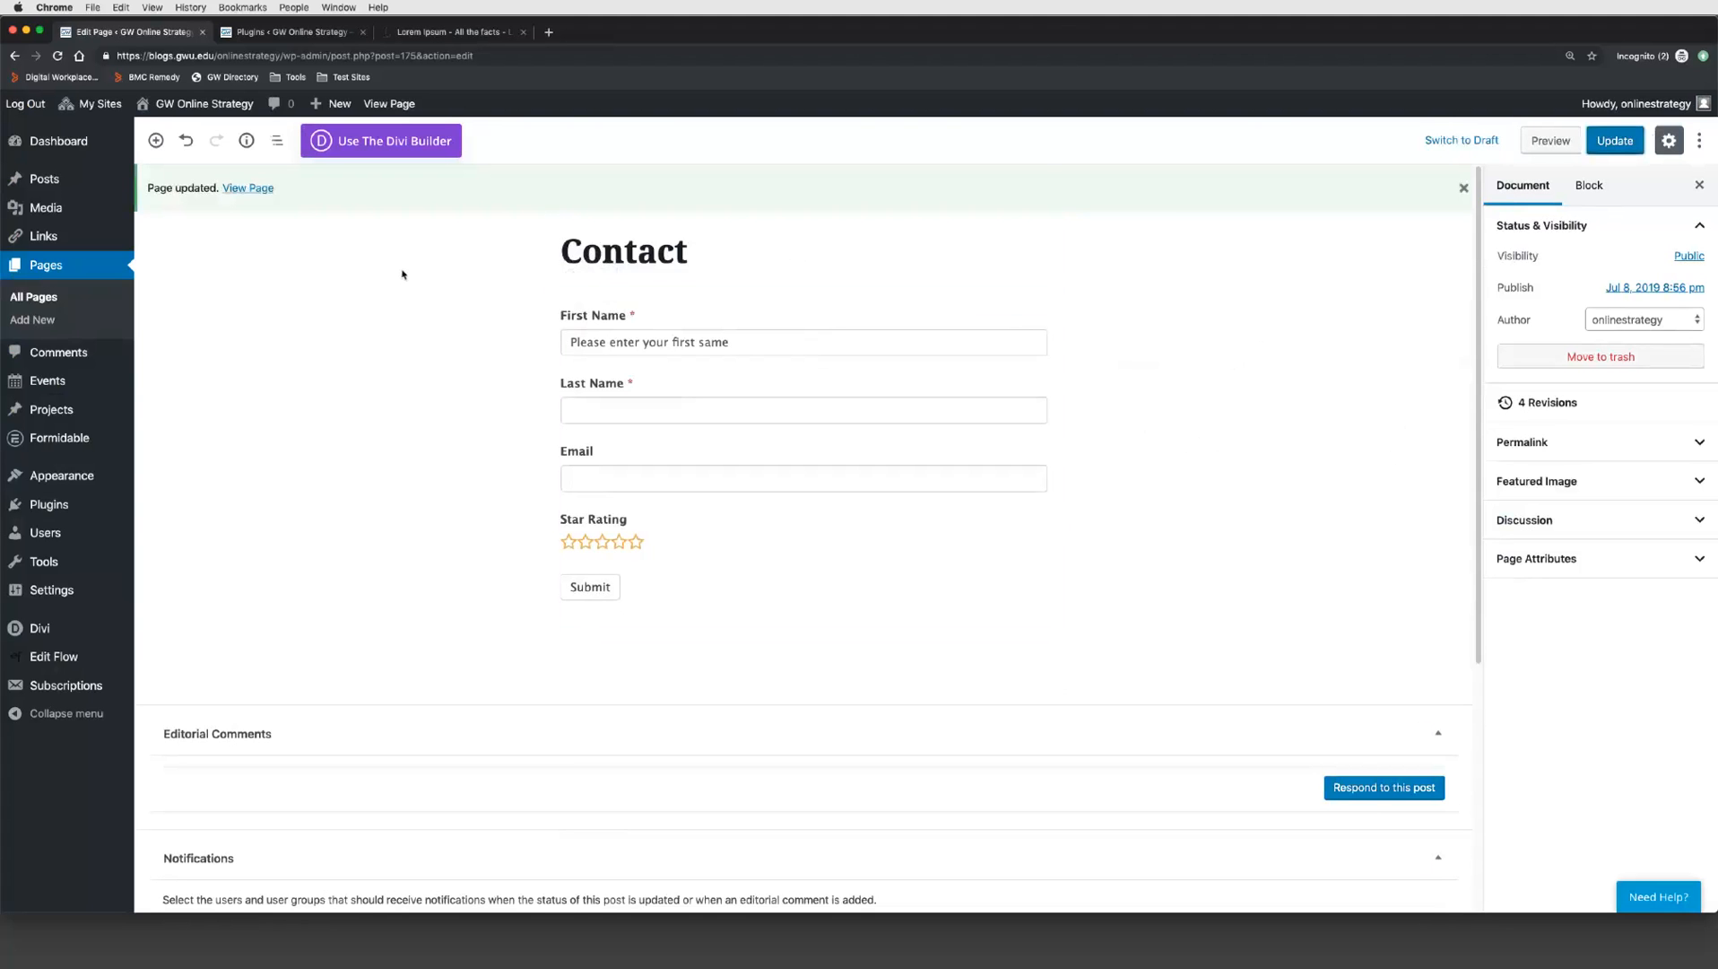
click(251, 190)
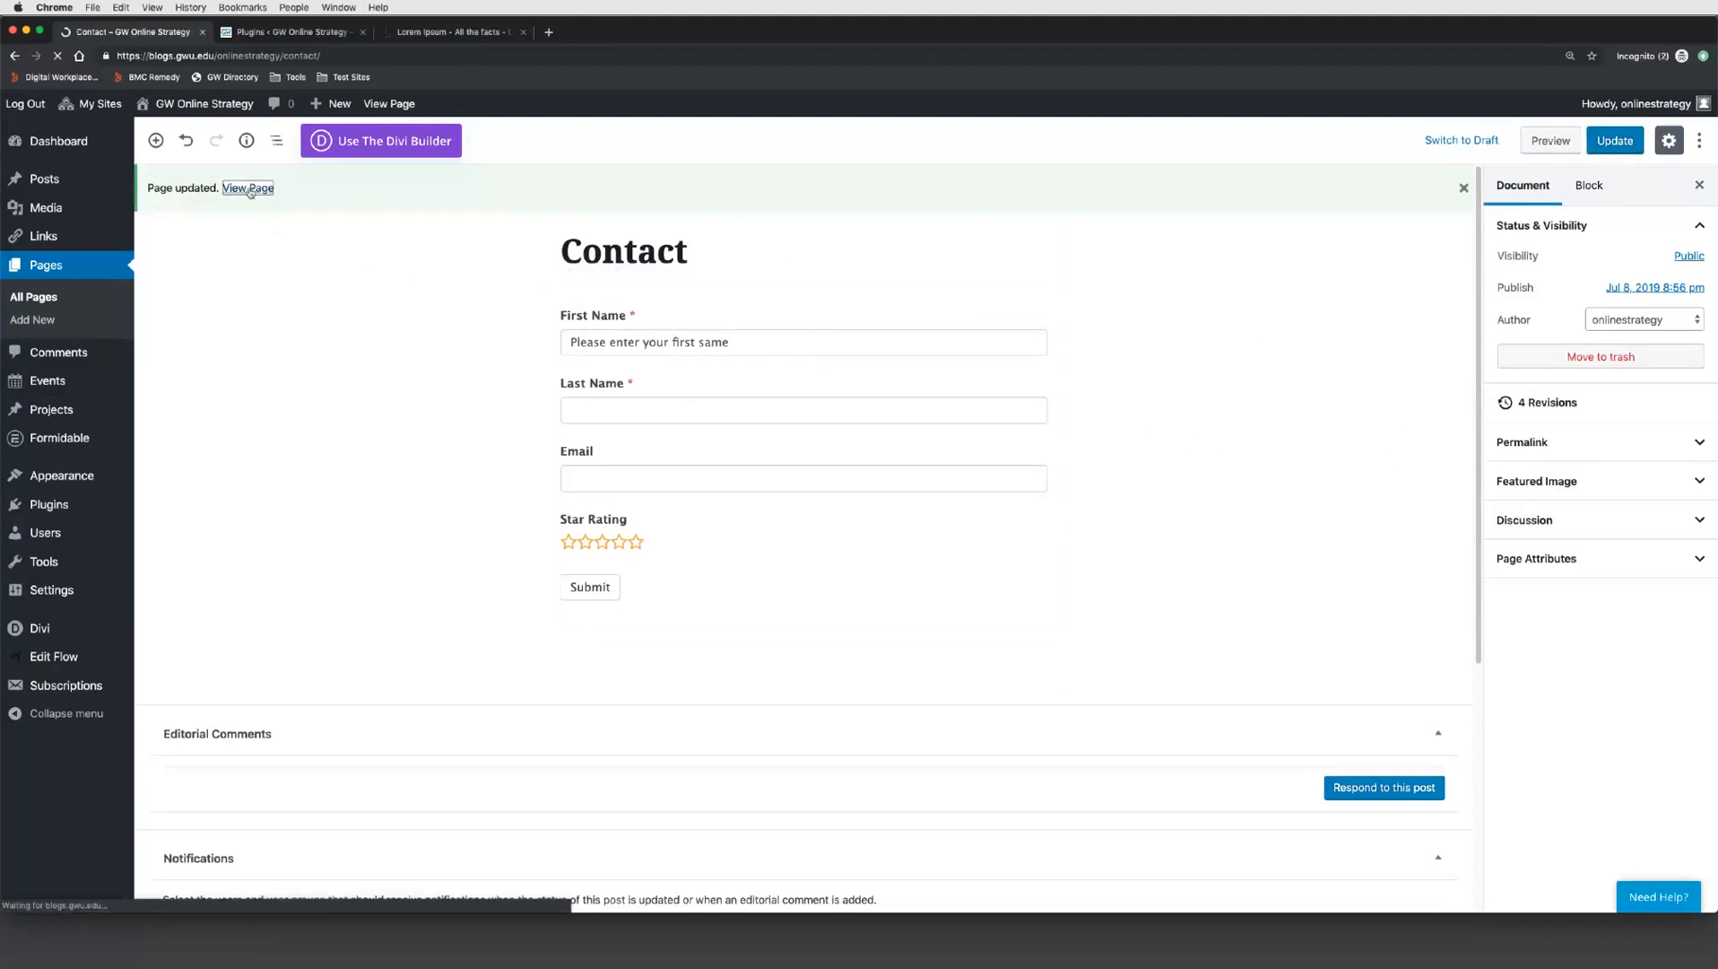
scroll(815, 484, down, 3)
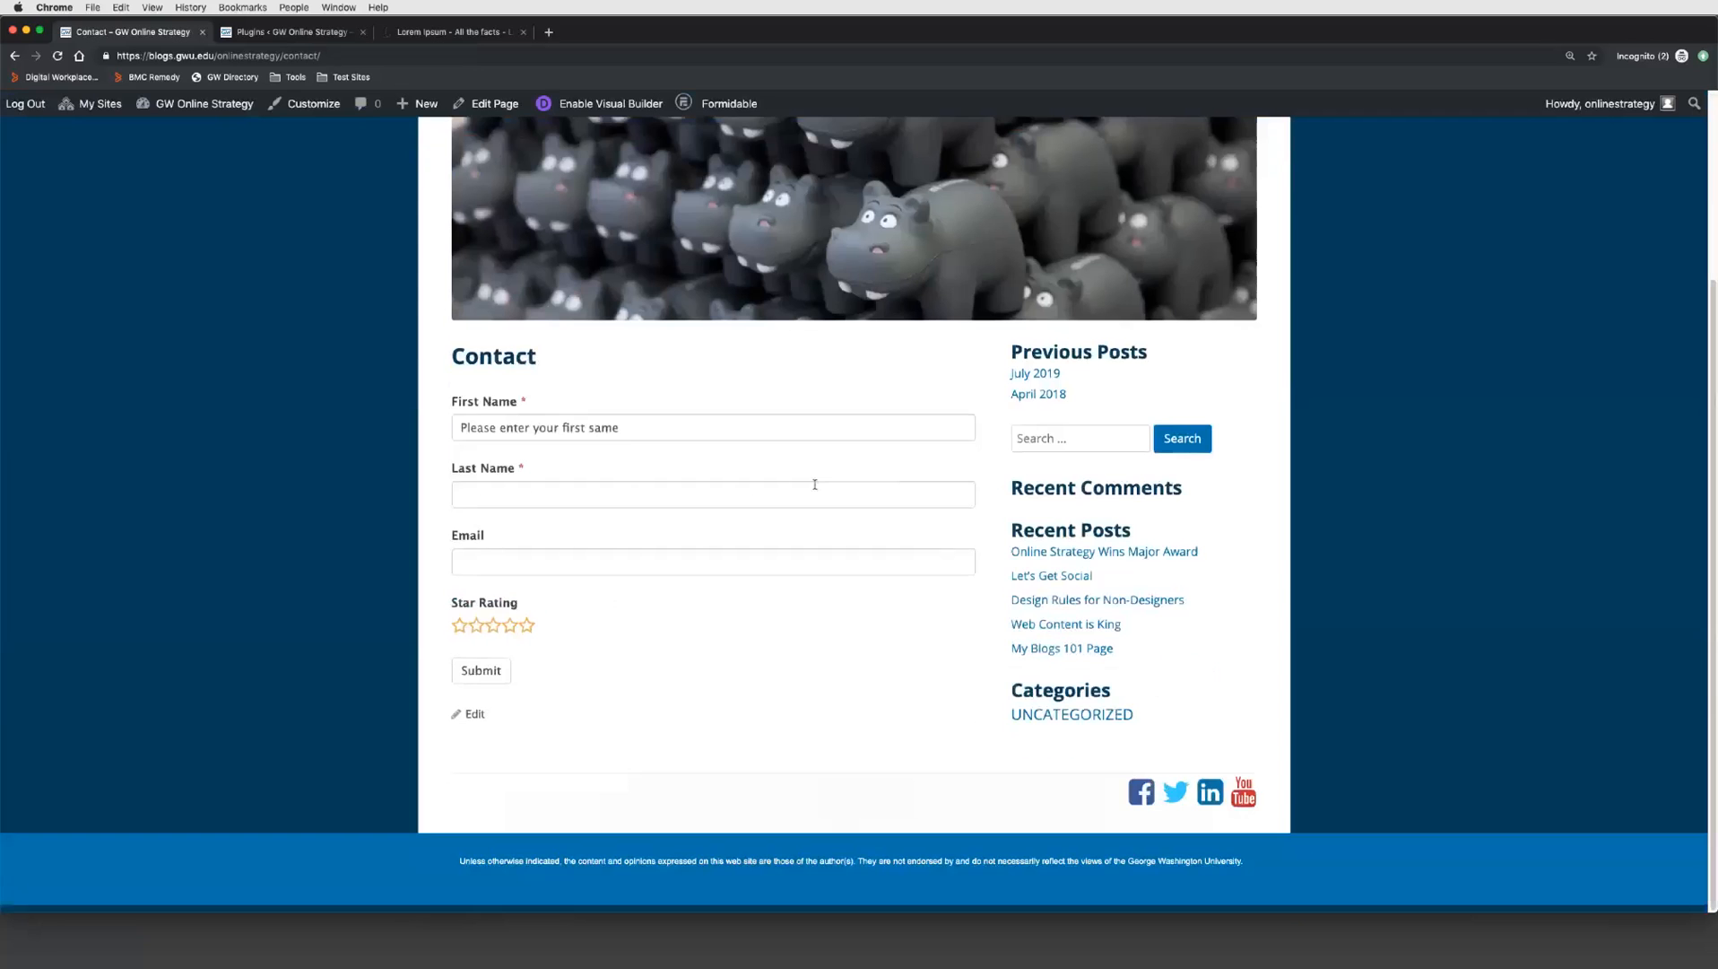
Step: Try out the published form's name and email fields and give a five-star rating without submitting
click(634, 431)
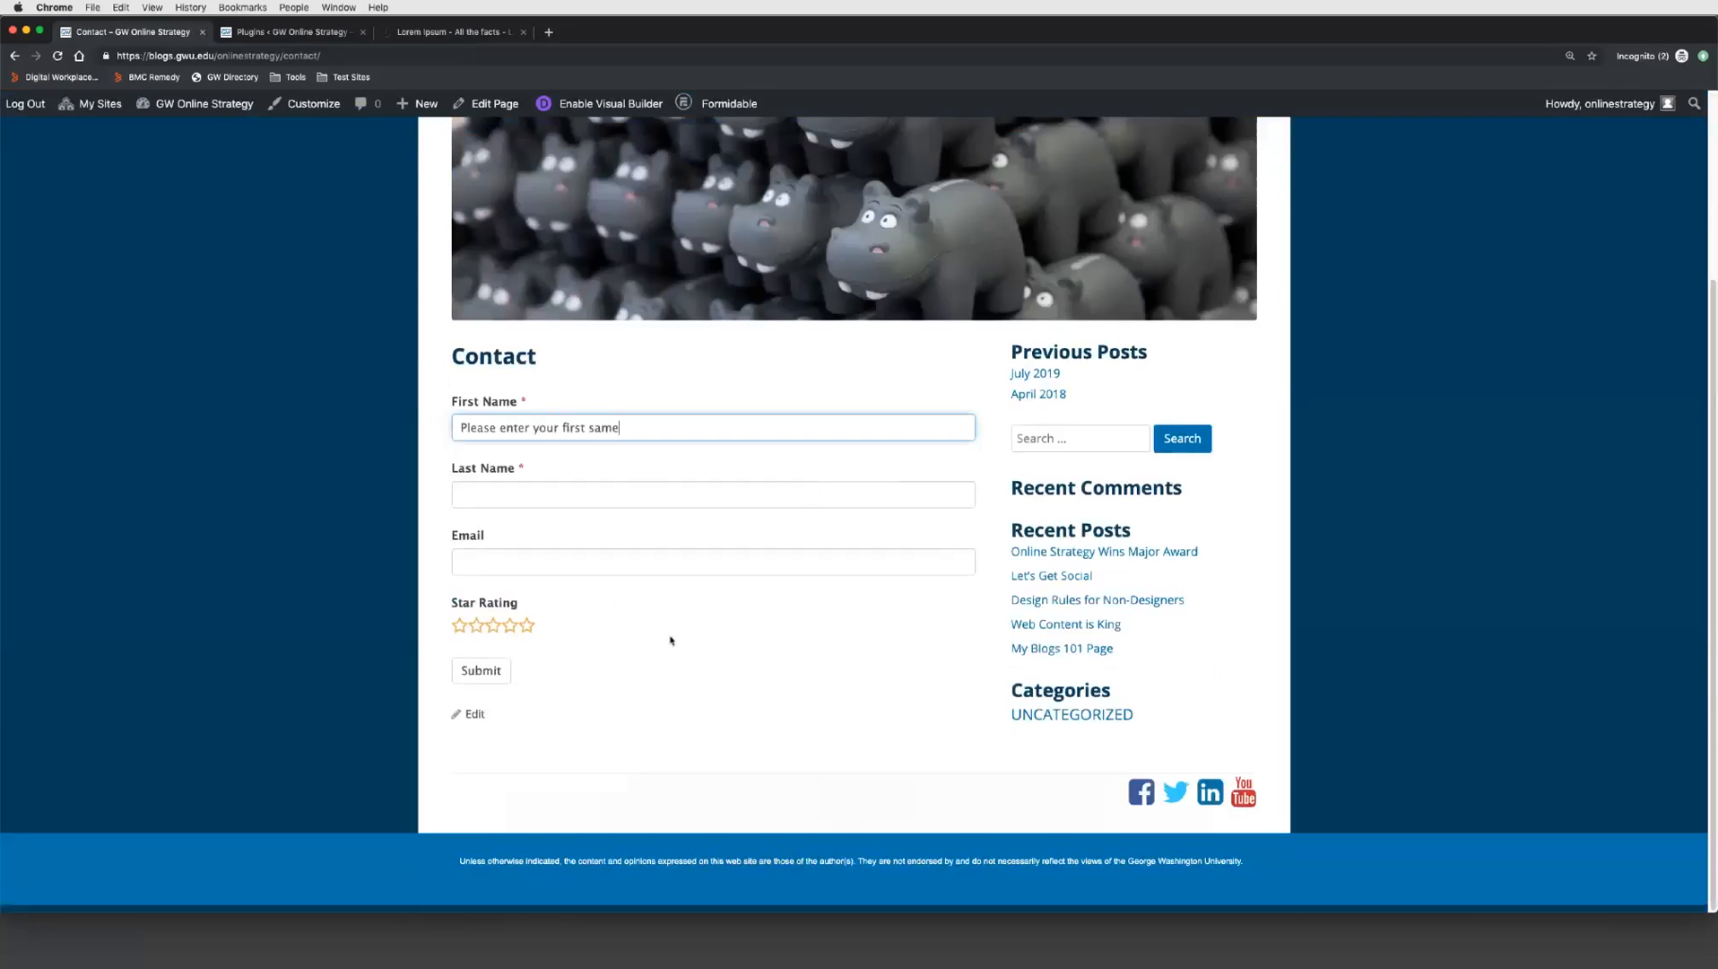
click(491, 494)
click(499, 560)
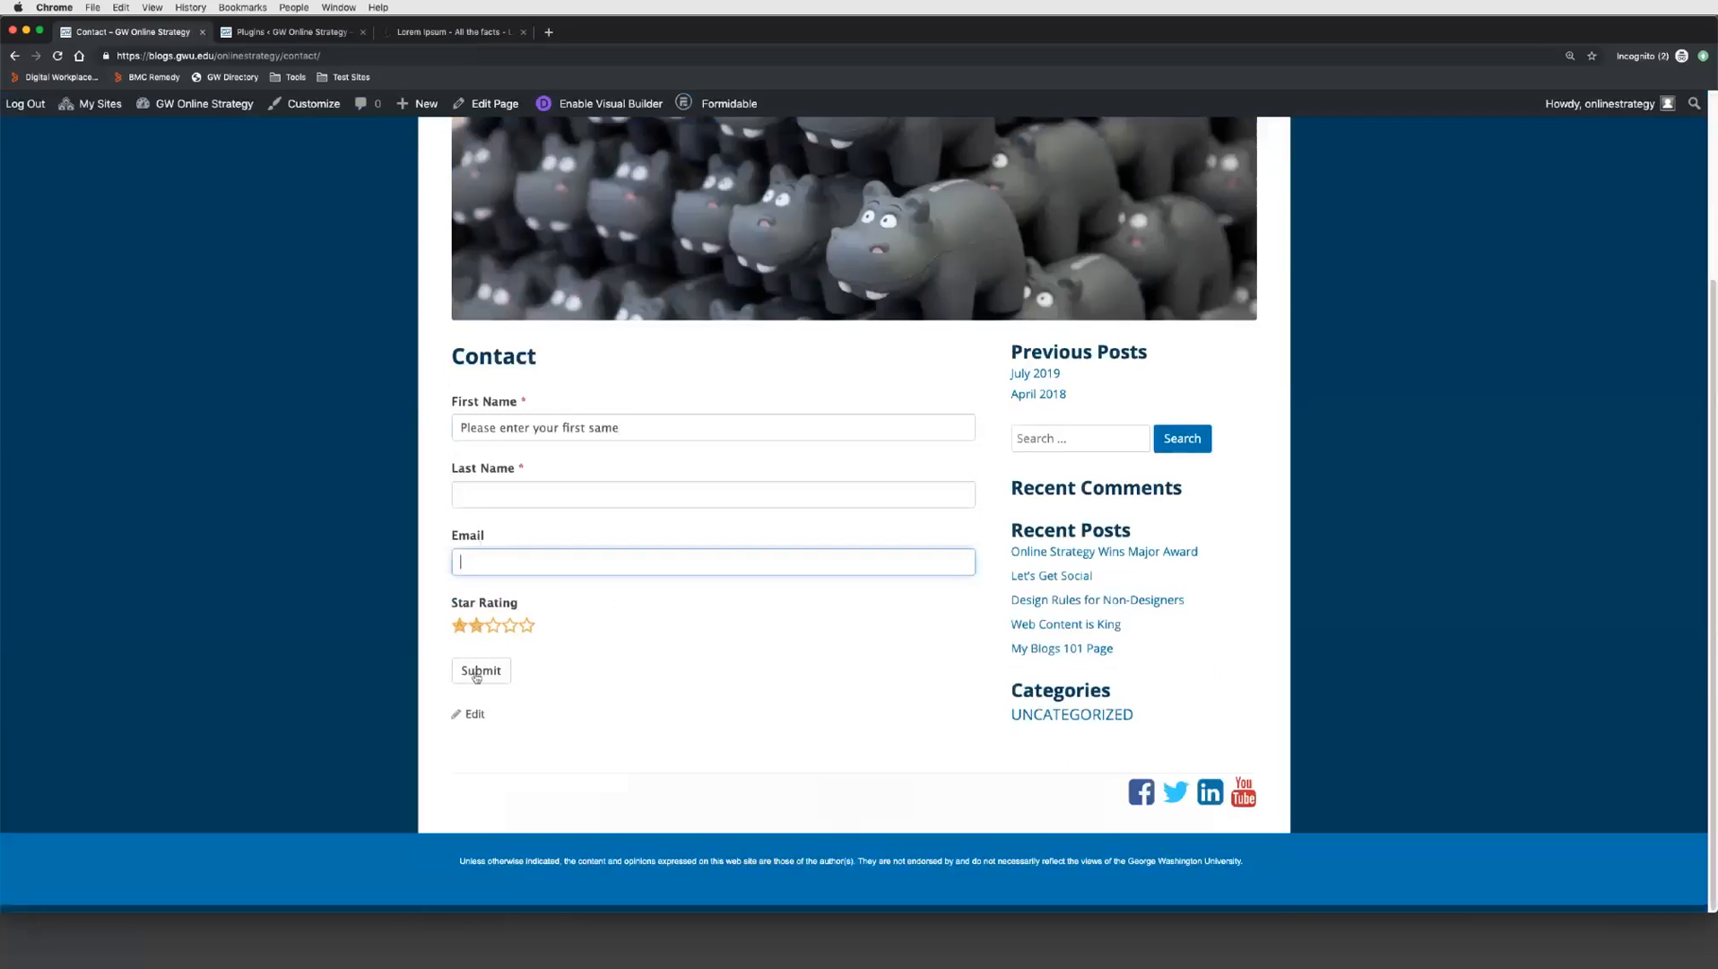
click(527, 625)
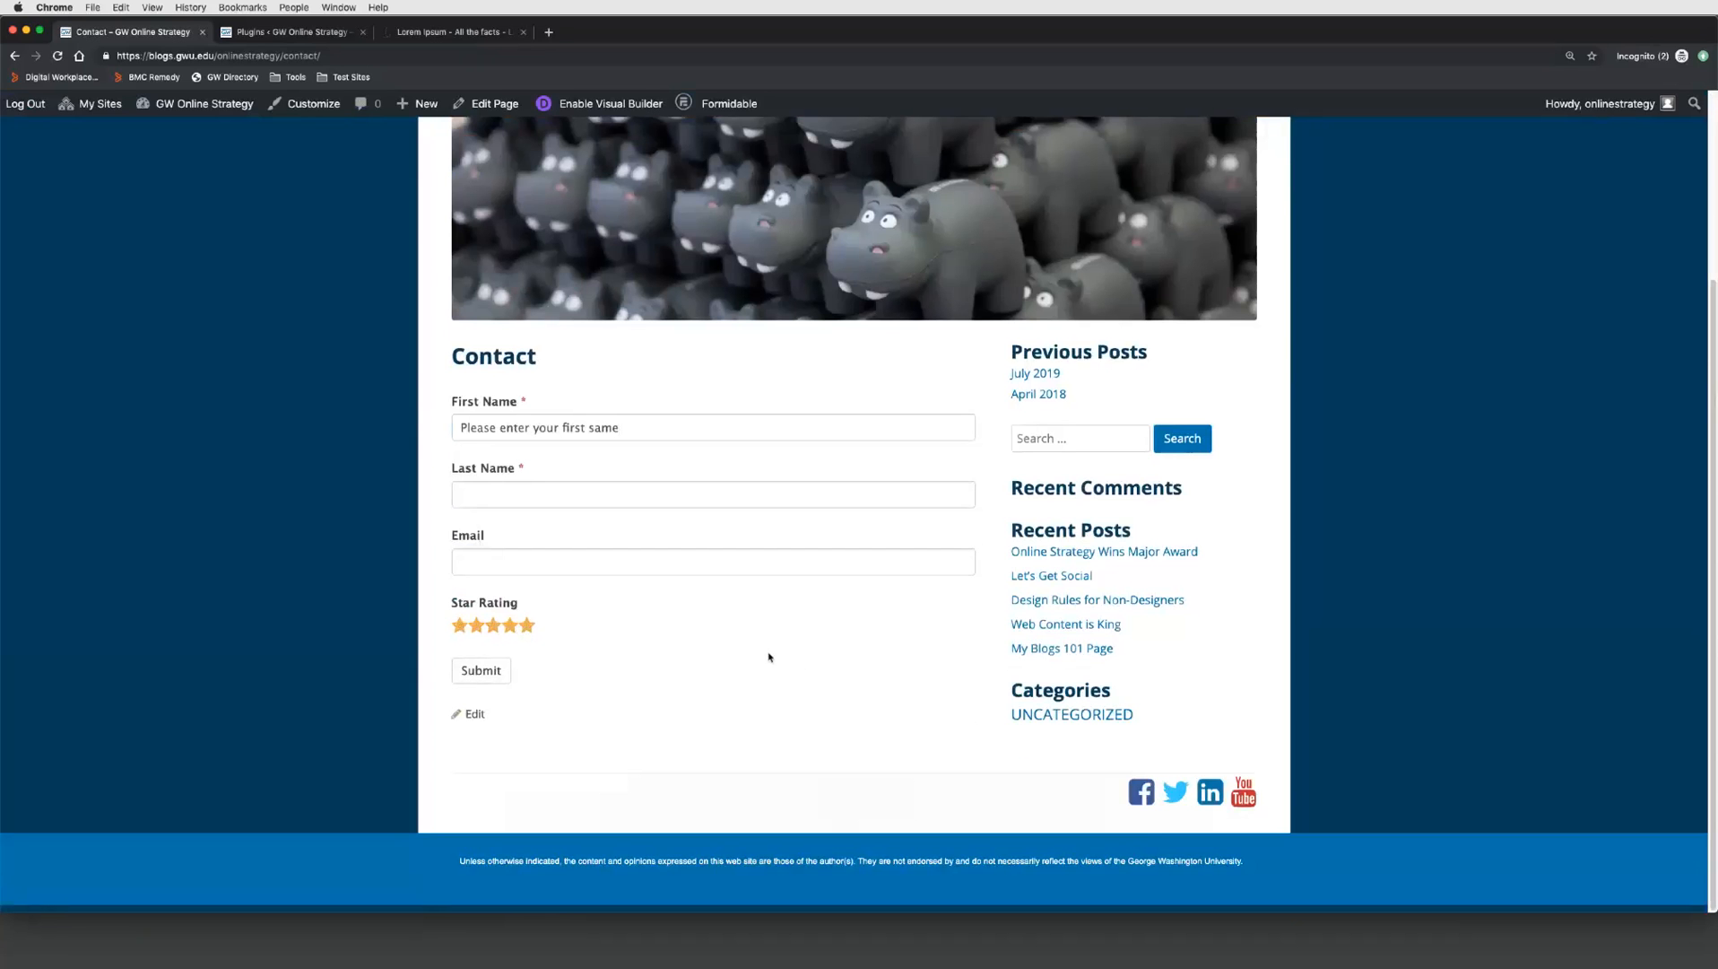
Step: Start a new page directly from the published Contact page
scroll(237, 350, up, 3)
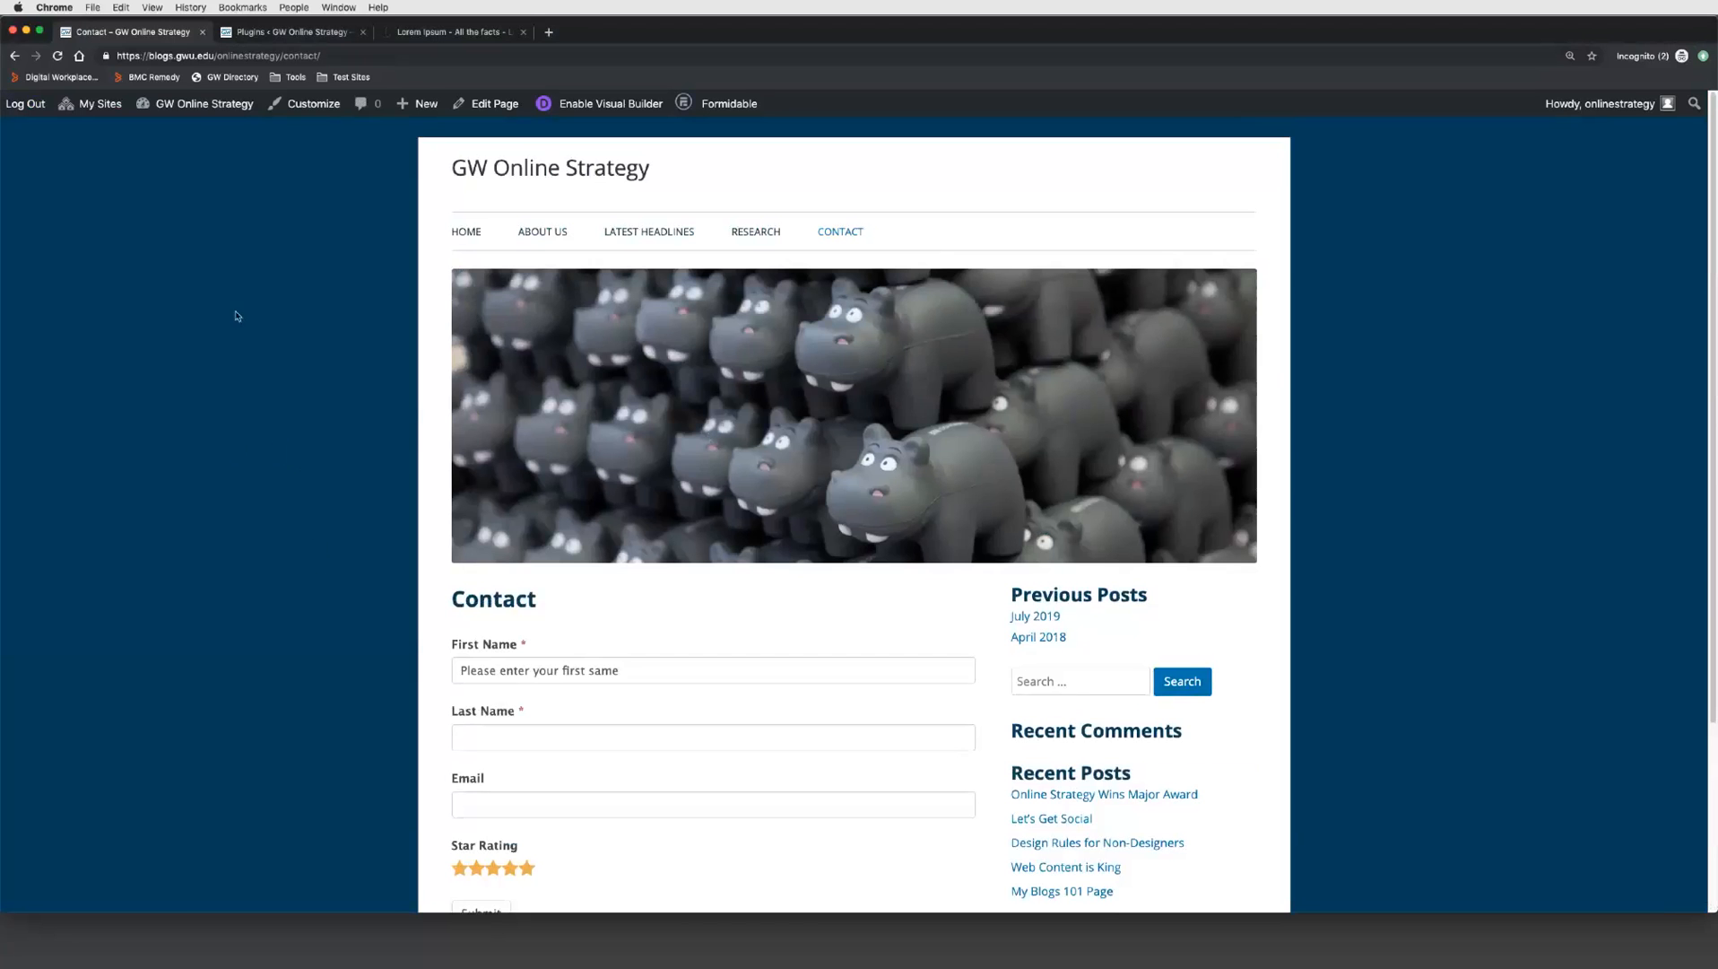
mouse_move(169, 139)
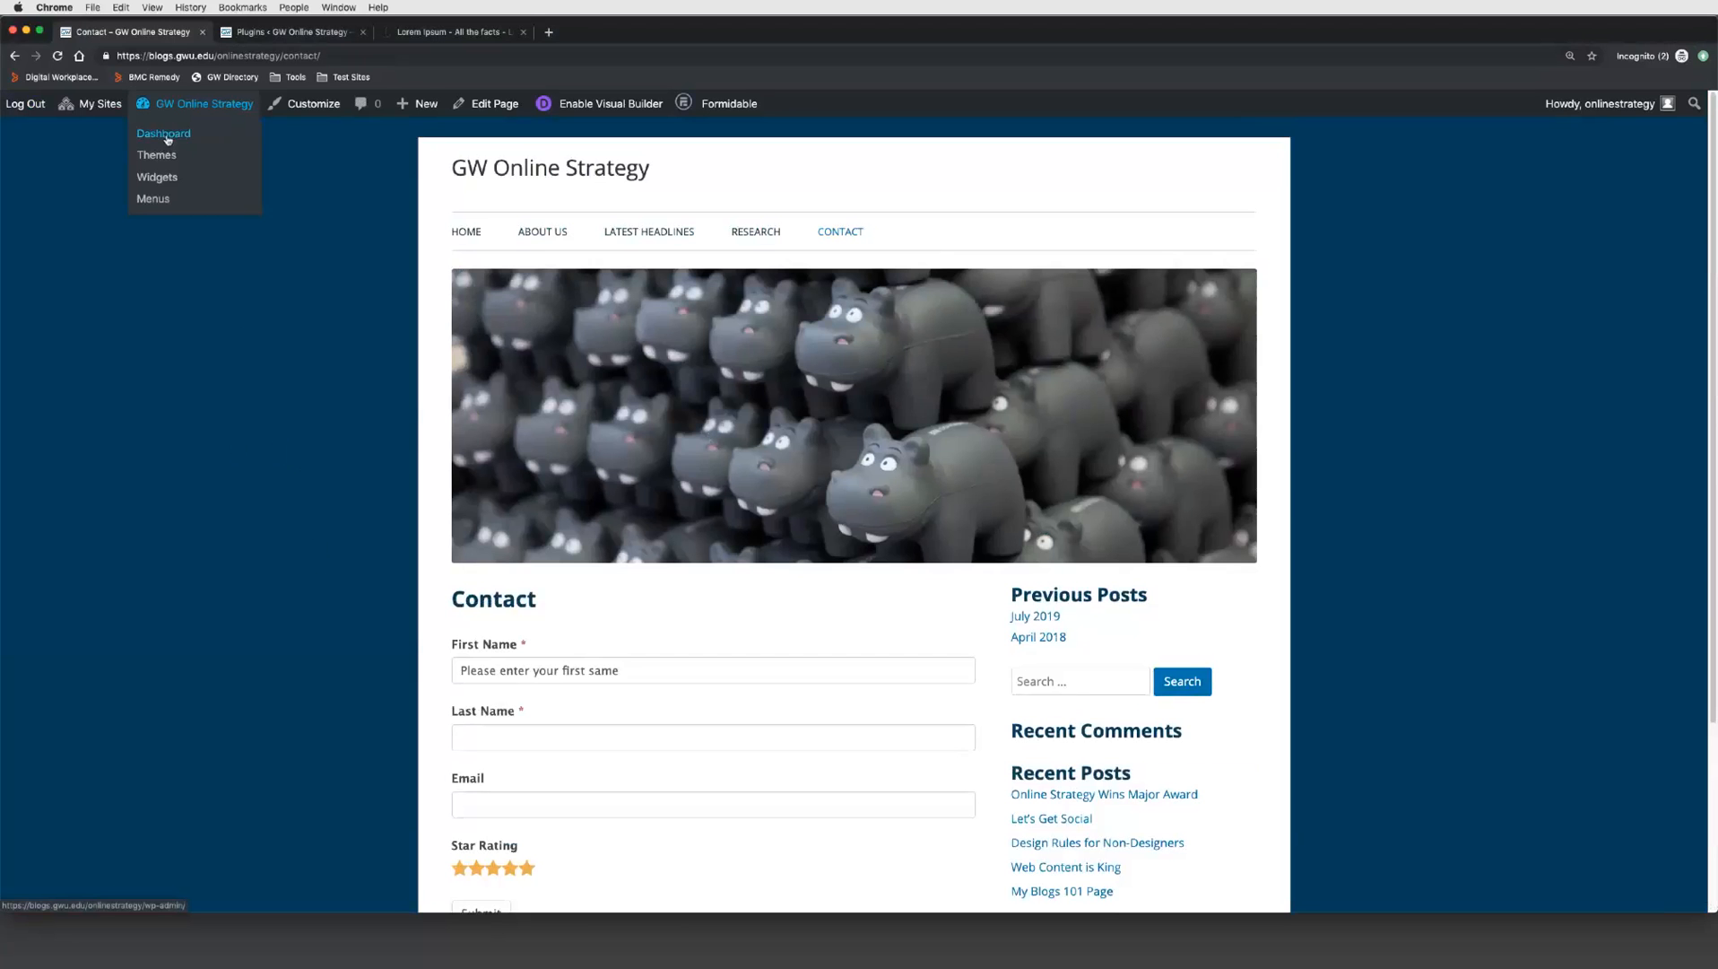
mouse_move(416, 108)
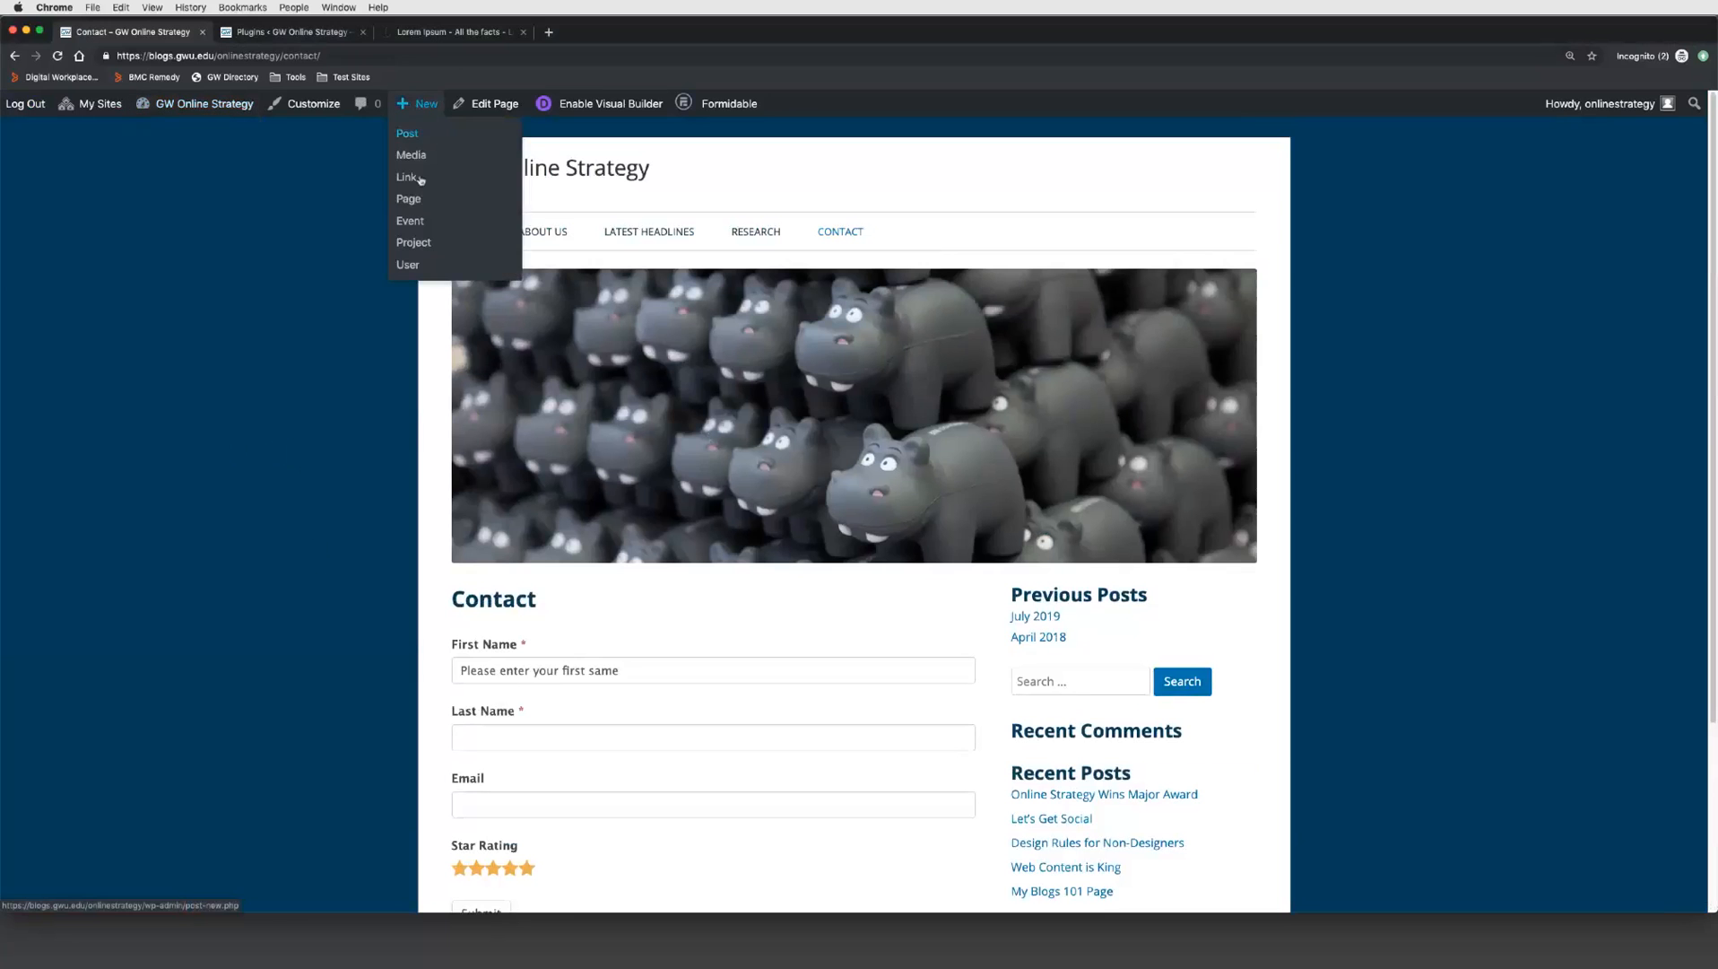
click(407, 201)
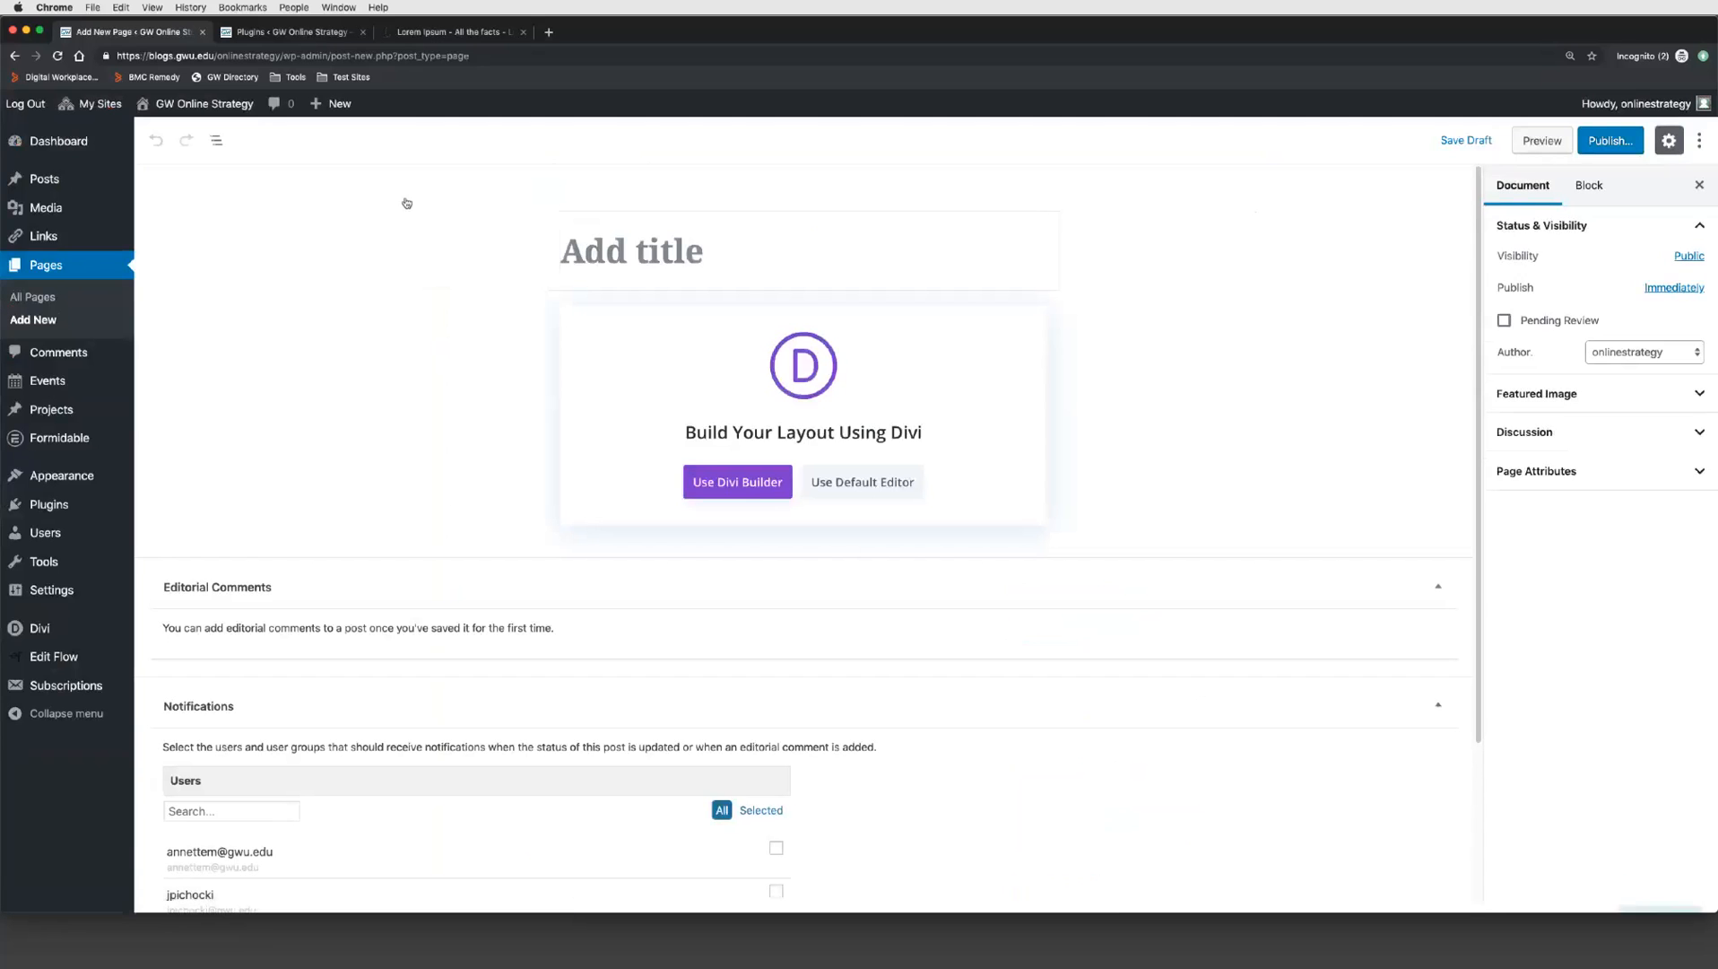
Step: Use the Divi Builder on the new page, building from scratch, and look over the available row layouts
click(756, 488)
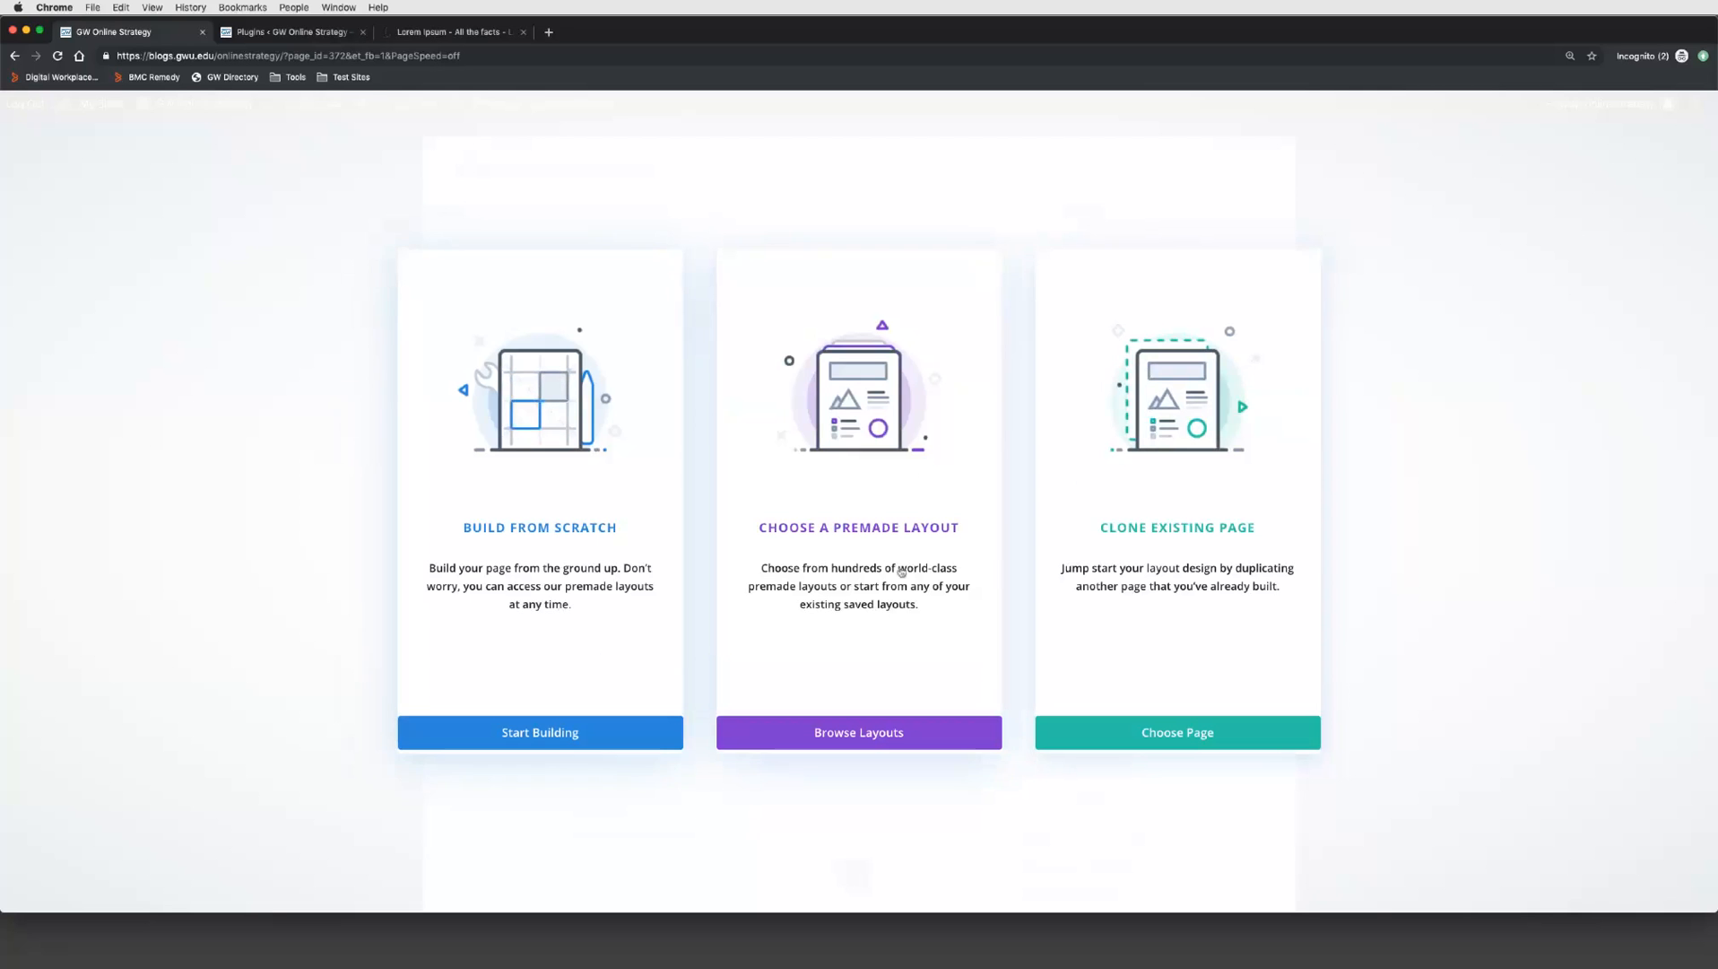
click(541, 734)
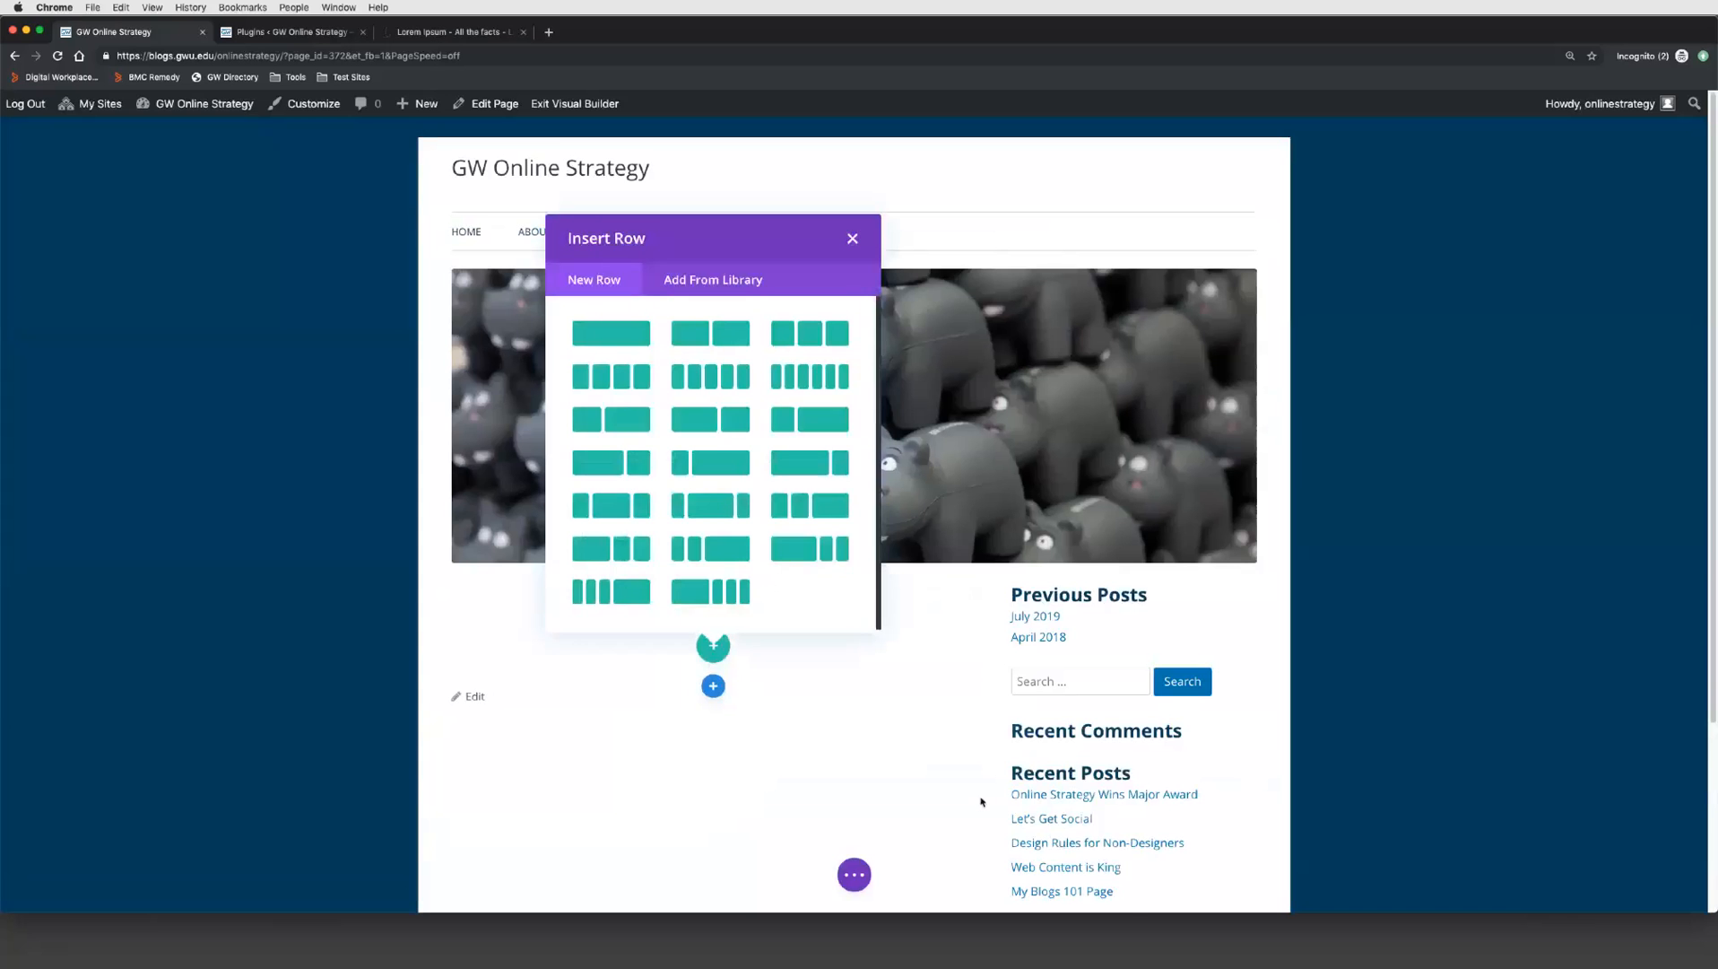
scroll(736, 813, down, 3)
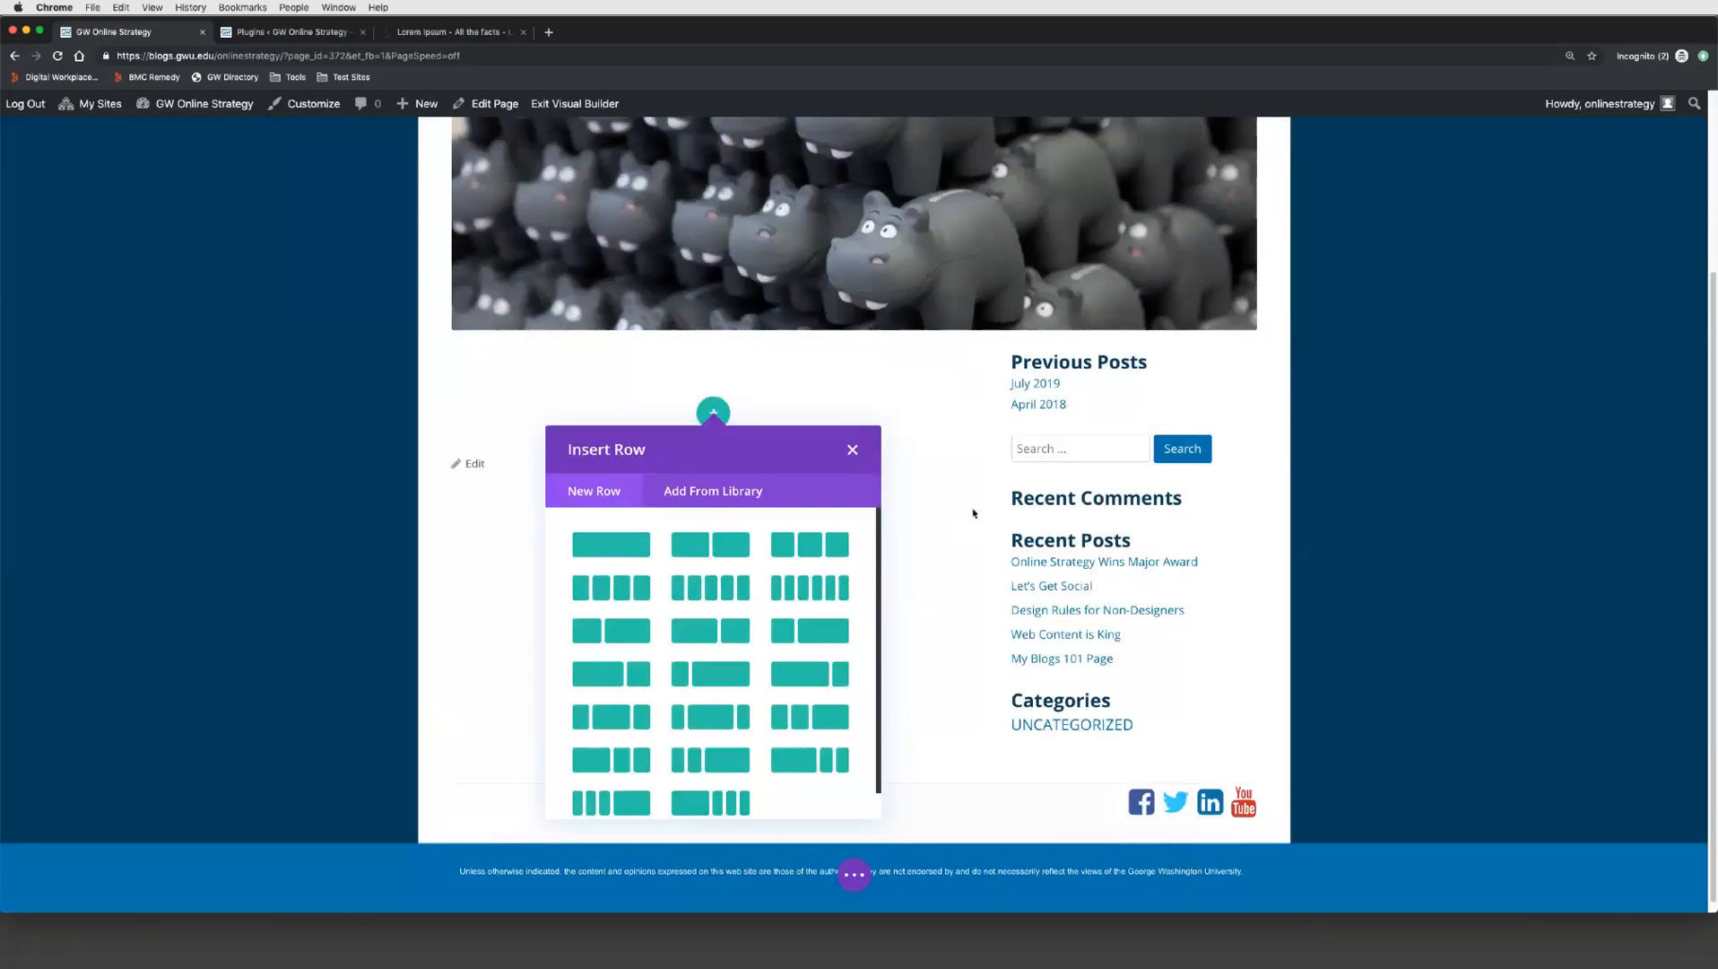
scroll(934, 469, up, 2)
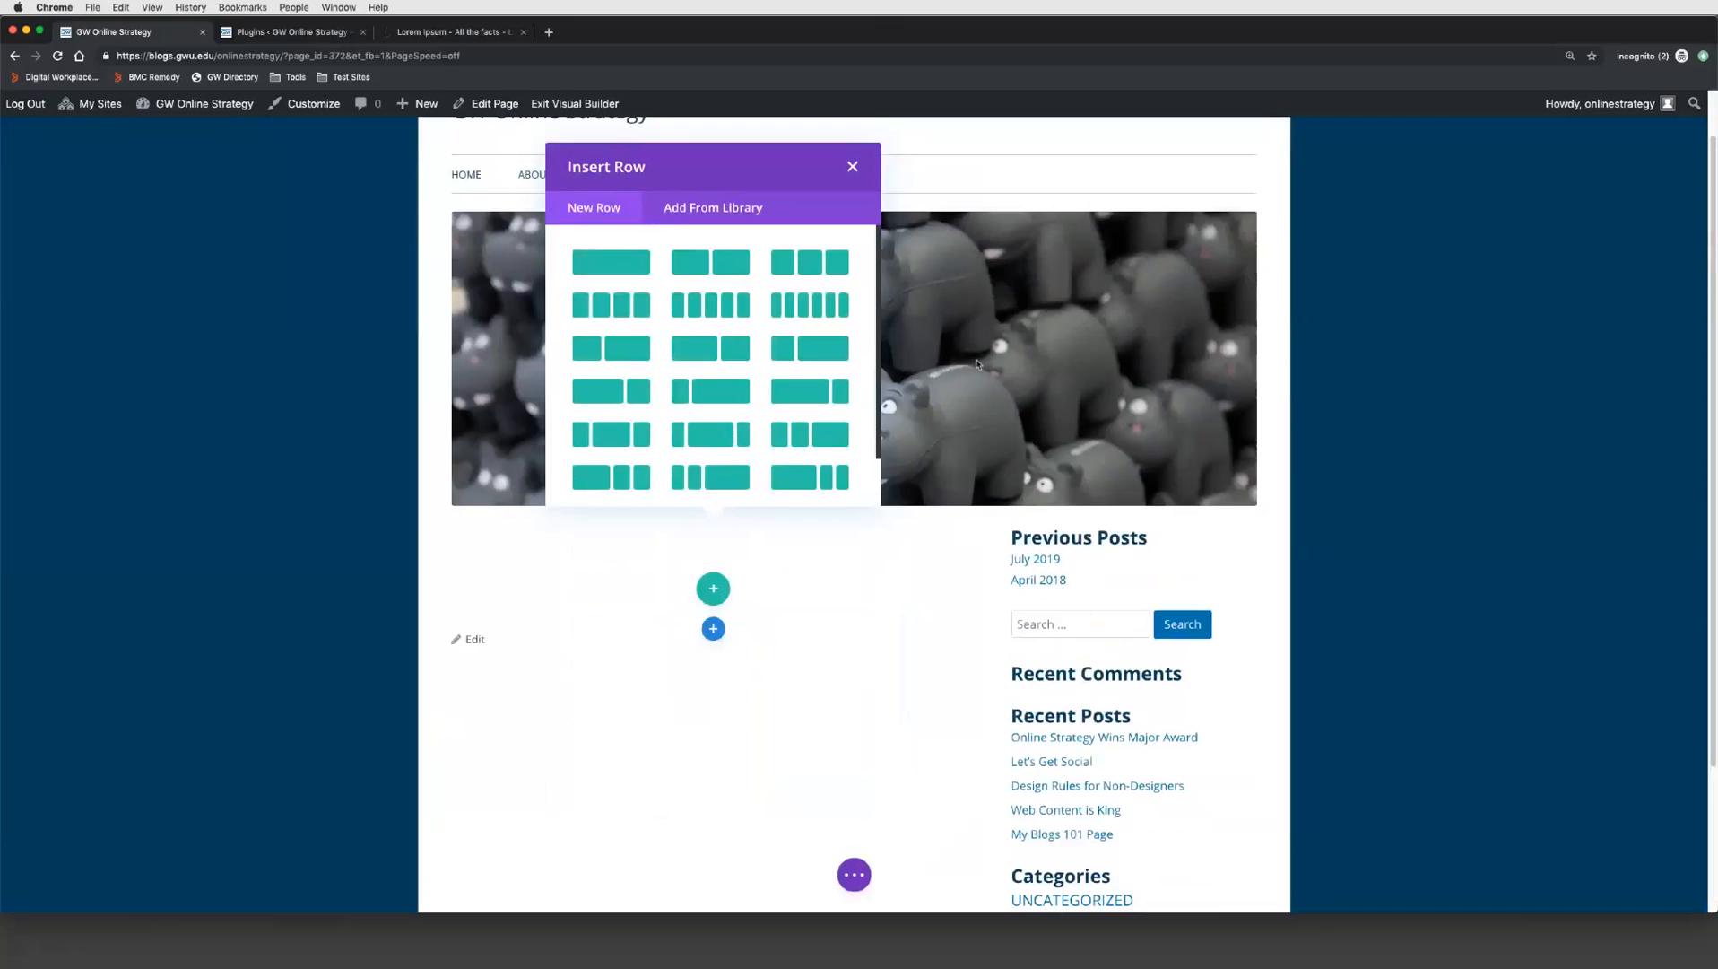
scroll(900, 672, down, 2)
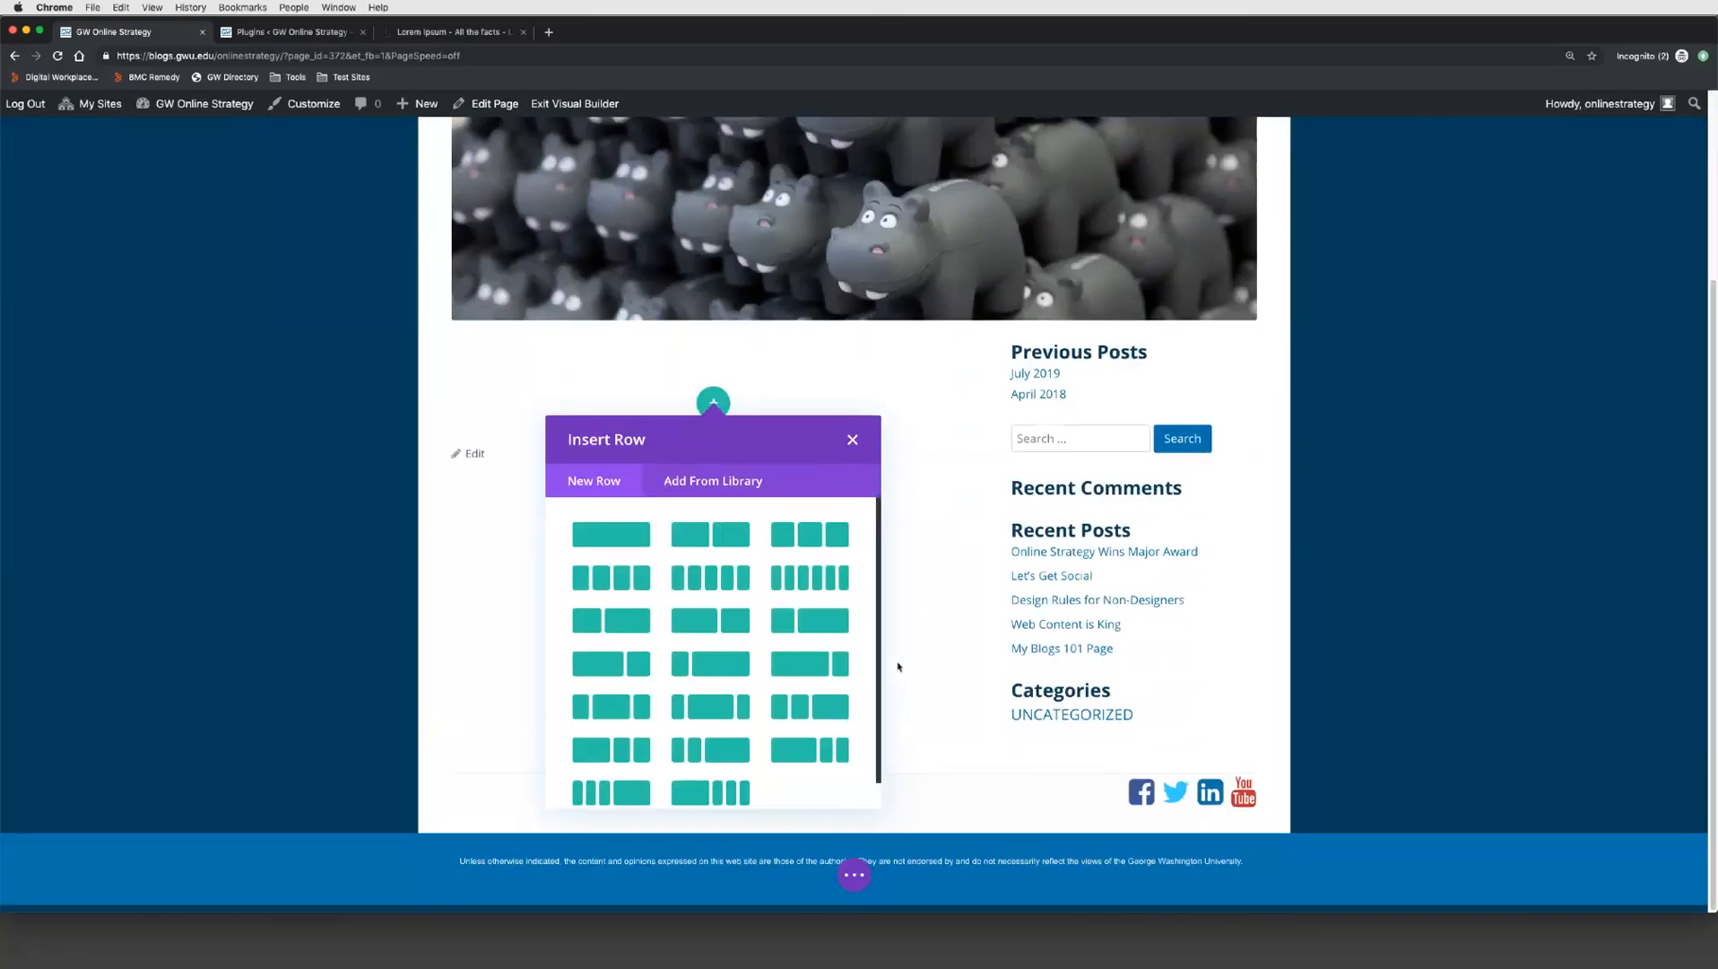
Step: Insert a row with three equal columns into the new page's section
scroll(898, 666, up, 3)
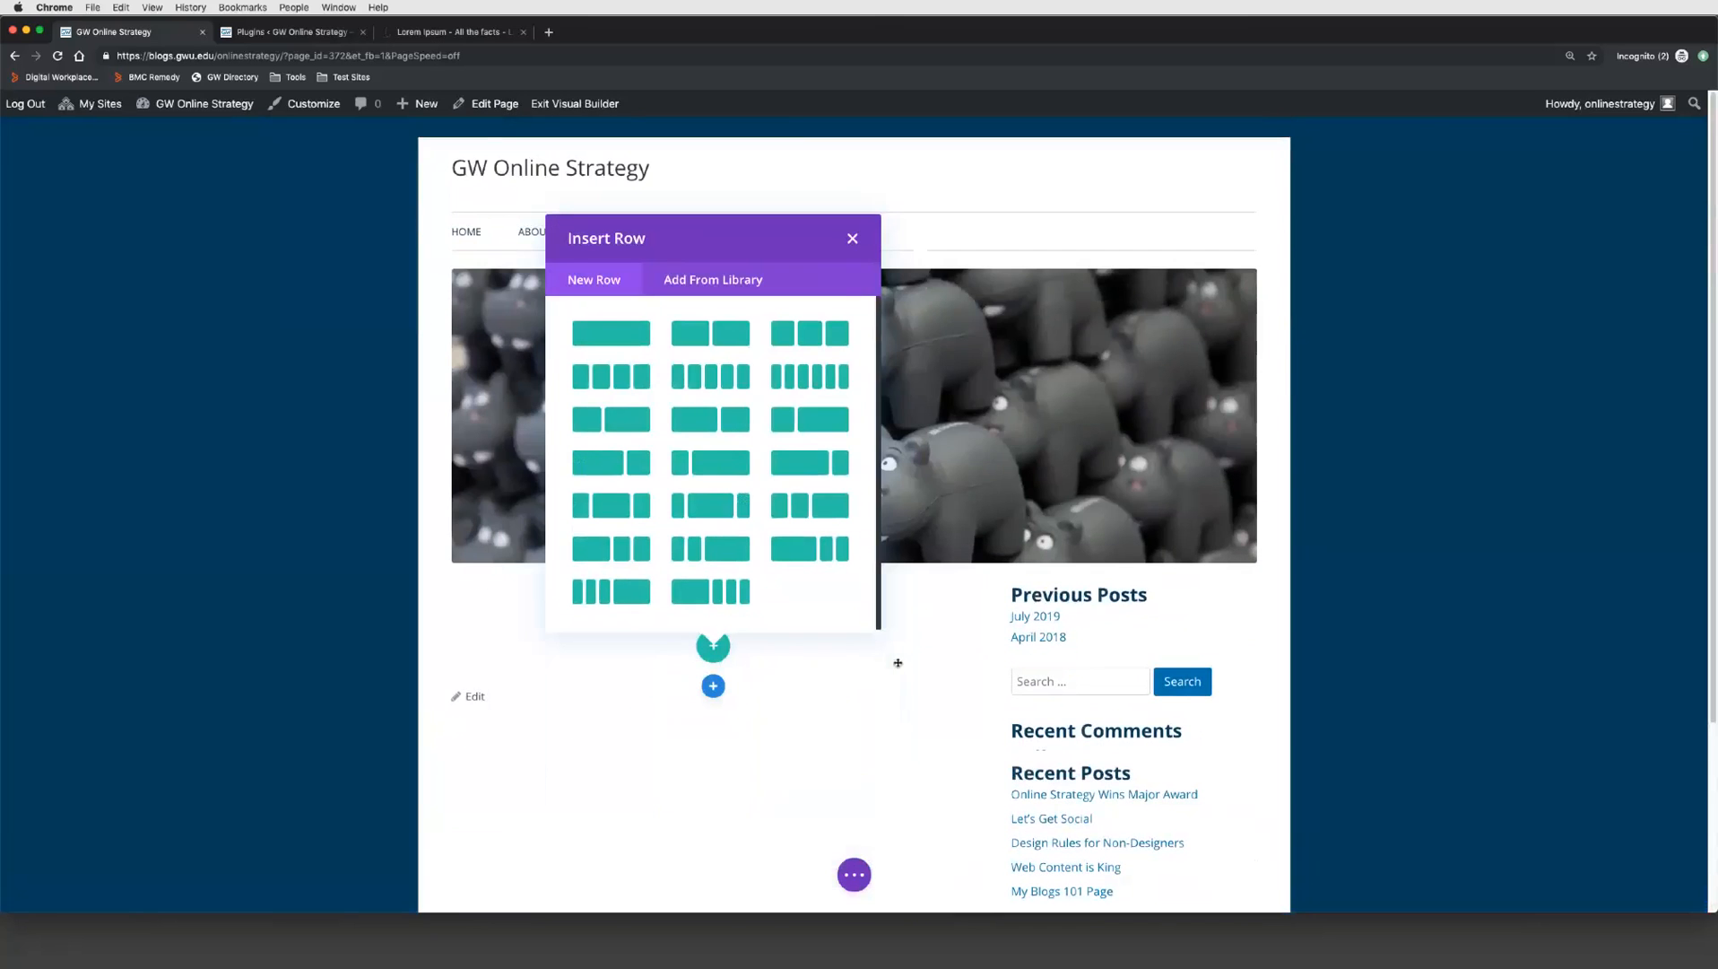
scroll(900, 663, down, 3)
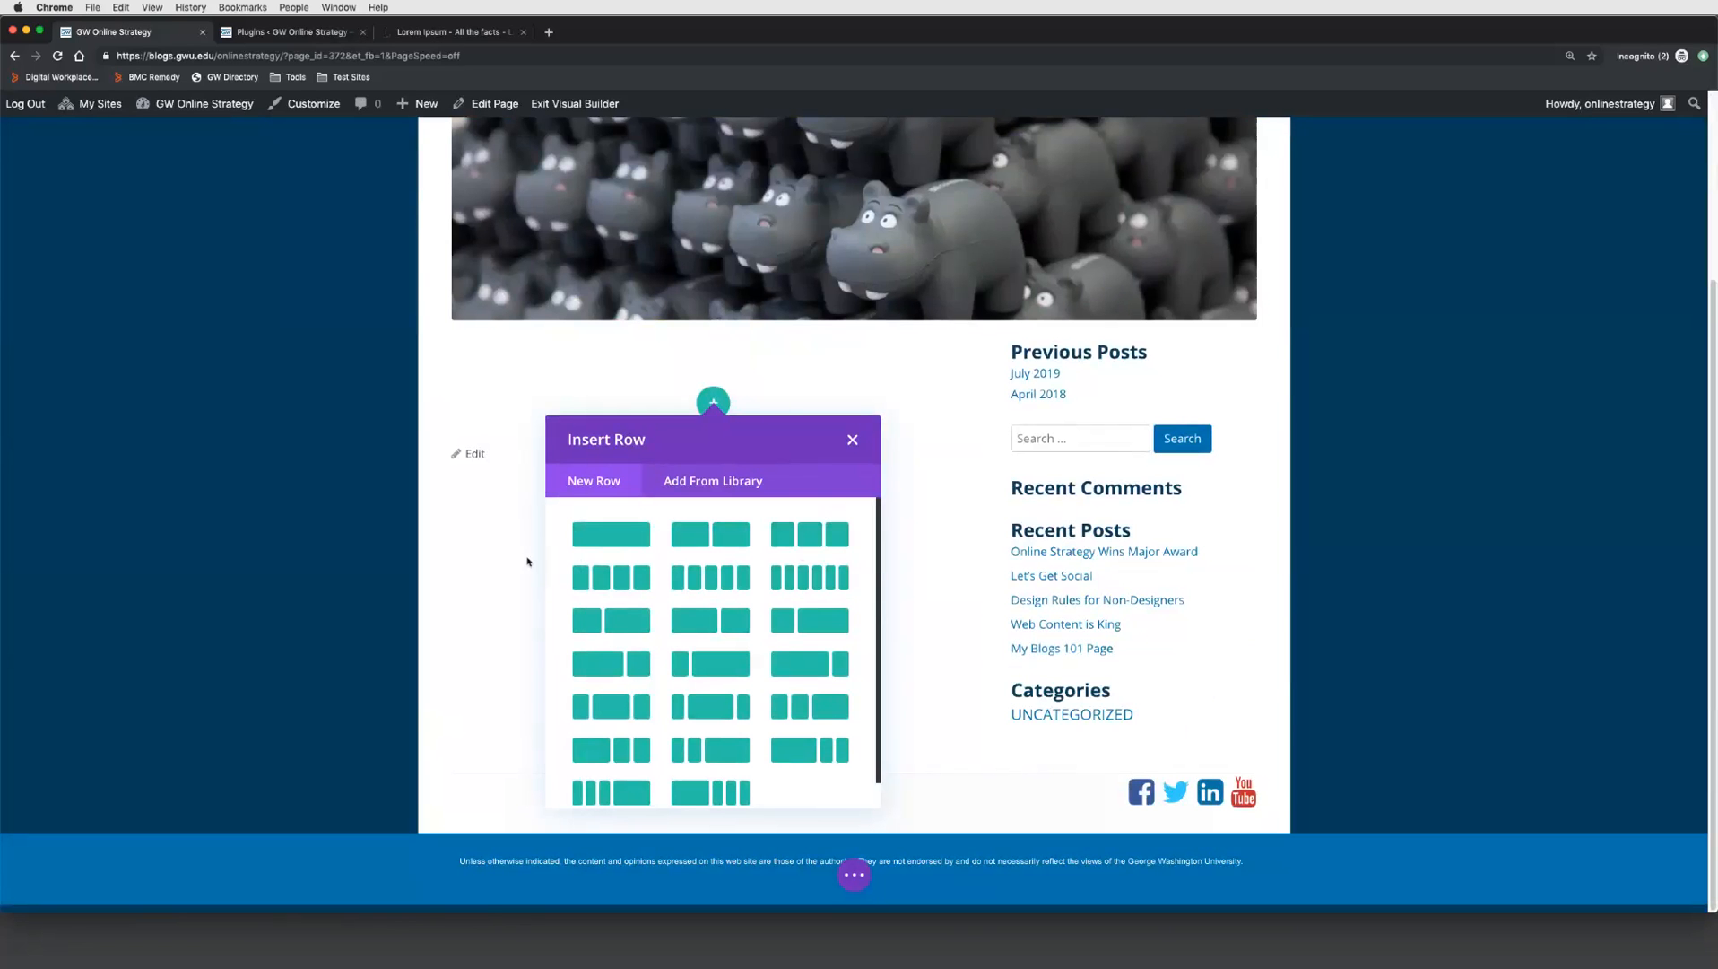
click(809, 535)
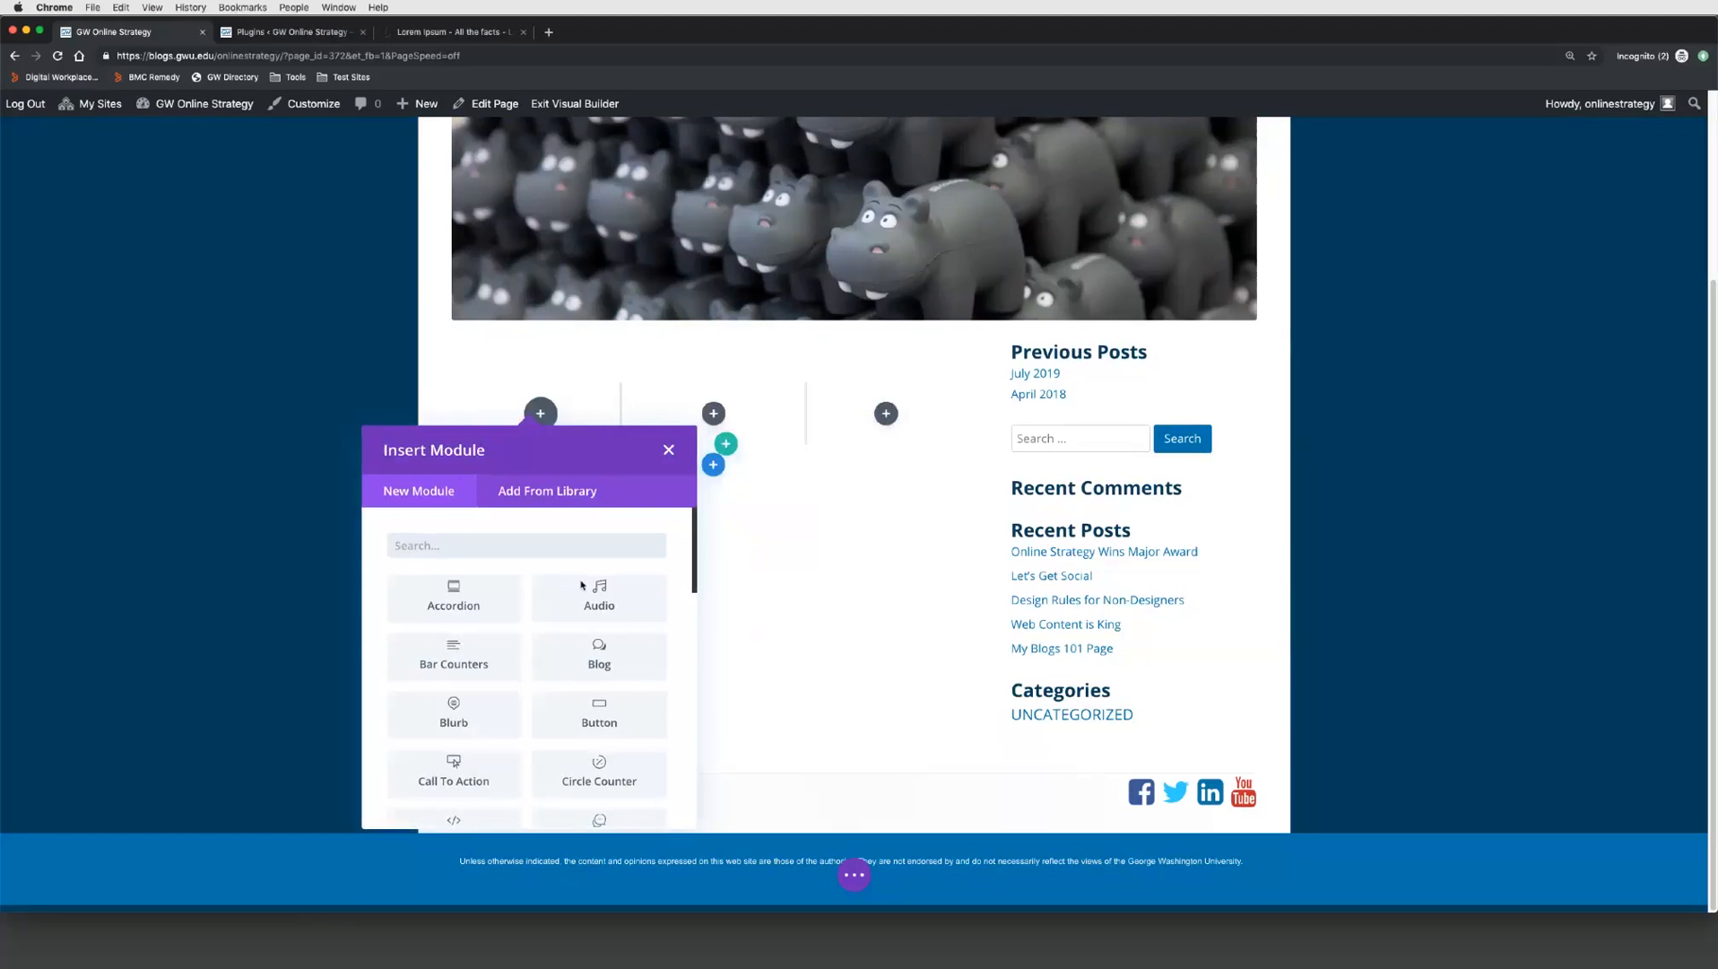
Step: Add a Text module to the row's first column, keeping its default placeholder content
scroll(627, 646, down, 2)
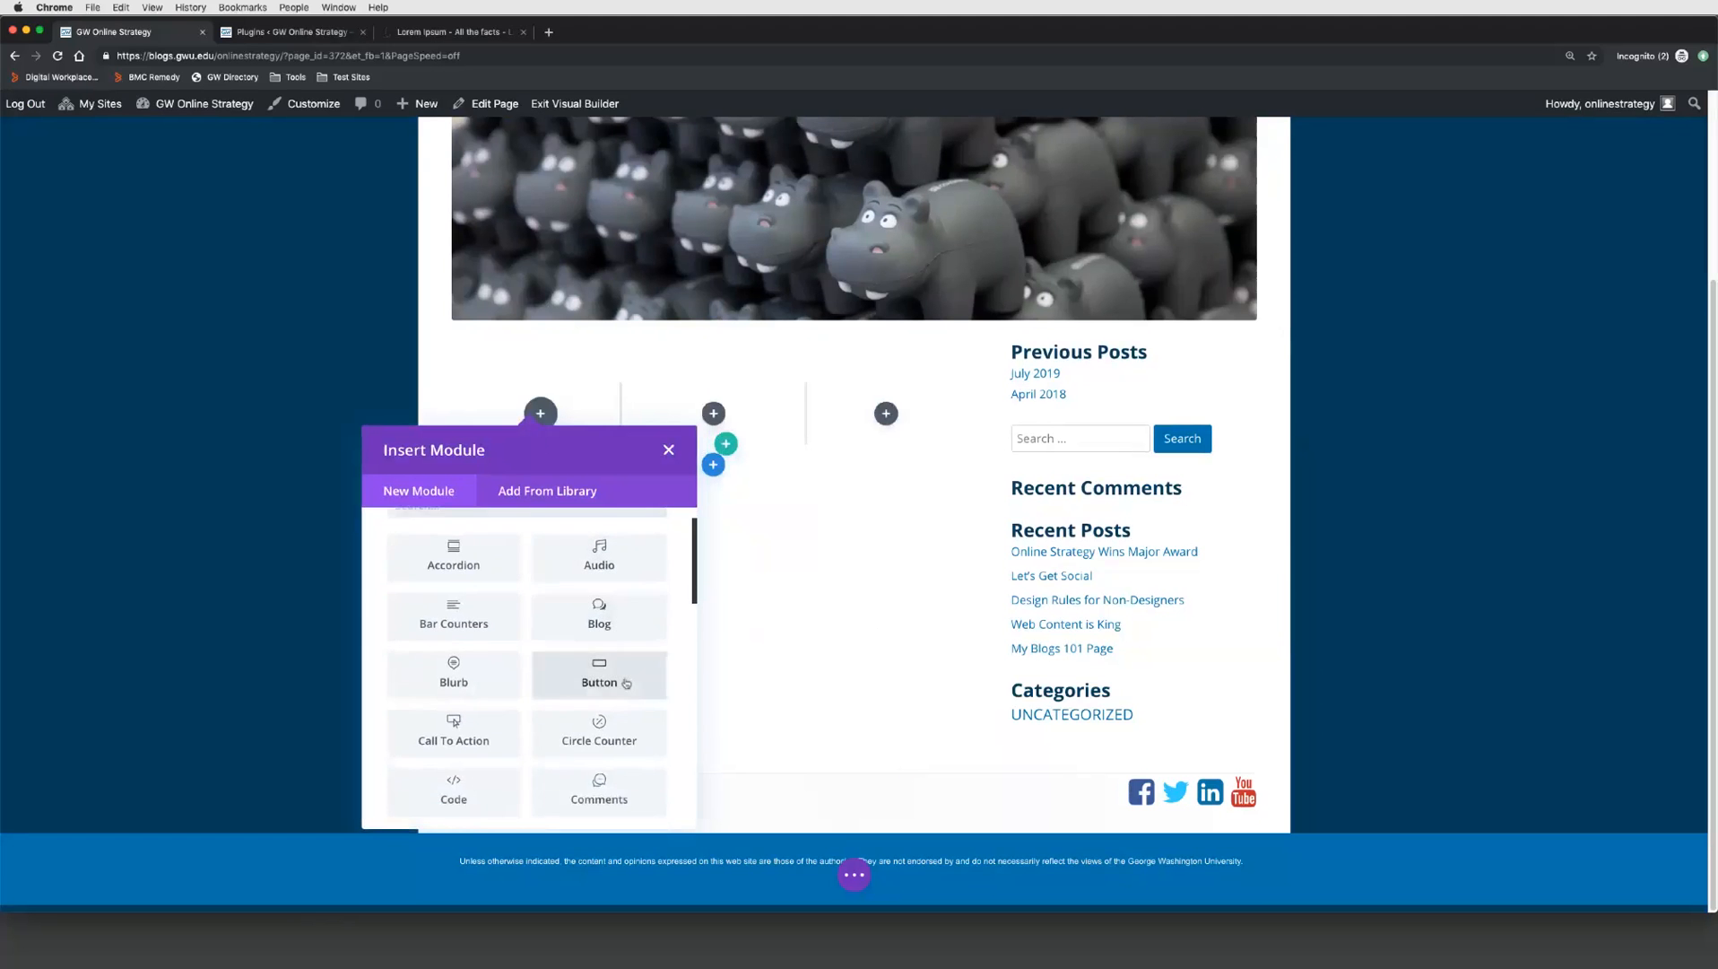
scroll(626, 684, down, 10)
scroll(626, 681, down, 4)
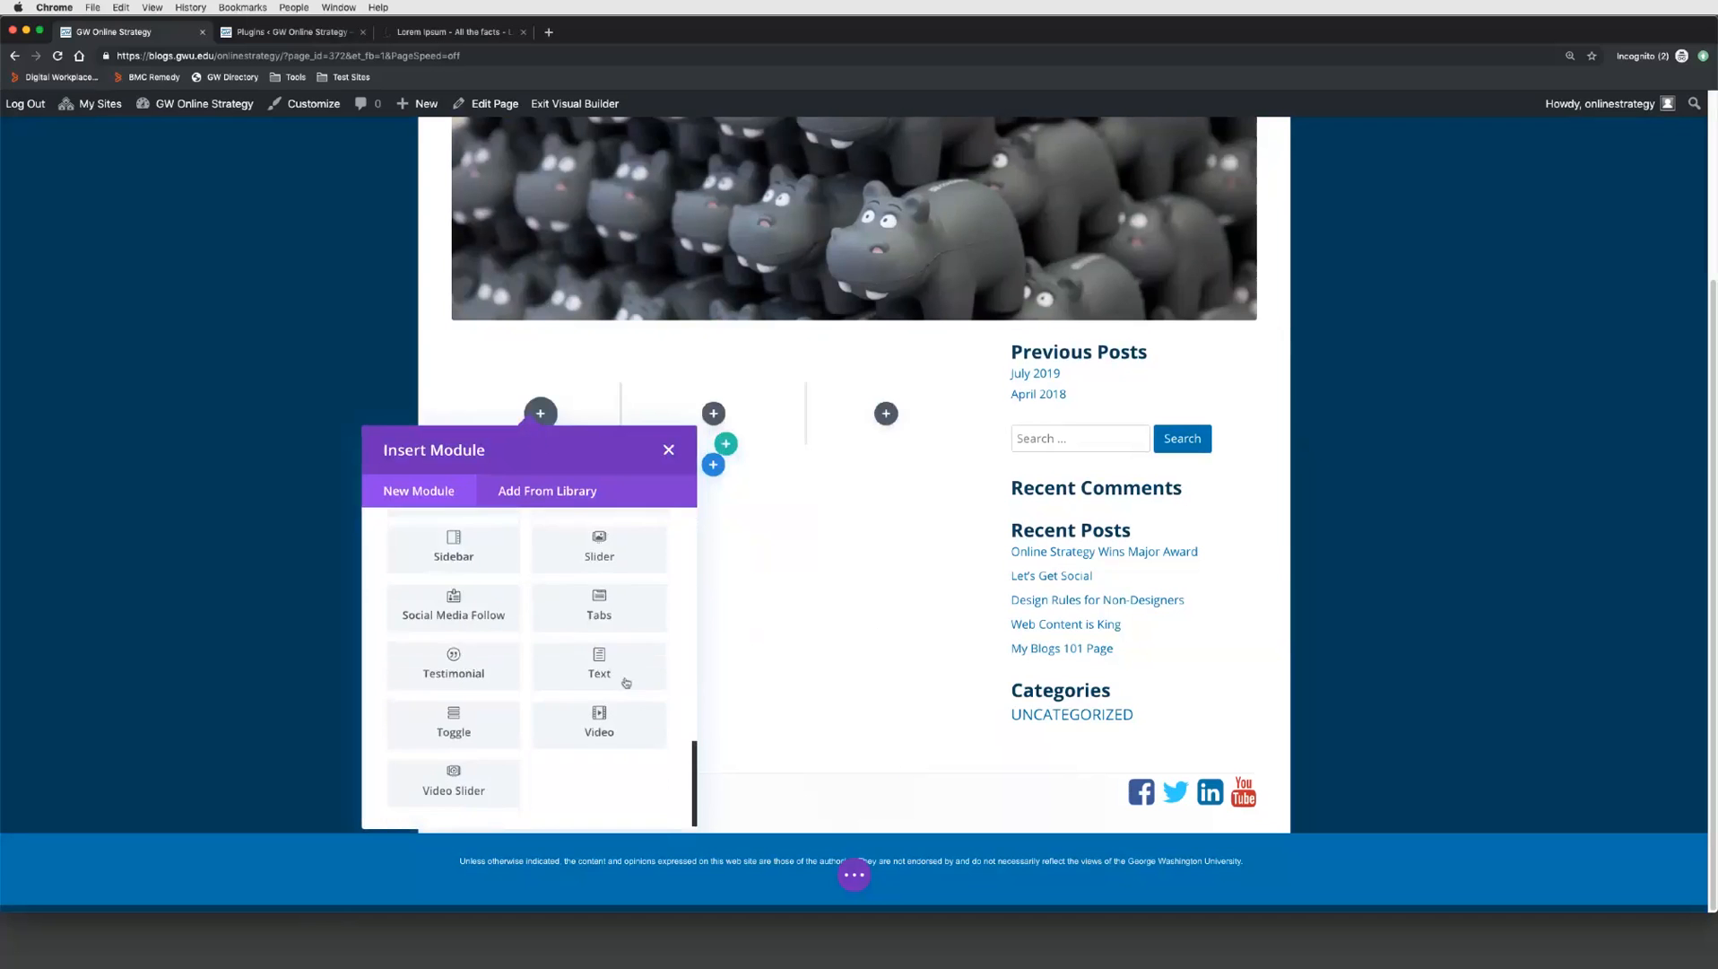
click(795, 473)
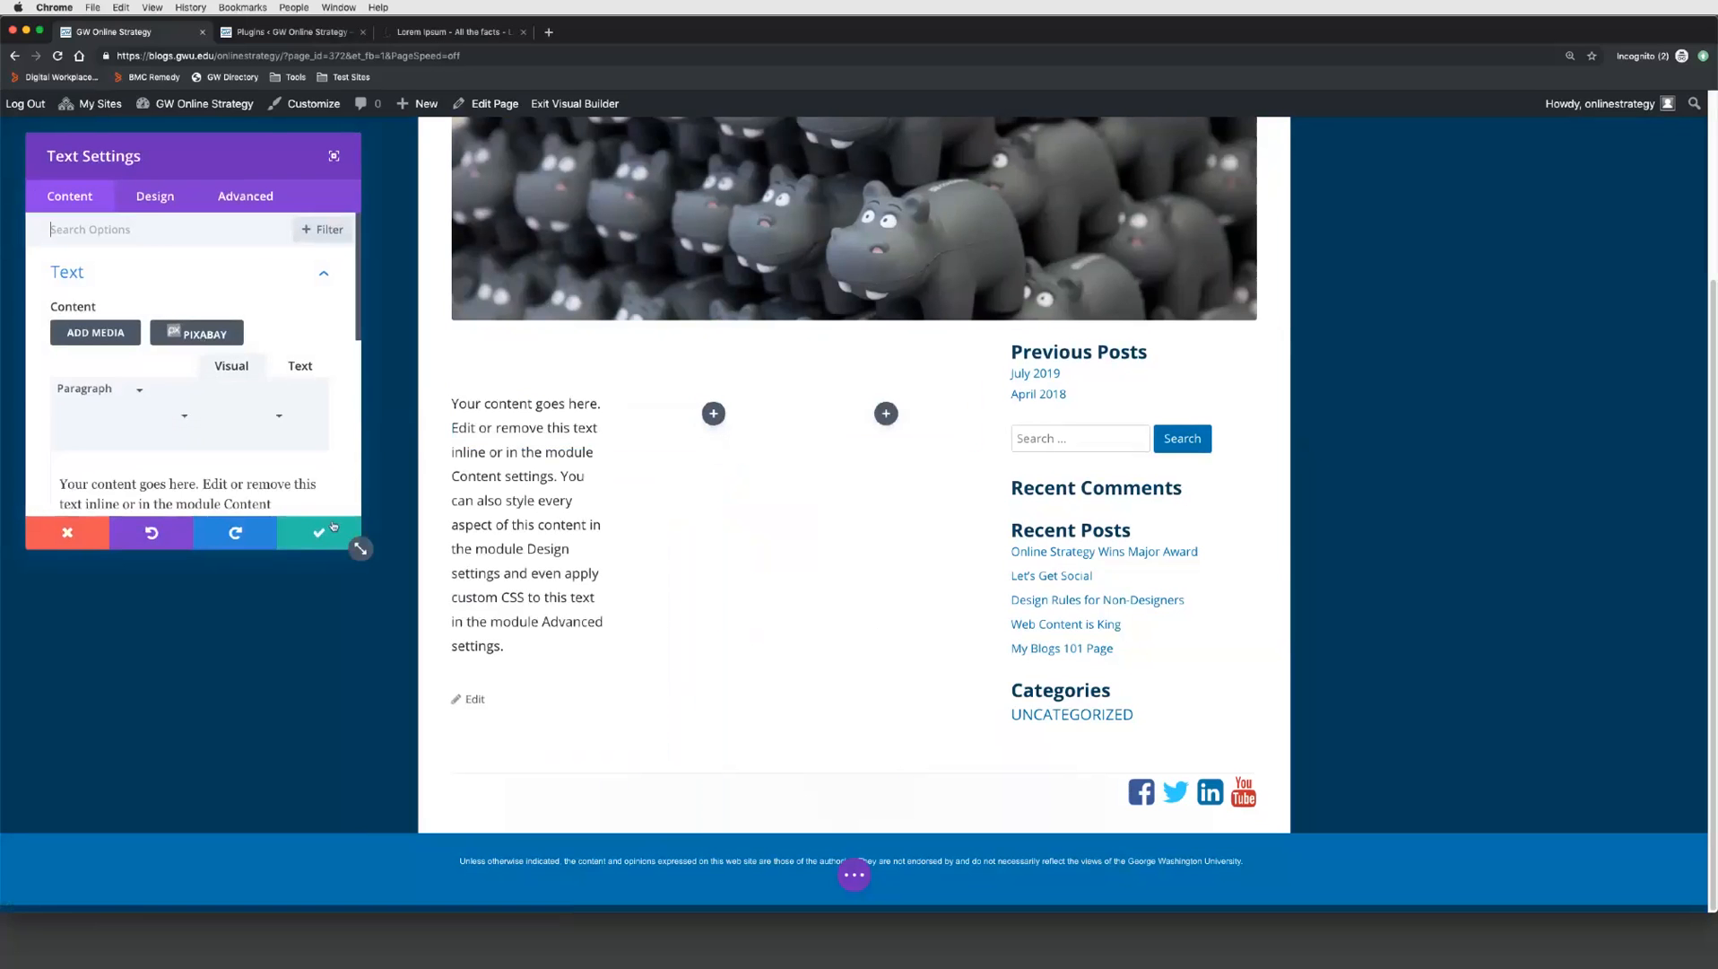
click(331, 530)
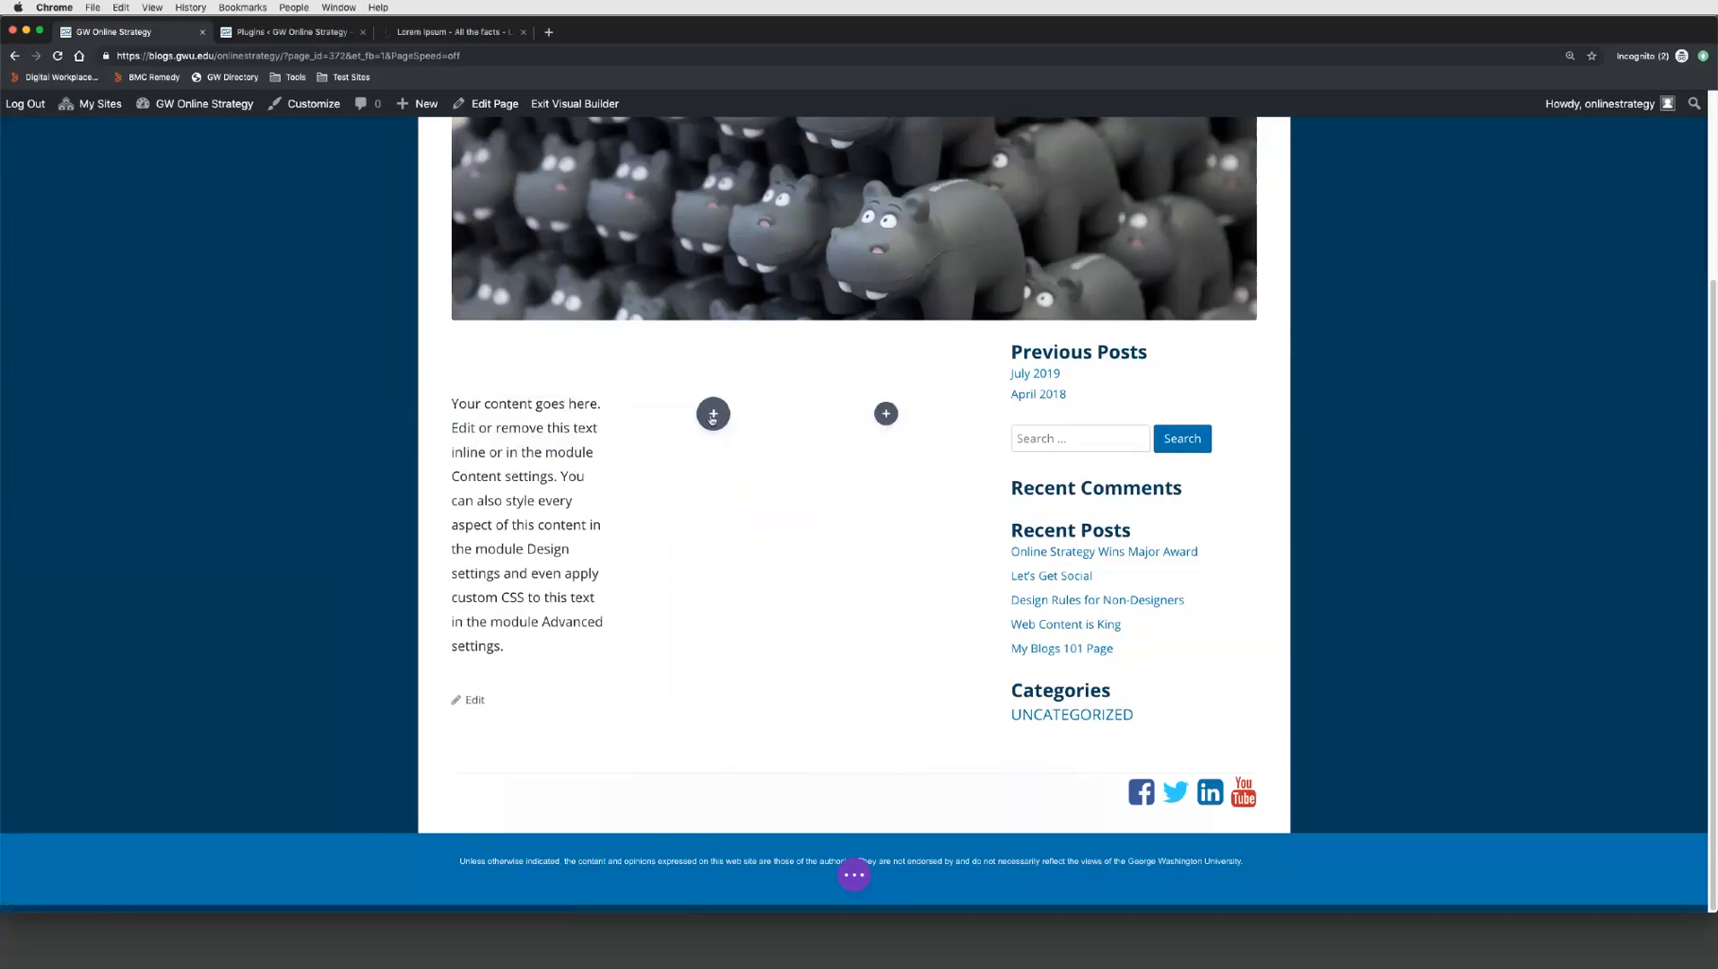
Step: Find the Image module and add it to the row's middle column
click(713, 416)
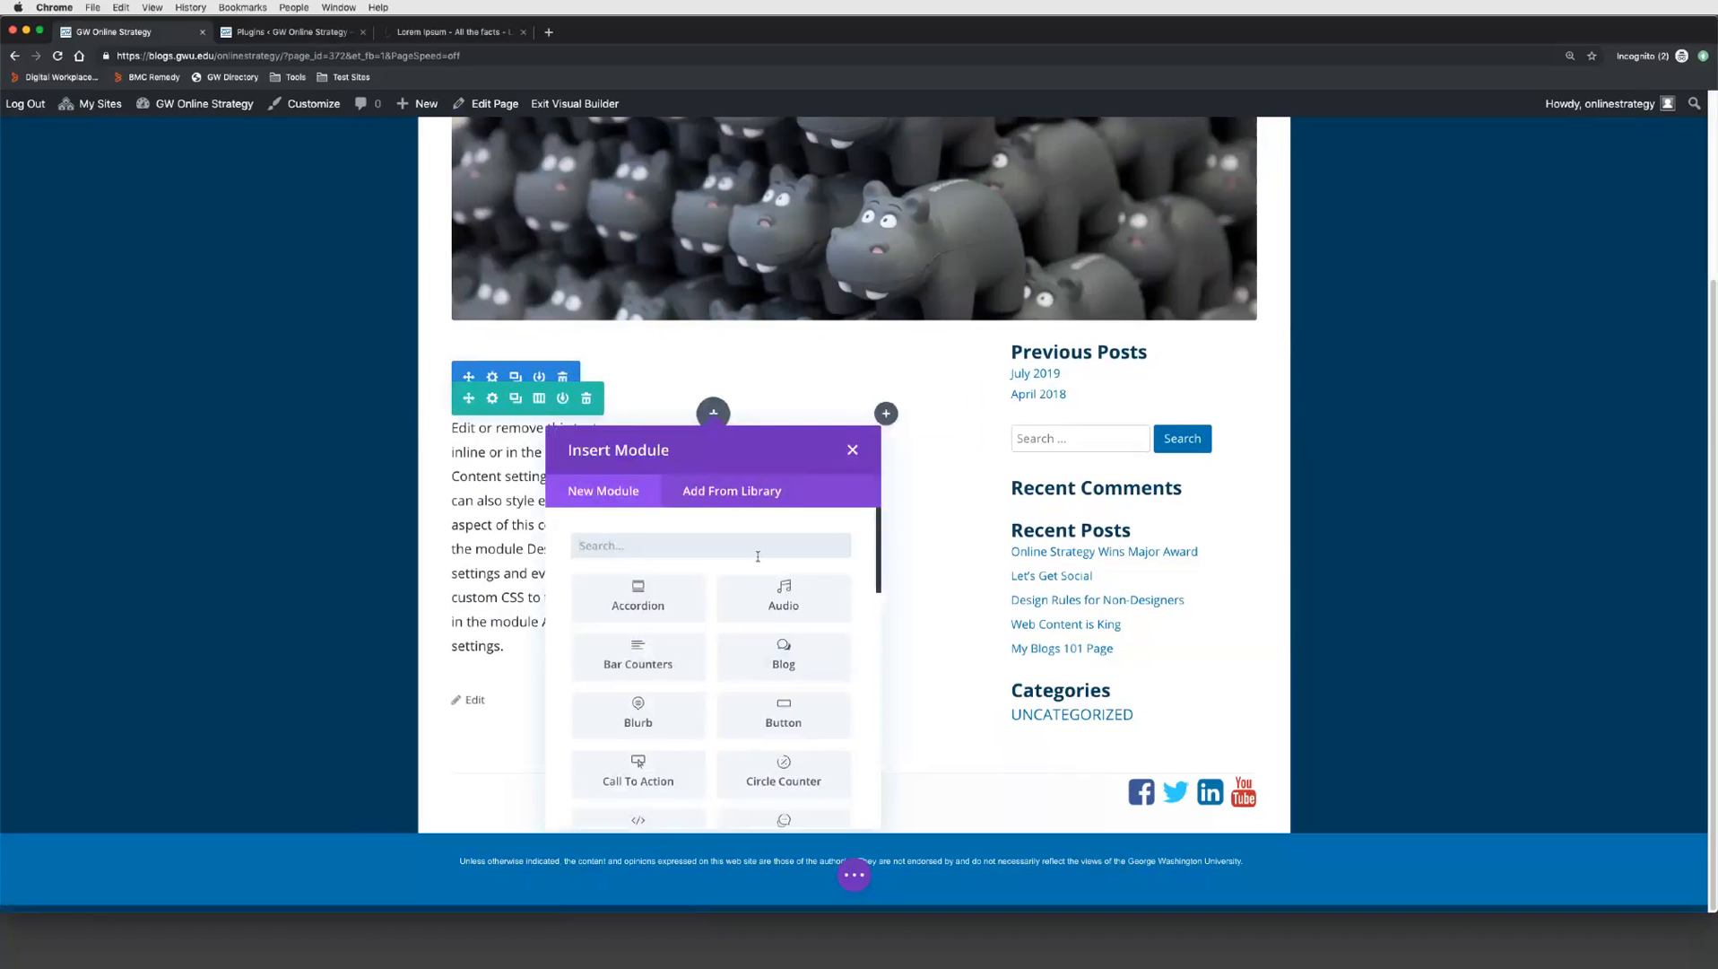
text(image)
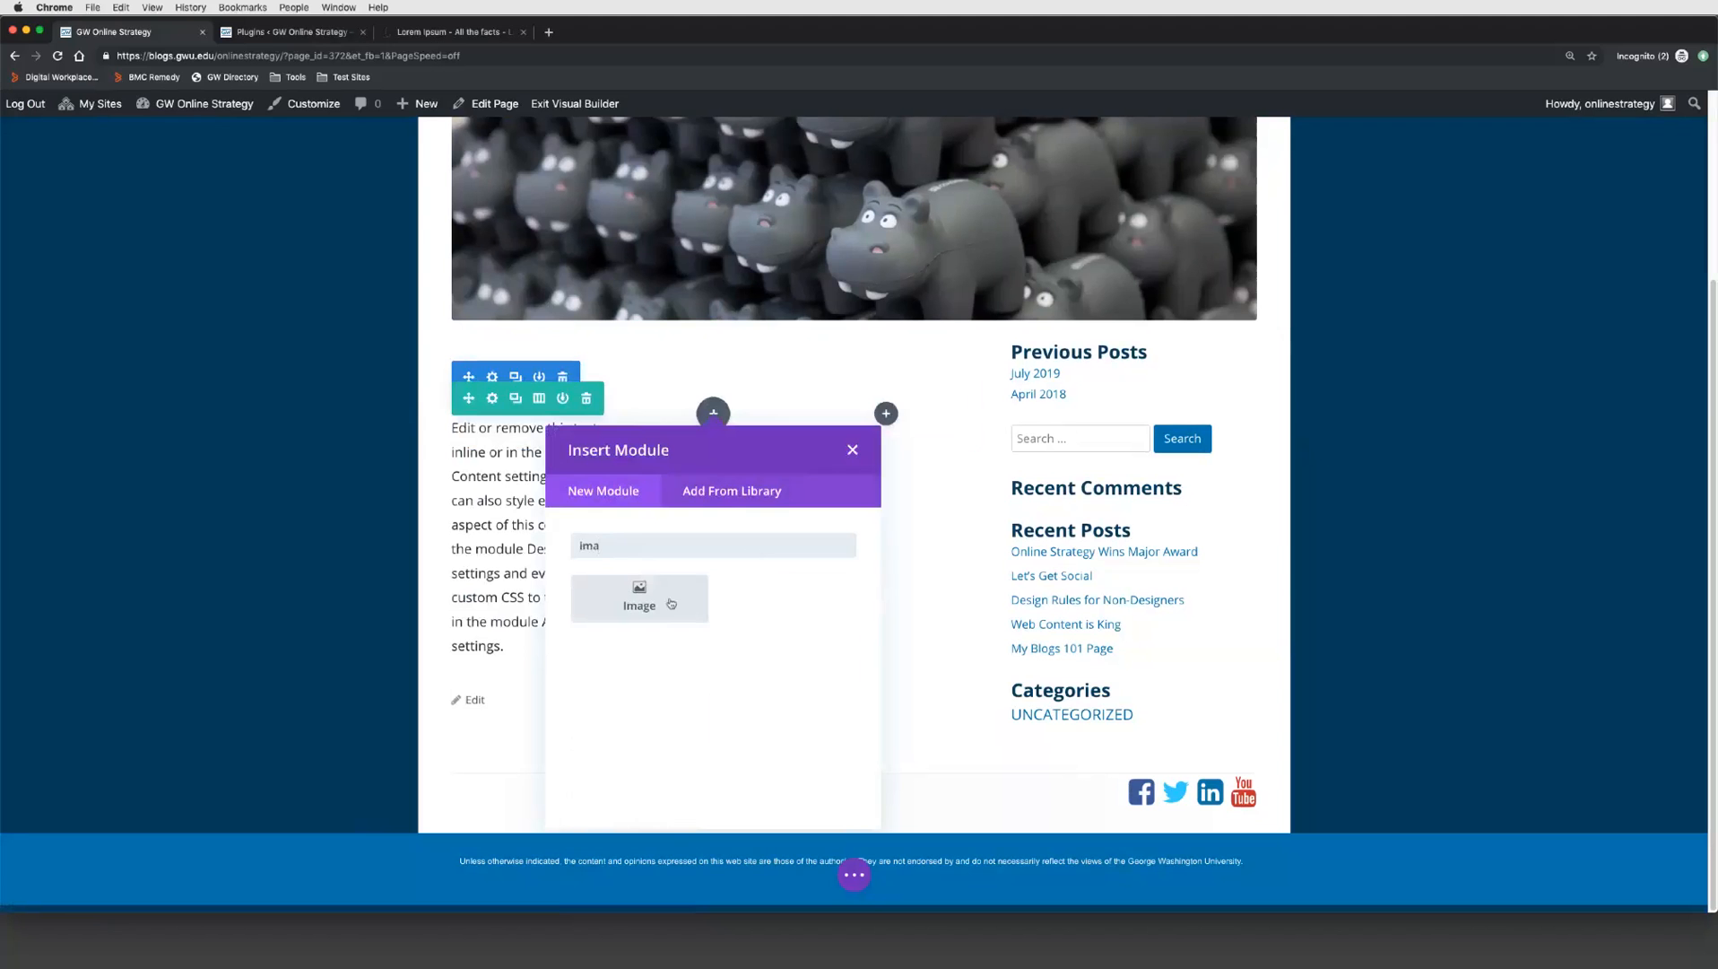
click(673, 605)
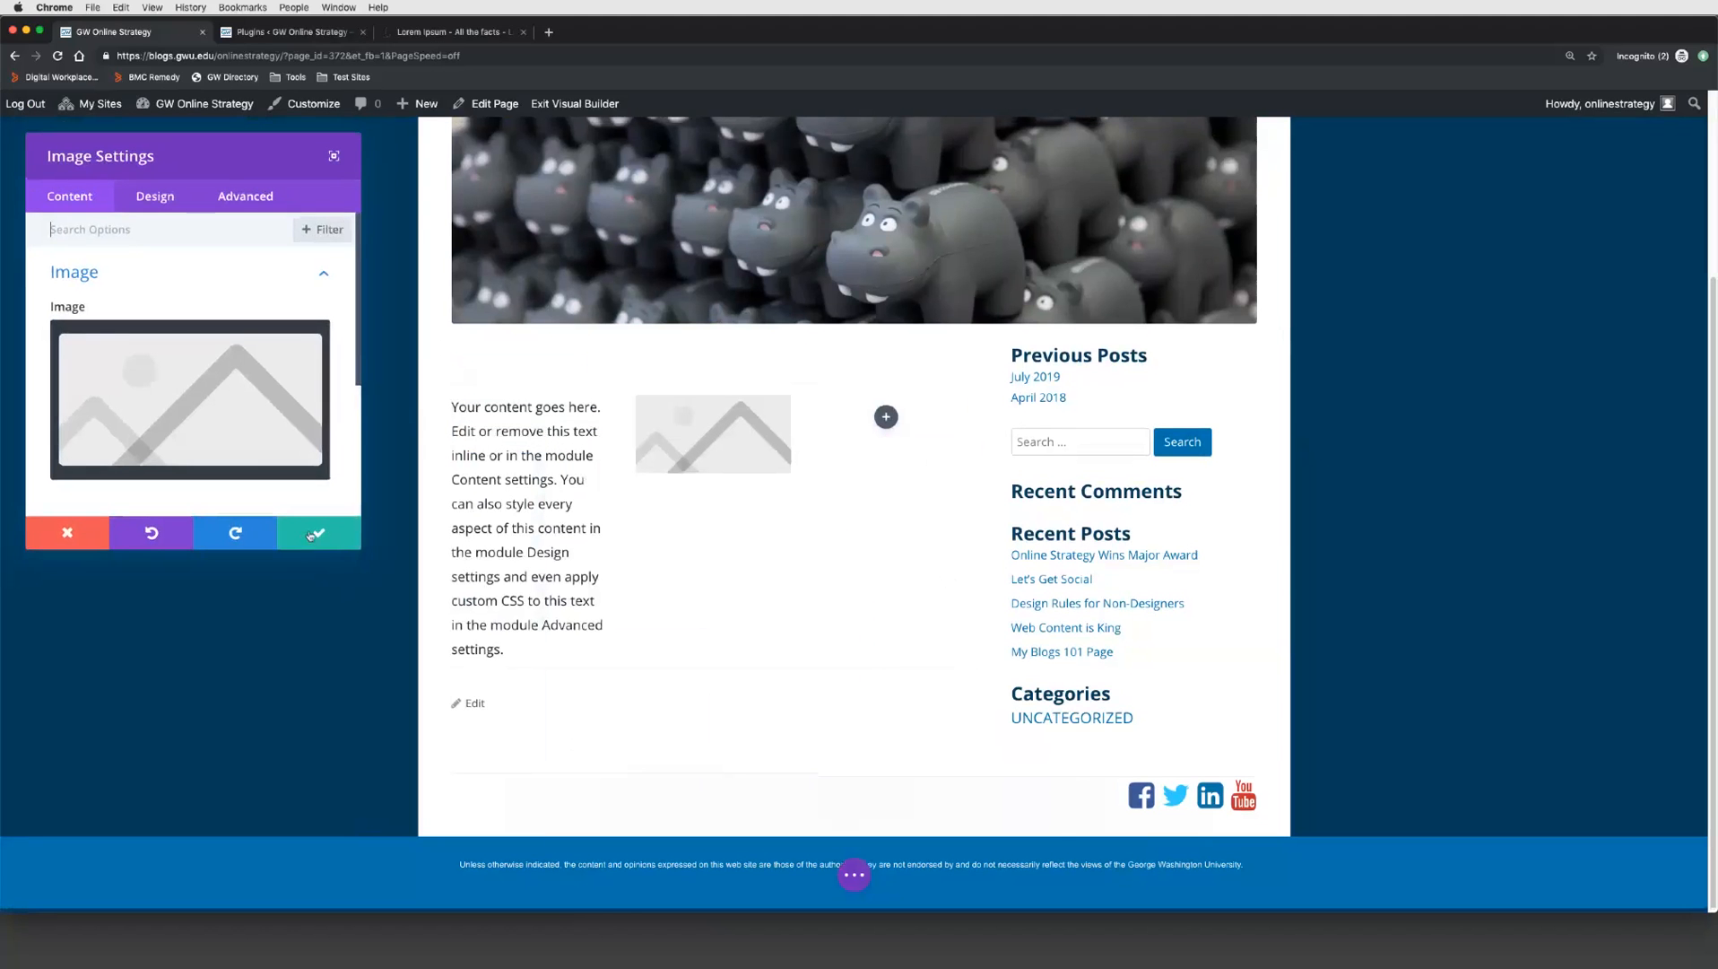
Step: Add a Search module with its default settings to the row's third column
click(886, 416)
scroll(994, 672, down, 5)
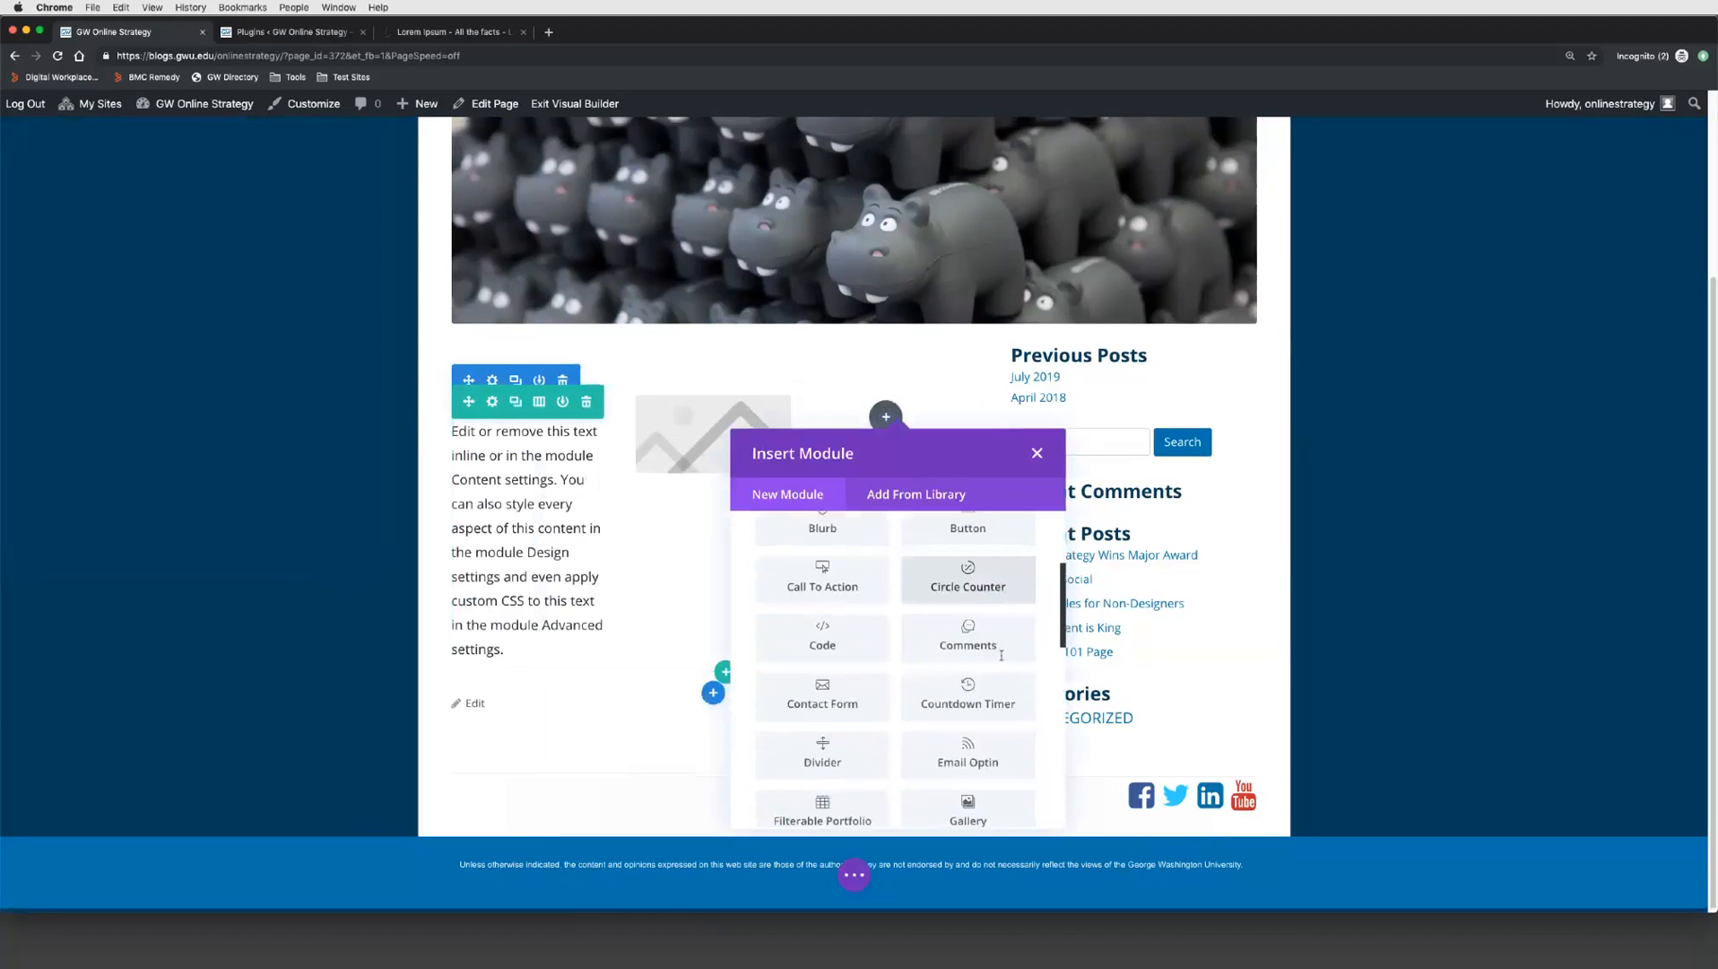
scroll(1000, 660, down, 7)
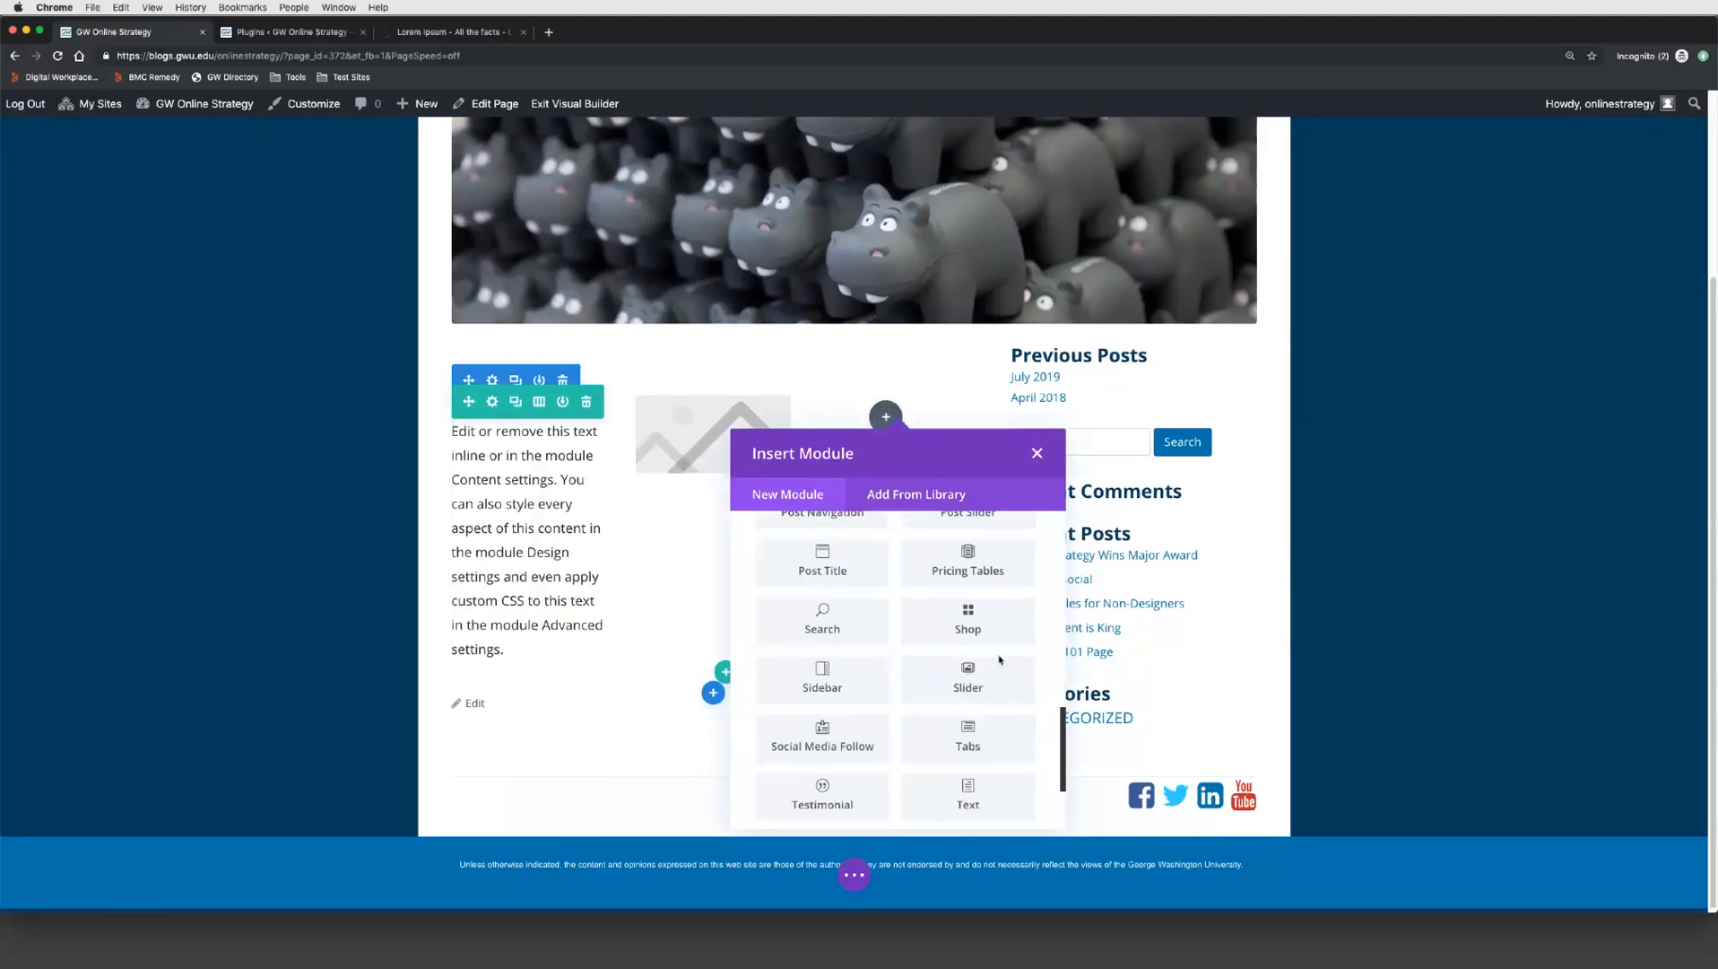
scroll(995, 664, up, 1)
click(878, 654)
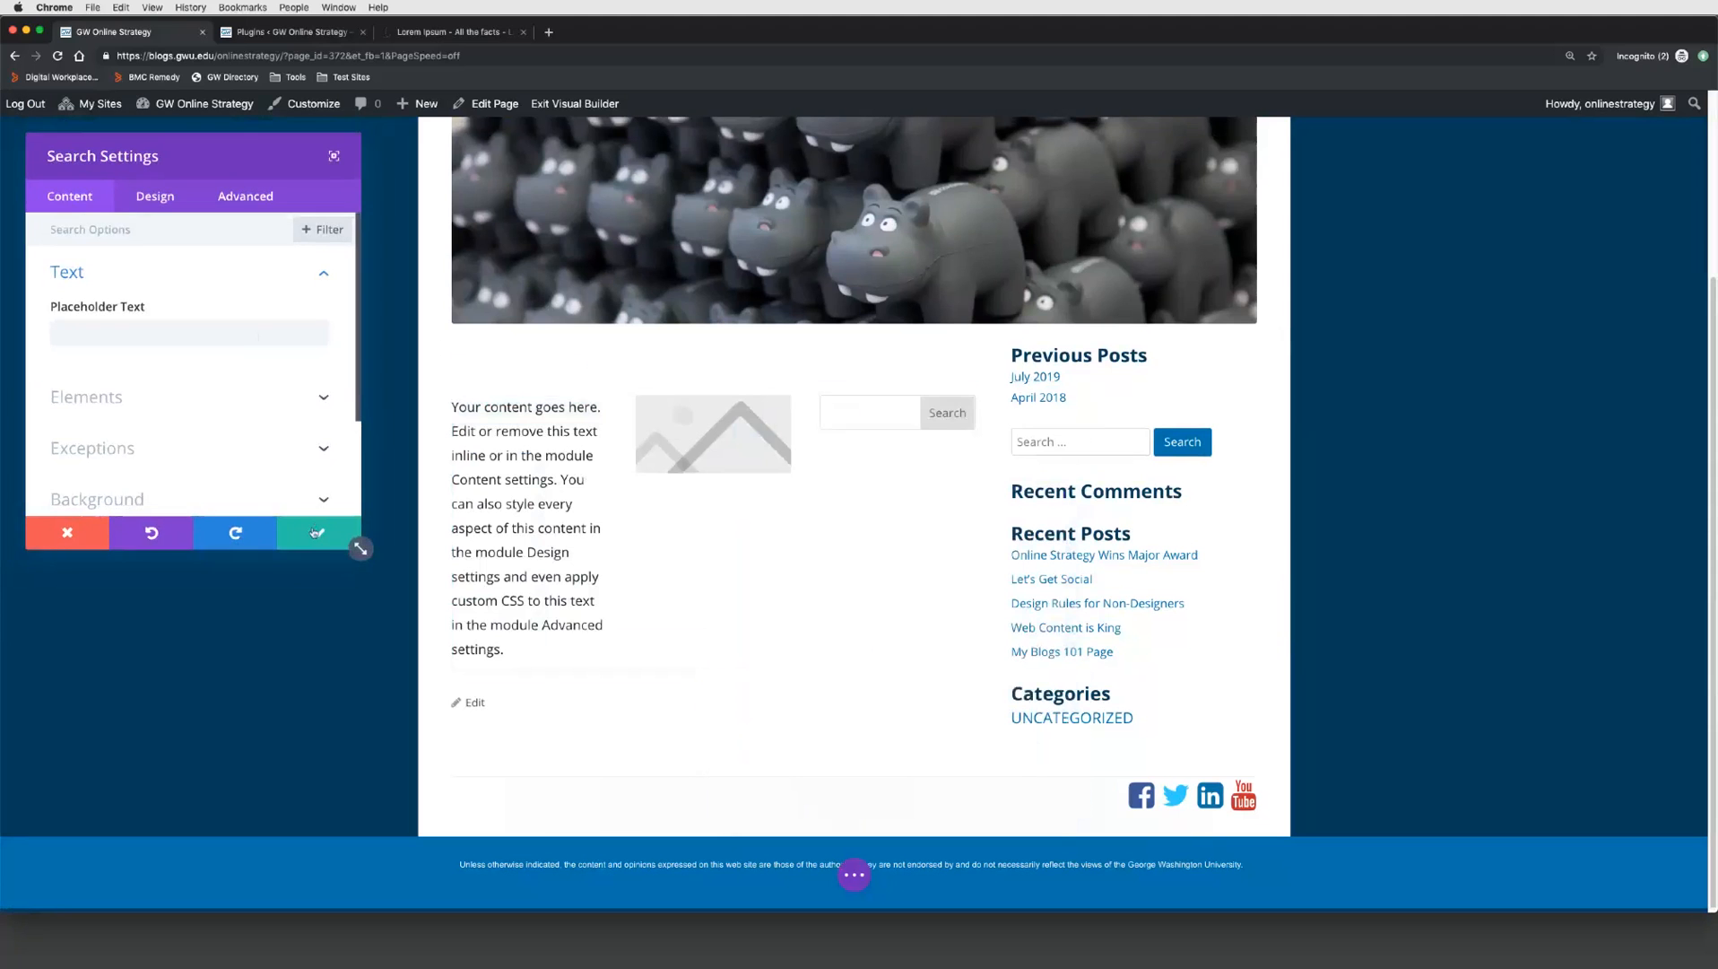
click(315, 532)
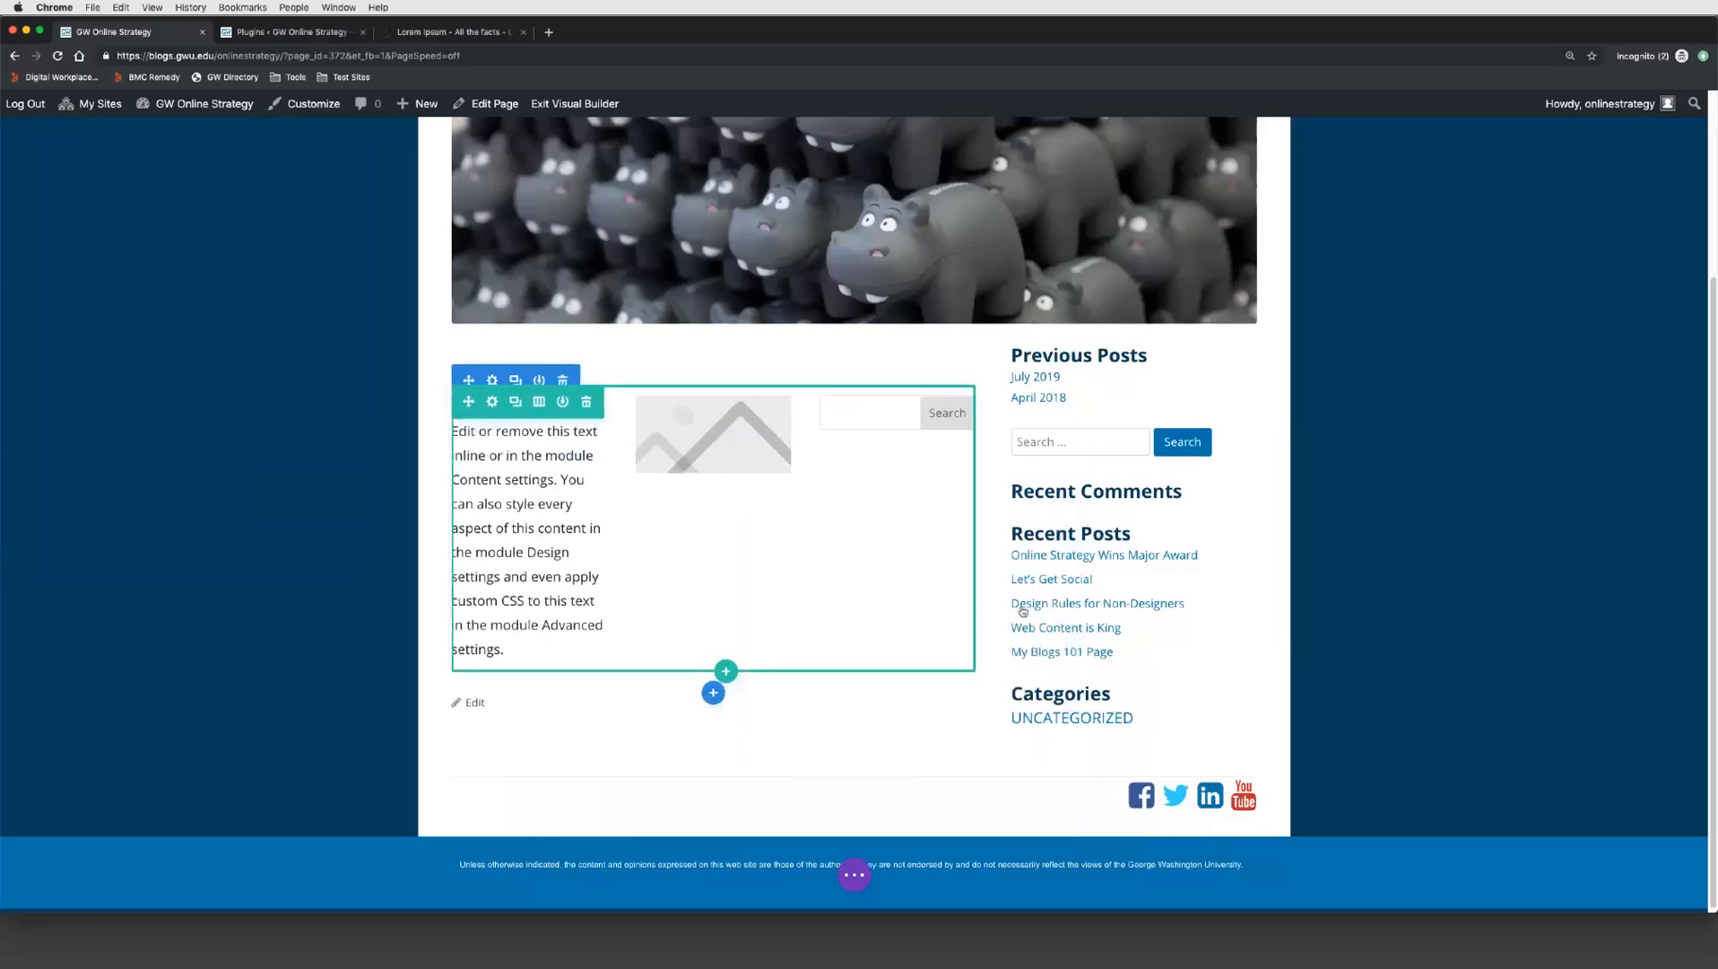
Step: Leave the visual builder for the page's editing screen, saving the layout changes on exit
scroll(1042, 614, up, 3)
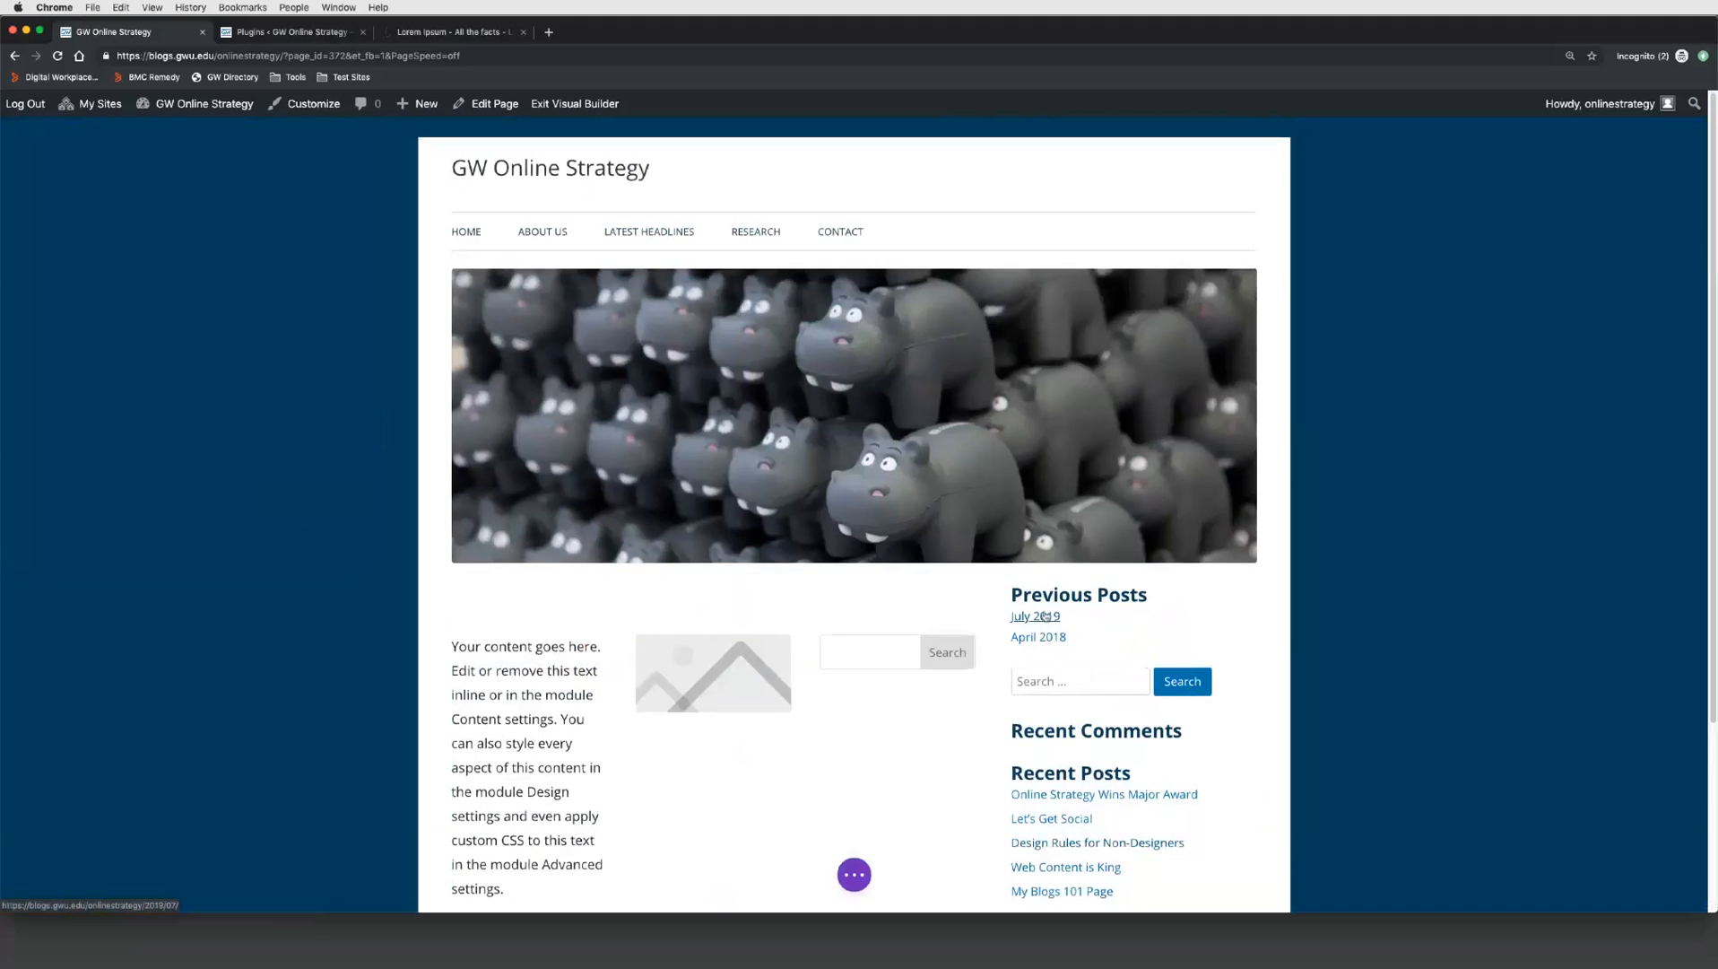
scroll(856, 709, down, 3)
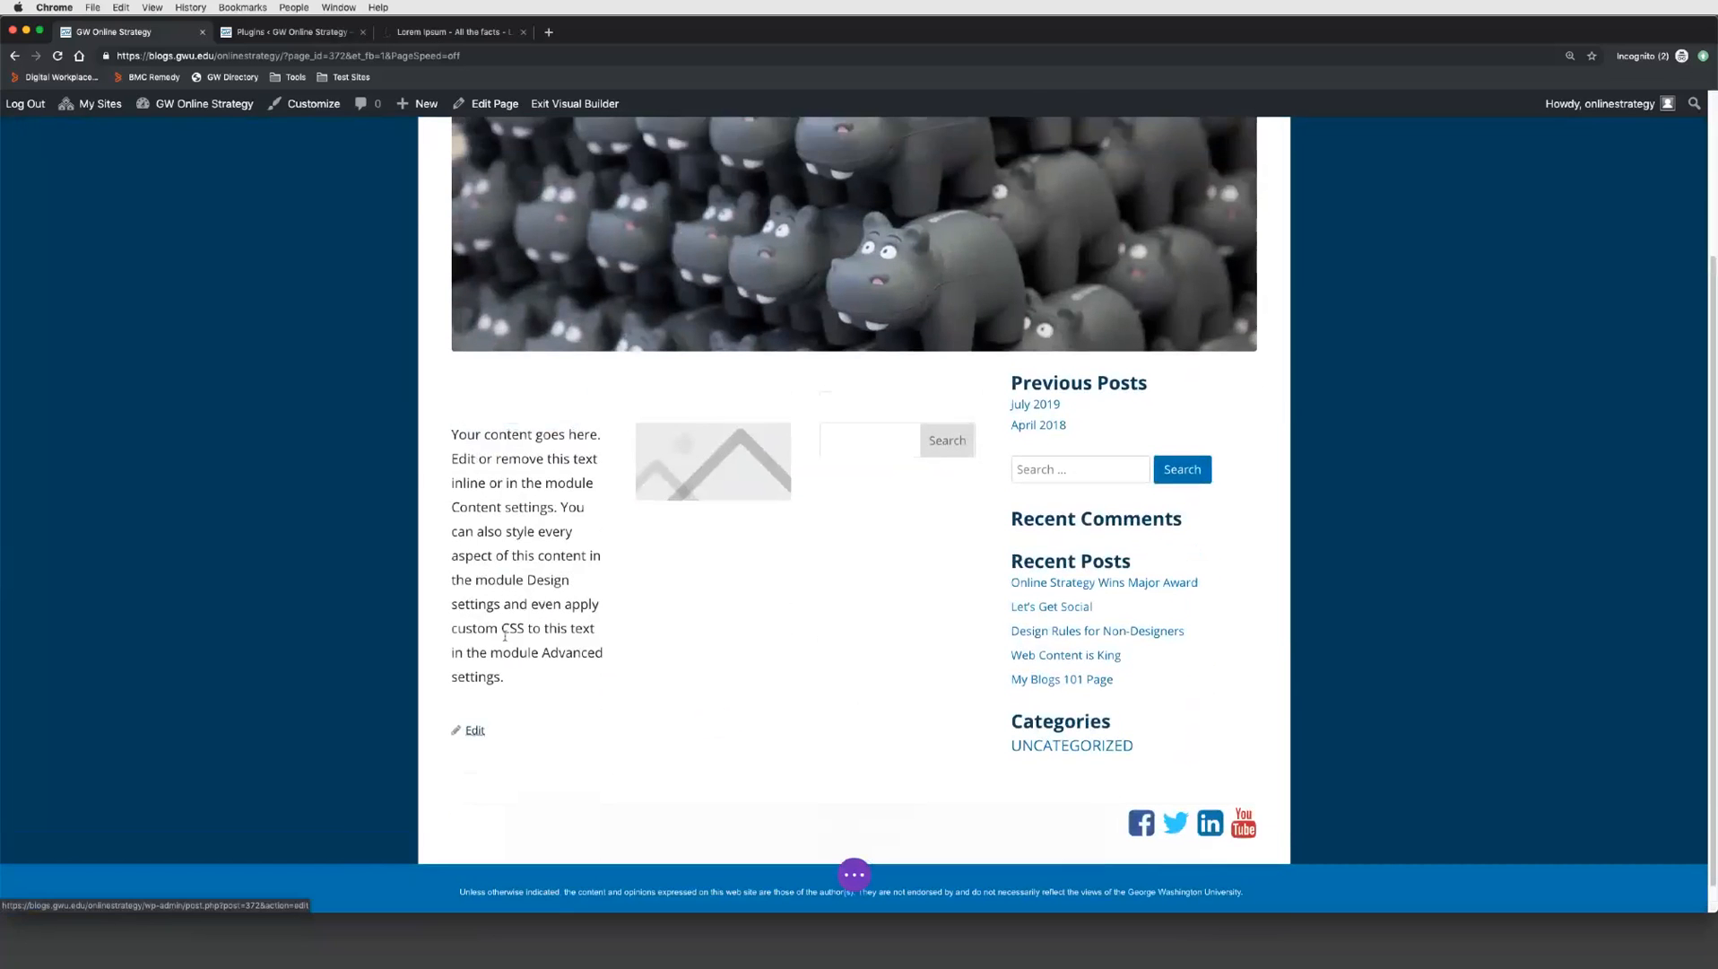
click(480, 105)
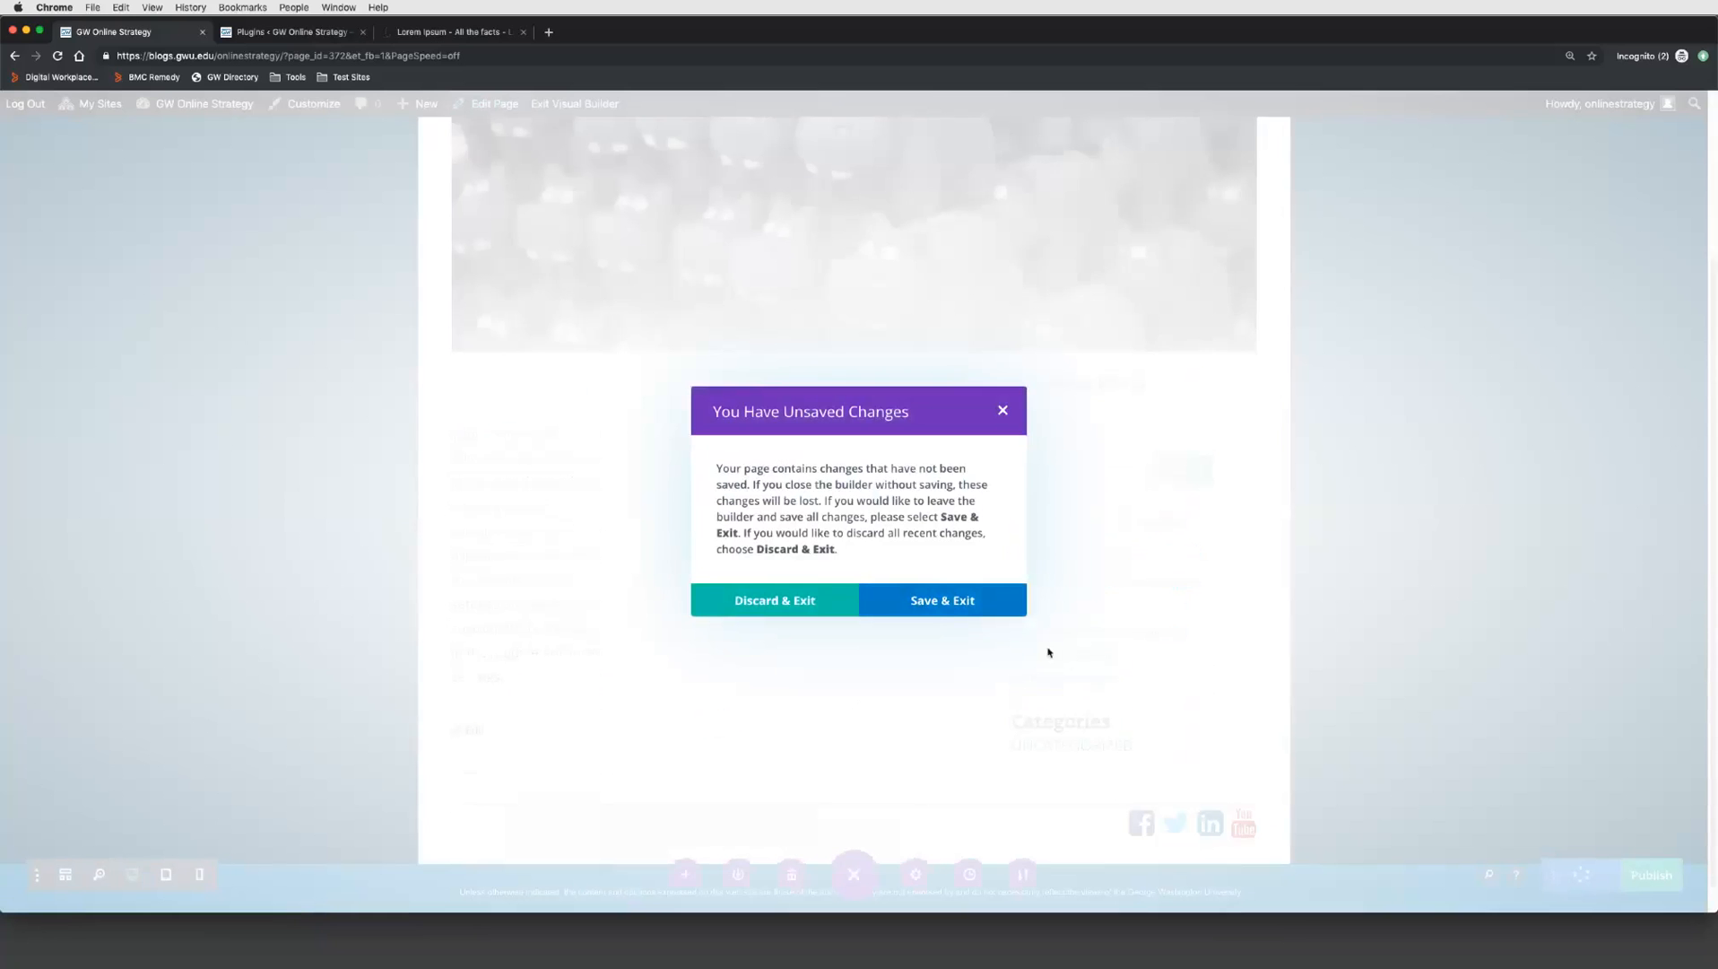
click(945, 608)
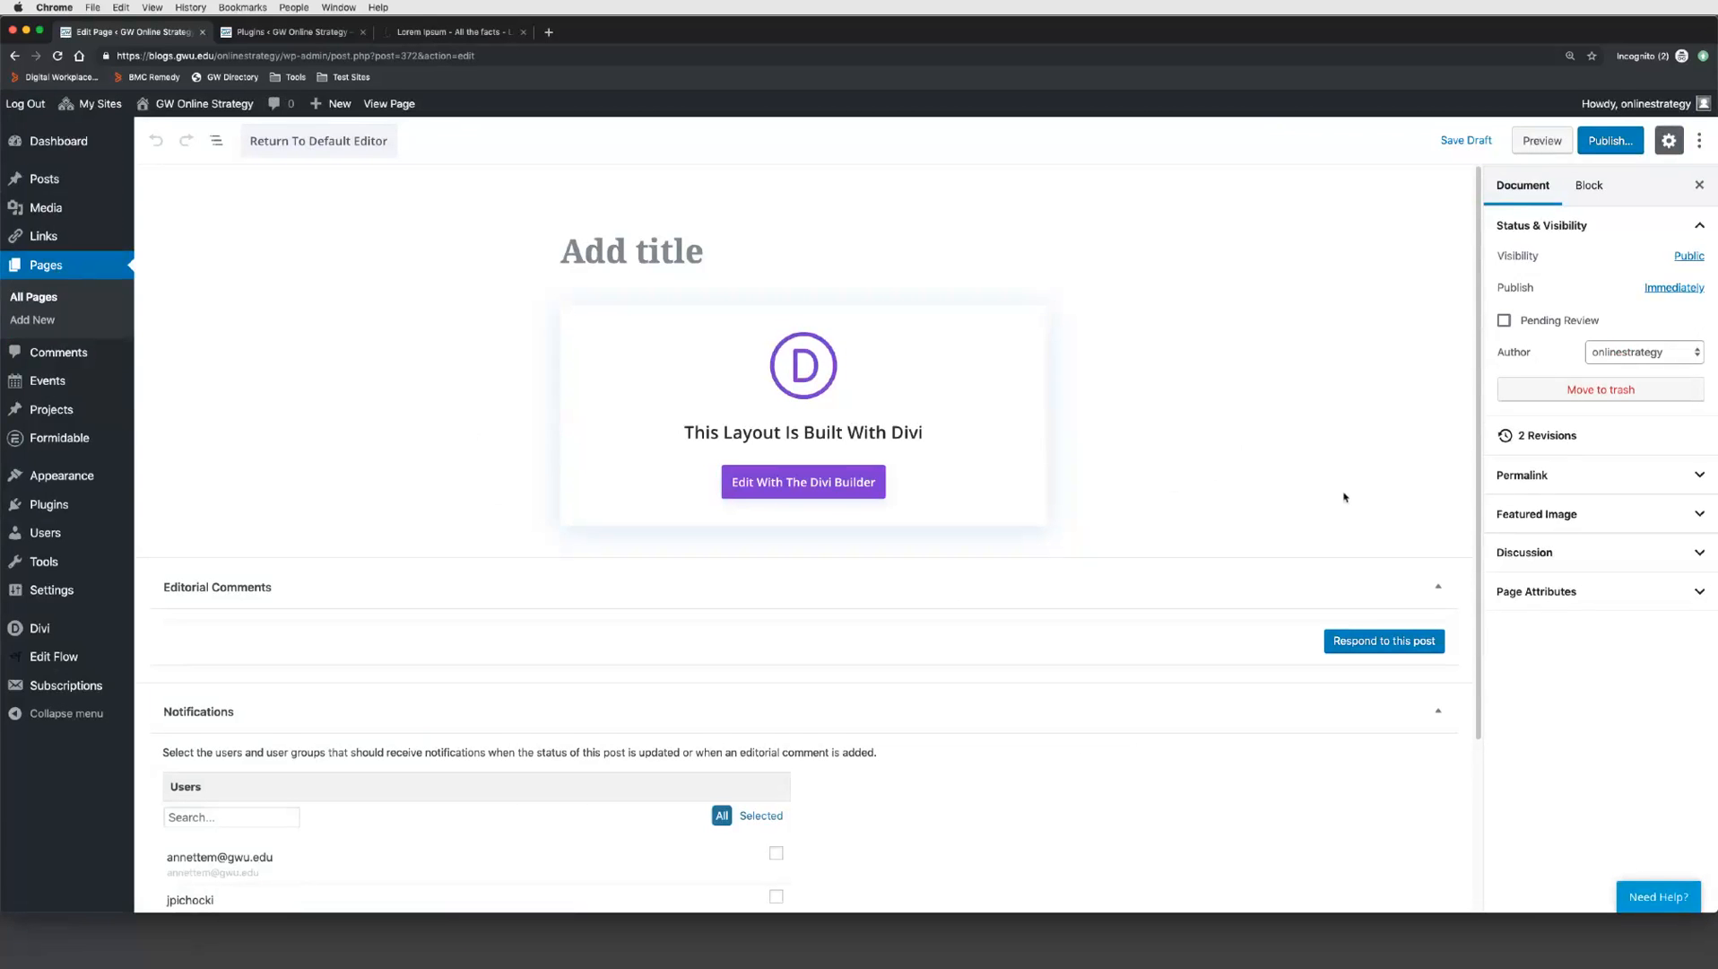
Step: Title the page "Divi Page" and set its template to Full-width Page Template, No Sidebar
click(638, 247)
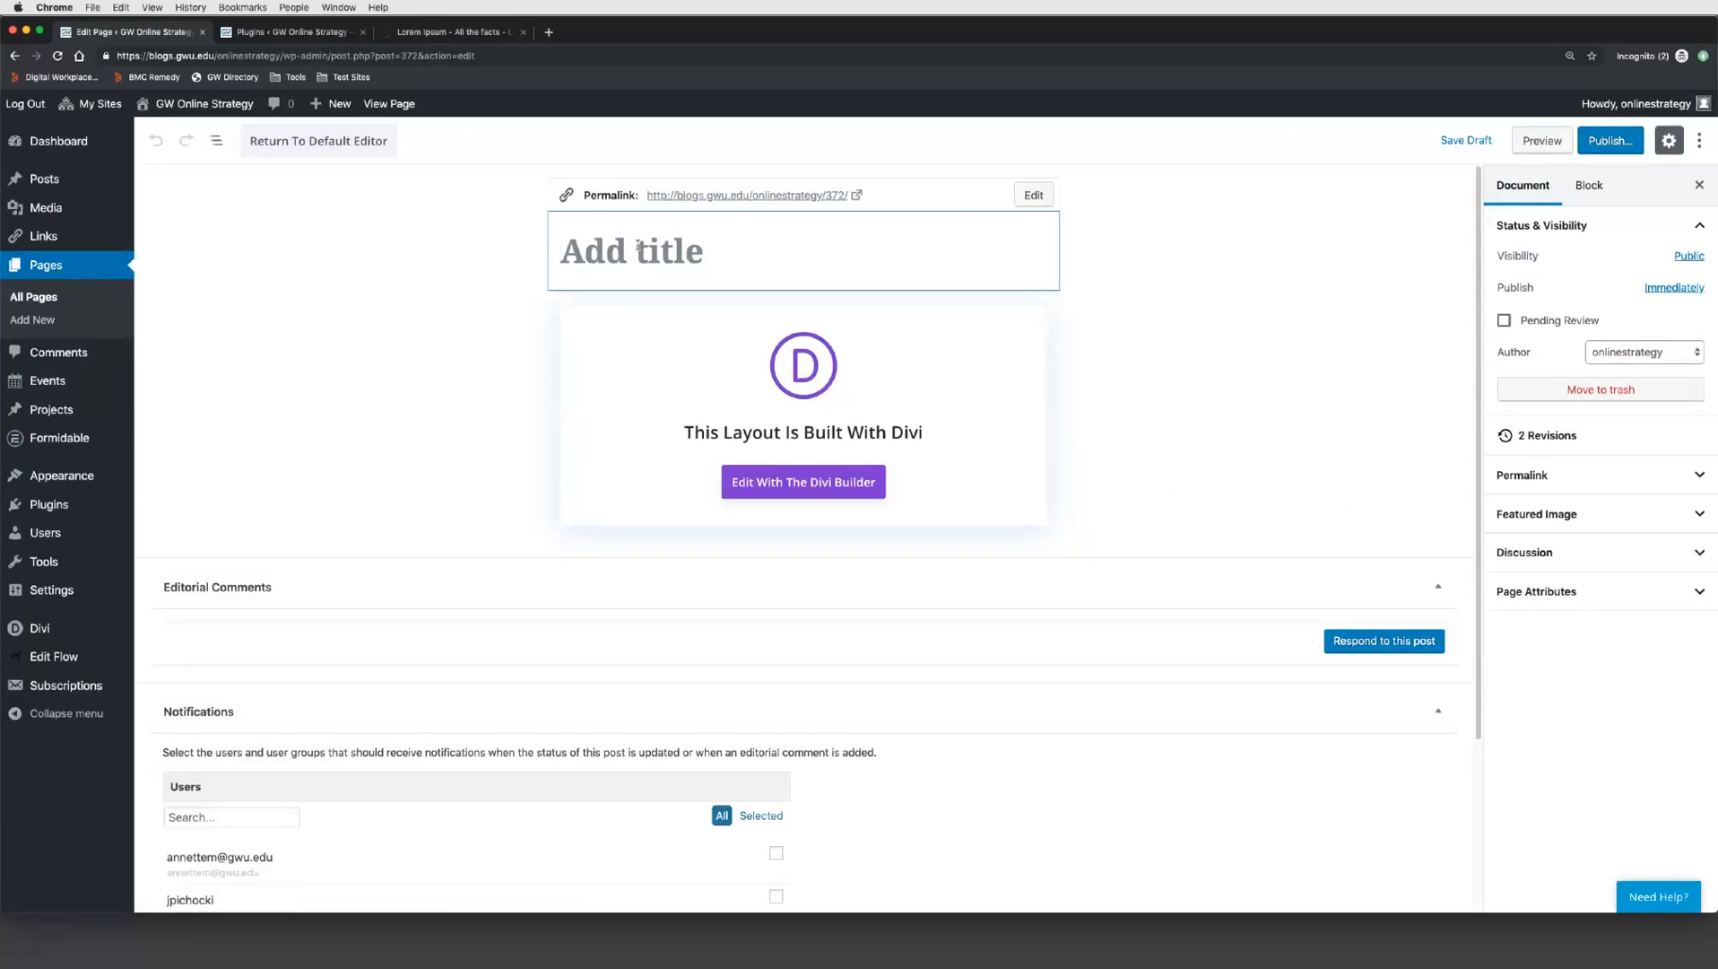
text(Divi Page)
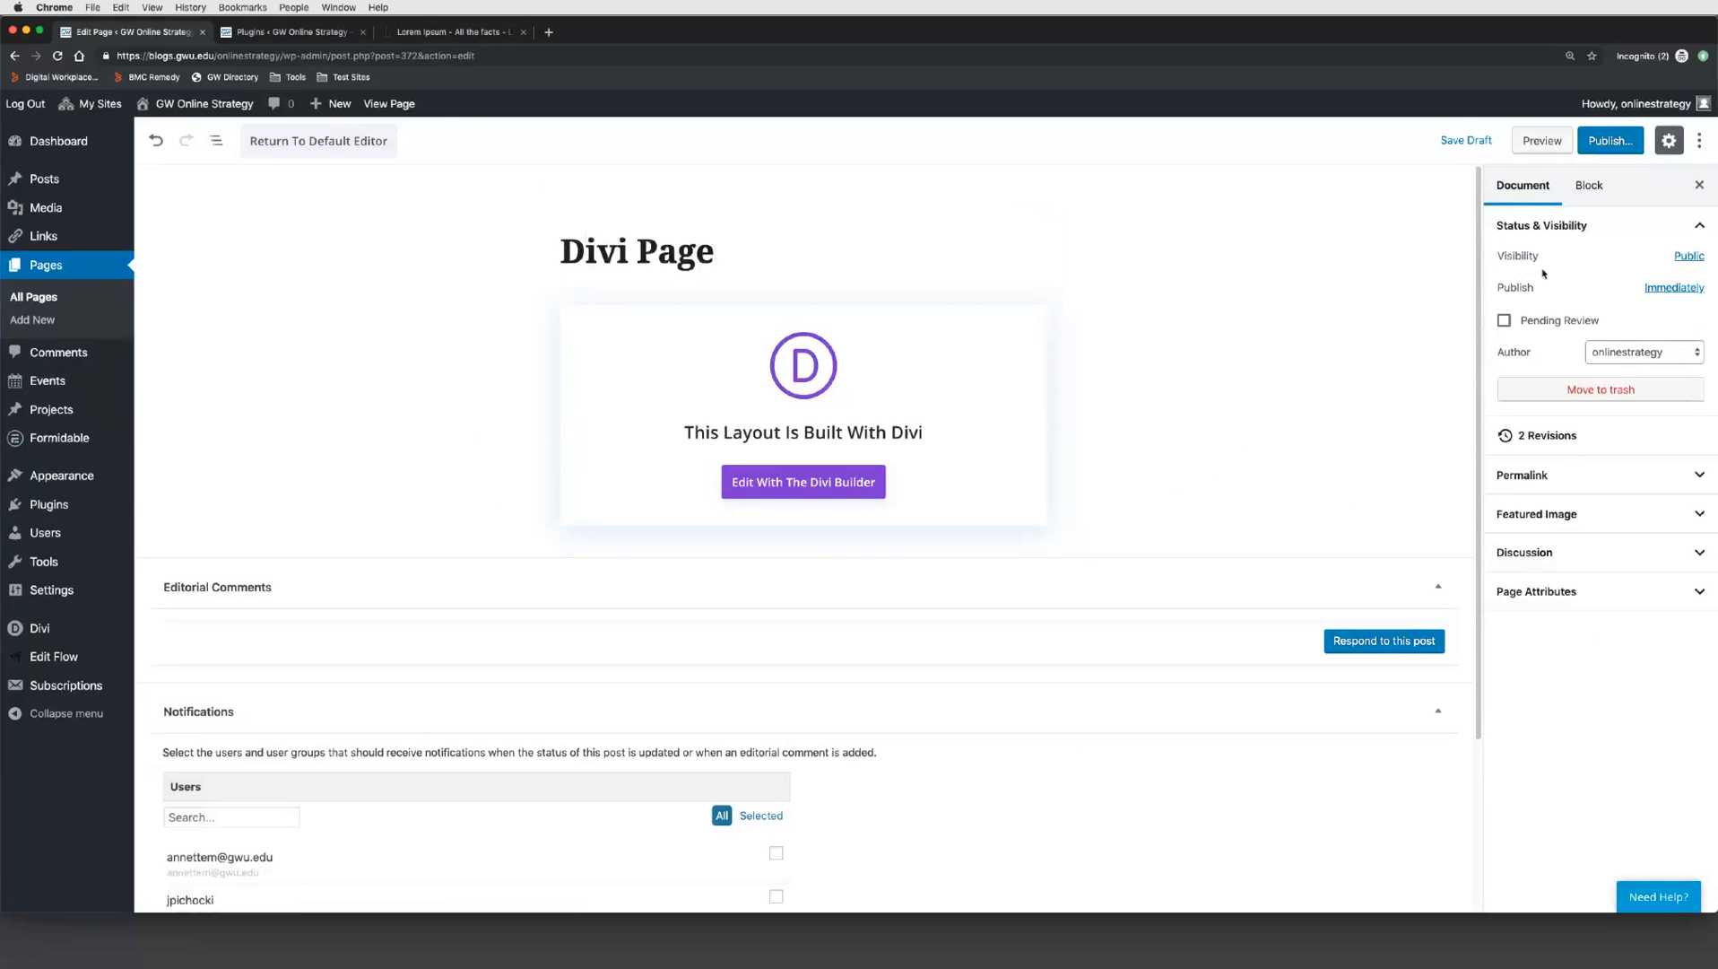
click(1561, 595)
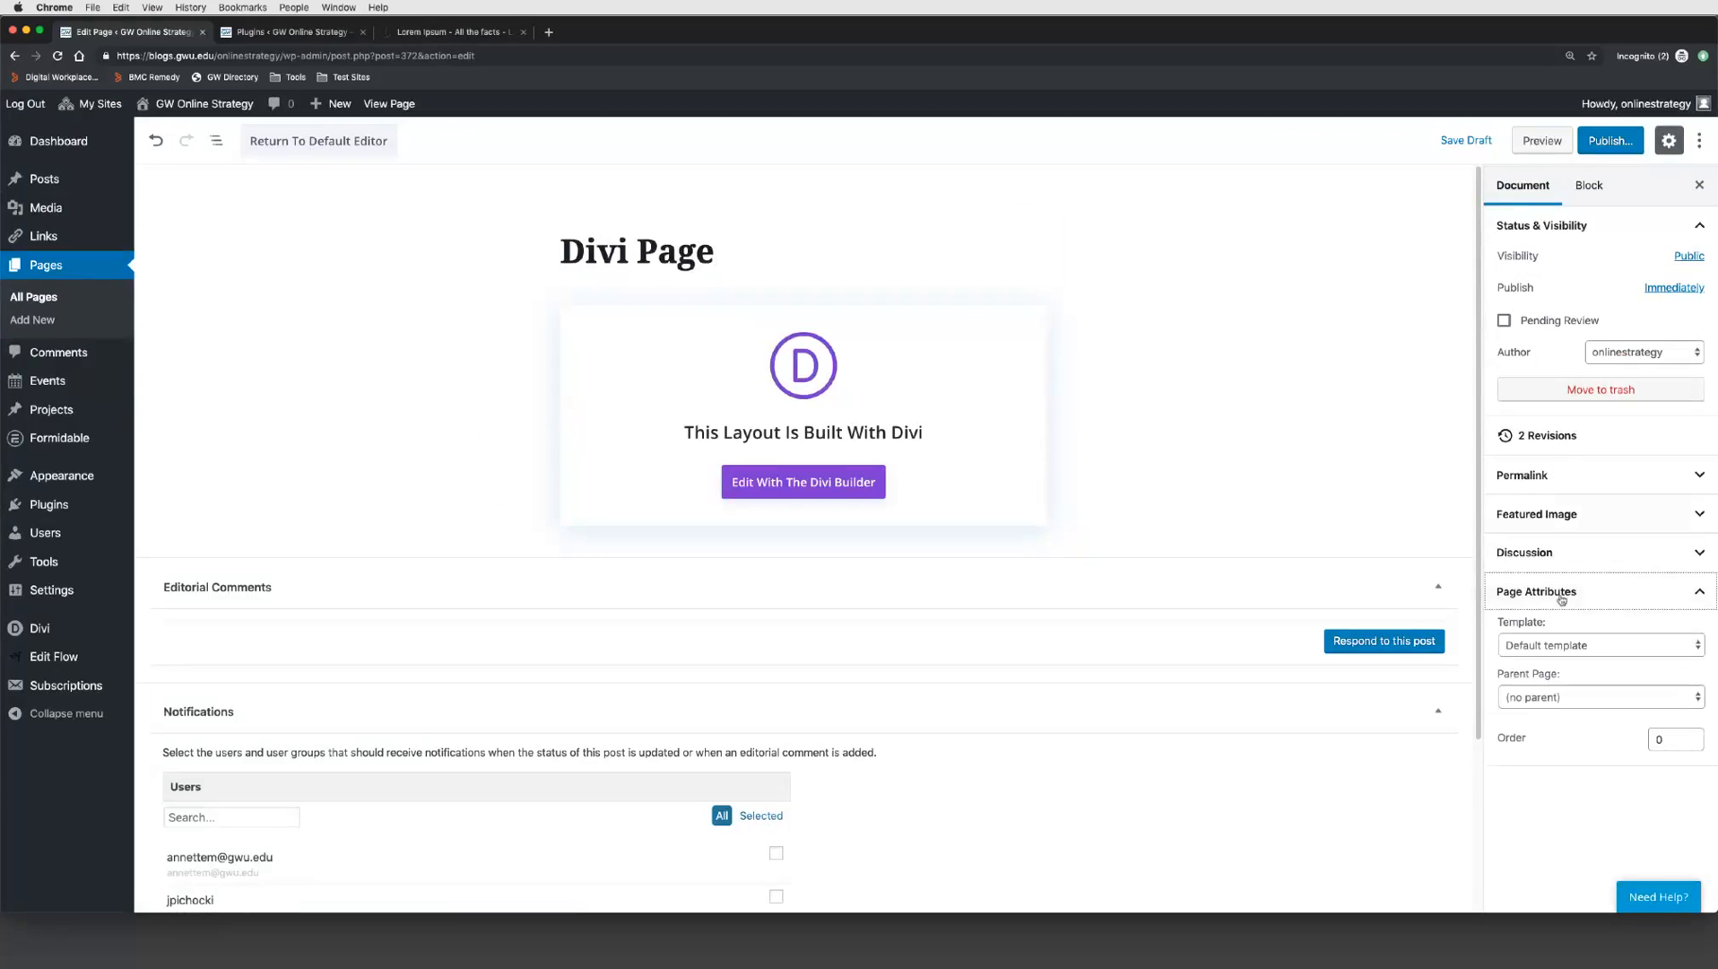
click(1543, 648)
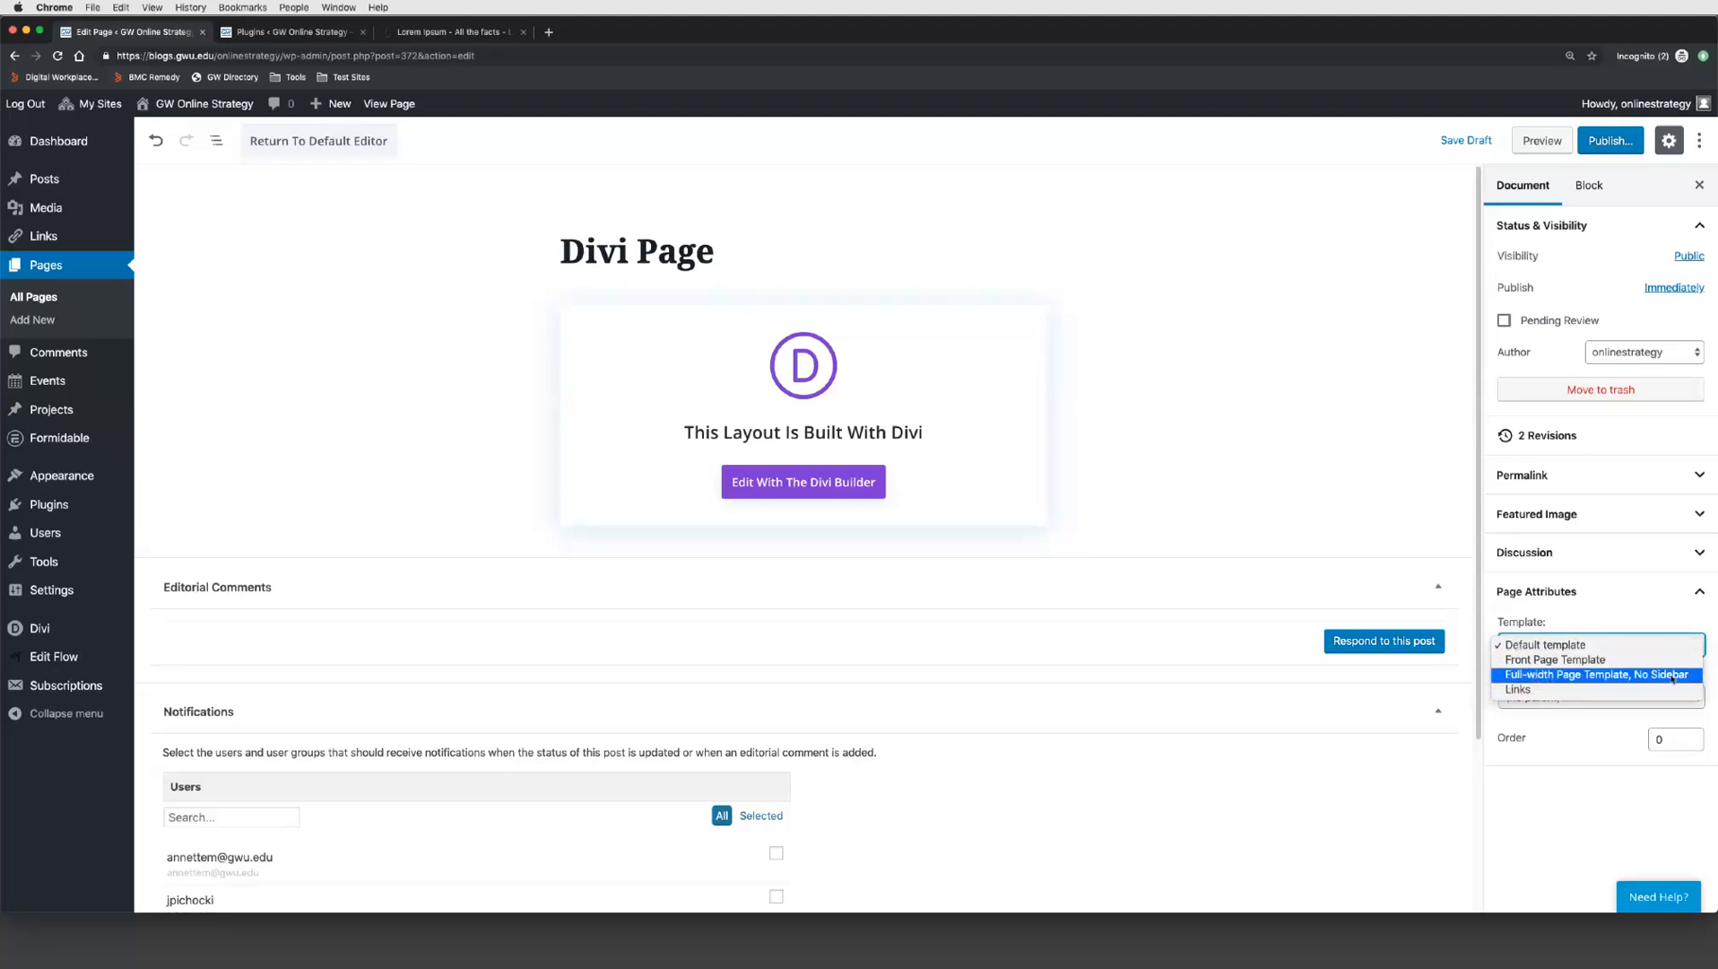
click(1589, 679)
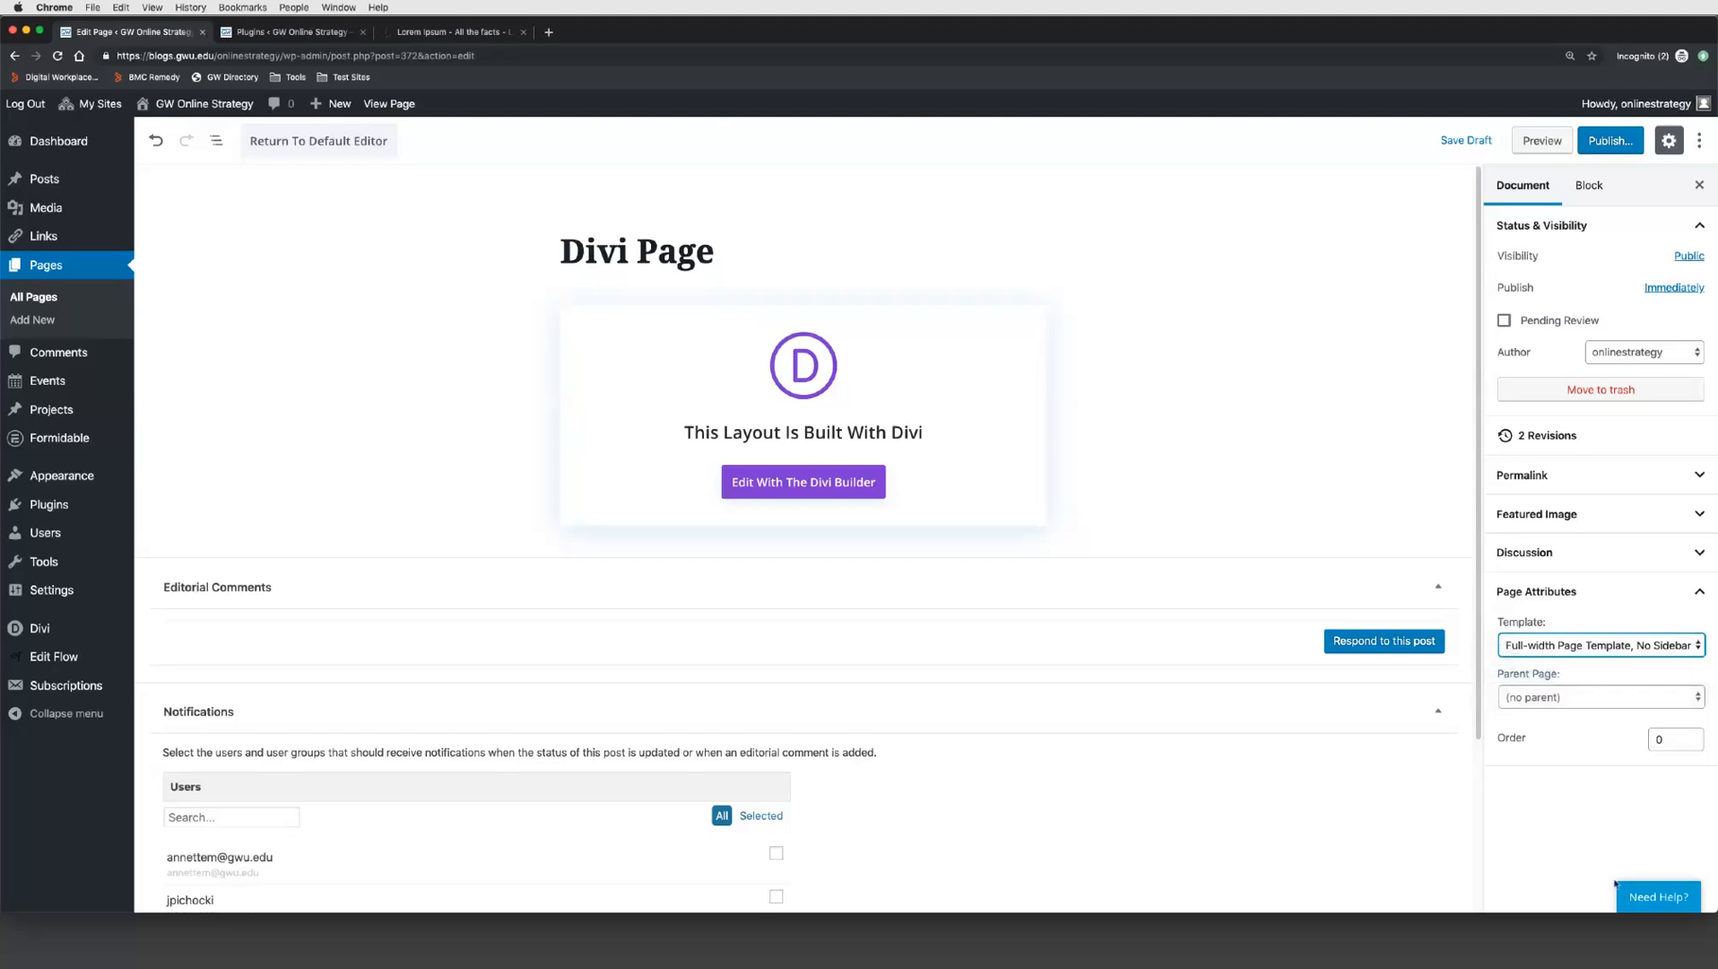
Step: Publish the Divi Page and update it once more
click(1611, 139)
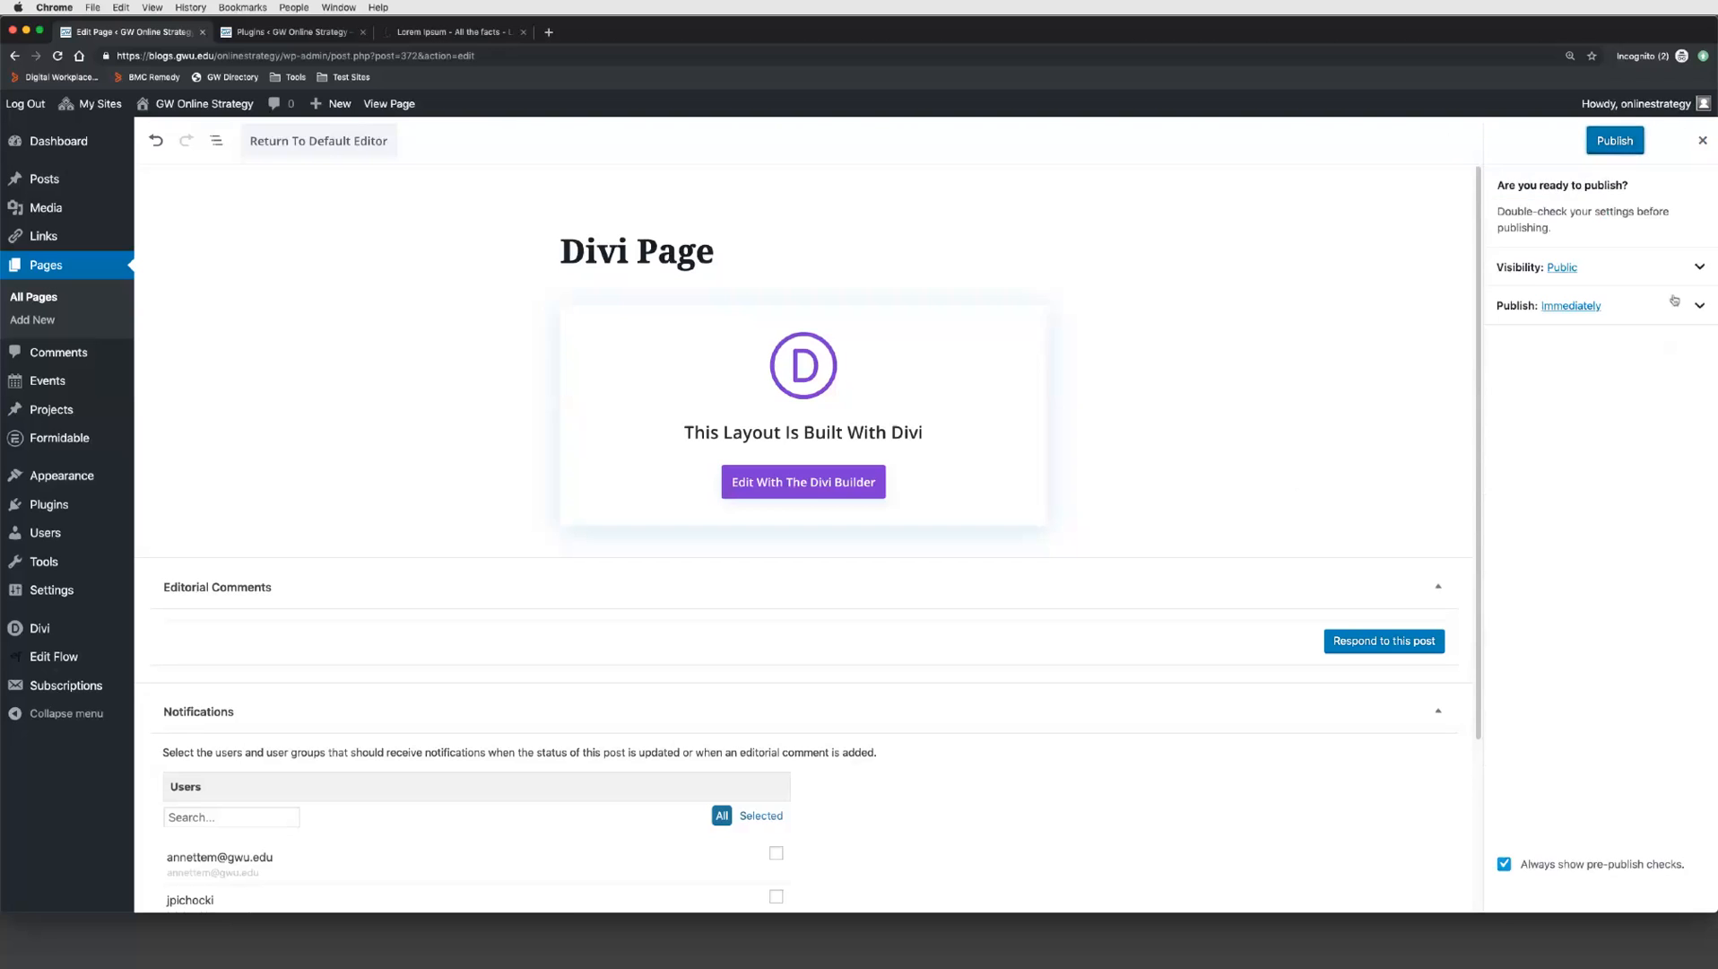
click(1619, 146)
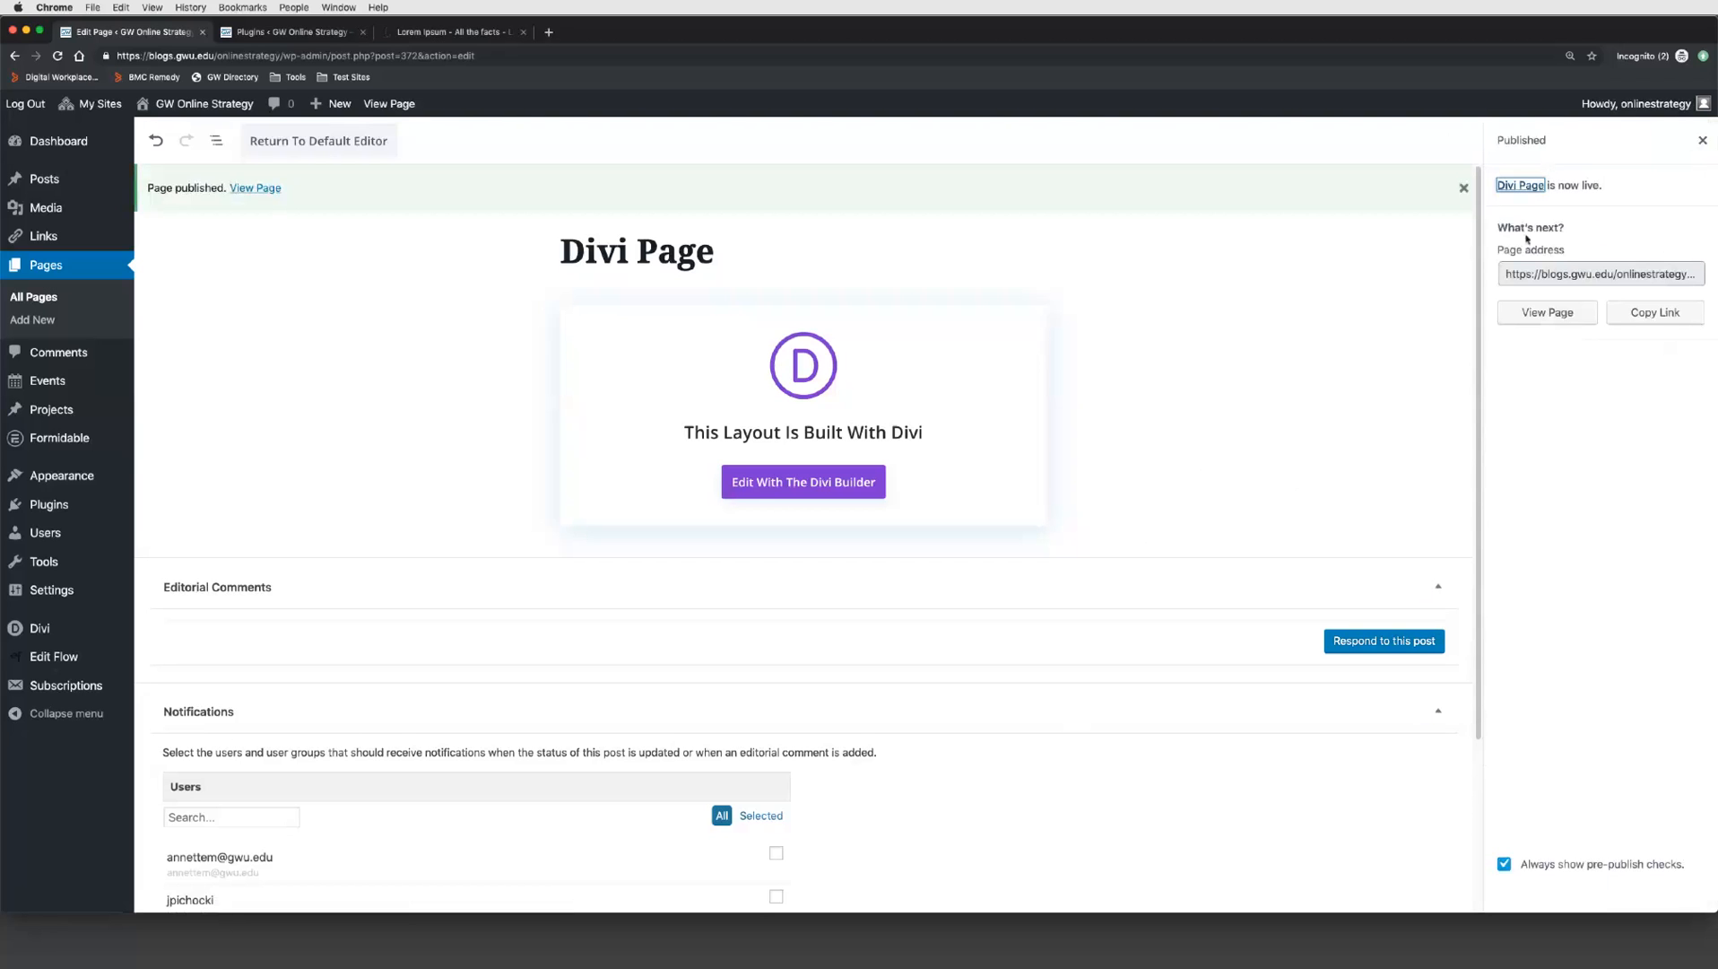
click(1702, 140)
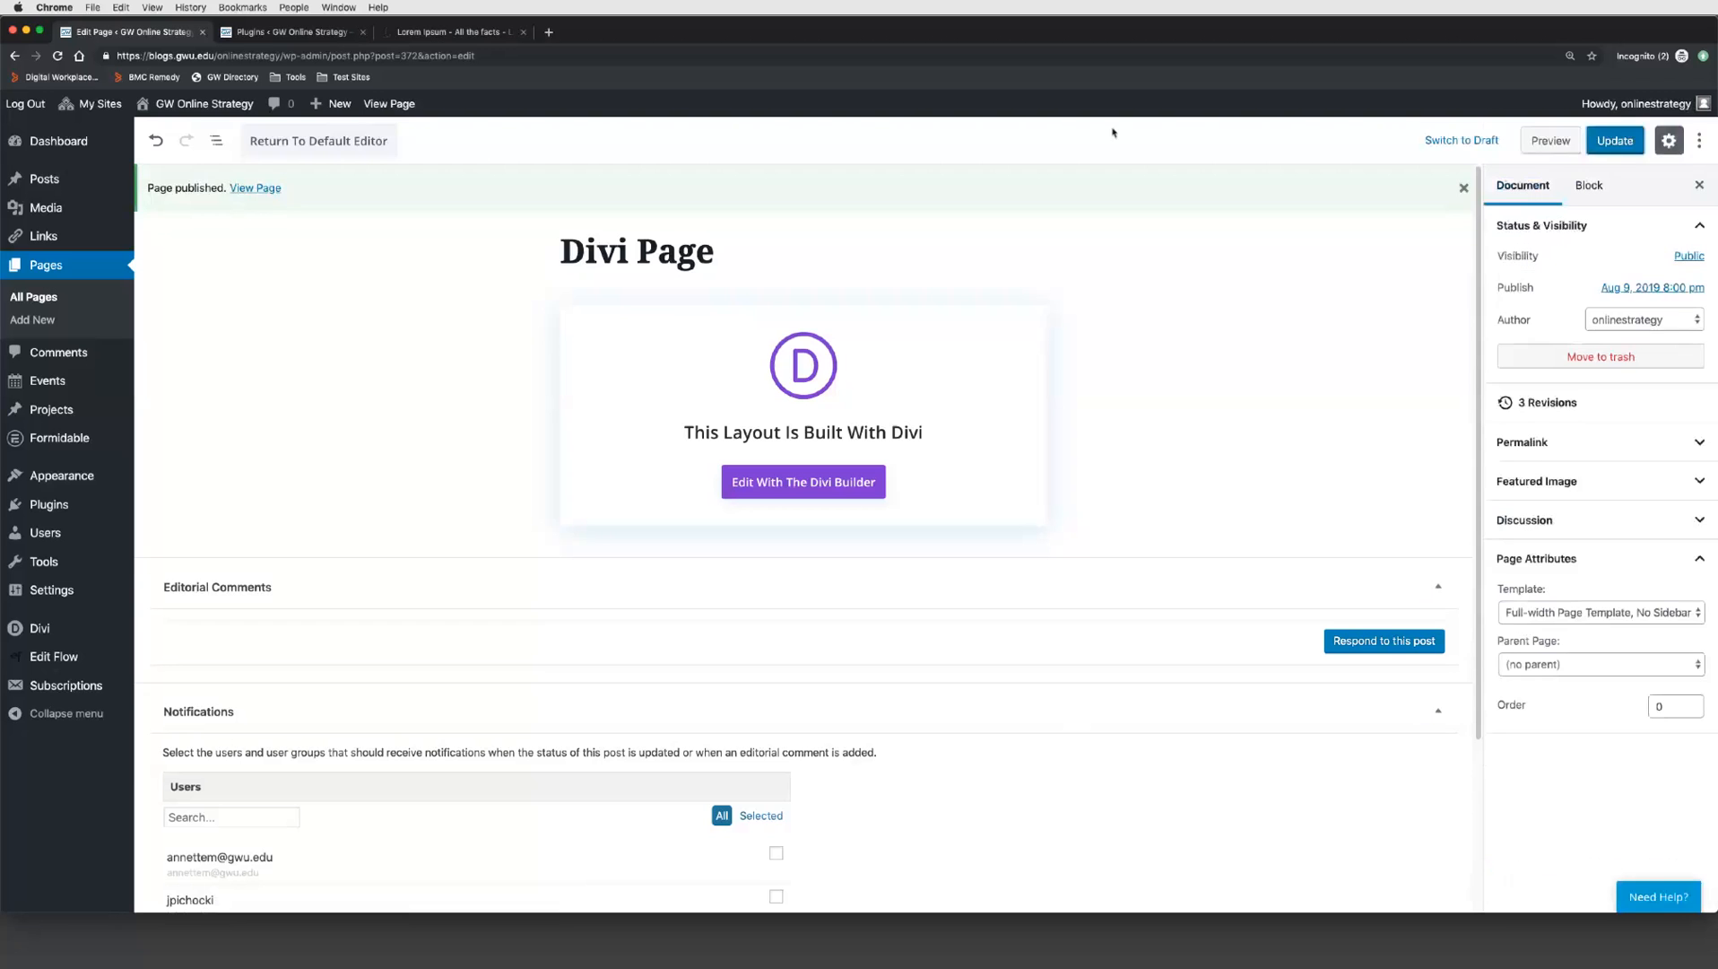
click(1613, 144)
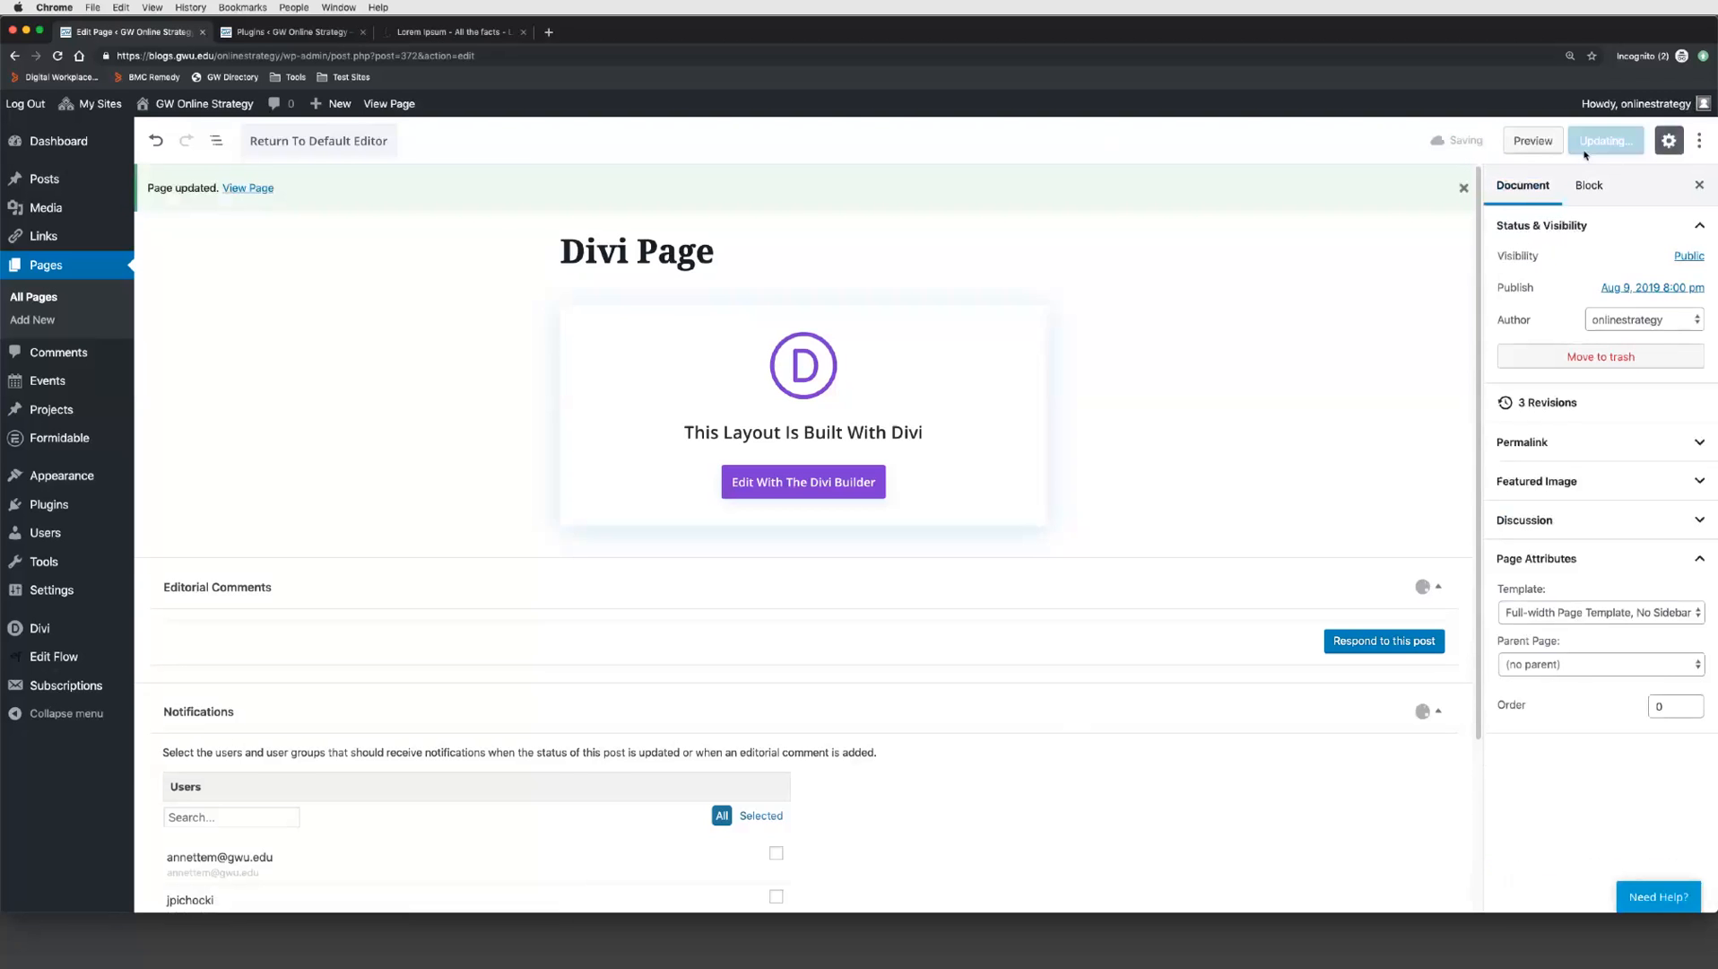
Step: View the live Divi Page and examine its title and full-width three-column layout
click(244, 189)
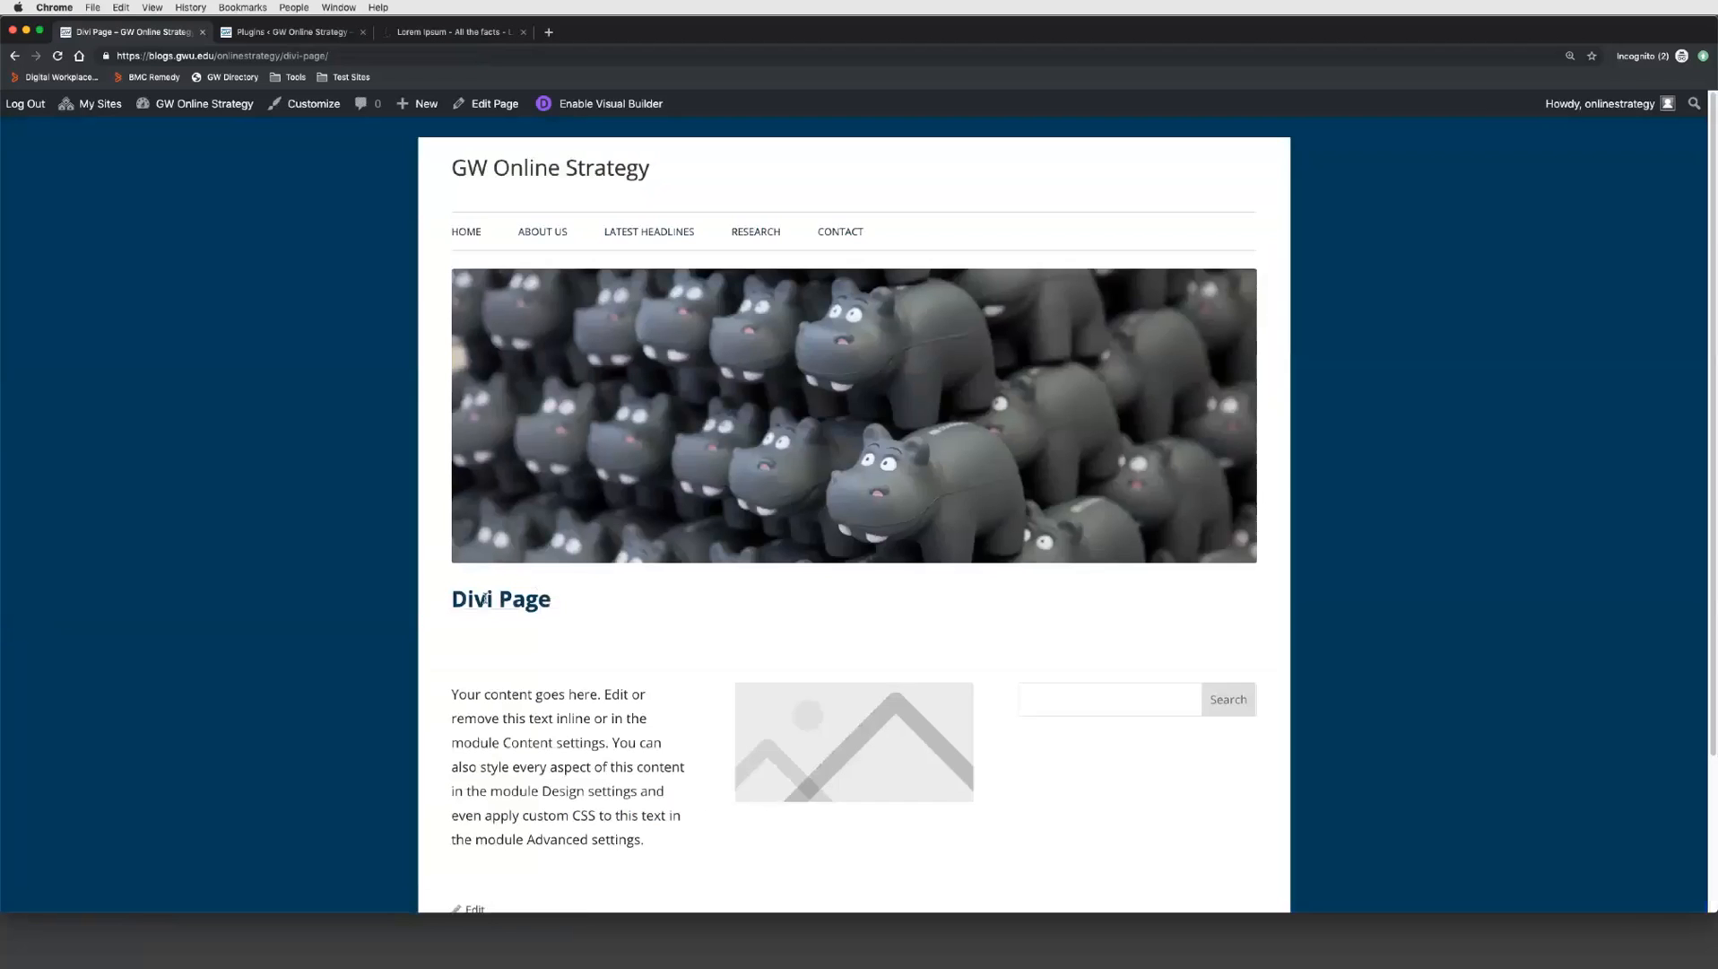
triple_click(485, 599)
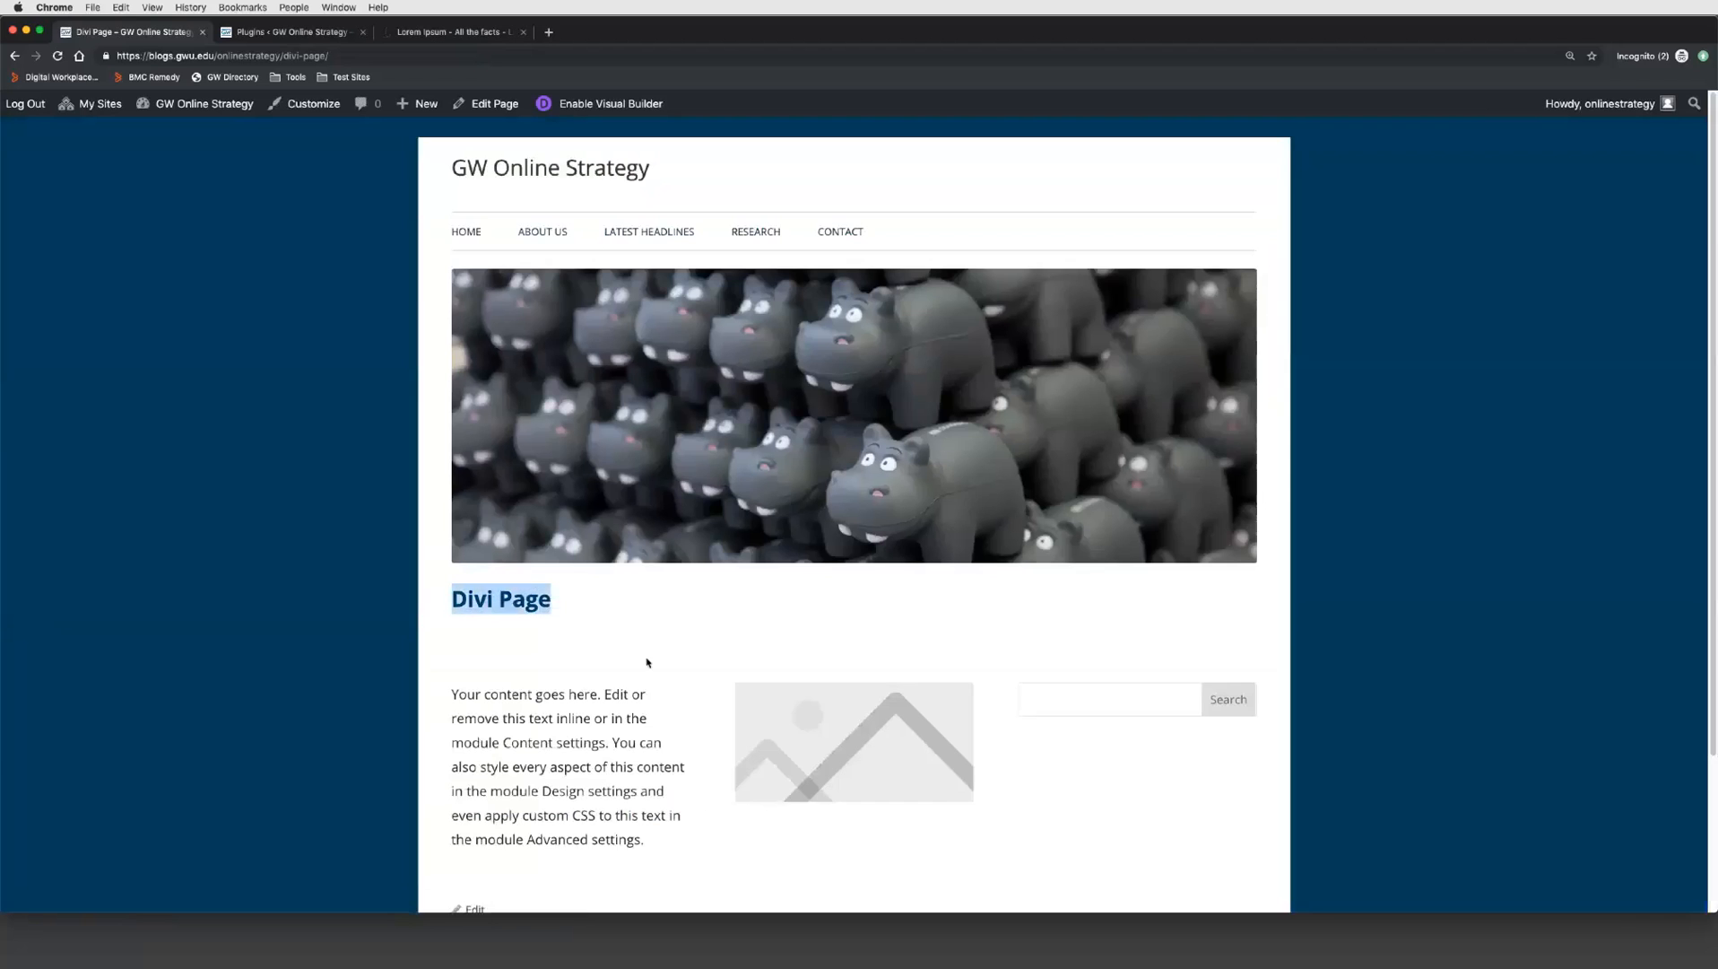
scroll(644, 660, down, 2)
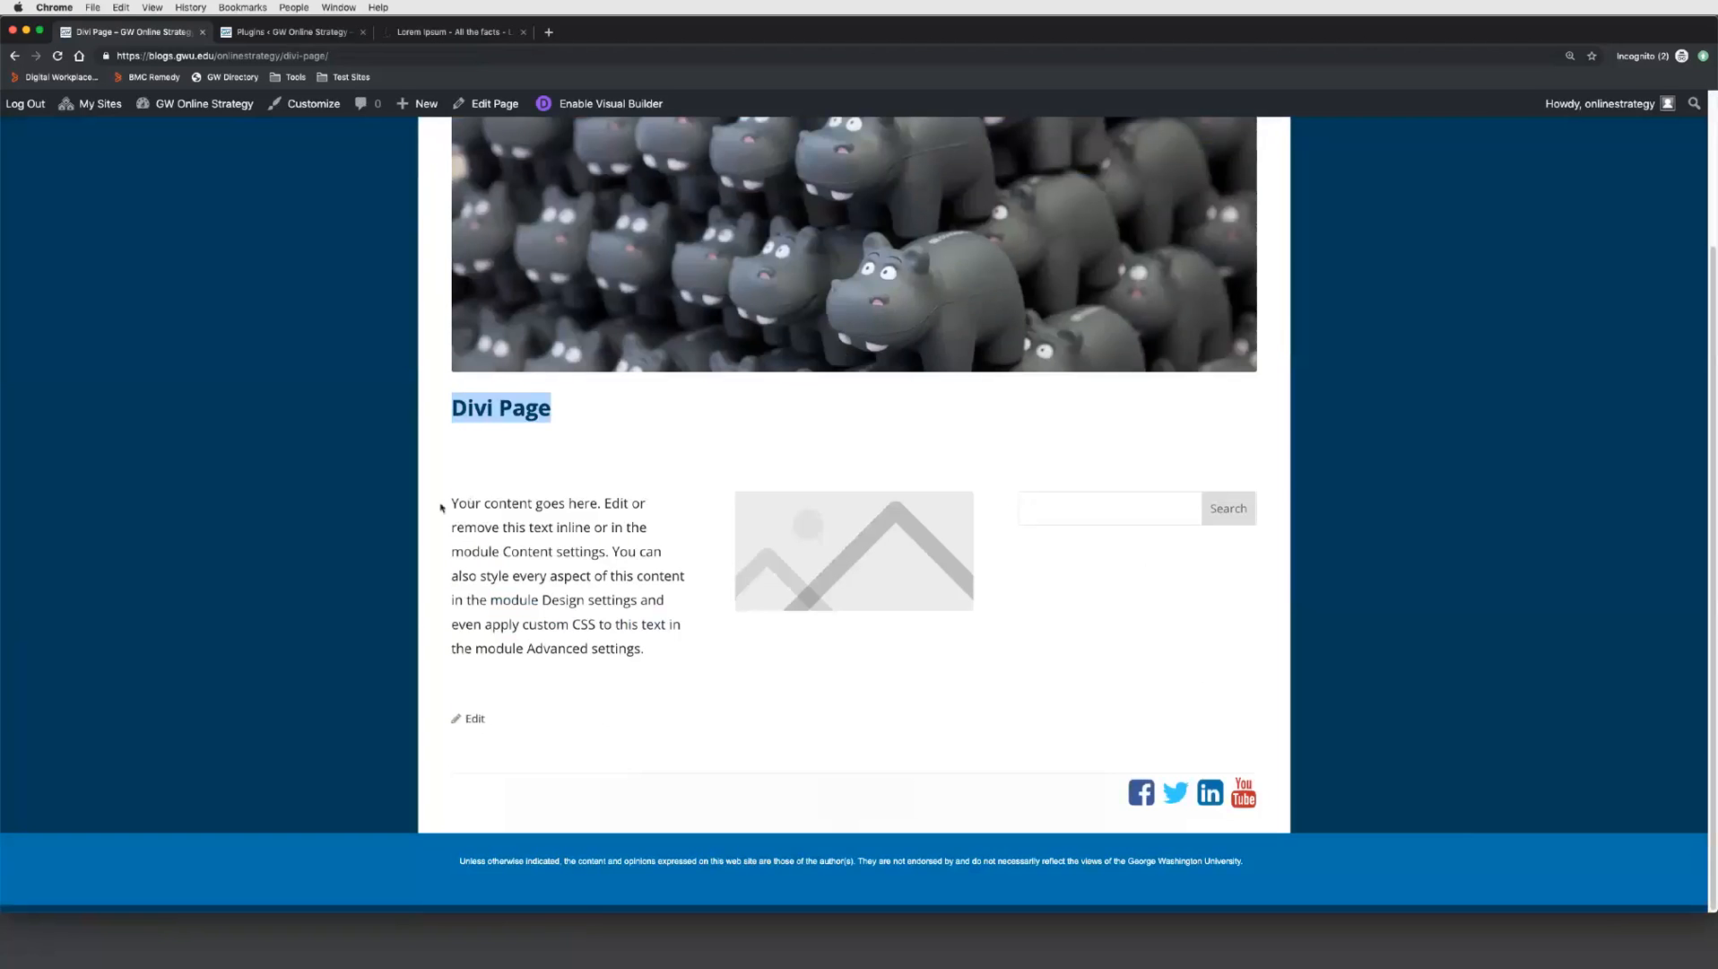
drag(441, 507, 1092, 586)
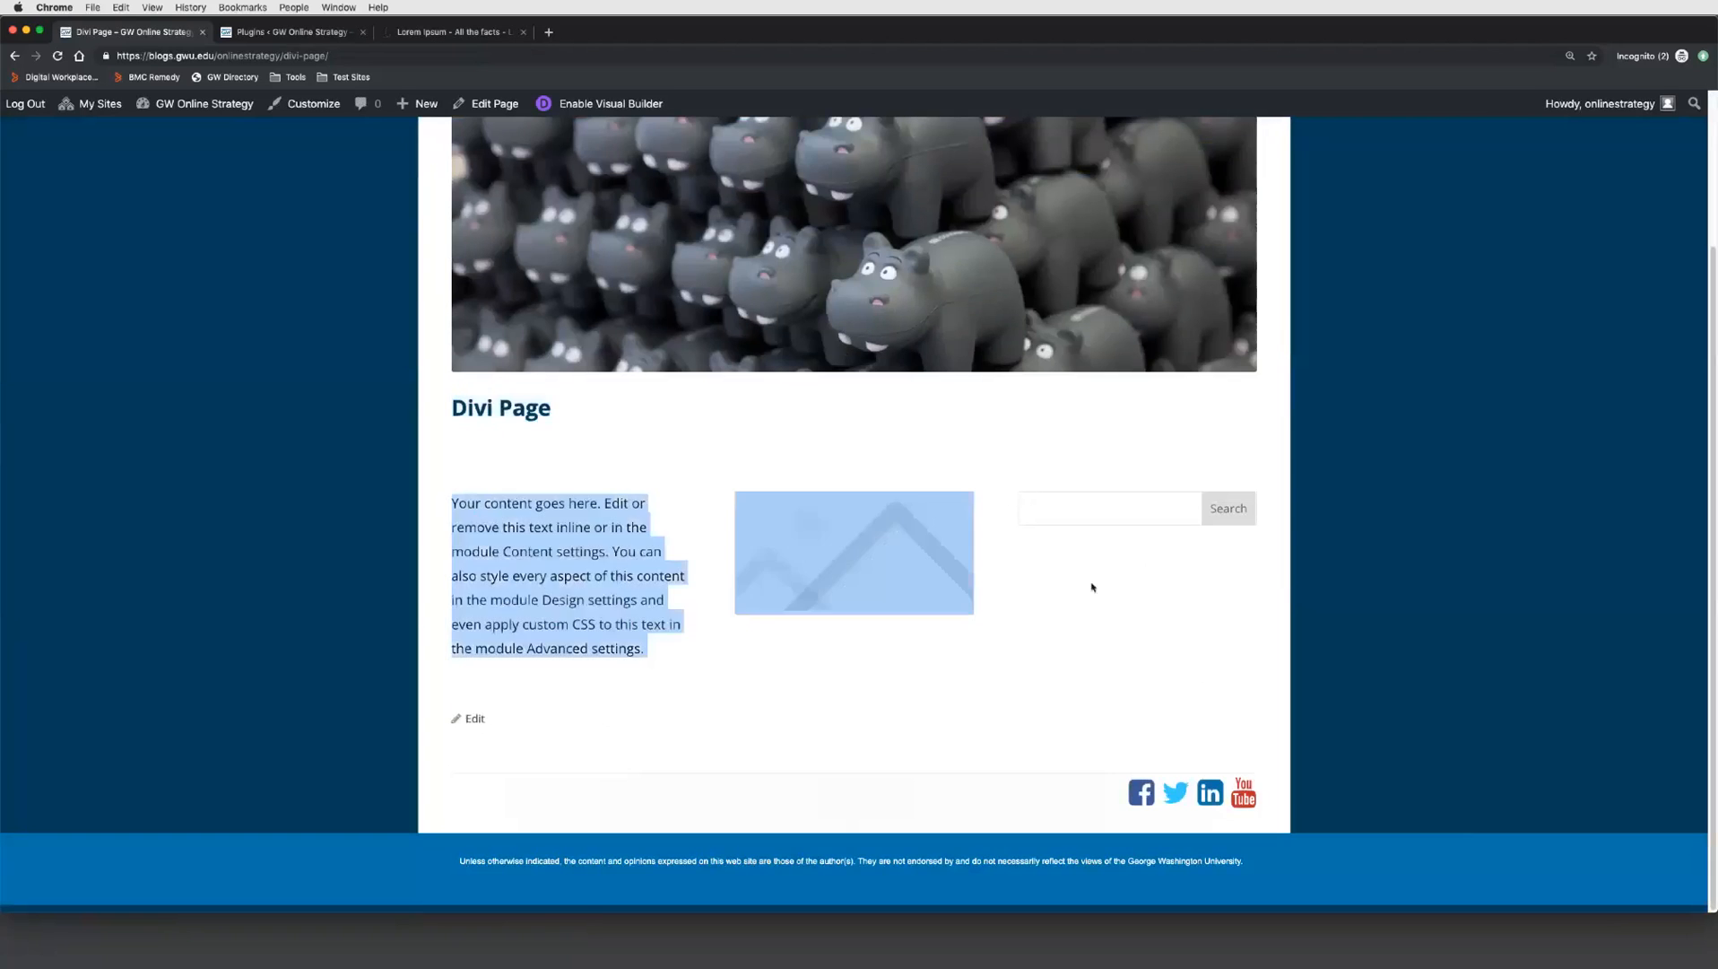
click(1103, 668)
scroll(1003, 644, up, 1)
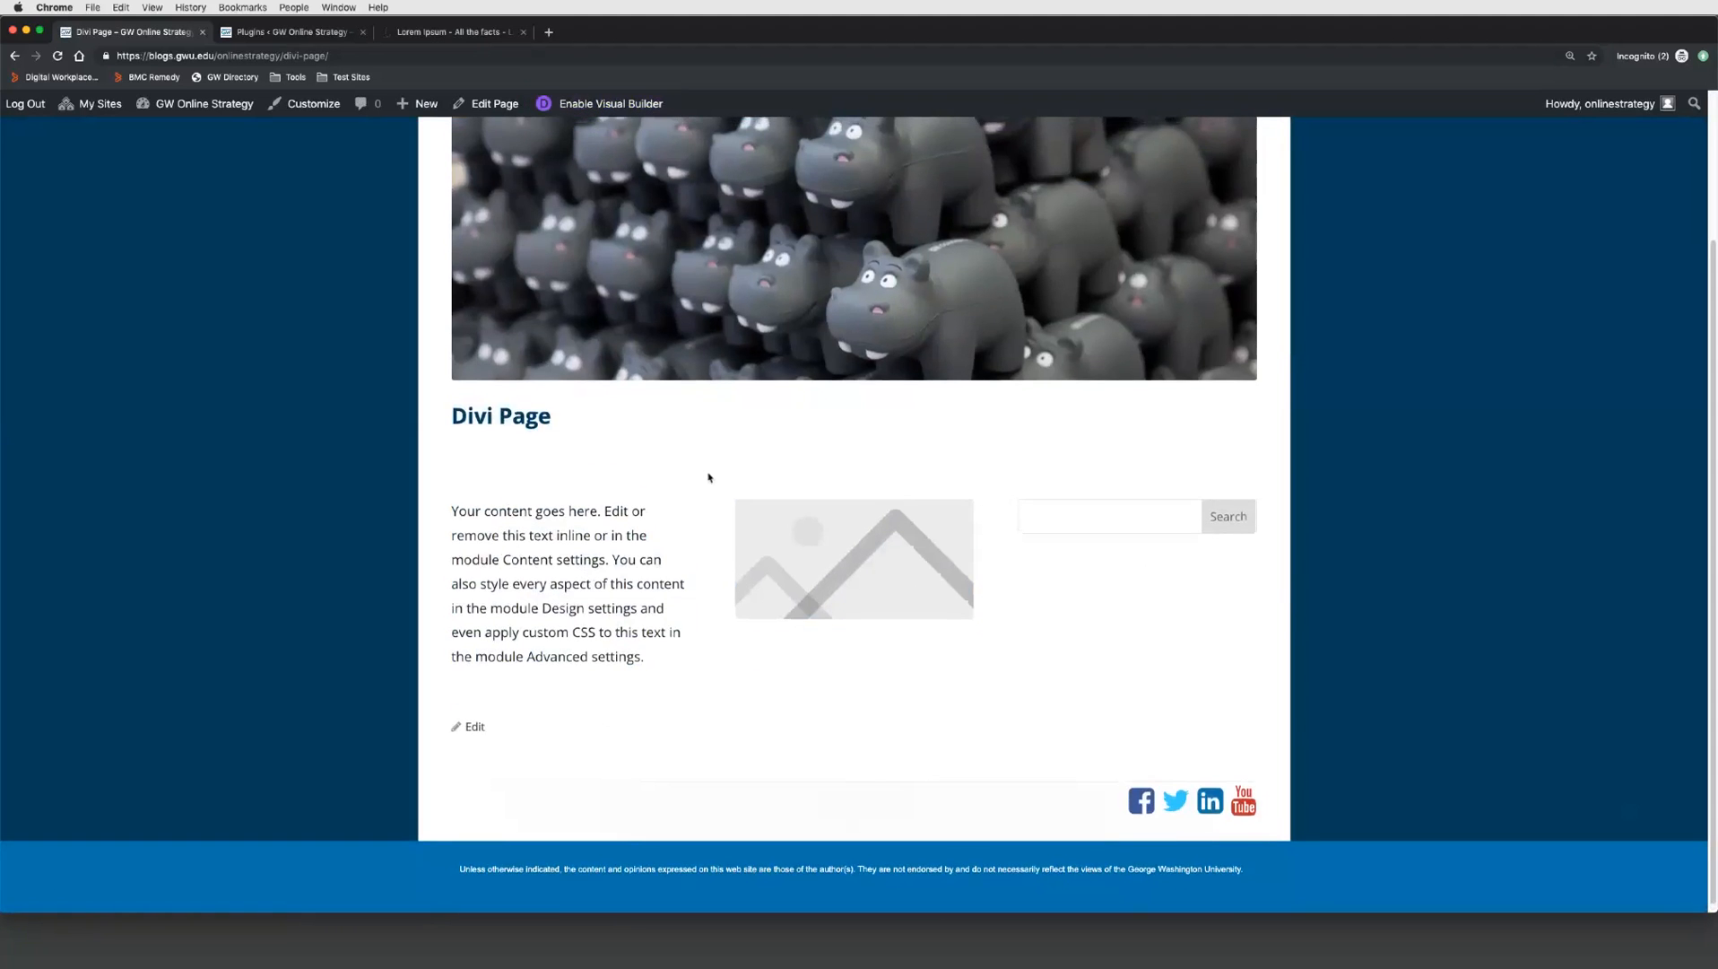
scroll(705, 479, up, 3)
Step: Reopen the Divi Page in the Divi Builder to add a new section below the existing one
click(504, 105)
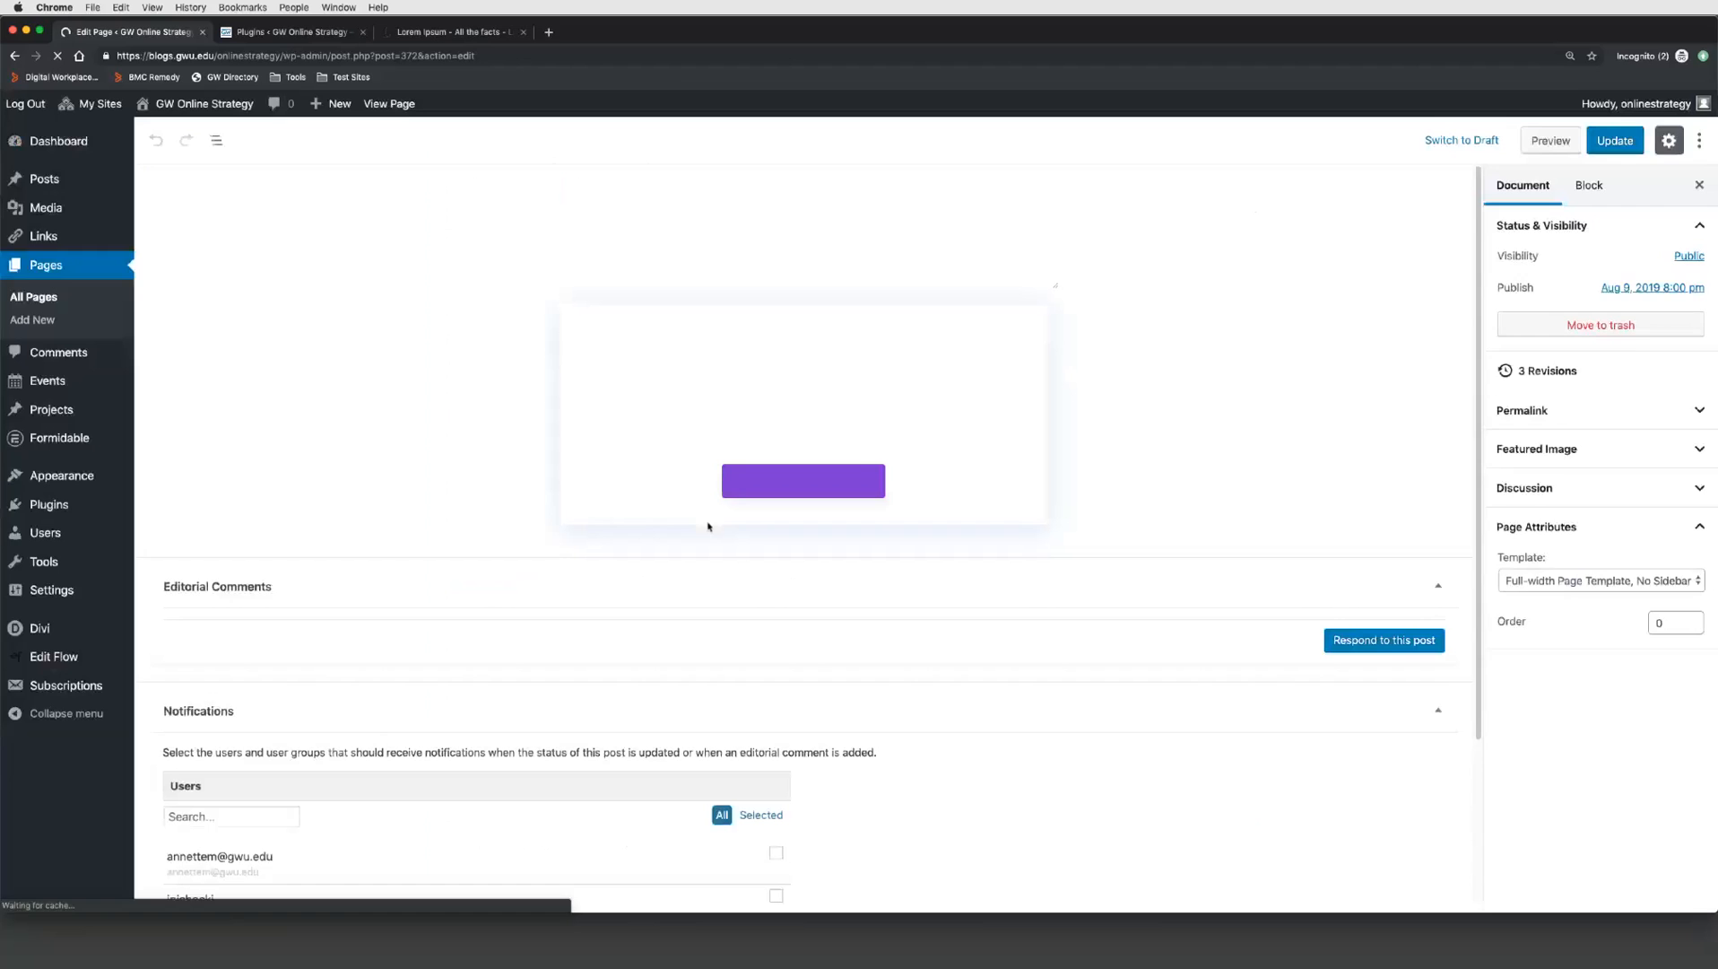
click(782, 484)
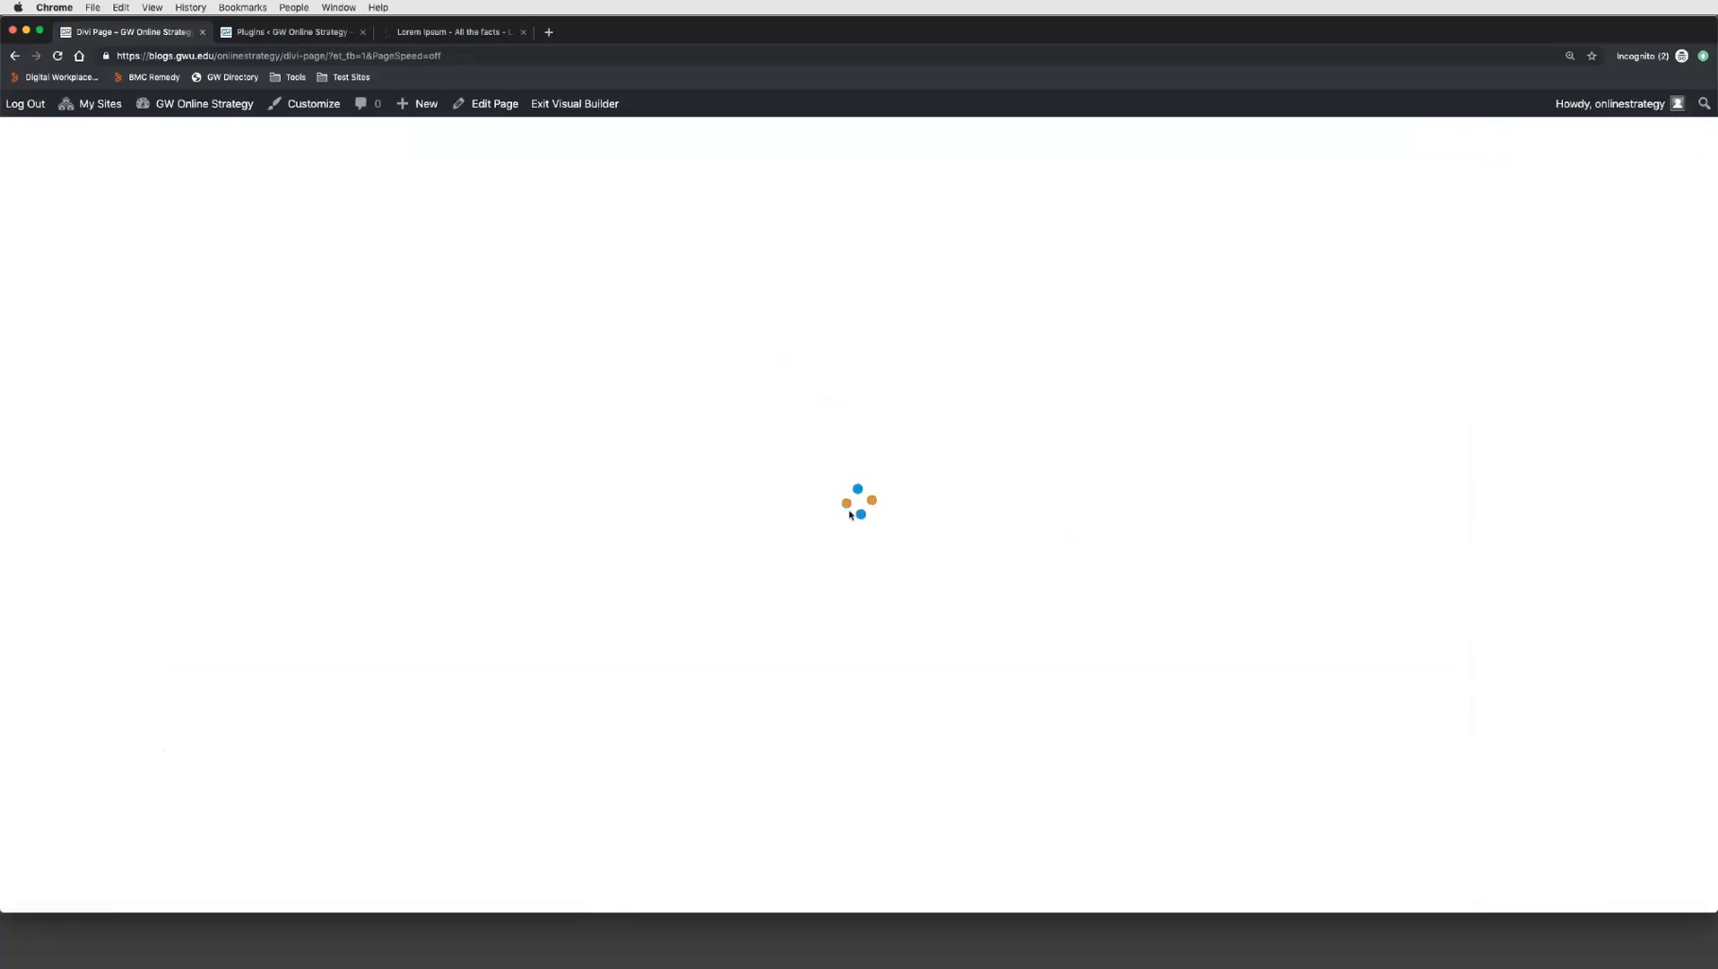
scroll(807, 682, down, 3)
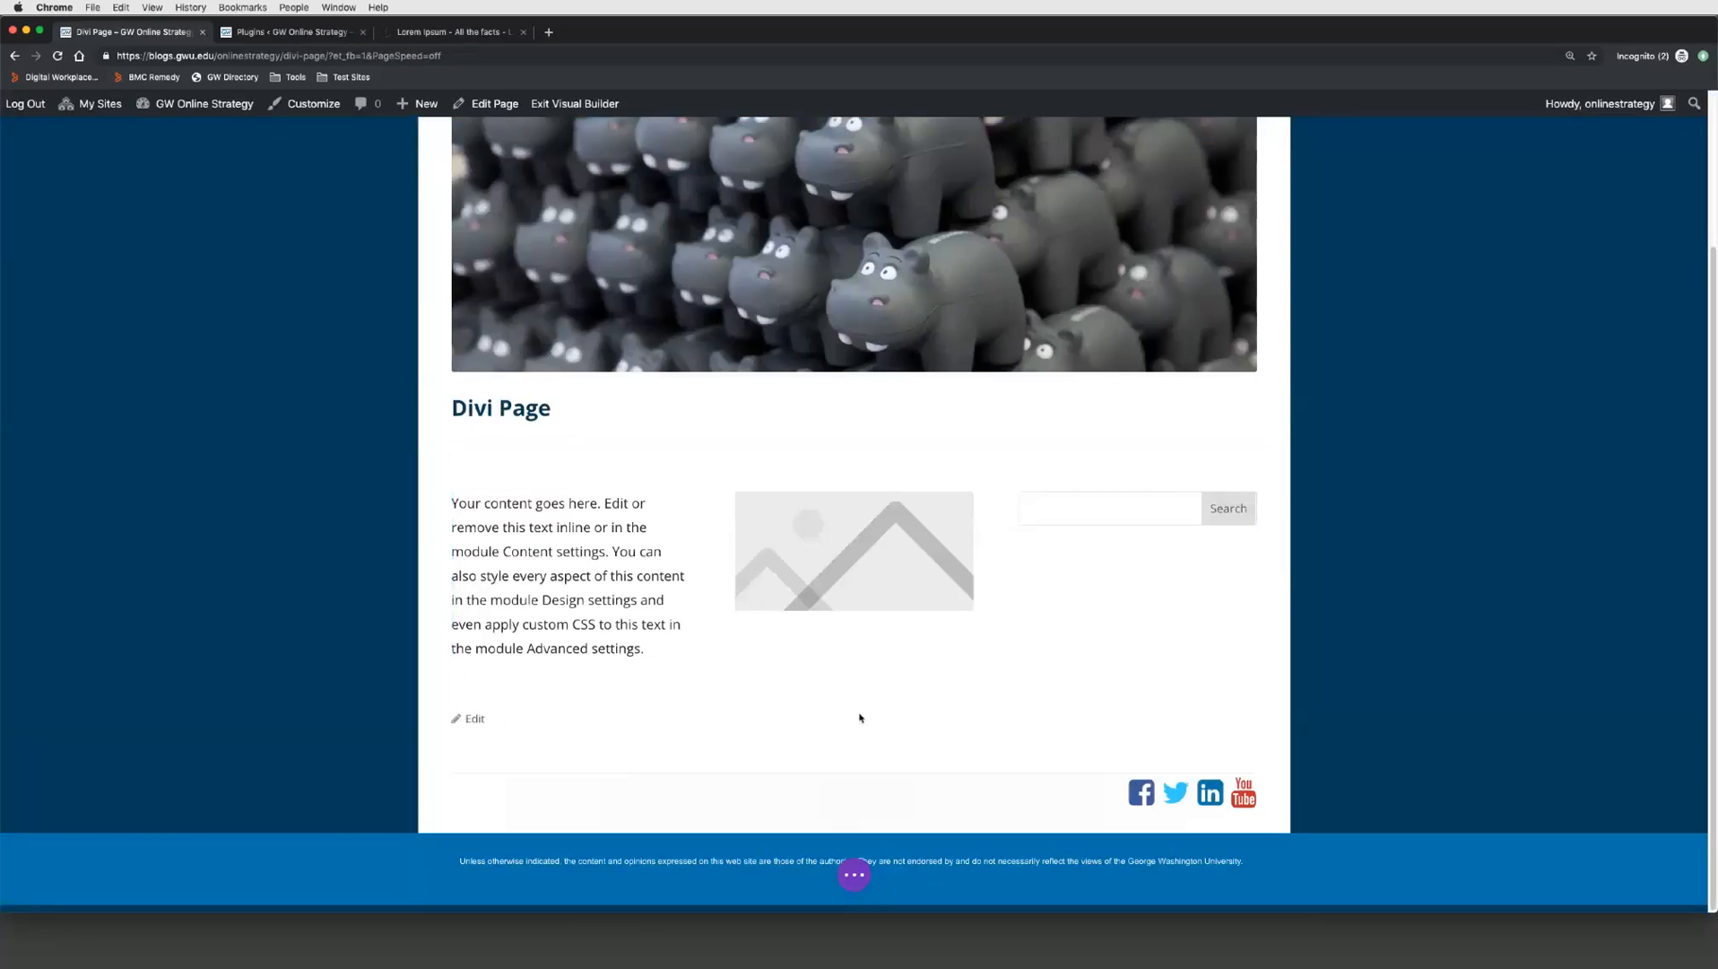
mouse_move(853, 708)
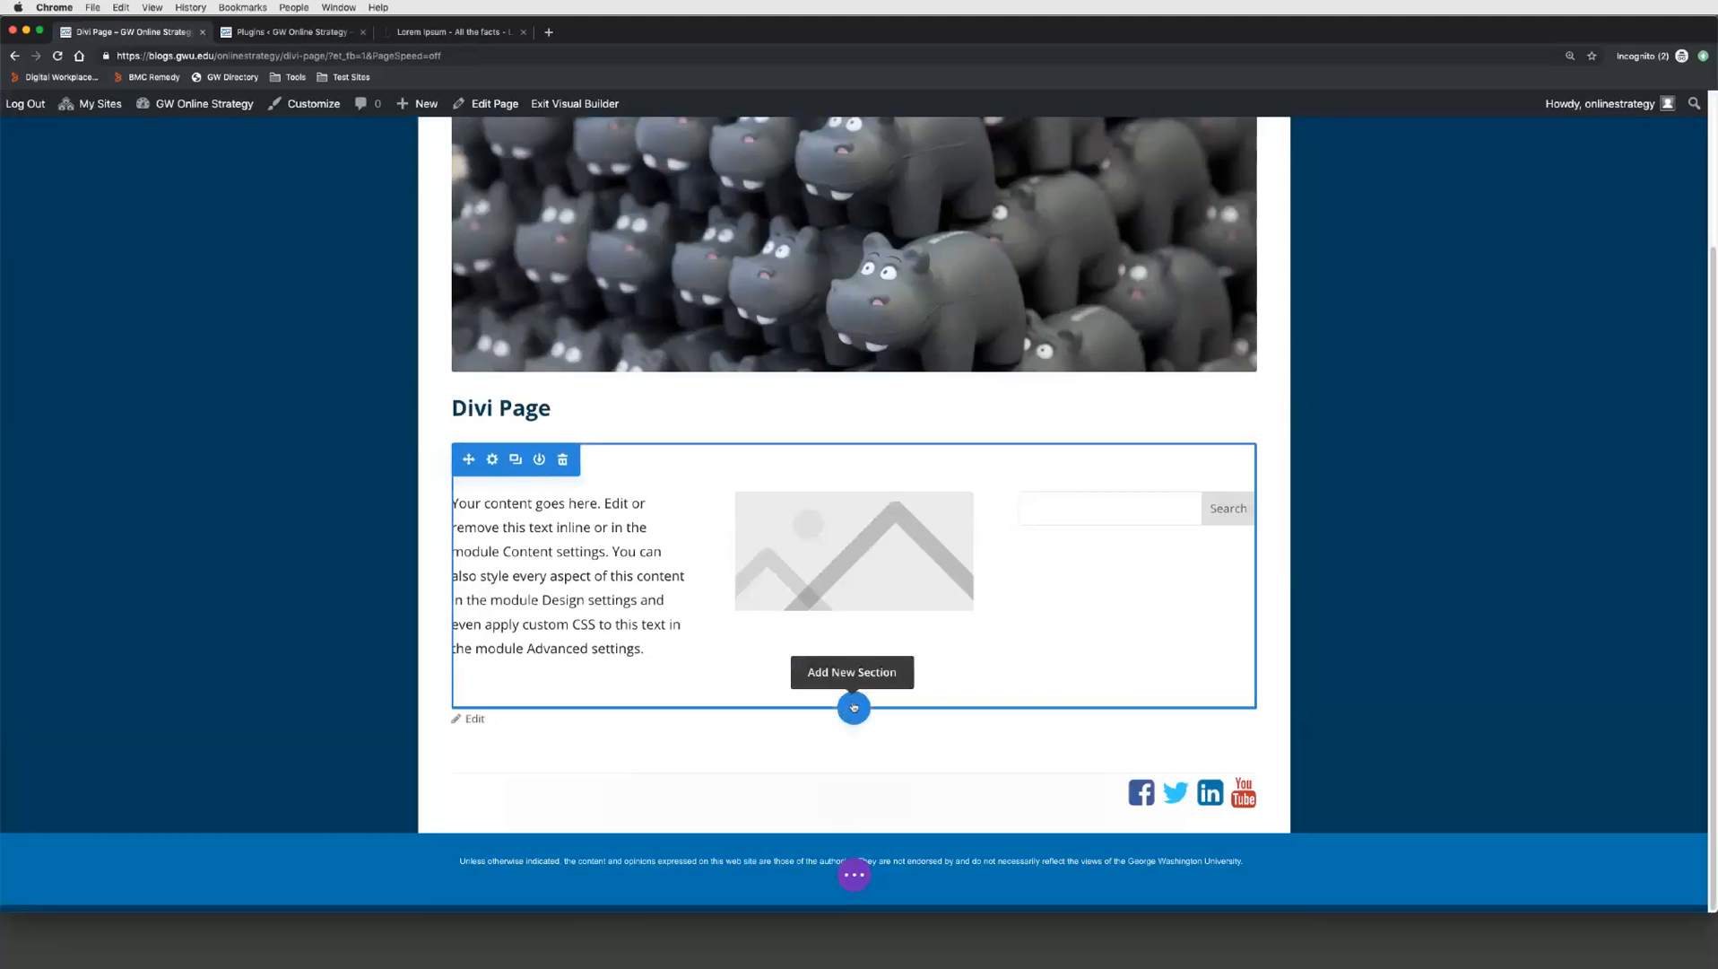